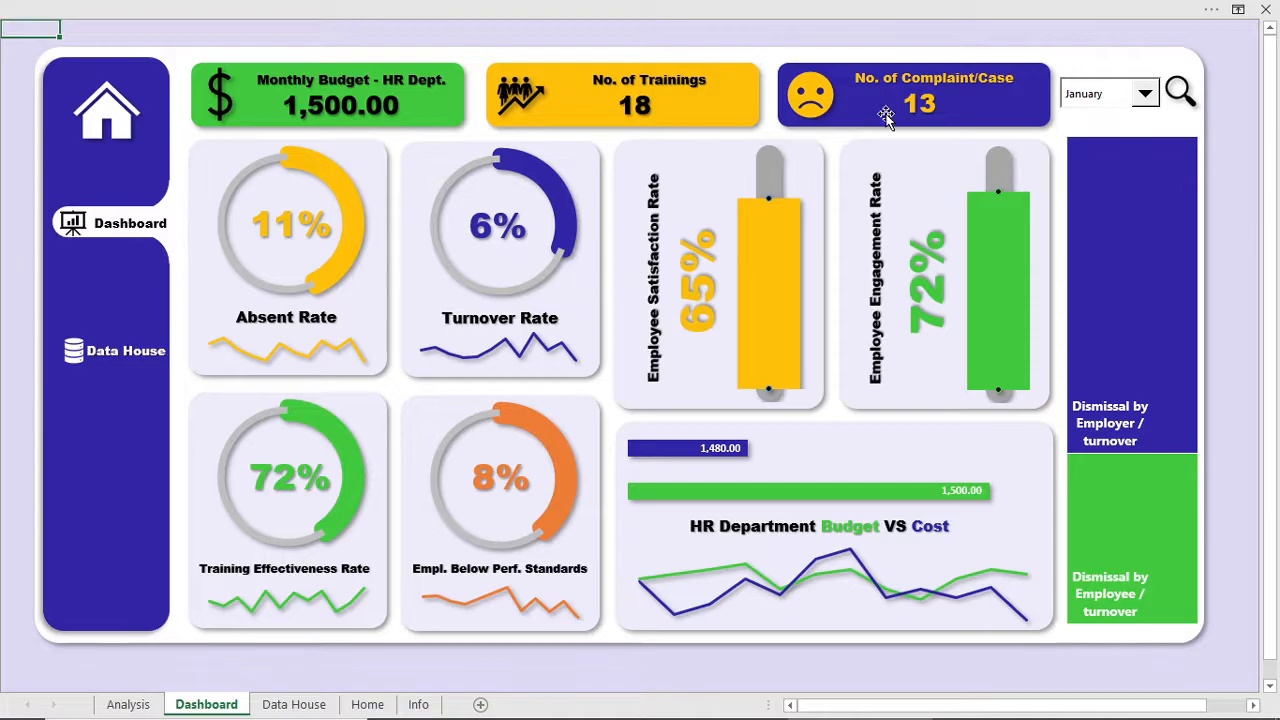
Check the finished dashboard's figures for November and return the month selection to January.
{"action": "left_click", "coordinate": [1145, 93]}
{"action": "mouse_move", "coordinate": [1151, 130]}
{"action": "left_mouse_down"}
{"action": "mouse_move", "coordinate": [1153, 178]}
{"action": "mouse_move", "coordinate": [1155, 147]}
{"action": "left_mouse_up"}
{"action": "left_click", "coordinate": [1114, 177]}
{"action": "left_click", "coordinate": [1145, 93]}
{"action": "left_click", "coordinate": [1076, 164]}
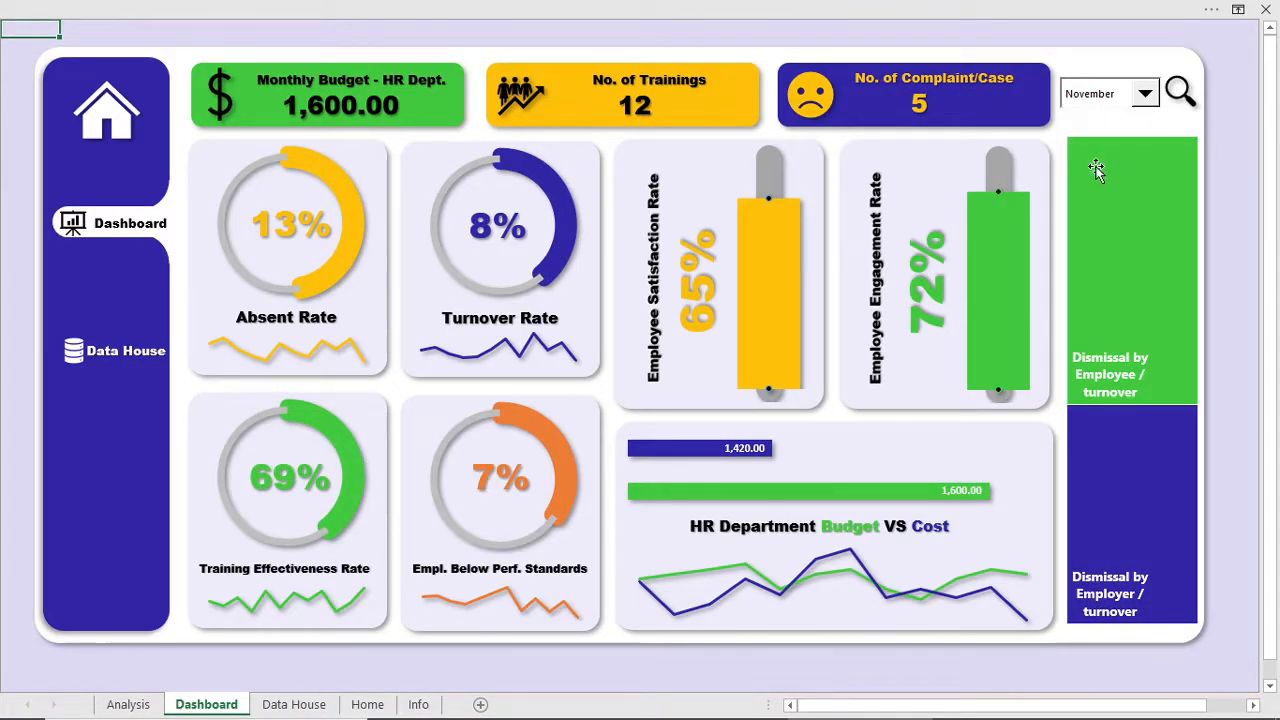
{"action": "left_click", "coordinate": [1145, 93]}
{"action": "left_click", "coordinate": [1106, 119]}
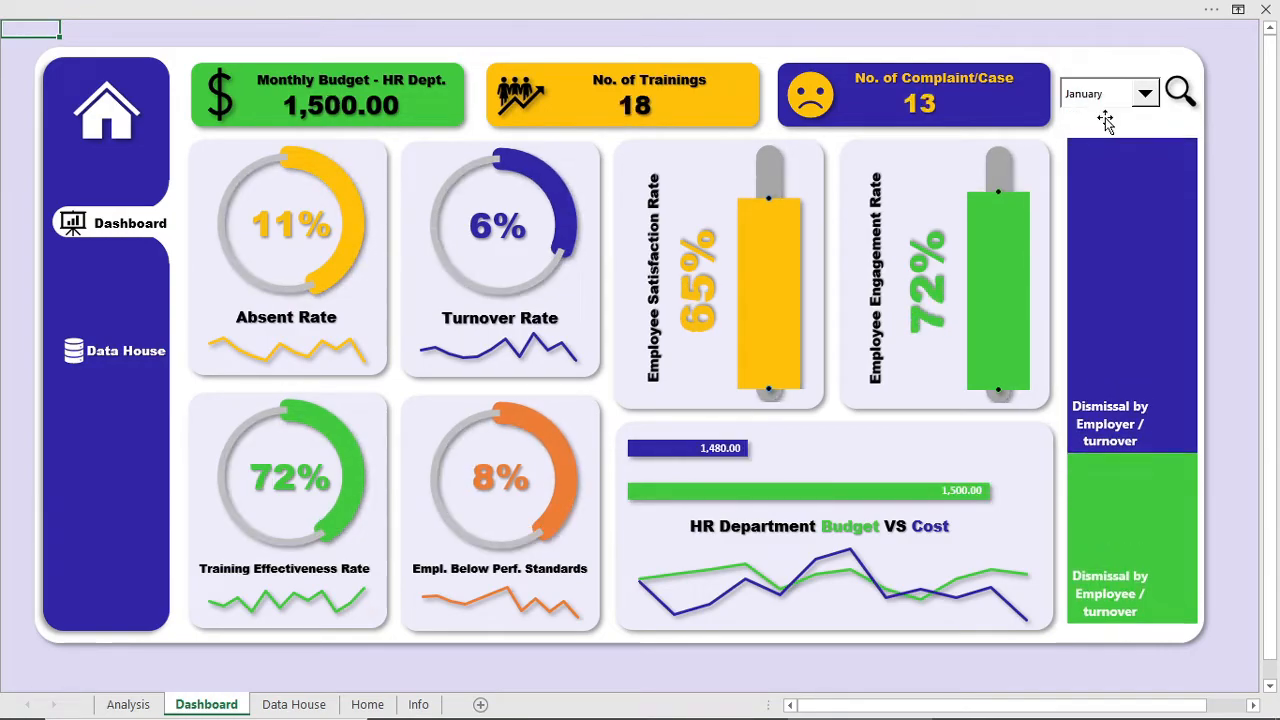
View the dashboard for Yearly Average and June, and set the period back to January.
{"action": "left_click", "coordinate": [1145, 93]}
{"action": "left_click", "coordinate": [1090, 116]}
{"action": "left_click", "coordinate": [1147, 100]}
{"action": "left_click_drag", "start_coordinate": [1152, 150], "coordinate": [1153, 178]}
{"action": "left_click", "coordinate": [1114, 202]}
{"action": "left_click", "coordinate": [1145, 93]}
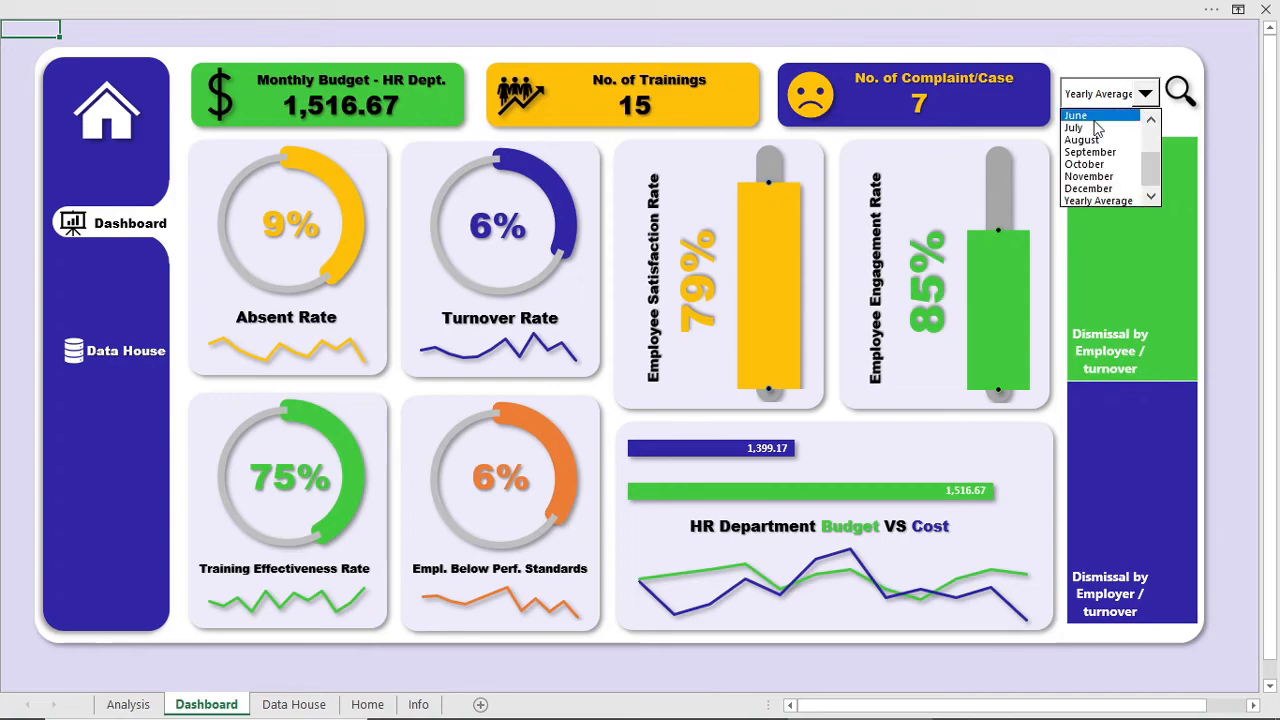
{"action": "left_click", "coordinate": [1085, 116]}
{"action": "left_click", "coordinate": [1145, 93]}
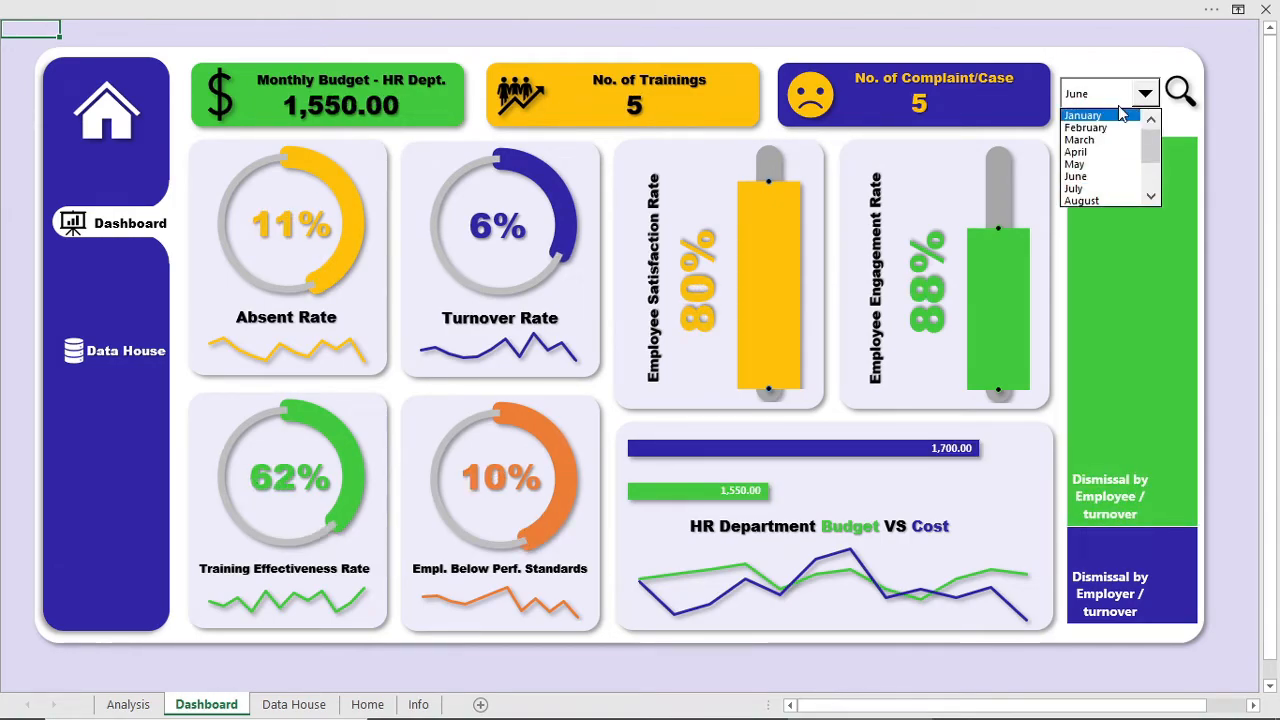
{"action": "left_click", "coordinate": [1125, 116]}
Look through the finished workbook's Data House, Analysis and Dashboard sheets, finishing with the Home page.
{"action": "left_click", "coordinate": [88, 362]}
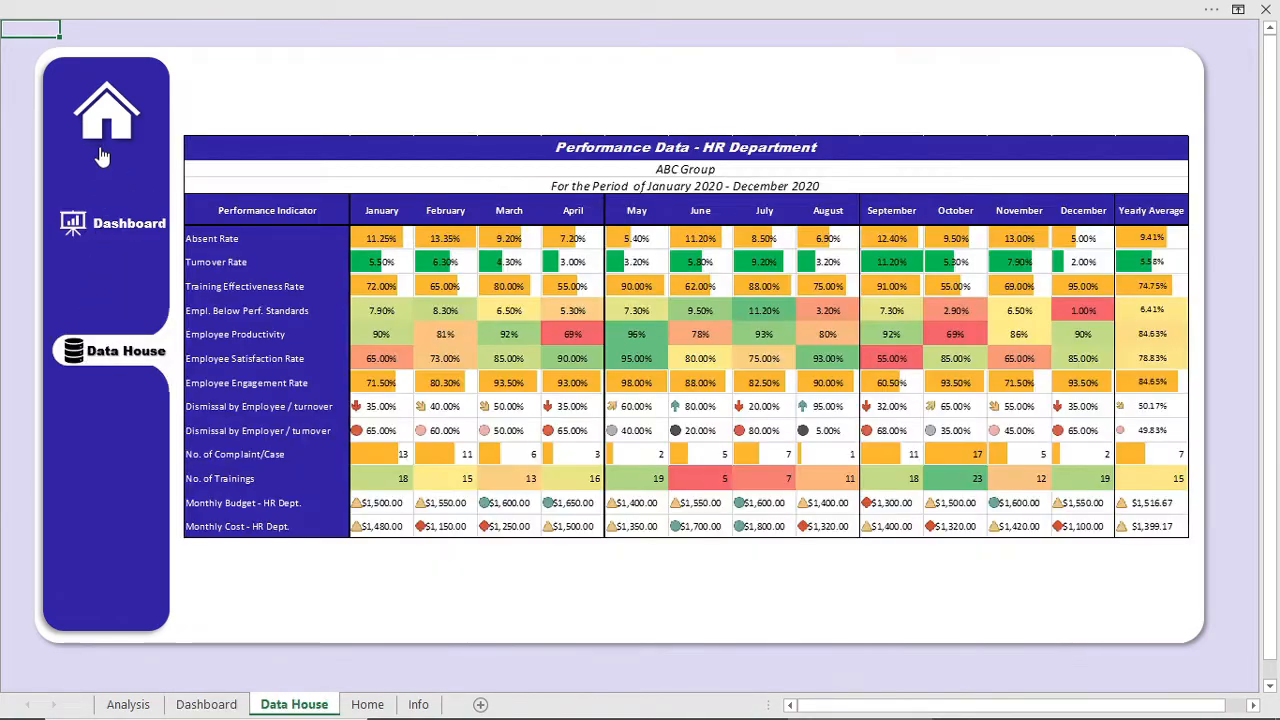
{"action": "left_click", "coordinate": [100, 150]}
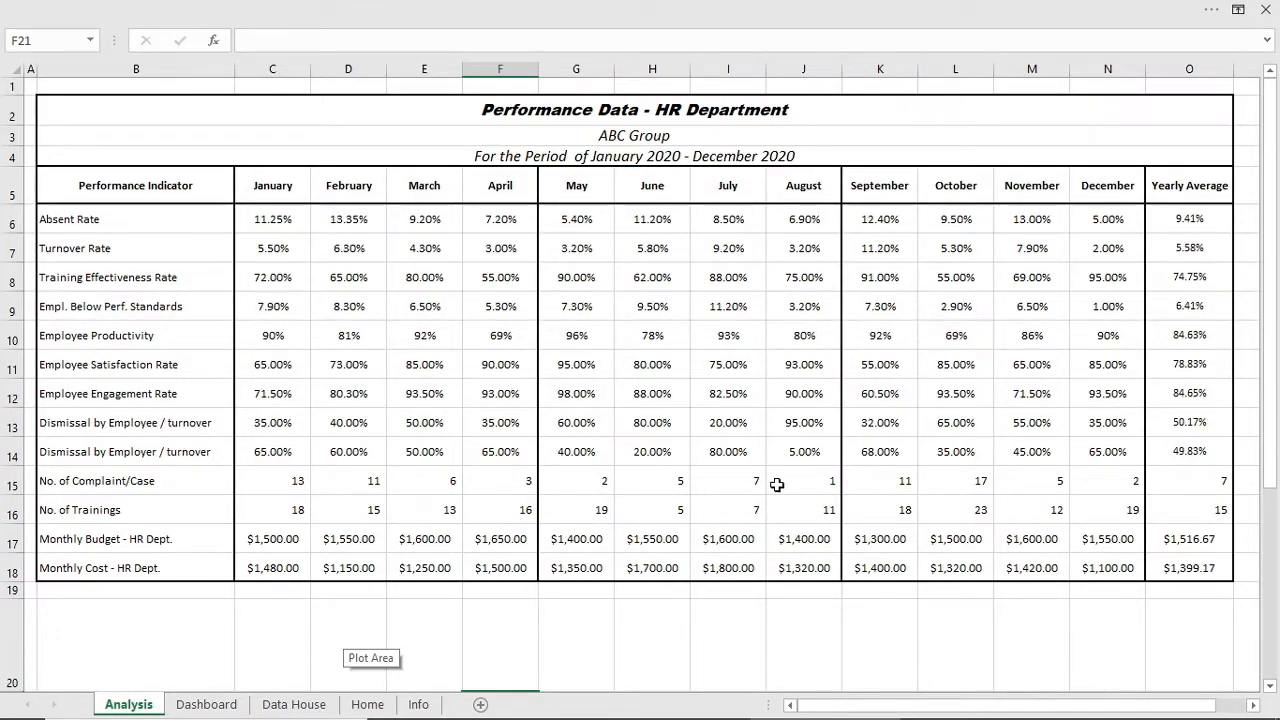
{"action": "key", "text": "ctrl+Page_Down"}
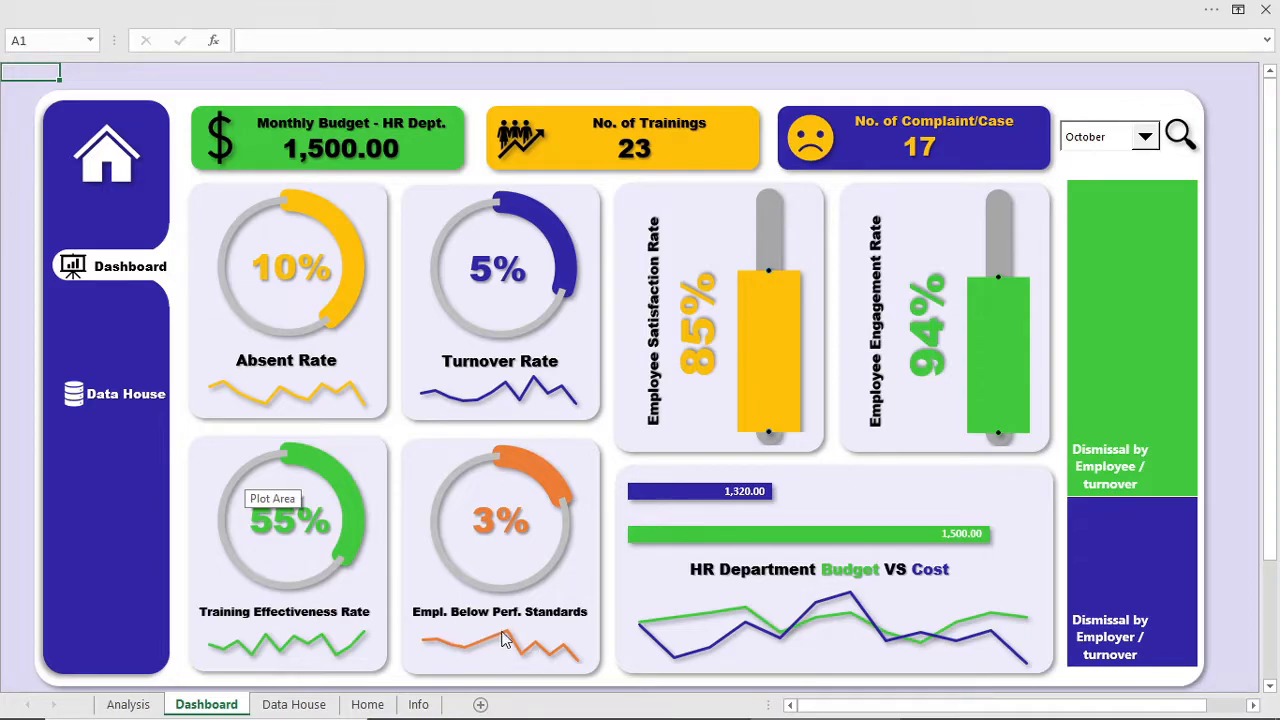
{"action": "mouse_move", "coordinate": [505, 640]}
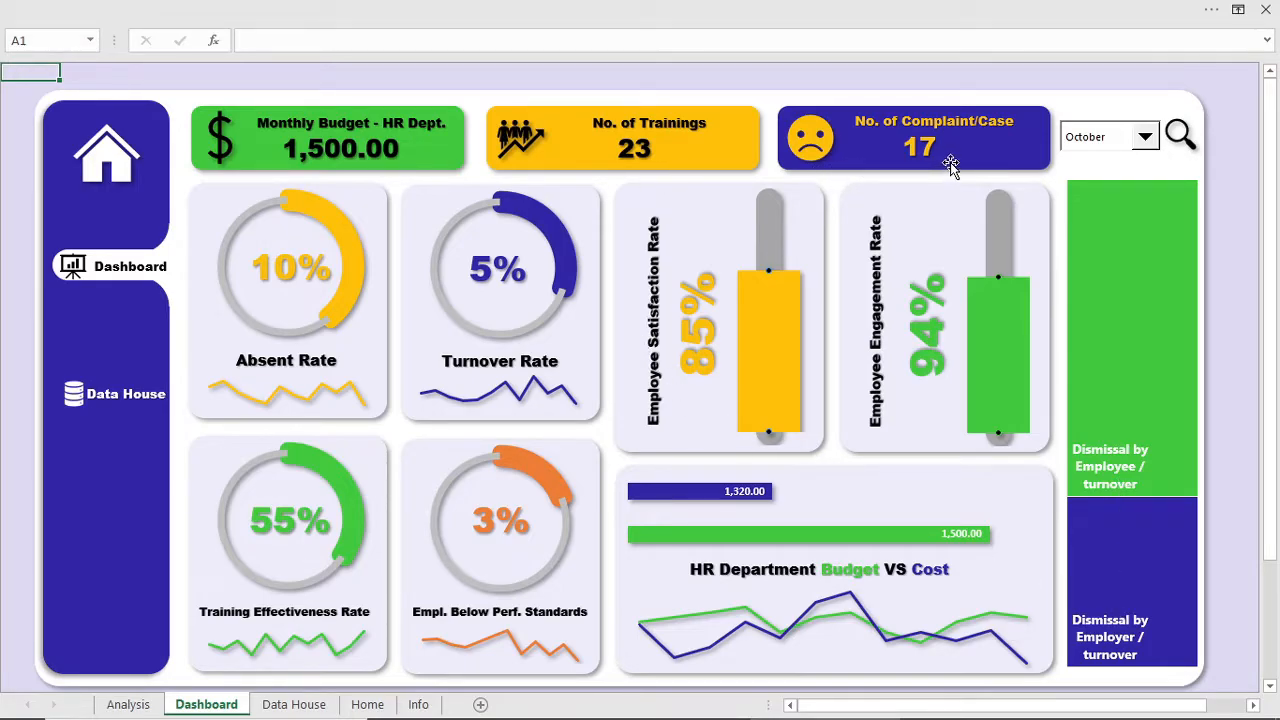
{"action": "left_click", "coordinate": [145, 393]}
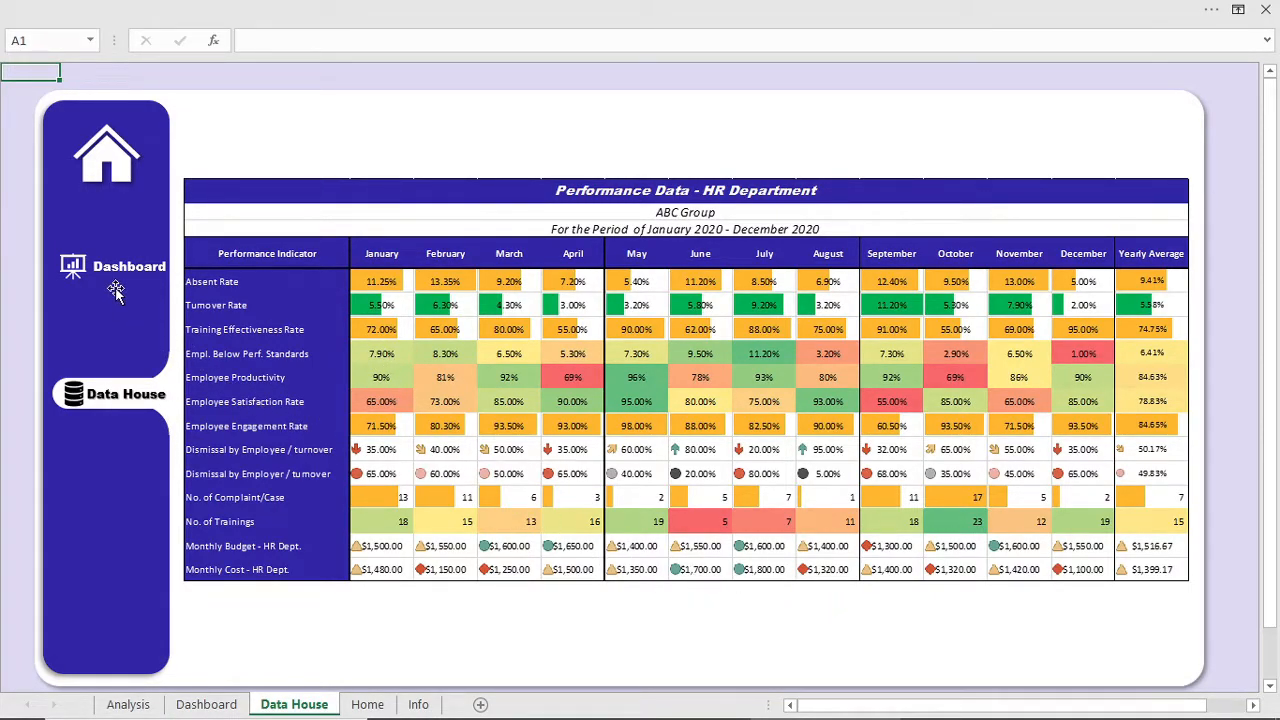
{"action": "left_click", "coordinate": [110, 165]}
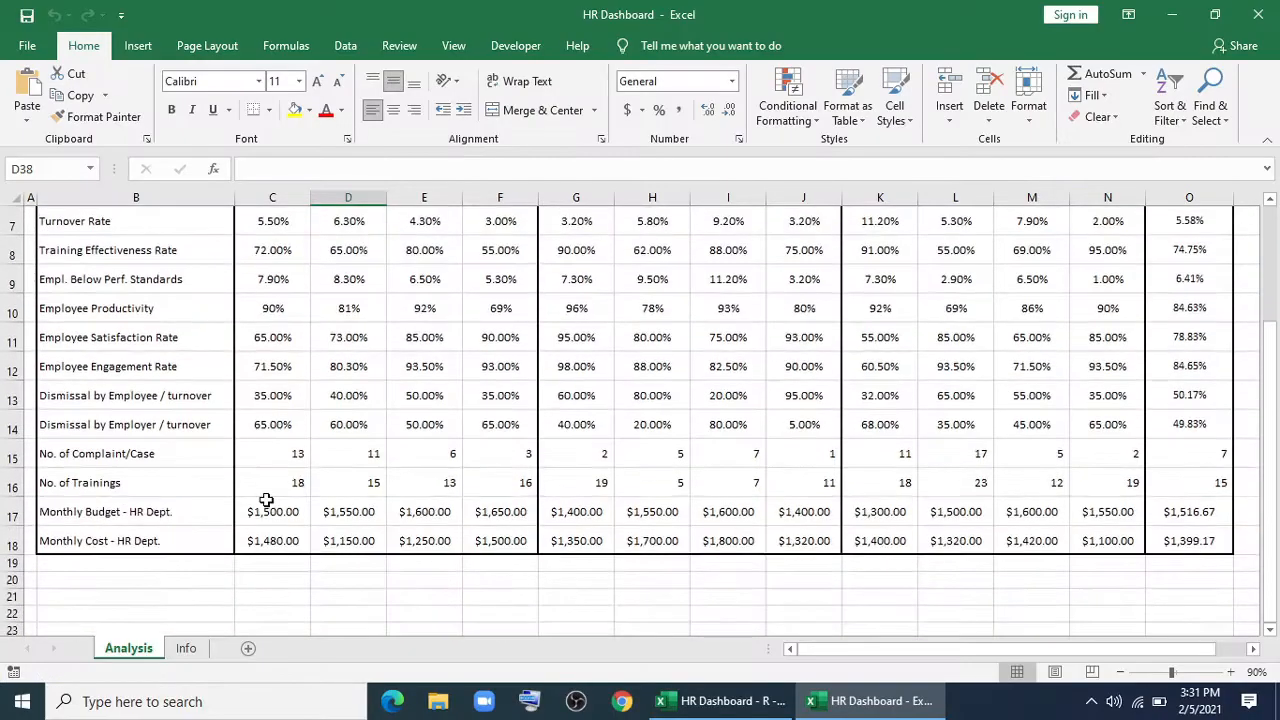
Add a new worksheet after Analysis in the HR Dashboard workbook and name it Dashboard.
{"action": "scroll", "coordinate": [245, 516], "scroll_direction": "up", "scroll_amount": 1}
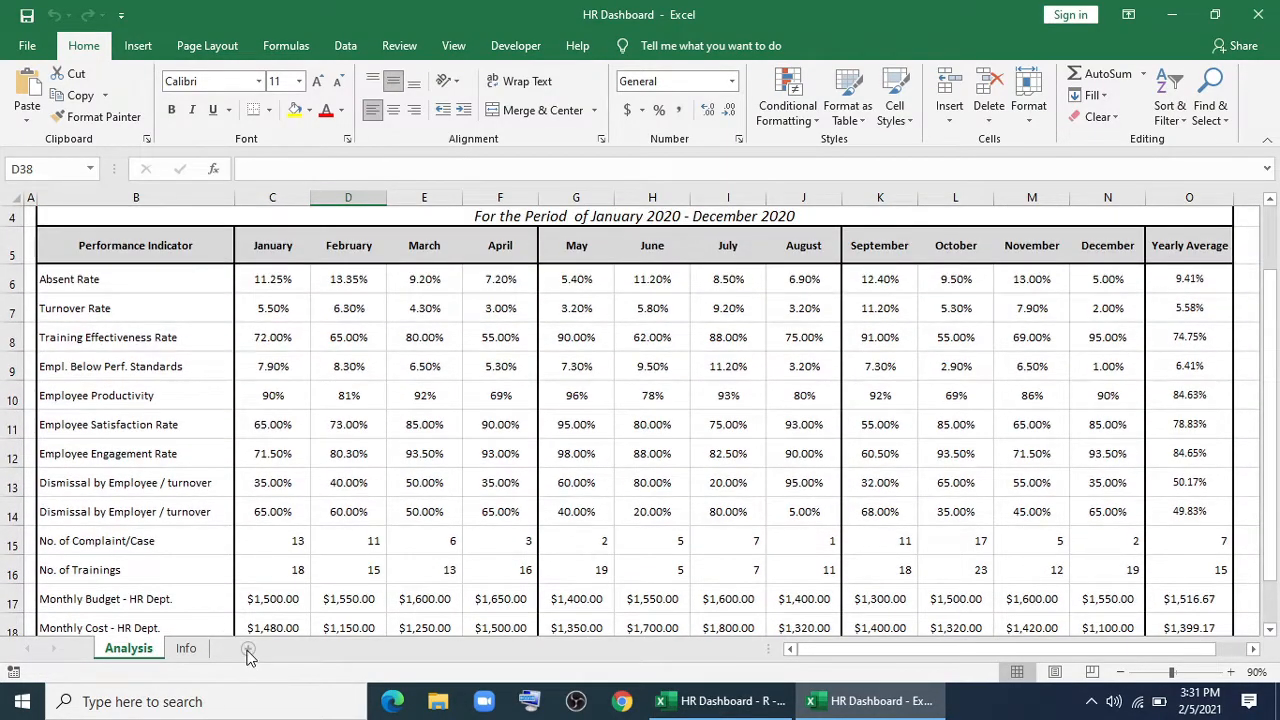
{"action": "left_click", "coordinate": [248, 650]}
{"action": "right_click", "coordinate": [200, 652]}
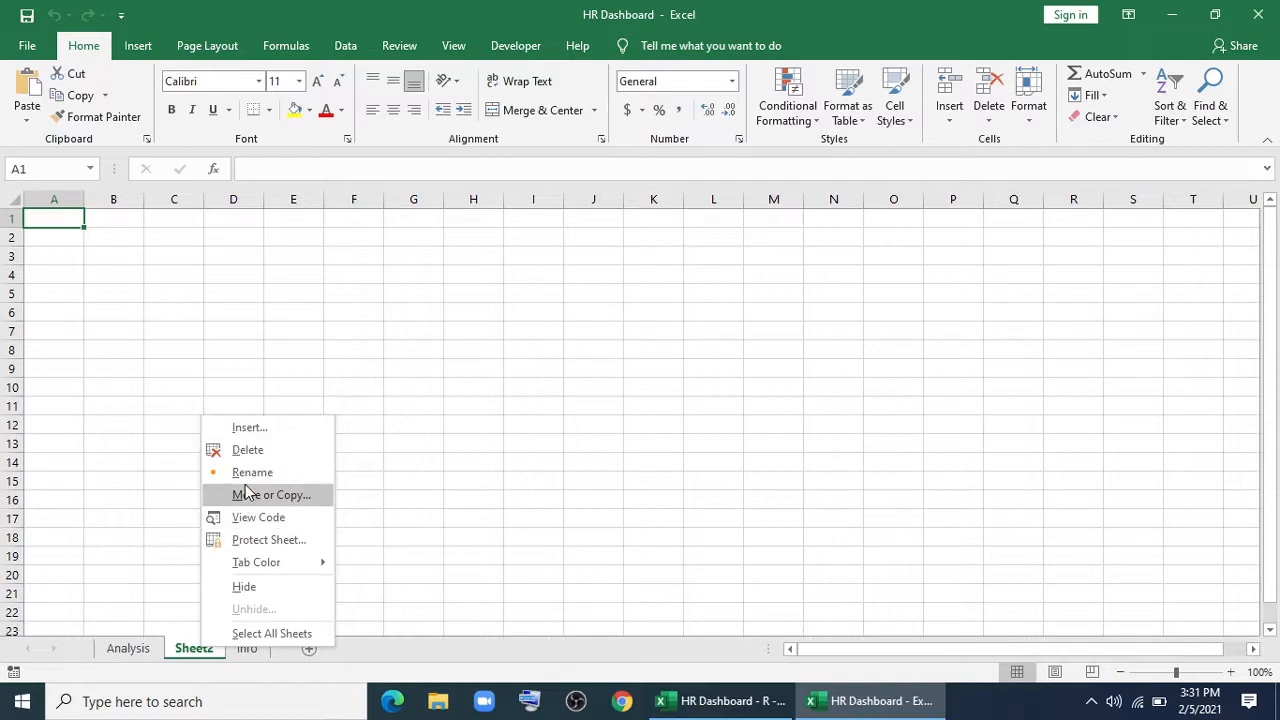
{"action": "left_click", "coordinate": [245, 476]}
{"action": "type", "text": "Dashboard"}
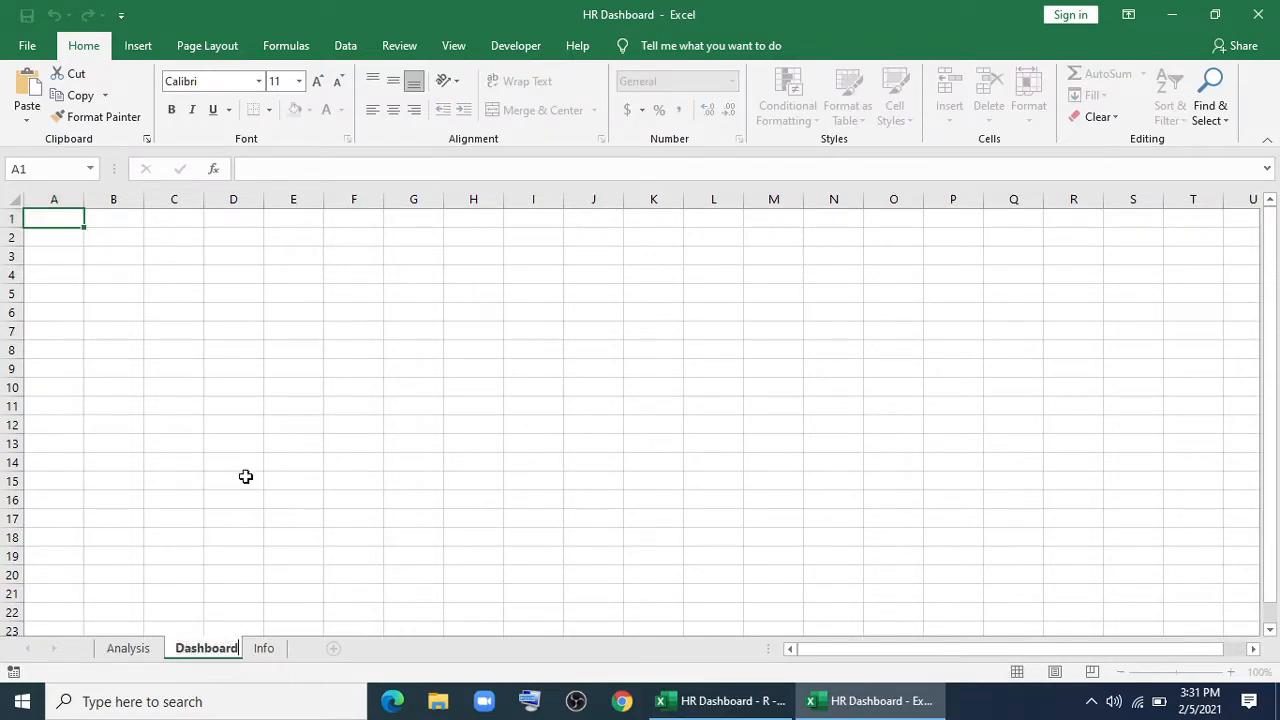
{"action": "key", "text": "Return"}
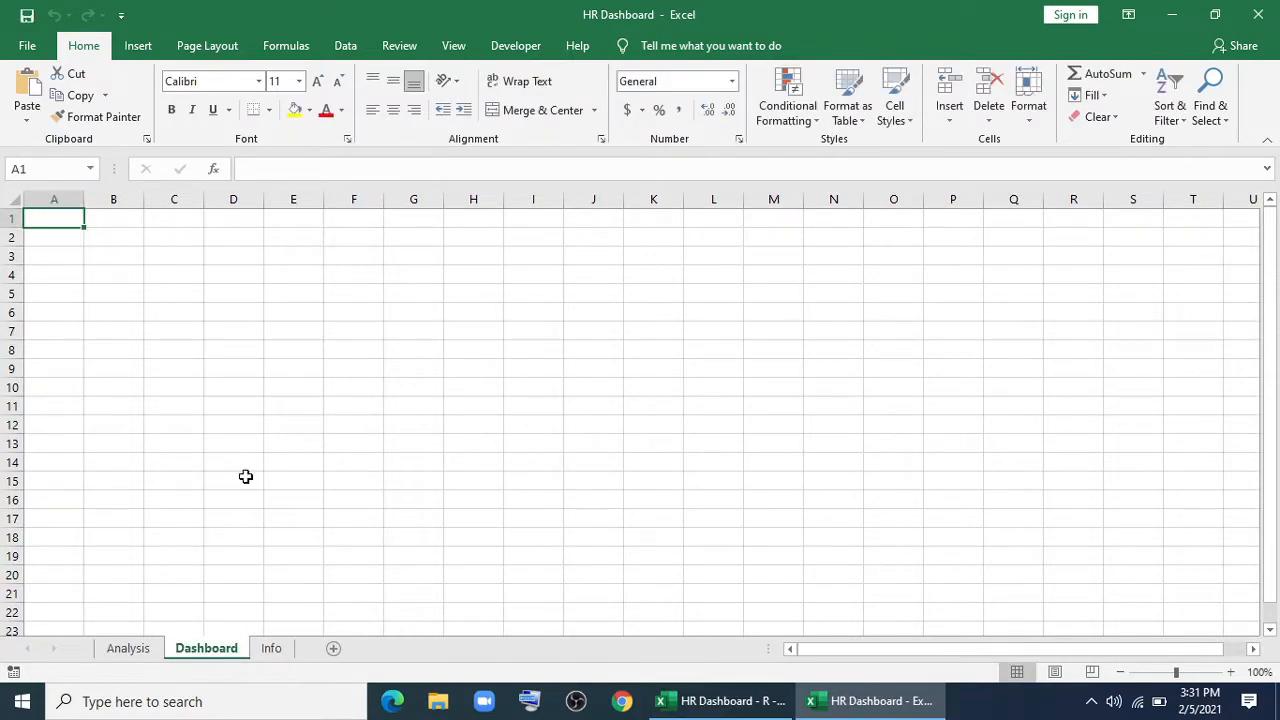
Fill all cells of the Dashboard sheet with the light lavender recent color.
{"action": "left_click", "coordinate": [14, 201]}
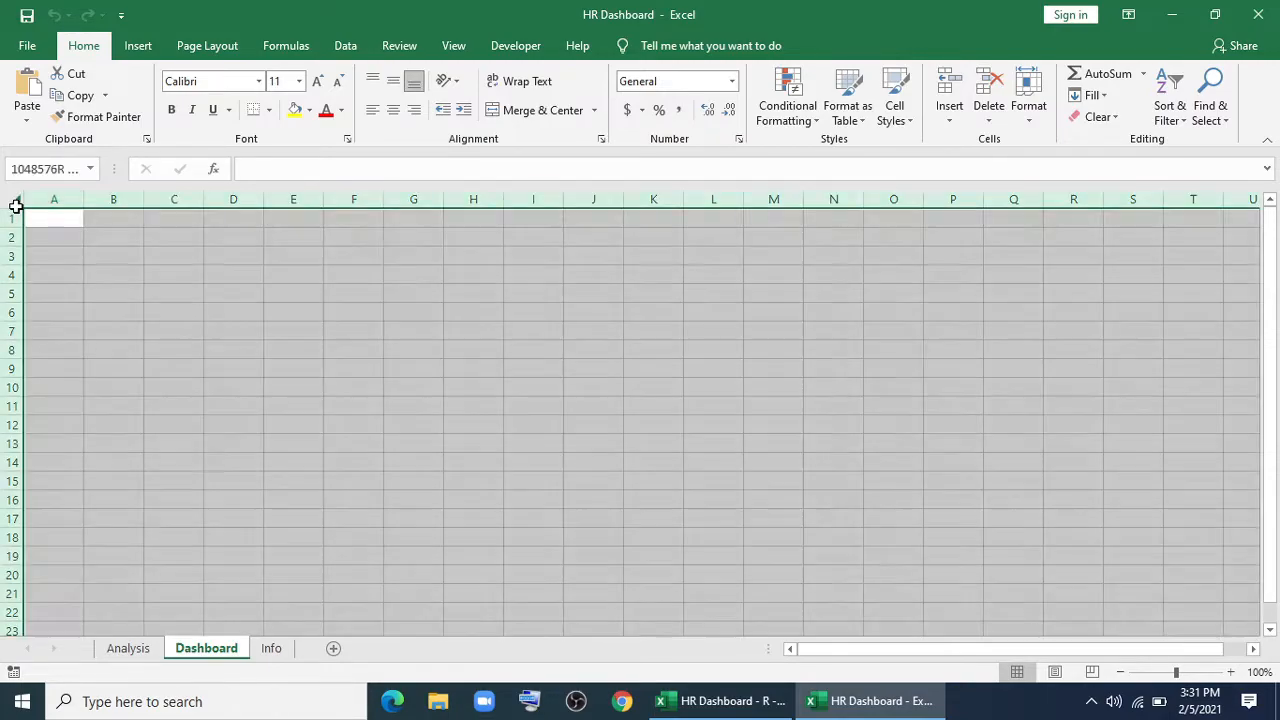
{"action": "left_click", "coordinate": [310, 111]}
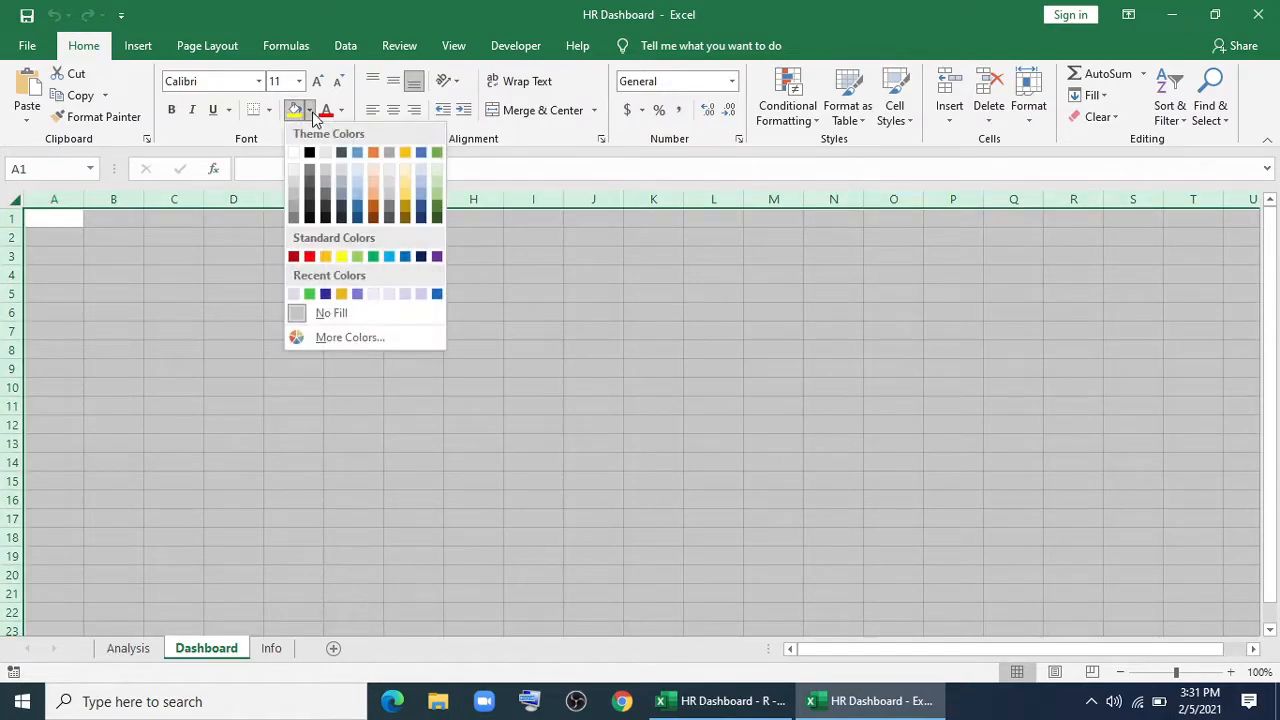
{"action": "left_click", "coordinate": [293, 294]}
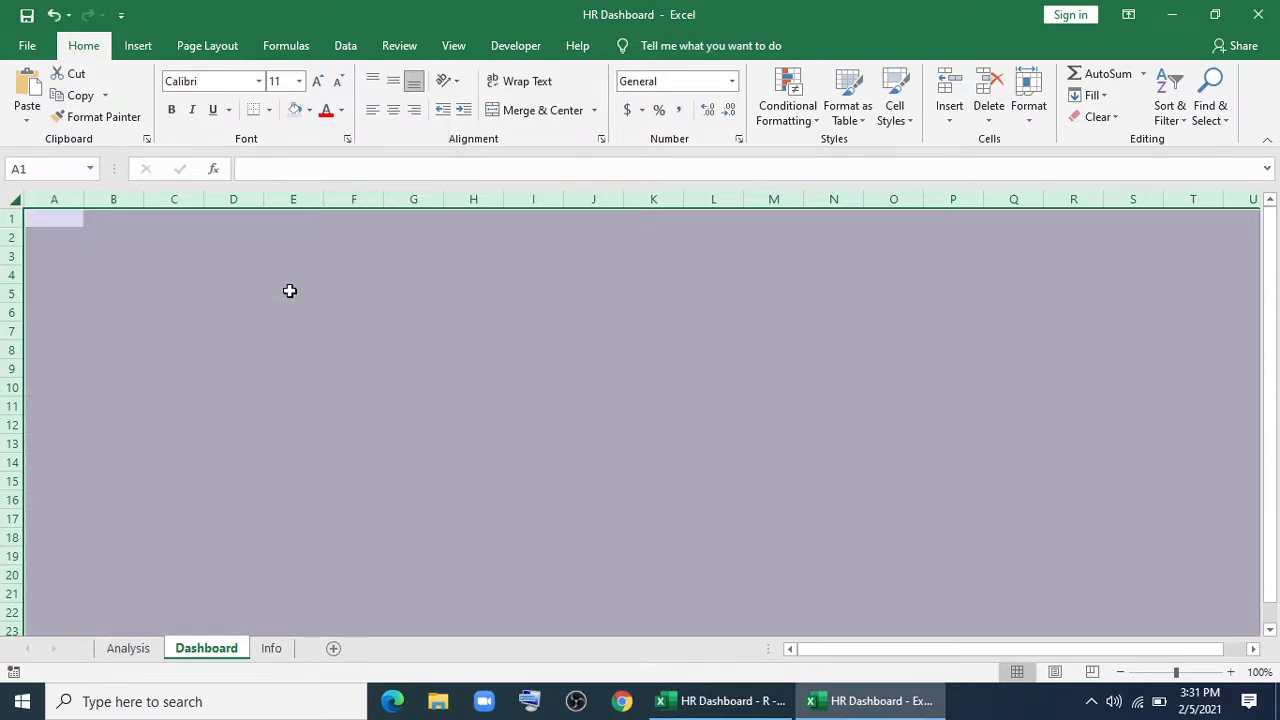
{"action": "left_click", "coordinate": [188, 315]}
Draw a rounded rectangle about 13" wide and 6.62" high as the dashboard background, and reduce its corner rounding.
{"action": "left_click", "coordinate": [138, 46]}
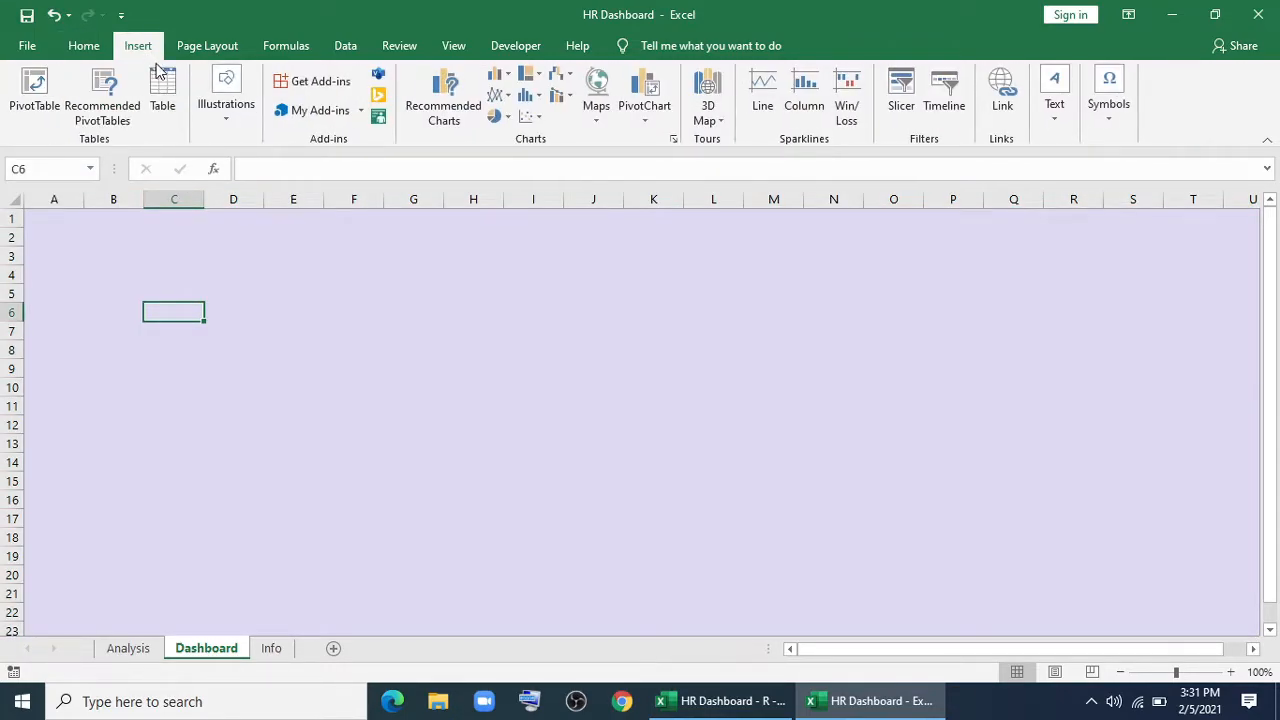
{"action": "left_click", "coordinate": [223, 118]}
{"action": "left_click", "coordinate": [259, 180]}
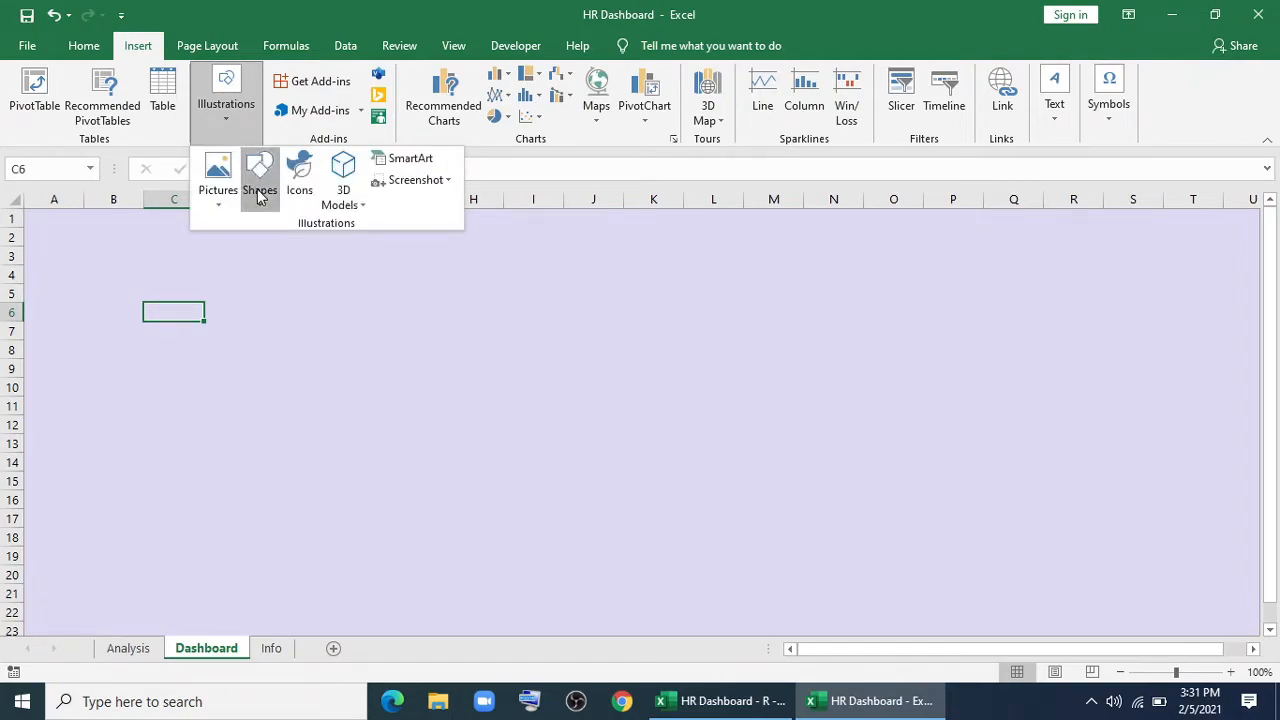
{"action": "left_click", "coordinate": [335, 245]}
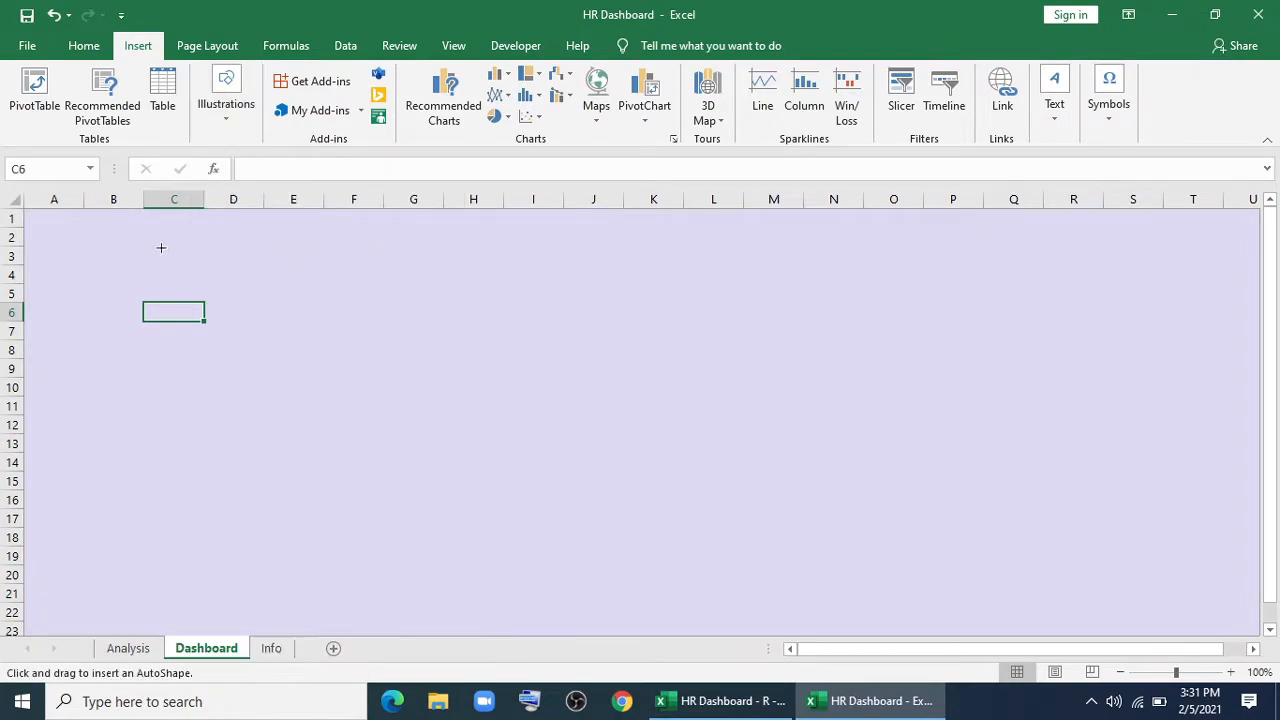
{"action": "mouse_move", "coordinate": [67, 231]}
{"action": "left_mouse_down"}
{"action": "mouse_move", "coordinate": [626, 371]}
{"action": "mouse_move", "coordinate": [1089, 514]}
{"action": "mouse_move", "coordinate": [1220, 626]}
{"action": "mouse_move", "coordinate": [1235, 700]}
{"action": "left_mouse_up"}
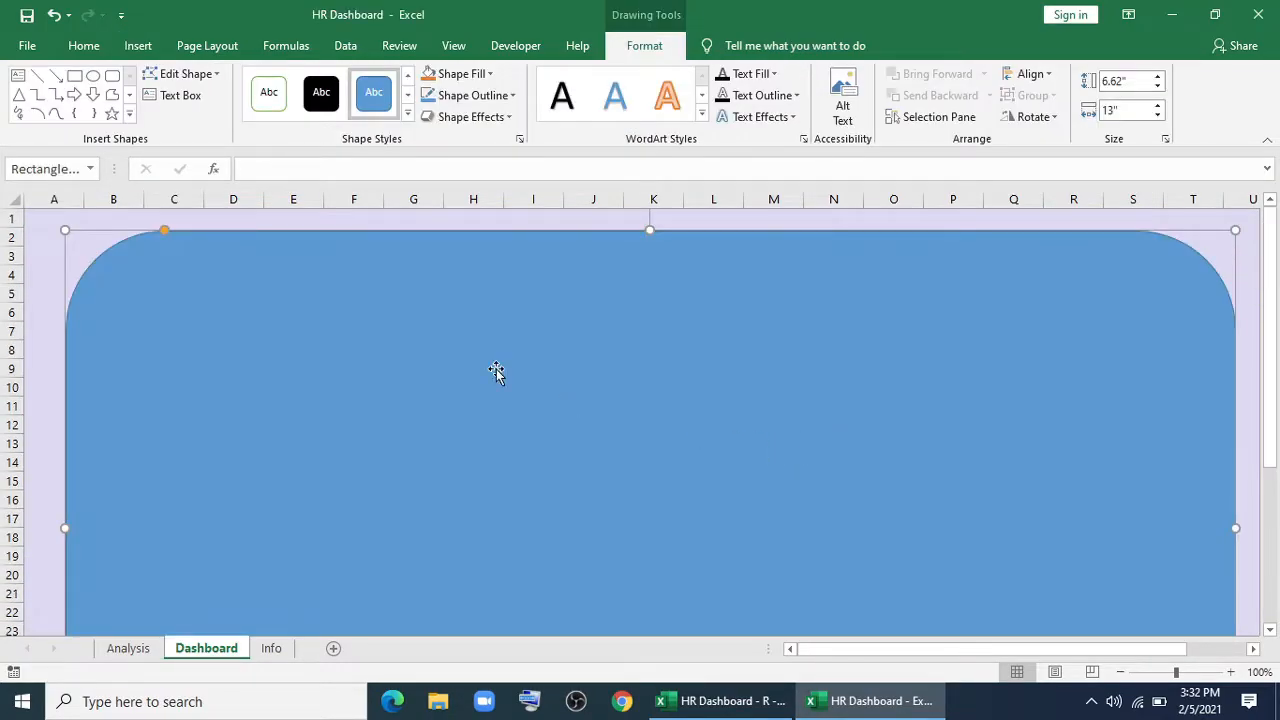
{"action": "left_click_drag", "start_coordinate": [165, 233], "coordinate": [91, 234]}
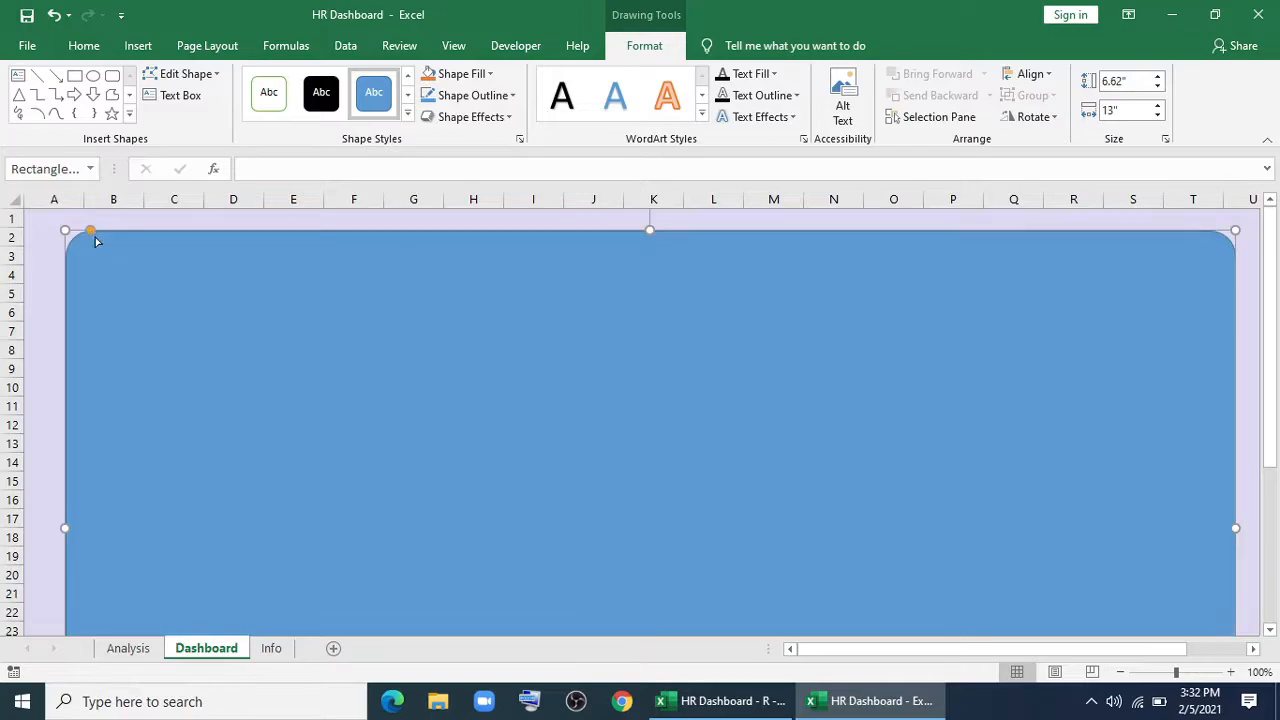
Give the background rectangle a white fill, no outline and an outer bottom-right offset shadow.
{"action": "left_click", "coordinate": [461, 73]}
{"action": "left_click", "coordinate": [428, 140]}
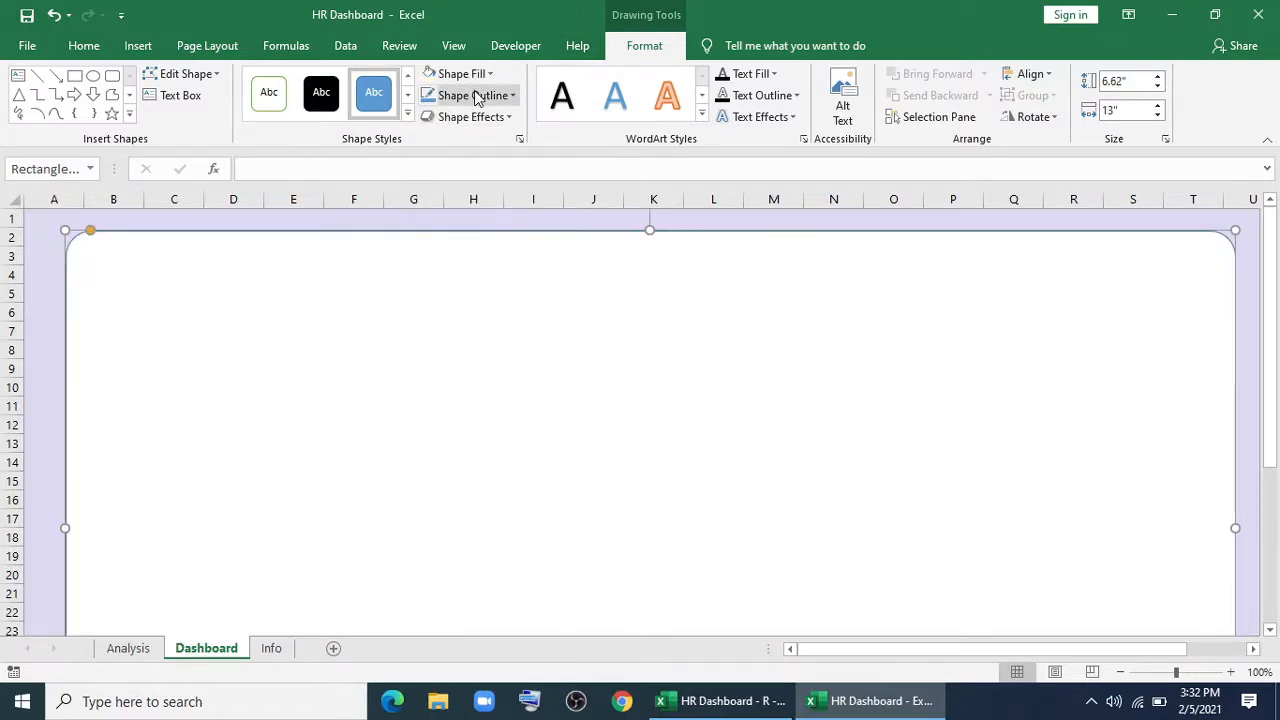
{"action": "left_click", "coordinate": [470, 95]}
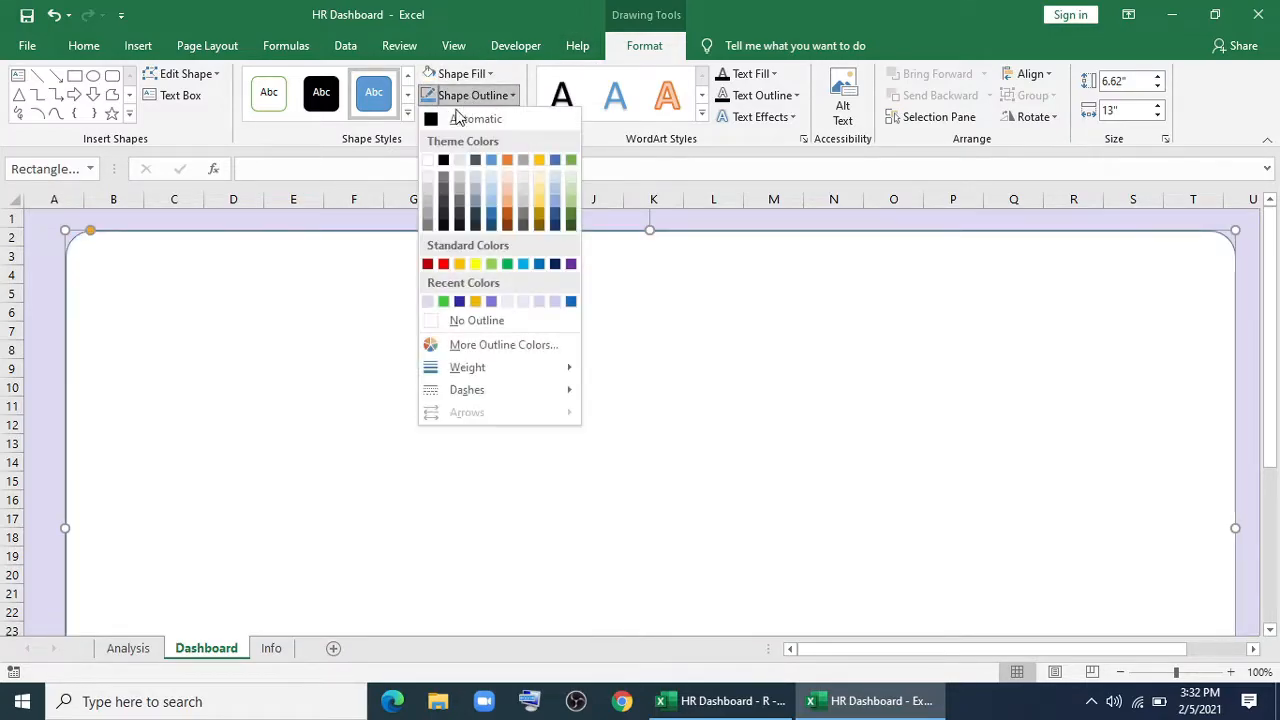
{"action": "left_click", "coordinate": [449, 321]}
{"action": "left_click", "coordinate": [492, 123]}
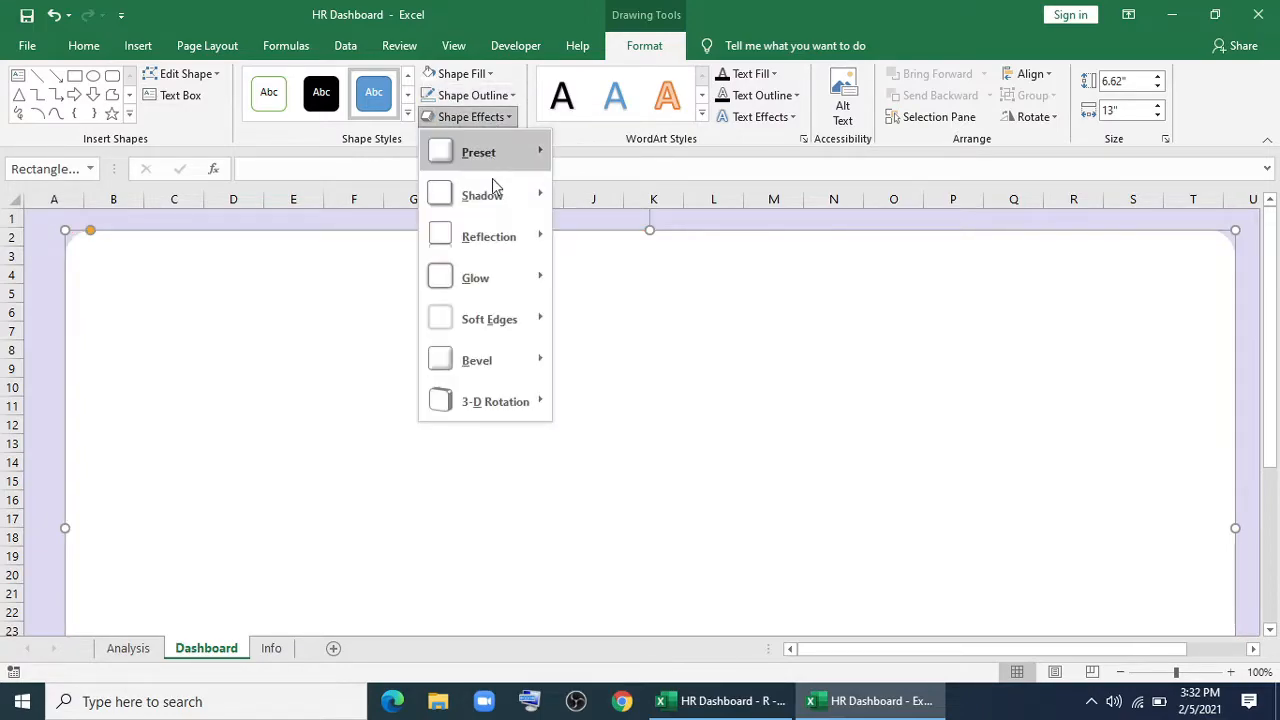
{"action": "mouse_move", "coordinate": [492, 194]}
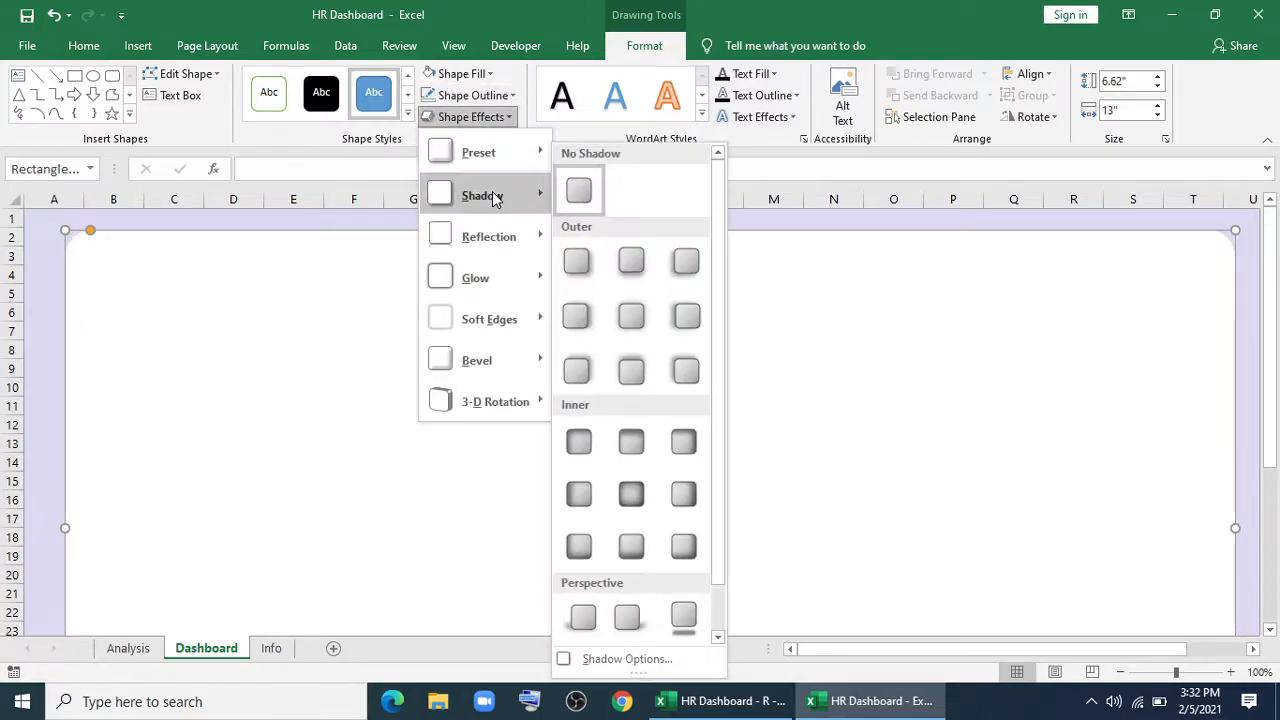
{"action": "left_click", "coordinate": [575, 261]}
Draw a tall rounded rectangle about 6.38" high and 1.41" wide as a sidebar along the background's left edge.
{"action": "left_click", "coordinate": [152, 52]}
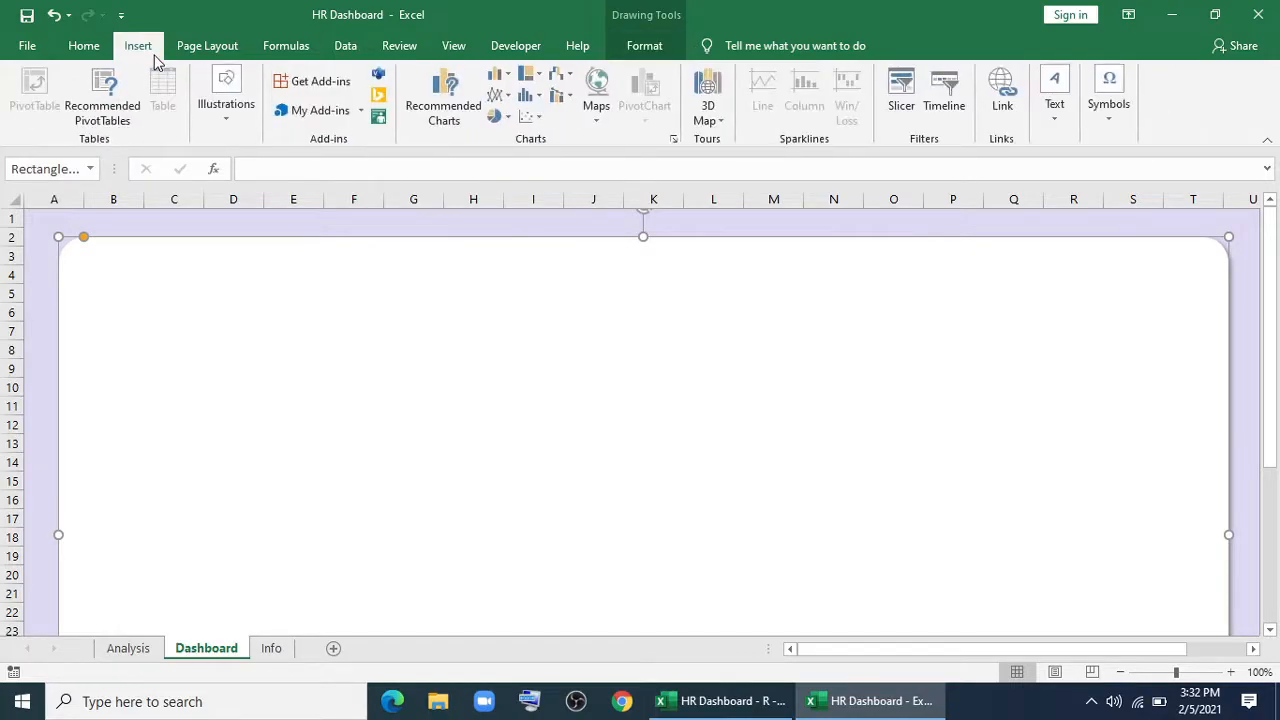
{"action": "left_click", "coordinate": [232, 134]}
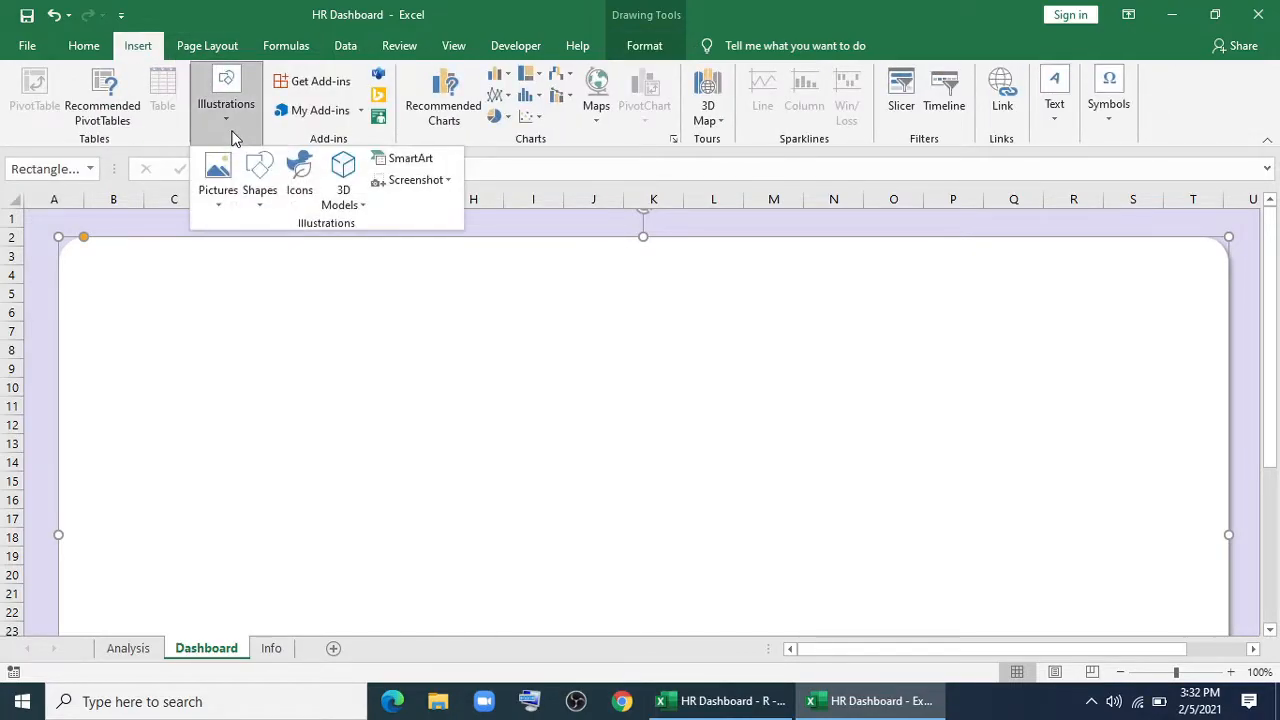
{"action": "left_click", "coordinate": [259, 178]}
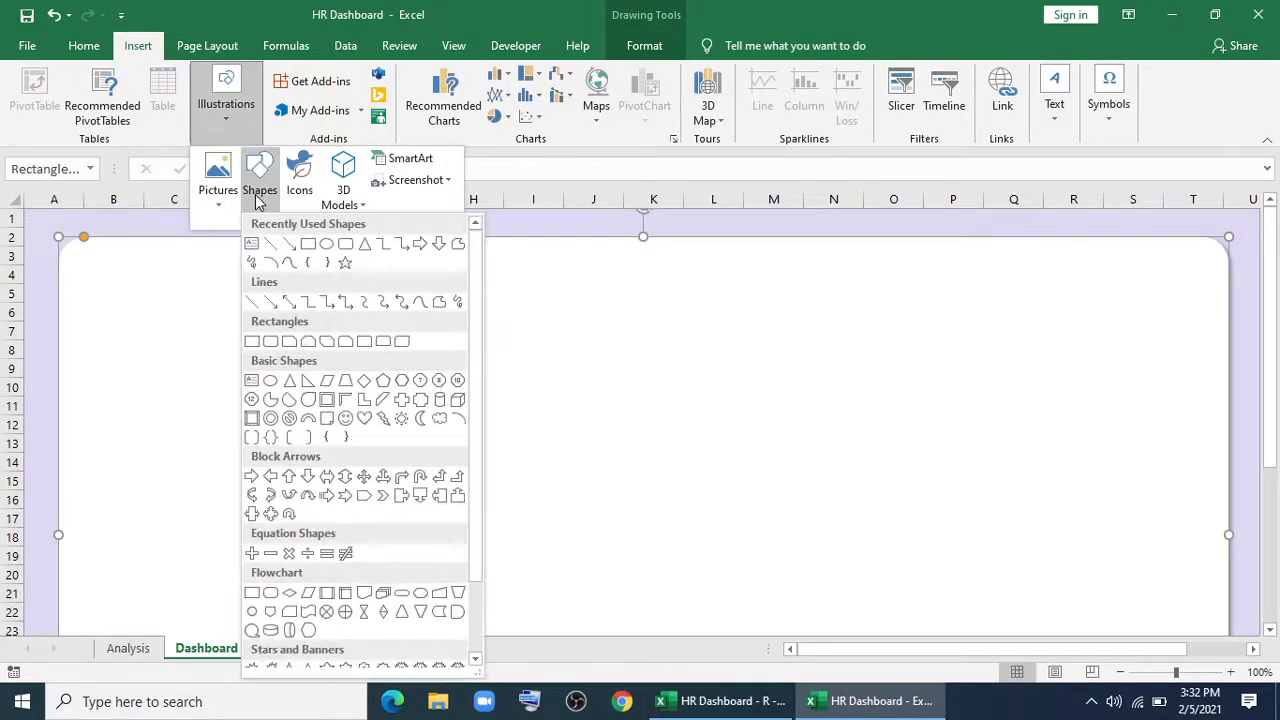
{"action": "left_click", "coordinate": [344, 245]}
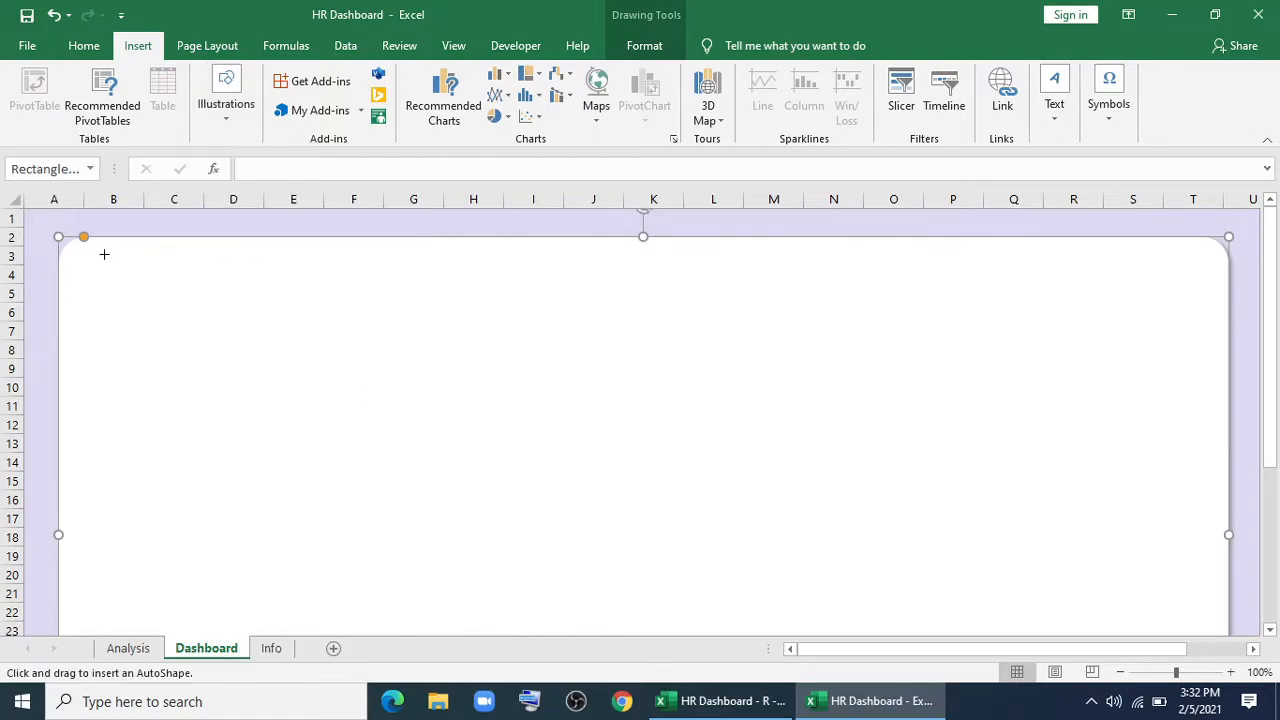
{"action": "left_click_drag", "start_coordinate": [84, 252], "coordinate": [203, 577]}
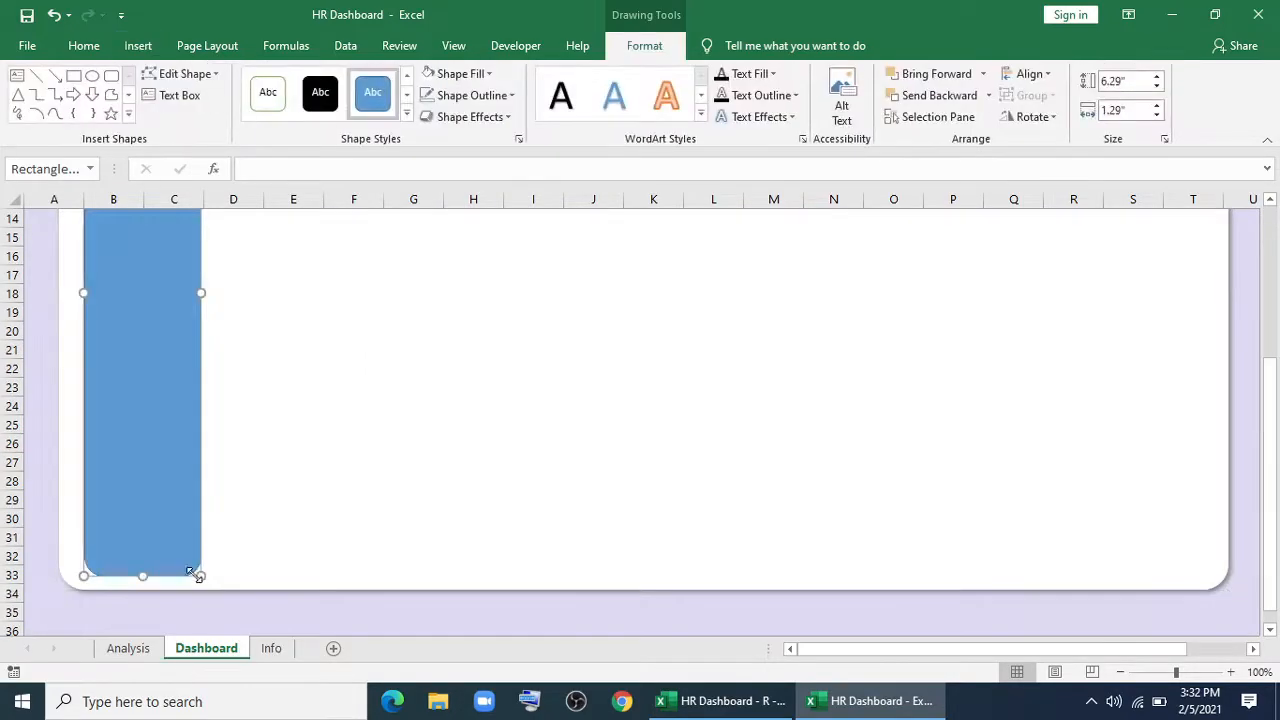
{"action": "scroll", "coordinate": [163, 425], "scroll_direction": "up", "scroll_amount": 5}
{"action": "left_click_drag", "start_coordinate": [163, 425], "coordinate": [147, 420]}
Give the sidebar rectangle the dark indigo recent color, no outline and an outer bottom-right offset shadow.
{"action": "left_click", "coordinate": [455, 73]}
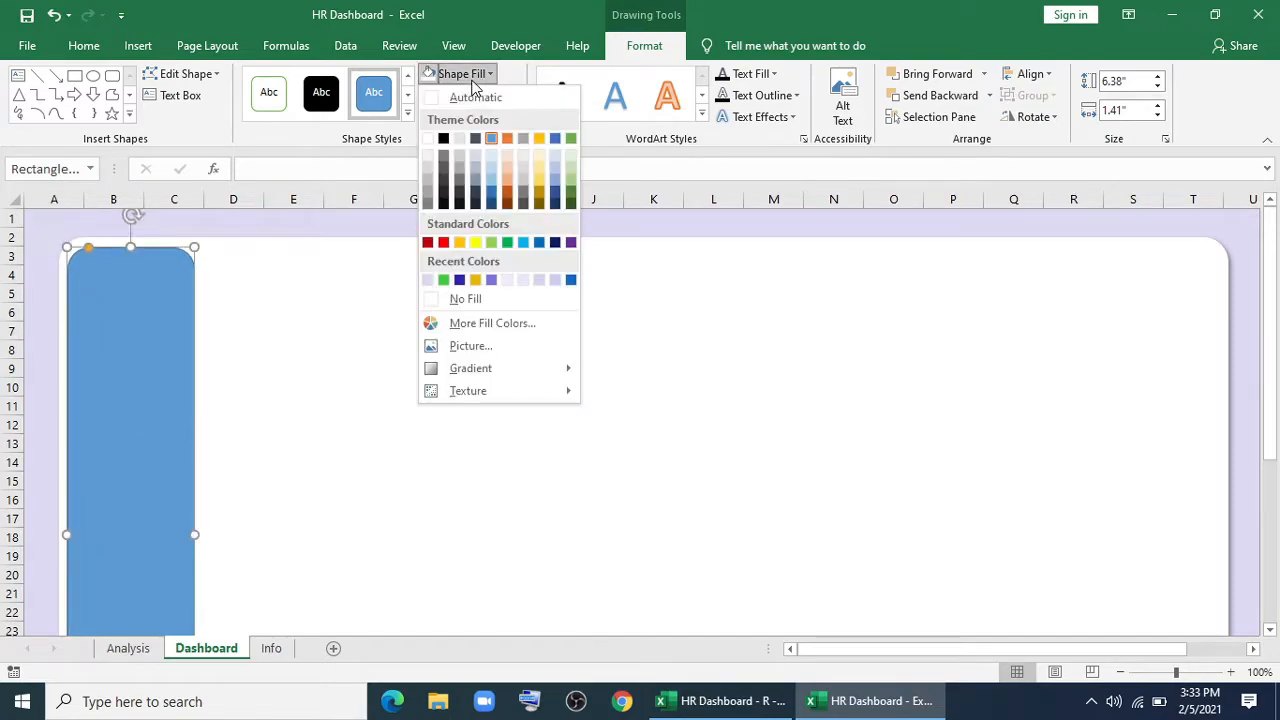
{"action": "left_click", "coordinate": [459, 280]}
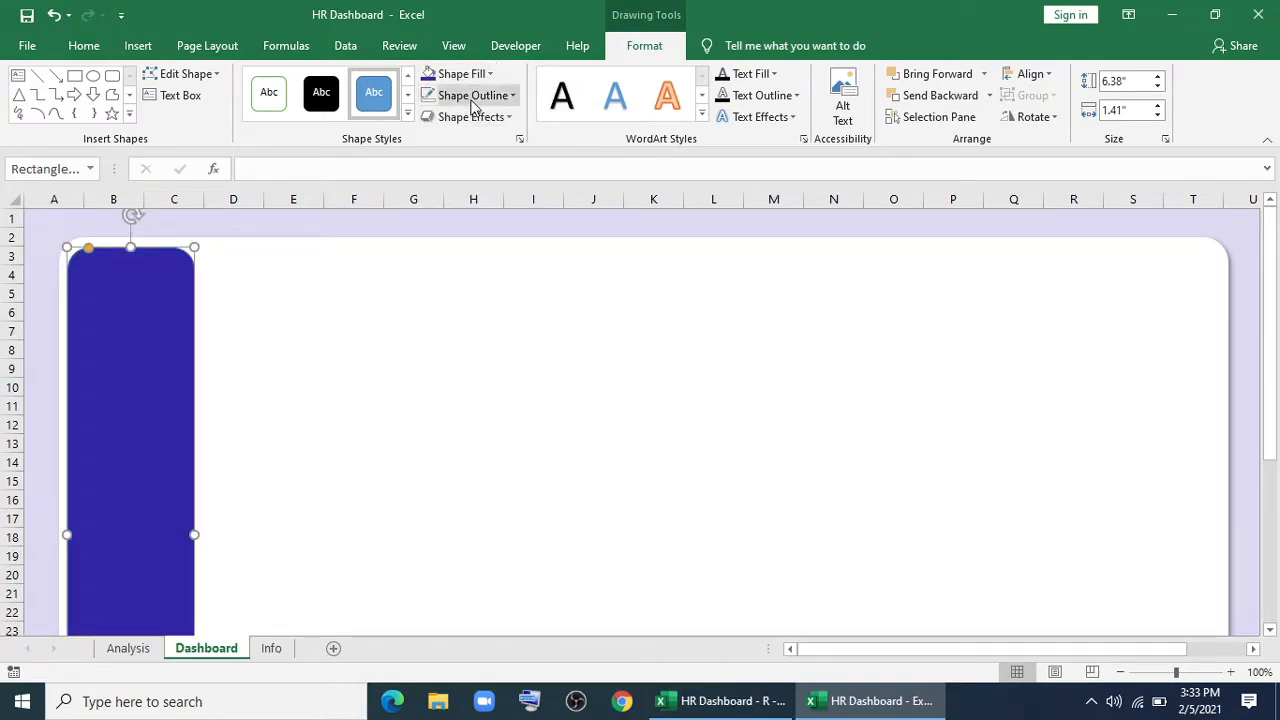
{"action": "left_click", "coordinate": [472, 95]}
{"action": "left_click", "coordinate": [470, 320]}
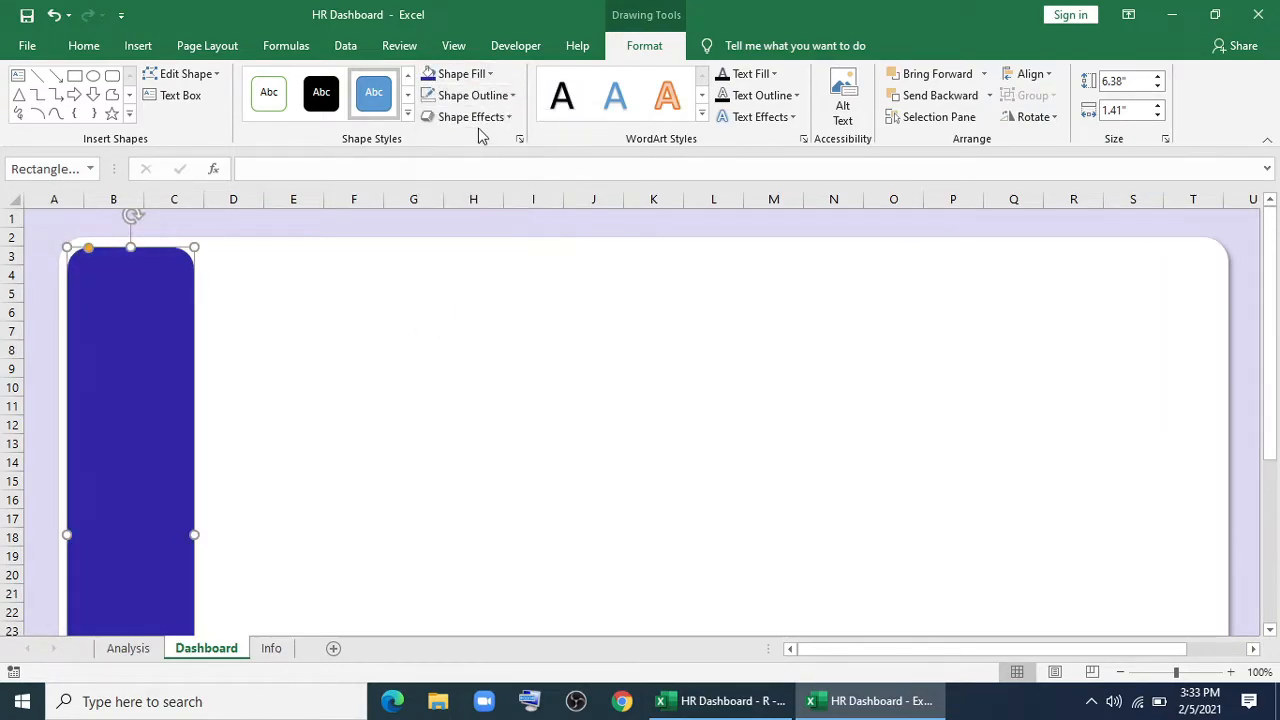
{"action": "left_click", "coordinate": [474, 117]}
{"action": "mouse_move", "coordinate": [480, 195]}
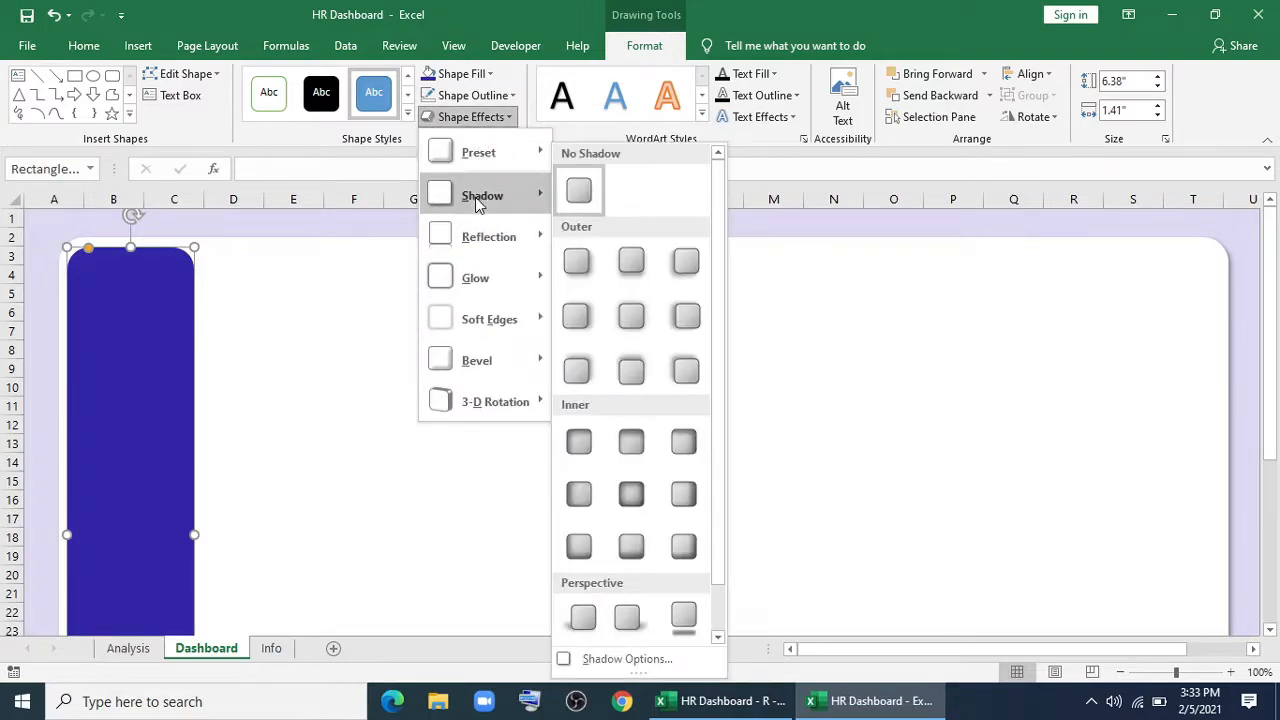
{"action": "left_click", "coordinate": [578, 265]}
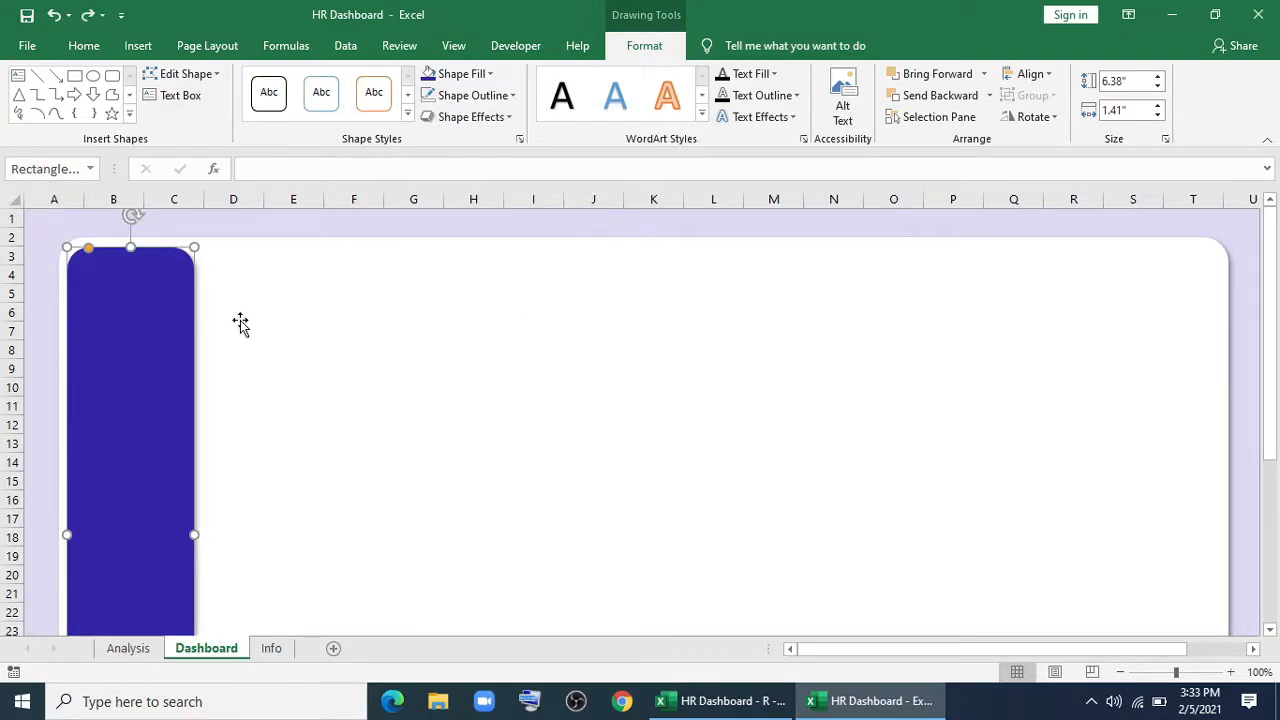
Copy the sidebar shape and resize it into a header card about 0.71" high and 3.03" wide beside the sidebar's upper end.
{"action": "left_click_drag", "start_coordinate": [160, 325], "coordinate": [329, 323]}
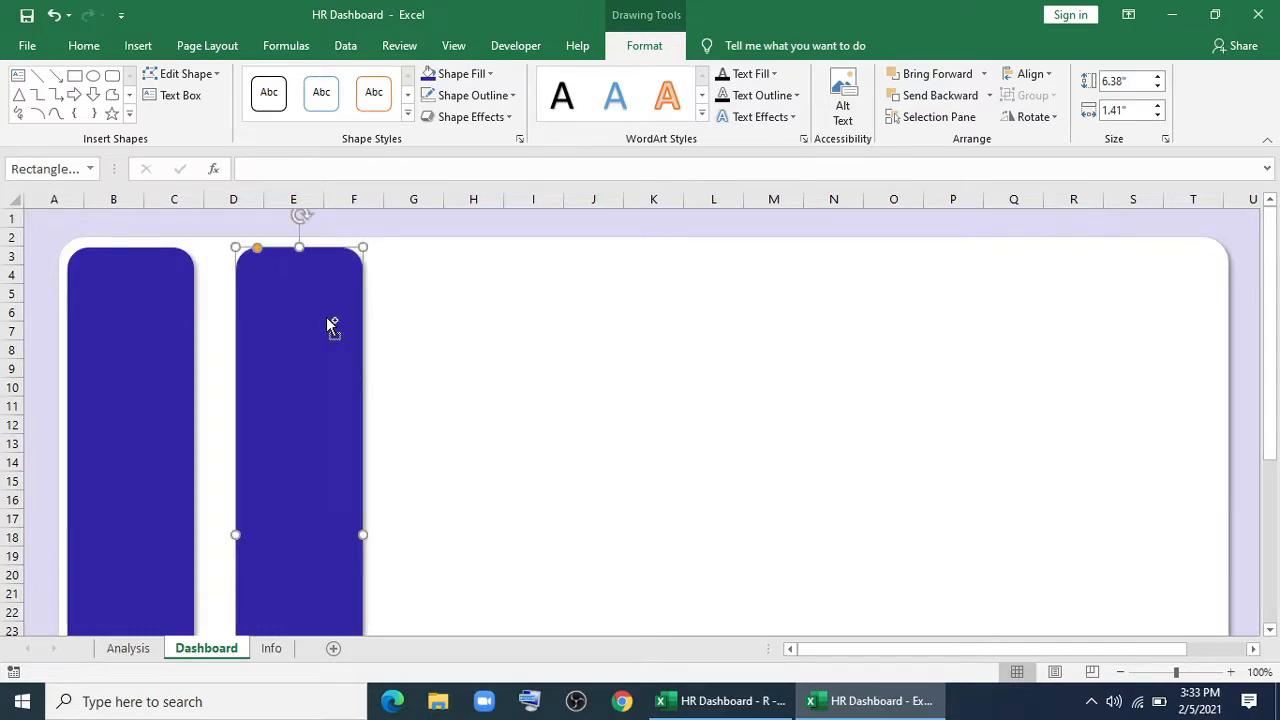
{"action": "scroll", "coordinate": [328, 368], "scroll_direction": "down", "scroll_amount": 5}
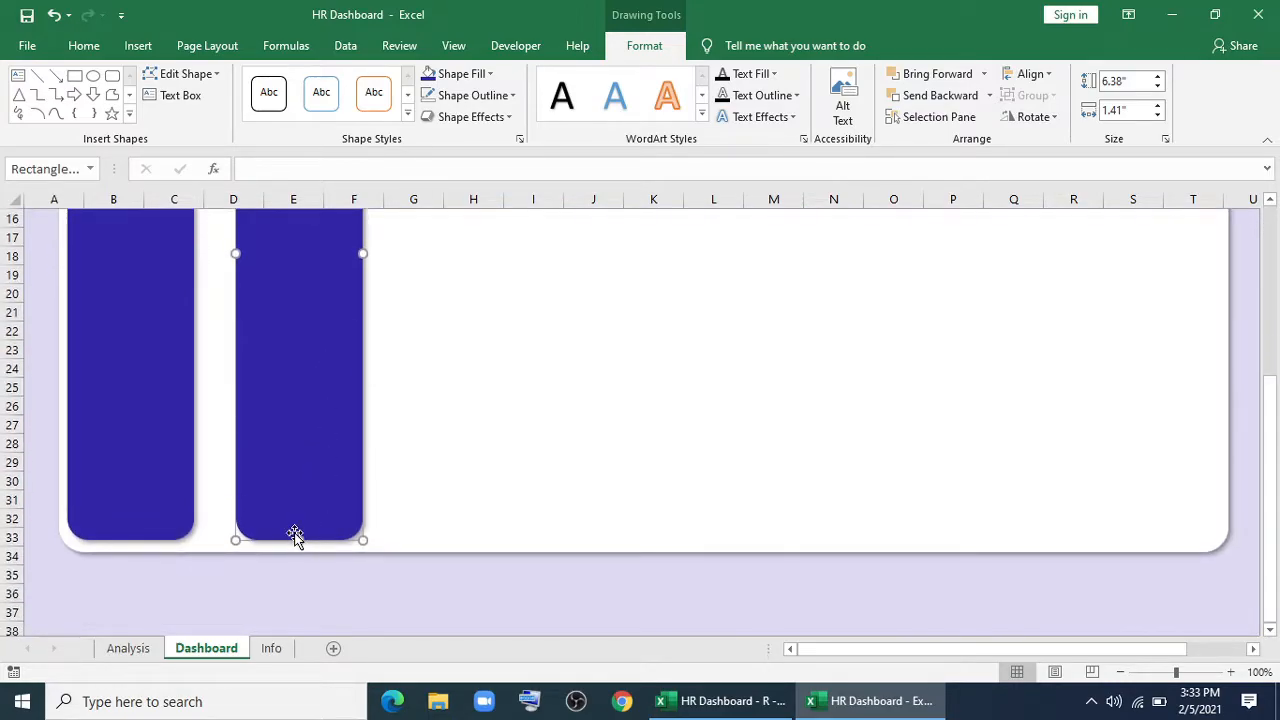
{"action": "left_click_drag", "start_coordinate": [298, 540], "coordinate": [298, 311]}
{"action": "left_click_drag", "start_coordinate": [363, 279], "coordinate": [512, 284]}
{"action": "key", "text": "Left"}
{"action": "key", "text": "Left"}
{"action": "key", "text": "Left"}
{"action": "key", "text": "Down"}
Duplicate the header card twice into a row of three, then fill the first card green and the middle one gold.
{"action": "left_click_drag", "start_coordinate": [416, 292], "coordinate": [712, 303]}
{"action": "left_click_drag", "start_coordinate": [634, 283], "coordinate": [922, 288]}
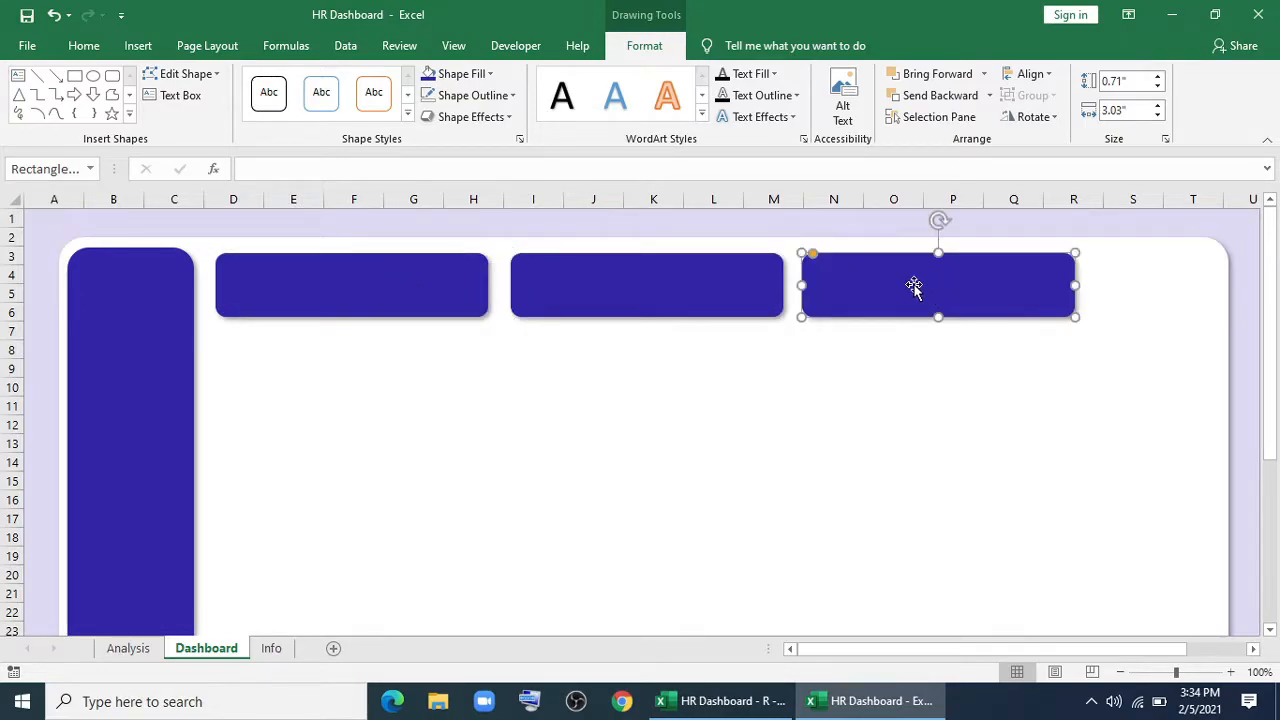
{"action": "left_click", "coordinate": [428, 286]}
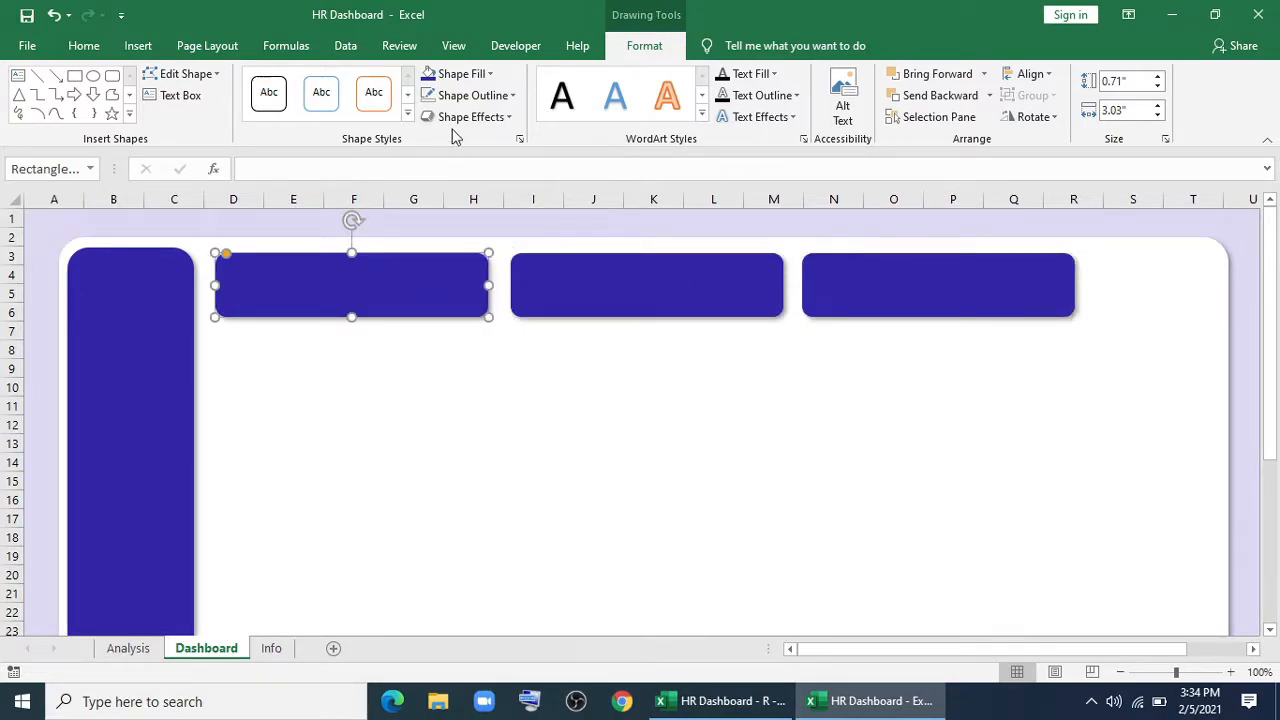
{"action": "left_click", "coordinate": [458, 74]}
{"action": "left_click", "coordinate": [459, 280]}
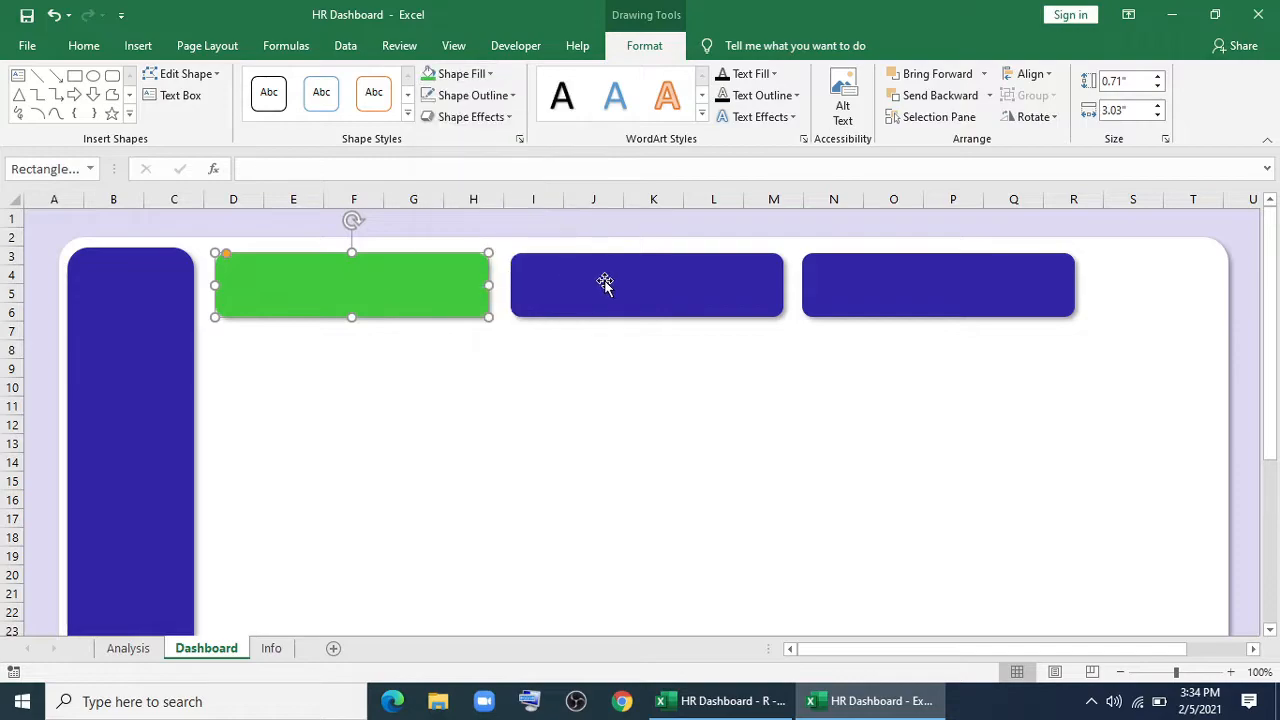
{"action": "left_click", "coordinate": [603, 283]}
{"action": "left_click", "coordinate": [466, 75]}
{"action": "left_click", "coordinate": [459, 242]}
Copy the green card below itself as a panel about 2.61" high and 2.21" wide, and reduce its corner rounding.
{"action": "left_click_drag", "start_coordinate": [376, 296], "coordinate": [349, 590]}
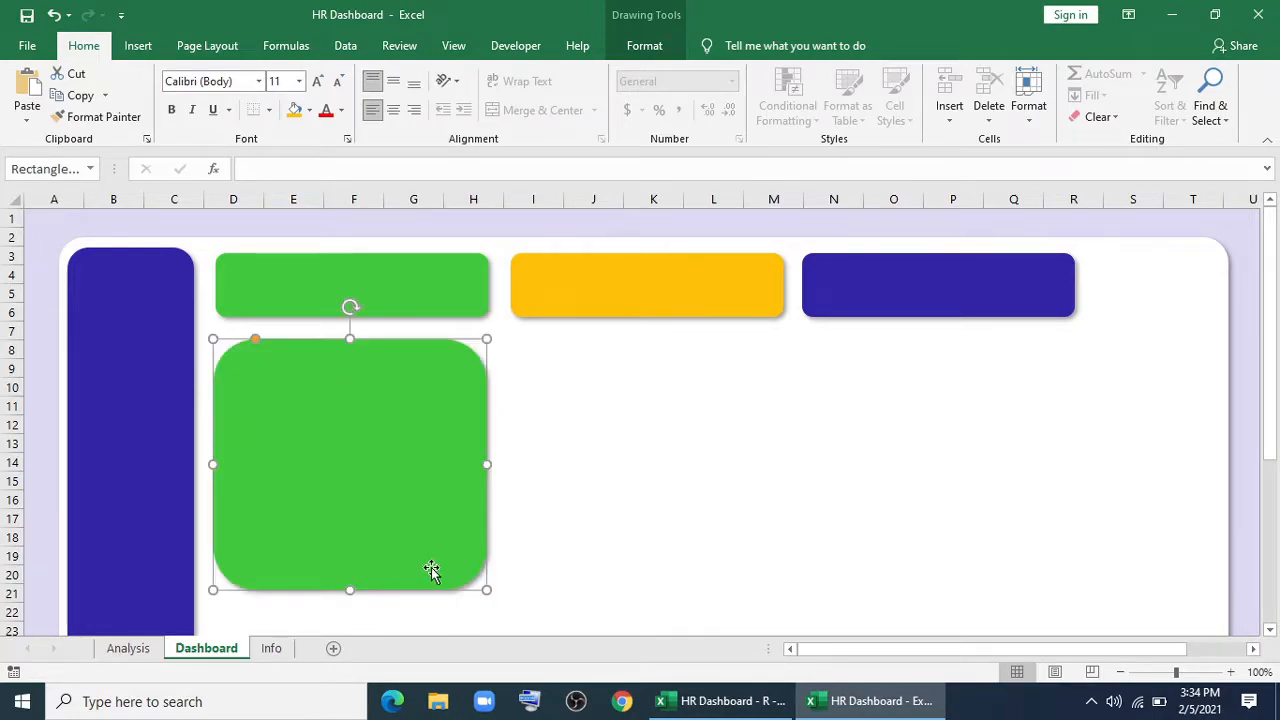
{"action": "left_click_drag", "start_coordinate": [495, 592], "coordinate": [416, 577]}
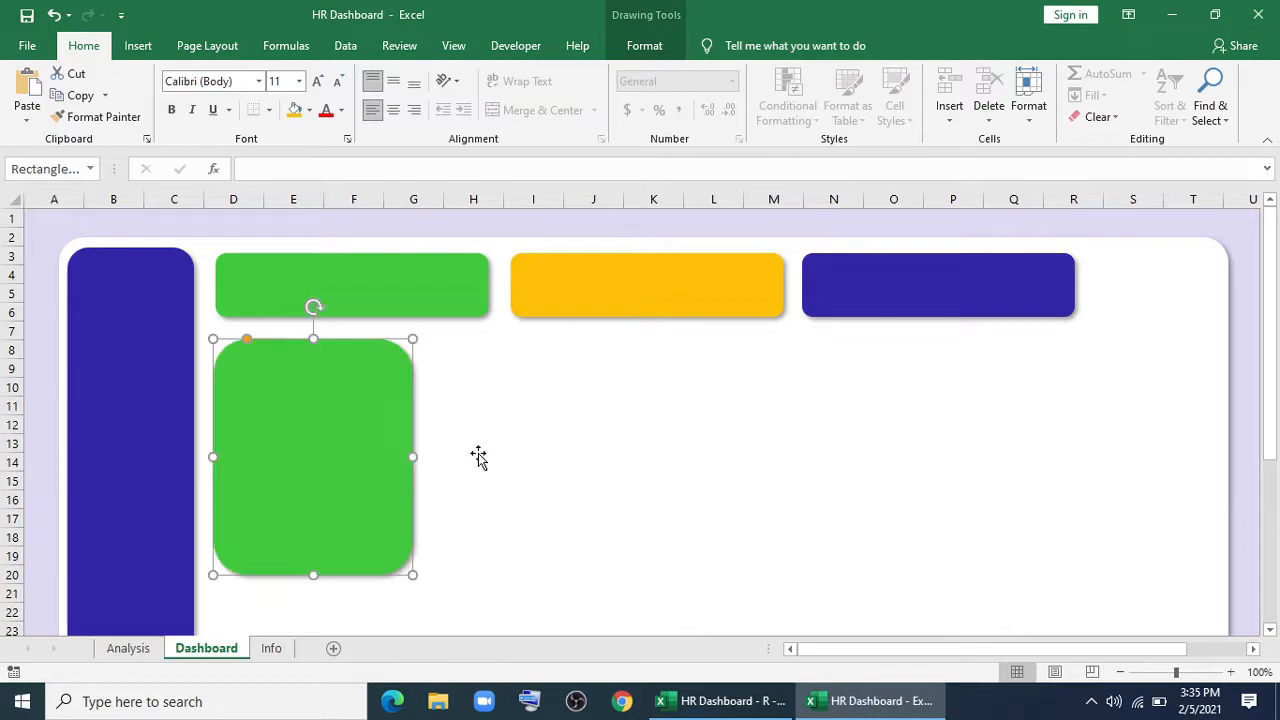
{"action": "left_click_drag", "start_coordinate": [356, 453], "coordinate": [355, 443]}
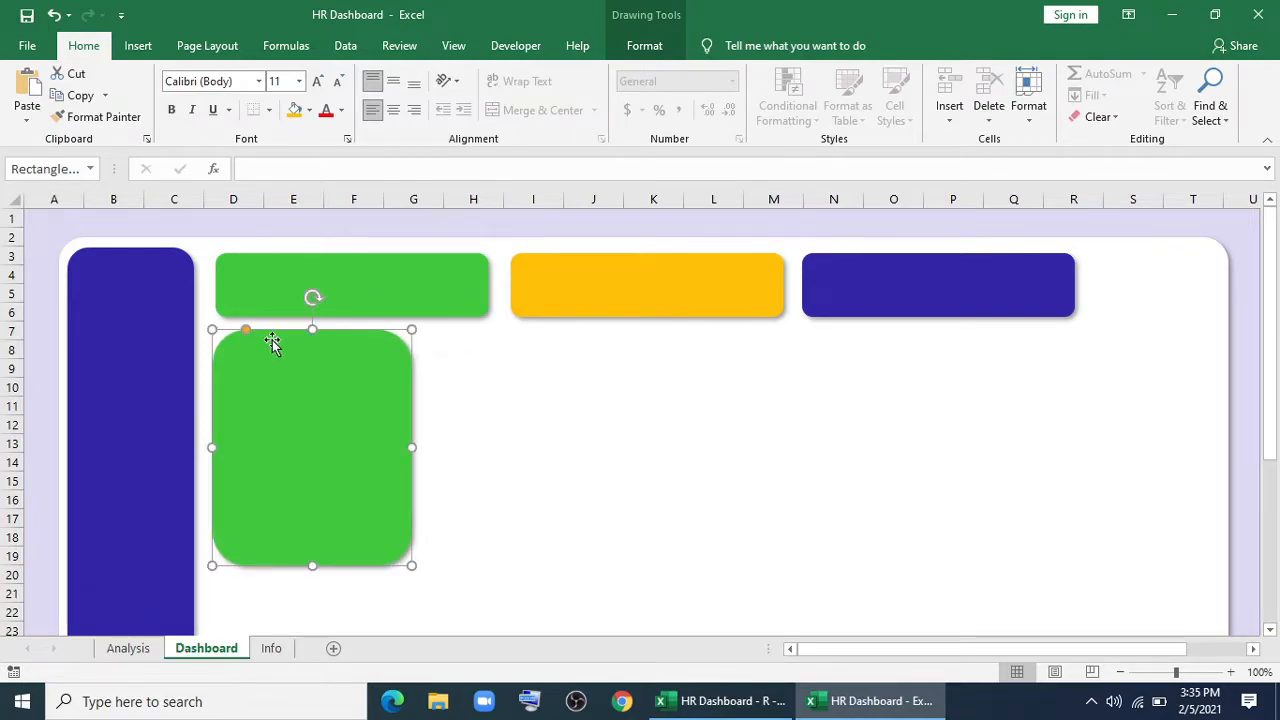
{"action": "left_click_drag", "start_coordinate": [246, 331], "coordinate": [229, 330]}
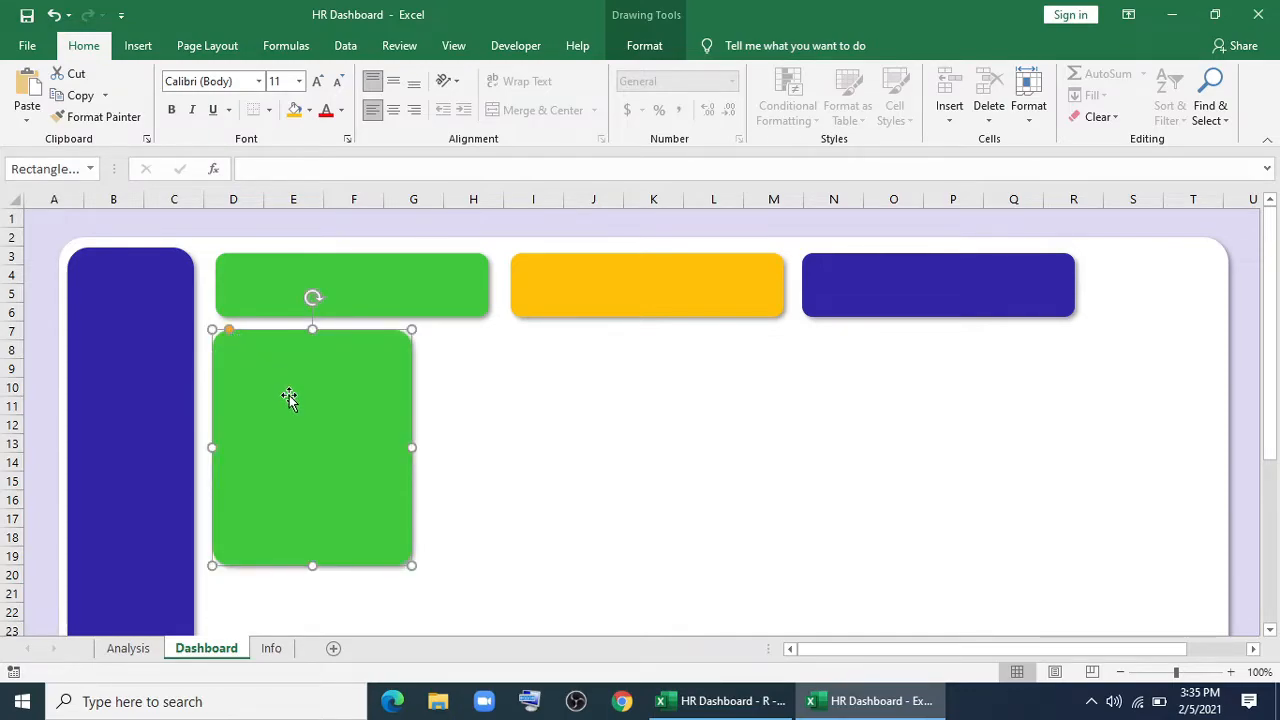
Fill the new panel with the light lavender recent color.
{"action": "left_click", "coordinate": [645, 46]}
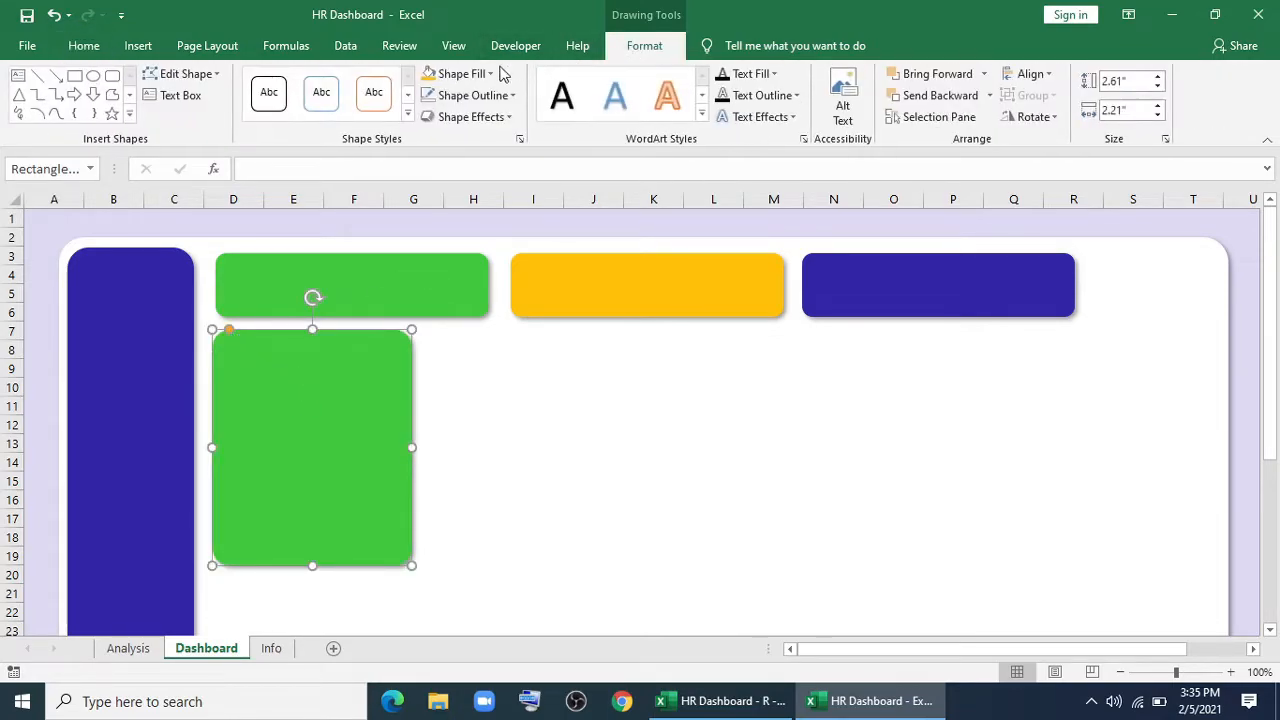
{"action": "left_click", "coordinate": [465, 74]}
{"action": "left_click", "coordinate": [460, 281]}
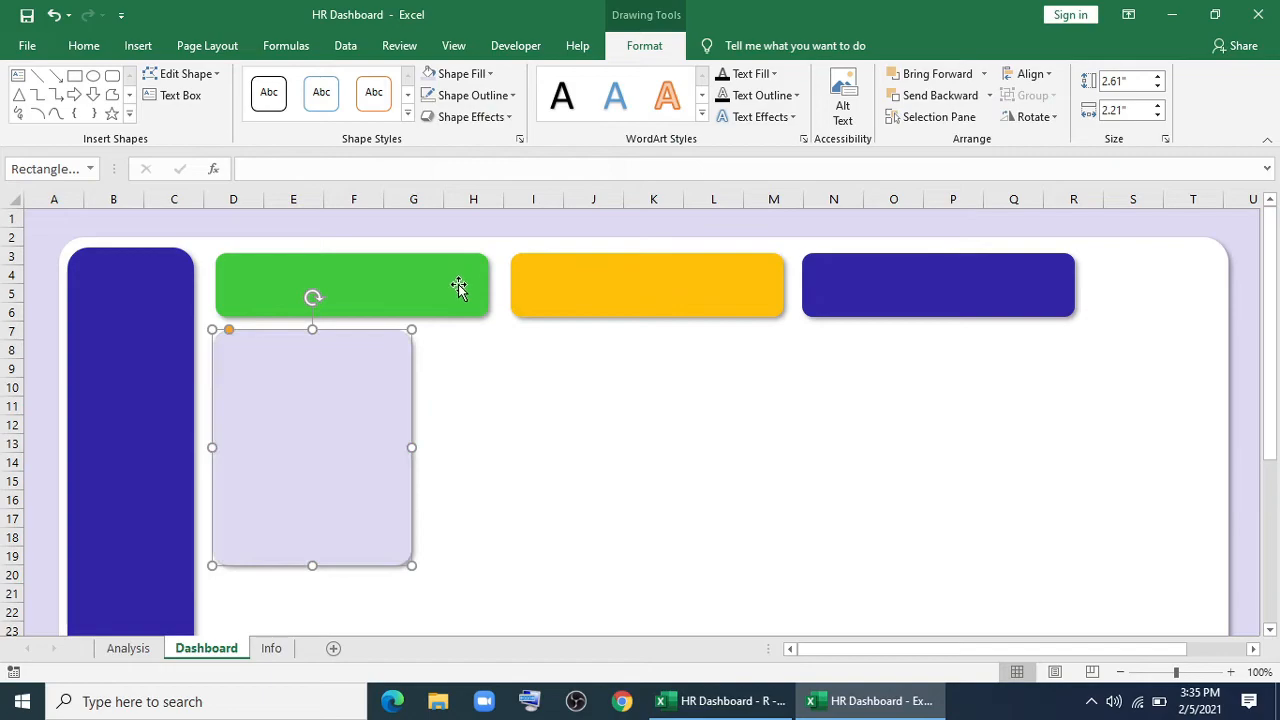
Duplicate the lavender panel beside itself and copy both panels below to form a two-by-two grid.
{"action": "left_click_drag", "start_coordinate": [309, 403], "coordinate": [527, 405]}
{"action": "left_click", "coordinate": [366, 405], "text": "ctrl"}
{"action": "scroll", "coordinate": [366, 405], "scroll_direction": "down", "scroll_amount": 4}
{"action": "left_click_drag", "start_coordinate": [319, 287], "coordinate": [319, 540]}
{"action": "left_click", "coordinate": [671, 482]}
{"action": "scroll", "coordinate": [671, 485], "scroll_direction": "up", "scroll_amount": 4}
{"action": "scroll", "coordinate": [671, 485], "scroll_direction": "down", "scroll_amount": 2}
Add a third upper-row panel about 2.99" high and 2.33" wide, and duplicate it for a fourth panel beside it.
{"action": "left_click_drag", "start_coordinate": [603, 357], "coordinate": [883, 360]}
{"action": "left_click_drag", "start_coordinate": [911, 458], "coordinate": [922, 492]}
{"action": "left_click_drag", "start_coordinate": [841, 364], "coordinate": [997, 368]}
{"action": "scroll", "coordinate": [600, 440], "scroll_direction": "up", "scroll_amount": 1}
{"action": "left_click_drag", "start_coordinate": [708, 417], "coordinate": [697, 417]}
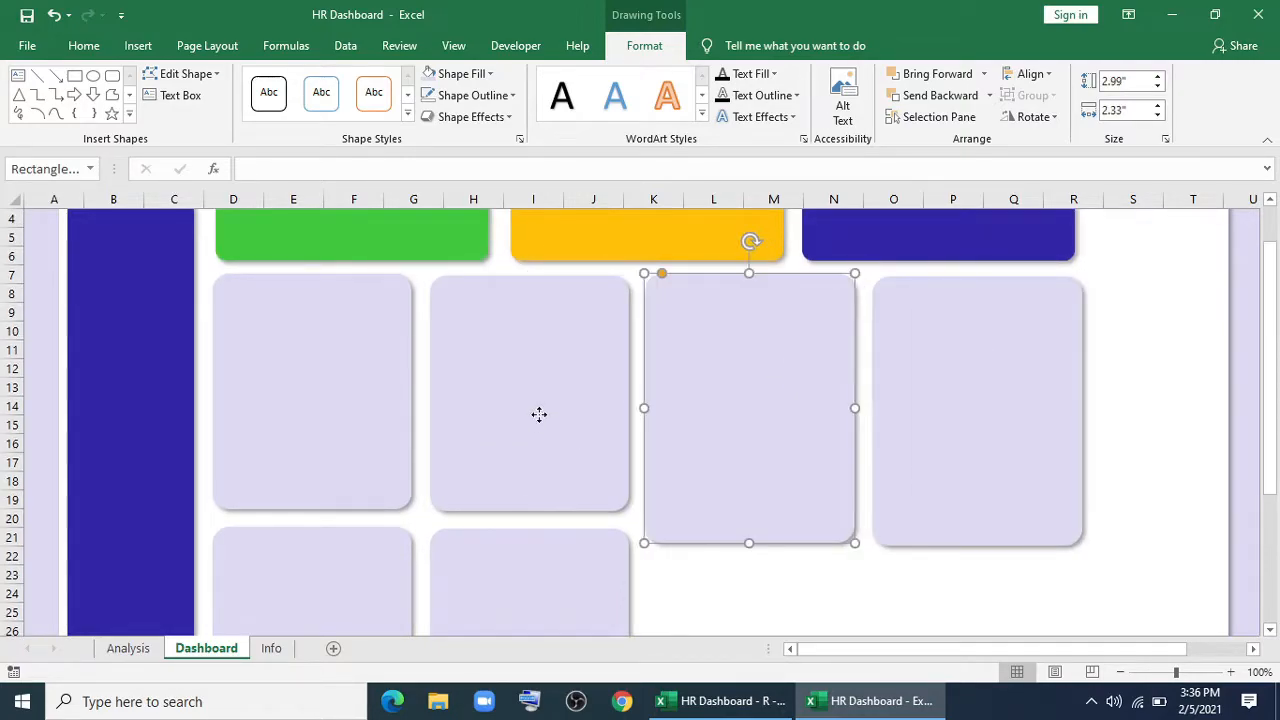
Nudge the second-column panels and the two larger panels to even out the gaps between them.
{"action": "left_click_drag", "start_coordinate": [540, 419], "coordinate": [535, 417]}
{"action": "left_click", "coordinate": [516, 564]}
{"action": "left_click_drag", "start_coordinate": [516, 564], "coordinate": [512, 565]}
{"action": "left_click_drag", "start_coordinate": [734, 454], "coordinate": [728, 454]}
{"action": "left_click_drag", "start_coordinate": [910, 444], "coordinate": [902, 441]}
Copy a lower-row panel beneath the two larger panels and resize it to span both of their widths.
{"action": "left_click", "coordinate": [795, 558]}
{"action": "scroll", "coordinate": [794, 557], "scroll_direction": "down", "scroll_amount": 3}
{"action": "left_click_drag", "start_coordinate": [567, 439], "coordinate": [778, 459]}
{"action": "left_click_drag", "start_coordinate": [740, 619], "coordinate": [741, 595]}
{"action": "left_click_drag", "start_coordinate": [840, 483], "coordinate": [1078, 491]}
{"action": "left_click_drag", "start_coordinate": [857, 380], "coordinate": [860, 387]}
{"action": "left_click", "coordinate": [1131, 426]}
{"action": "scroll", "coordinate": [720, 469], "scroll_direction": "up", "scroll_amount": 4}
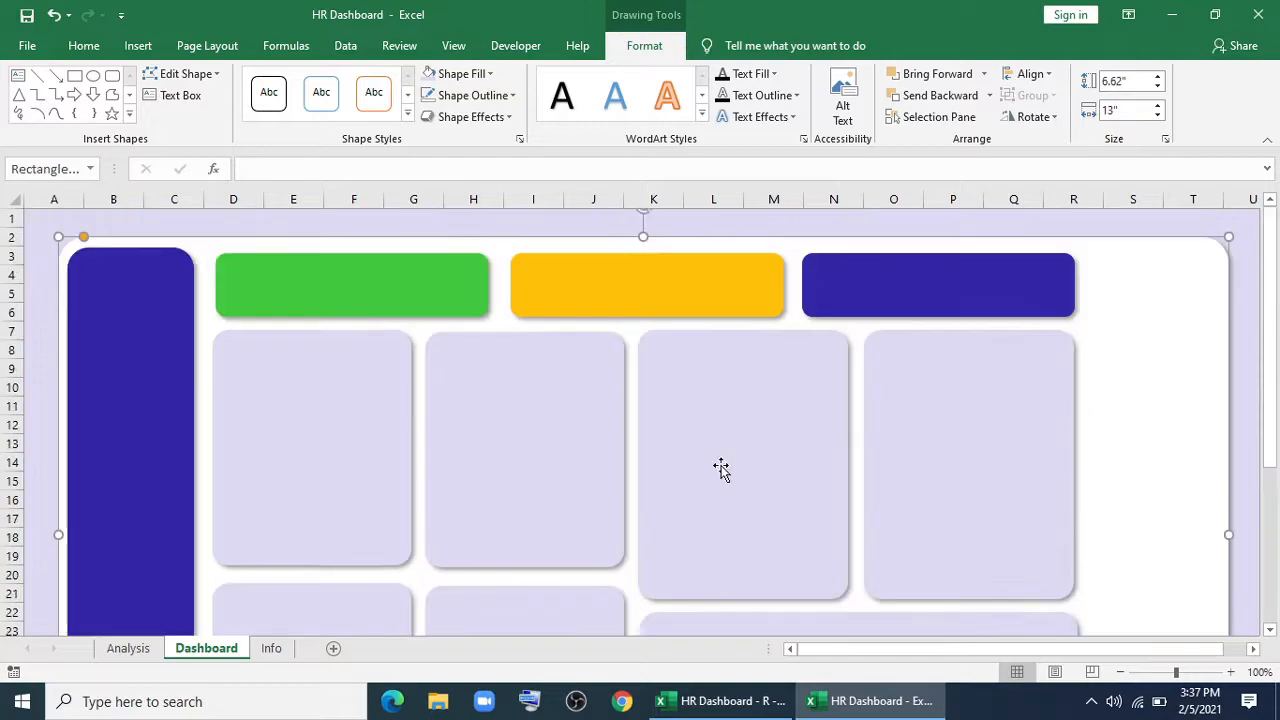
Copy the dollar icon from the Info sheet onto the green card of the Dashboard sheet, sized about 0.66" square.
{"action": "left_click", "coordinate": [271, 650]}
{"action": "left_click", "coordinate": [436, 300]}
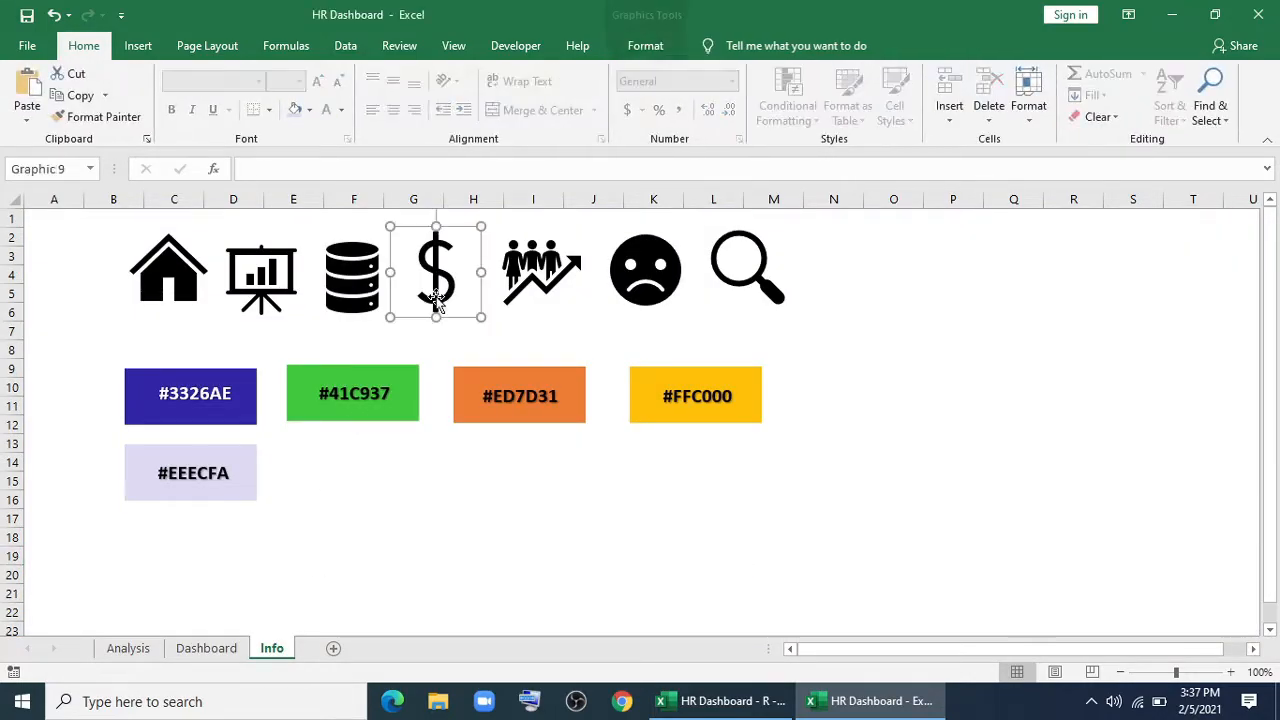
{"action": "left_click", "coordinate": [203, 649]}
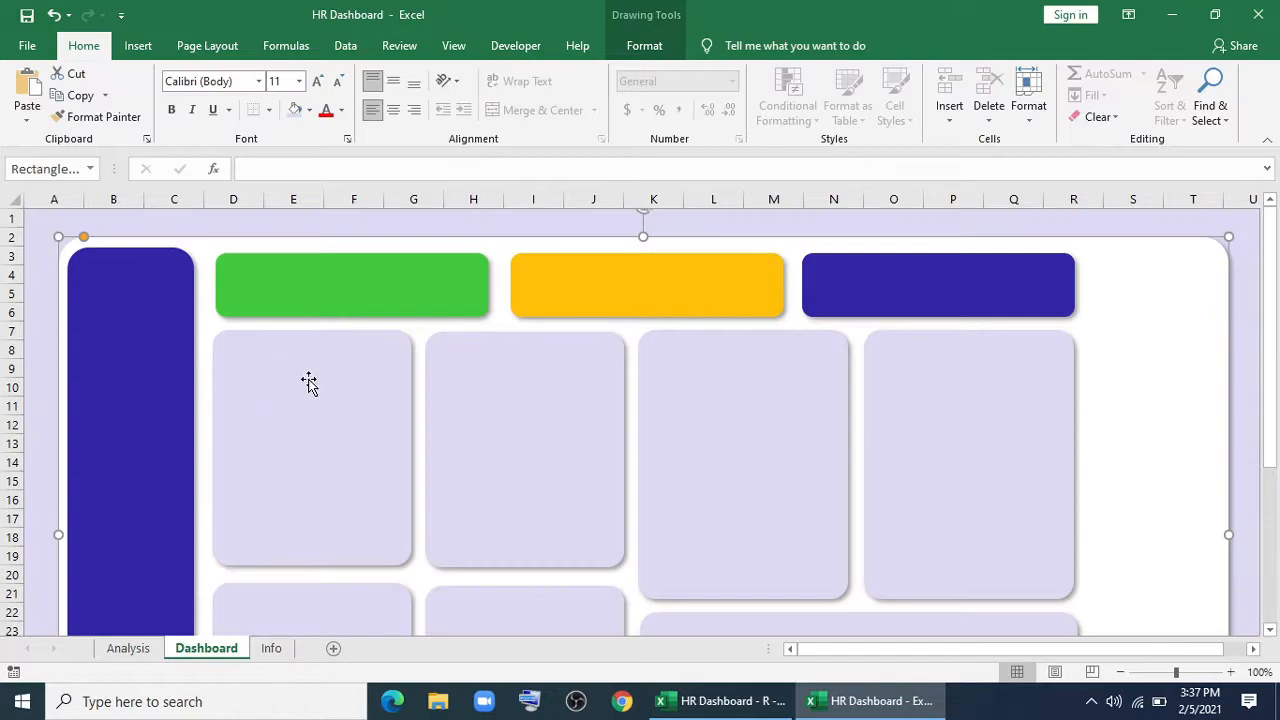
{"action": "key", "text": "ctrl+v"}
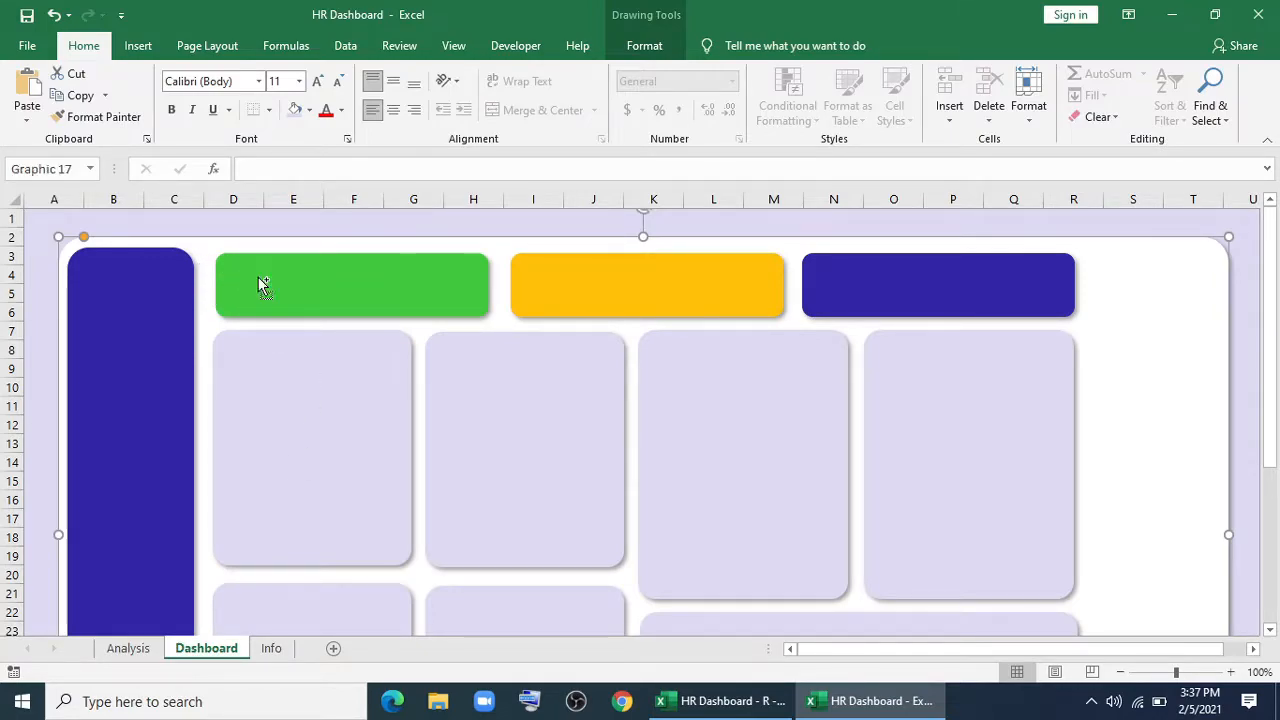
{"action": "left_click_drag", "start_coordinate": [106, 294], "coordinate": [271, 300]}
Apply an outer bottom-right offset shadow to the dollar icon.
{"action": "left_click", "coordinate": [645, 46]}
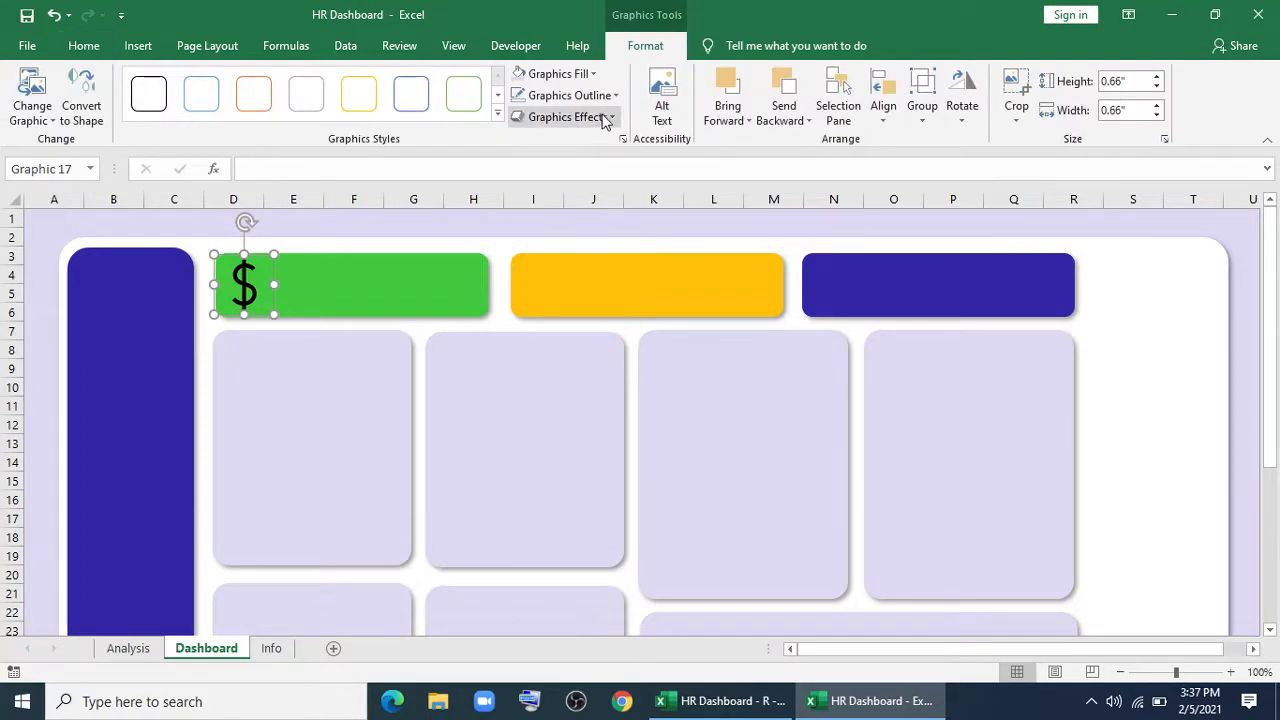
{"action": "left_click", "coordinate": [593, 116]}
{"action": "mouse_move", "coordinate": [585, 193]}
{"action": "left_click", "coordinate": [666, 262]}
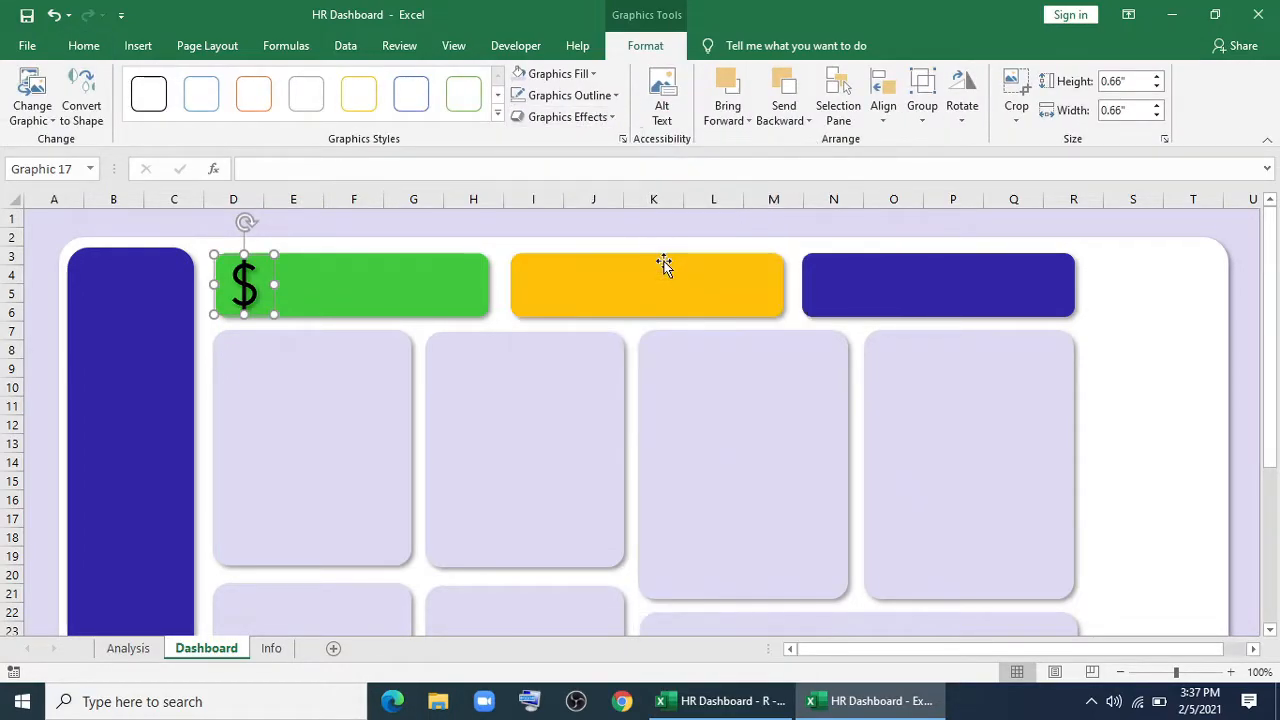
Copy the remaining six icons from the Info sheet into the Dashboard sheet and place them over the lavender panels.
{"action": "left_click", "coordinate": [272, 649]}
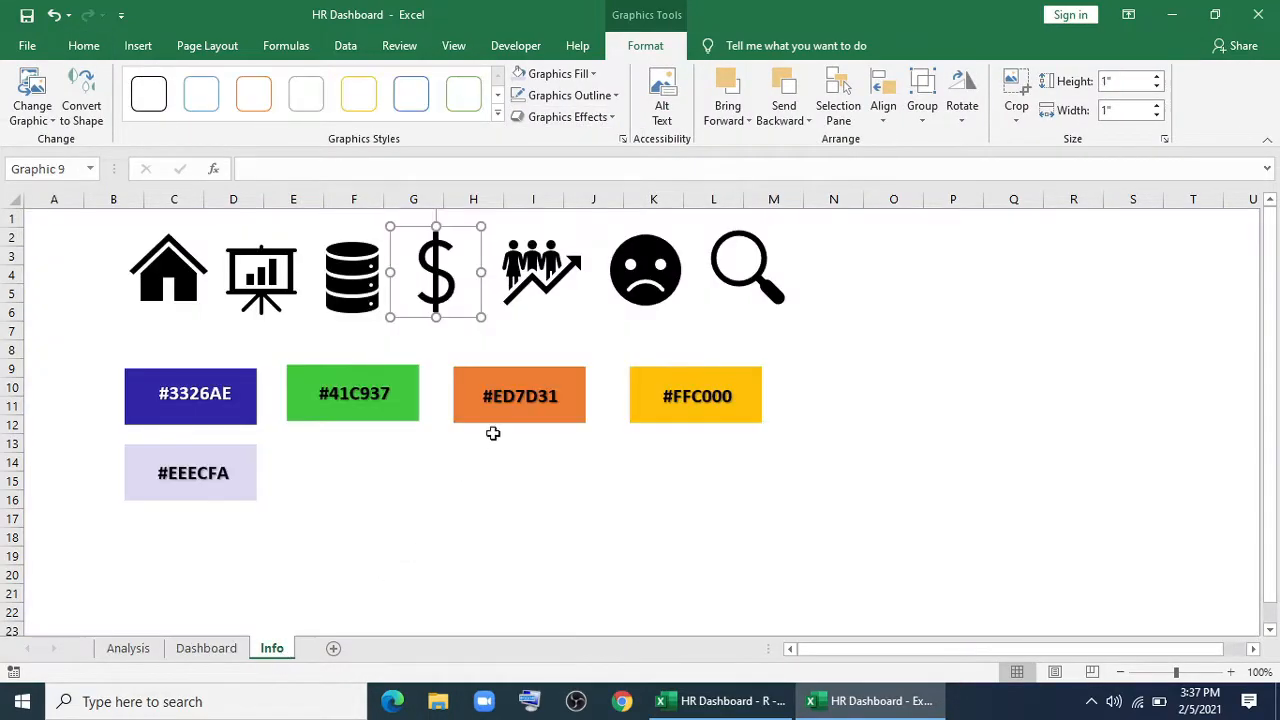
{"action": "left_click", "coordinate": [540, 275]}
{"action": "left_click", "coordinate": [645, 270], "text": "ctrl"}
{"action": "left_click", "coordinate": [748, 268], "text": "ctrl"}
{"action": "left_click", "coordinate": [168, 270], "text": "ctrl"}
{"action": "left_click", "coordinate": [261, 280], "text": "ctrl"}
{"action": "left_click", "coordinate": [352, 278], "text": "ctrl"}
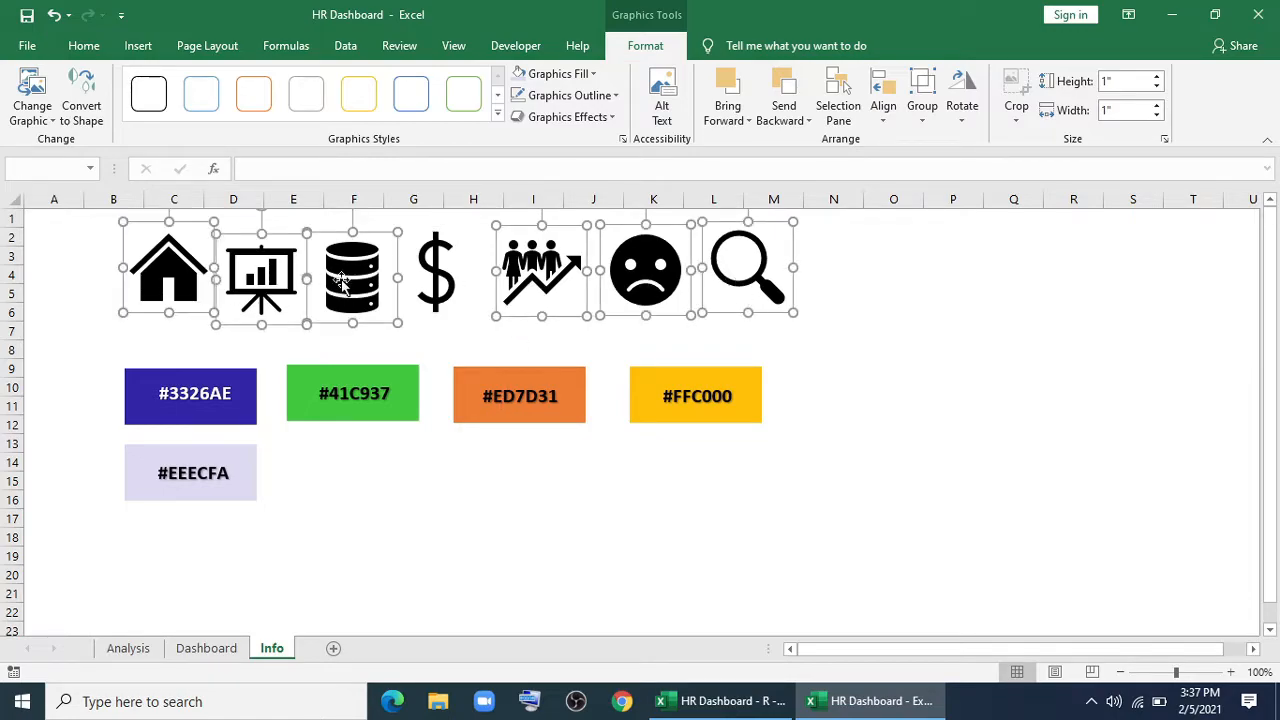
{"action": "left_click", "coordinate": [206, 648]}
{"action": "key", "text": "ctrl+v"}
{"action": "left_click_drag", "start_coordinate": [457, 366], "coordinate": [497, 546]}
{"action": "left_click", "coordinate": [500, 516]}
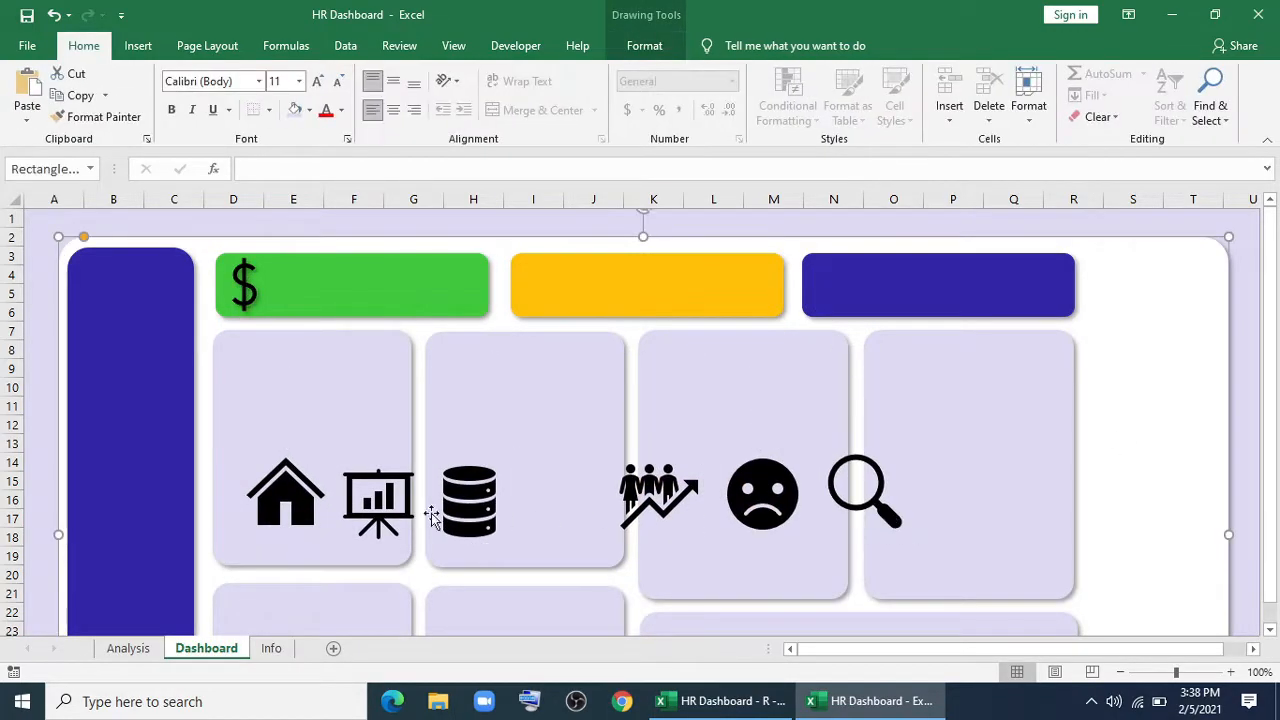
Place the sad face icon, about 0.65" square, on the indigo card and the people-growth icon with an outer shadow on the gold card.
{"action": "left_click_drag", "start_coordinate": [745, 505], "coordinate": [818, 297]}
{"action": "left_click_drag", "start_coordinate": [886, 328], "coordinate": [868, 316]}
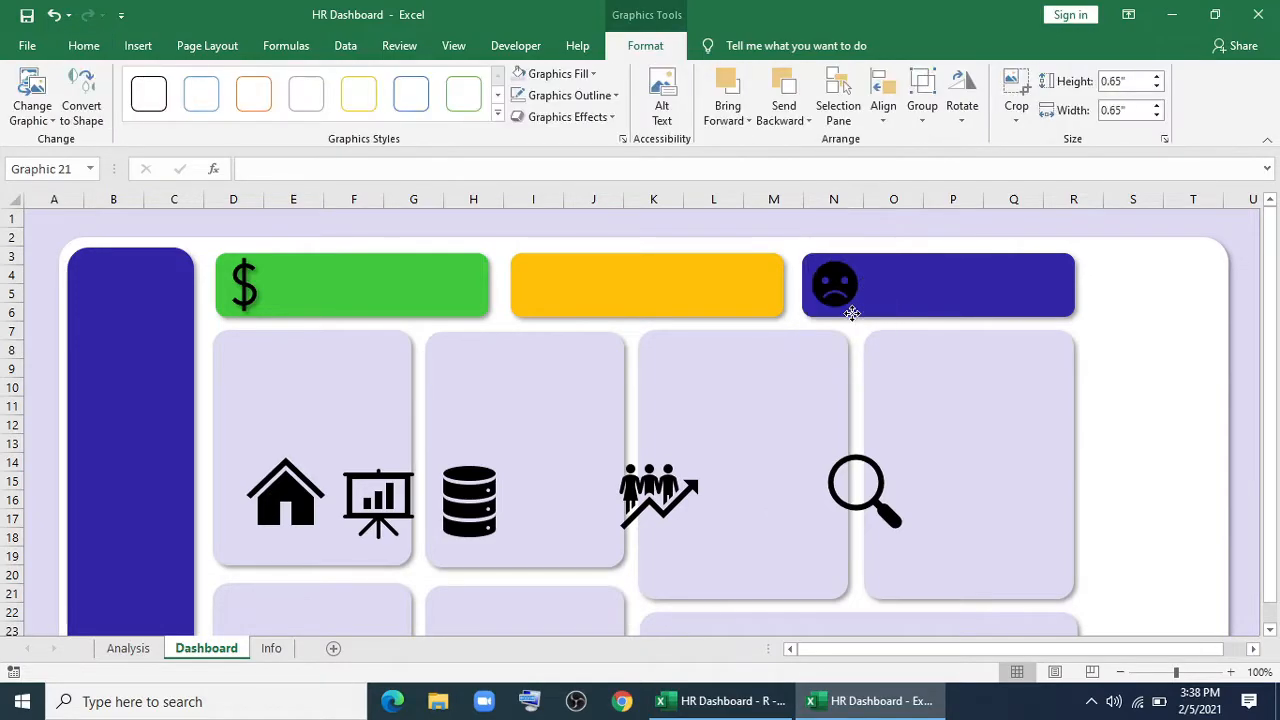
{"action": "left_click", "coordinate": [674, 520]}
{"action": "left_click_drag", "start_coordinate": [674, 520], "coordinate": [567, 316]}
{"action": "left_click", "coordinate": [567, 116]}
{"action": "mouse_move", "coordinate": [626, 206]}
{"action": "left_click", "coordinate": [654, 262]}
Place the magnifier icon in the dashboard's upper-right corner and the house icon atop the sidebar, filling the house white.
{"action": "left_click_drag", "start_coordinate": [880, 515], "coordinate": [1190, 310]}
{"action": "left_click_drag", "start_coordinate": [282, 494], "coordinate": [151, 341]}
{"action": "left_click", "coordinate": [562, 74]}
{"action": "left_click", "coordinate": [519, 138]}
Apply an outer bottom-right offset shadow to the house icon.
{"action": "left_click", "coordinate": [568, 117]}
{"action": "mouse_move", "coordinate": [582, 197]}
{"action": "left_click", "coordinate": [660, 258]}
{"action": "left_click", "coordinate": [1177, 276]}
{"action": "left_click", "coordinate": [567, 116]}
{"action": "key", "text": "Escape"}
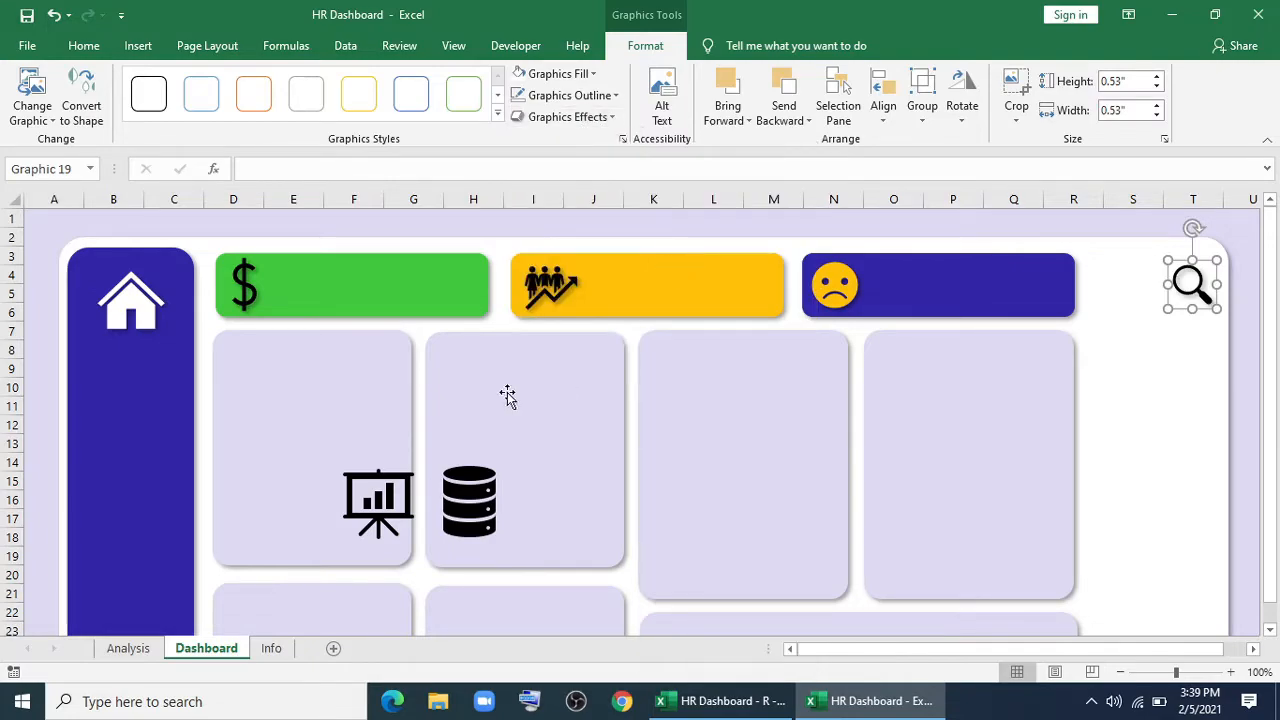
Draw a rounded rectangle about 1.34" wide and 0.43" high on the sidebar below the house icon, with fully rounded ends.
{"action": "scroll", "coordinate": [323, 414], "scroll_direction": "down", "scroll_amount": 1}
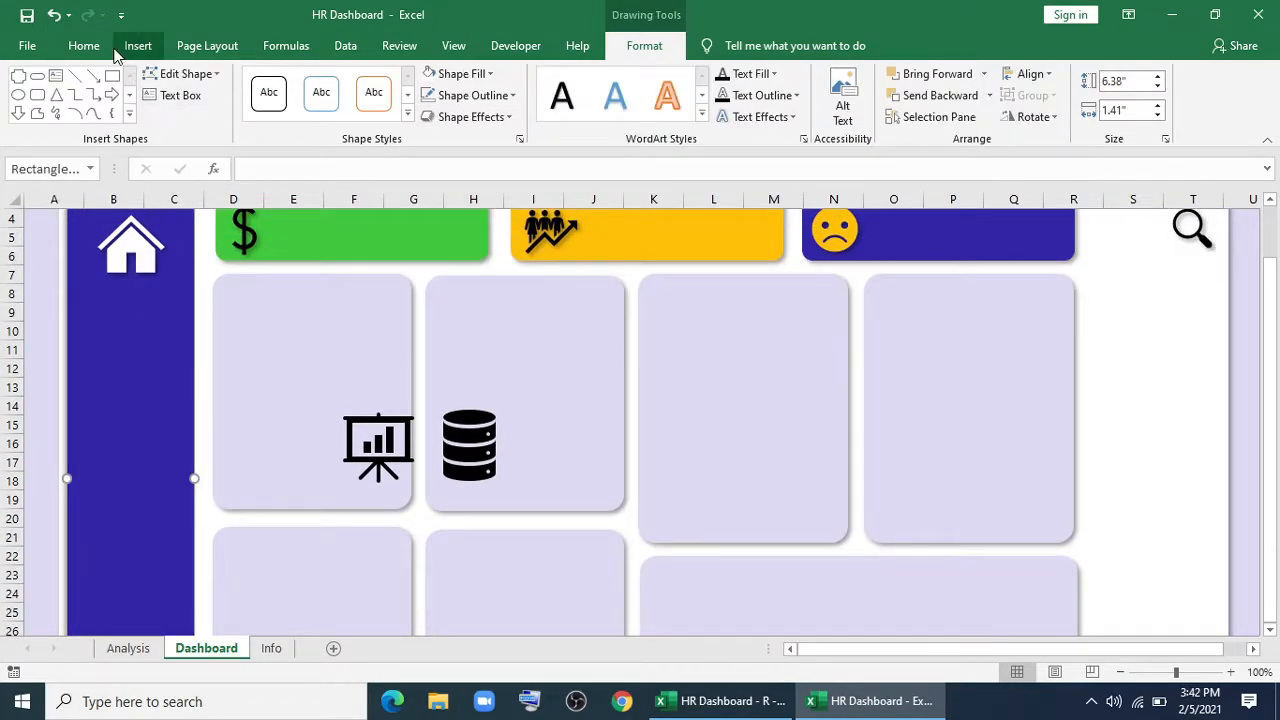
{"action": "left_click", "coordinate": [137, 46]}
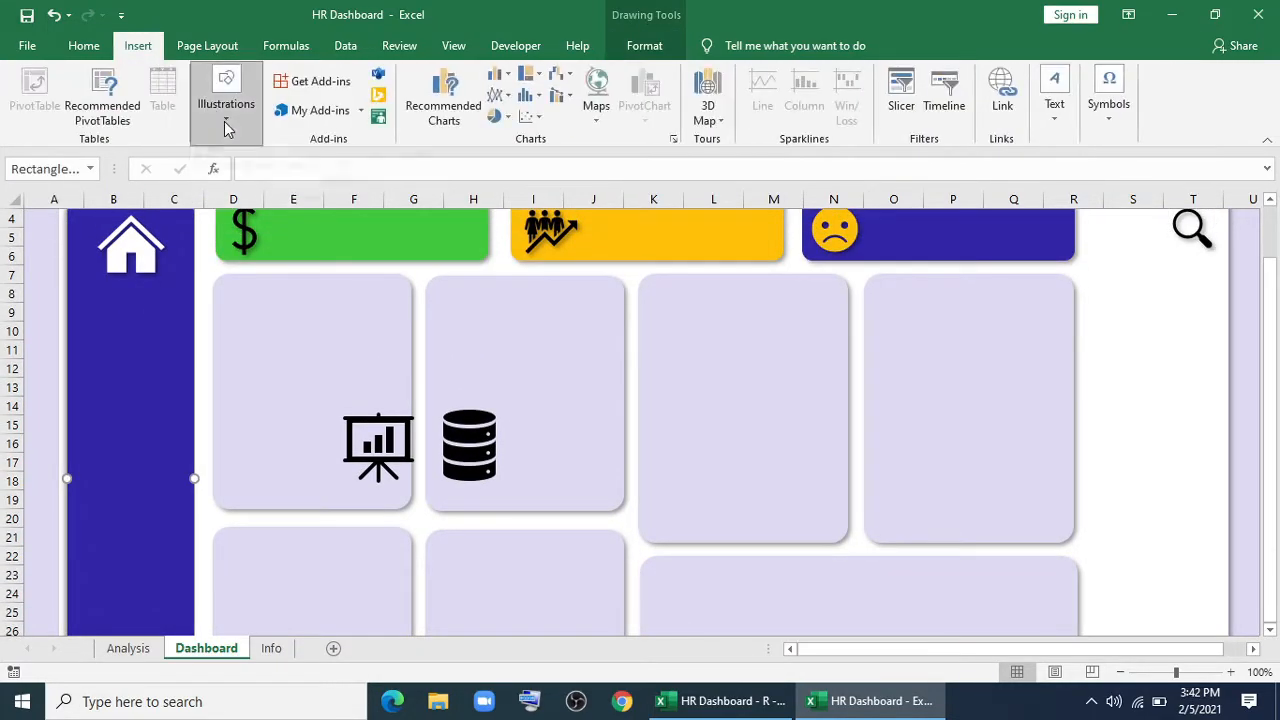
{"action": "left_click", "coordinate": [226, 118]}
{"action": "left_click", "coordinate": [259, 188]}
{"action": "left_click", "coordinate": [382, 245]}
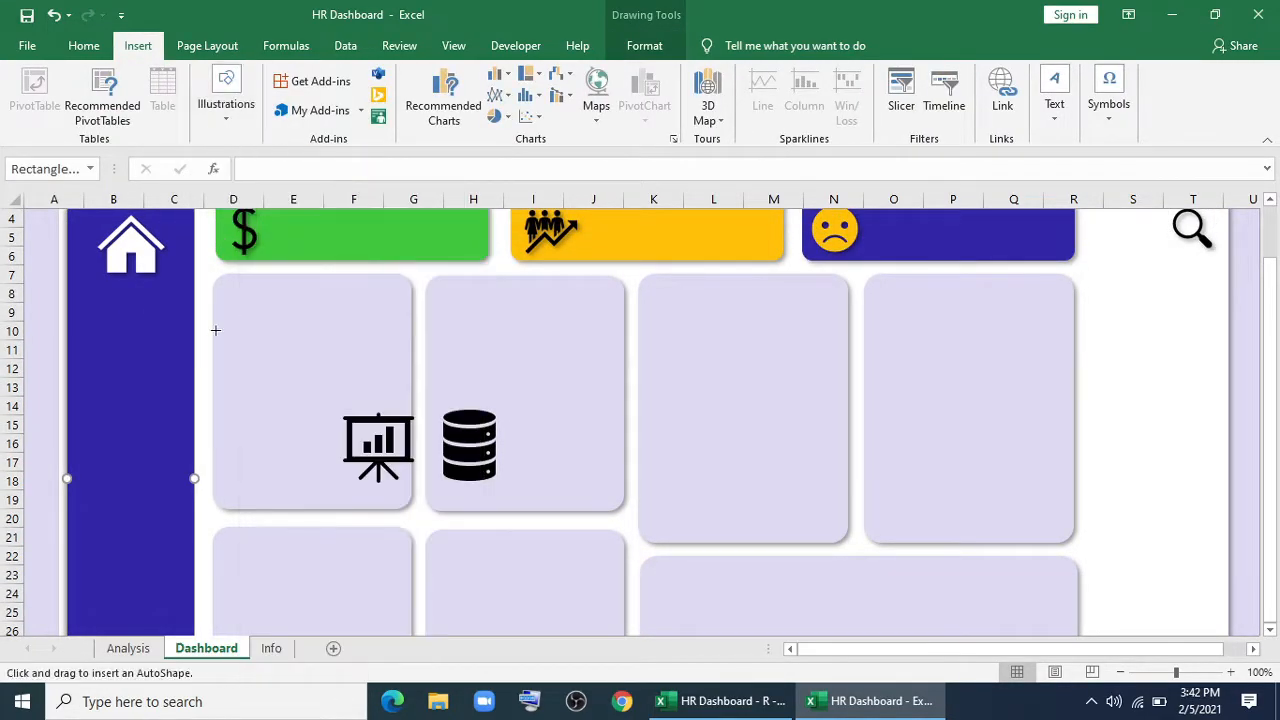
{"action": "left_click_drag", "start_coordinate": [89, 353], "coordinate": [188, 392]}
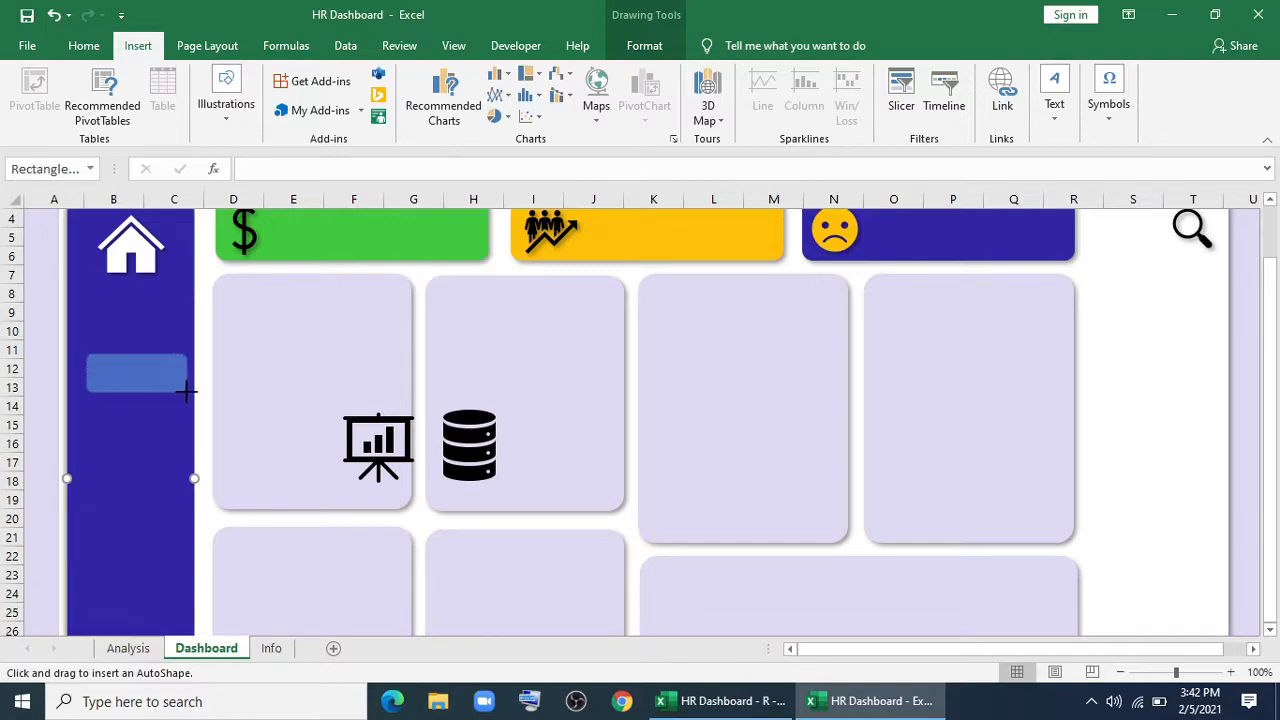
{"action": "left_click_drag", "start_coordinate": [89, 356], "coordinate": [206, 355]}
Draw a plaque shape about 0.83" wide and 0.6" high over the outer end of the rounded sidebar rectangle.
{"action": "left_click", "coordinate": [138, 45]}
{"action": "left_click", "coordinate": [228, 118]}
{"action": "left_click", "coordinate": [259, 185]}
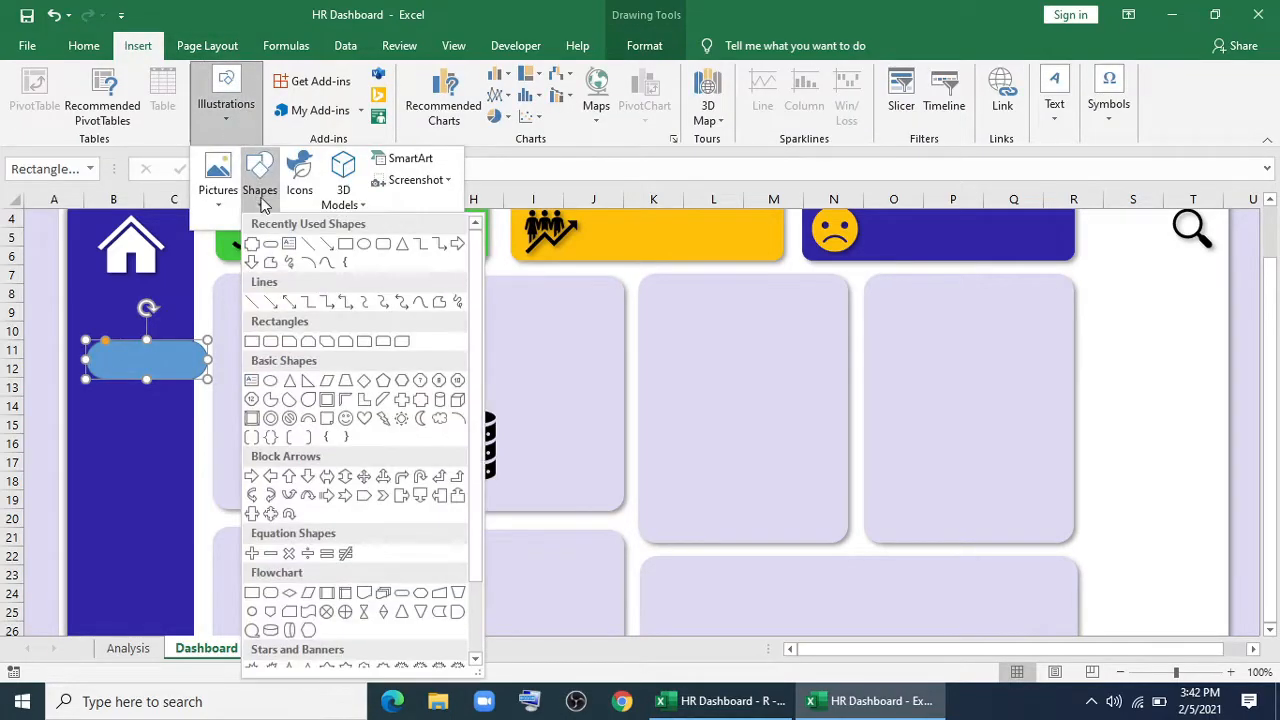
{"action": "left_click", "coordinate": [418, 397]}
{"action": "left_click_drag", "start_coordinate": [204, 332], "coordinate": [262, 385]}
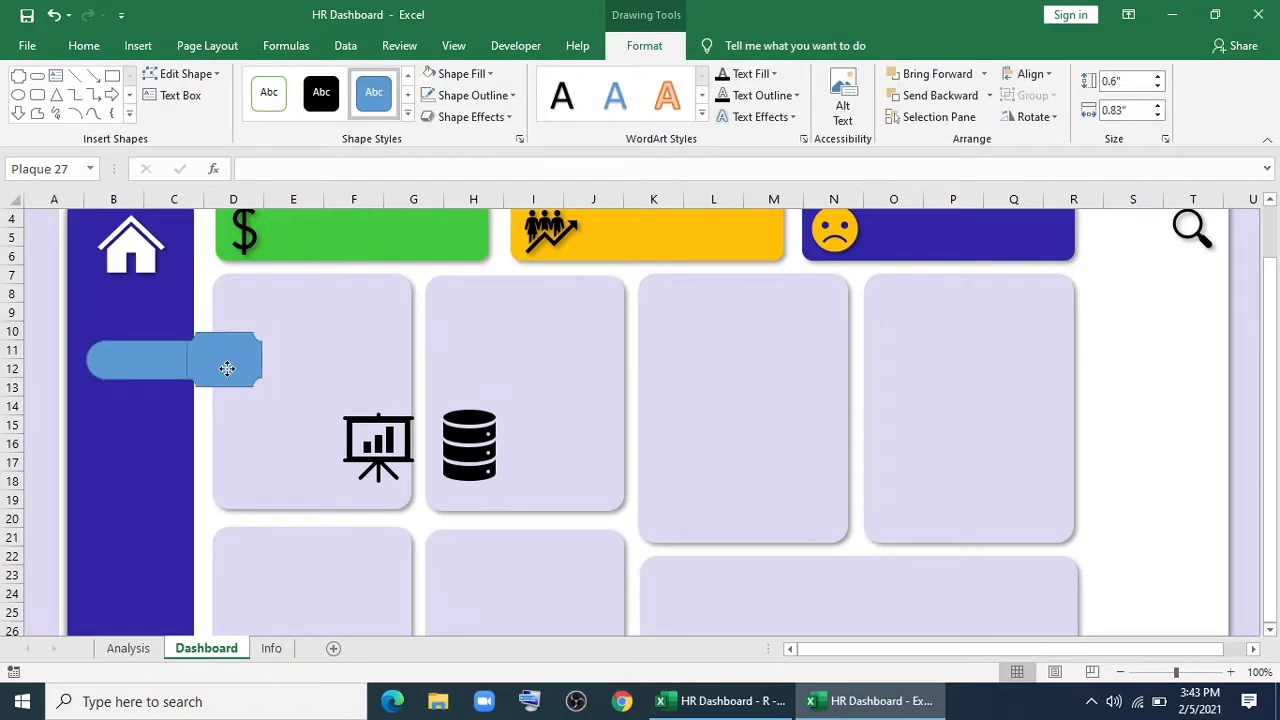
Make the rounded sidebar rectangle slimmer and shift the plaque toward it so the two shapes overlap at the sidebar edge.
{"action": "left_click", "coordinate": [142, 370]}
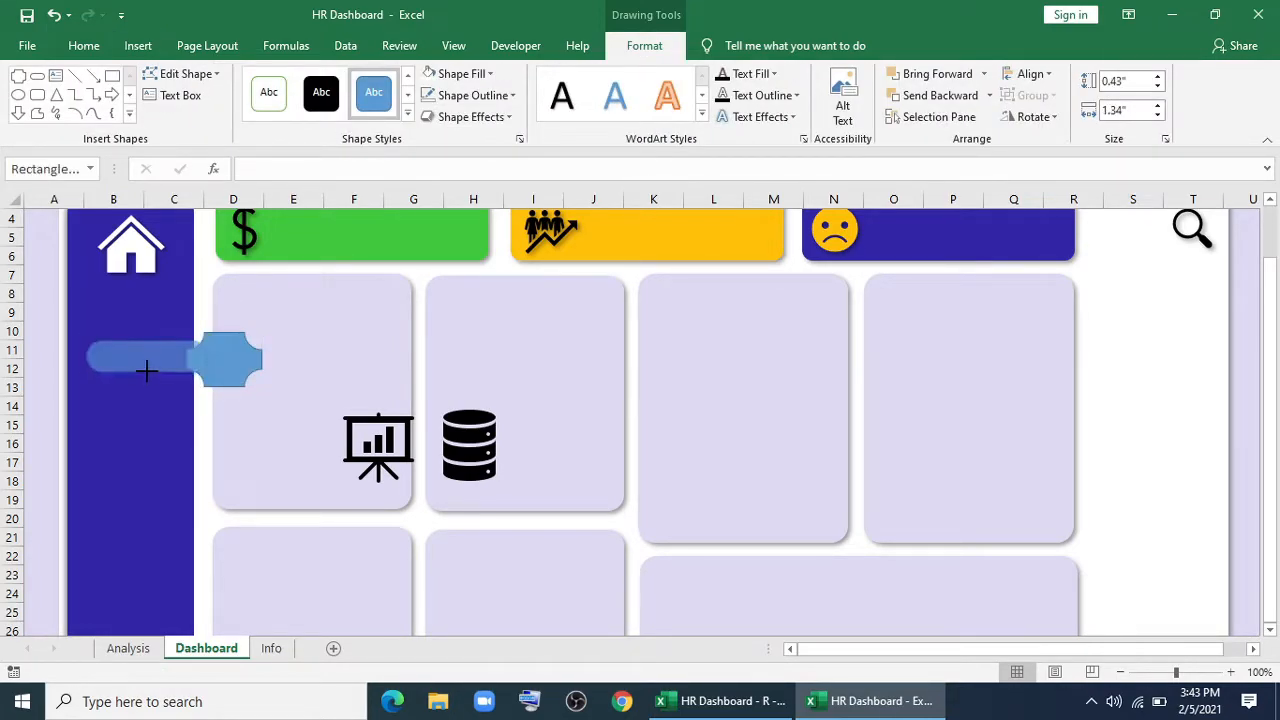
{"action": "left_click", "coordinate": [228, 352]}
{"action": "left_click_drag", "start_coordinate": [212, 362], "coordinate": [200, 360]}
Remove the outline from both the plaque and the rounded rectangle and fill them white.
{"action": "left_click", "coordinate": [141, 366], "text": "shift"}
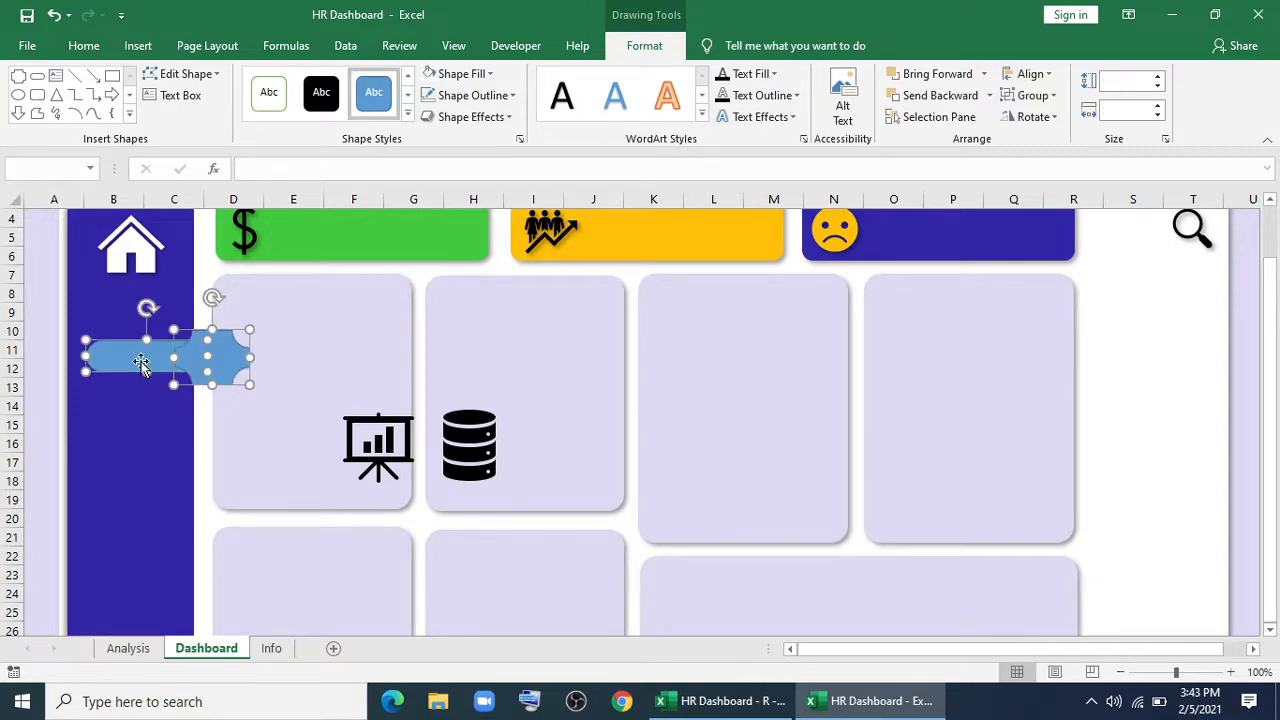
{"action": "left_click", "coordinate": [475, 95]}
{"action": "left_click", "coordinate": [453, 322]}
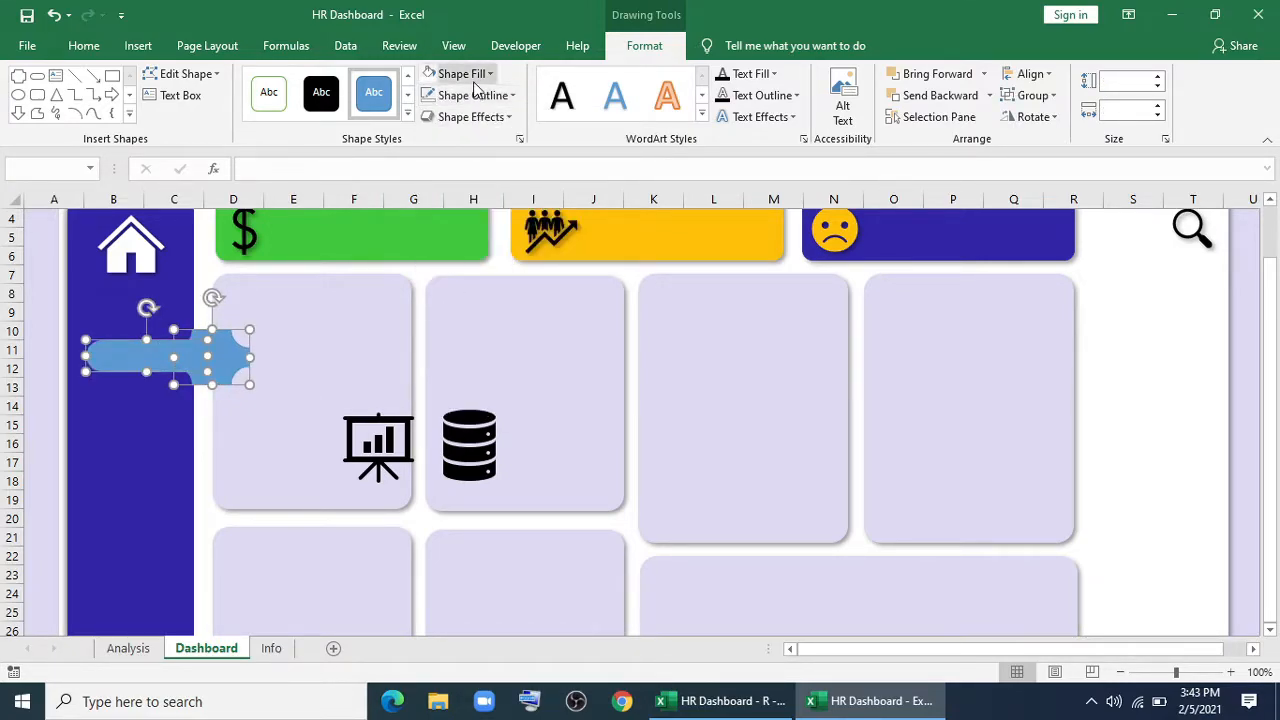
{"action": "left_click", "coordinate": [476, 74]}
{"action": "left_click", "coordinate": [435, 136]}
Enlarge the plaque to about 0.99" wide and 0.93" high so its concave corners shape the sidebar cut-out.
{"action": "left_click", "coordinate": [1156, 392]}
{"action": "left_click", "coordinate": [214, 352]}
{"action": "left_click_drag", "start_coordinate": [212, 329], "coordinate": [212, 399]}
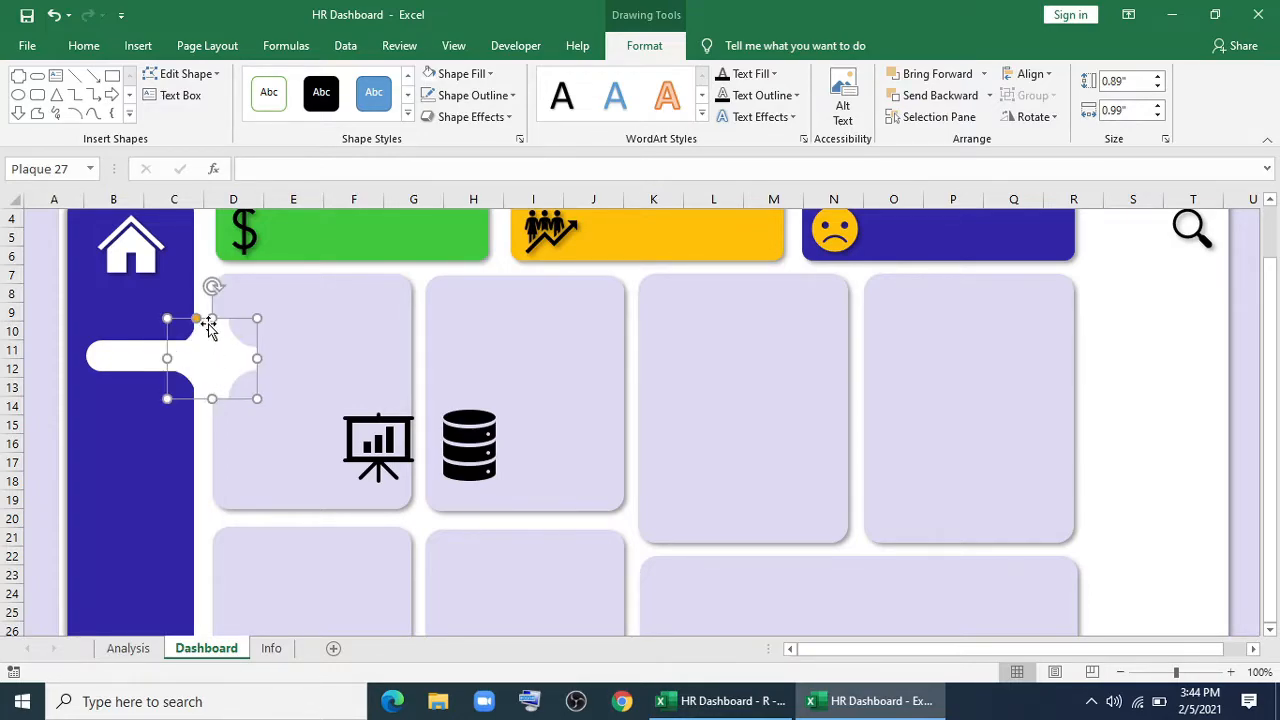
{"action": "left_click_drag", "start_coordinate": [211, 318], "coordinate": [211, 314]}
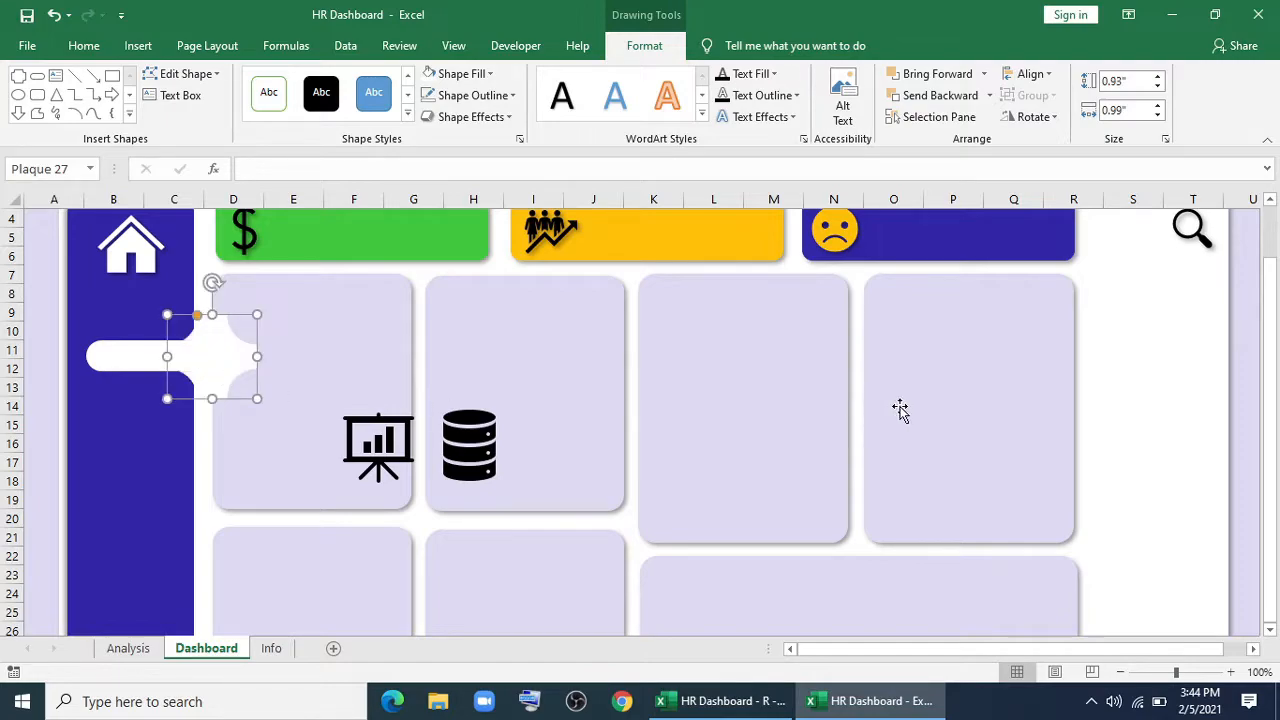
Bring the first chart panel beside the sidebar to the front, covering the plaque's overlap.
{"action": "key", "text": "Tab"}
{"action": "left_click", "coordinate": [984, 74]}
{"action": "left_click", "coordinate": [940, 117]}
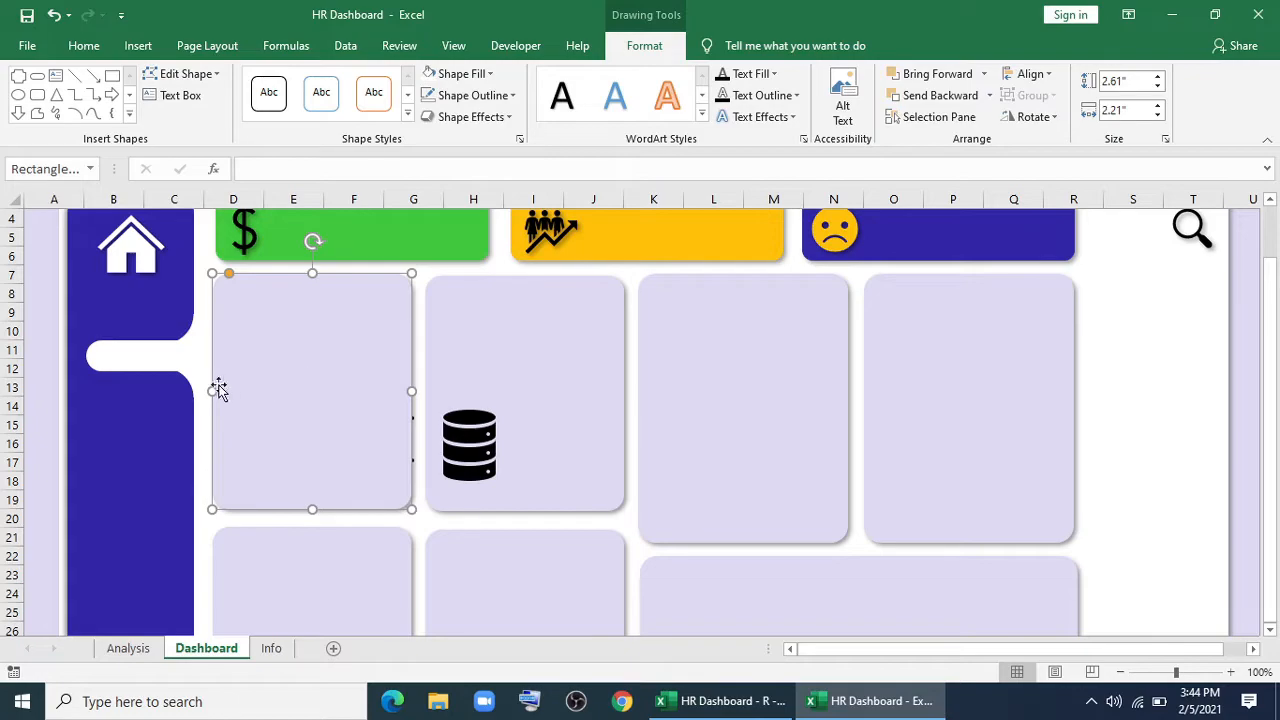
Move the presentation chart icon onto the white sidebar tab and shrink it to fit the tab's rounded end.
{"action": "scroll", "coordinate": [178, 325], "scroll_direction": "up", "scroll_amount": 1}
{"action": "left_click_drag", "start_coordinate": [417, 486], "coordinate": [164, 466]}
{"action": "left_click_drag", "start_coordinate": [178, 530], "coordinate": [99, 414]}
{"action": "left_click", "coordinate": [134, 420]}
{"action": "key", "text": "ctrl+z"}
{"action": "left_click", "coordinate": [91, 412]}
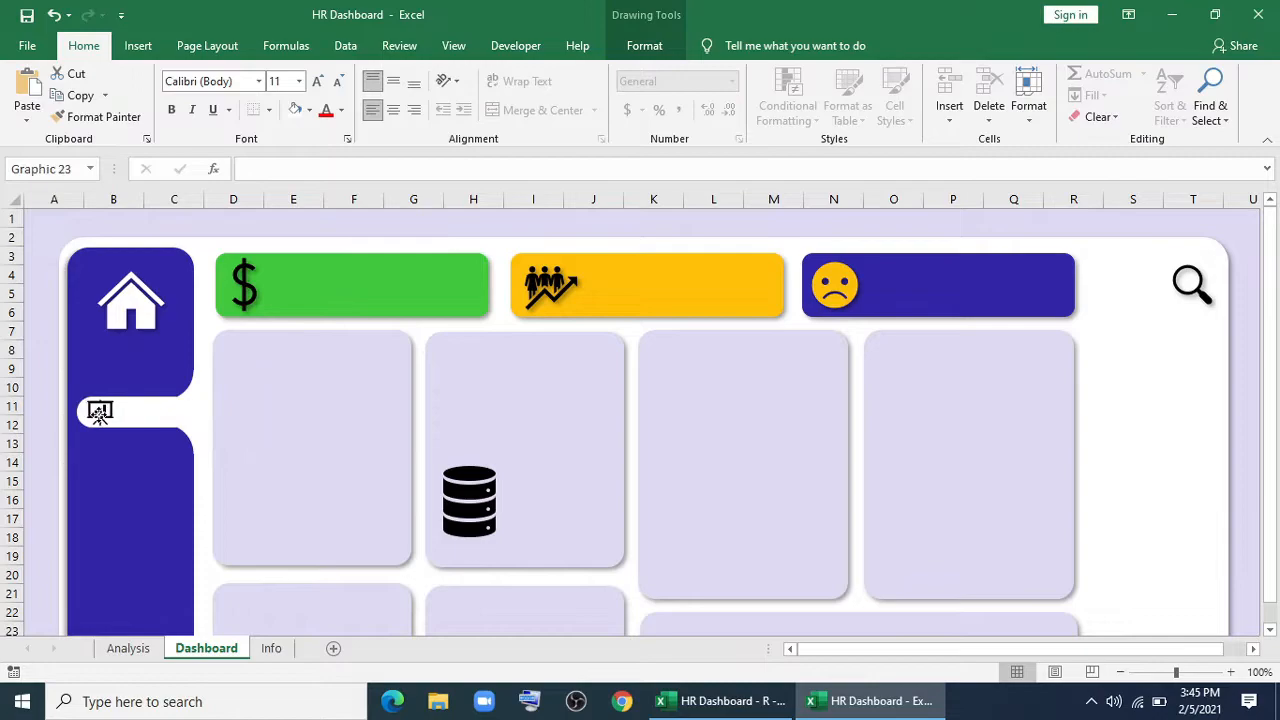
Add a text box reading "Dashboard" beside the presentation icon on the white tab.
{"action": "left_click", "coordinate": [152, 480]}
{"action": "left_click", "coordinate": [138, 45]}
{"action": "left_click", "coordinate": [1054, 100]}
{"action": "left_click", "coordinate": [1055, 182]}
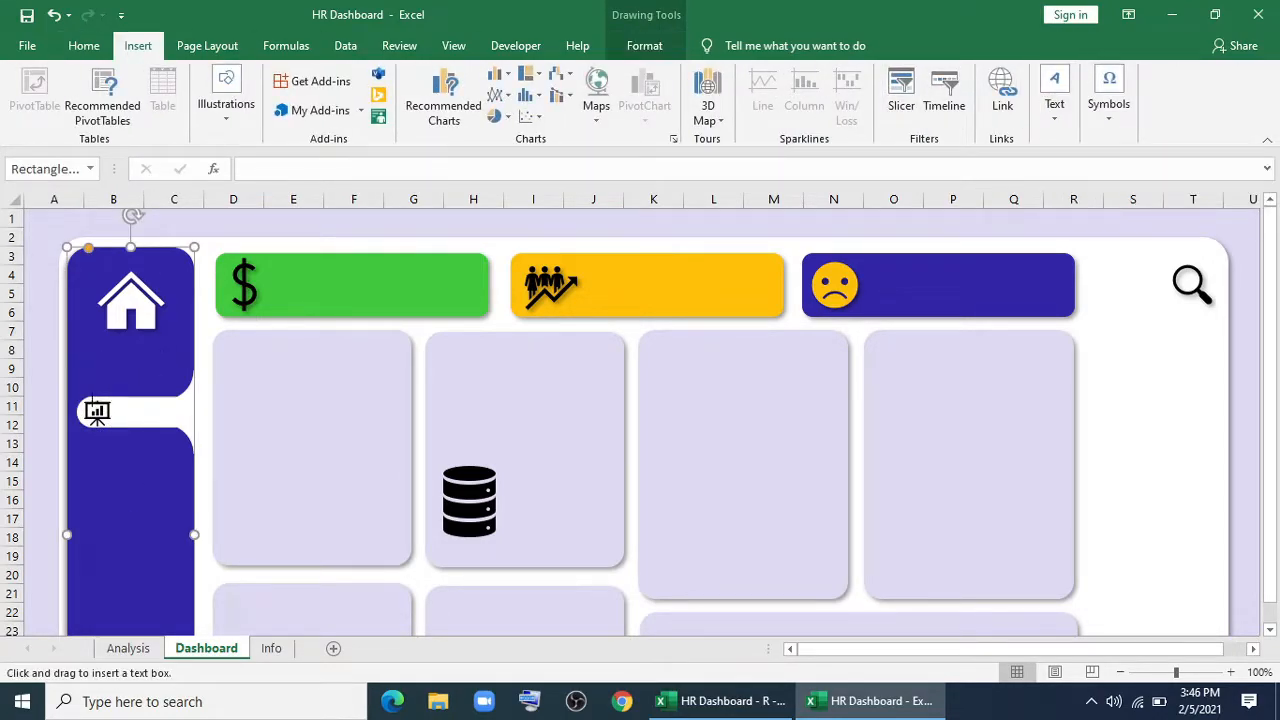
{"action": "left_click_drag", "start_coordinate": [184, 412], "coordinate": [195, 425]}
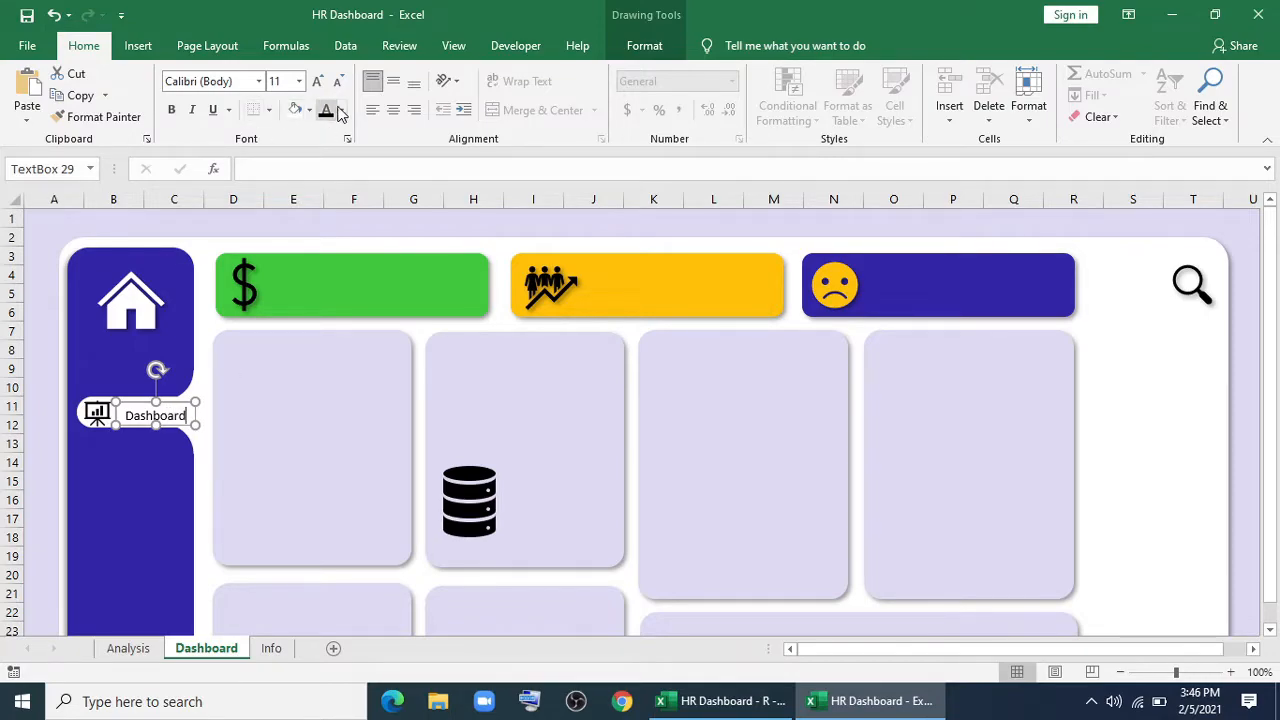
Format the Dashboard label in Arial Black at size 9 and widen its text box slightly.
{"action": "left_click", "coordinate": [259, 81]}
{"action": "left_click", "coordinate": [234, 191]}
{"action": "left_click", "coordinate": [338, 81]}
{"action": "left_click", "coordinate": [338, 81]}
{"action": "left_click", "coordinate": [338, 81]}
{"action": "left_click_drag", "start_coordinate": [197, 424], "coordinate": [207, 428]}
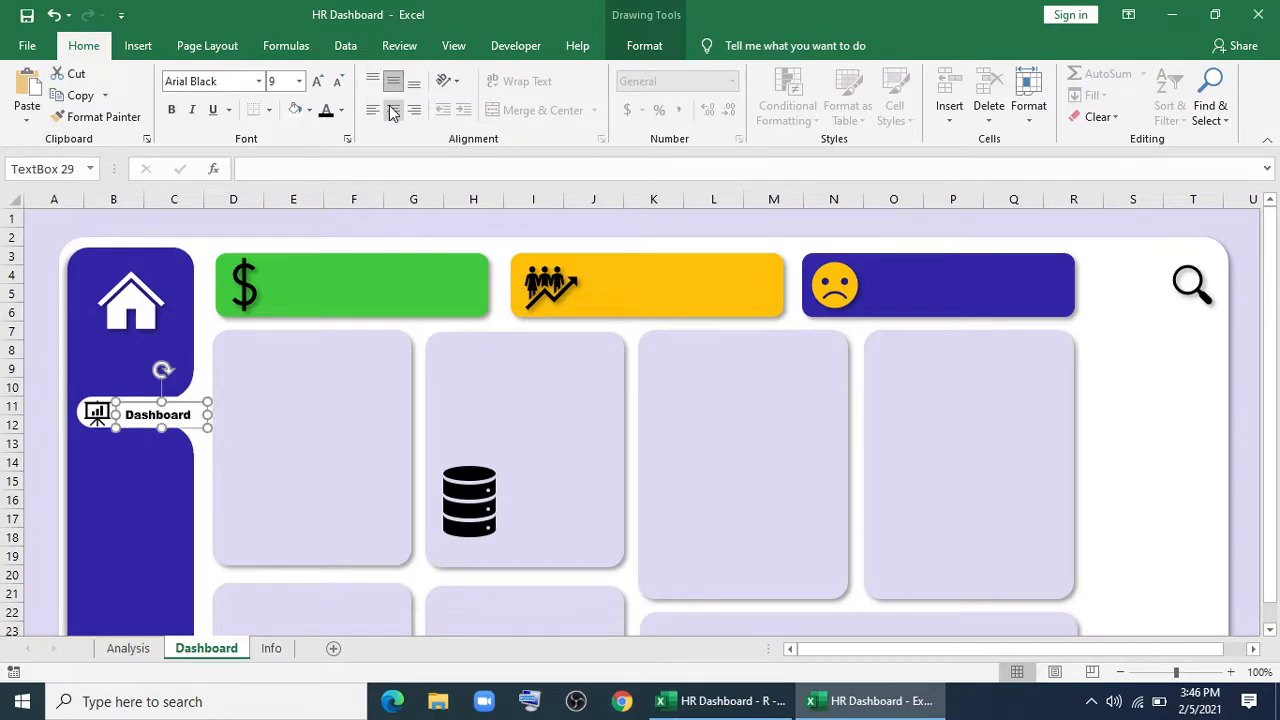
Shrink the database icon to 0.35" square and place it on the sidebar below the Dashboard tab, aligned with the presentation icon.
{"action": "left_click_drag", "start_coordinate": [457, 511], "coordinate": [98, 502]}
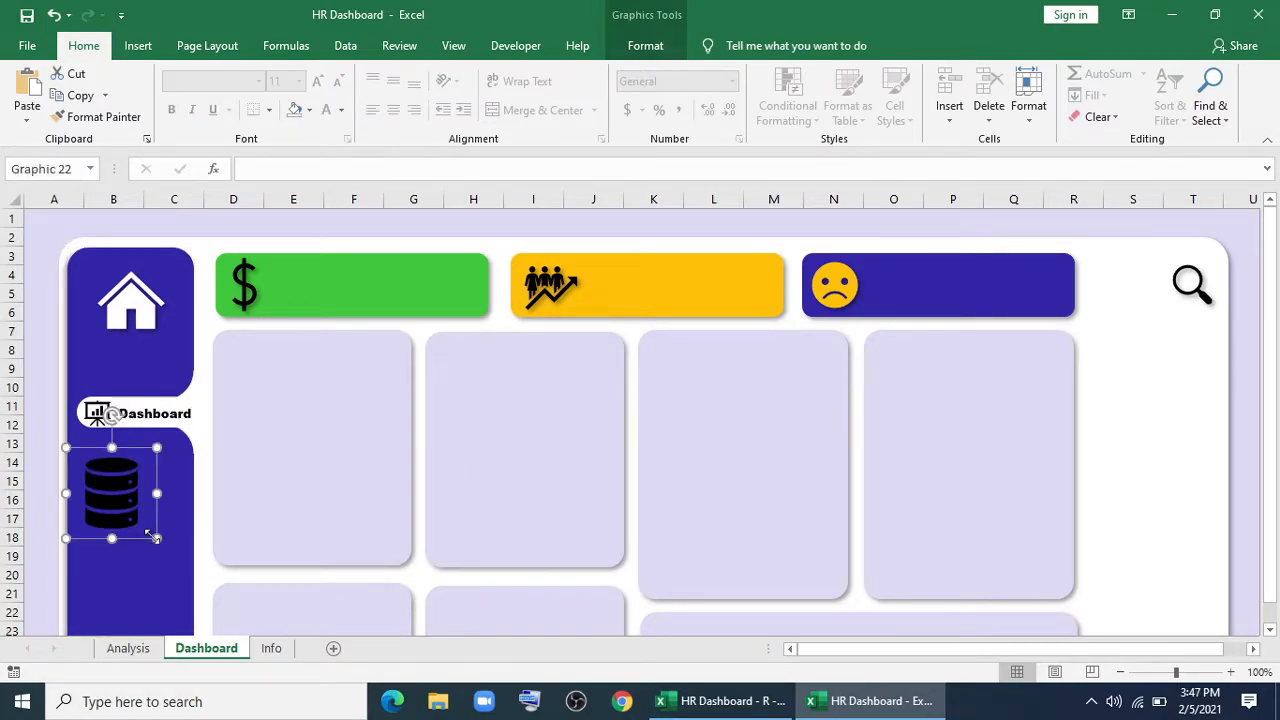
{"action": "left_click_drag", "start_coordinate": [157, 538], "coordinate": [112, 431]}
{"action": "left_click", "coordinate": [646, 46]}
{"action": "left_click_drag", "start_coordinate": [97, 423], "coordinate": [100, 540]}
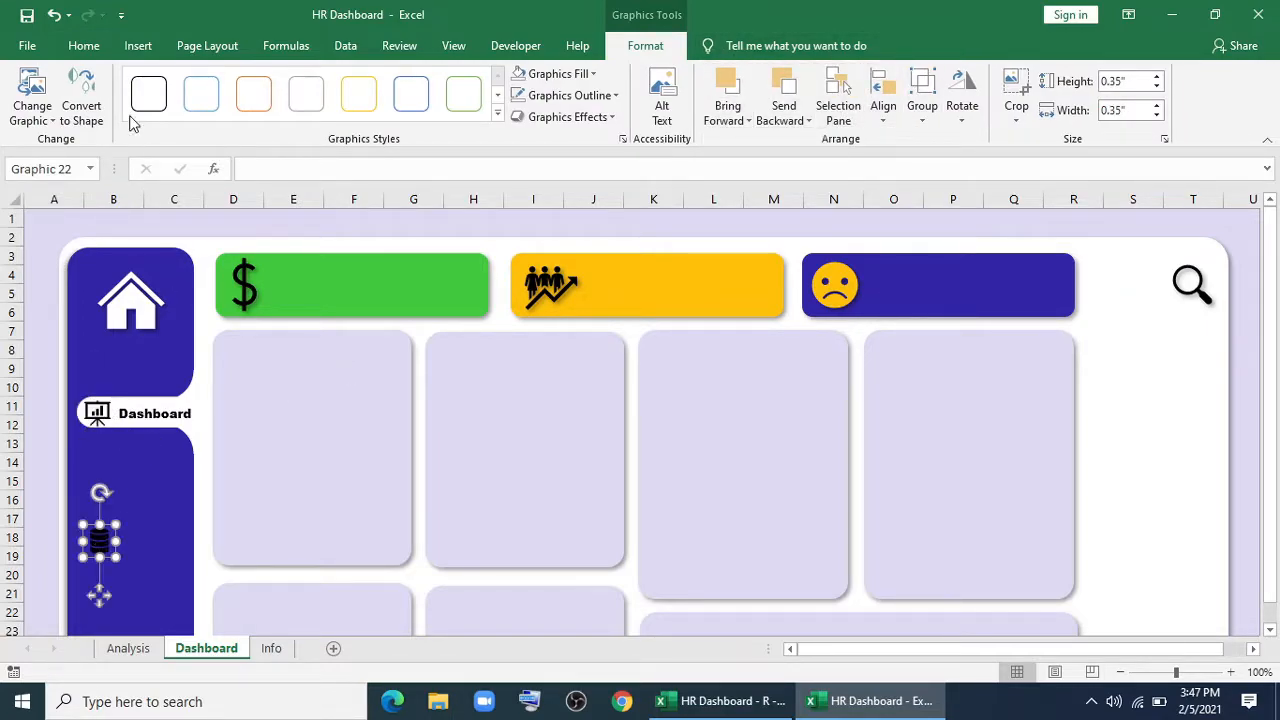
Copy the Dashboard label next to the database icon, change its text to "Data" and colour it white.
{"action": "left_click_drag", "start_coordinate": [183, 420], "coordinate": [184, 558]}
{"action": "left_click_drag", "start_coordinate": [119, 541], "coordinate": [197, 540]}
{"action": "type", "text": "Data"}
{"action": "left_click", "coordinate": [342, 111]}
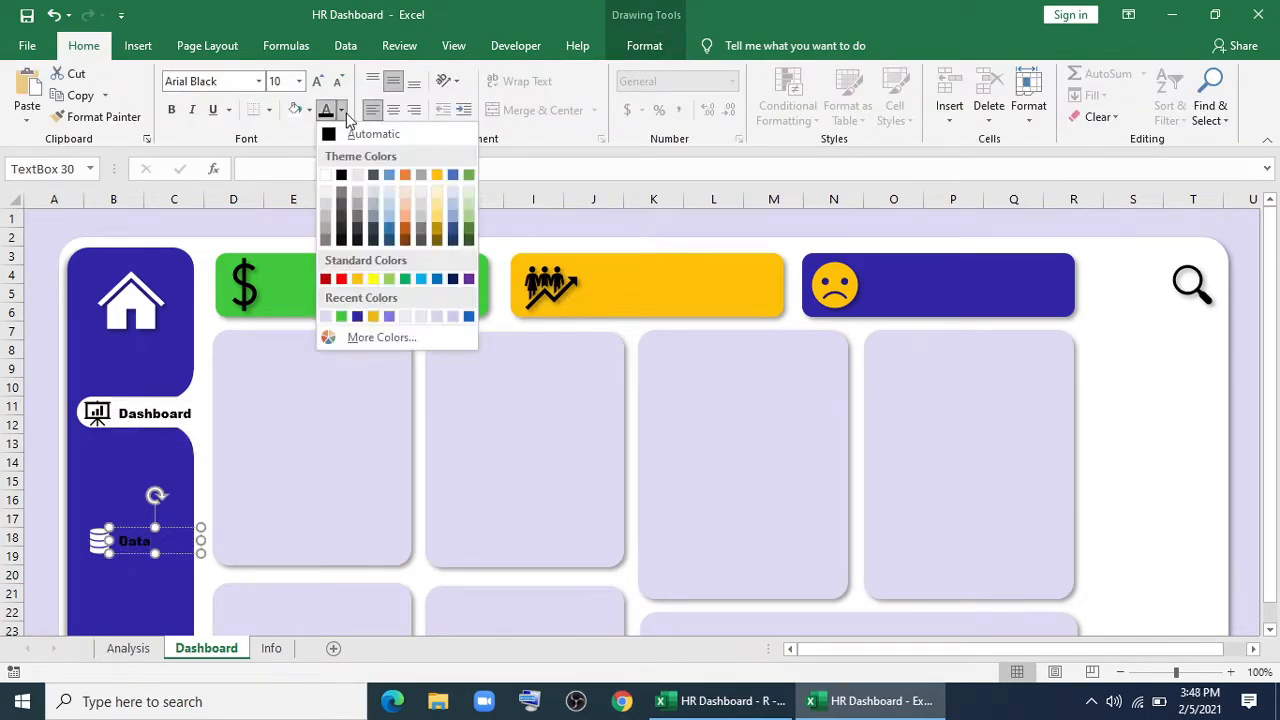
{"action": "left_click", "coordinate": [325, 175]}
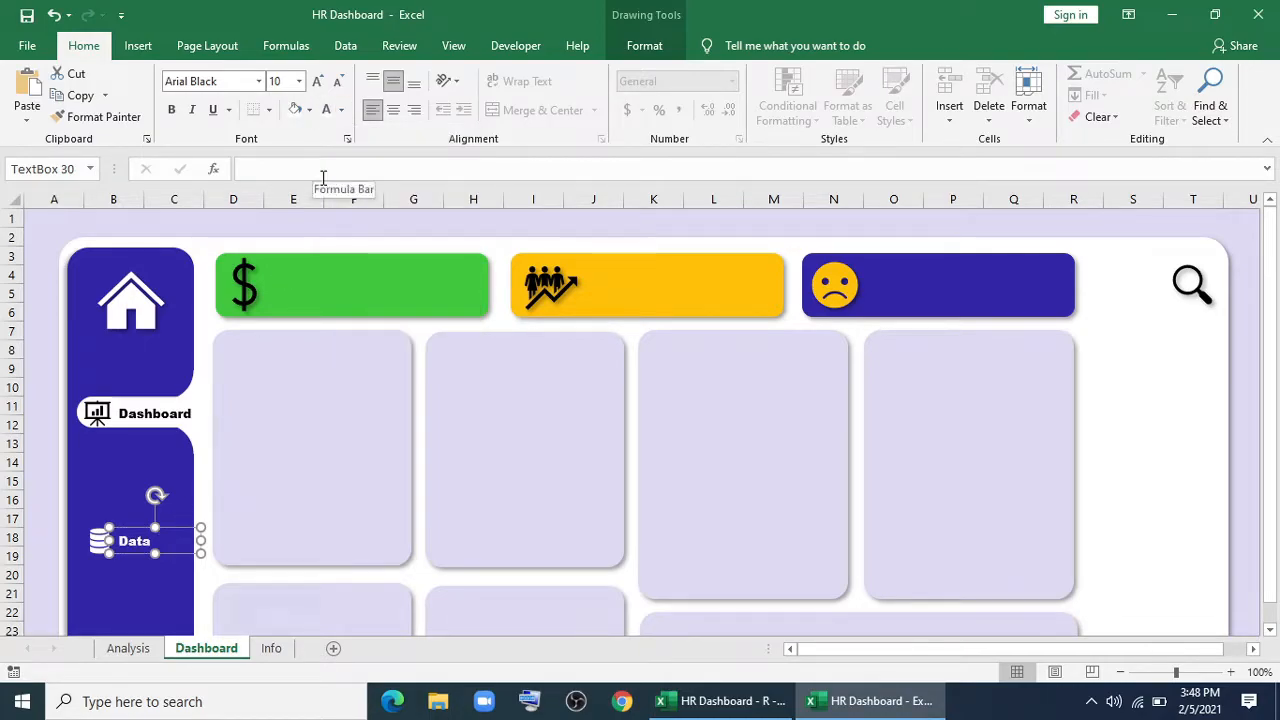
Apply a shadow text effect to the Data label.
{"action": "left_click", "coordinate": [644, 46]}
{"action": "left_click", "coordinate": [760, 117]}
{"action": "mouse_move", "coordinate": [783, 153]}
{"action": "left_click", "coordinate": [870, 230]}
{"action": "left_click", "coordinate": [100, 414]}
{"action": "left_click", "coordinate": [132, 414], "text": "ctrl"}
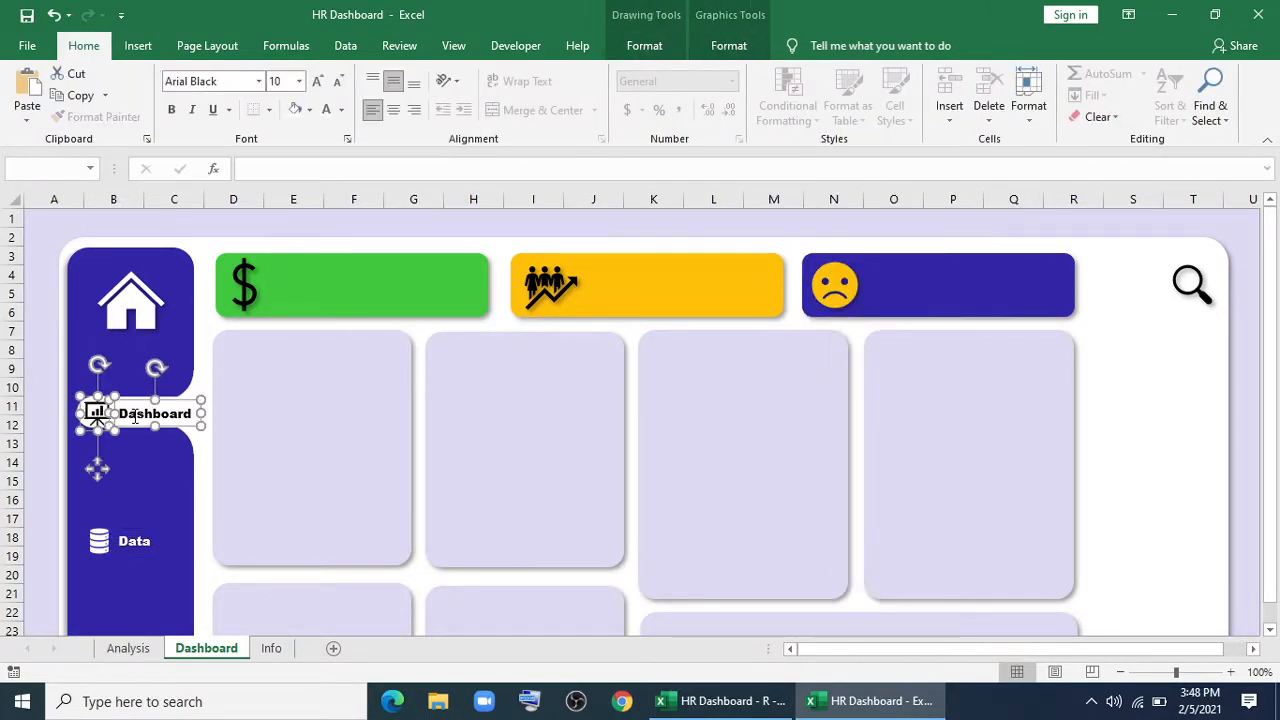
{"action": "left_click", "coordinate": [730, 46]}
{"action": "left_click", "coordinate": [567, 117]}
{"action": "left_click", "coordinate": [1128, 414]}
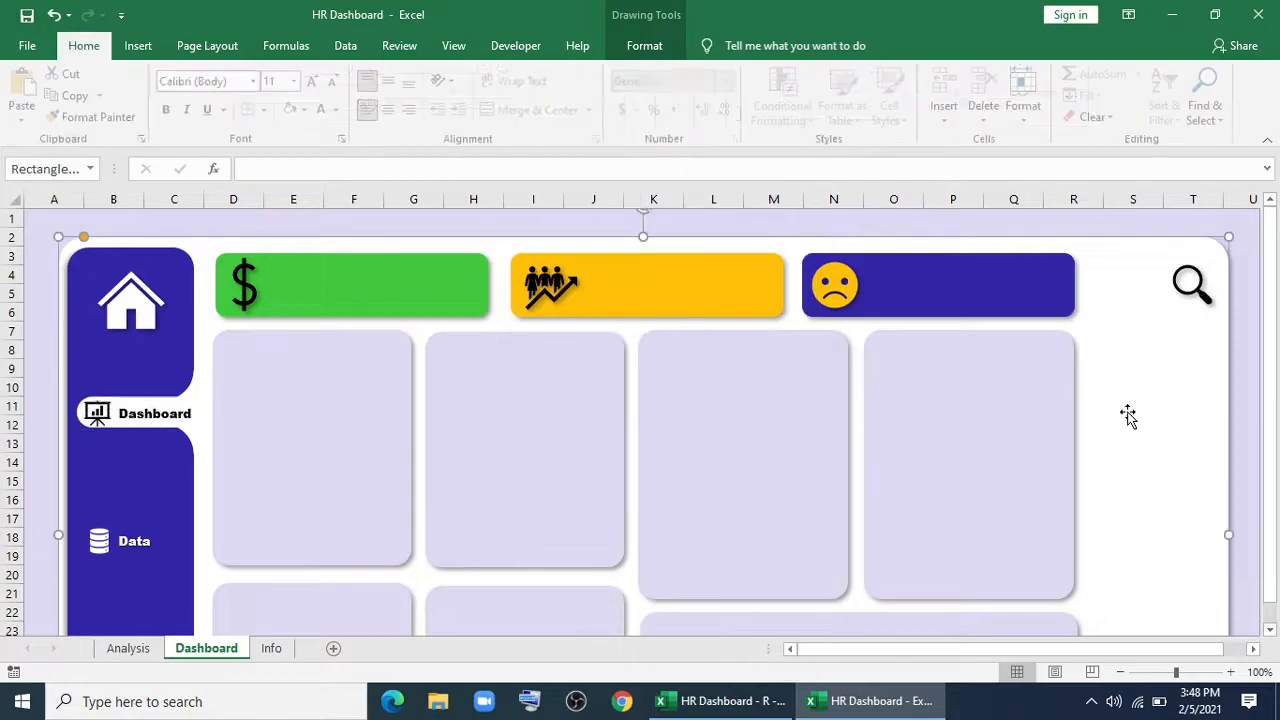
Extend the Data label to read "Data House" and nudge it closer to the database icon.
{"action": "left_click", "coordinate": [160, 544]}
{"action": "type", "text": "House"}
{"action": "left_click_drag", "start_coordinate": [206, 543], "coordinate": [208, 540]}
{"action": "key", "text": "Left"}
{"action": "key", "text": "Left"}
{"action": "key", "text": "Left"}
{"action": "key", "text": "Left"}
{"action": "key", "text": "Left"}
{"action": "key", "text": "Left"}
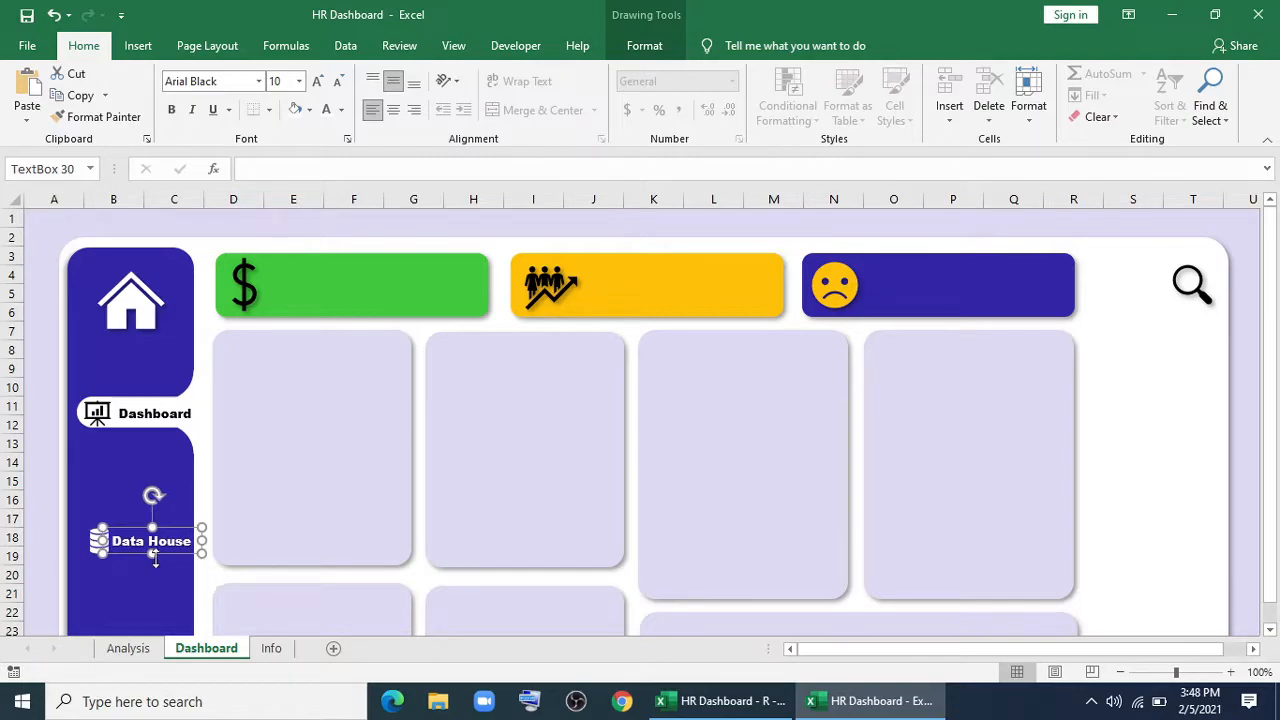
{"action": "left_click", "coordinate": [1142, 450]}
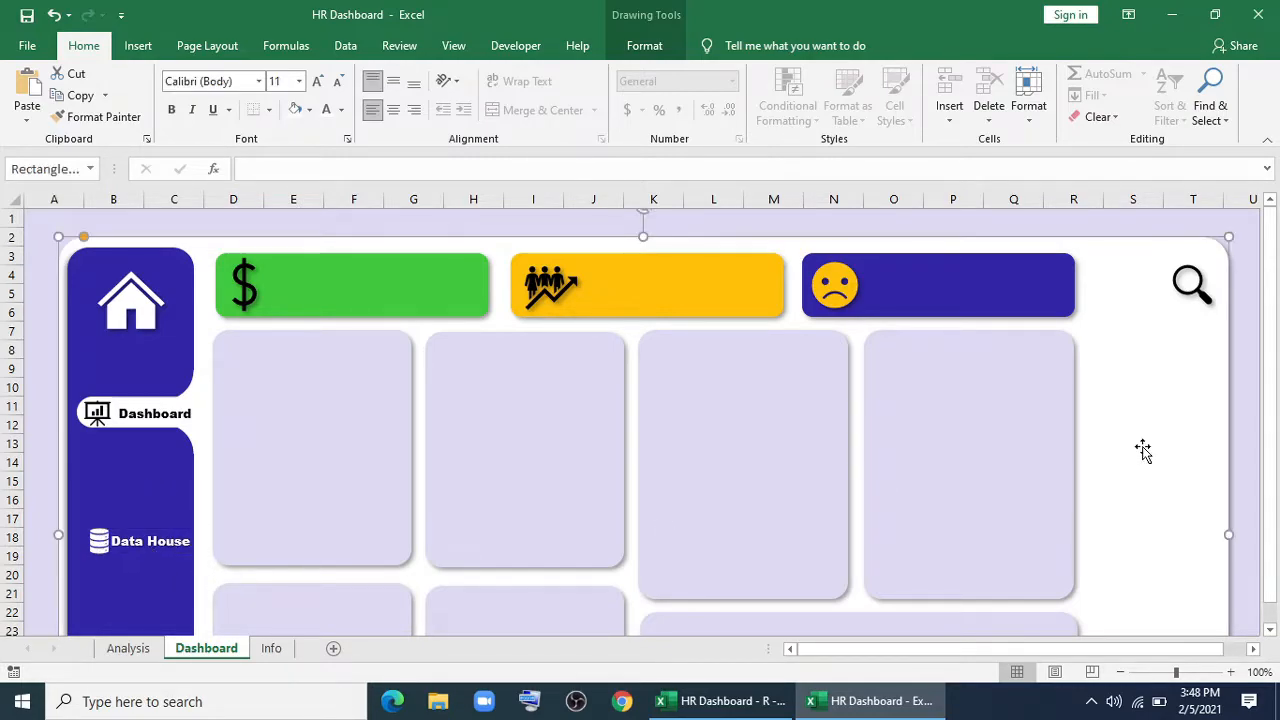
On the Analysis sheet, enter a formula in B25 that references the Absent Rate label in B6.
{"action": "left_click", "coordinate": [148, 654]}
{"action": "left_click", "coordinate": [404, 453]}
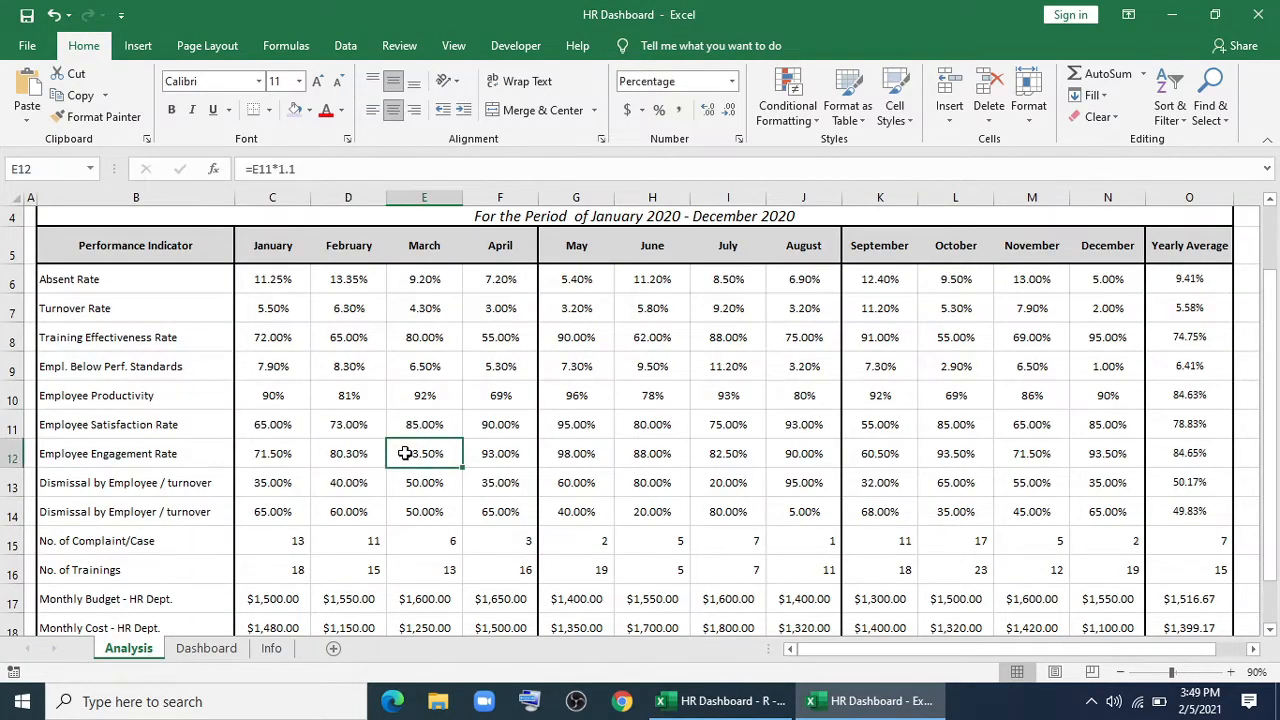
{"action": "scroll", "coordinate": [404, 458], "scroll_direction": "down", "scroll_amount": 2}
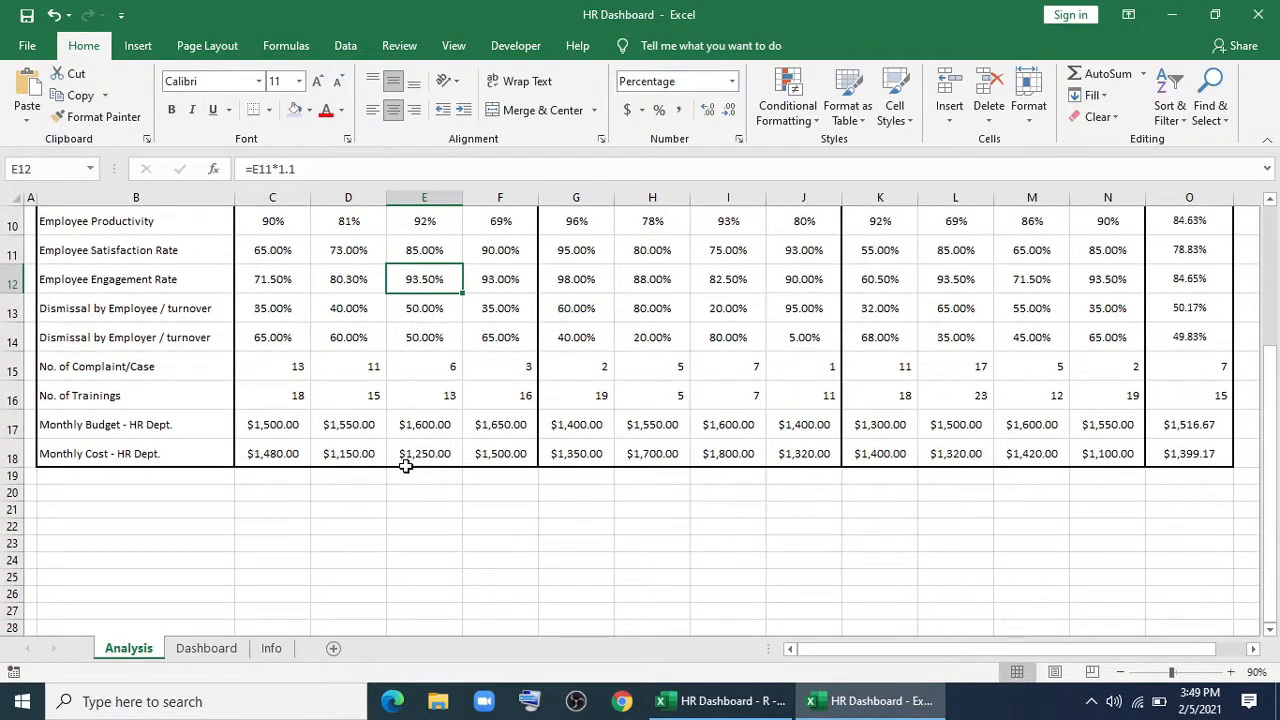
{"action": "scroll", "coordinate": [401, 474], "scroll_direction": "down", "scroll_amount": 2}
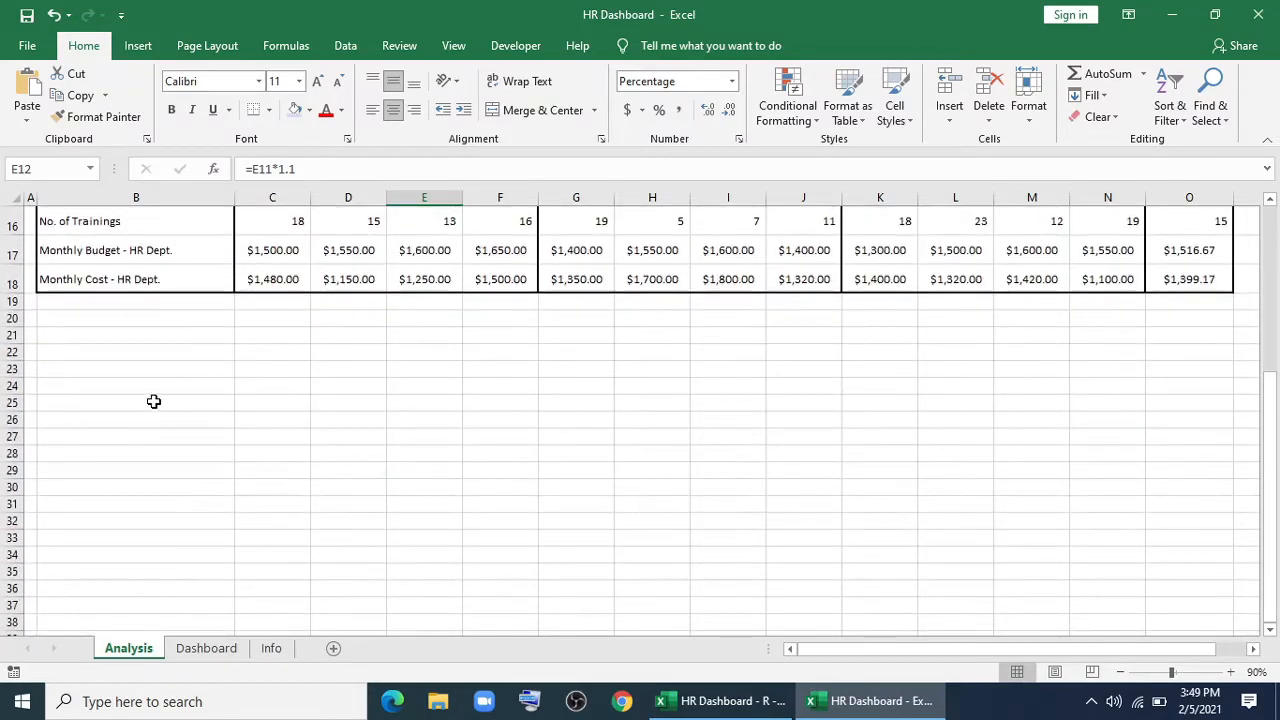
{"action": "left_click", "coordinate": [154, 401]}
{"action": "type", "text": "="}
{"action": "scroll", "coordinate": [214, 409], "scroll_direction": "up", "scroll_amount": 5}
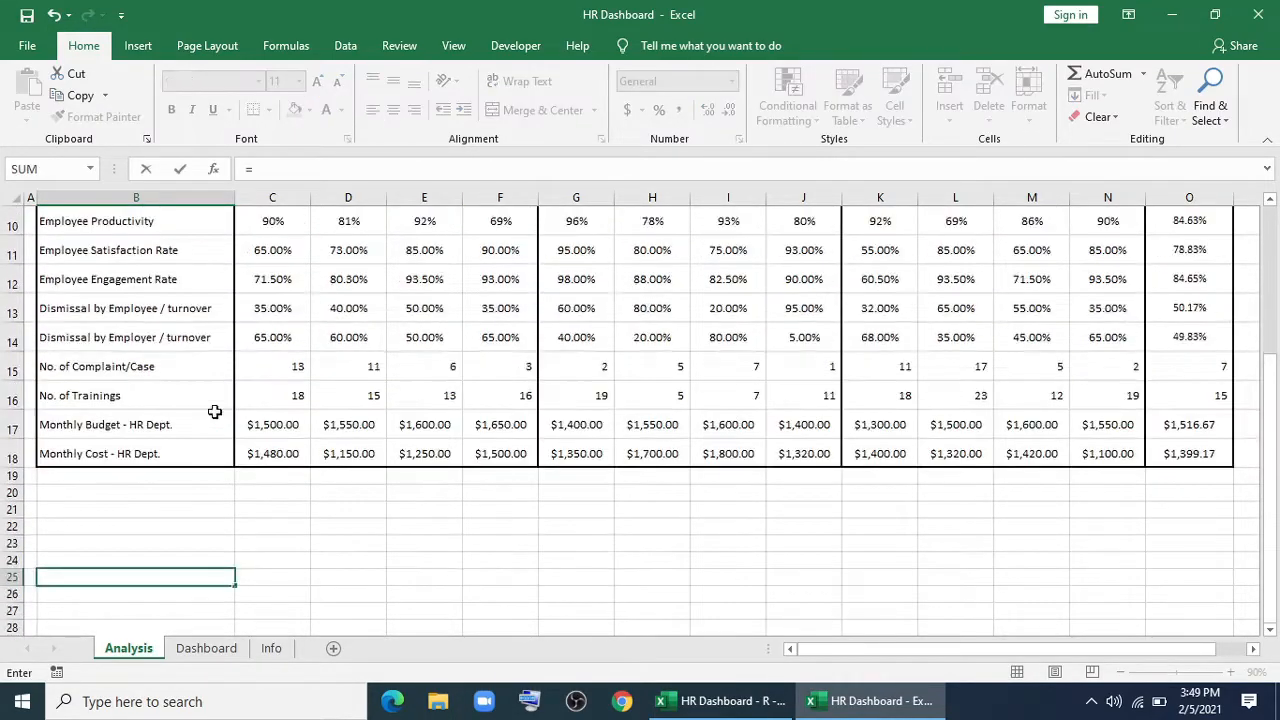
{"action": "left_click", "coordinate": [138, 347]}
{"action": "key", "text": "Return"}
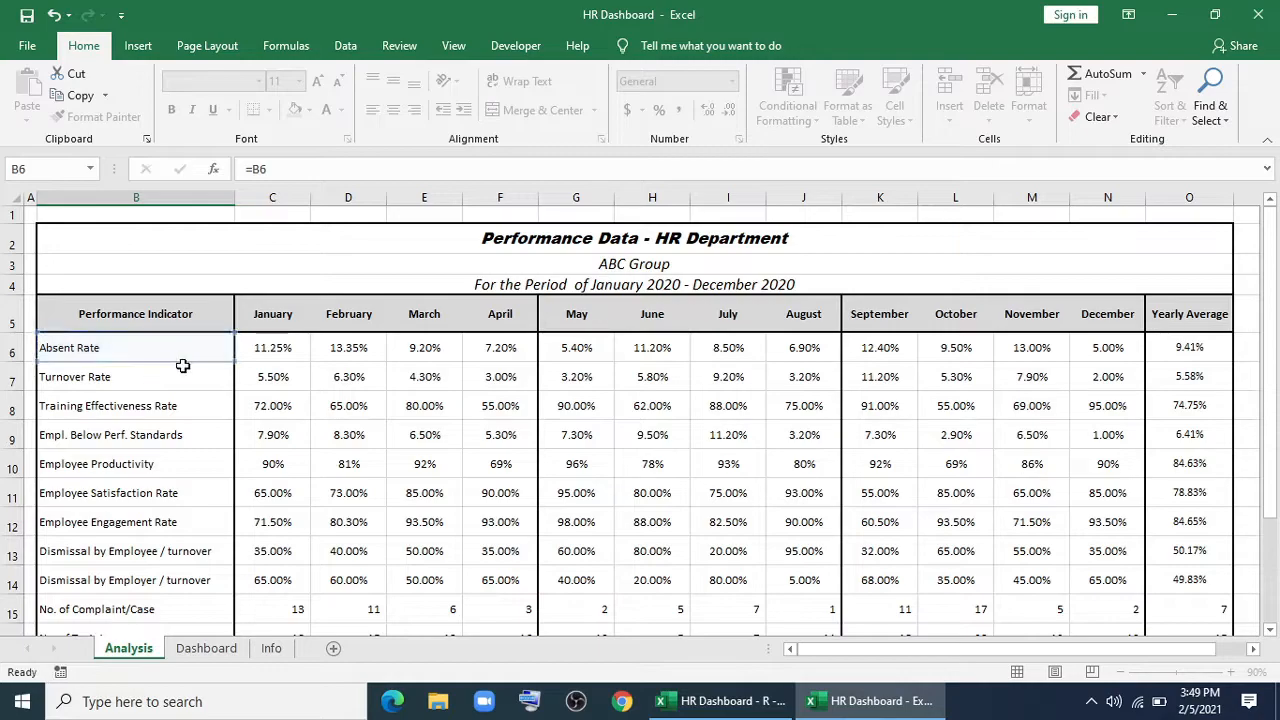
Fill the B25 formula down through row 37 to list every performance indicator, clearing the surplus entry in B38.
{"action": "left_click", "coordinate": [217, 284]}
{"action": "left_click_drag", "start_coordinate": [235, 290], "coordinate": [213, 502]}
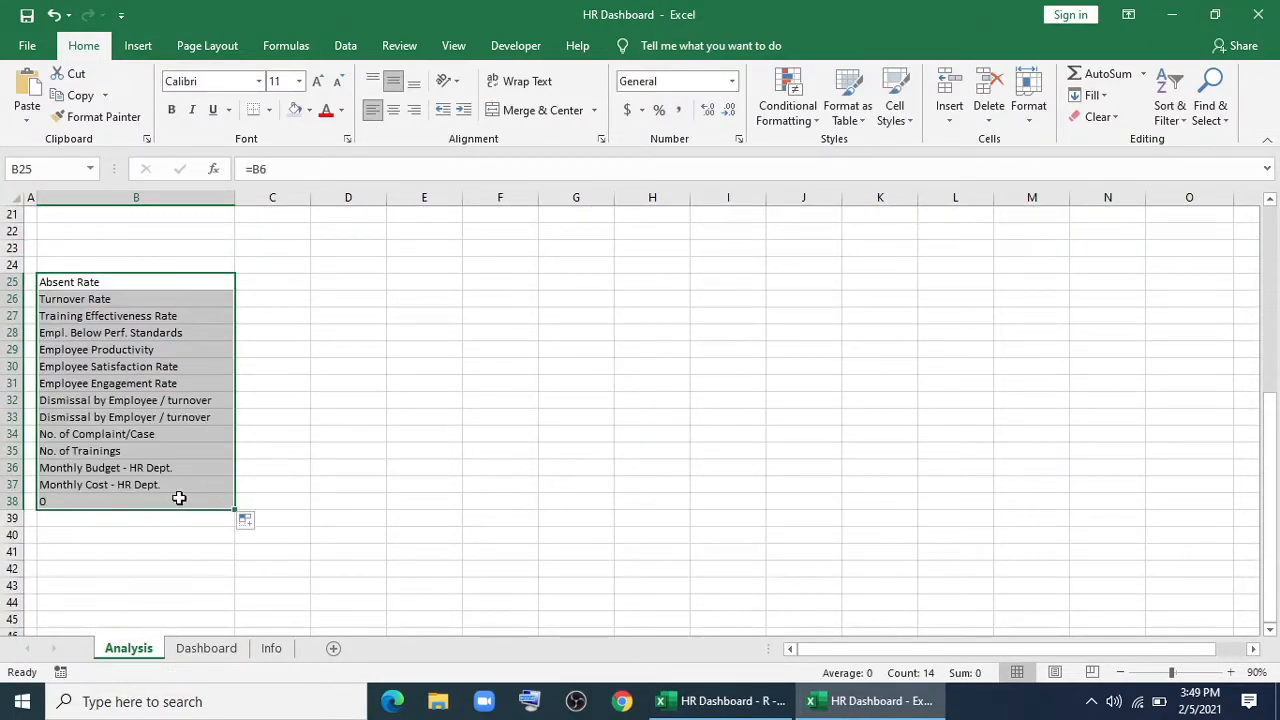
{"action": "left_click", "coordinate": [214, 500]}
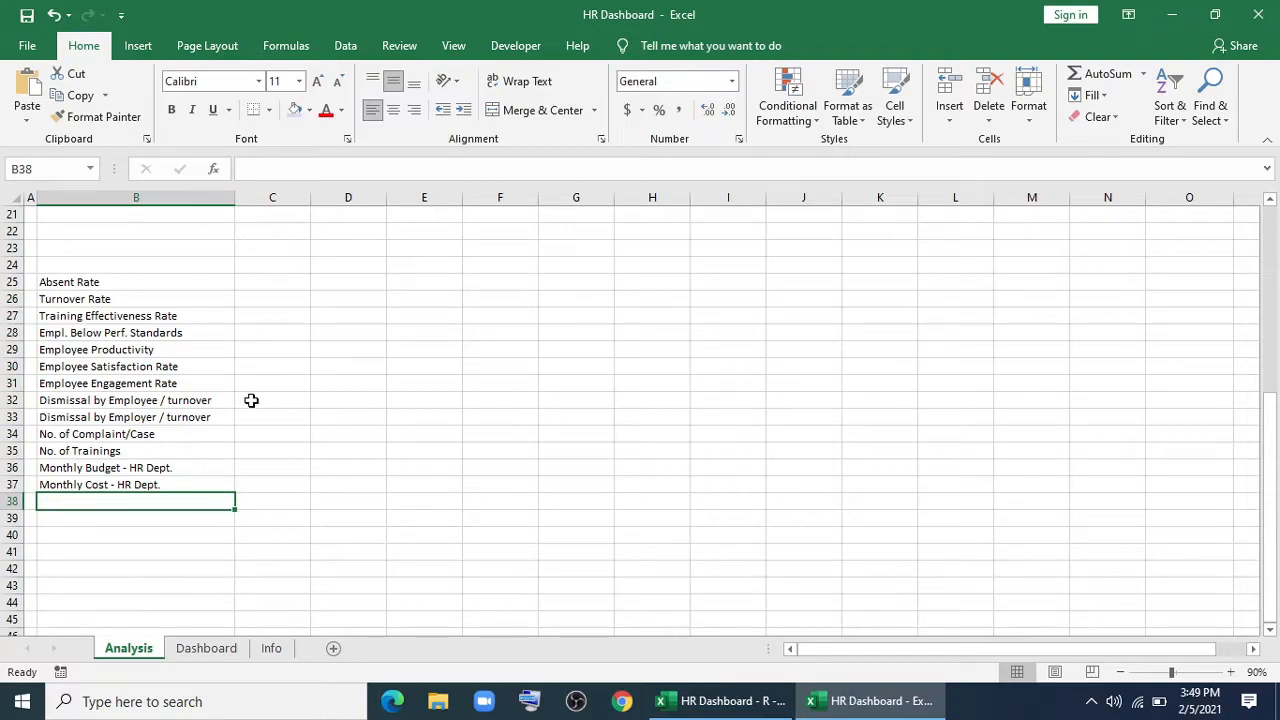
Apply all borders to the range B24:D37 around the indicator list.
{"action": "scroll", "coordinate": [251, 400], "scroll_direction": "up", "scroll_amount": 2}
{"action": "left_click_drag", "start_coordinate": [201, 419], "coordinate": [353, 601]}
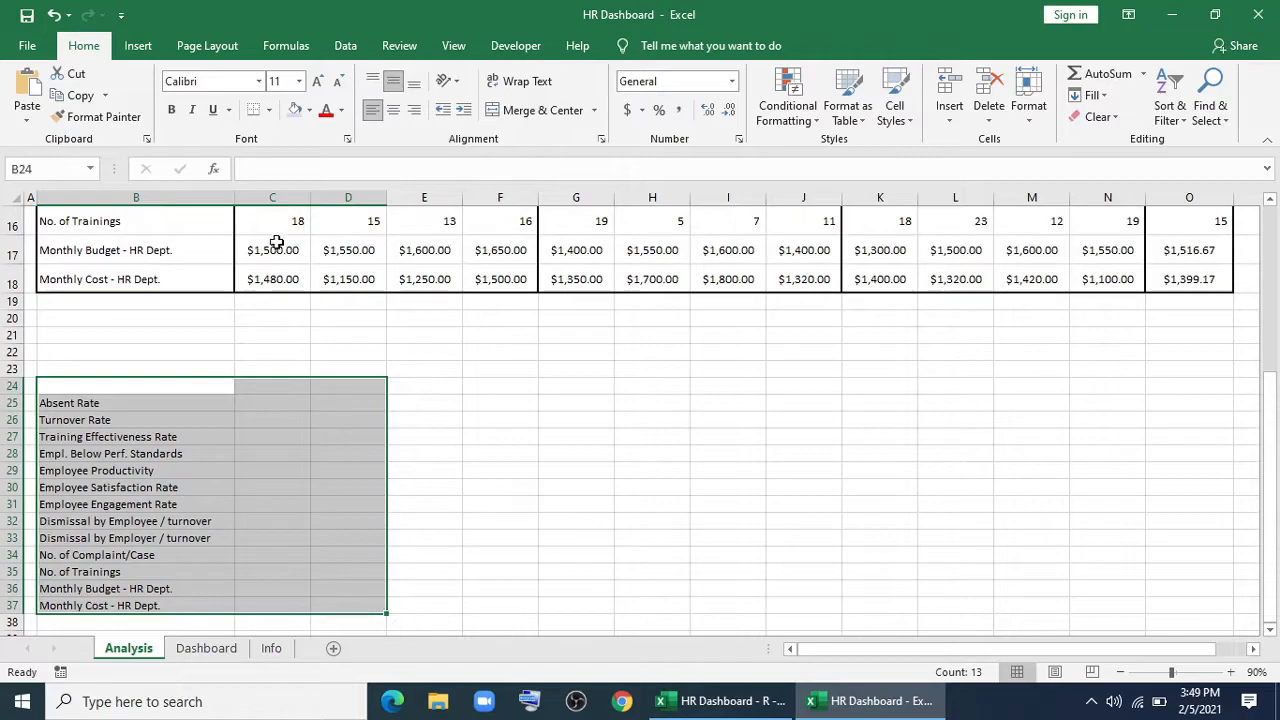
{"action": "left_click", "coordinate": [269, 110]}
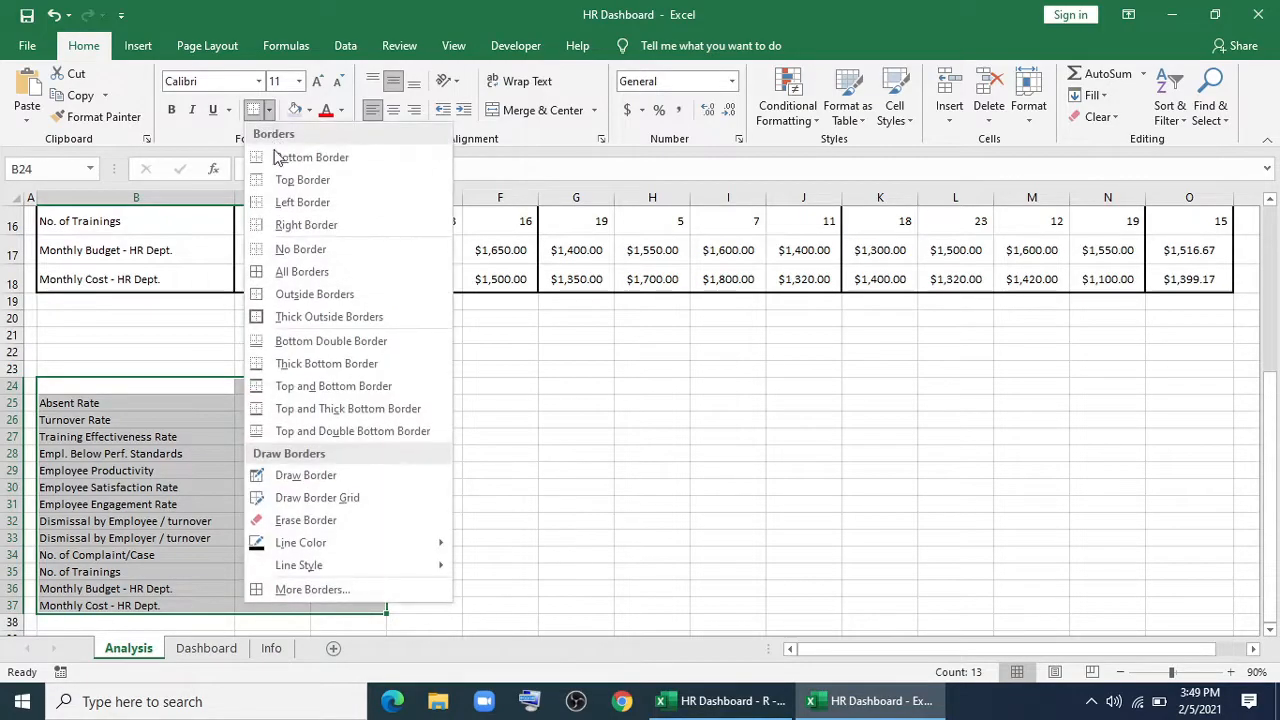
{"action": "left_click", "coordinate": [281, 278]}
Fill the header row B24:D24 of the new table with light lavender.
{"action": "left_click_drag", "start_coordinate": [157, 383], "coordinate": [326, 383]}
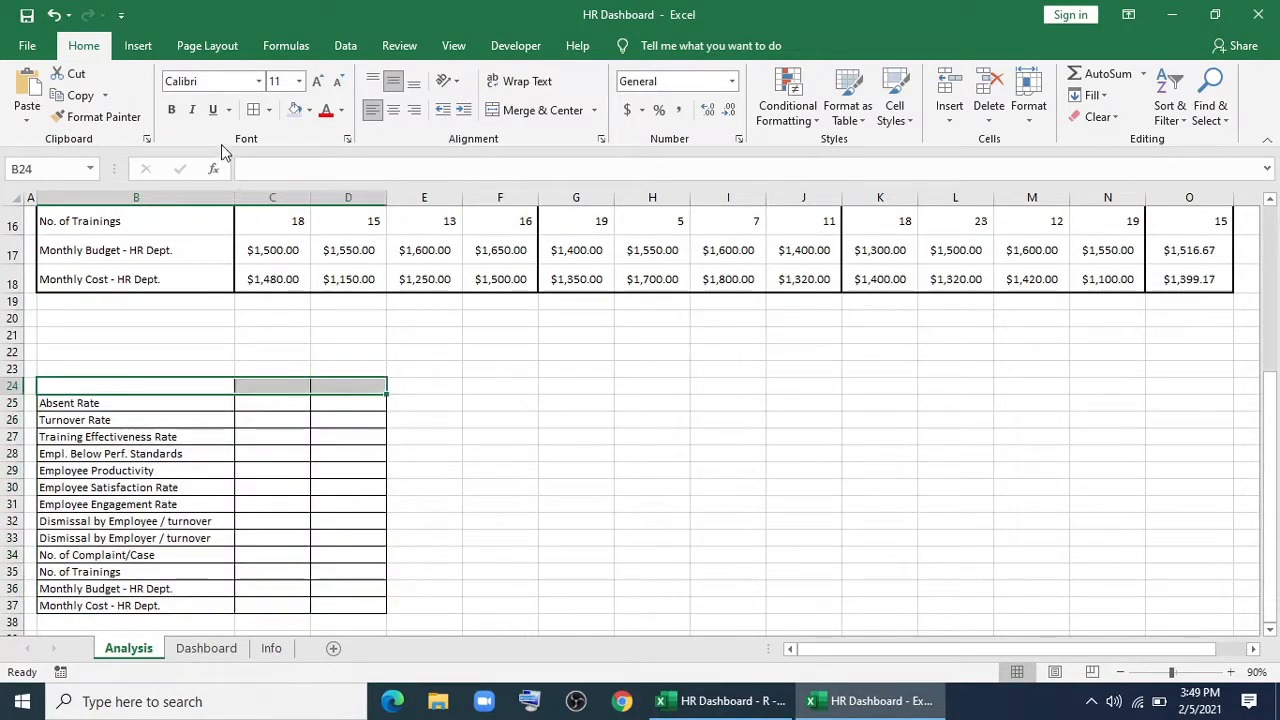
{"action": "left_click", "coordinate": [294, 110]}
{"action": "left_click", "coordinate": [497, 474]}
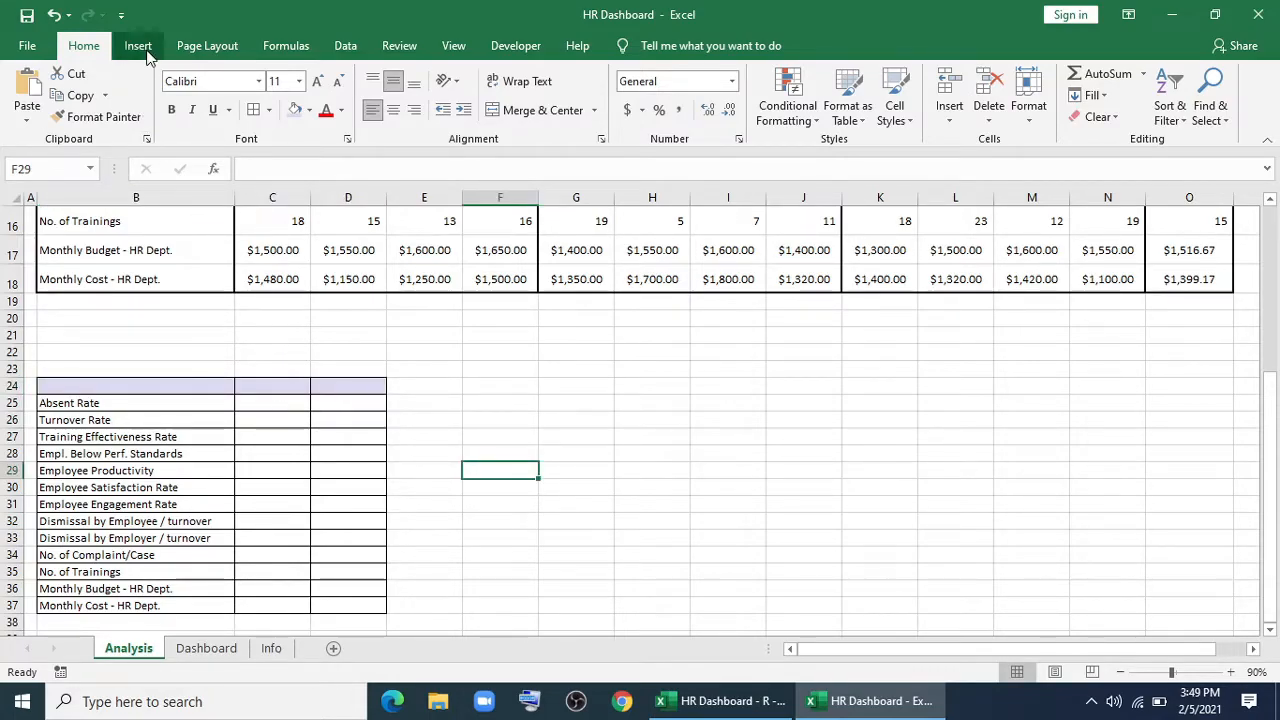
Insert a combo box form control beside the indicator table, around cells G23:H24.
{"action": "left_click", "coordinate": [513, 46]}
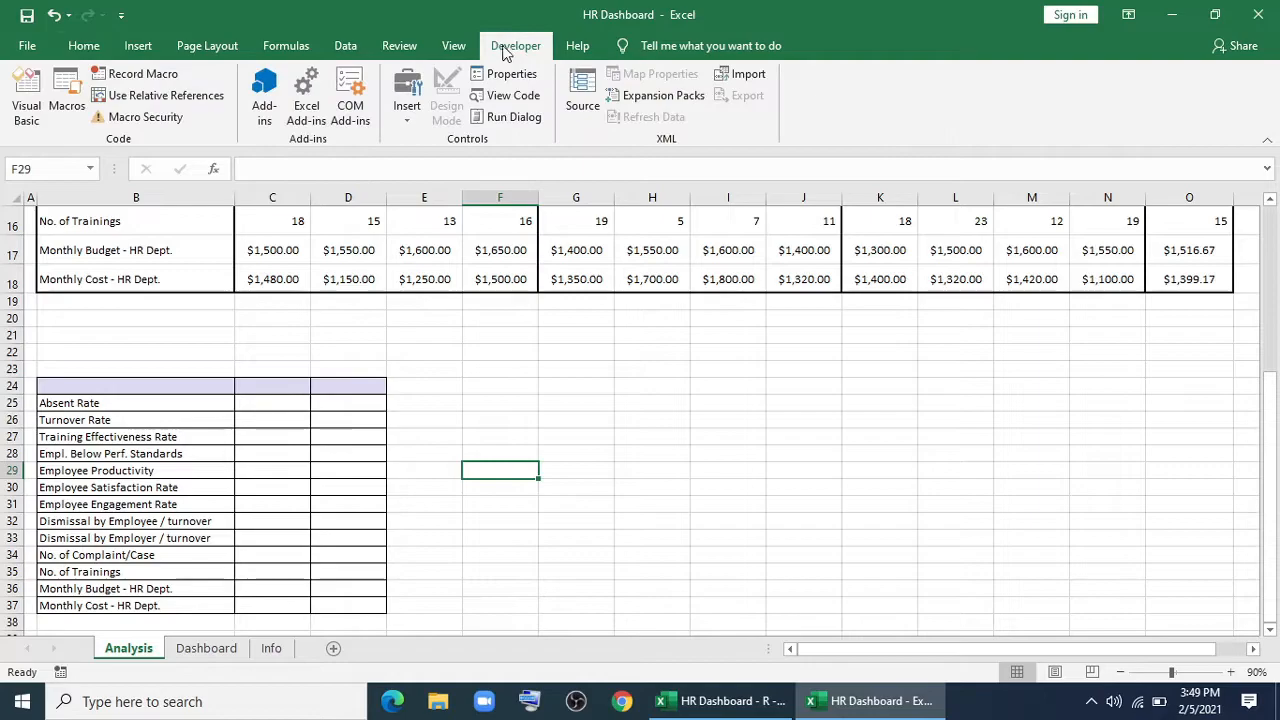
{"action": "left_click", "coordinate": [405, 118]}
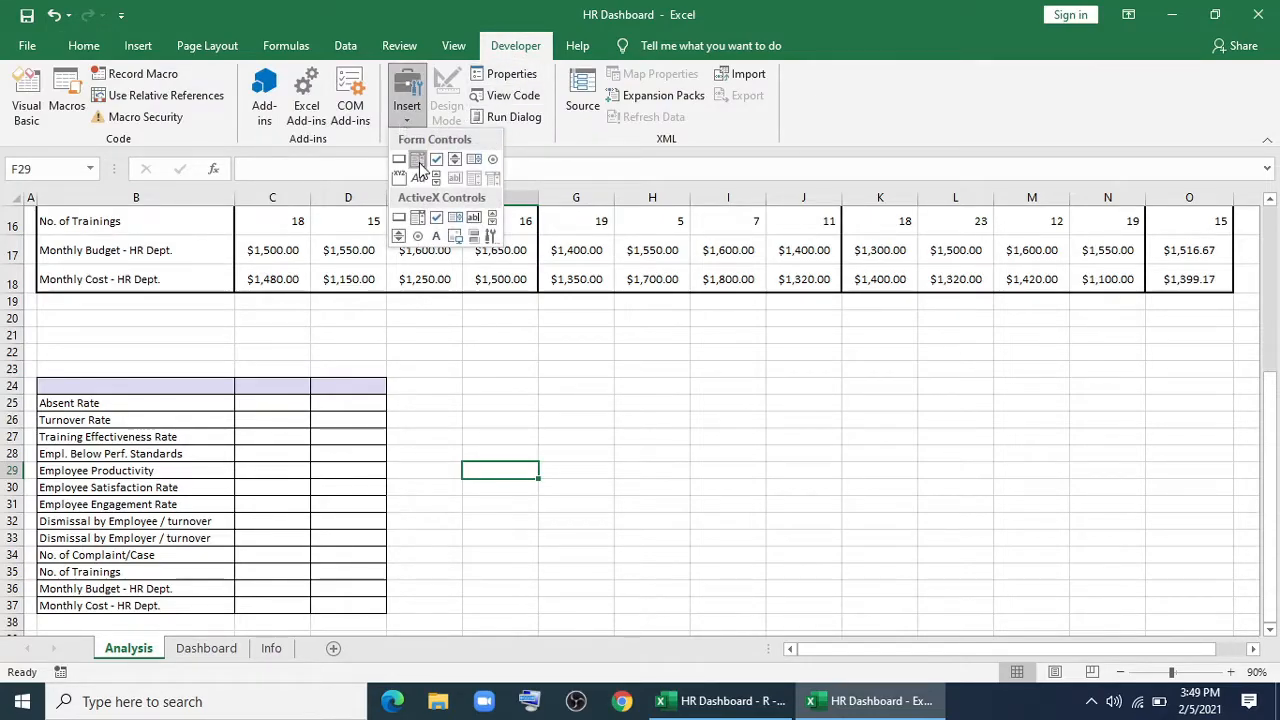
{"action": "left_click", "coordinate": [419, 164]}
{"action": "mouse_move", "coordinate": [595, 379]}
{"action": "left_mouse_down"}
{"action": "mouse_move", "coordinate": [657, 404]}
{"action": "mouse_move", "coordinate": [695, 399]}
{"action": "mouse_move", "coordinate": [646, 383]}
{"action": "mouse_move", "coordinate": [615, 391]}
{"action": "left_mouse_up"}
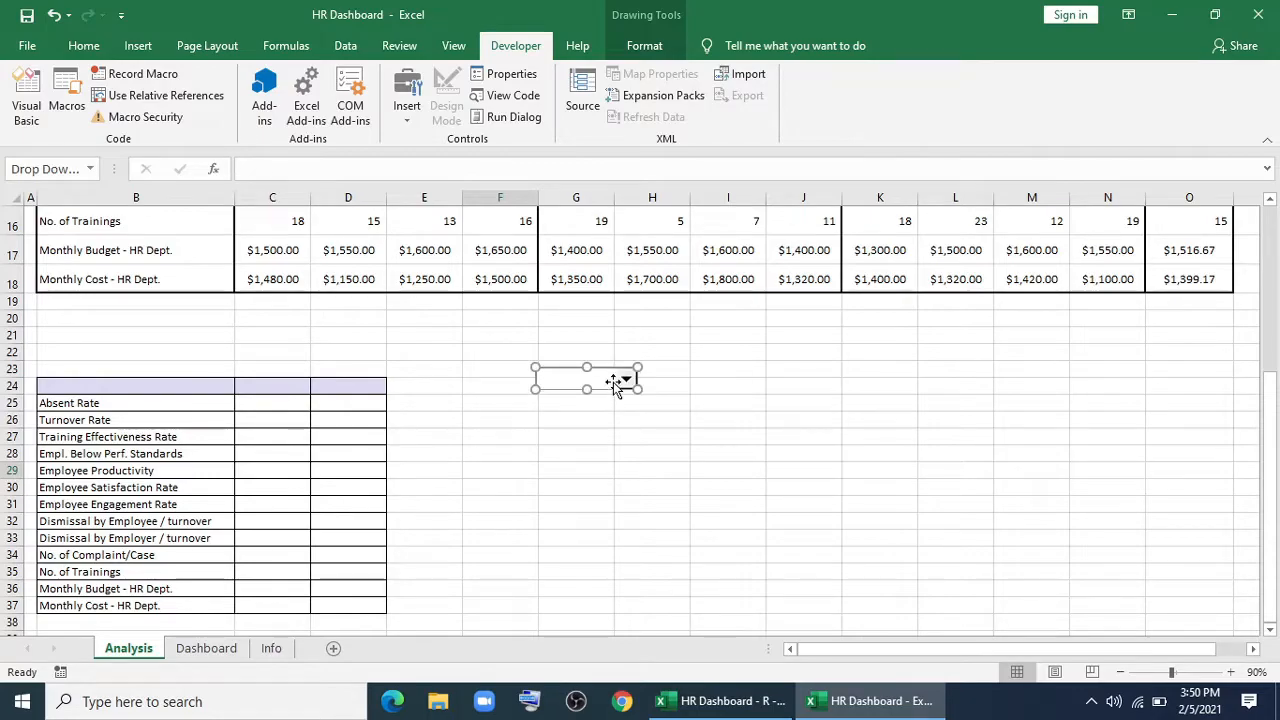
Set the combo box's cell link to $C$24.
{"action": "right_click", "coordinate": [613, 382]}
{"action": "left_click", "coordinate": [660, 535]}
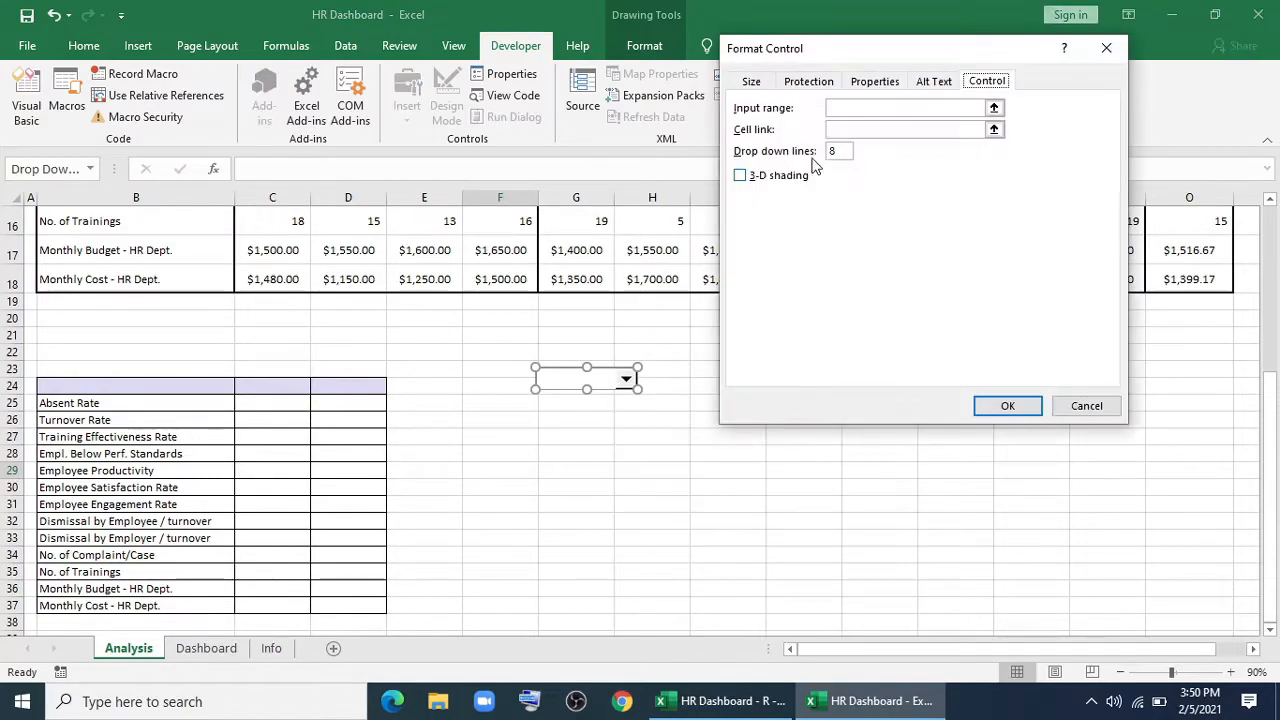
{"action": "left_click", "coordinate": [993, 134]}
{"action": "left_click", "coordinate": [267, 383]}
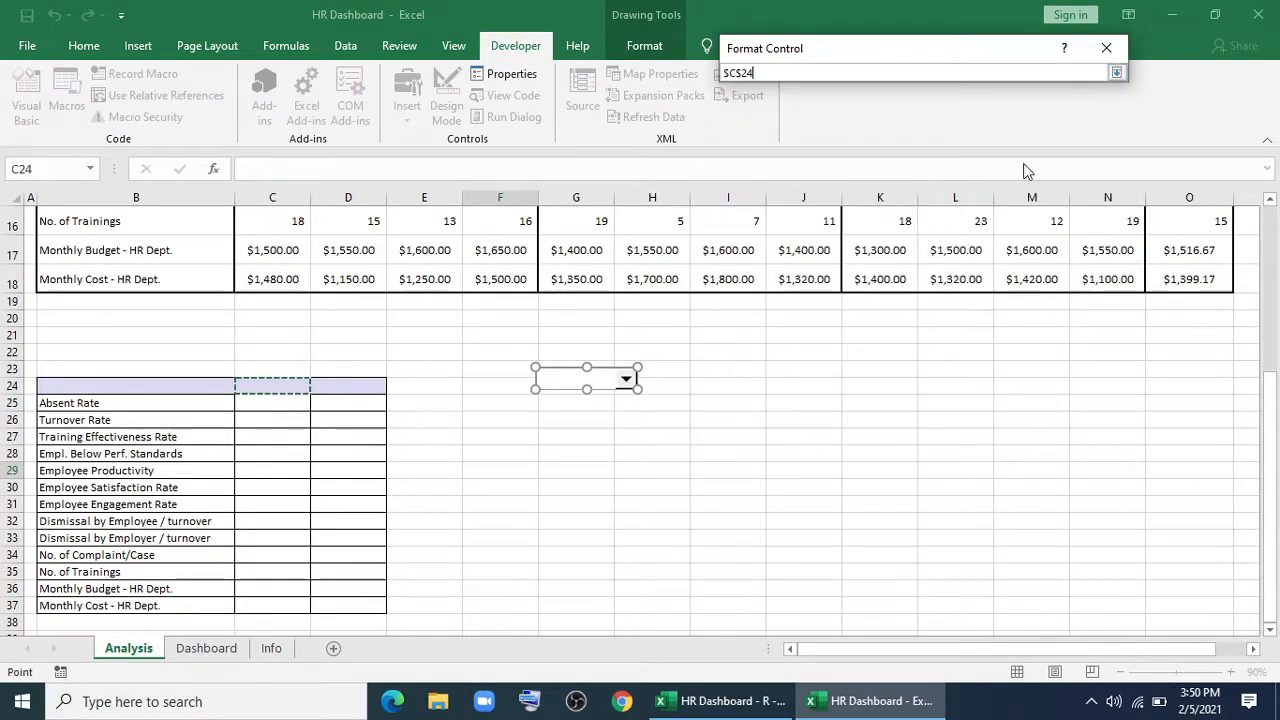
{"action": "left_click", "coordinate": [1115, 73]}
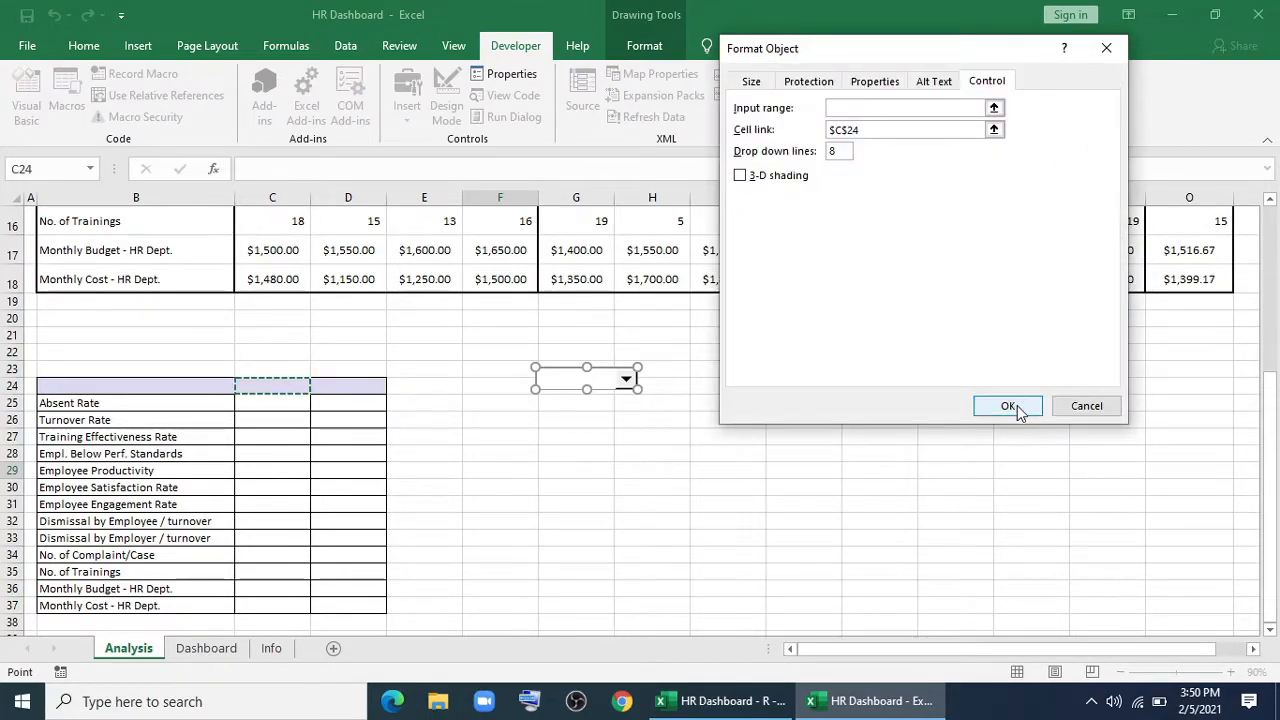
{"action": "left_click", "coordinate": [1009, 406]}
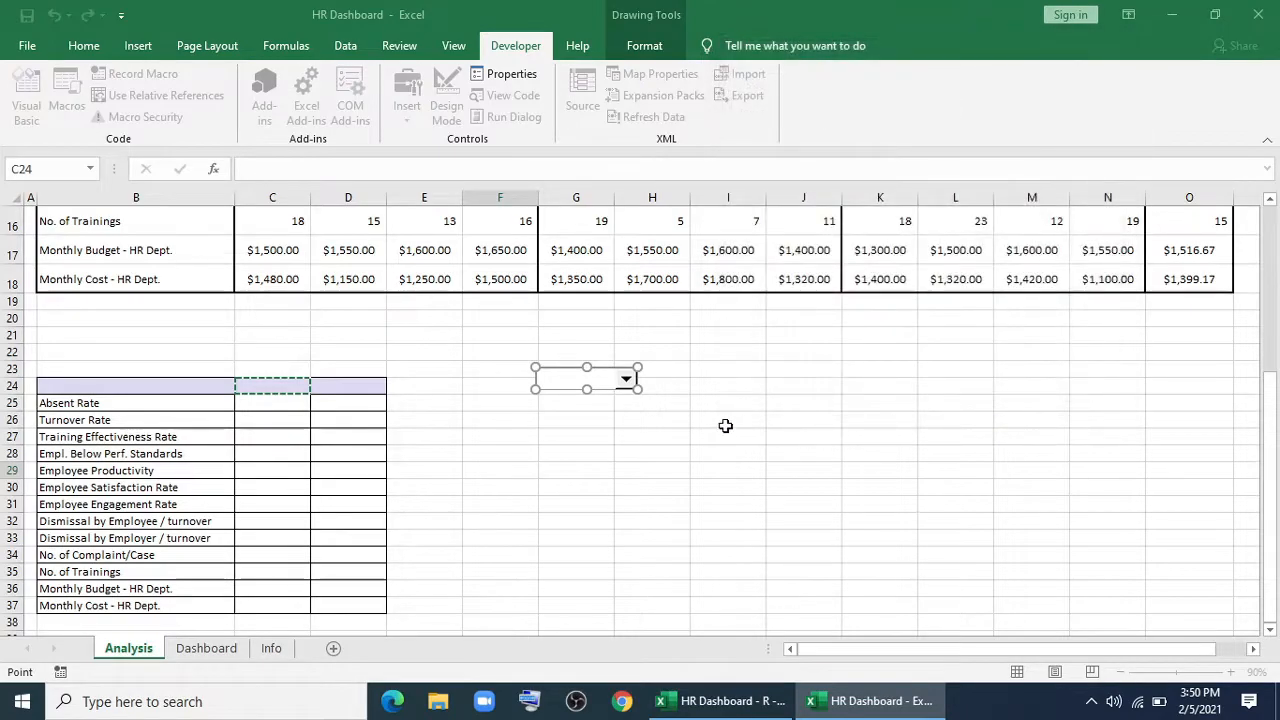
Enter January in I26 and fill the series down to I37 to list the months through December.
{"action": "scroll", "coordinate": [468, 373], "scroll_direction": "up", "scroll_amount": 5}
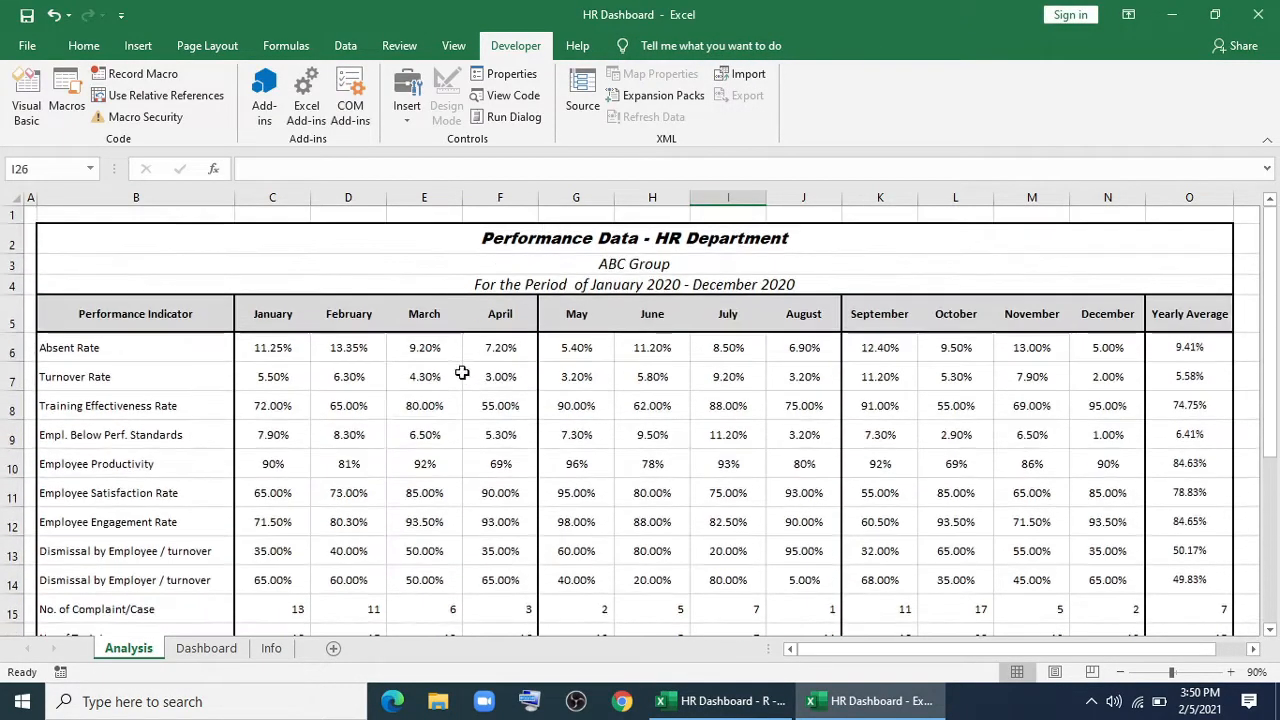
{"action": "left_click_drag", "start_coordinate": [274, 313], "coordinate": [1107, 313]}
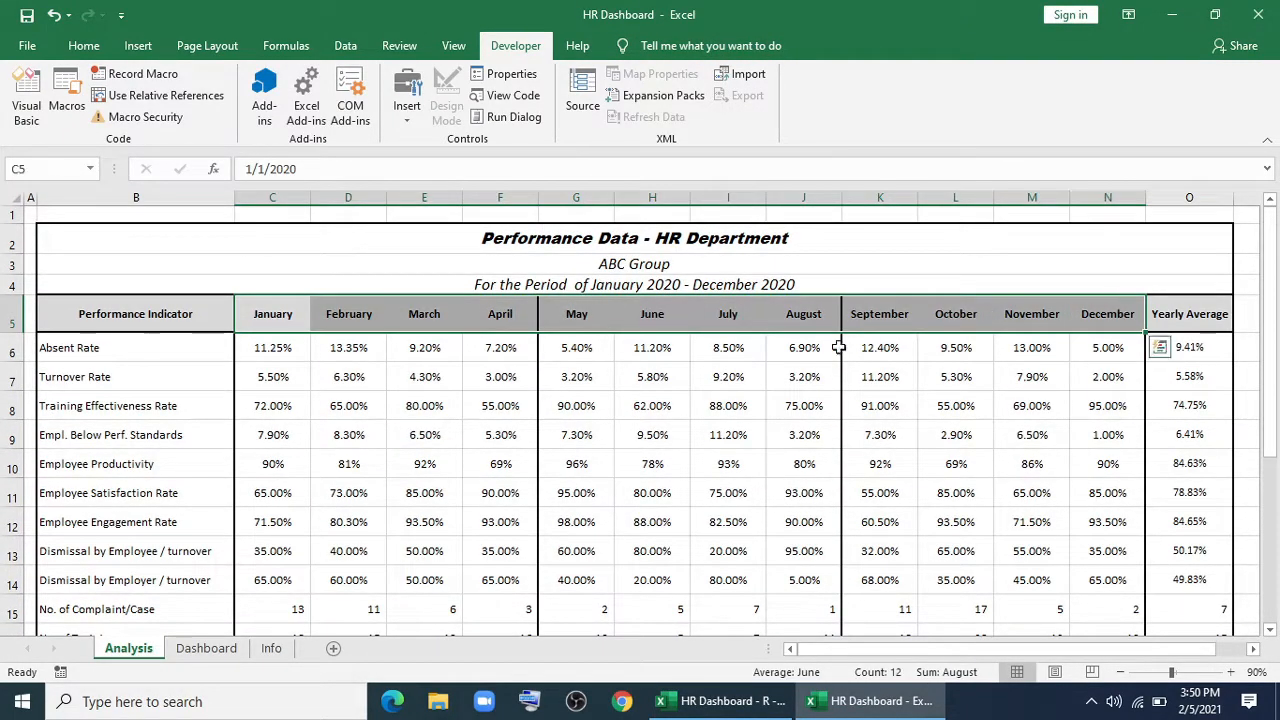
{"action": "scroll", "coordinate": [530, 380], "scroll_direction": "down", "scroll_amount": 7}
{"action": "scroll", "coordinate": [650, 340], "scroll_direction": "up", "scroll_amount": 2}
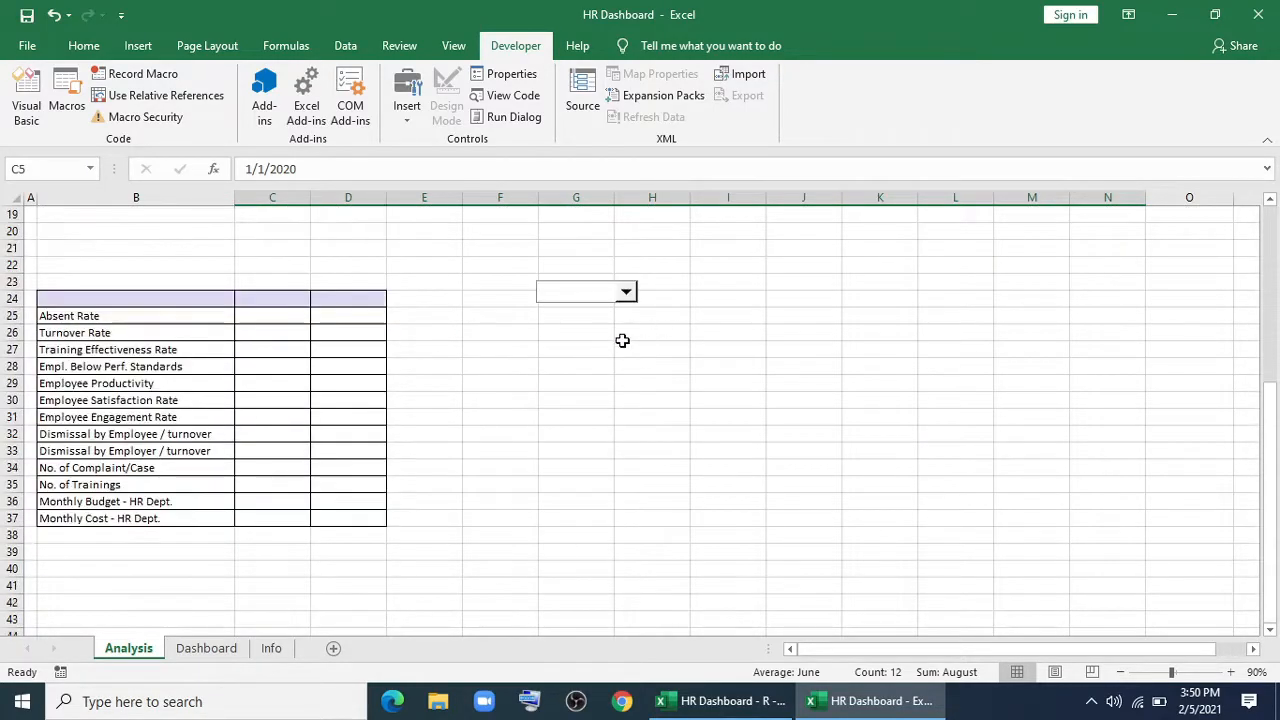
{"action": "left_click", "coordinate": [700, 419]}
{"action": "type", "text": "January"}
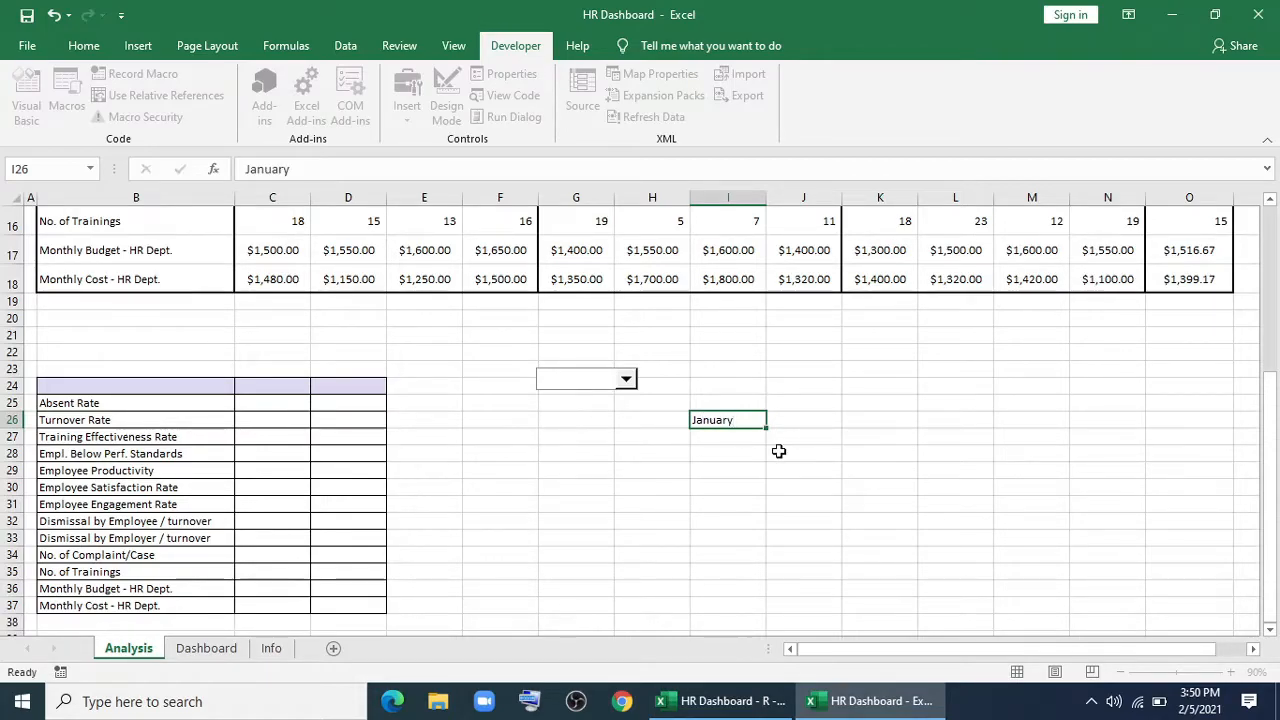
{"action": "key", "text": "Return"}
{"action": "left_click", "coordinate": [748, 421]}
{"action": "left_click_drag", "start_coordinate": [766, 430], "coordinate": [761, 619]}
{"action": "scroll", "coordinate": [740, 500], "scroll_direction": "down", "scroll_amount": 2}
Add the entry Yearly Average in I38, directly below December in the month list.
{"action": "left_click", "coordinate": [735, 485]}
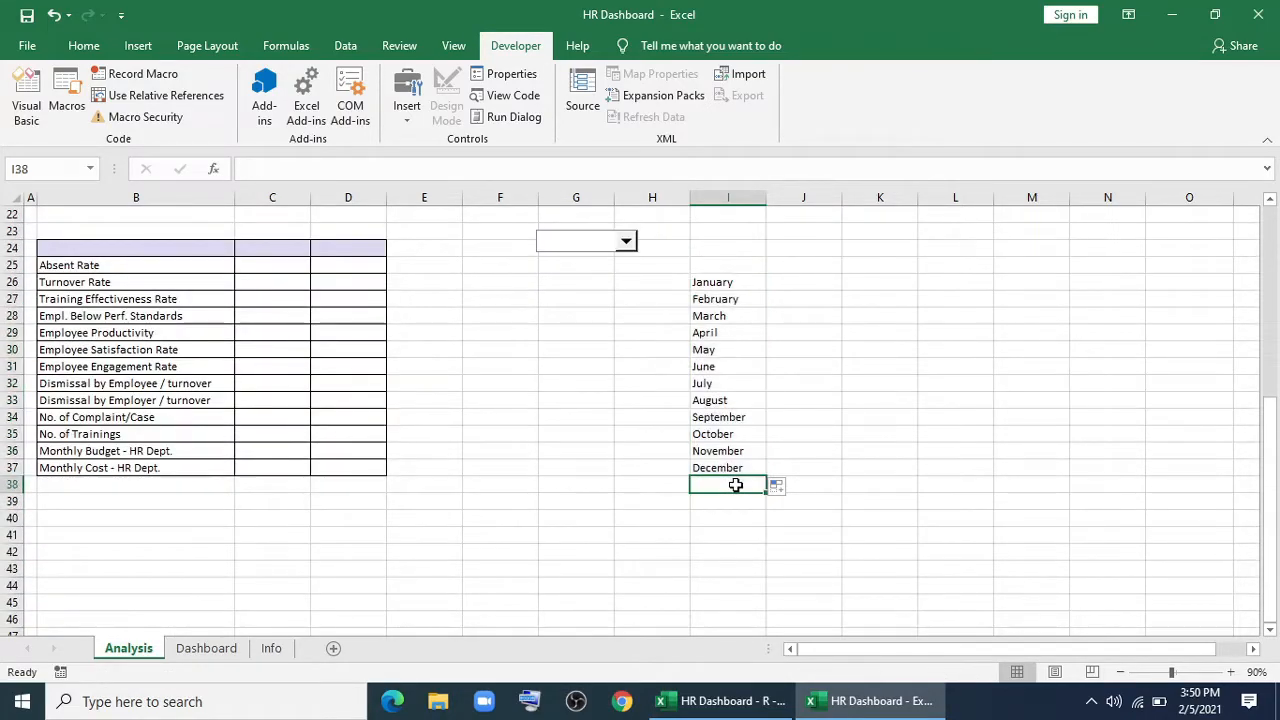
{"action": "type", "text": "Yearl"}
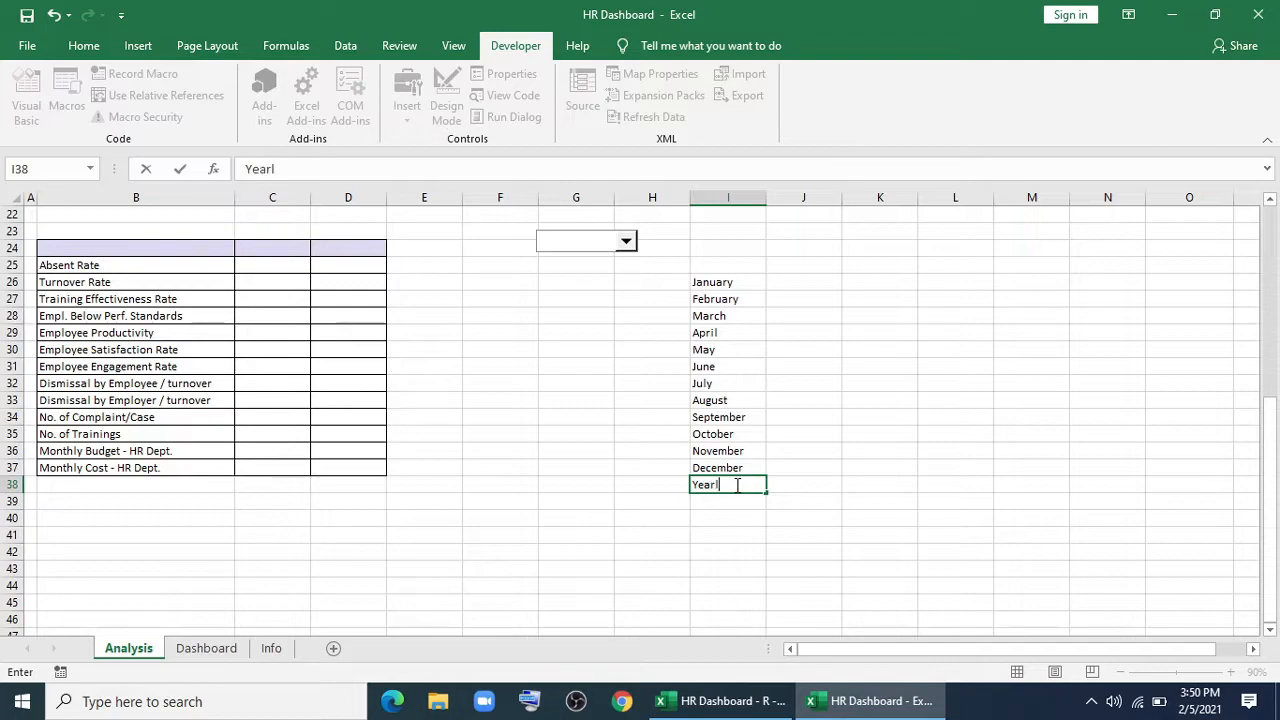
{"action": "type", "text": "y Averag"}
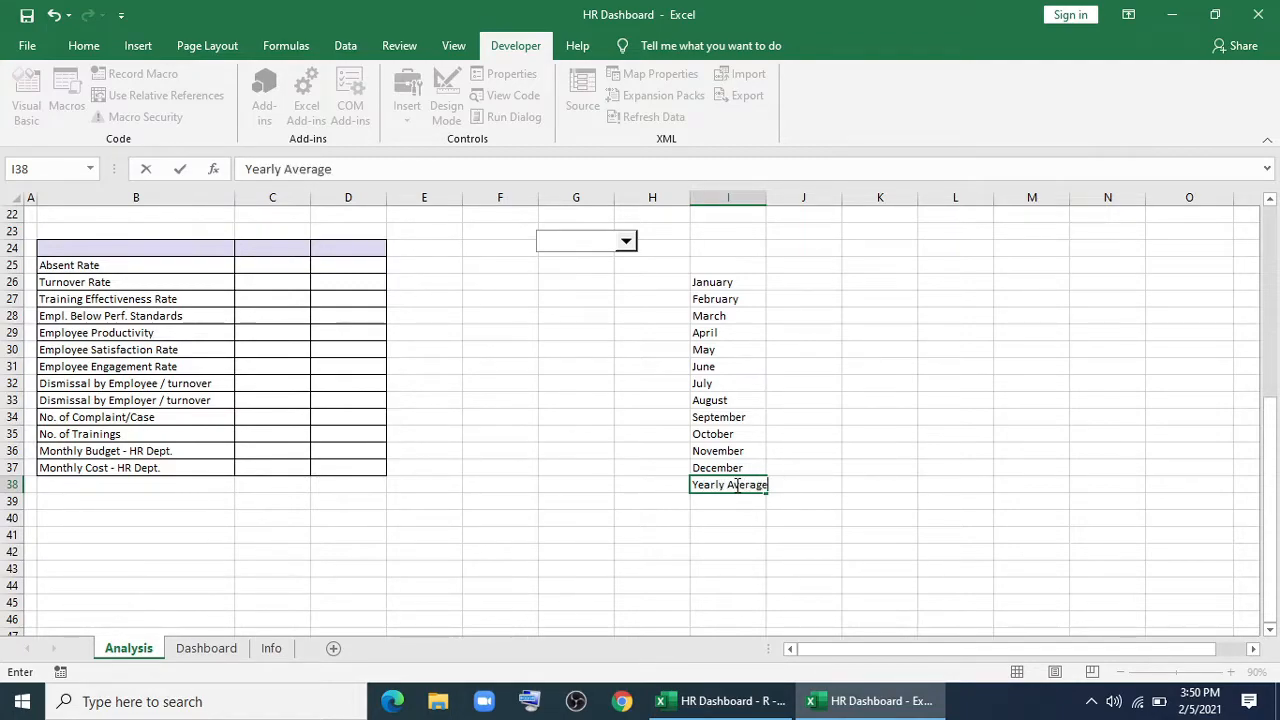
{"action": "type", "text": "e"}
{"action": "key", "text": "Return"}
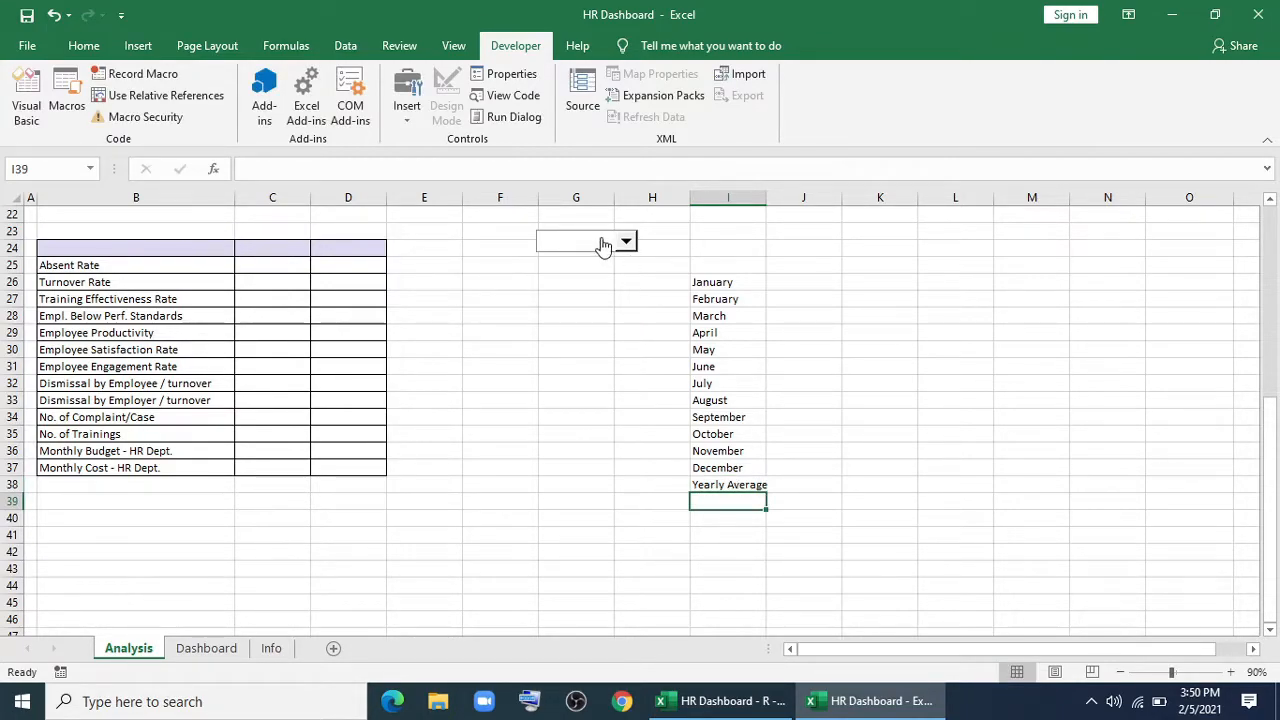
Set the combo box's input range to the month list $I$26:$I$38.
{"action": "right_click", "coordinate": [603, 245]}
{"action": "left_click", "coordinate": [657, 386]}
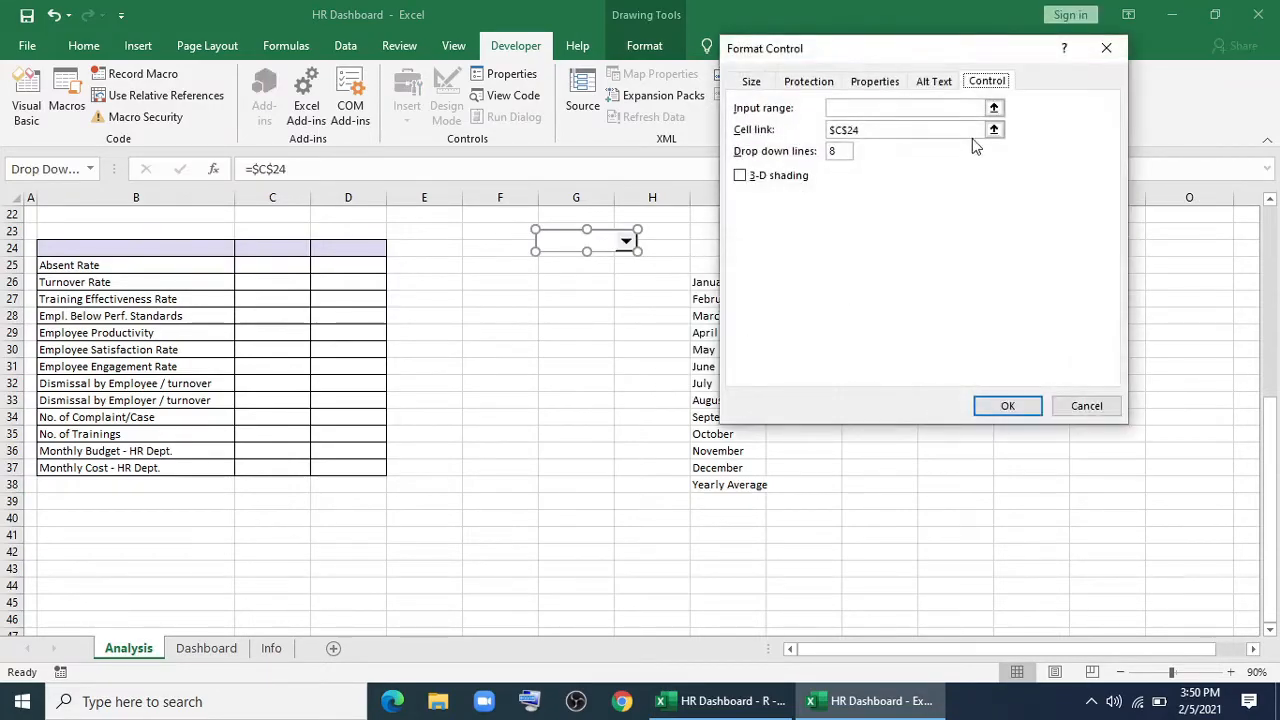
{"action": "left_click", "coordinate": [1001, 112]}
{"action": "left_click_drag", "start_coordinate": [740, 282], "coordinate": [742, 490]}
{"action": "left_click", "coordinate": [1116, 73]}
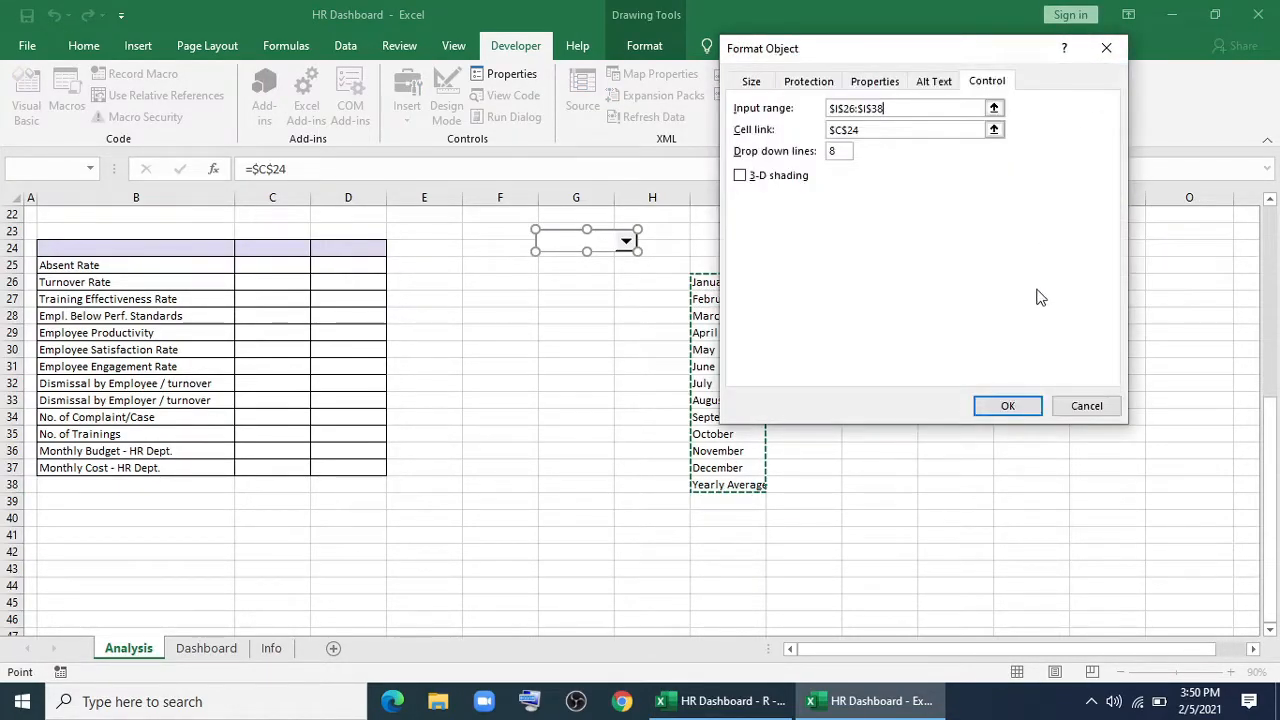
{"action": "left_click", "coordinate": [1008, 405]}
{"action": "left_click", "coordinate": [534, 315]}
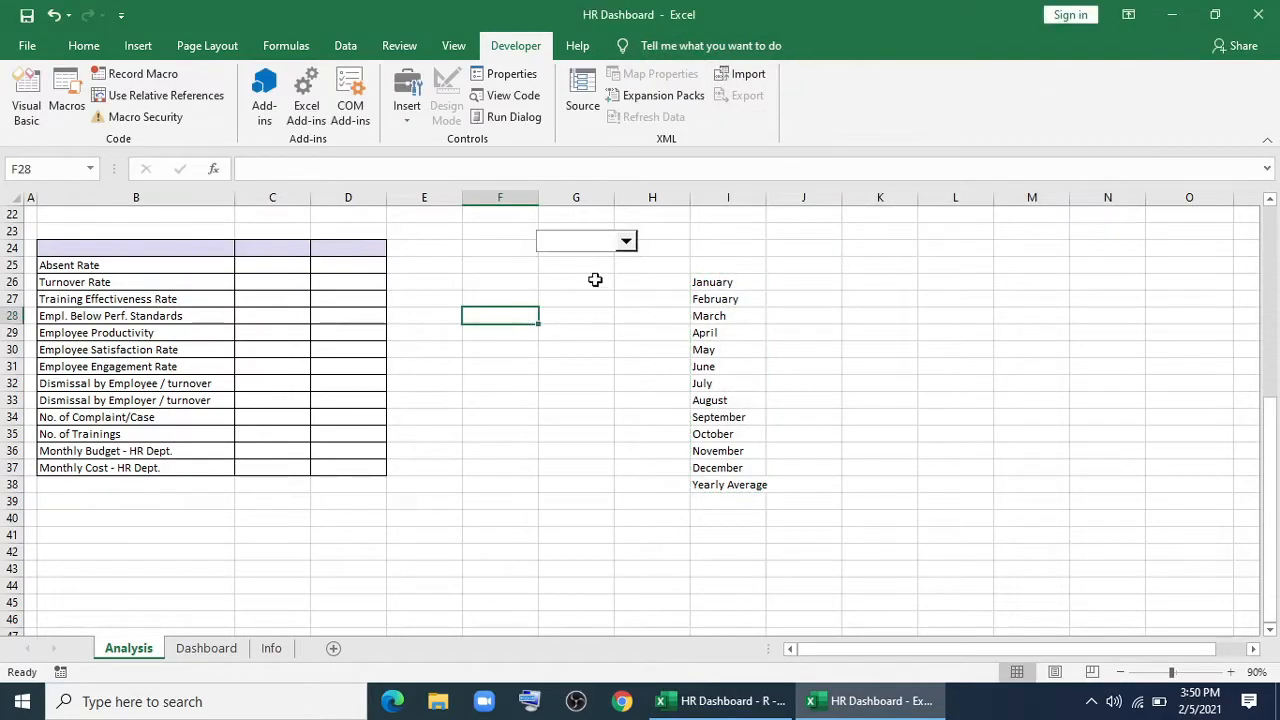
Test the combo box by choosing several months, including June and finally December.
{"action": "left_click", "coordinate": [625, 241]}
{"action": "left_click", "coordinate": [579, 313]}
{"action": "left_click", "coordinate": [625, 243]}
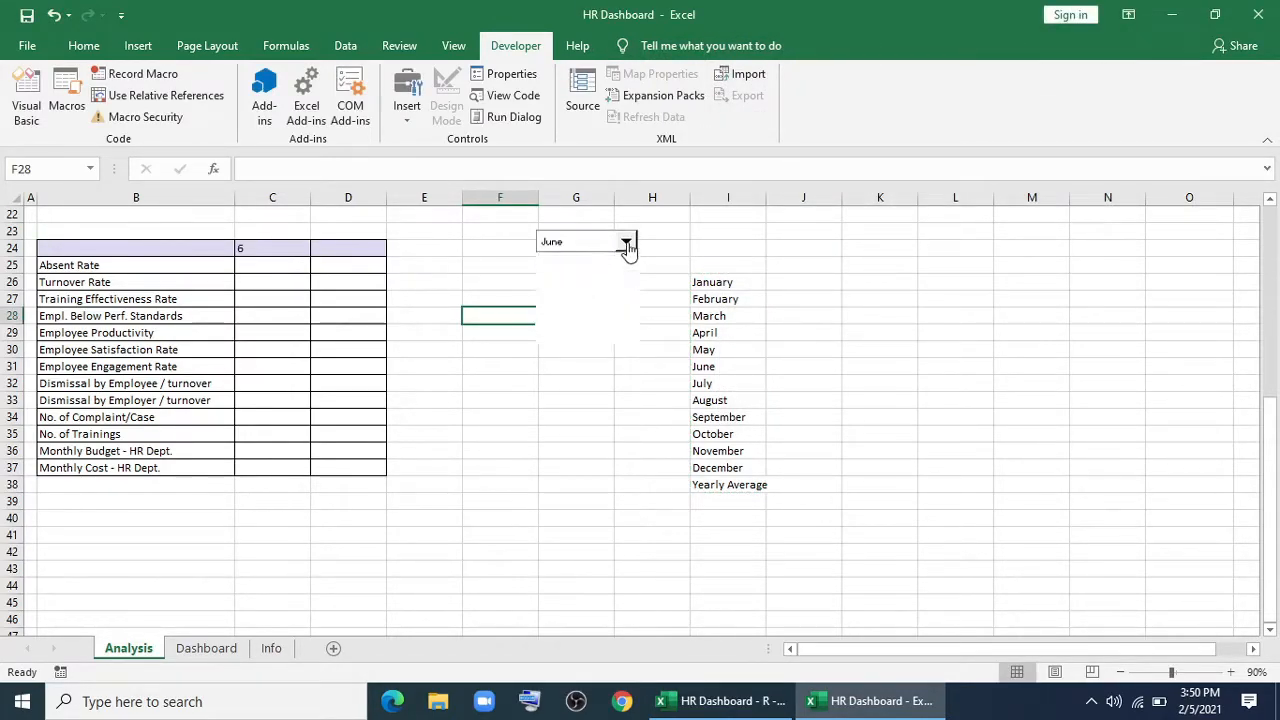
{"action": "left_click", "coordinate": [578, 272]}
{"action": "left_click", "coordinate": [630, 247]}
{"action": "left_click", "coordinate": [575, 324]}
{"action": "left_click", "coordinate": [564, 349]}
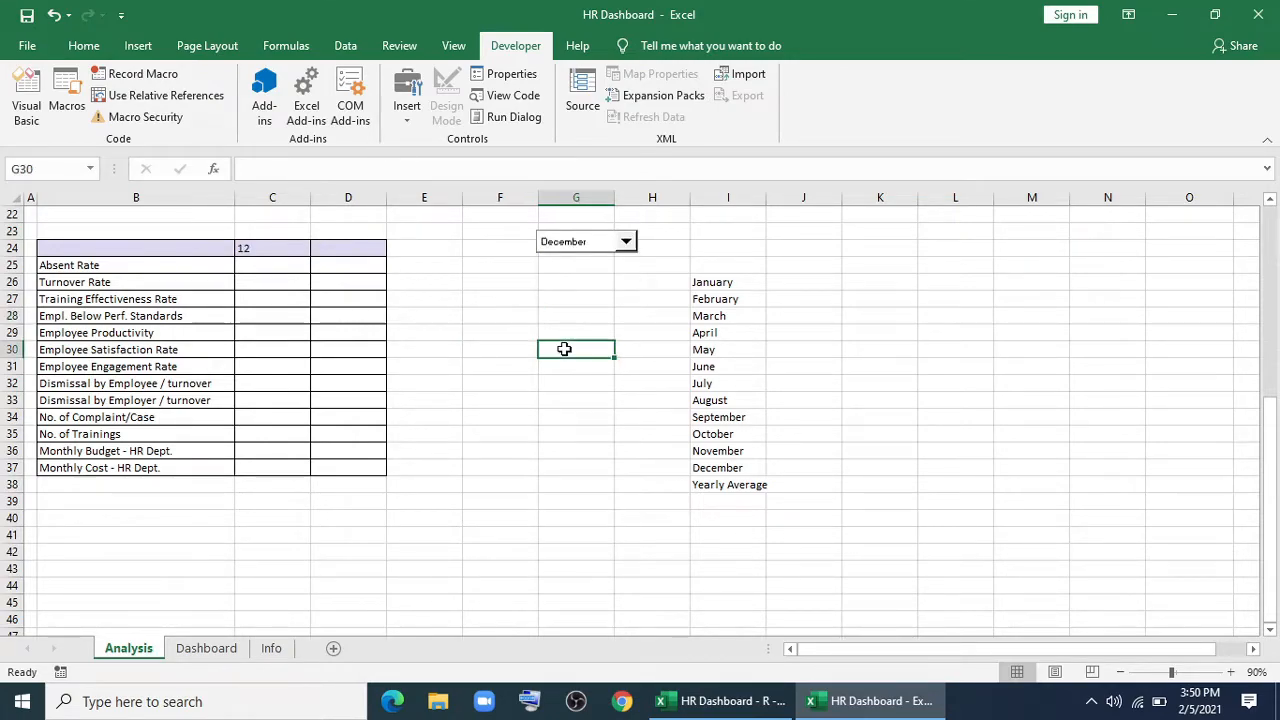
Move the combo box directly above the table's C24 header cell and select October in it.
{"action": "right_click", "coordinate": [586, 251]}
{"action": "left_click_drag", "start_coordinate": [596, 253], "coordinate": [281, 232]}
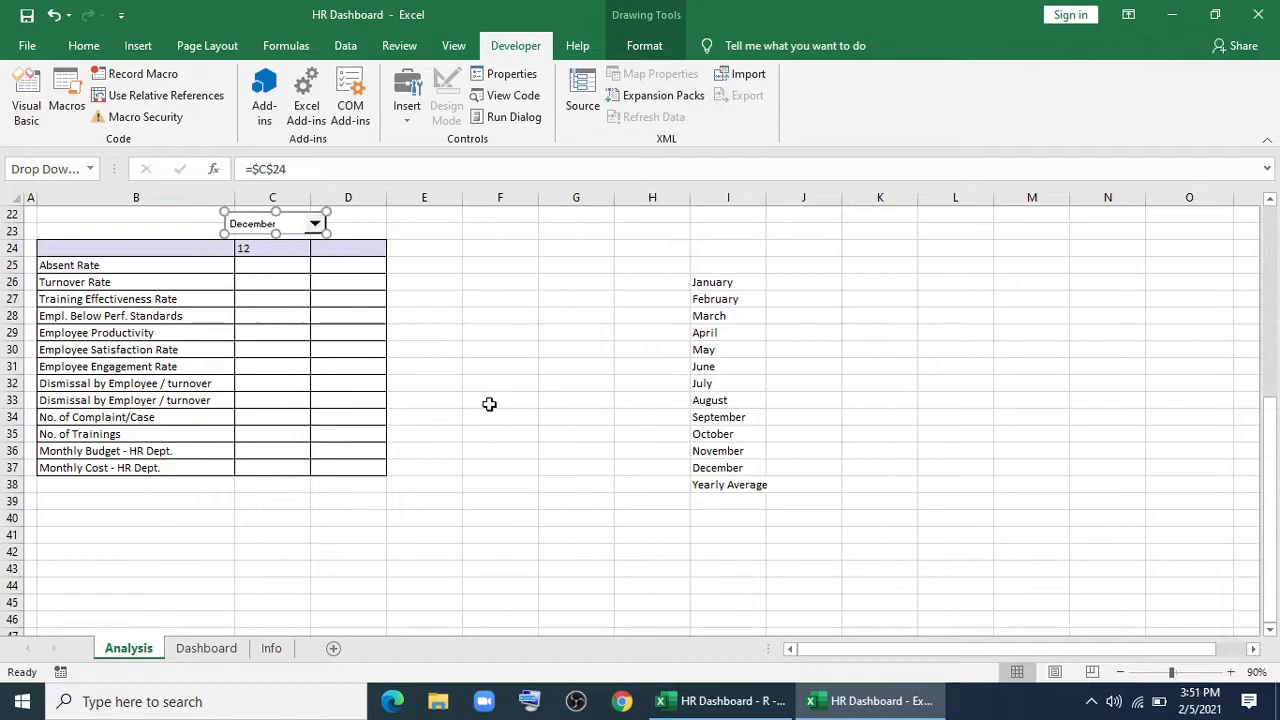
{"action": "left_click", "coordinate": [500, 434]}
{"action": "left_click", "coordinate": [315, 224]}
{"action": "left_click", "coordinate": [285, 281]}
{"action": "left_click", "coordinate": [490, 386]}
Resize the combo box above C24 to make it slightly narrower and taller.
{"action": "scroll", "coordinate": [491, 470], "scroll_direction": "up", "scroll_amount": 2}
{"action": "left_click", "coordinate": [315, 362], "text": "ctrl"}
{"action": "left_click_drag", "start_coordinate": [326, 350], "coordinate": [318, 344]}
{"action": "left_click", "coordinate": [555, 486]}
Start an INDEX formula in C25 with the absolute data range $C$6:$O$18 as its array.
{"action": "scroll", "coordinate": [543, 486], "scroll_direction": "down", "scroll_amount": 1}
{"action": "left_click", "coordinate": [271, 317]}
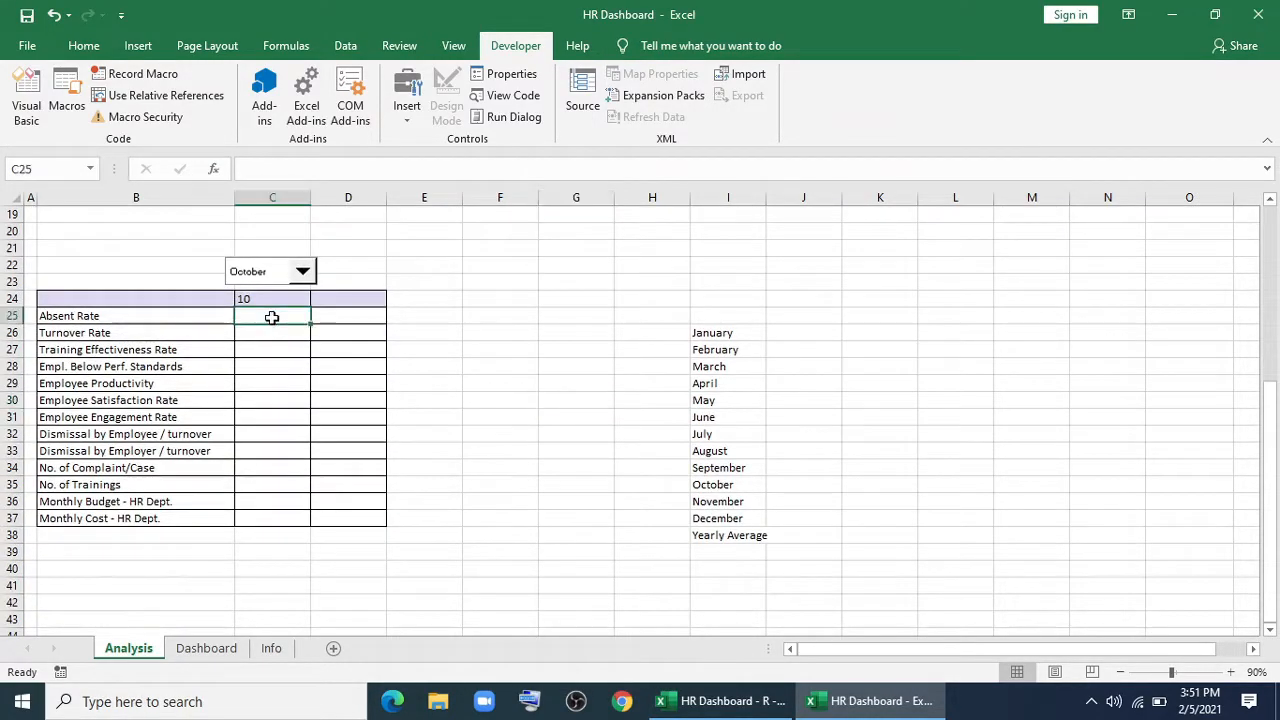
{"action": "type", "text": "=index"}
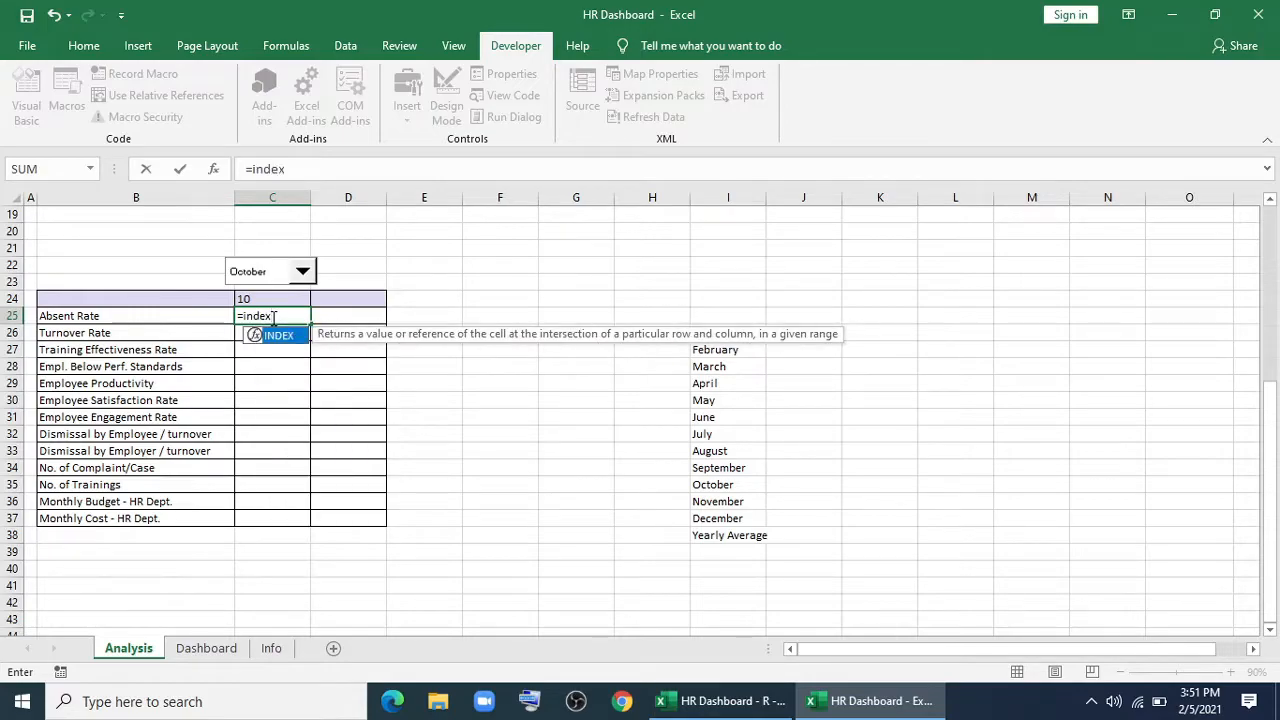
{"action": "key", "text": "Tab"}
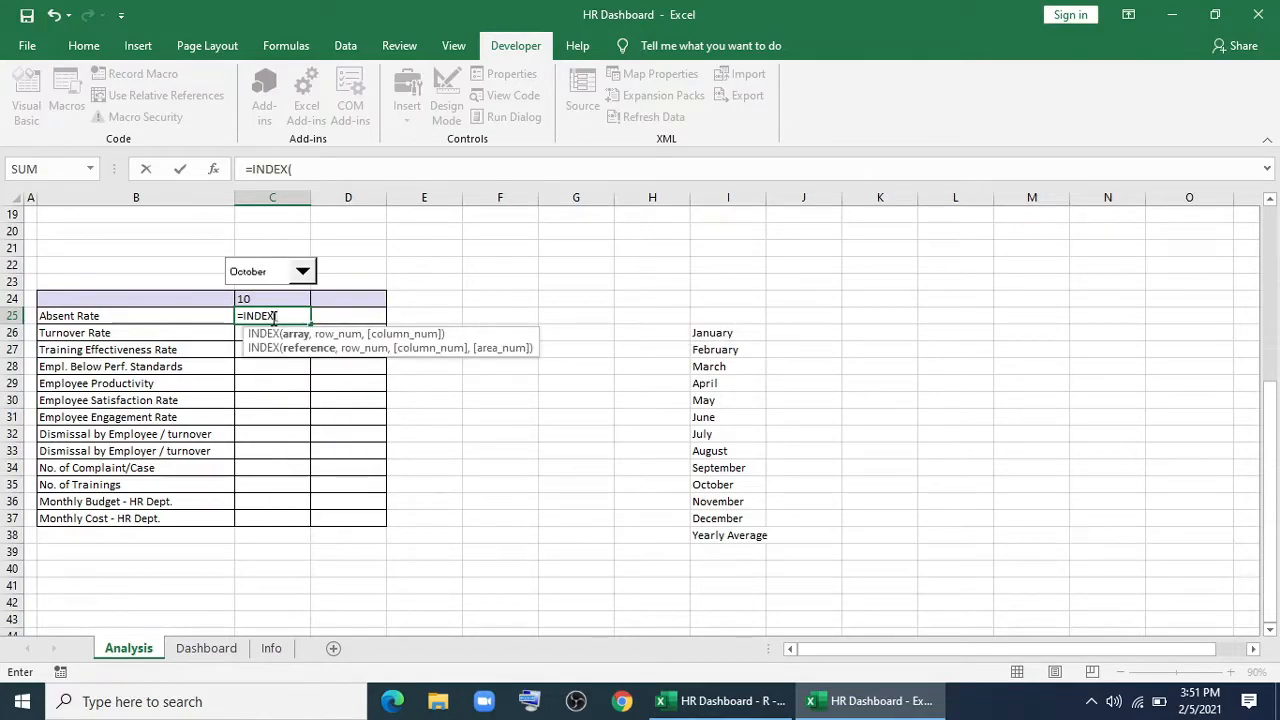
{"action": "scroll", "coordinate": [271, 317], "scroll_direction": "up", "scroll_amount": 6}
{"action": "left_click_drag", "start_coordinate": [272, 348], "coordinate": [1185, 562]}
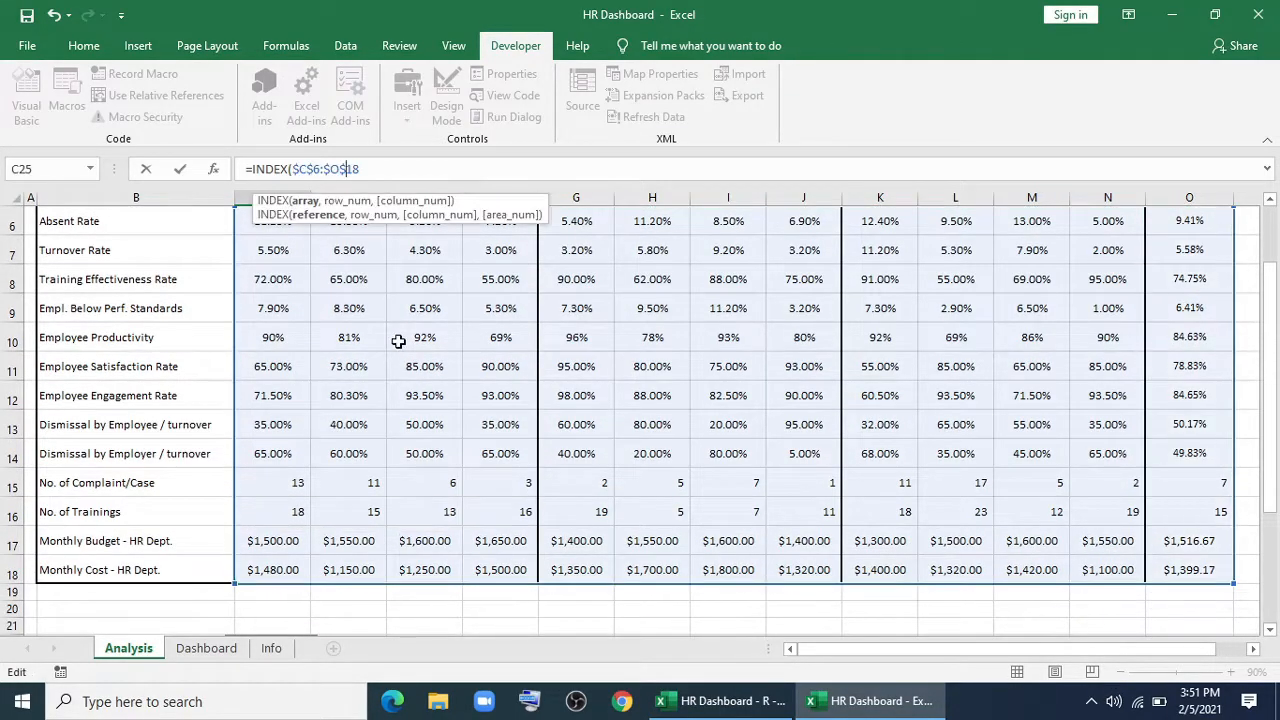
{"action": "key", "text": "F4"}
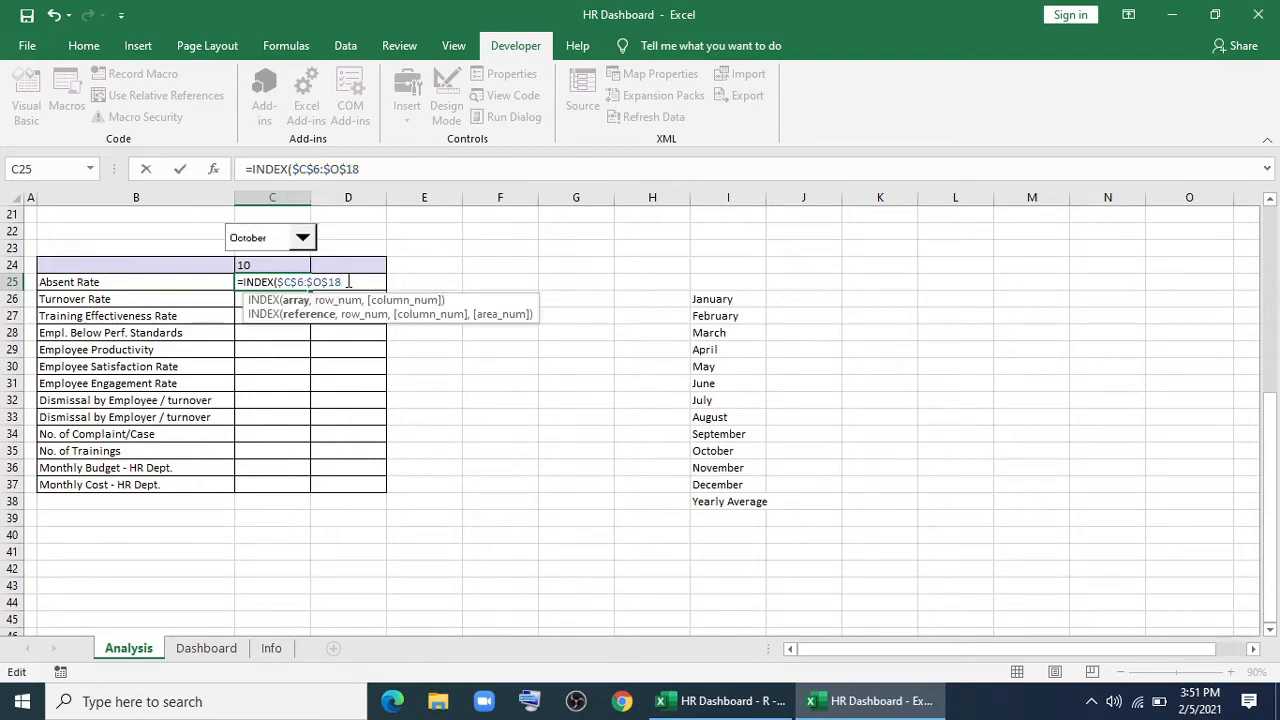
Add a MATCH function as the row argument of the INDEX formula in C25, with B25 as its lookup value.
{"action": "type", "text": ","}
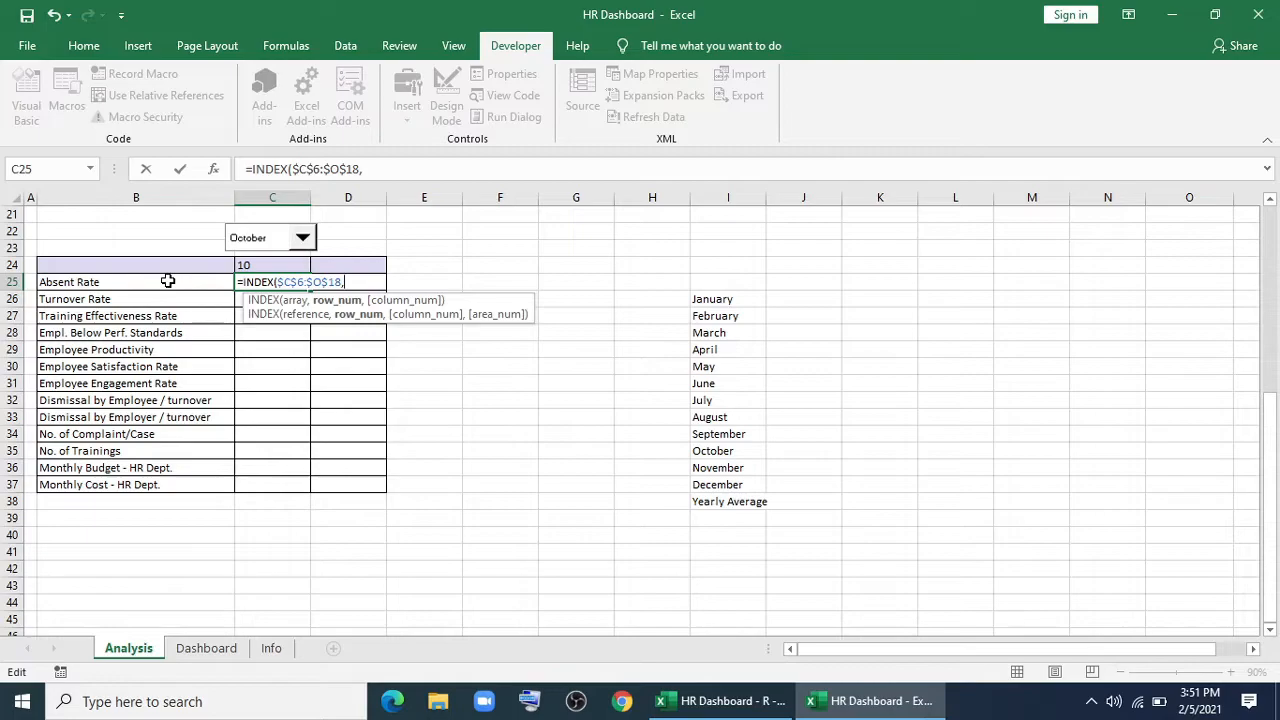
{"action": "type", "text": "m"}
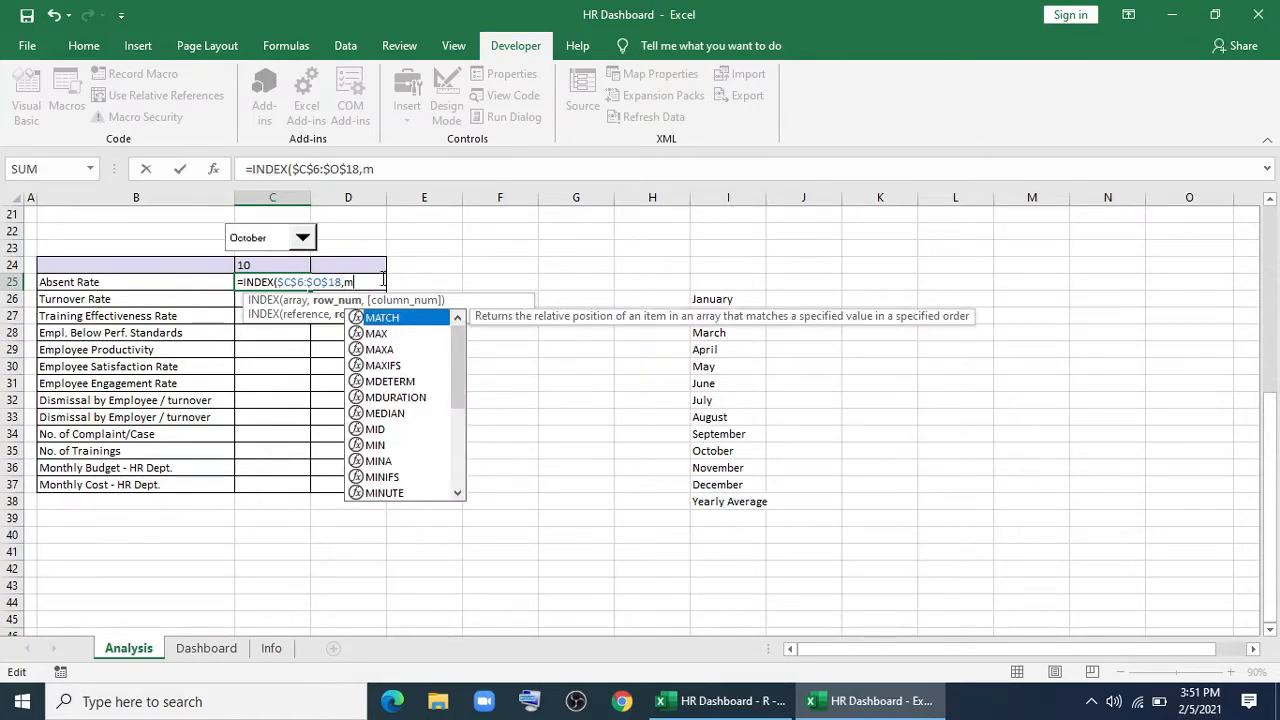
{"action": "key", "text": "Tab"}
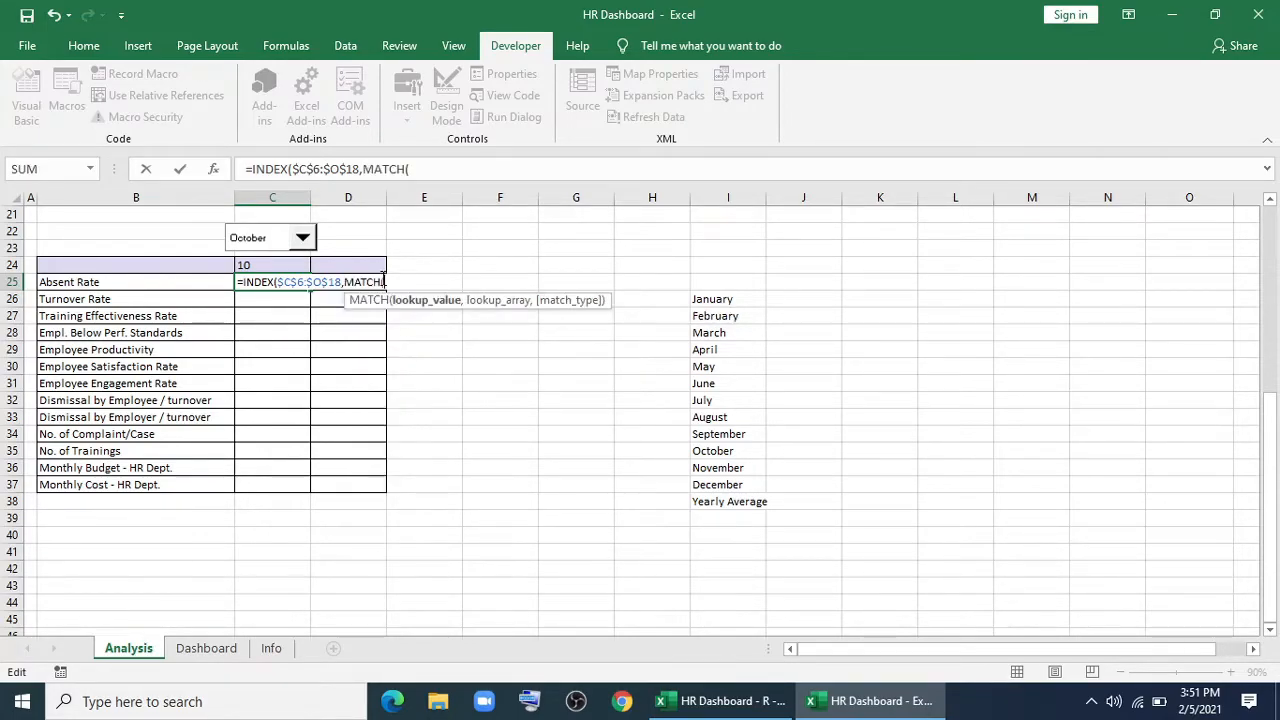
{"action": "left_click", "coordinate": [89, 281]}
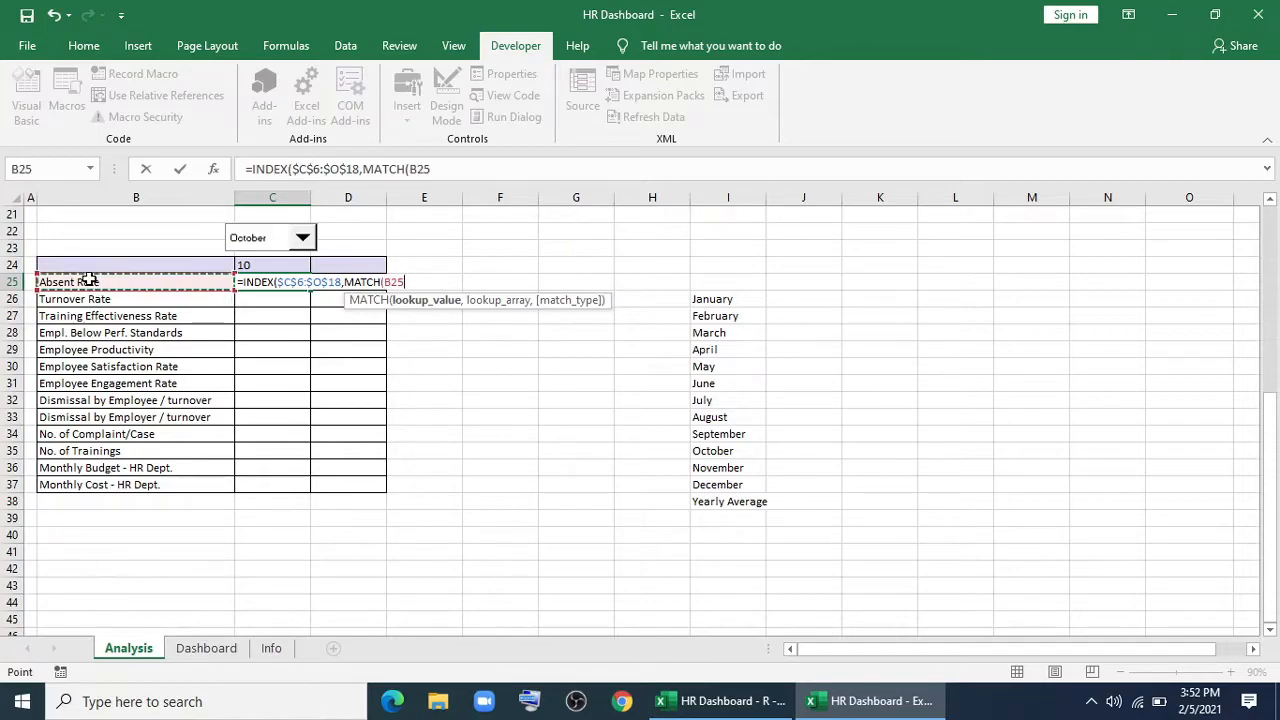
{"action": "type", "text": ","}
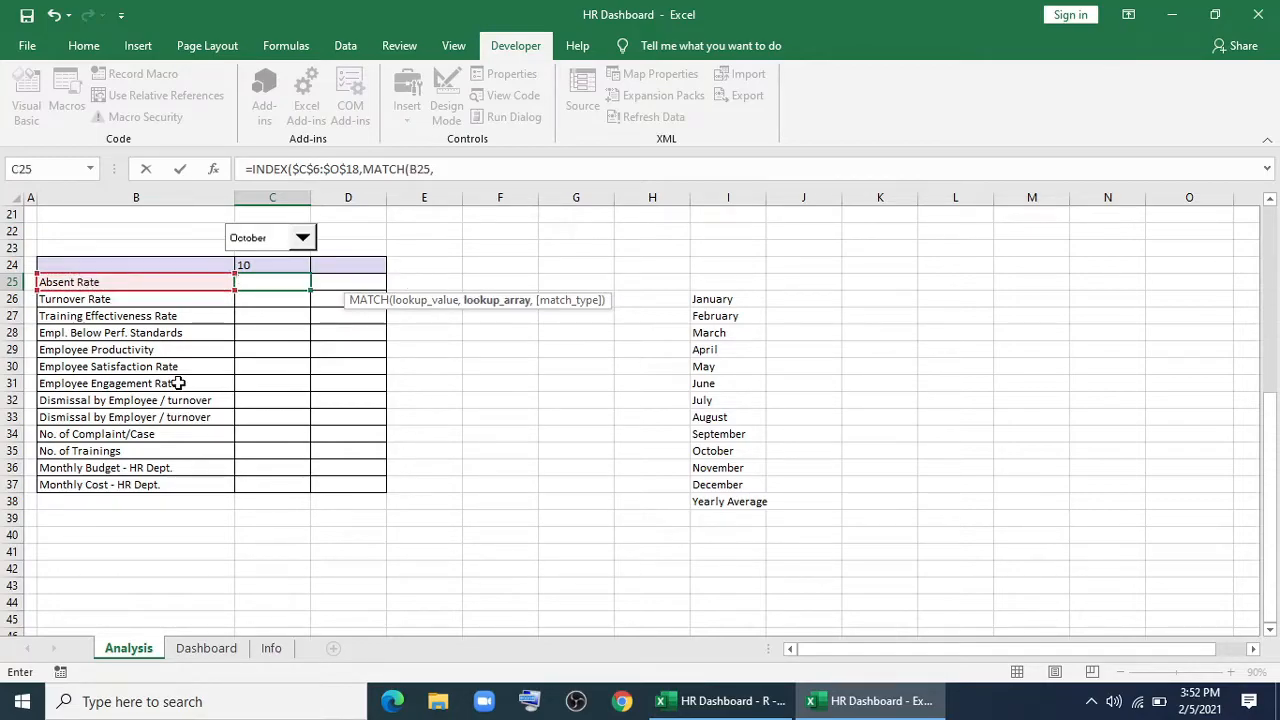
Complete the MATCH function with the absolute lookup range $B$6:$B$18 and match type 0 for an exact match.
{"action": "scroll", "coordinate": [178, 384], "scroll_direction": "up", "scroll_amount": 6}
{"action": "scroll", "coordinate": [178, 384], "scroll_direction": "up", "scroll_amount": 1}
{"action": "left_click_drag", "start_coordinate": [166, 349], "coordinate": [170, 570]}
{"action": "key", "text": "F4"}
{"action": "scroll", "coordinate": [446, 354], "scroll_direction": "down", "scroll_amount": 5}
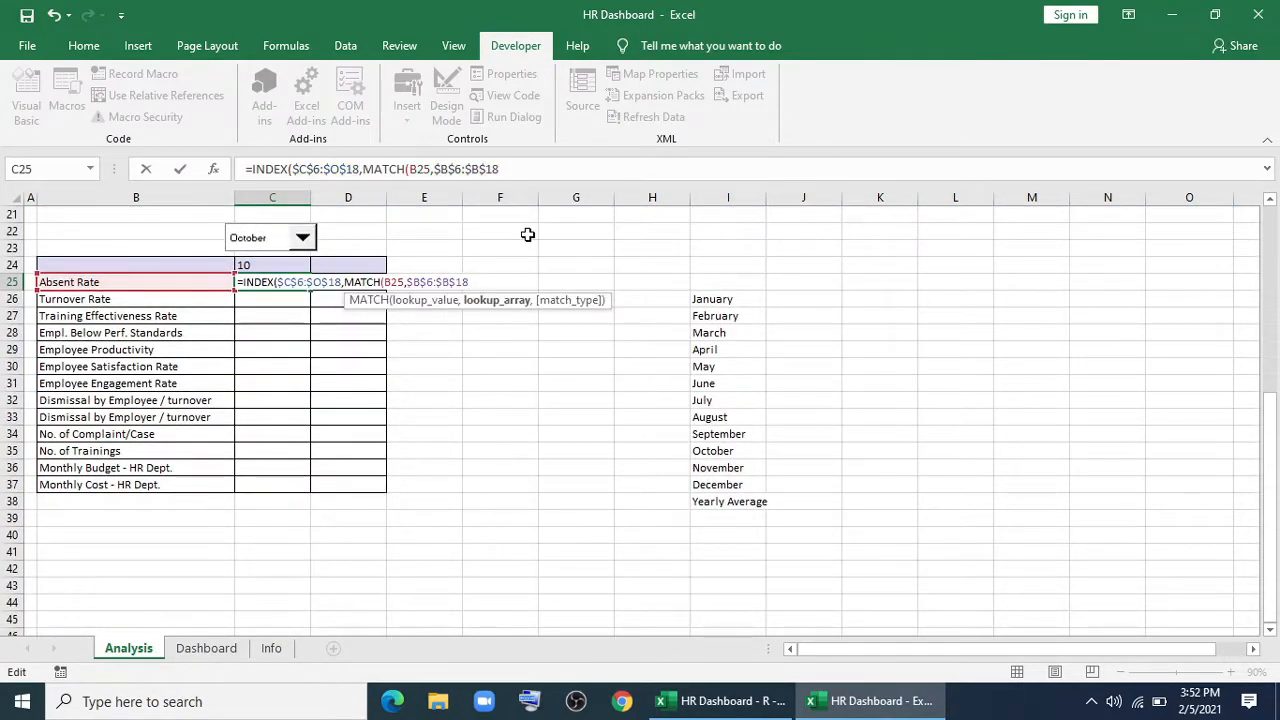
{"action": "type", "text": ","}
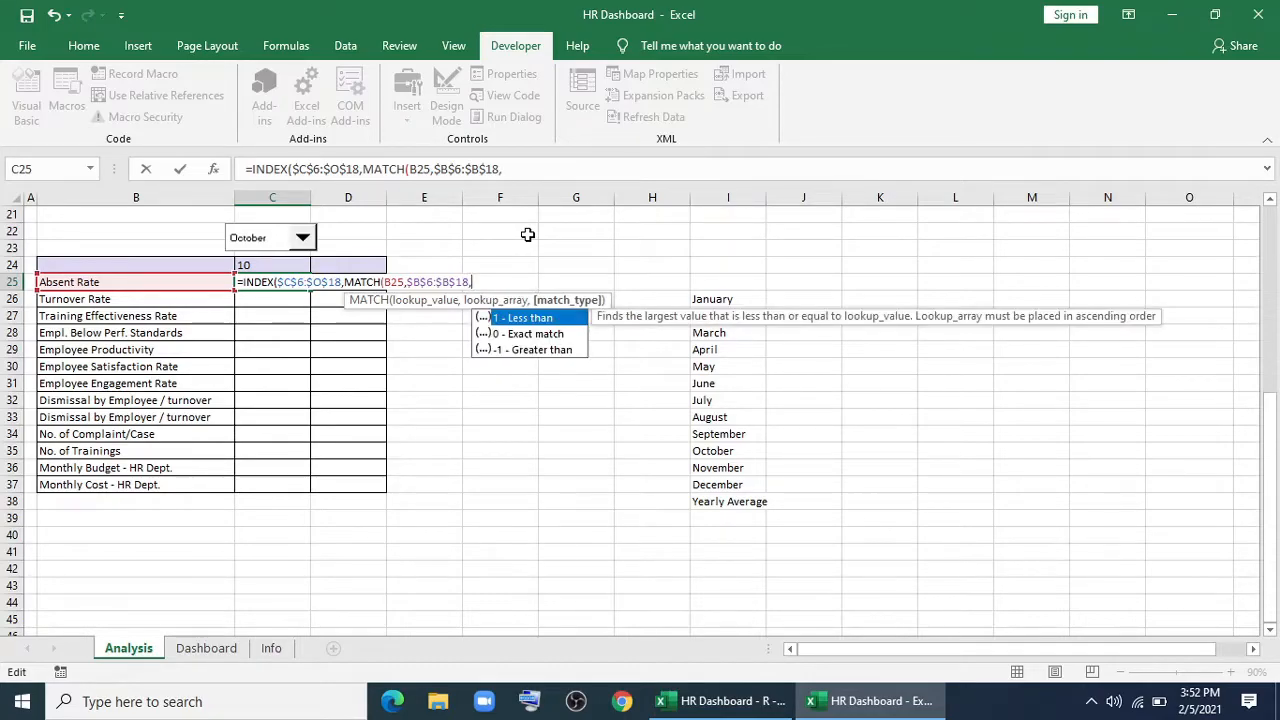
{"action": "key", "text": "Down"}
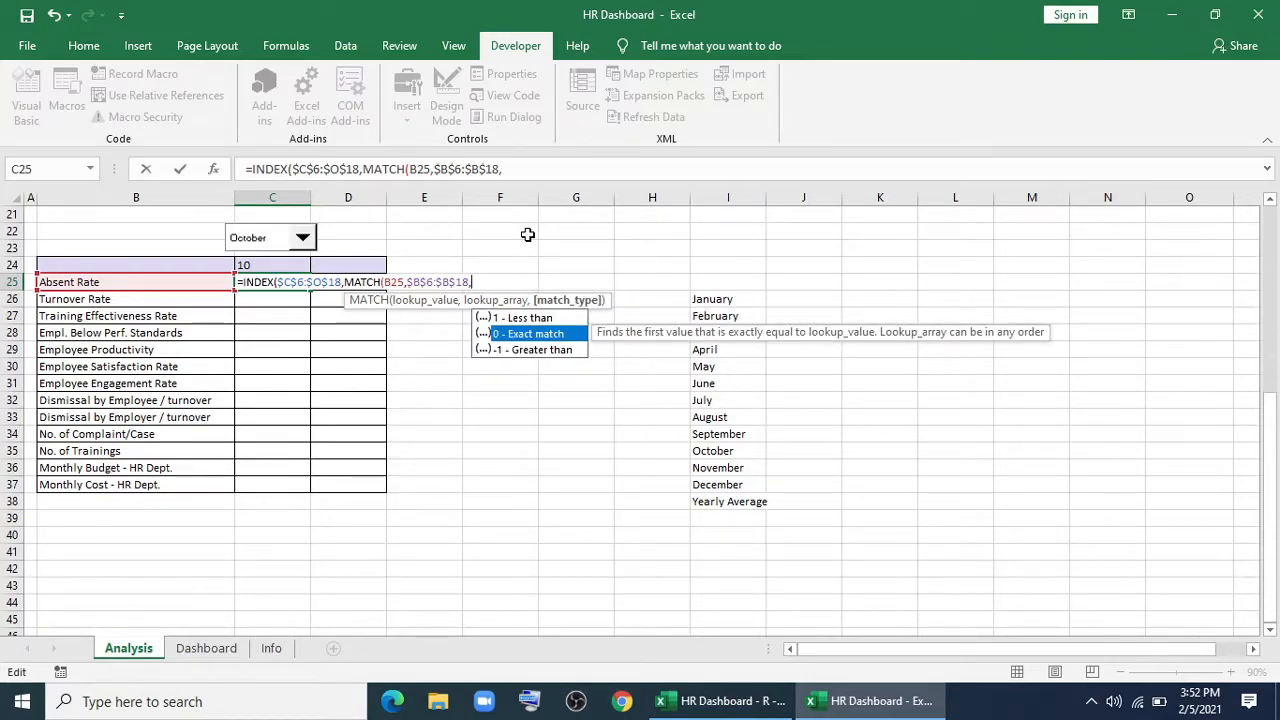
{"action": "key", "text": "Tab"}
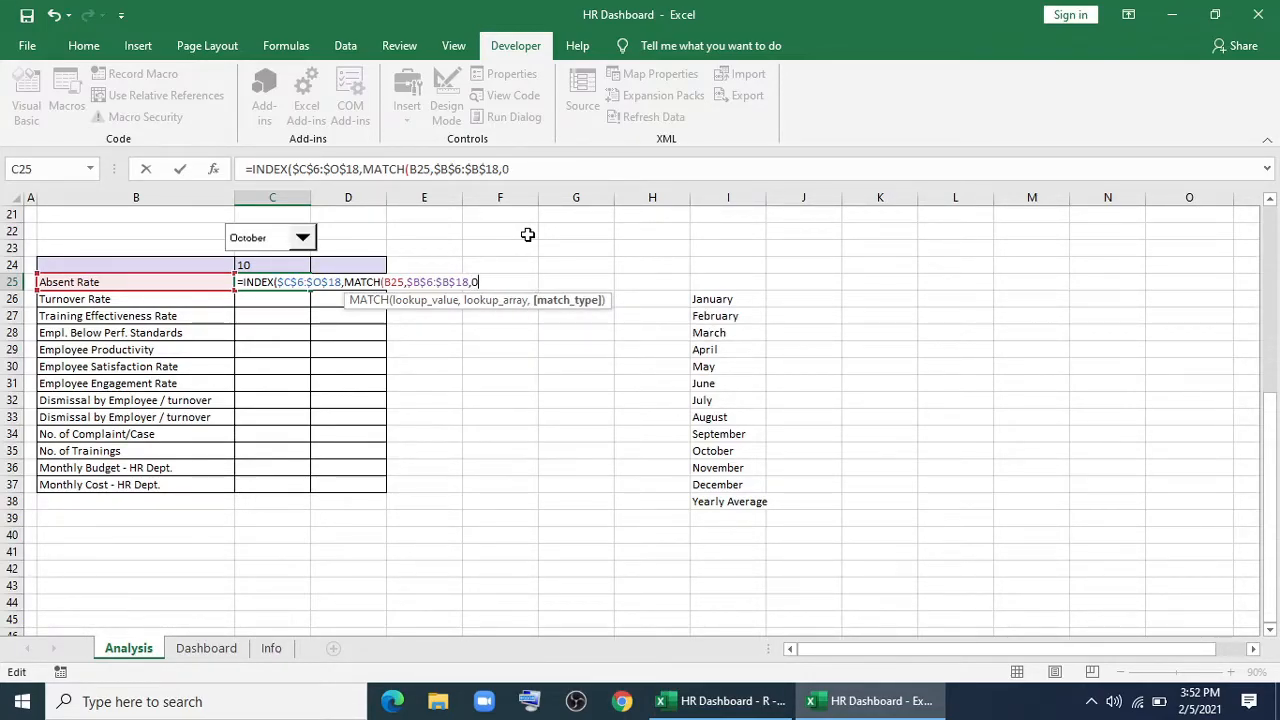
{"action": "type", "text": "),"}
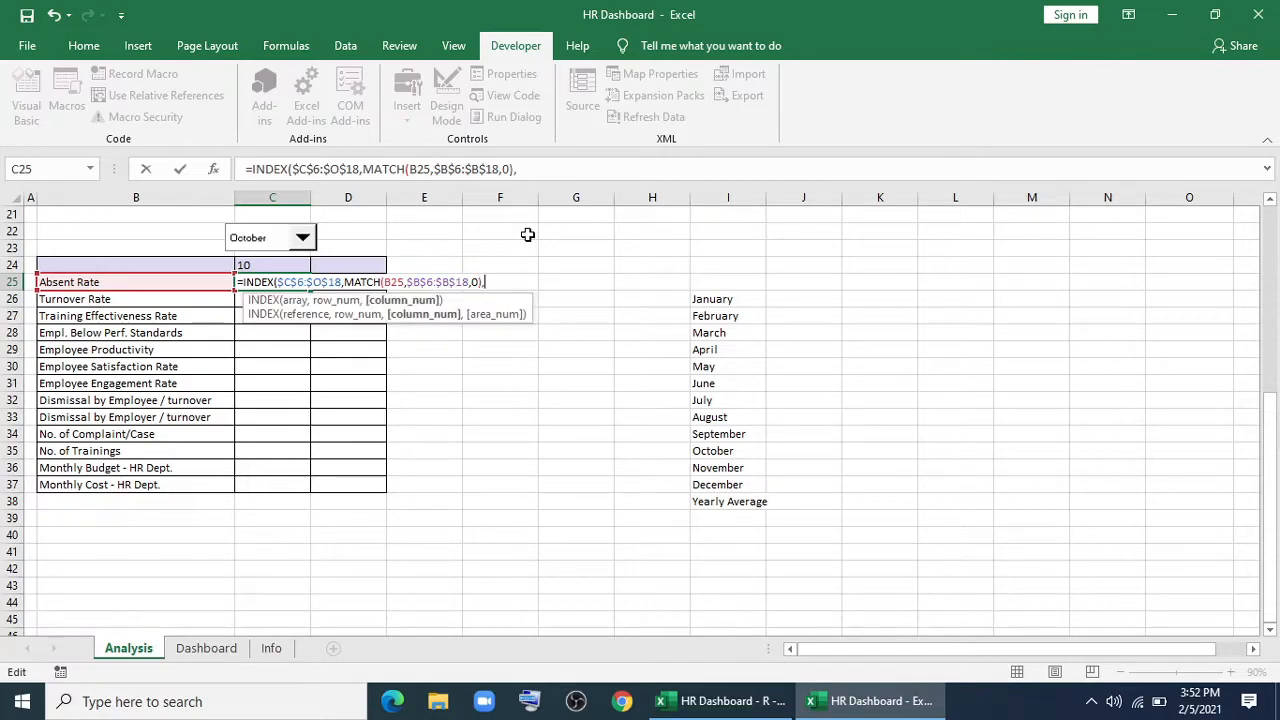
Use the absolute reference $C$24 as the INDEX column argument and finish the formula in C25.
{"action": "left_click", "coordinate": [292, 265]}
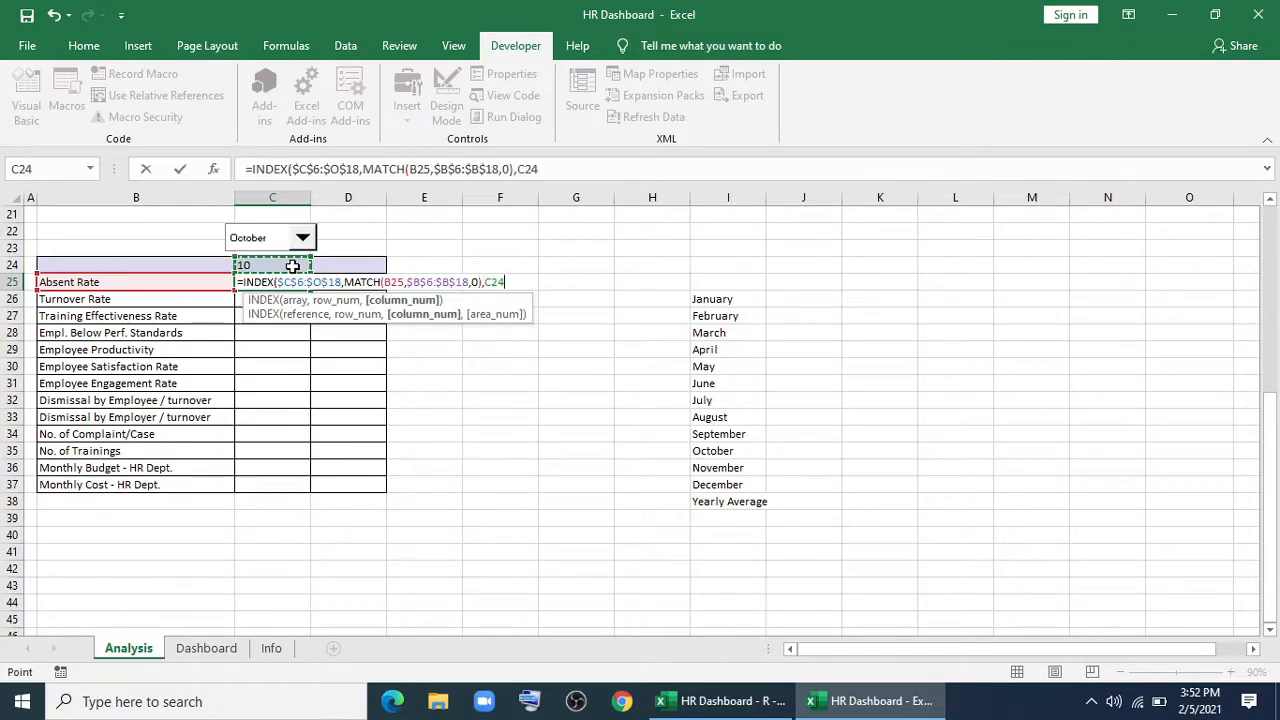
{"action": "key", "text": "F4"}
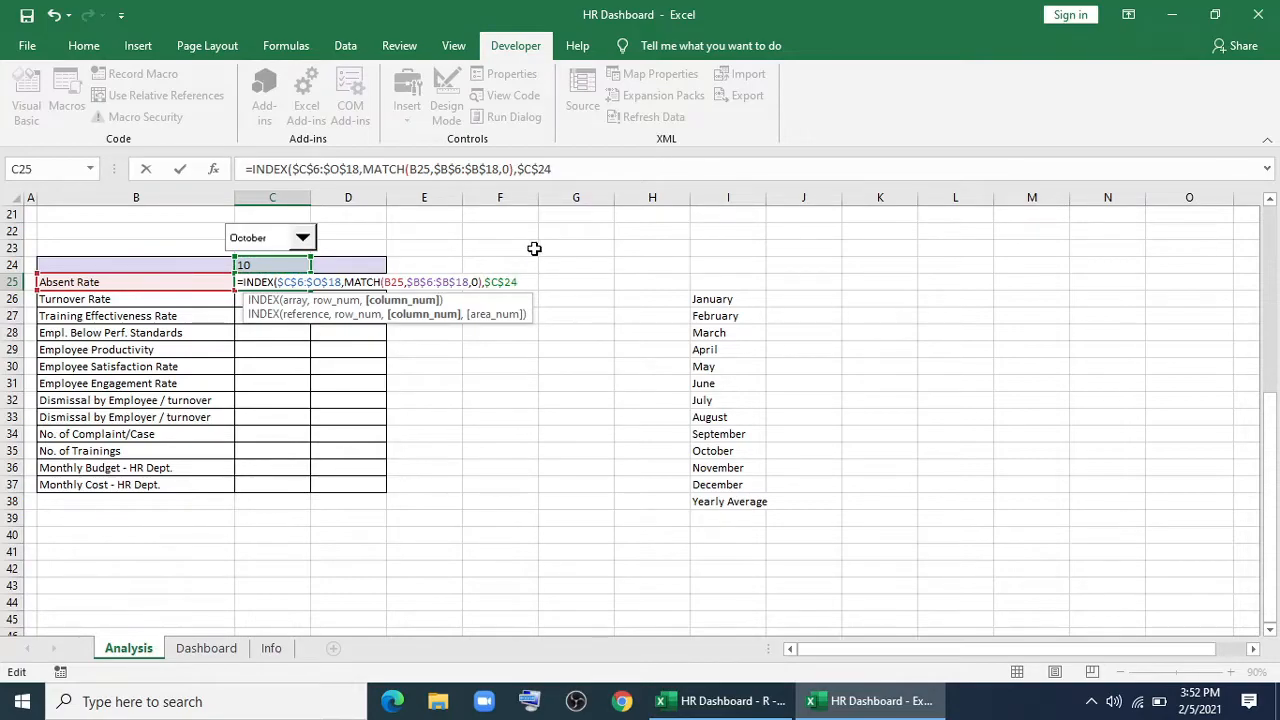
{"action": "type", "text": ")"}
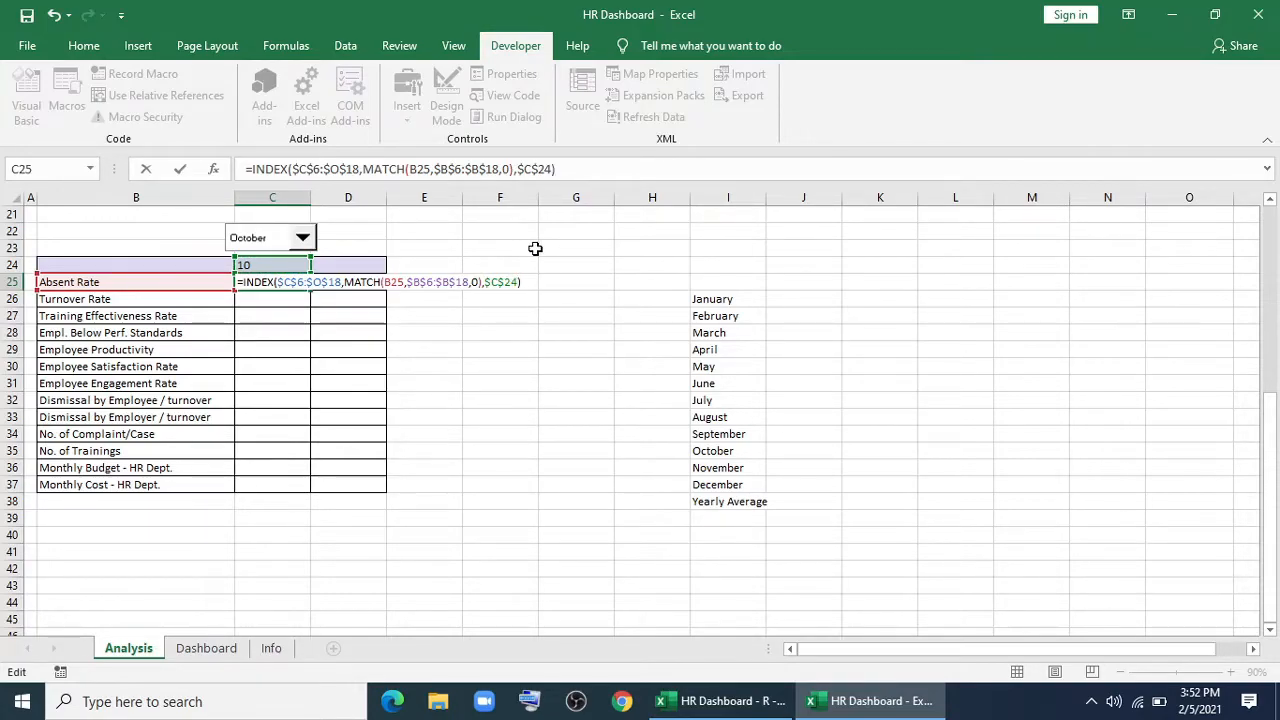
{"action": "key", "text": "Return"}
Select January in the combo box and check the Absent Rate result in C25 against source cell C6.
{"action": "scroll", "coordinate": [418, 383], "scroll_direction": "up", "scroll_amount": 1}
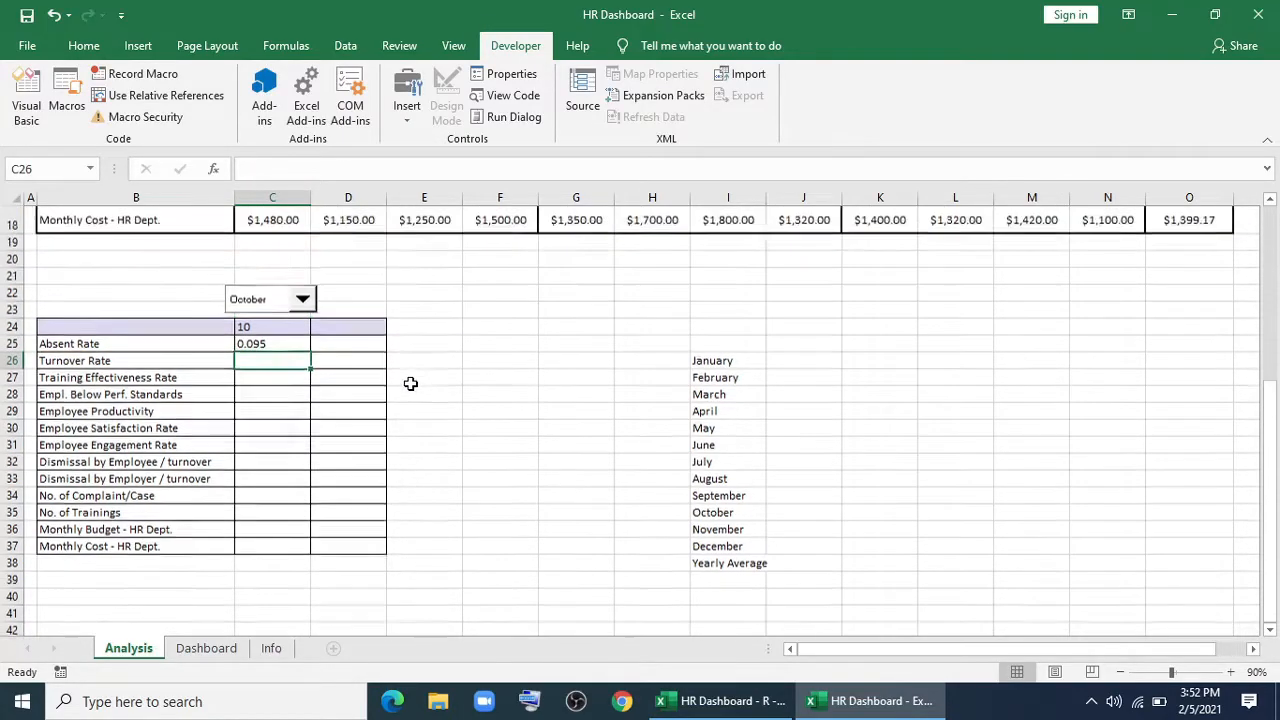
{"action": "left_click", "coordinate": [307, 303]}
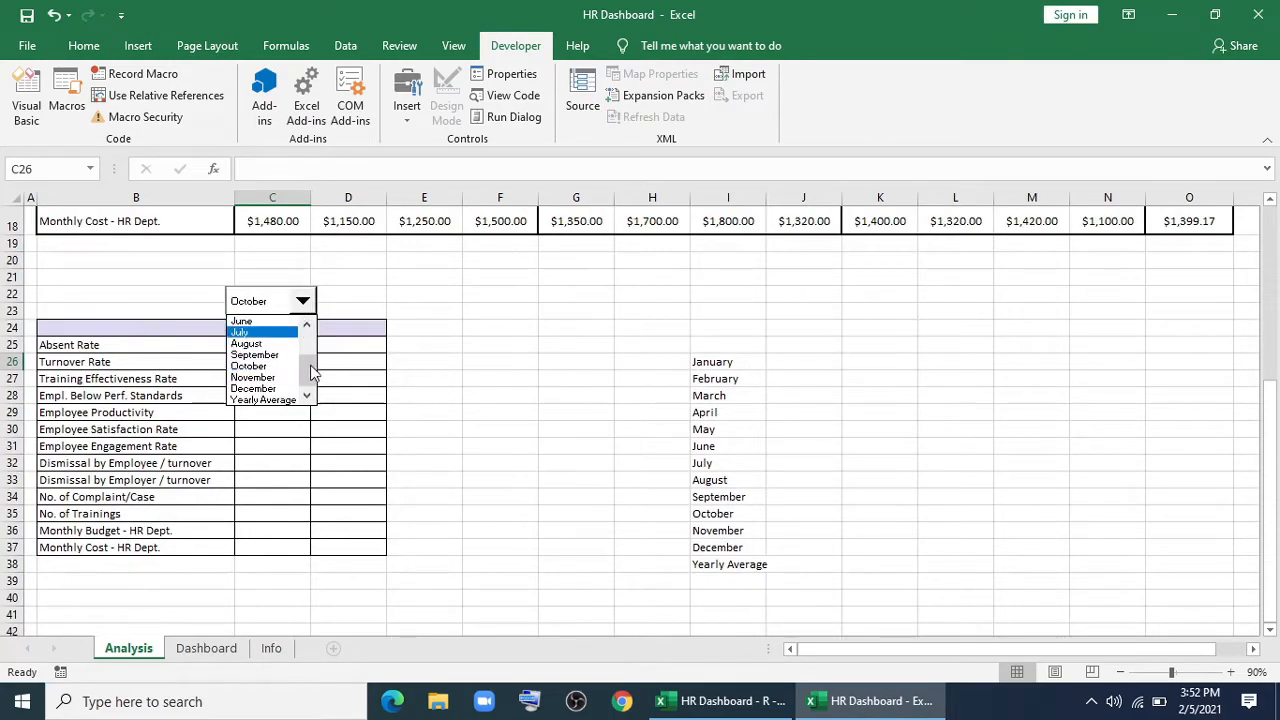
{"action": "left_click_drag", "start_coordinate": [311, 369], "coordinate": [311, 341]}
{"action": "left_click", "coordinate": [260, 321]}
{"action": "left_click", "coordinate": [276, 345]}
{"action": "left_click", "coordinate": [486, 416]}
{"action": "scroll", "coordinate": [344, 470], "scroll_direction": "down", "scroll_amount": 2}
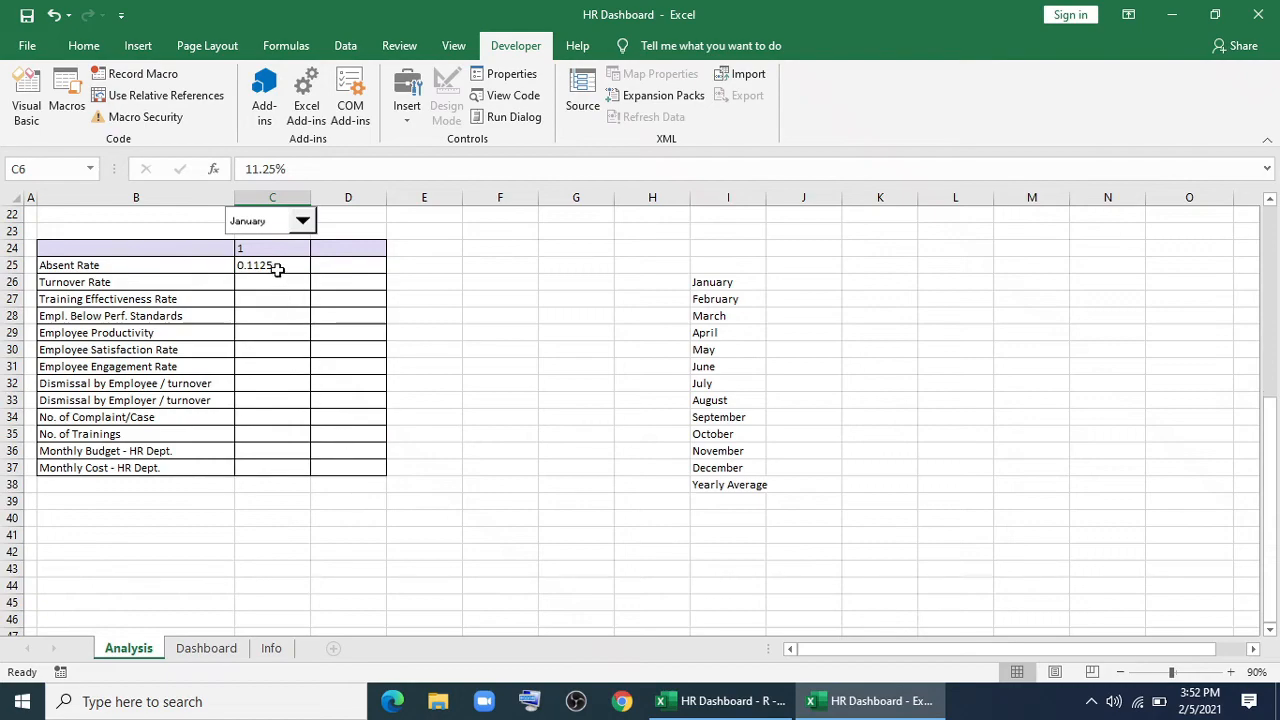
Fill the INDEX/MATCH formula from C25 down through C37.
{"action": "left_click", "coordinate": [277, 268]}
{"action": "left_click_drag", "start_coordinate": [311, 273], "coordinate": [307, 471]}
{"action": "scroll", "coordinate": [400, 430], "scroll_direction": "up", "scroll_amount": 1}
Format C25:C33 as percentages and apply comma style to the budget and cost values in C36:C37.
{"action": "left_click_drag", "start_coordinate": [272, 316], "coordinate": [279, 450]}
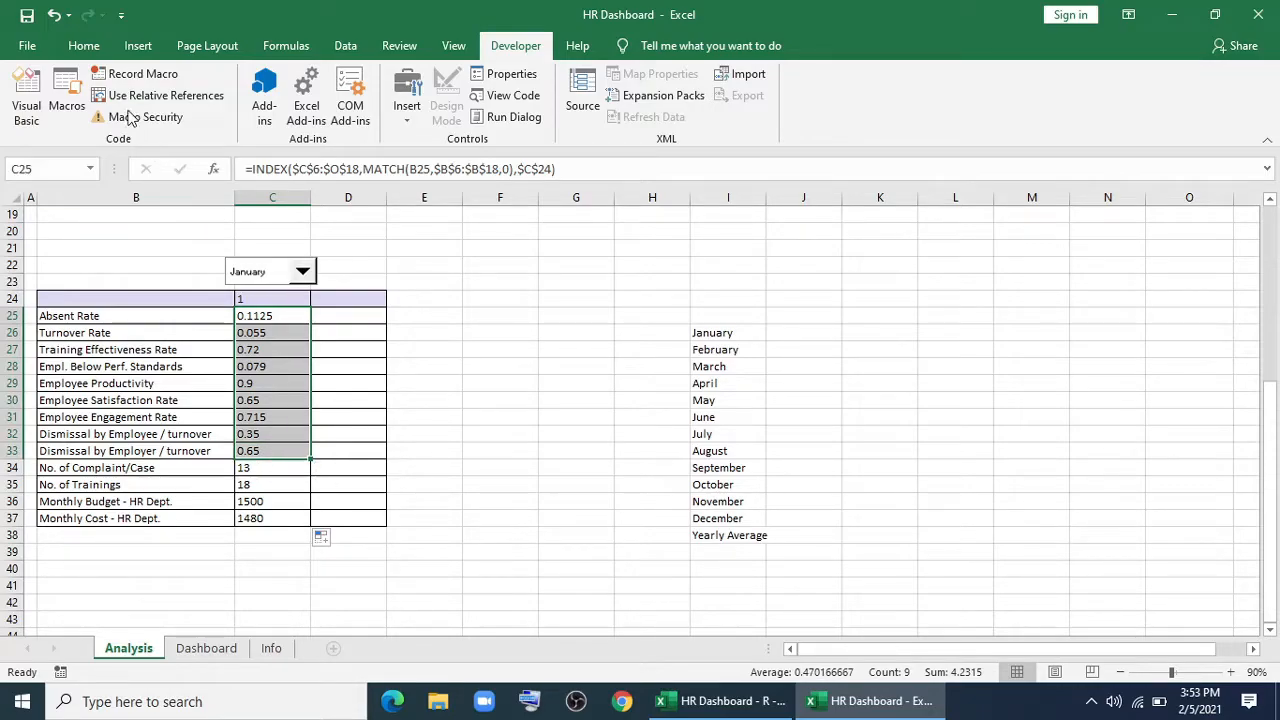
{"action": "left_click", "coordinate": [84, 45]}
{"action": "left_click", "coordinate": [660, 115]}
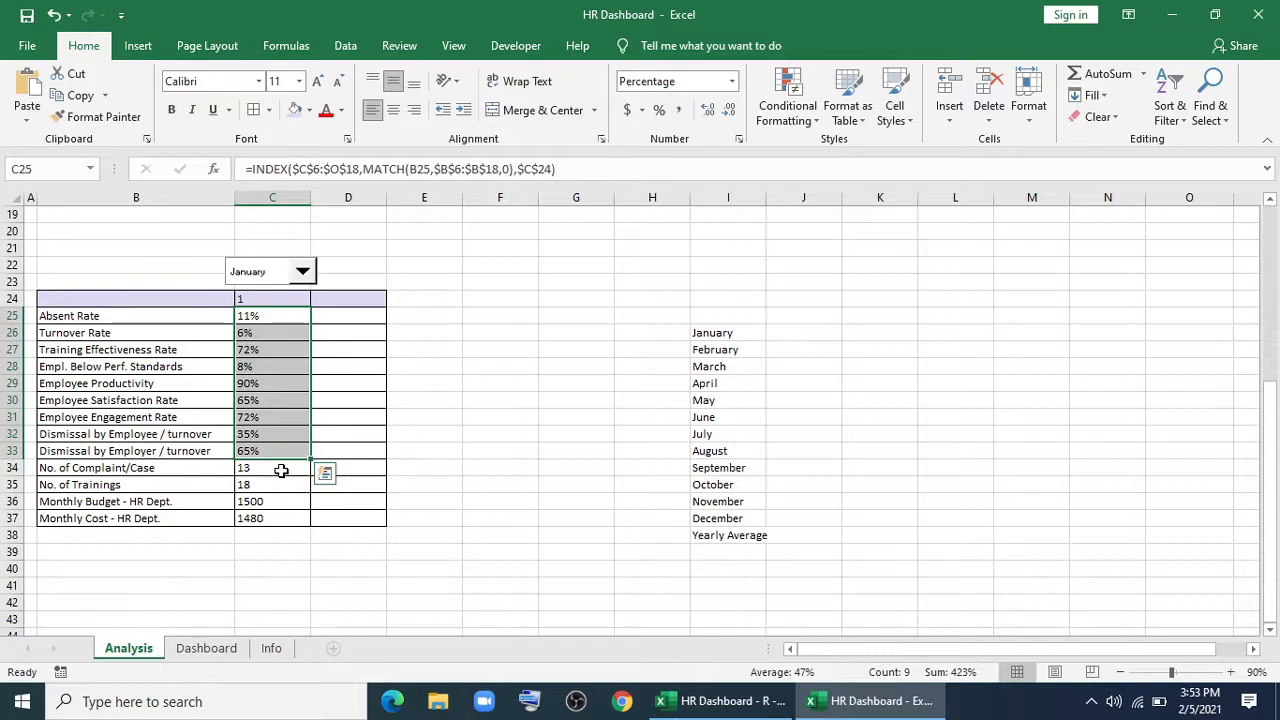
{"action": "left_click_drag", "start_coordinate": [281, 501], "coordinate": [283, 517]}
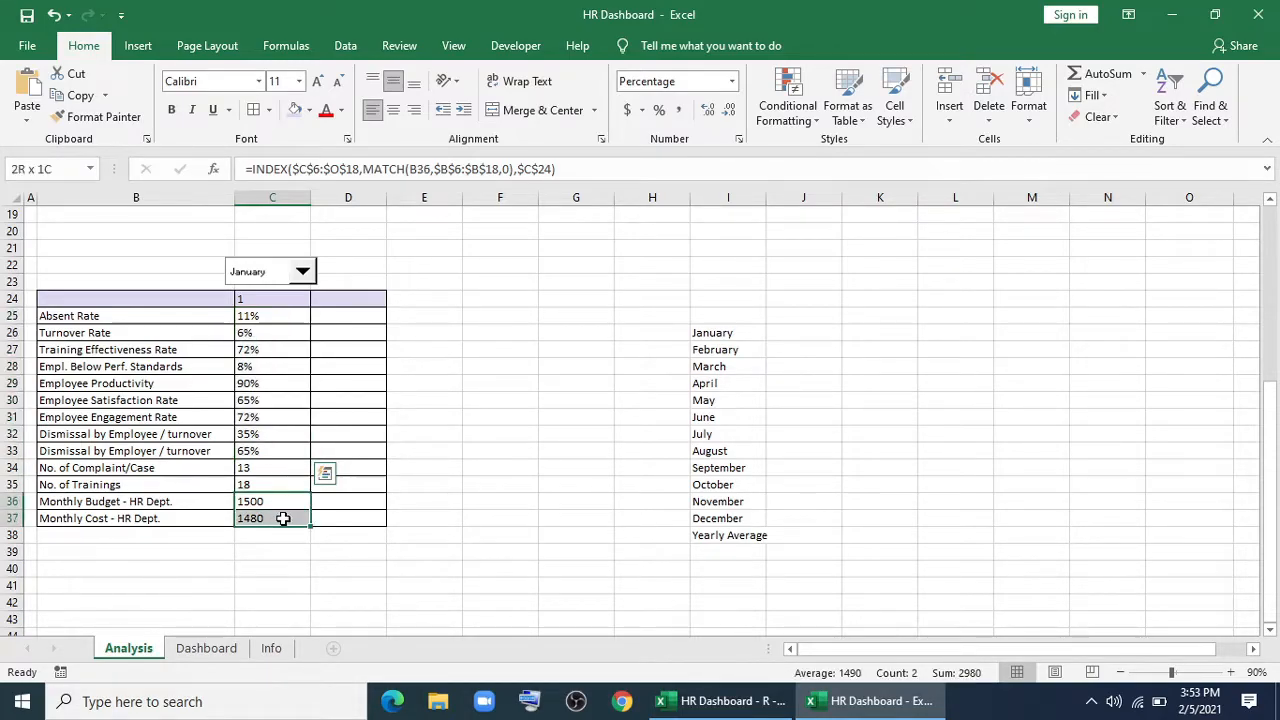
{"action": "left_click", "coordinate": [680, 112]}
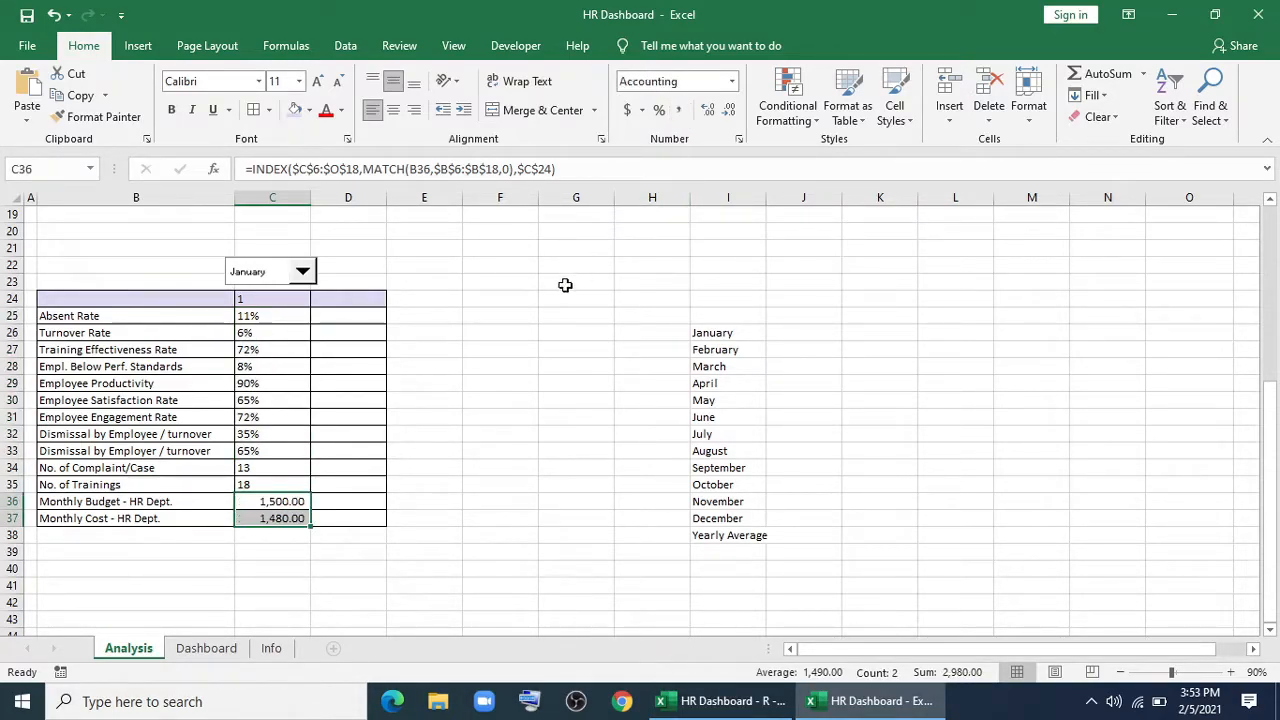
{"action": "left_click", "coordinate": [515, 463]}
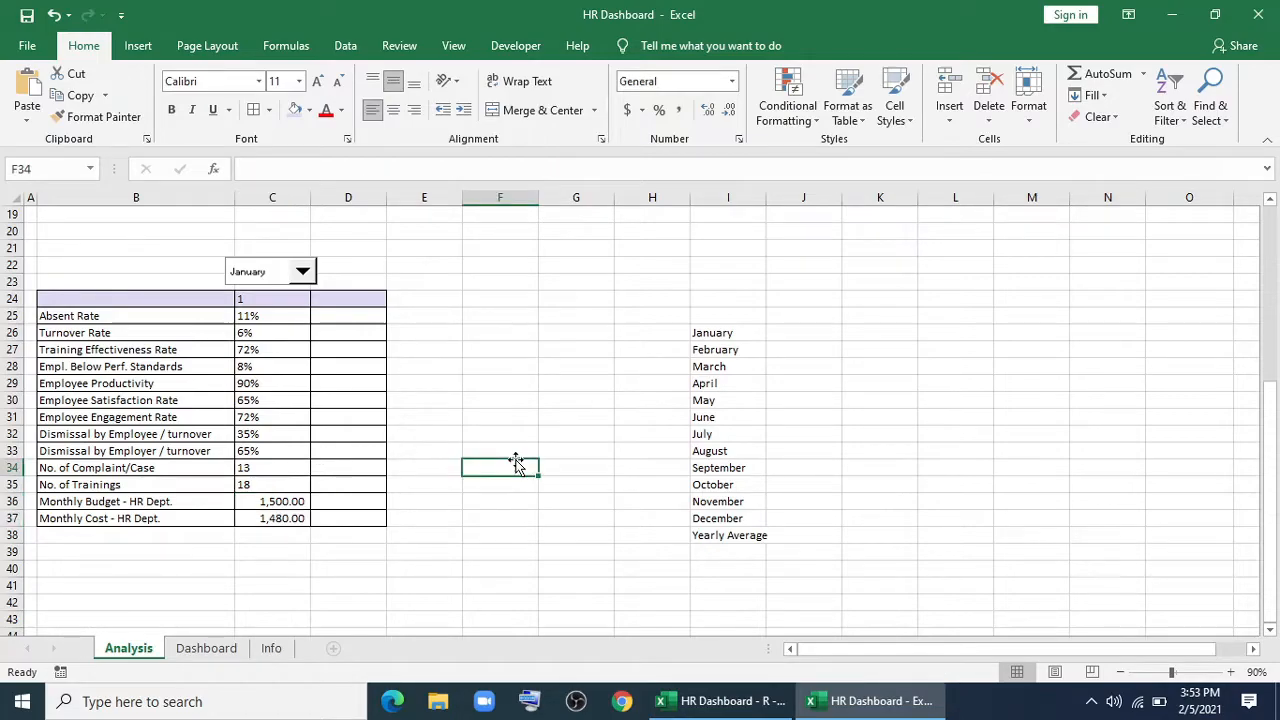
Enter the formula =MAX(C6:O6)*1.1 in D25.
{"action": "left_click", "coordinate": [339, 314]}
{"action": "type", "text": "=max"}
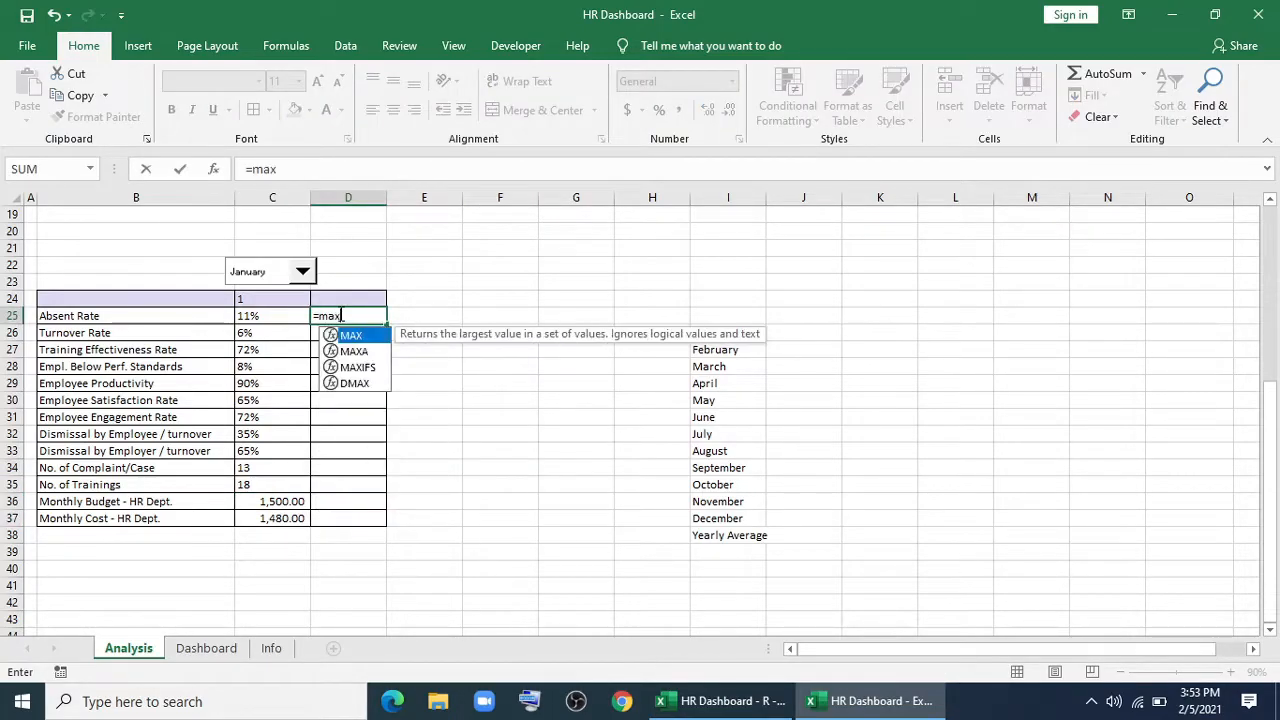
{"action": "key", "text": "Tab"}
{"action": "scroll", "coordinate": [272, 314], "scroll_direction": "up", "scroll_amount": 6}
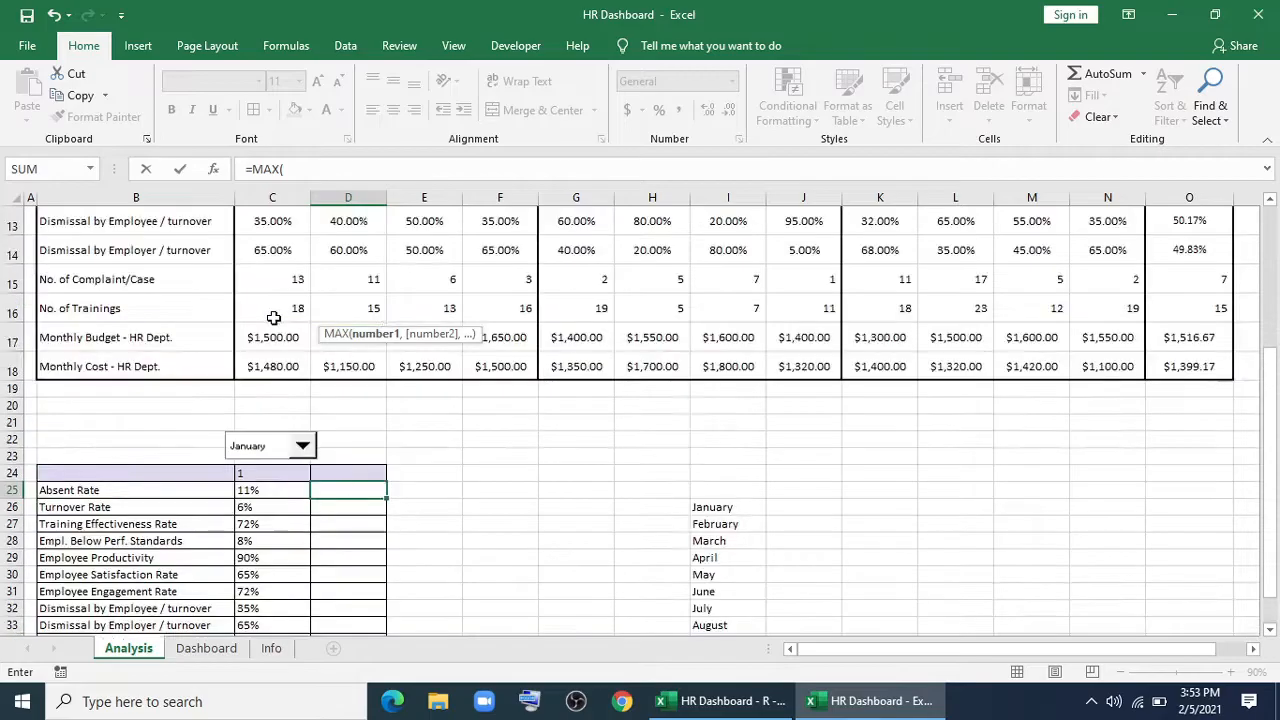
{"action": "left_click_drag", "start_coordinate": [271, 347], "coordinate": [1066, 347]}
{"action": "type", "text": ")*1.1"}
{"action": "key", "text": "Return"}
Fill the MAX formula from D25 down through D37.
{"action": "scroll", "coordinate": [509, 394], "scroll_direction": "down", "scroll_amount": 3}
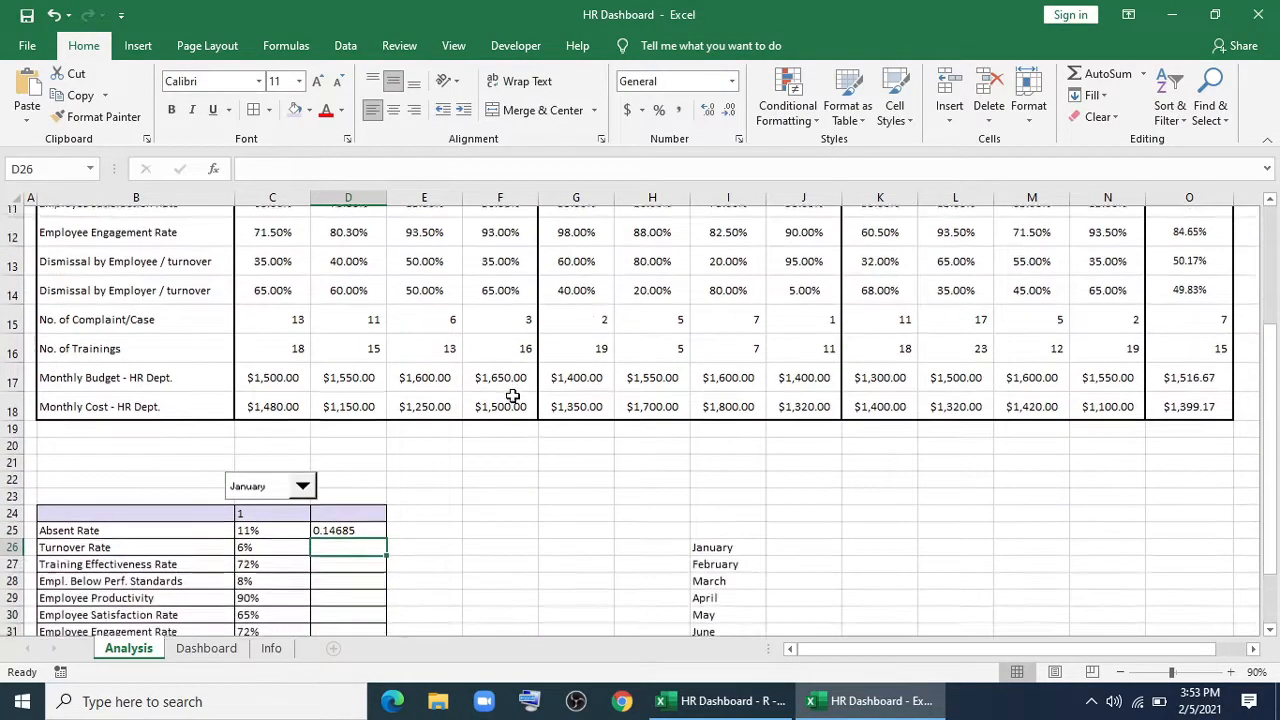
{"action": "left_click", "coordinate": [357, 345]}
{"action": "left_click_drag", "start_coordinate": [391, 349], "coordinate": [391, 550]}
Format D25:D33 as percentages and apply comma style to D36:D37.
{"action": "left_click_drag", "start_coordinate": [346, 345], "coordinate": [354, 481]}
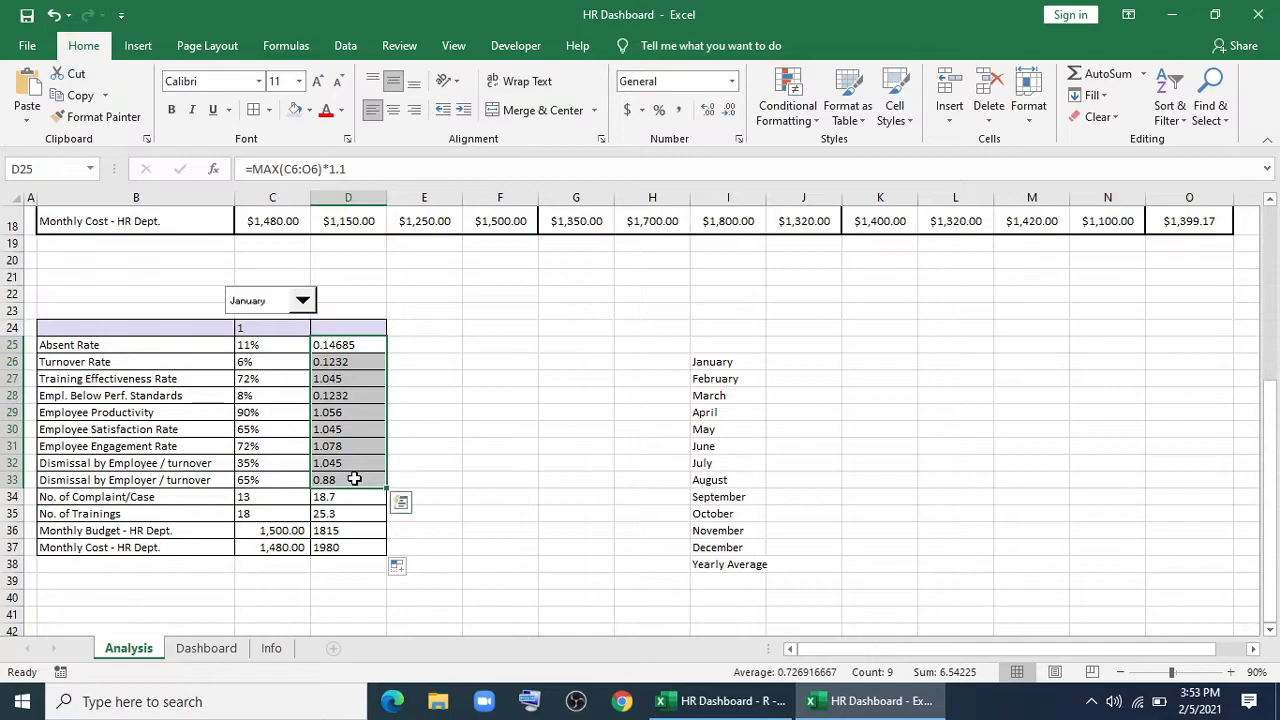
{"action": "left_click", "coordinate": [659, 110]}
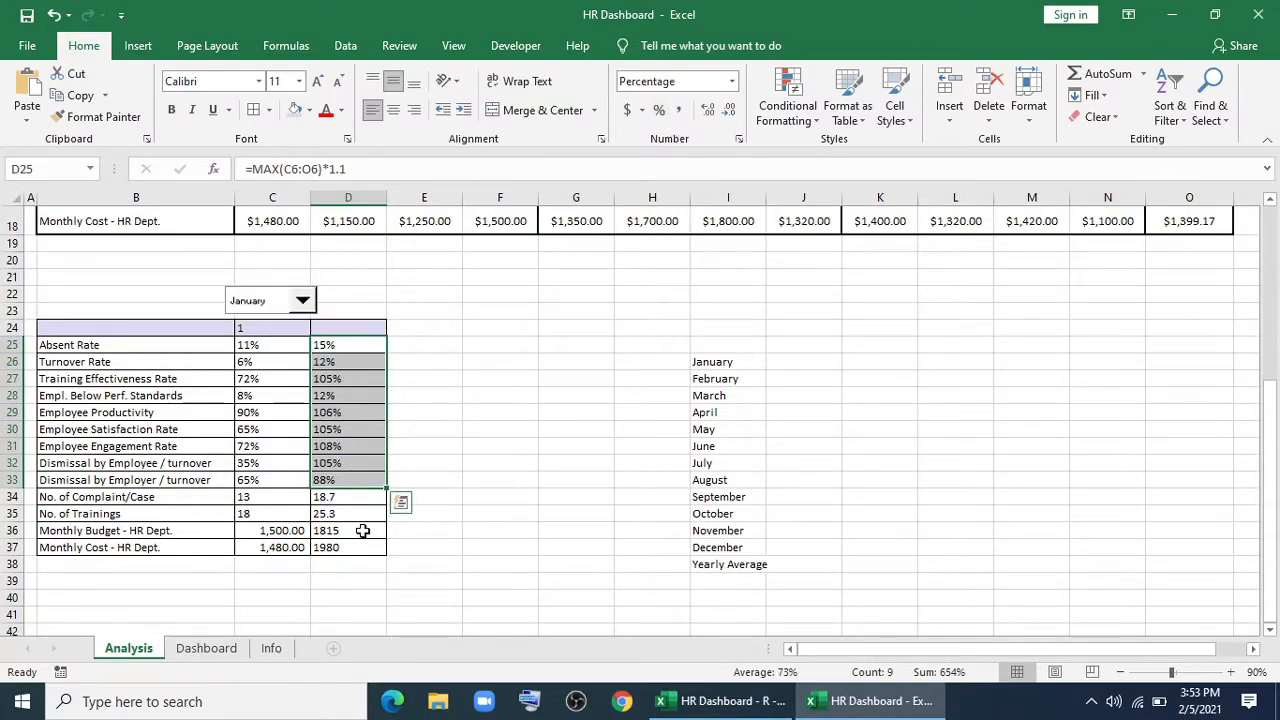
{"action": "left_click_drag", "start_coordinate": [362, 531], "coordinate": [362, 547]}
{"action": "left_click", "coordinate": [684, 110]}
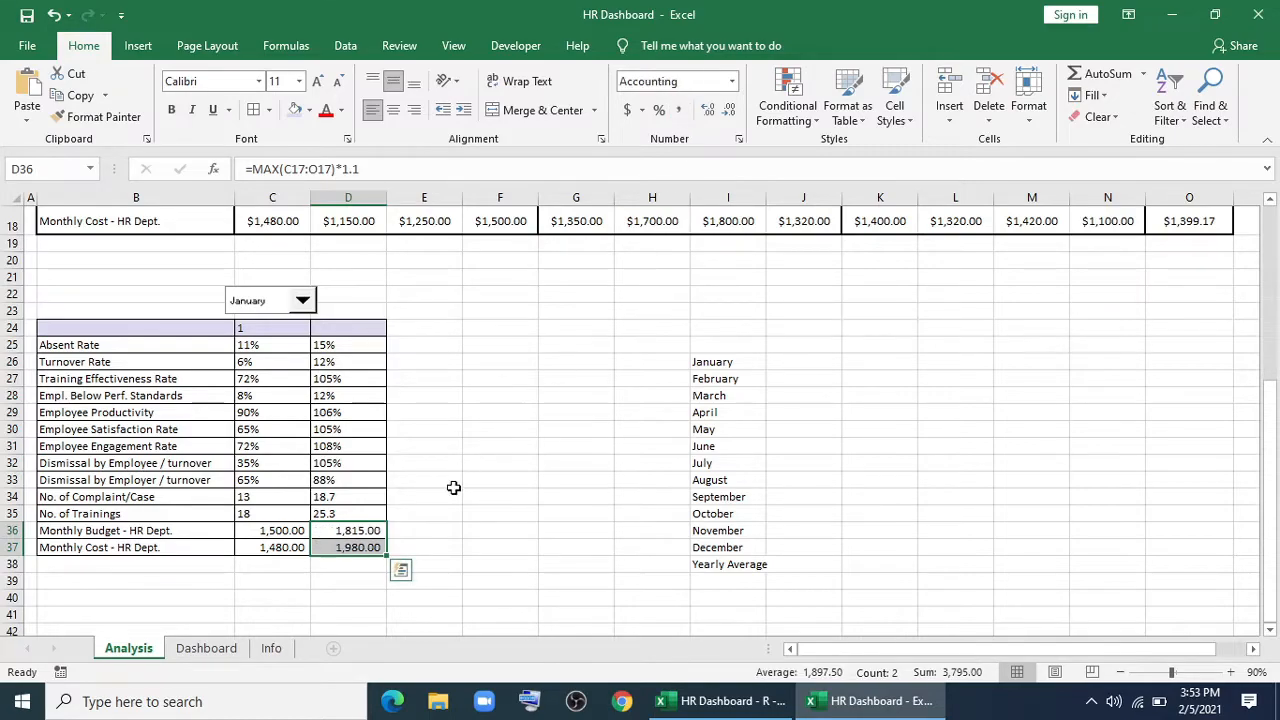
Replace the maximums for Employee Satisfaction Rate in D30 and Employee Engagement Rate in D31 with 100%.
{"action": "left_click", "coordinate": [332, 428]}
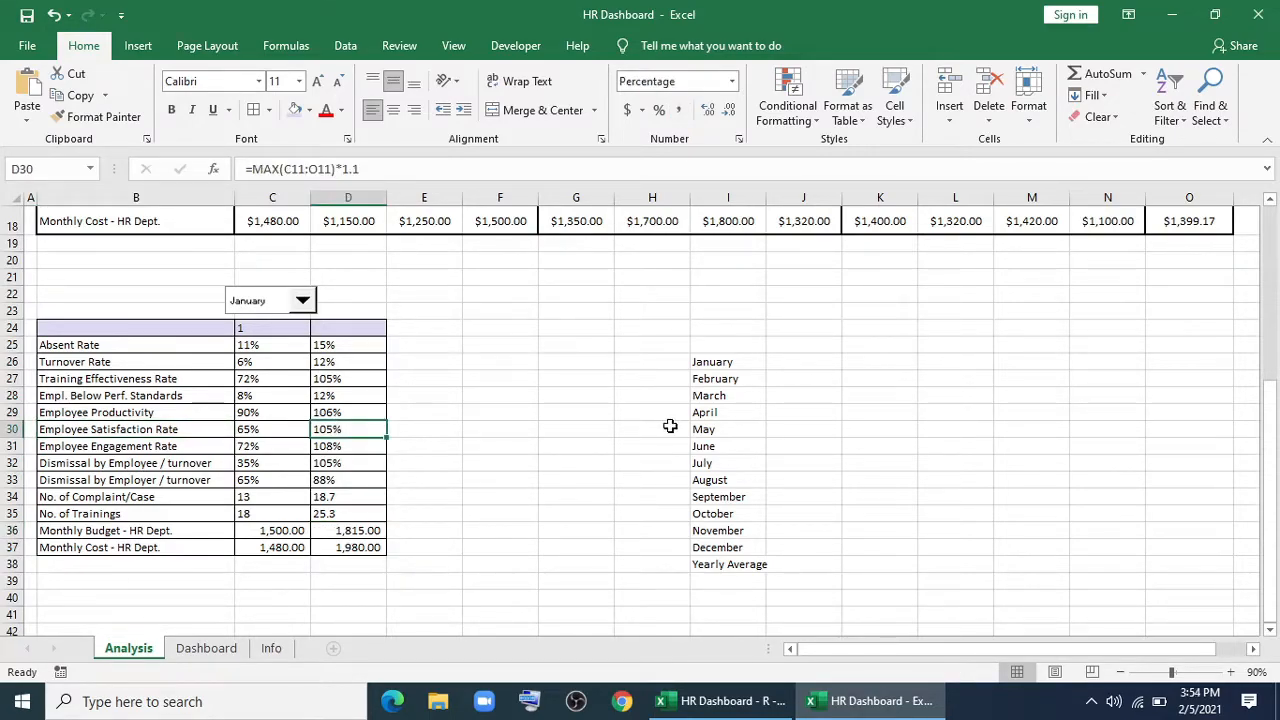
{"action": "type", "text": "1"}
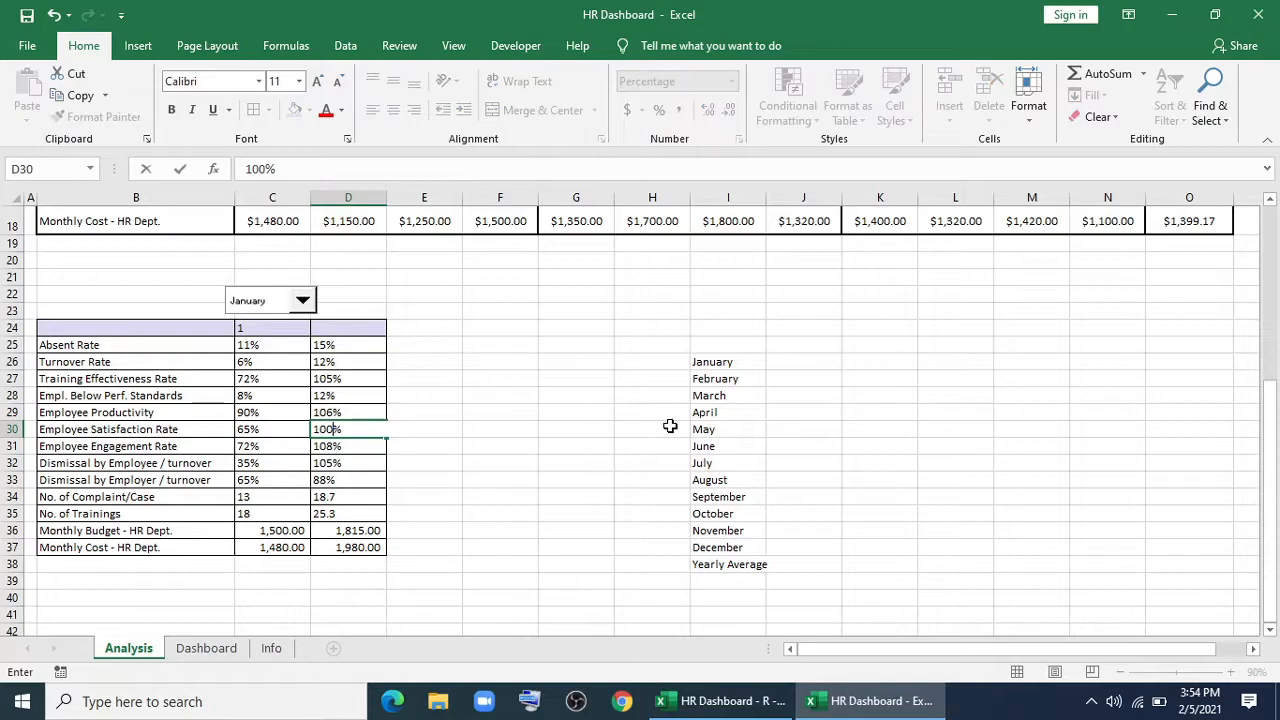
{"action": "key", "text": "Return"}
{"action": "type", "text": "100"}
{"action": "key", "text": "Return"}
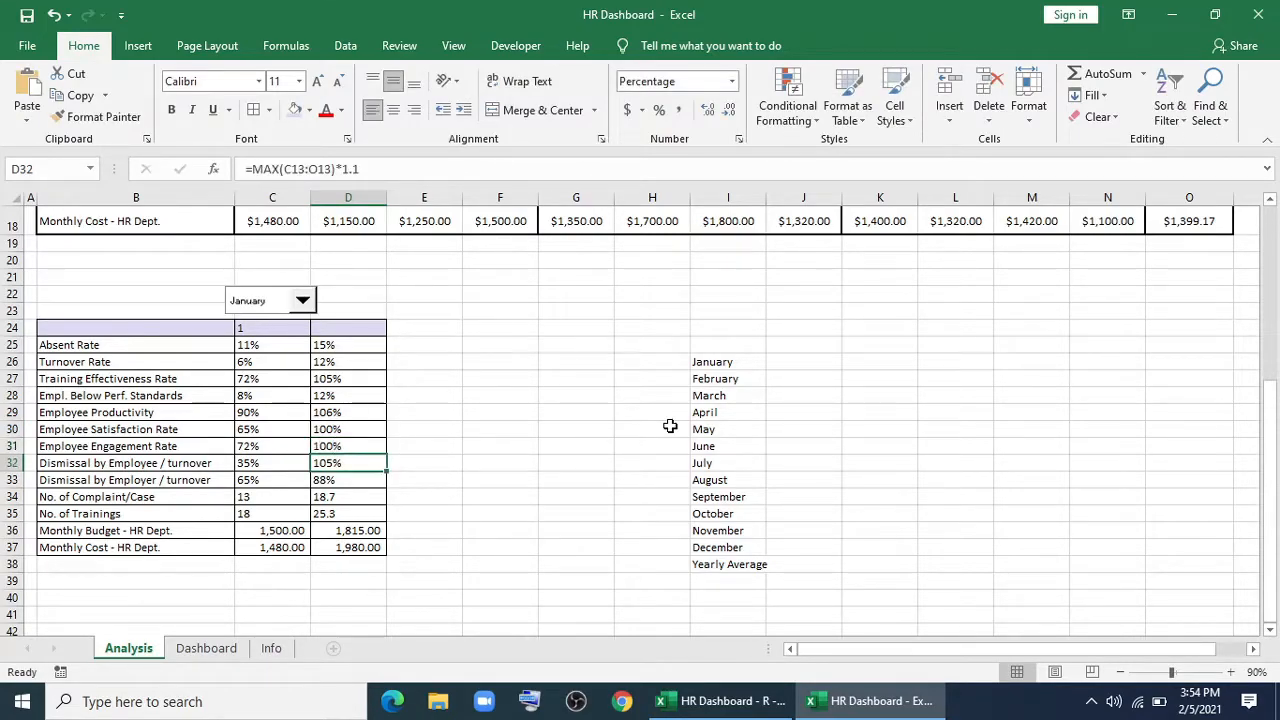
{"action": "left_click", "coordinate": [566, 434]}
Insert a doughnut chart from the Absent Rate row, B25:D25.
{"action": "left_click_drag", "start_coordinate": [97, 342], "coordinate": [371, 342]}
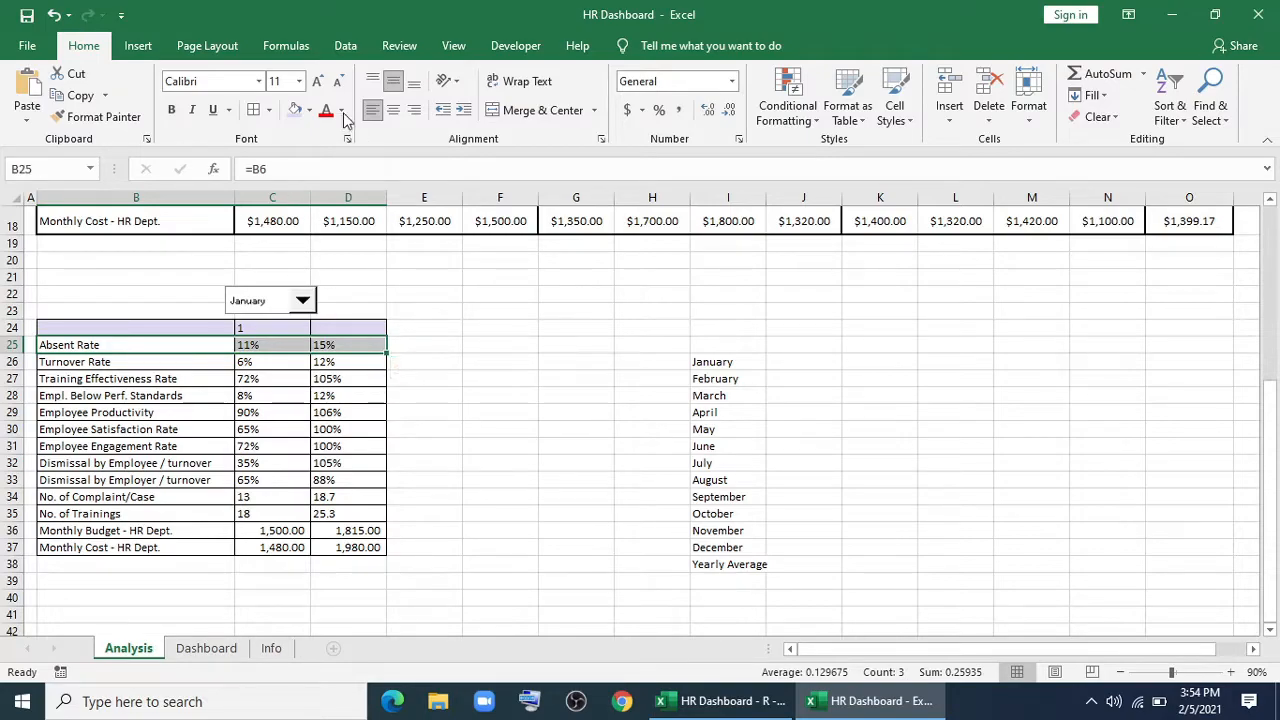
{"action": "left_click", "coordinate": [138, 46]}
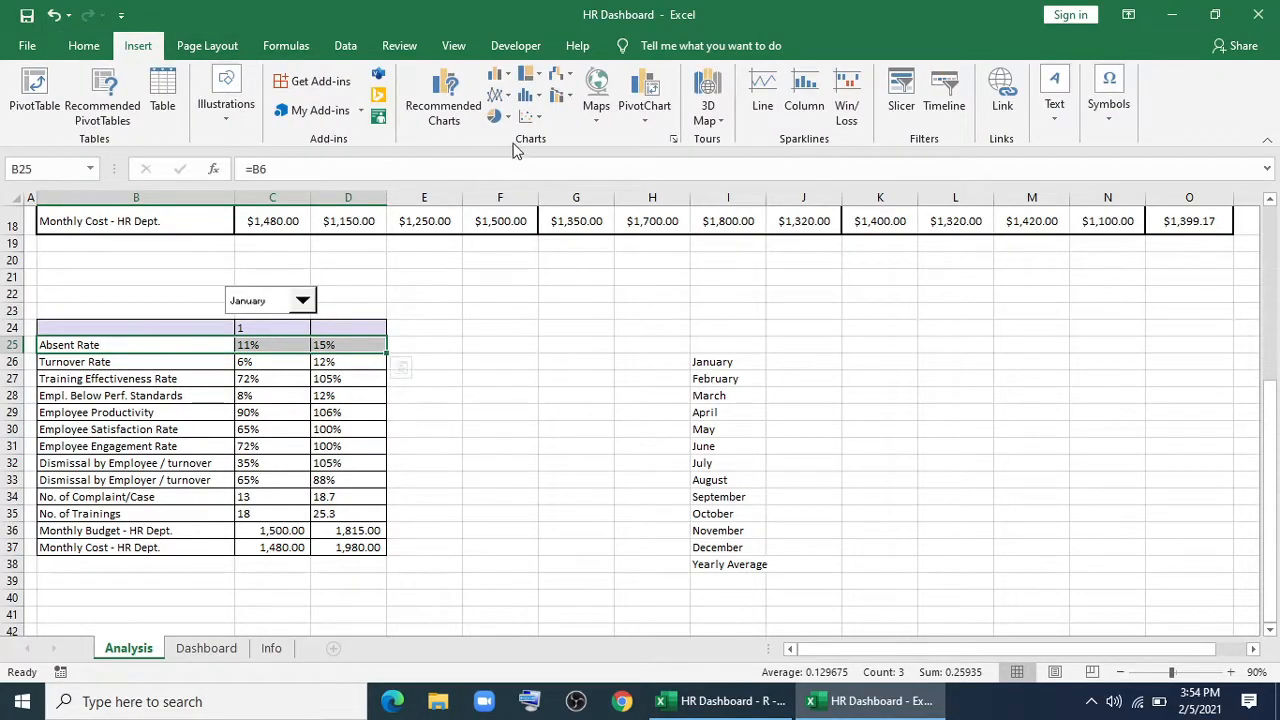
{"action": "left_click", "coordinate": [497, 116]}
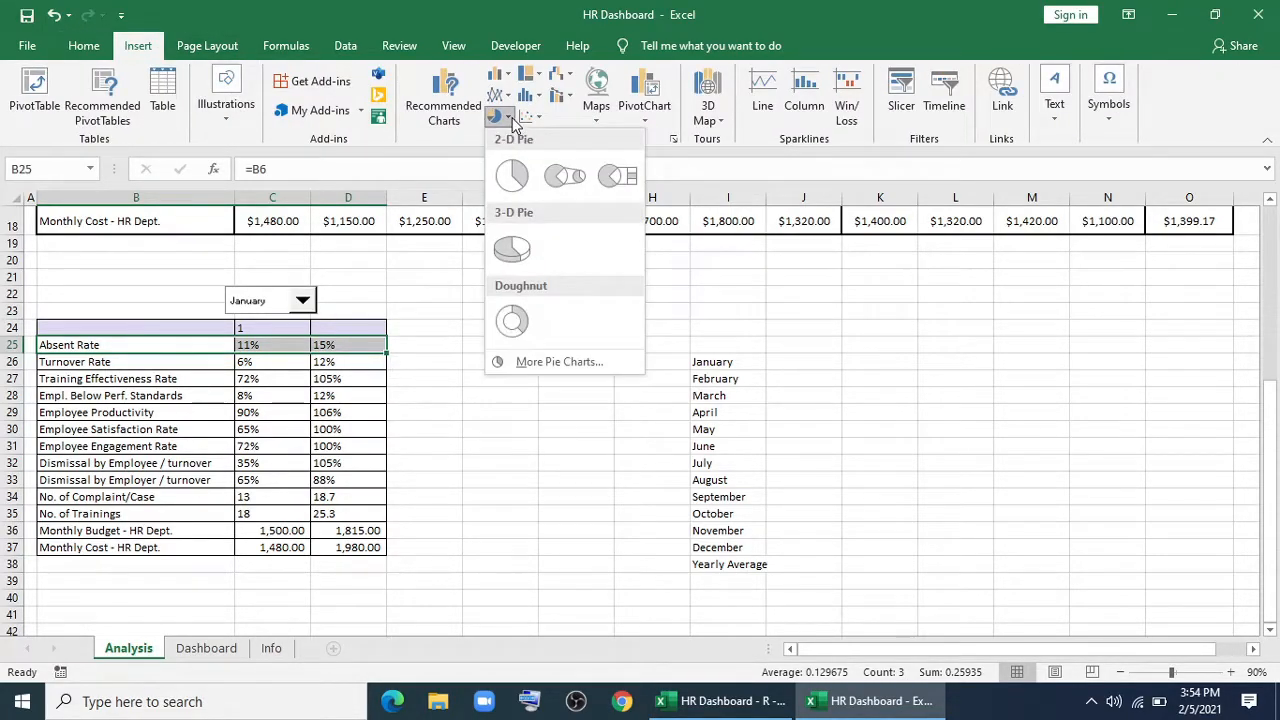
{"action": "left_click", "coordinate": [511, 322]}
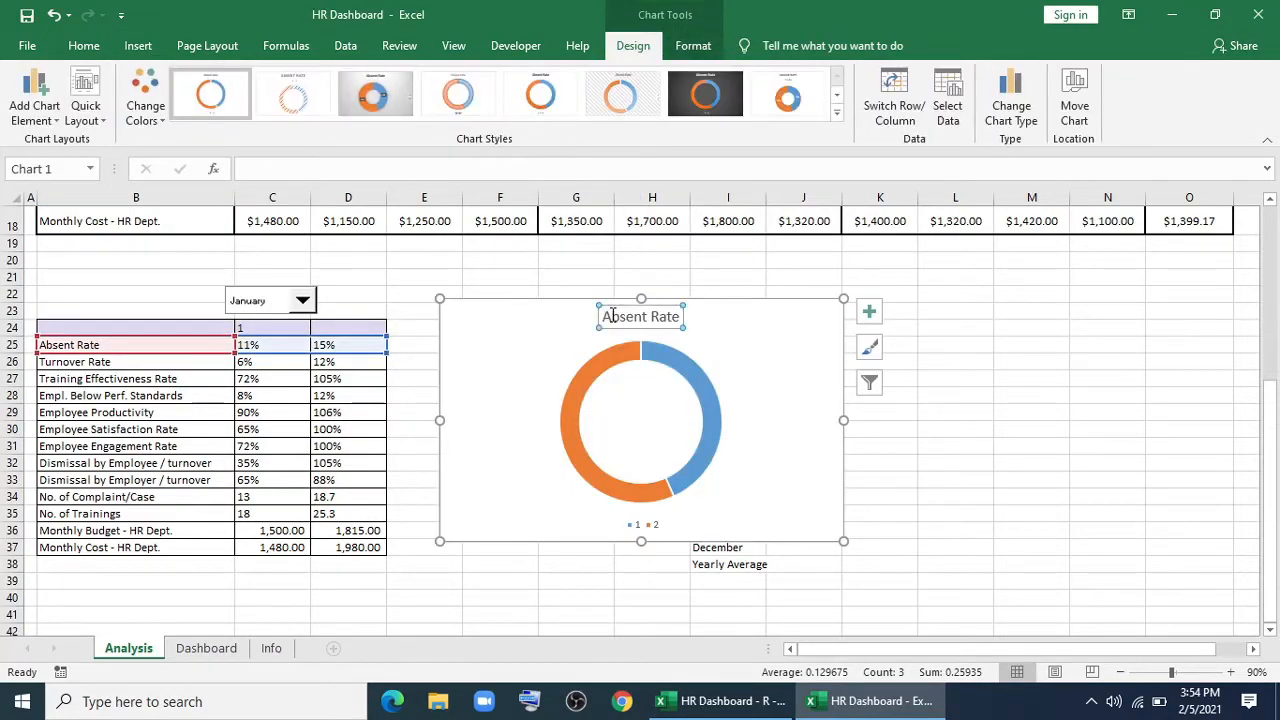
Delete the title and the legend from the Absent Rate doughnut chart.
{"action": "key", "text": "Delete"}
{"action": "left_click", "coordinate": [641, 525]}
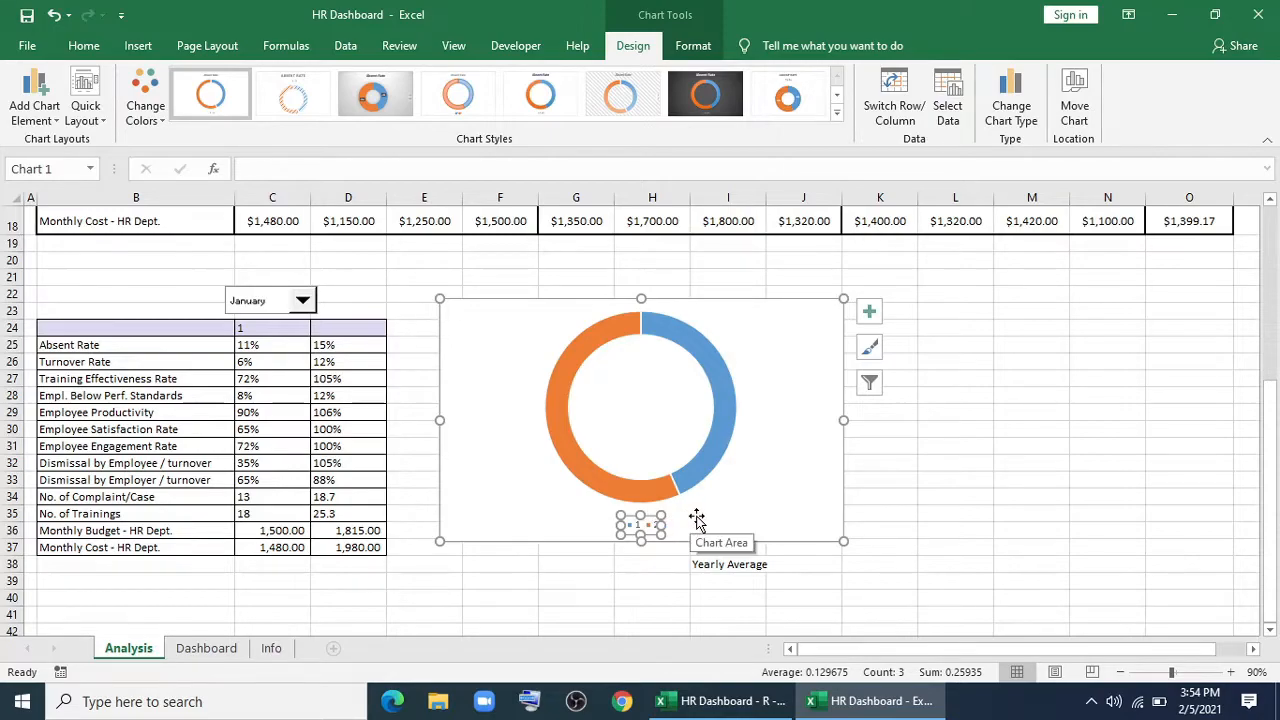
{"action": "key", "text": "Delete"}
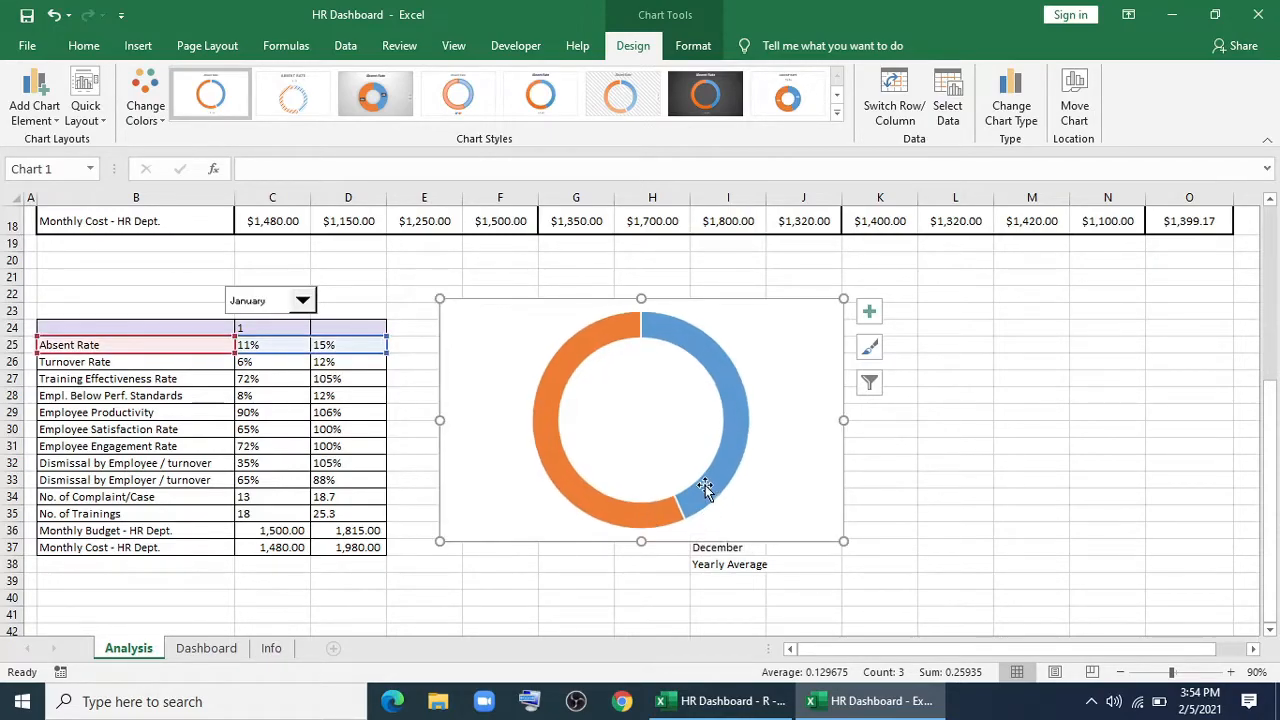
Move the Absent Rate doughnut chart from the Analysis sheet to the Dashboard sheet.
{"action": "left_click", "coordinate": [706, 487]}
{"action": "left_click", "coordinate": [790, 310]}
{"action": "key", "text": "ctrl+x"}
{"action": "left_click", "coordinate": [206, 648]}
{"action": "key", "text": "ctrl+v"}
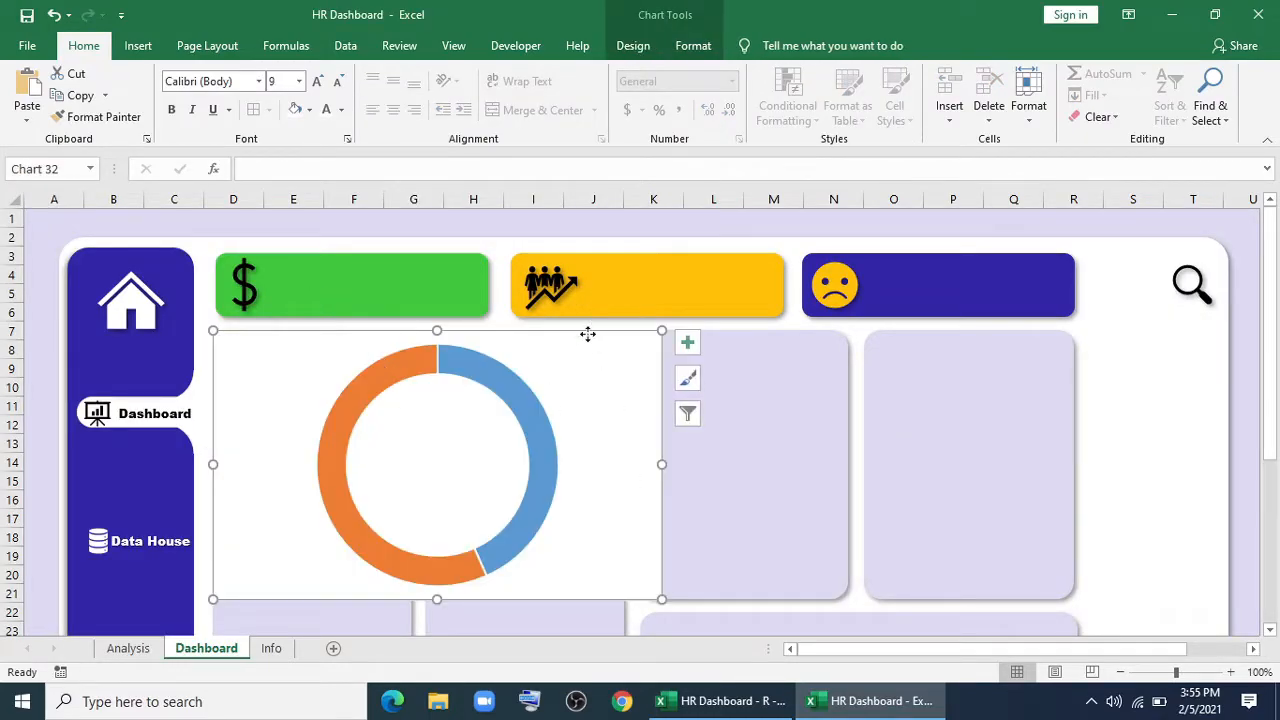
Set the doughnut chart's background to no fill and no outline.
{"action": "left_click", "coordinate": [693, 45]}
{"action": "left_click", "coordinate": [508, 73]}
{"action": "left_click", "coordinate": [503, 297]}
{"action": "left_click", "coordinate": [524, 95]}
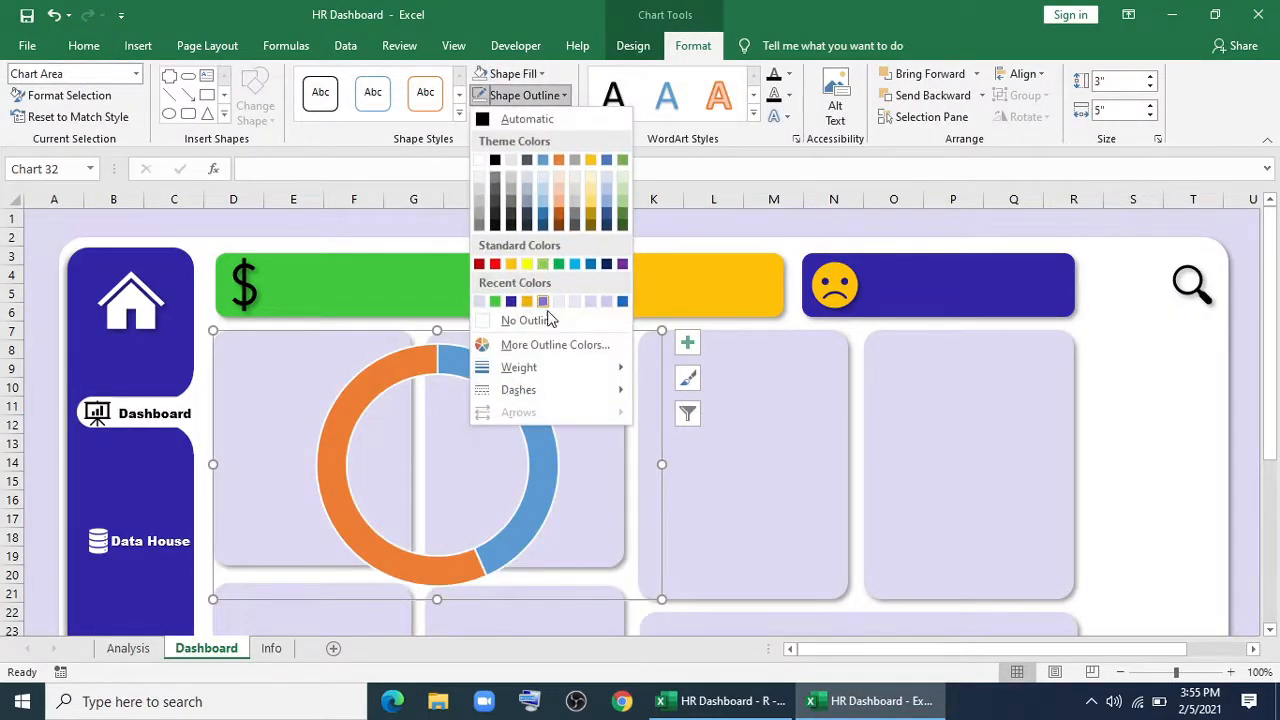
{"action": "left_click", "coordinate": [530, 321]}
Fill the doughnut's value slice with standard orange and its remaining slice with light grey.
{"action": "left_click", "coordinate": [543, 450]}
{"action": "left_click", "coordinate": [543, 450]}
{"action": "left_click", "coordinate": [512, 74]}
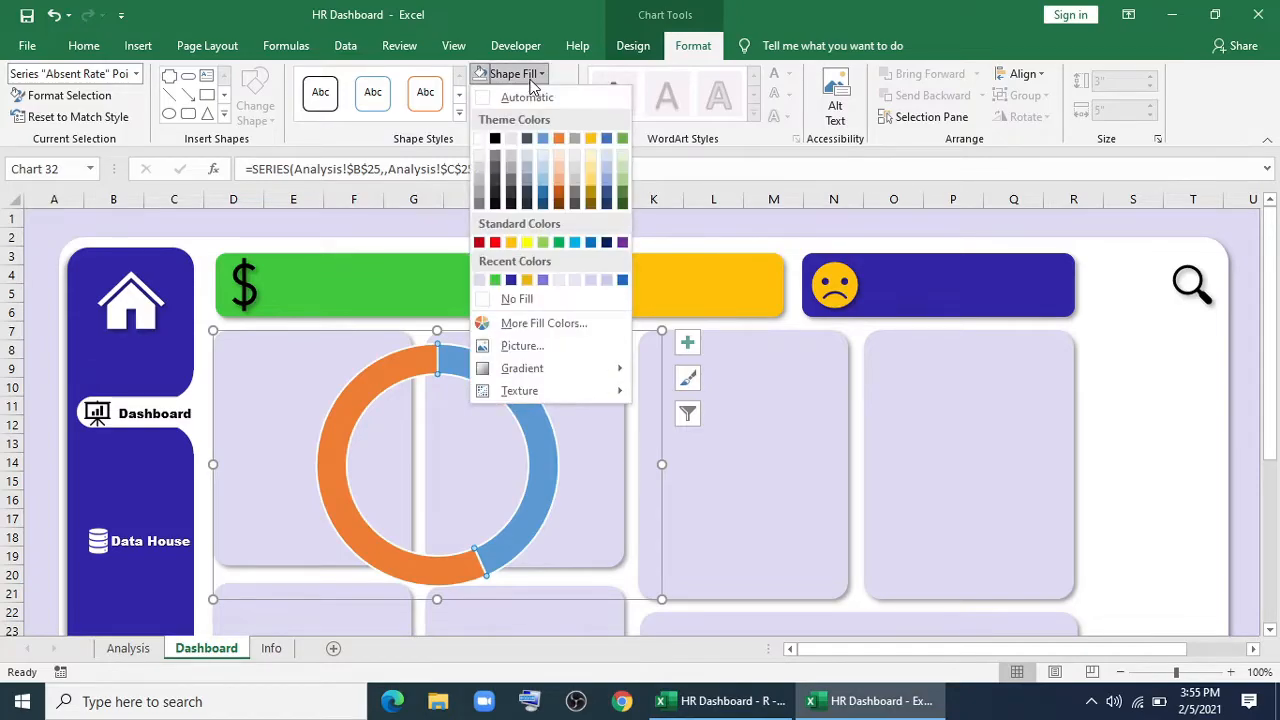
{"action": "left_click", "coordinate": [511, 242]}
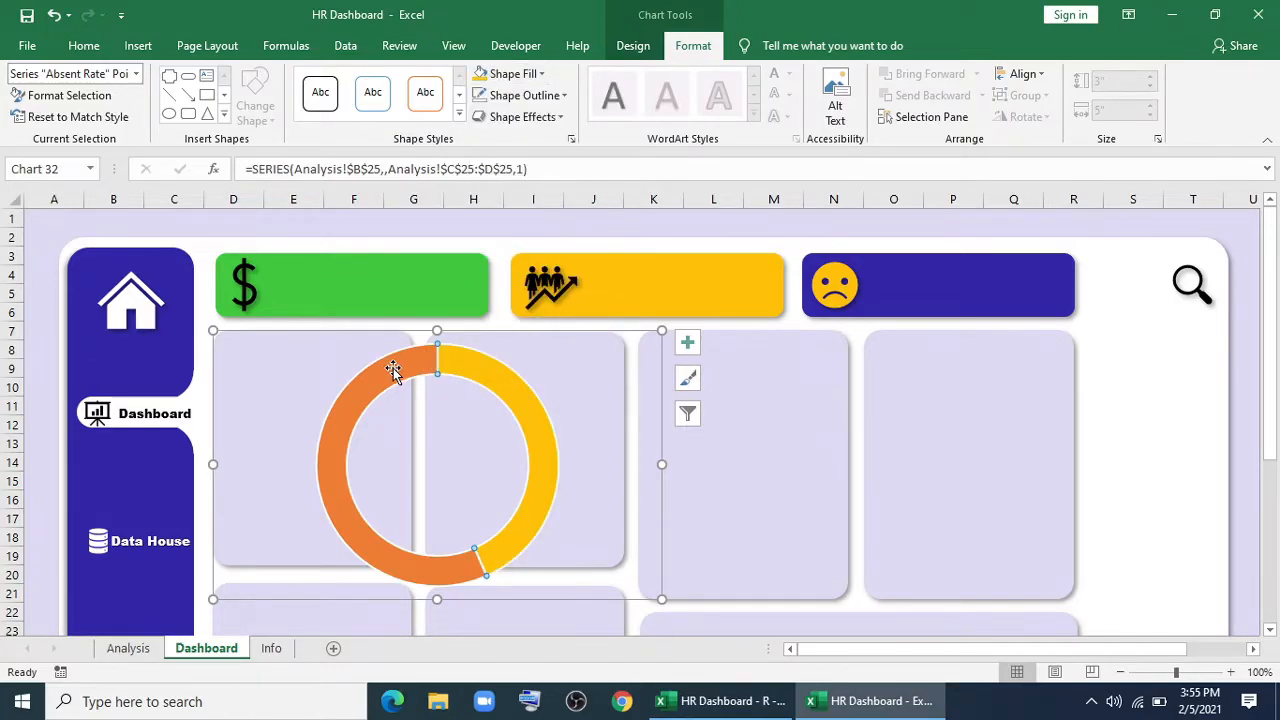
{"action": "left_click", "coordinate": [512, 74]}
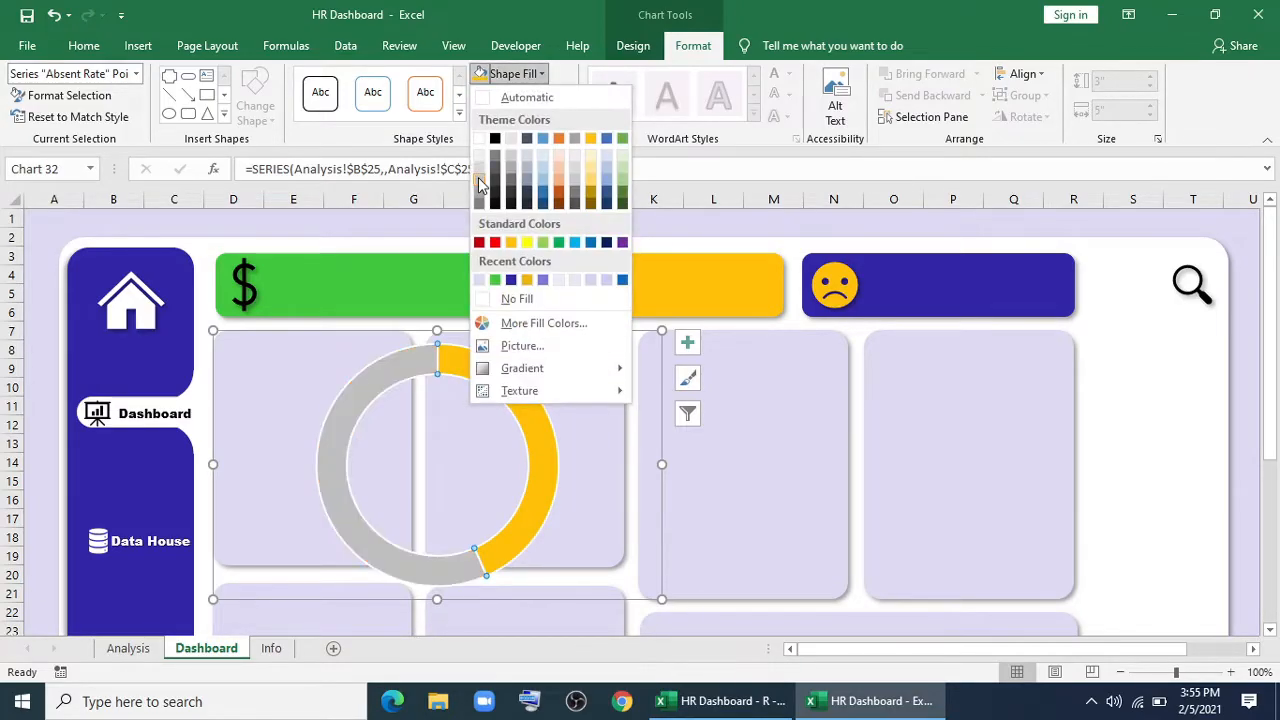
{"action": "left_click", "coordinate": [479, 185]}
Remove the outline from the whole Absent Rate doughnut series.
{"action": "left_click", "coordinate": [553, 350]}
{"action": "left_click", "coordinate": [488, 362]}
{"action": "left_click", "coordinate": [520, 95]}
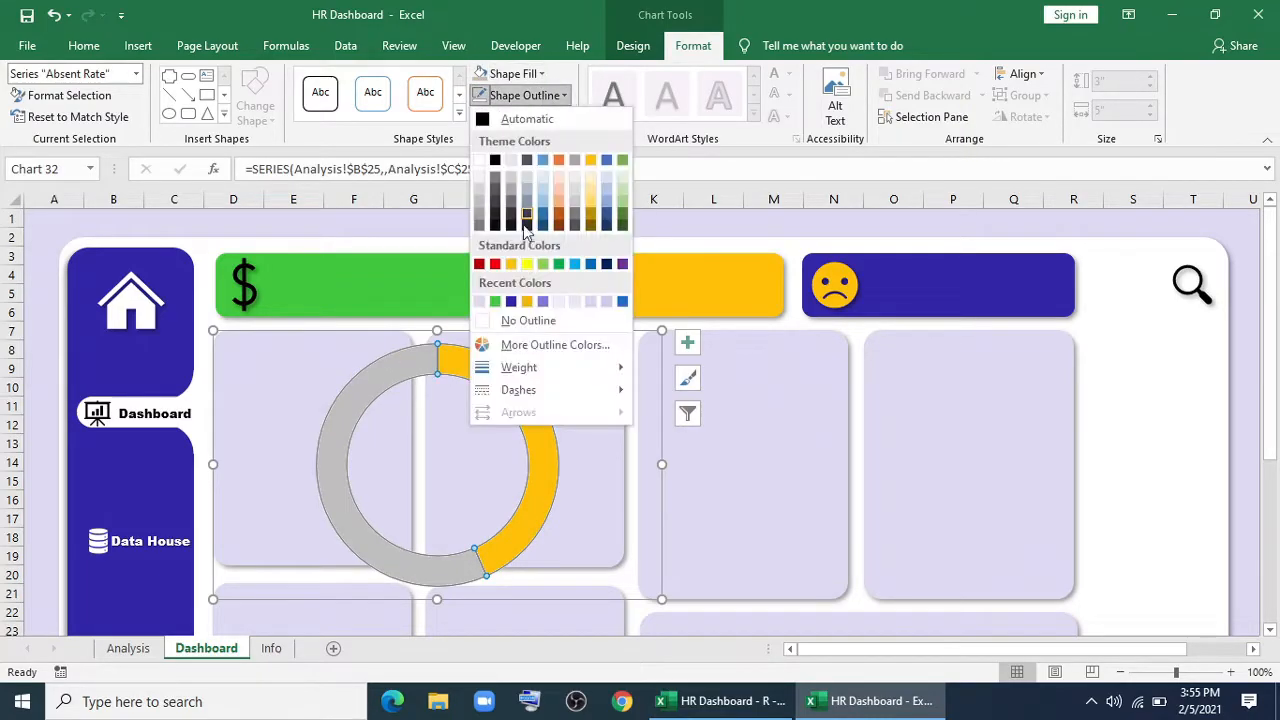
{"action": "left_click", "coordinate": [522, 318]}
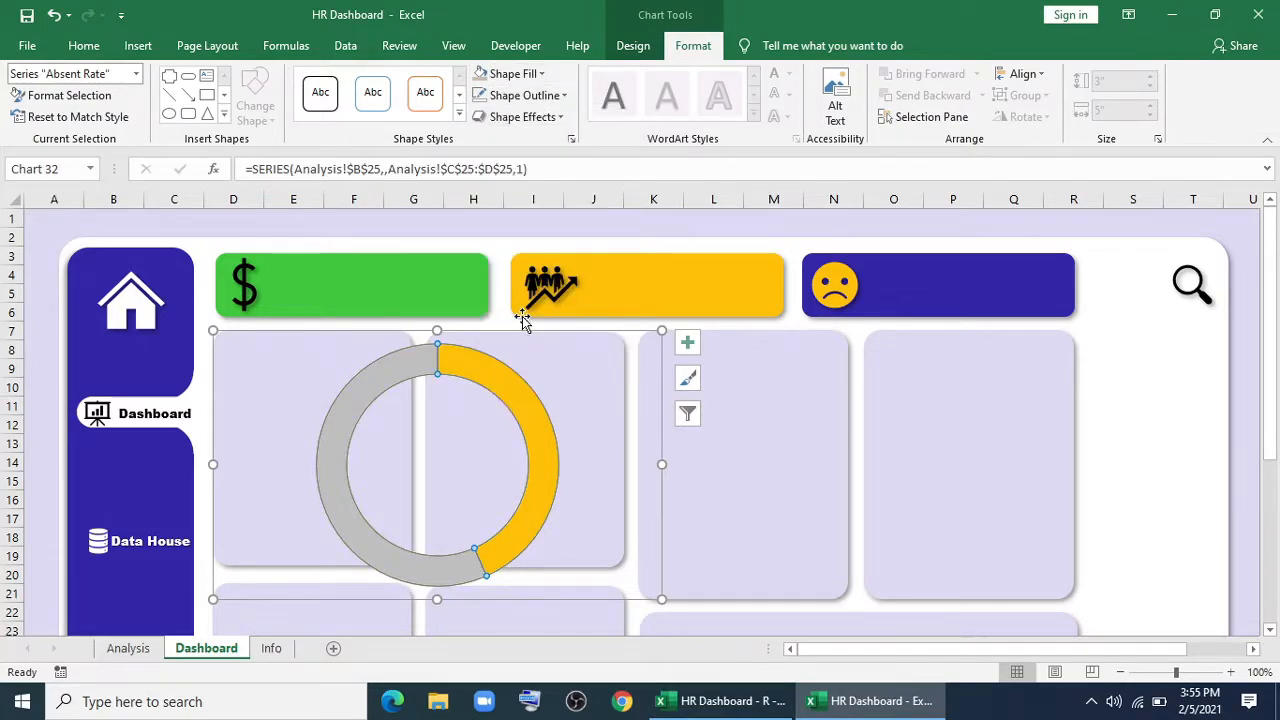
Set the doughnut hole size to 90% and shrink the chart to about 1.8 by 2 inches inside the first card.
{"action": "right_click", "coordinate": [506, 380]}
{"action": "left_click", "coordinate": [548, 553]}
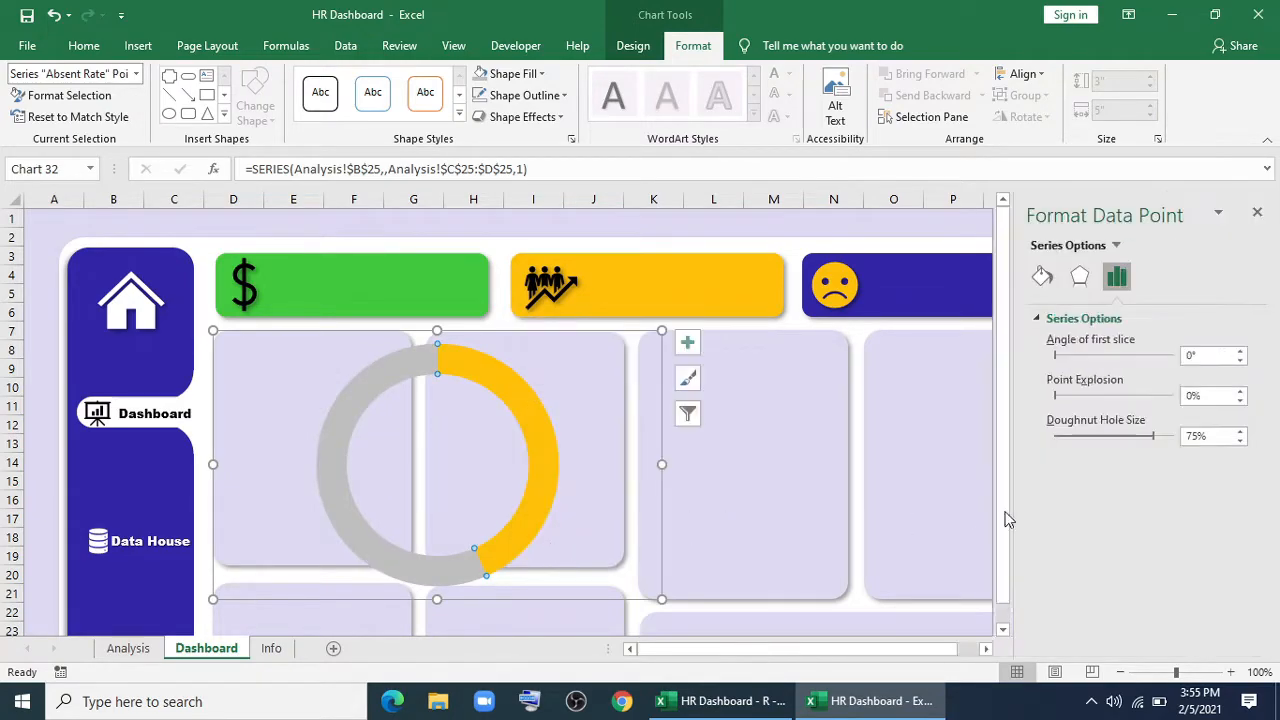
{"action": "left_click_drag", "start_coordinate": [1157, 449], "coordinate": [1177, 436]}
{"action": "left_click_drag", "start_coordinate": [662, 598], "coordinate": [401, 491]}
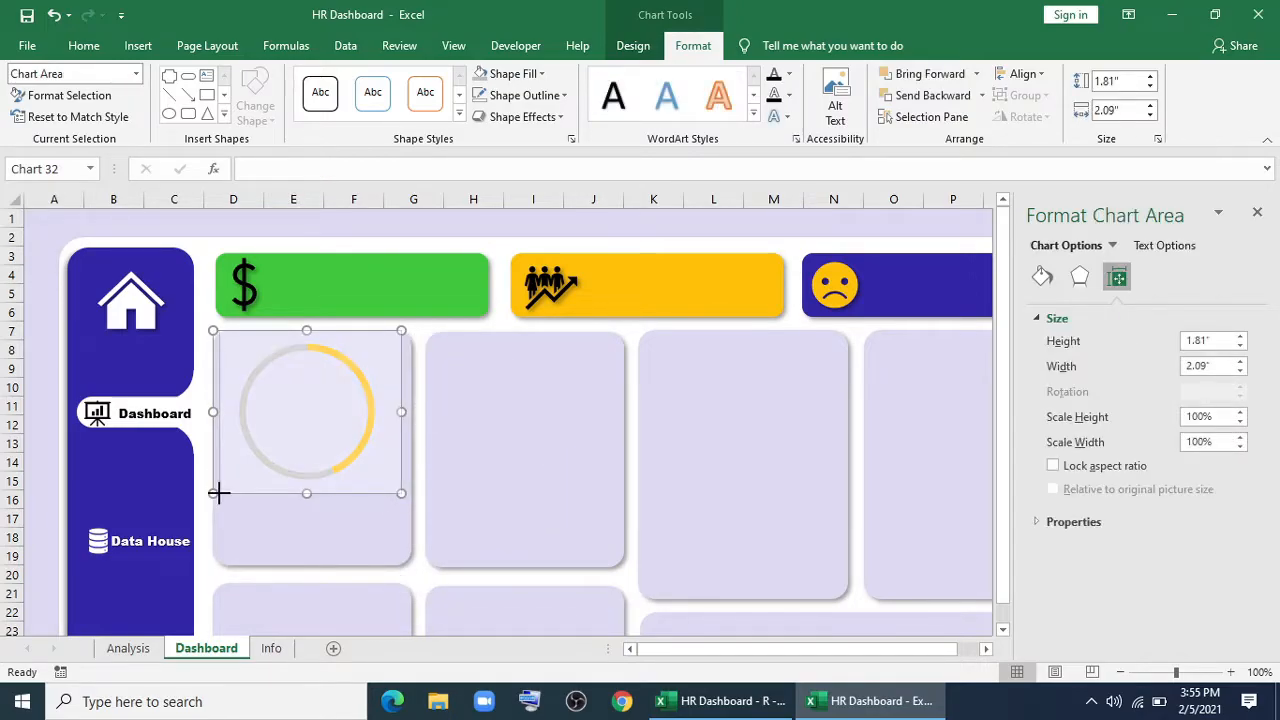
Apply the outer Offset: Bottom Right shadow to the Absent Rate doughnut ring.
{"action": "left_click", "coordinate": [353, 452]}
{"action": "left_click", "coordinate": [522, 117]}
{"action": "mouse_move", "coordinate": [534, 195]}
{"action": "left_click", "coordinate": [627, 261]}
{"action": "left_click", "coordinate": [528, 383]}
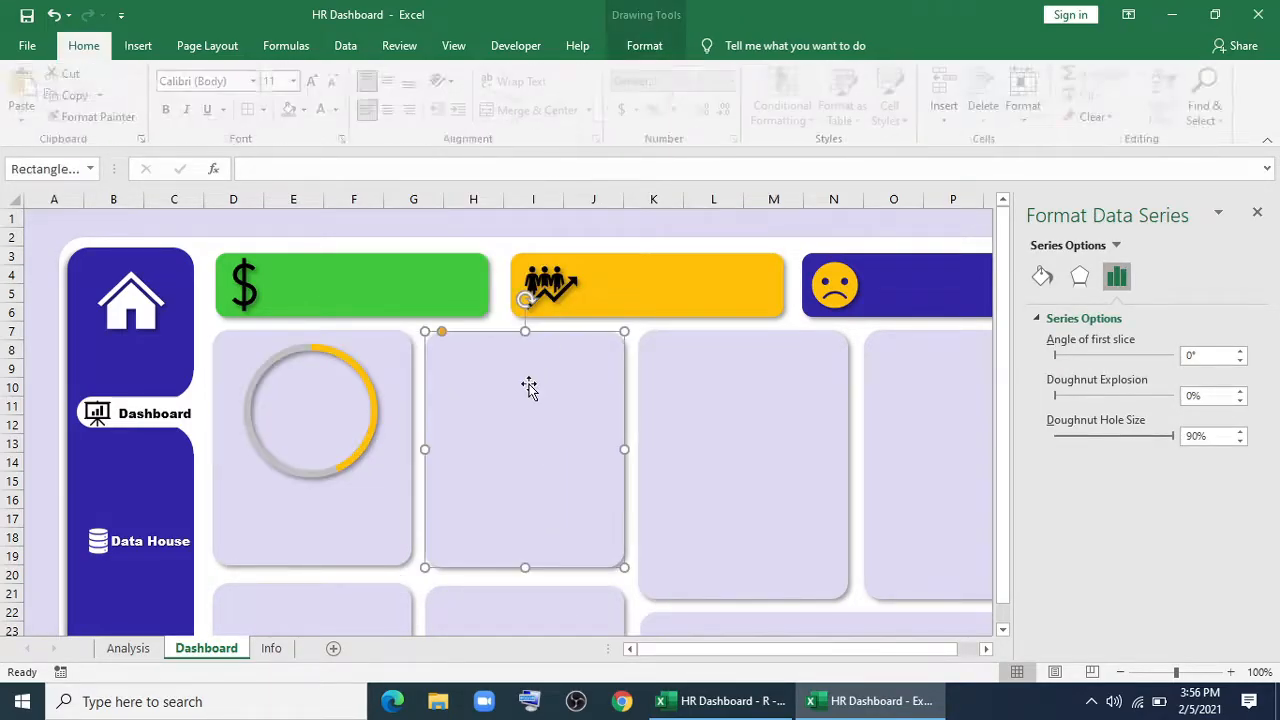
Give the orange slice of the Absent Rate doughnut a solid border in standard orange.
{"action": "left_click", "coordinate": [372, 396]}
{"action": "left_click", "coordinate": [372, 396]}
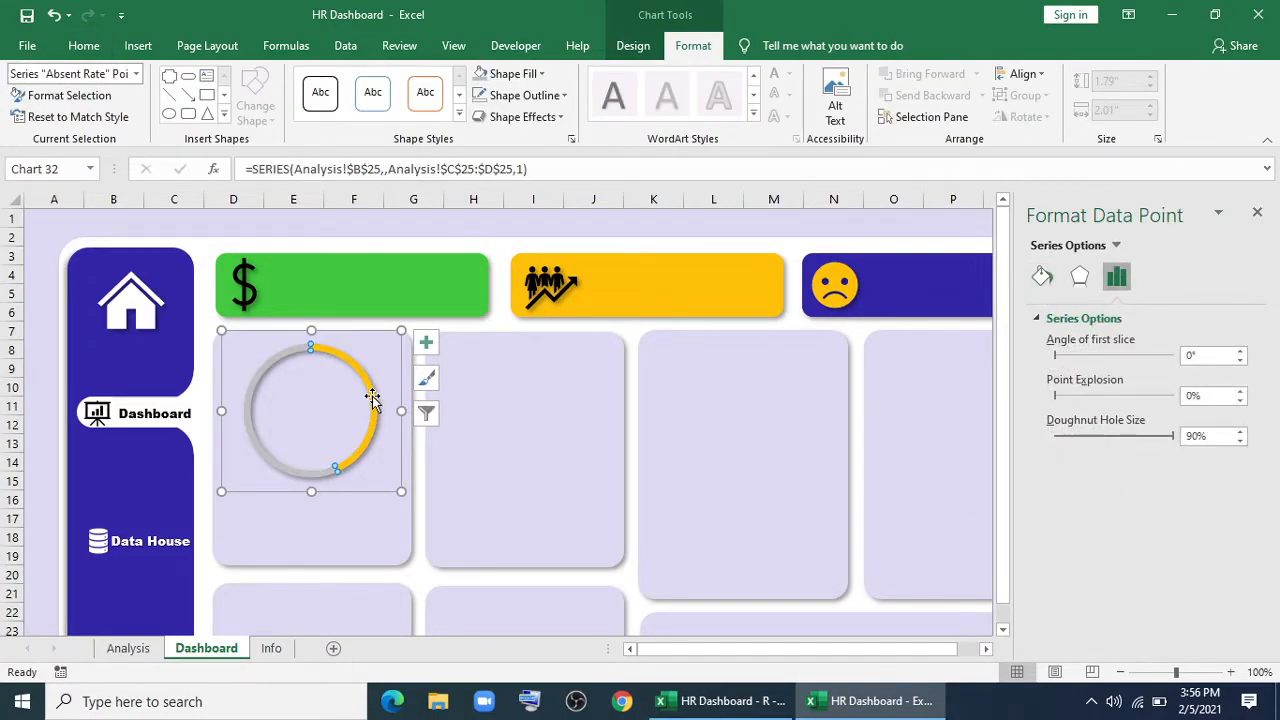
{"action": "right_click", "coordinate": [372, 396]}
{"action": "left_click", "coordinate": [440, 569]}
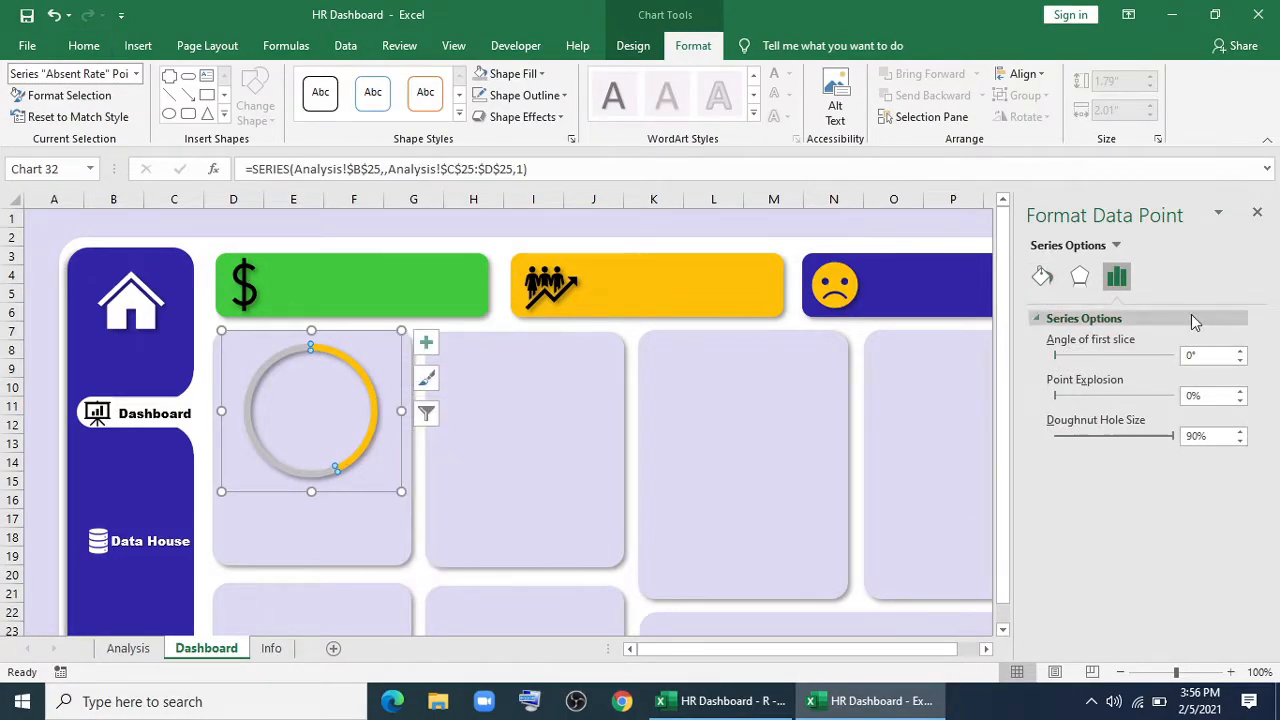
{"action": "left_click", "coordinate": [1043, 280]}
{"action": "left_click", "coordinate": [1045, 568]}
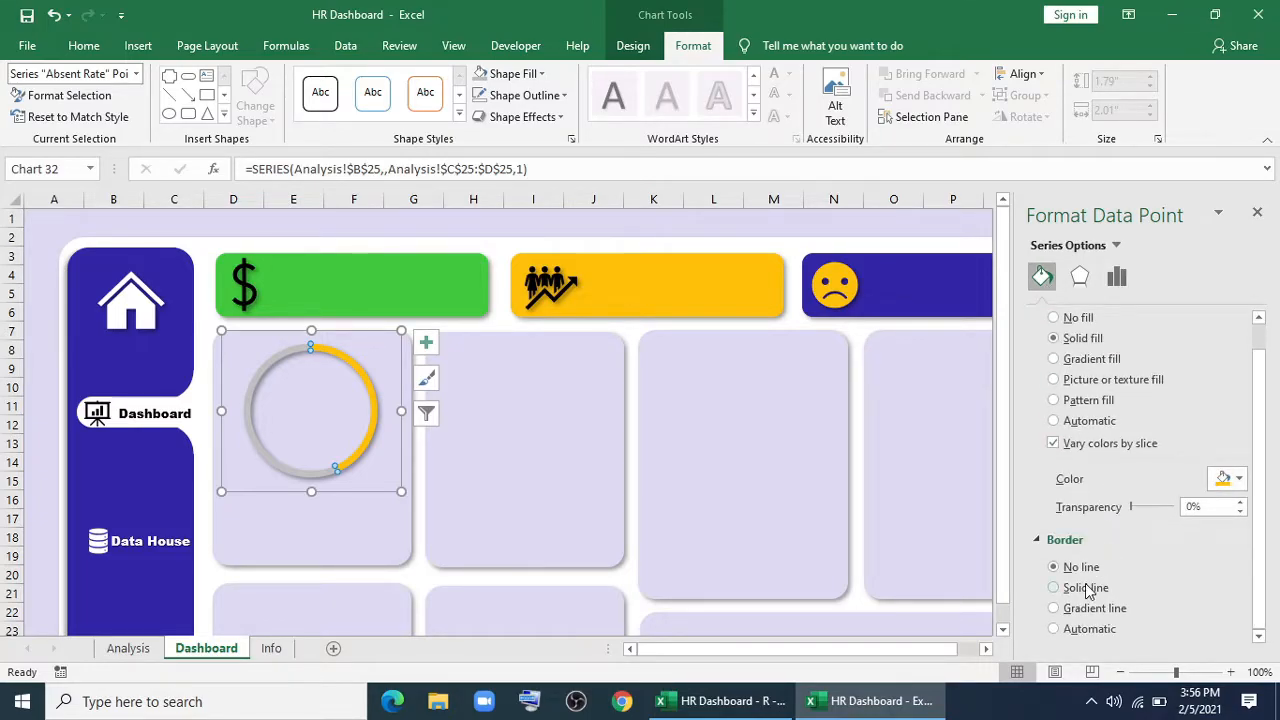
{"action": "scroll", "coordinate": [1085, 594], "scroll_direction": "down", "scroll_amount": 5}
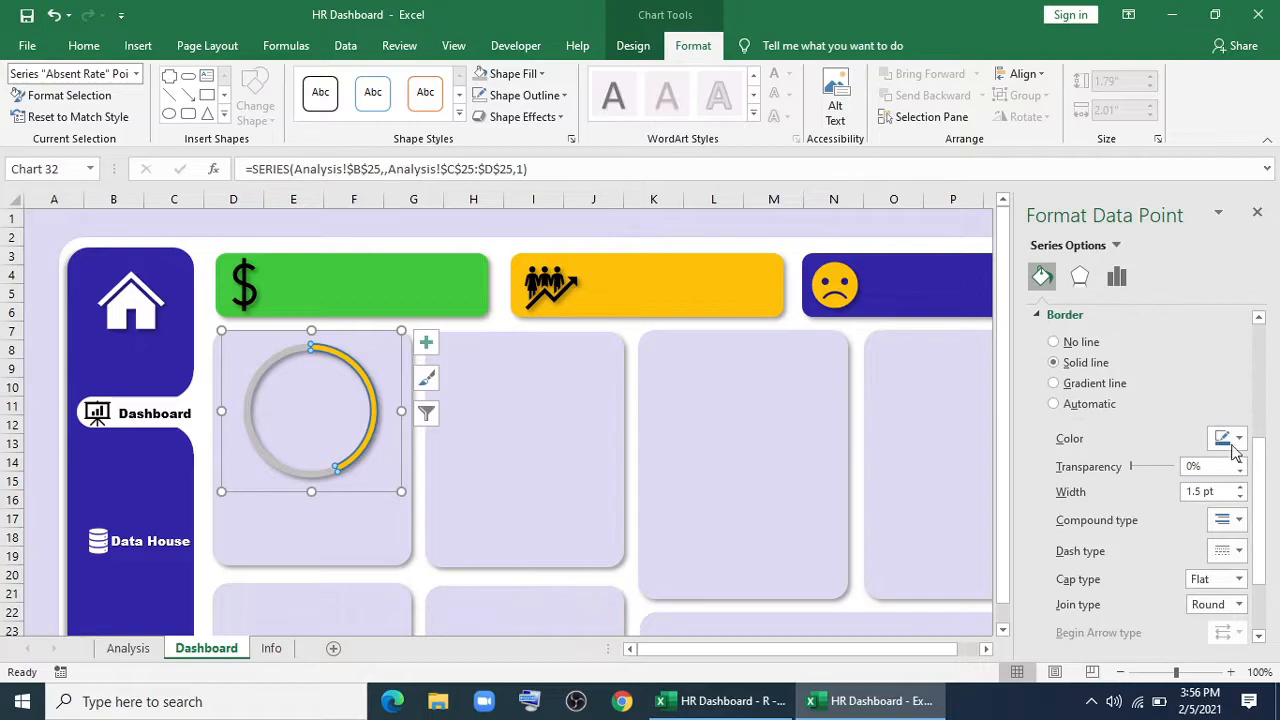
{"action": "left_click", "coordinate": [1238, 438]}
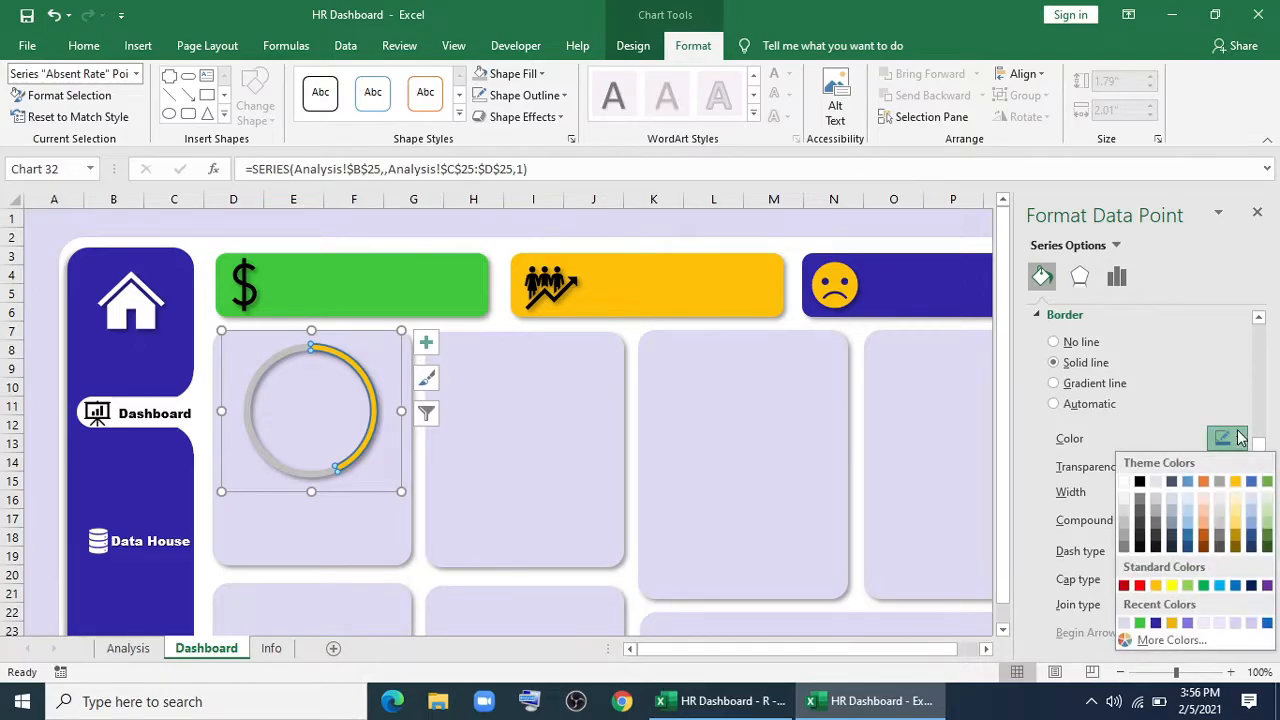
{"action": "left_click", "coordinate": [1157, 587]}
Set the orange slice's border width to 12 pt and close the formatting options.
{"action": "scroll", "coordinate": [1166, 495], "scroll_direction": "down", "scroll_amount": 2}
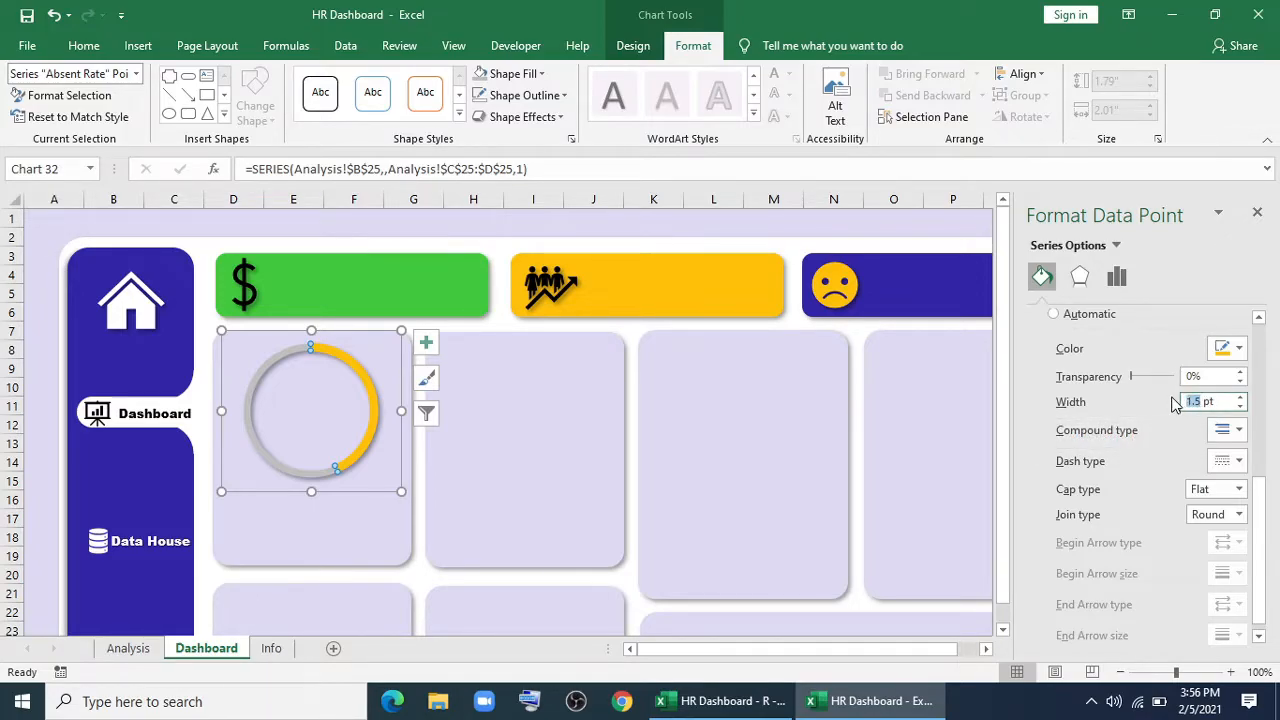
{"action": "type", "text": "2"}
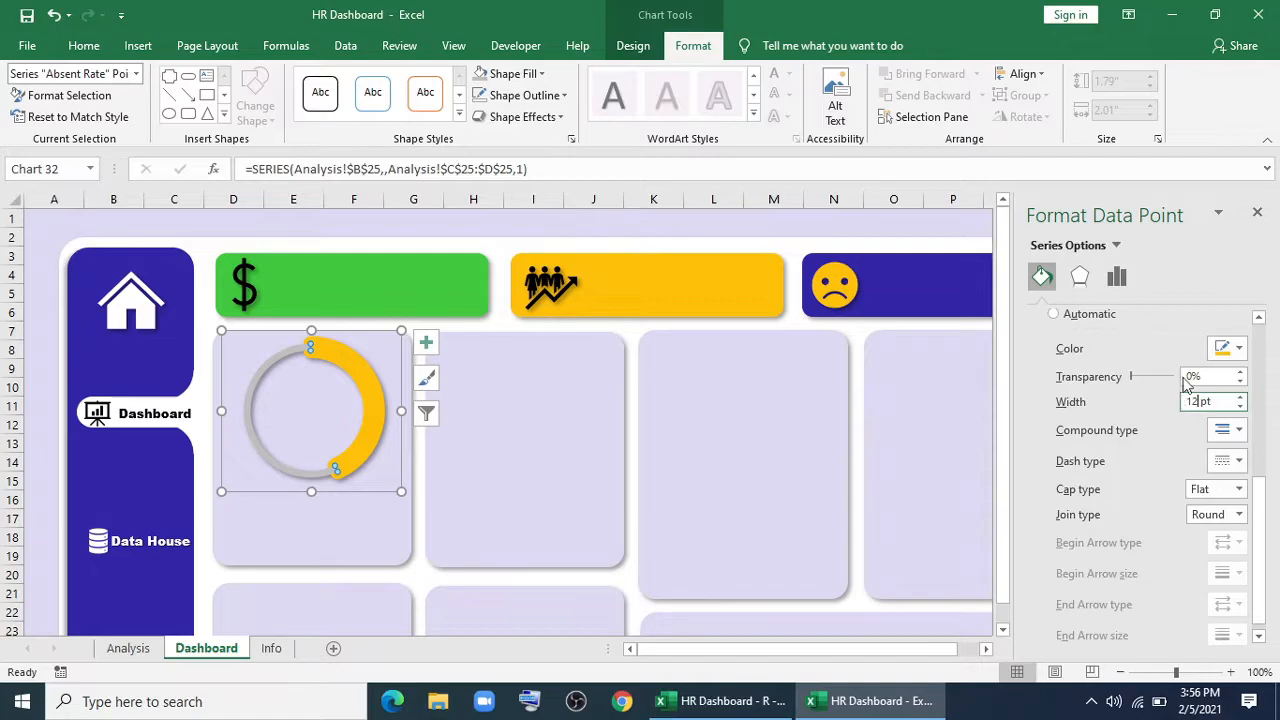
{"action": "left_click", "coordinate": [1259, 214]}
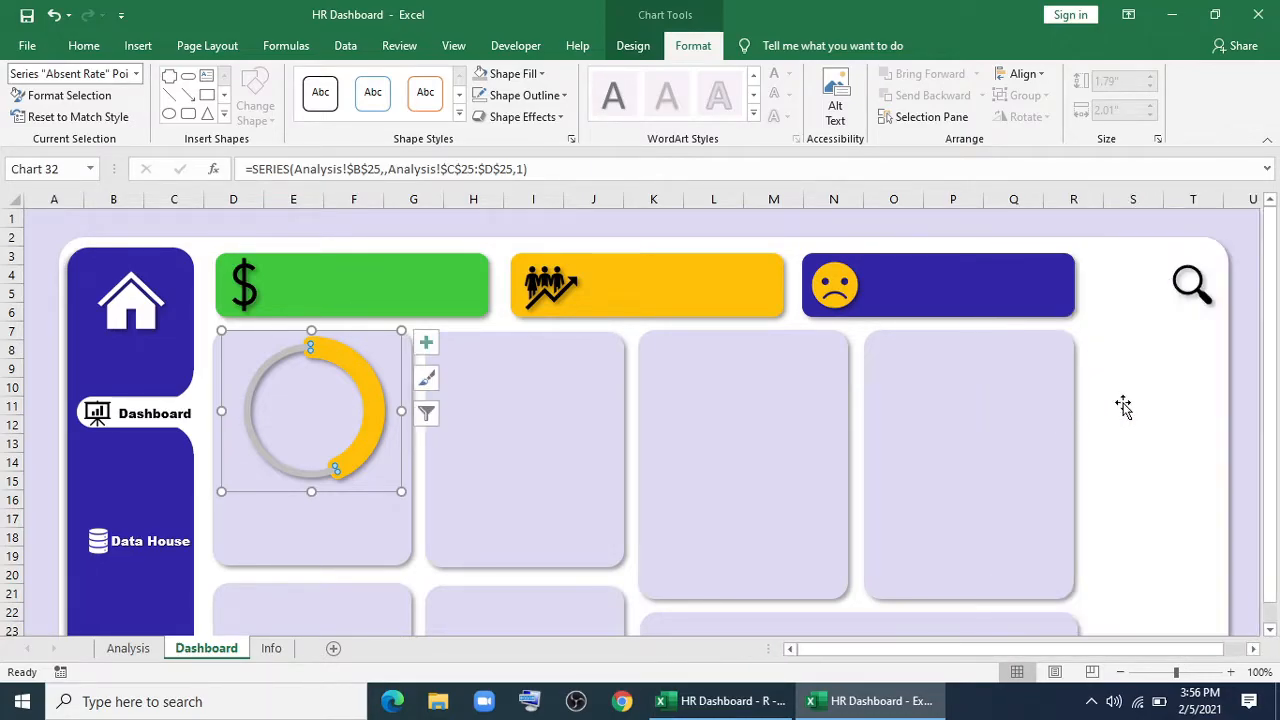
{"action": "left_click", "coordinate": [1147, 398]}
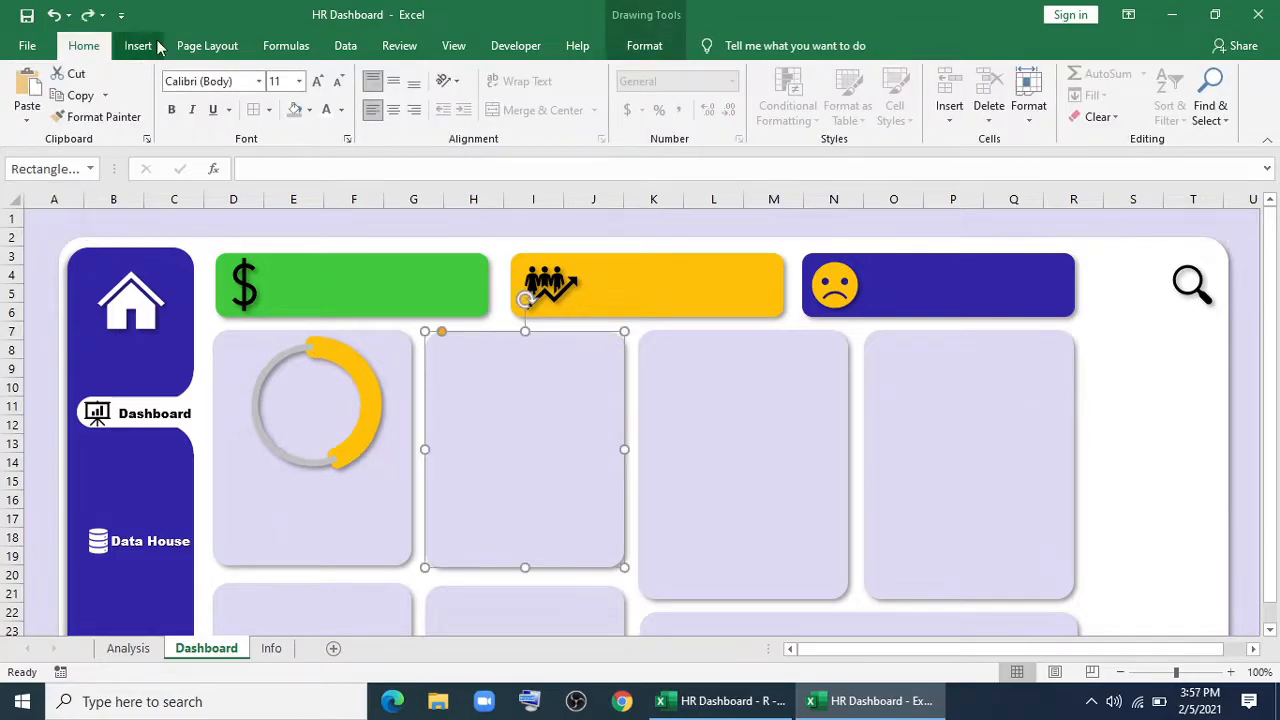
Draw a text box about 2.03 inches wide and 0.22 inches high directly below the Absent Rate doughnut.
{"action": "left_click", "coordinate": [153, 45]}
{"action": "left_click", "coordinate": [1054, 100]}
{"action": "left_click", "coordinate": [1052, 180]}
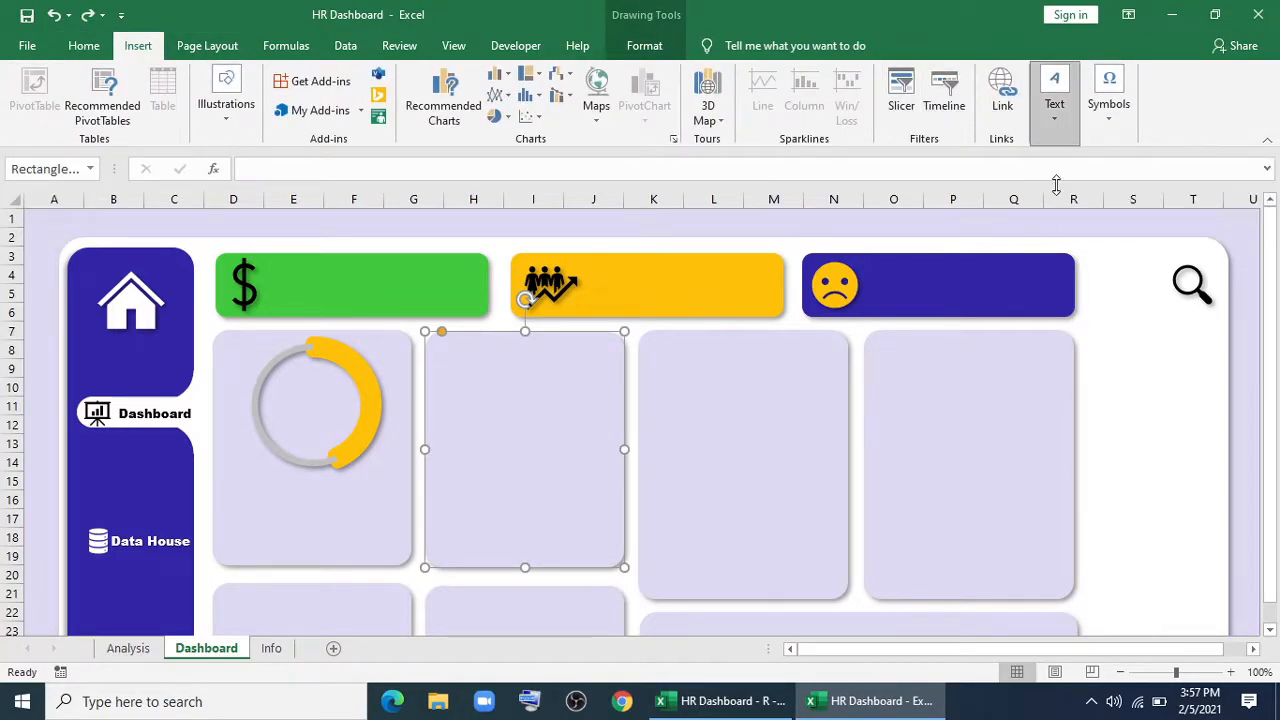
{"action": "left_click_drag", "start_coordinate": [223, 477], "coordinate": [405, 496]}
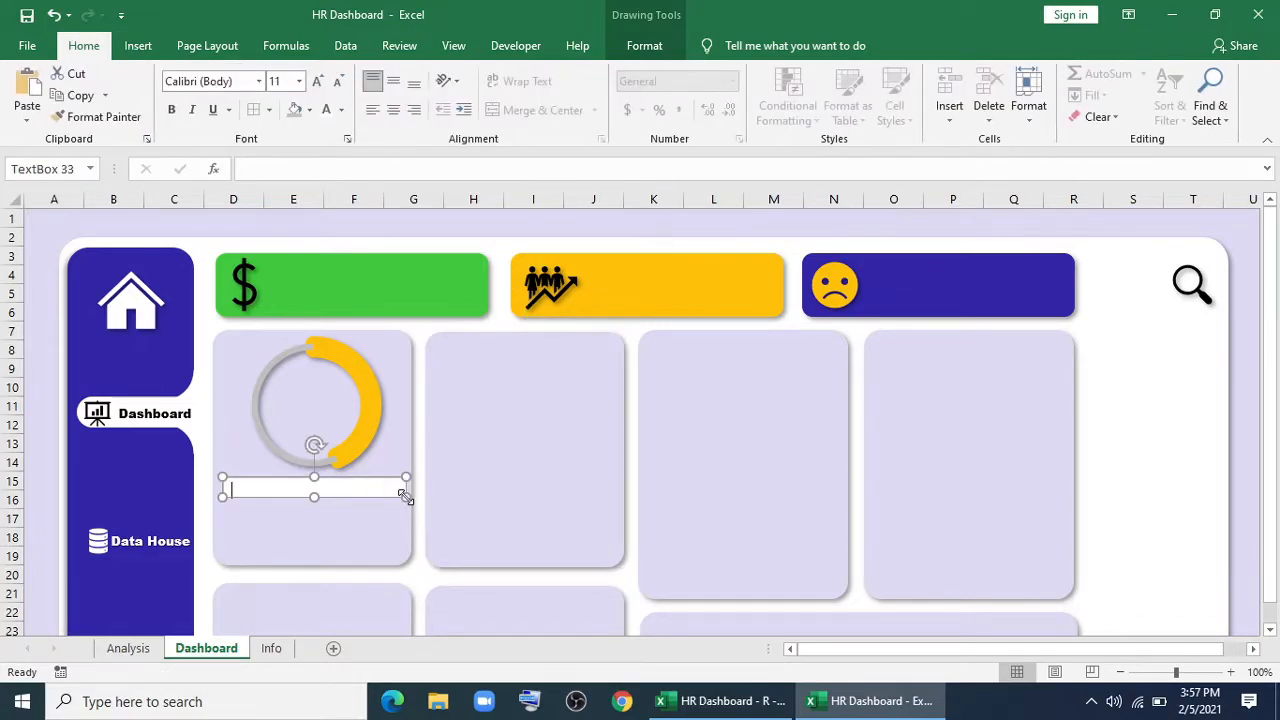
Link the new text box to the Absent Rate label with the formula =Analysis!B25.
{"action": "left_click", "coordinate": [323, 169]}
{"action": "type", "text": "="}
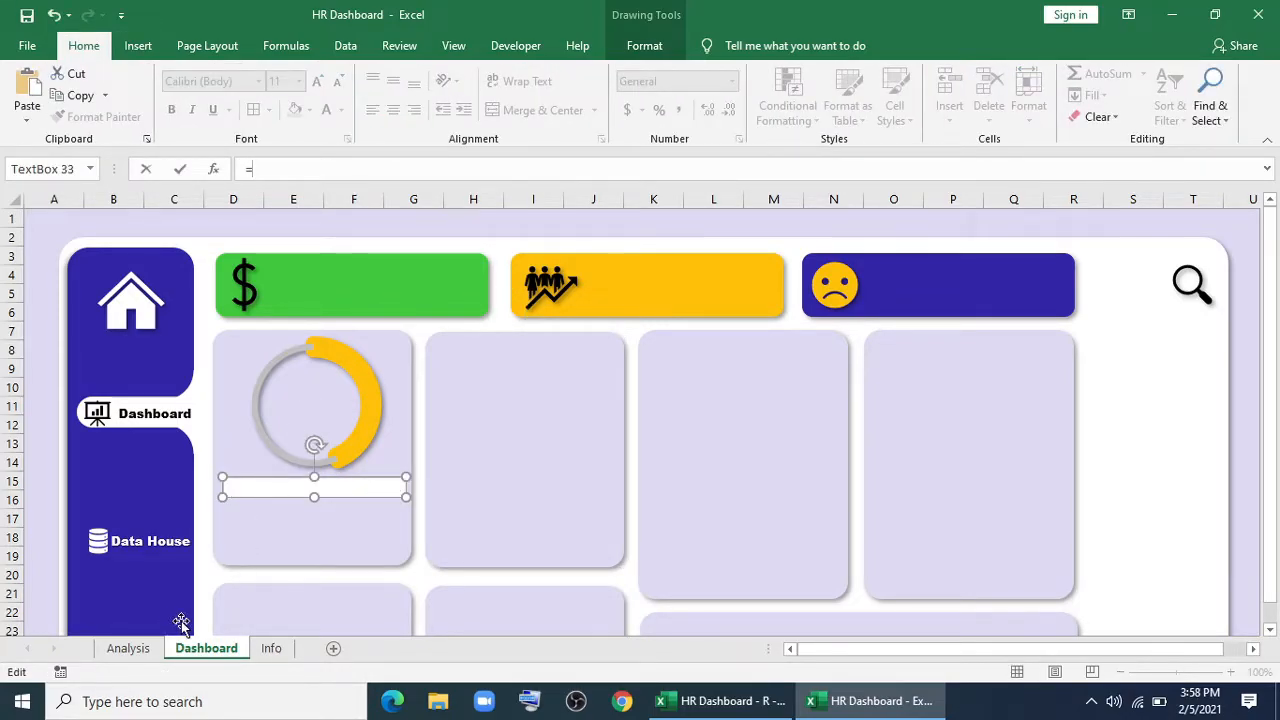
{"action": "left_click", "coordinate": [127, 648]}
{"action": "left_click", "coordinate": [178, 345]}
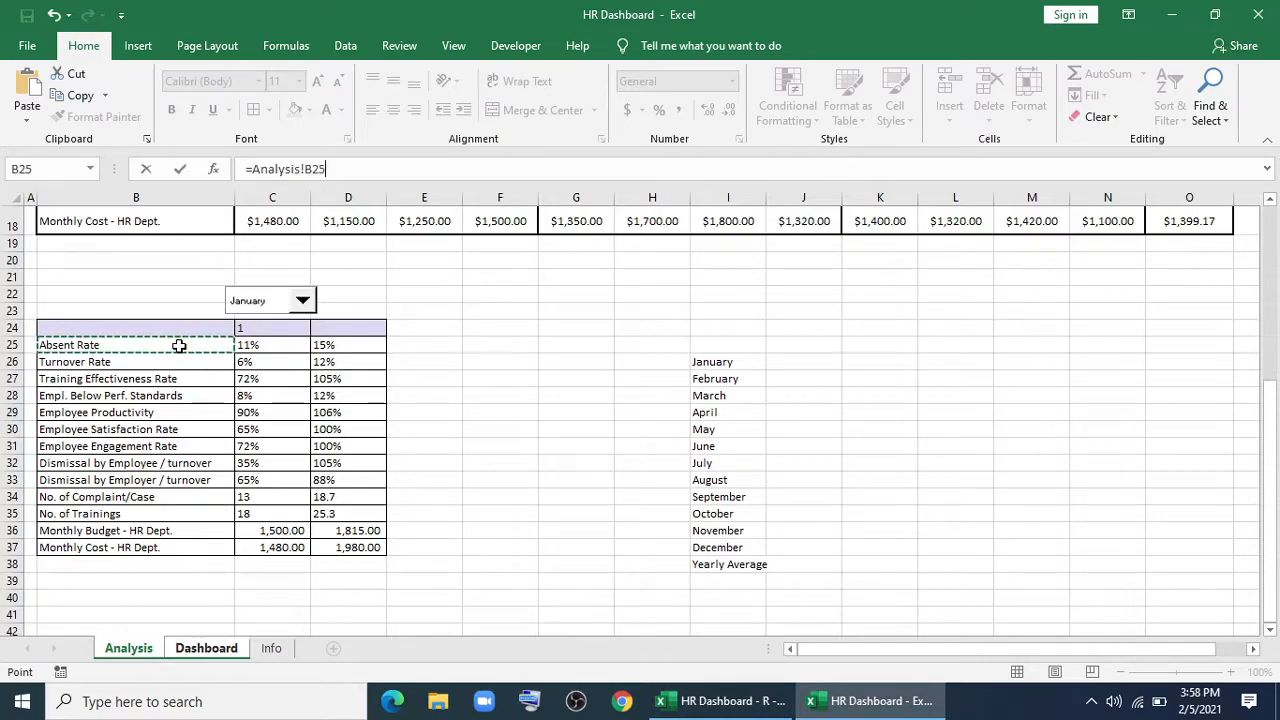
{"action": "key", "text": "Return"}
Set the Absent Rate label in Arial Black and centre it vertically and horizontally in its text box.
{"action": "left_click", "coordinate": [393, 81]}
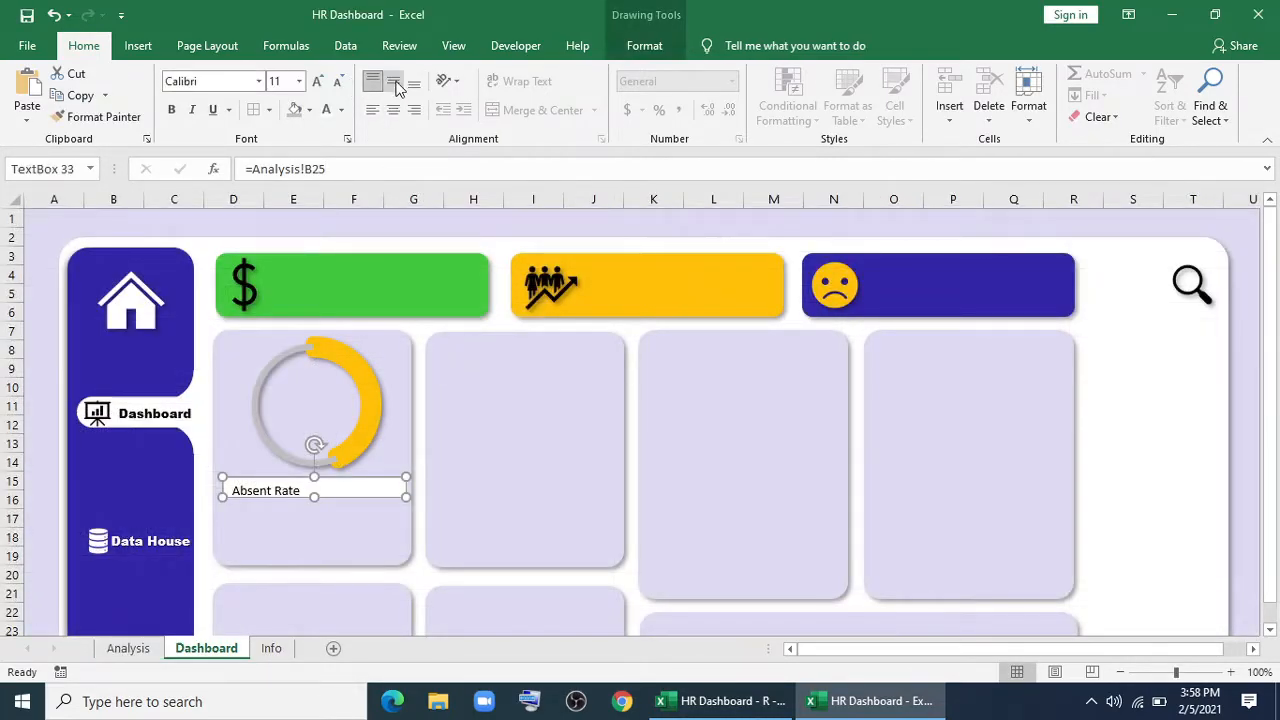
{"action": "type", "text": "Arial Black"}
{"action": "key", "text": "Return"}
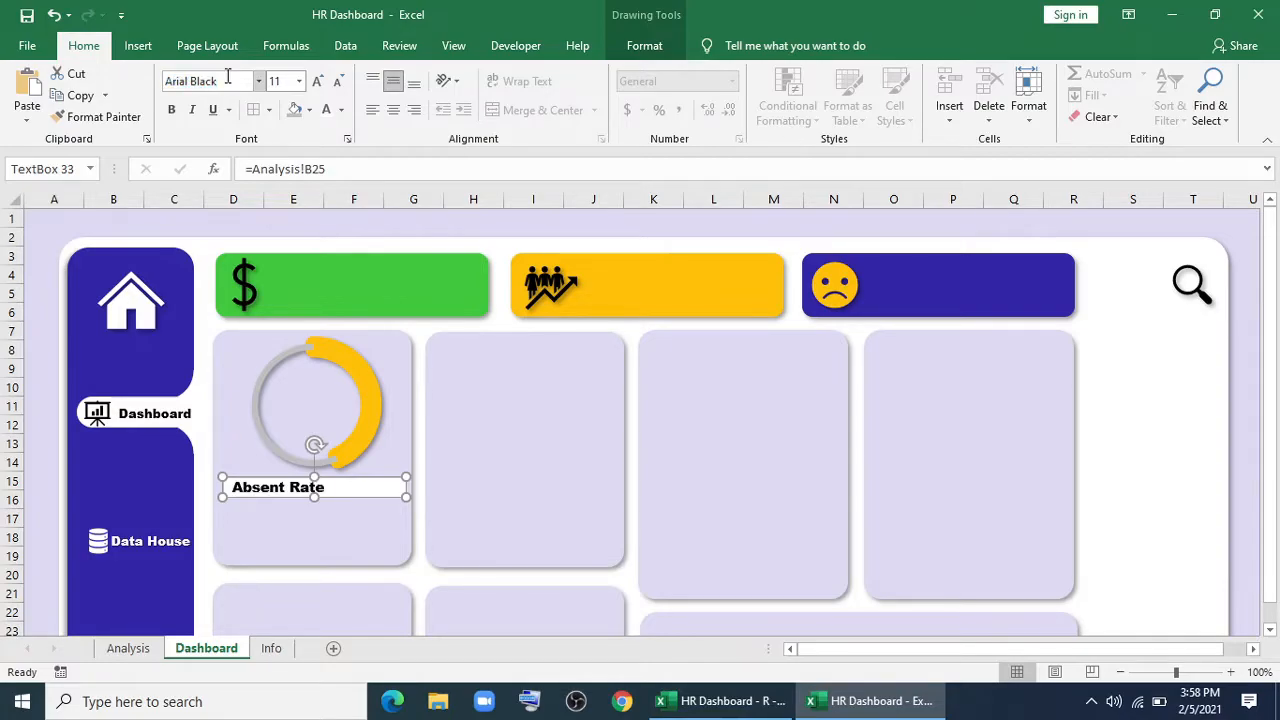
{"action": "left_click", "coordinate": [393, 110]}
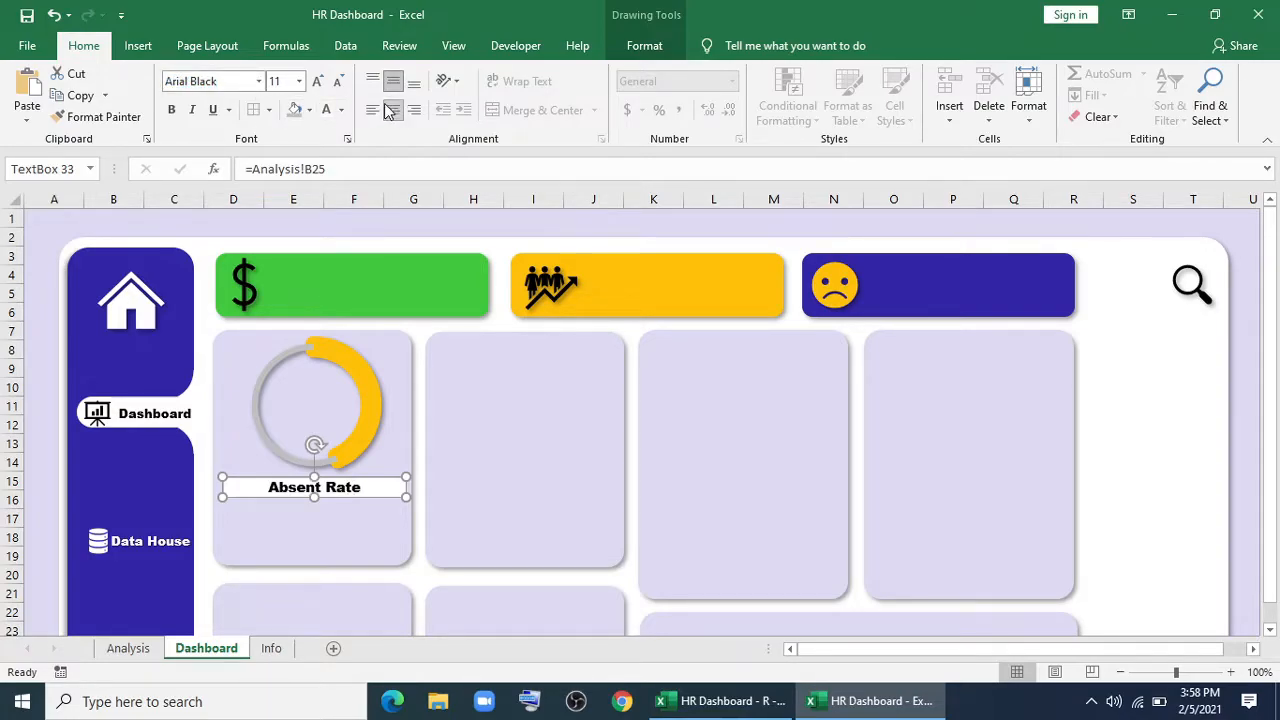
Remove the fill and the outline from the Absent Rate text box.
{"action": "left_click", "coordinate": [640, 46]}
{"action": "left_click", "coordinate": [458, 73]}
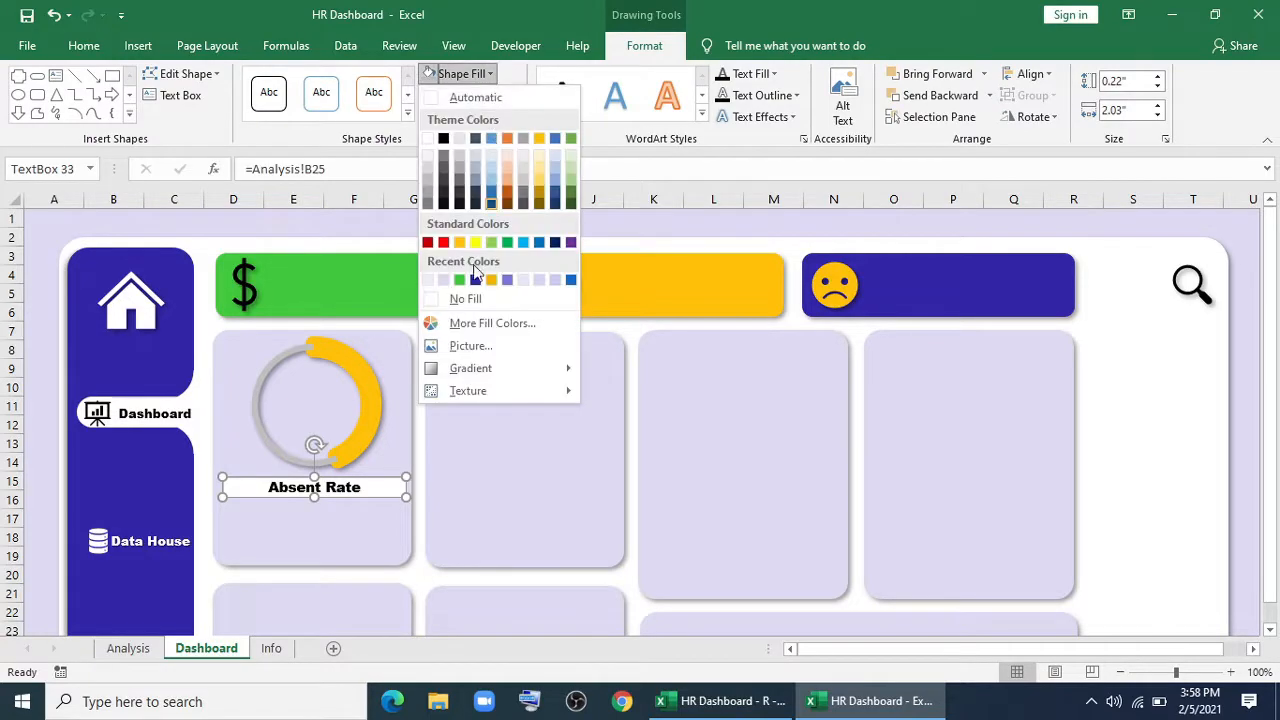
{"action": "left_click", "coordinate": [465, 299]}
{"action": "left_click", "coordinate": [470, 95]}
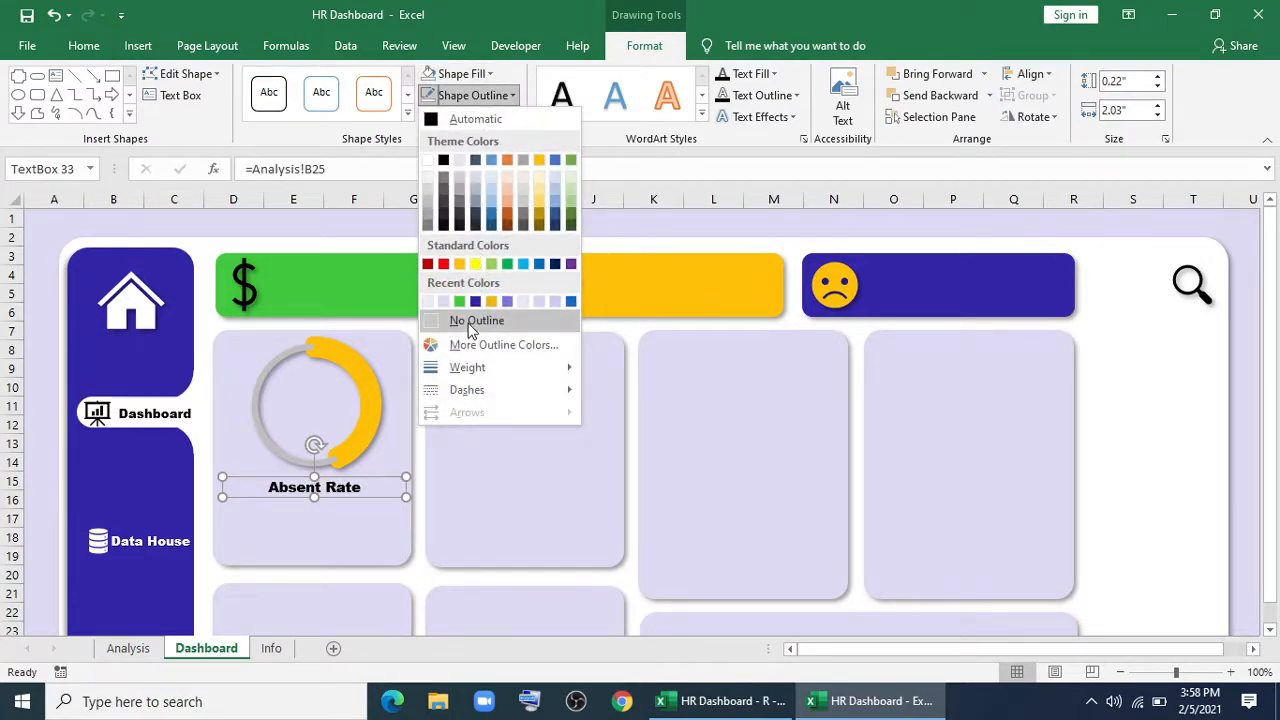
{"action": "left_click", "coordinate": [470, 321]}
{"action": "left_click", "coordinate": [470, 117]}
{"action": "mouse_move", "coordinate": [507, 209]}
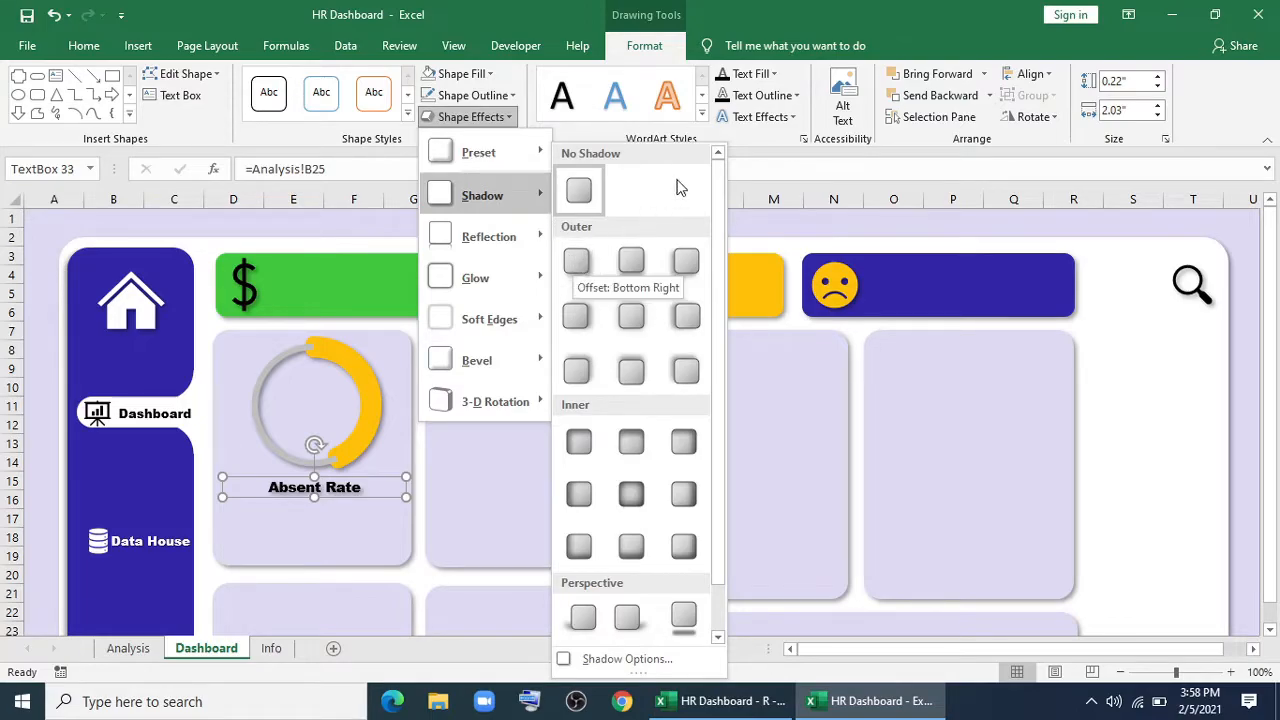
{"action": "left_click", "coordinate": [768, 78]}
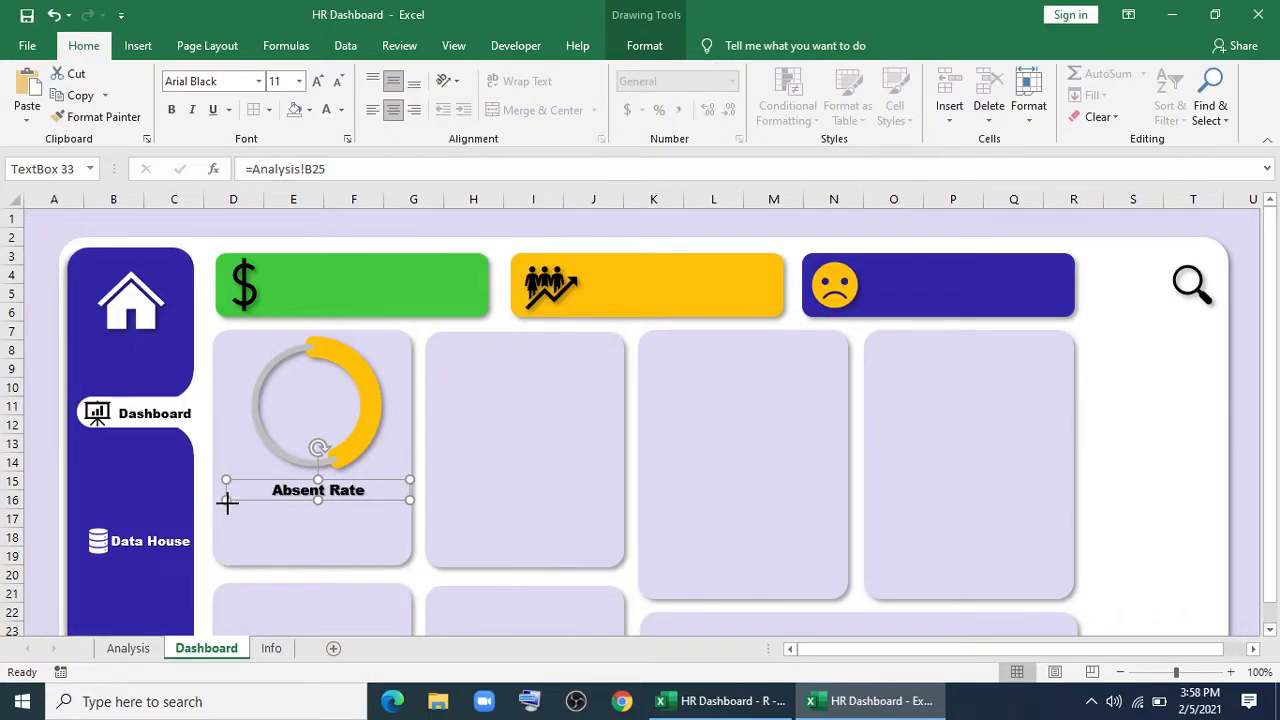
Widen the Absent Rate text box to the card's left edge and increase its font size by one level.
{"action": "left_click_drag", "start_coordinate": [227, 501], "coordinate": [212, 503]}
{"action": "left_click", "coordinate": [317, 80]}
Insert a 2-D line chart of the Absent Rate values for January to December on the Analysis sheet.
{"action": "left_click", "coordinate": [130, 649]}
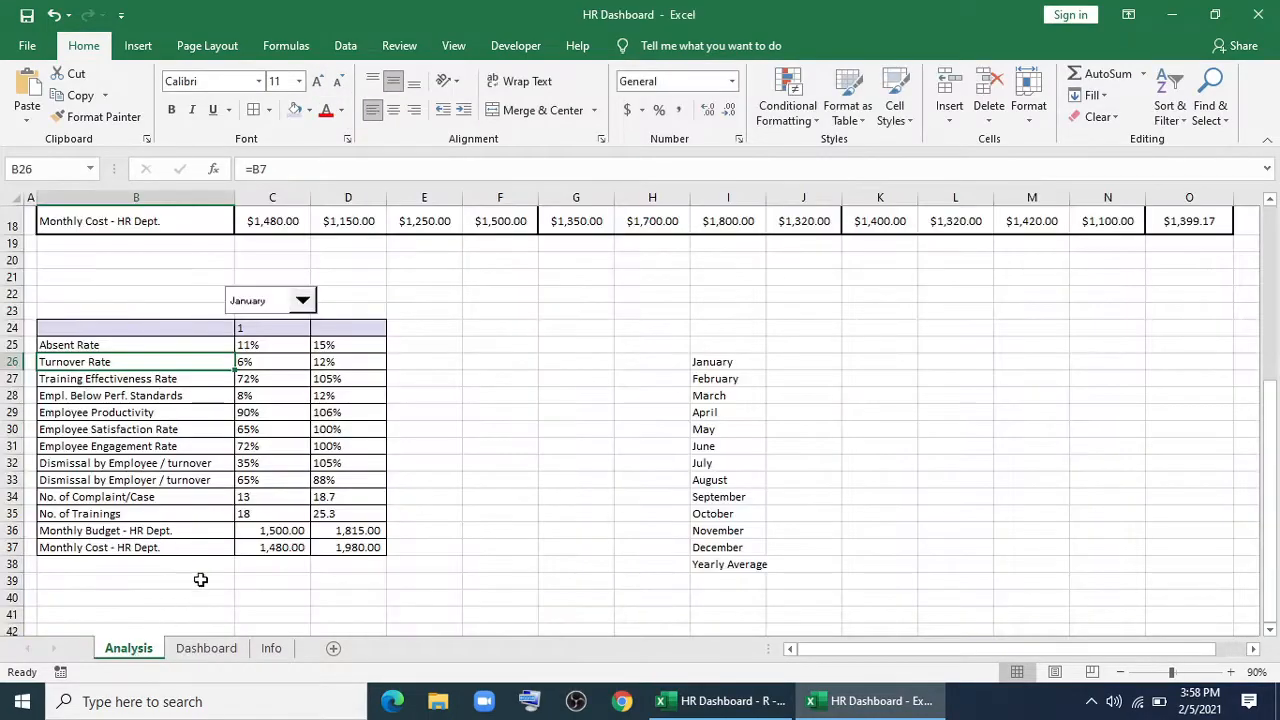
{"action": "scroll", "coordinate": [300, 430], "scroll_direction": "up", "scroll_amount": 6}
{"action": "left_click_drag", "start_coordinate": [264, 348], "coordinate": [1100, 347]}
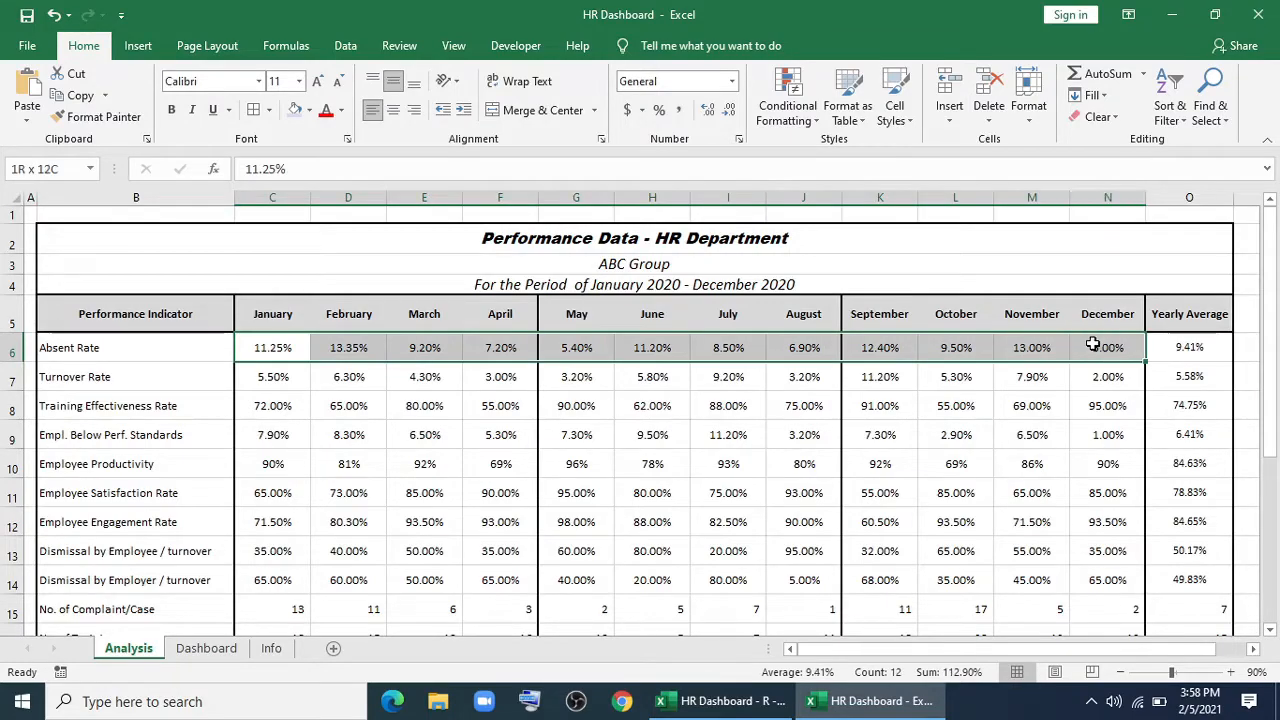
{"action": "left_click", "coordinate": [138, 47]}
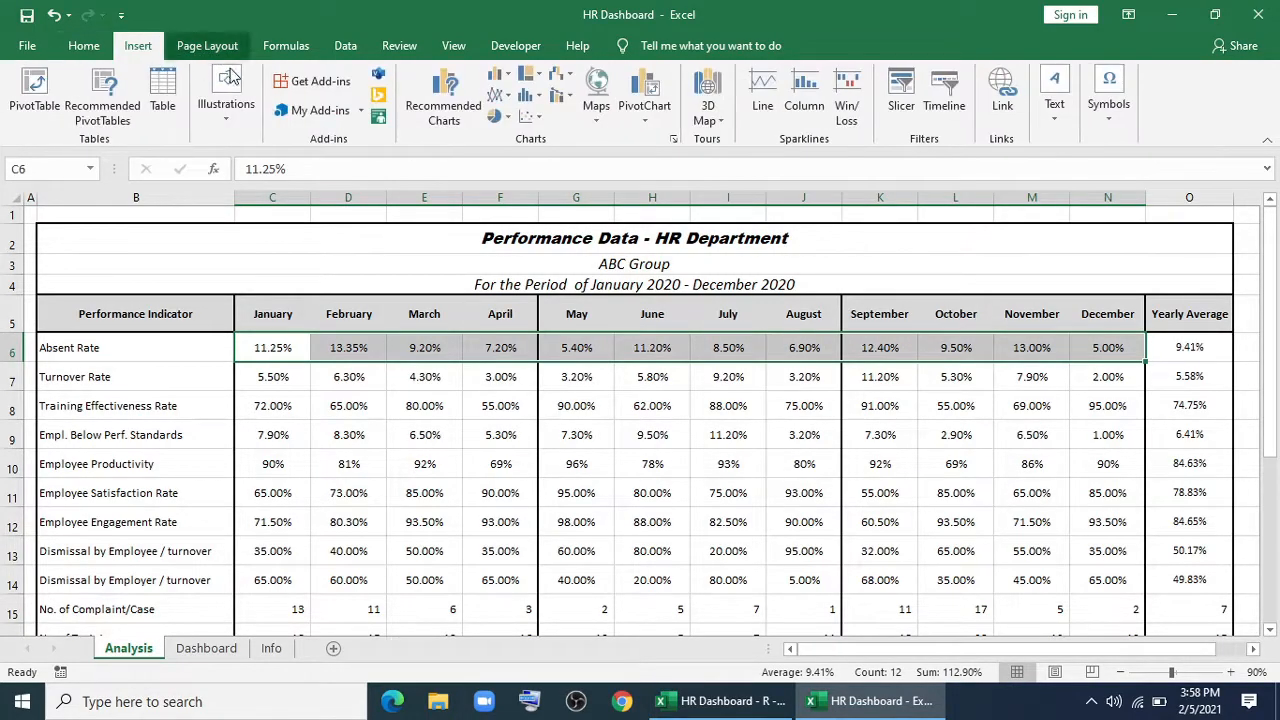
{"action": "left_click", "coordinate": [500, 100]}
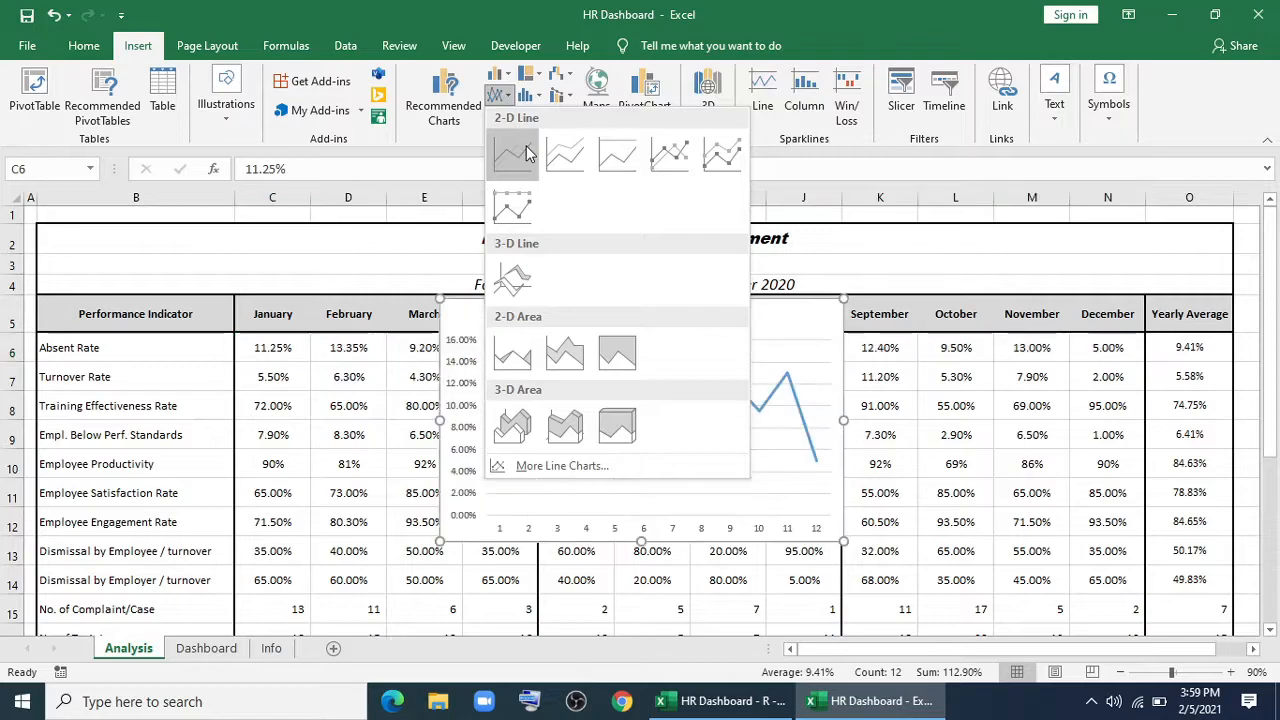
Move the Absent Rate line chart from the Analysis sheet to the Dashboard sheet.
{"action": "left_click", "coordinate": [597, 319]}
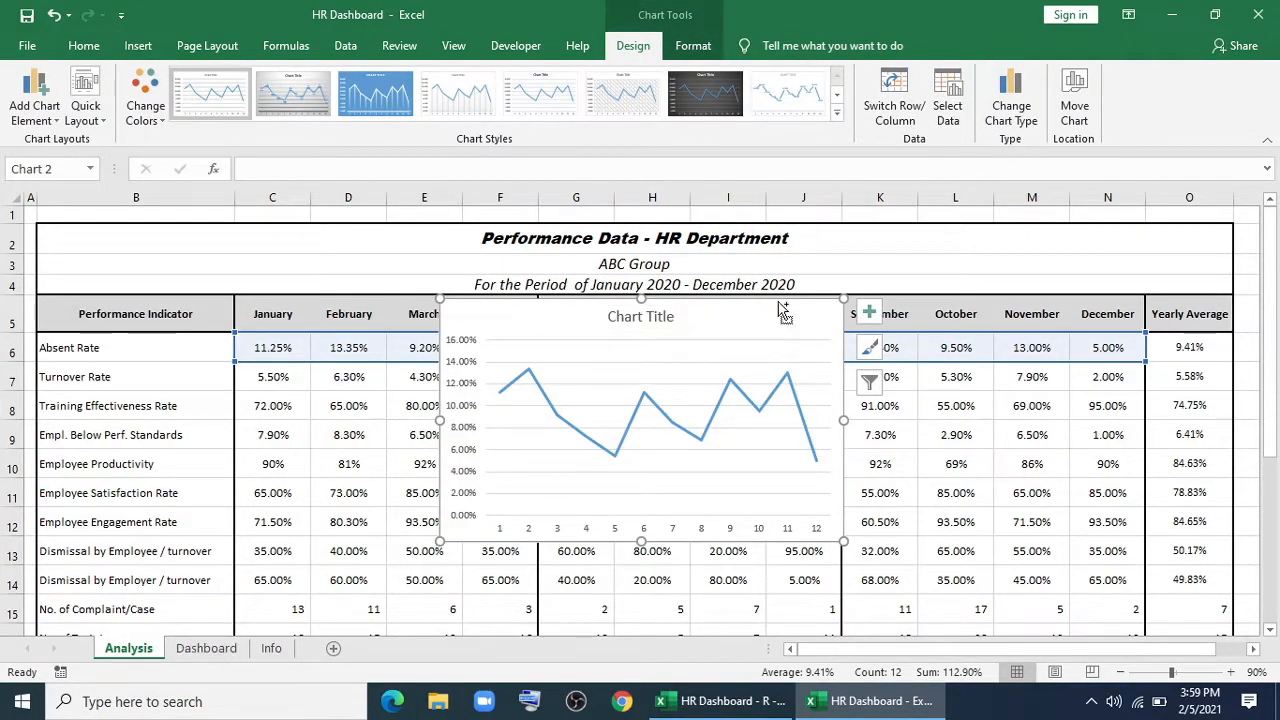
{"action": "key", "text": "ctrl+x"}
{"action": "left_click", "coordinate": [206, 648]}
{"action": "key", "text": "ctrl+v"}
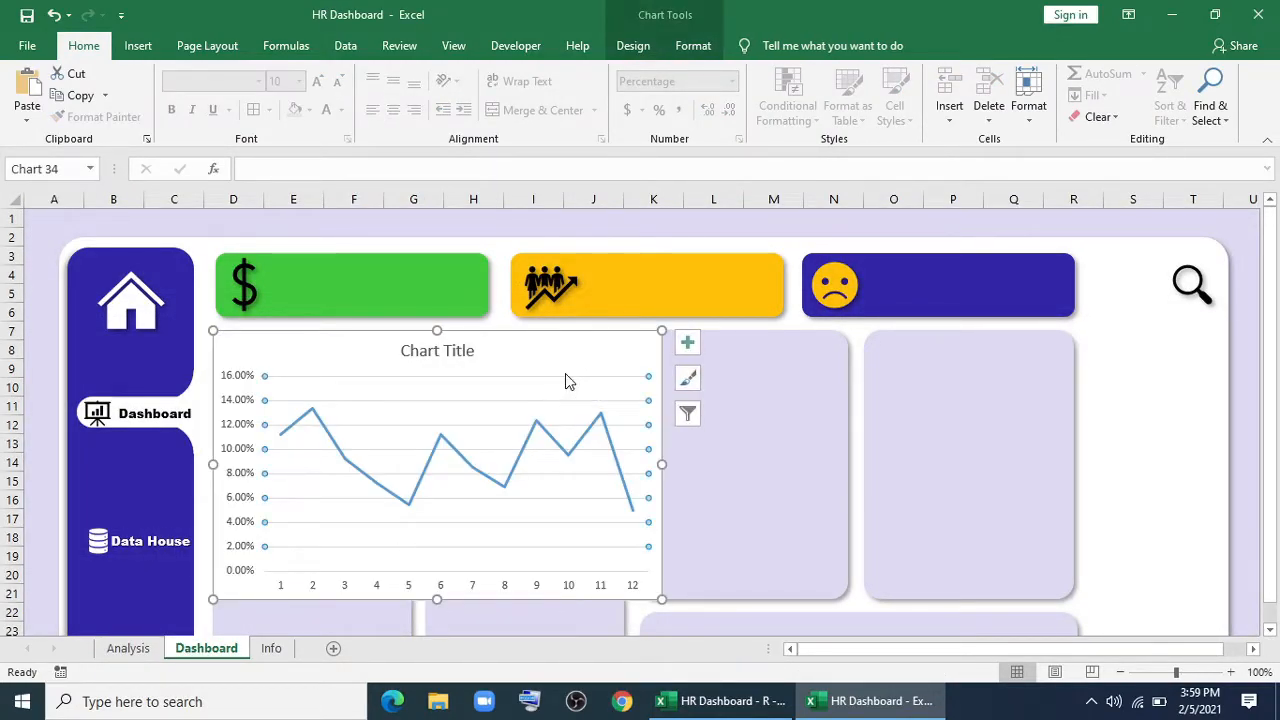
Strip the line chart of its title, gridlines, vertical axis and horizontal axis.
{"action": "left_click", "coordinate": [455, 360]}
{"action": "key", "text": "Delete"}
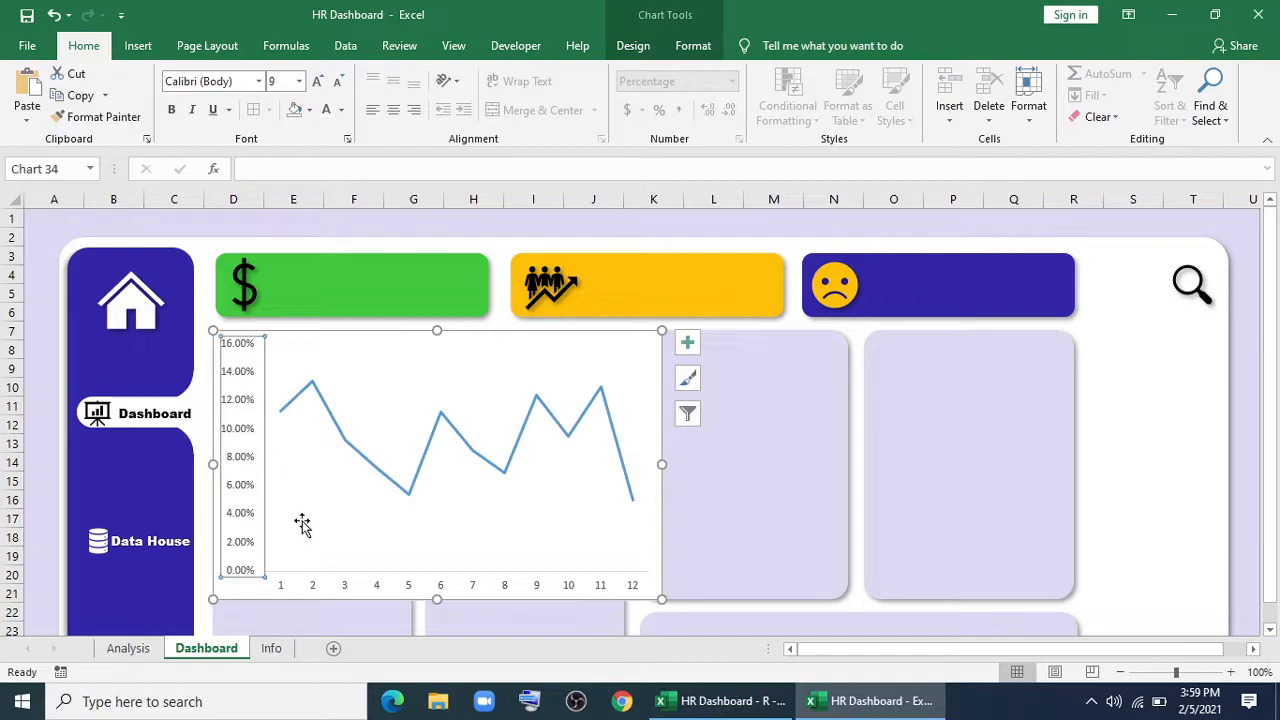
{"action": "key", "text": "Delete"}
{"action": "left_click", "coordinate": [312, 586]}
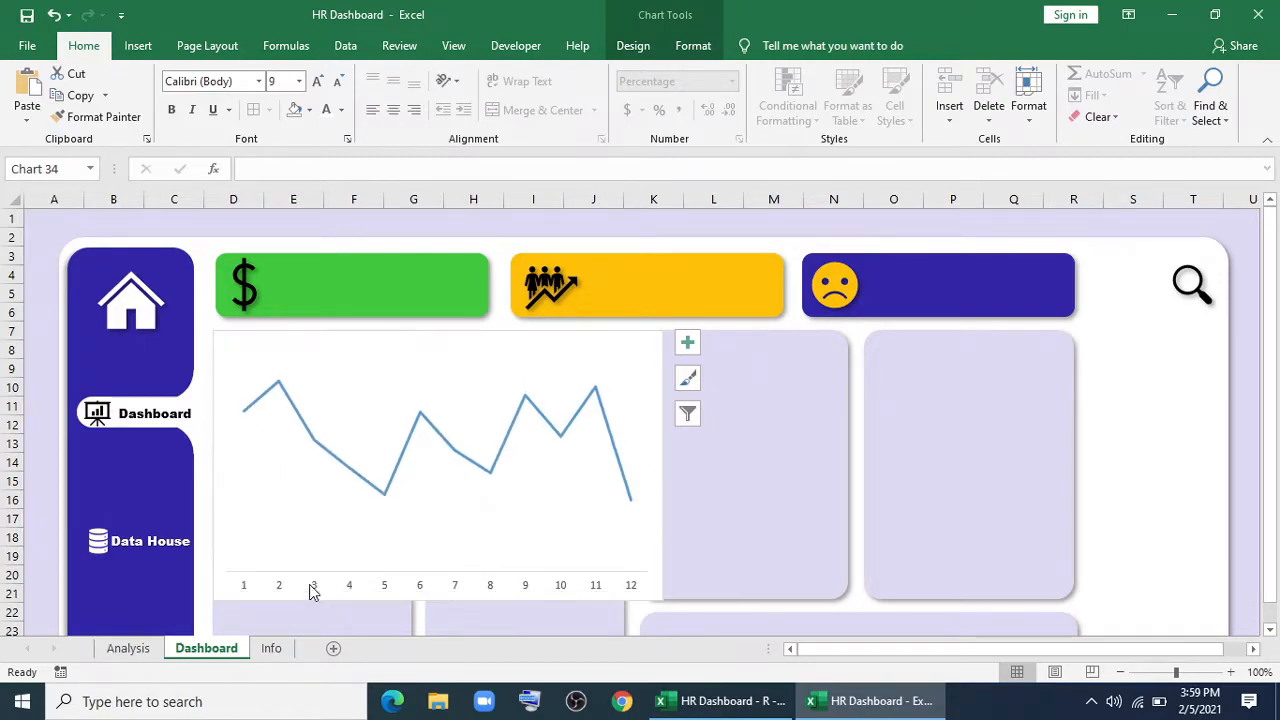
{"action": "key", "text": "Delete"}
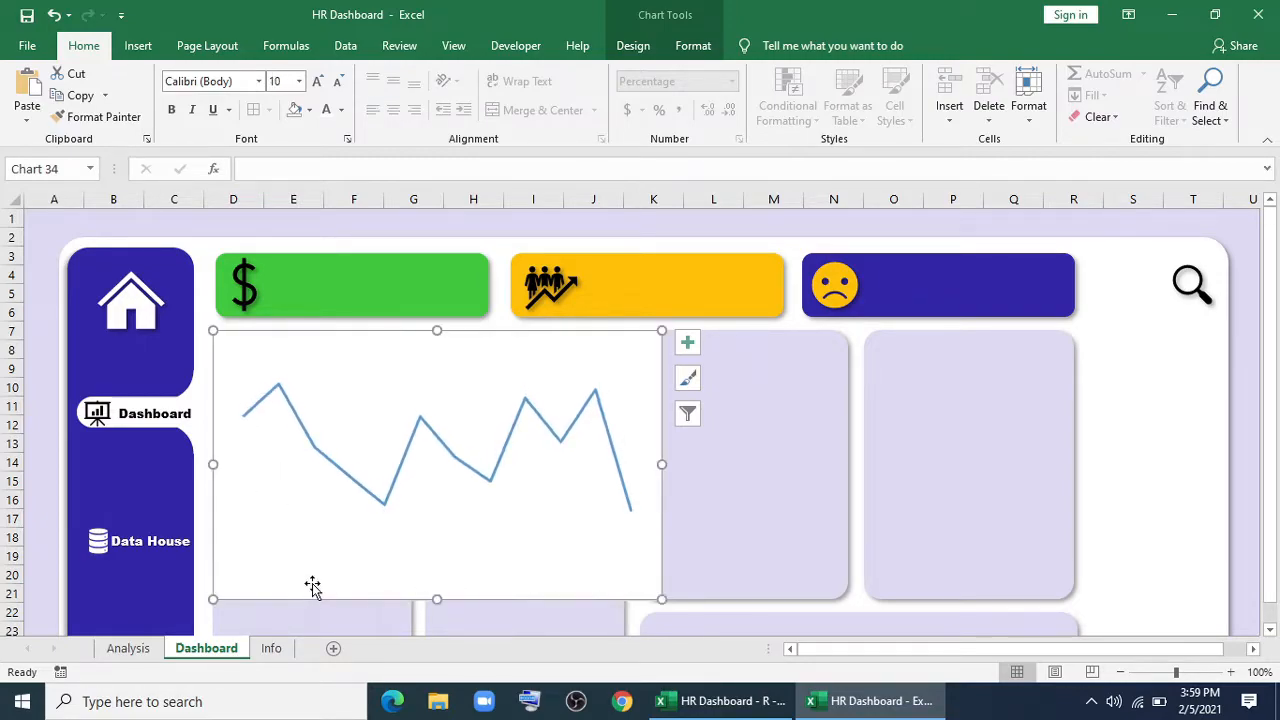
Colour the line series standard orange and give it a shadow effect.
{"action": "left_click", "coordinate": [538, 416]}
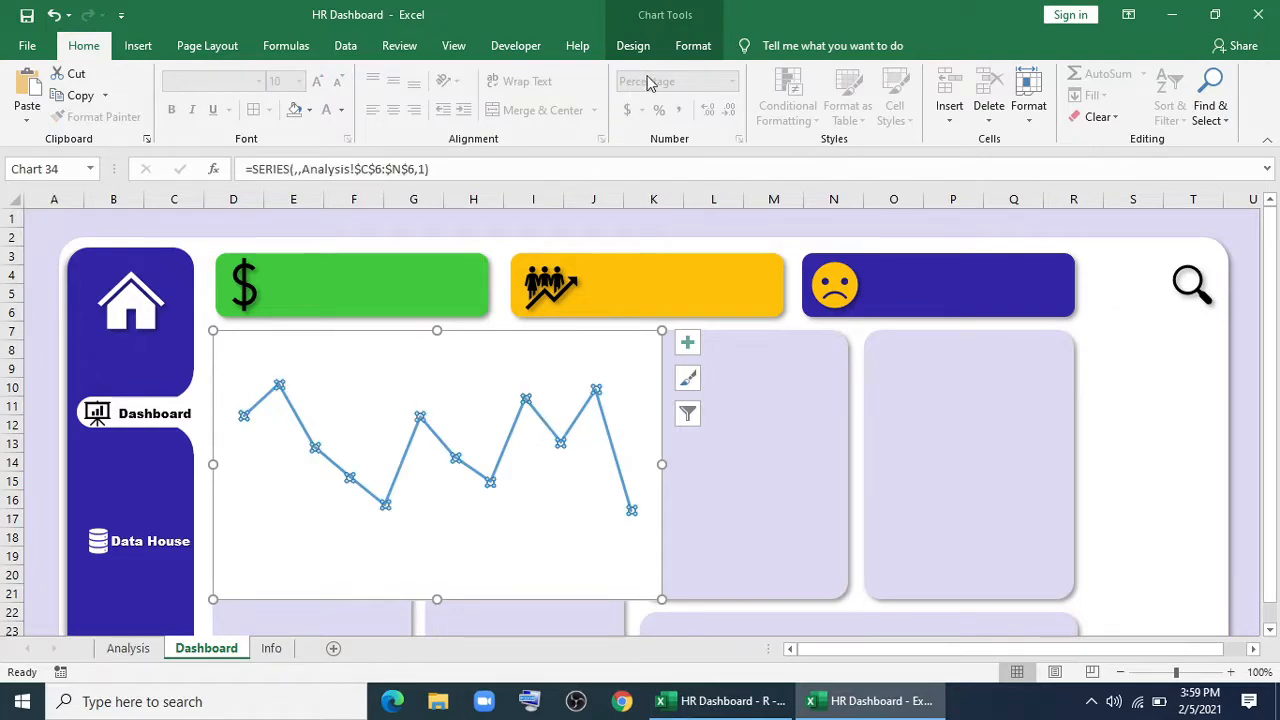
{"action": "left_click", "coordinate": [690, 47]}
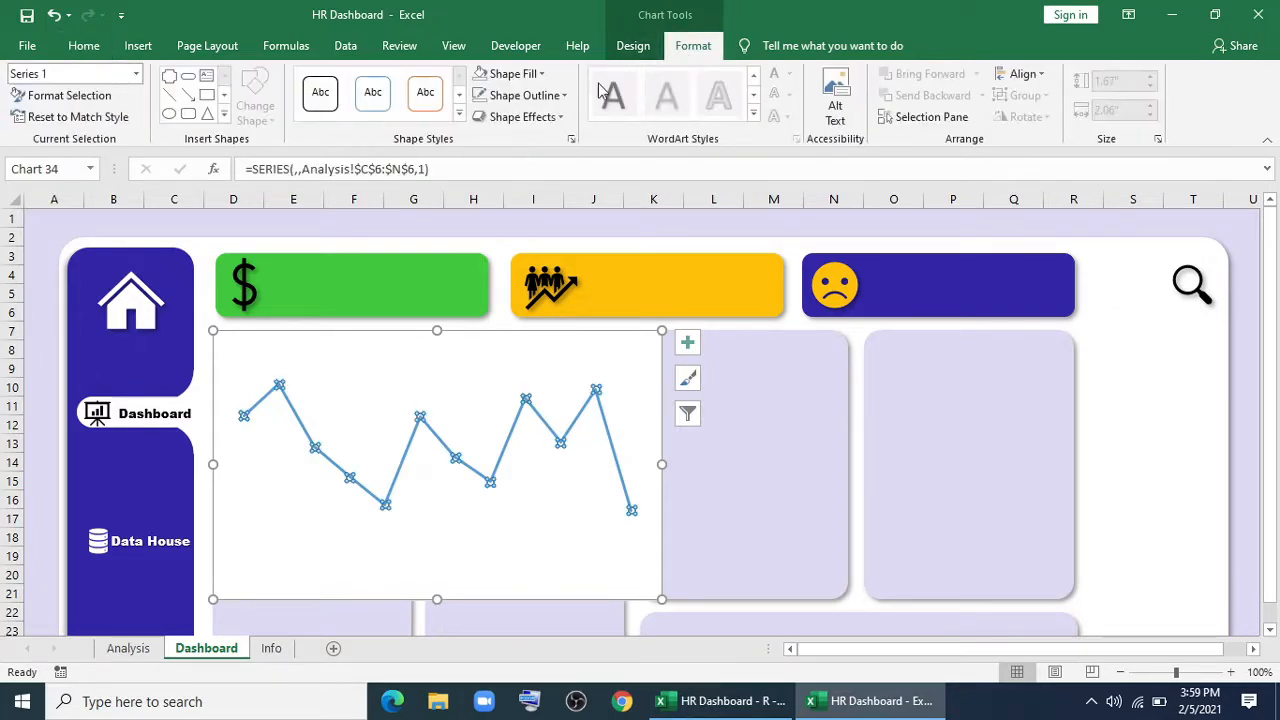
{"action": "left_click", "coordinate": [530, 100]}
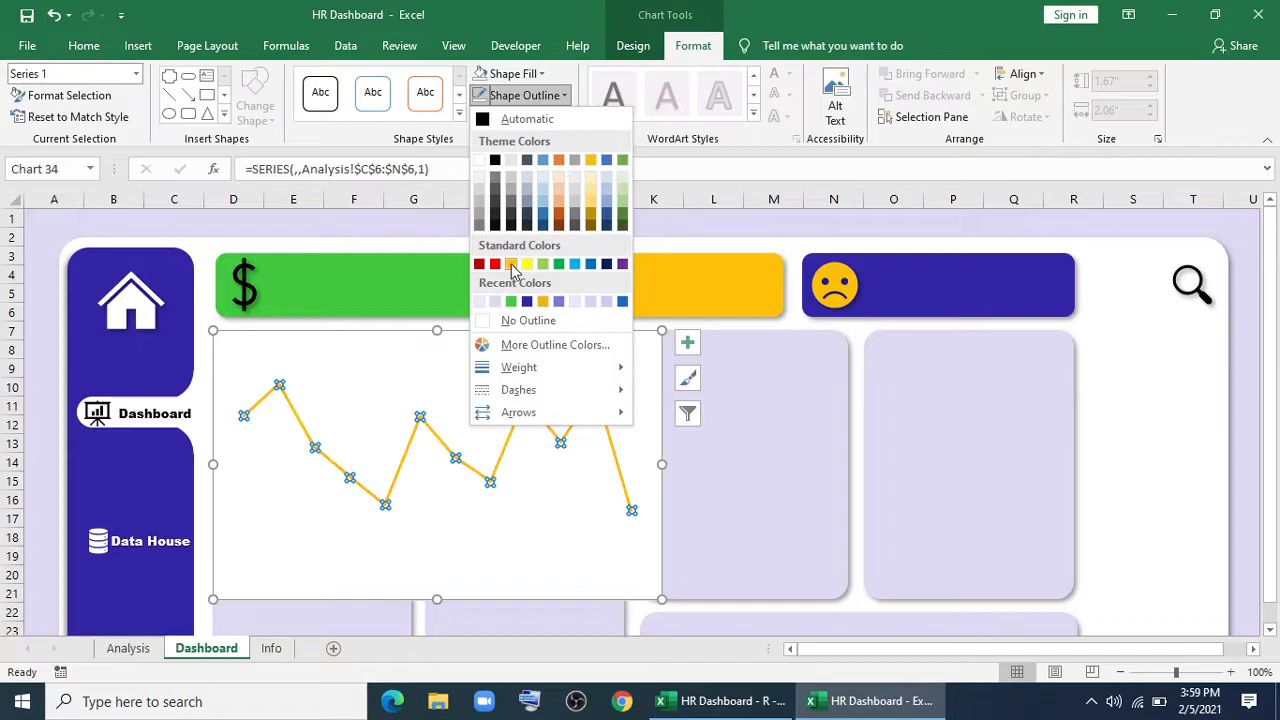
{"action": "left_click", "coordinate": [511, 264]}
{"action": "left_click", "coordinate": [524, 117]}
{"action": "mouse_move", "coordinate": [575, 196]}
{"action": "left_click", "coordinate": [630, 256]}
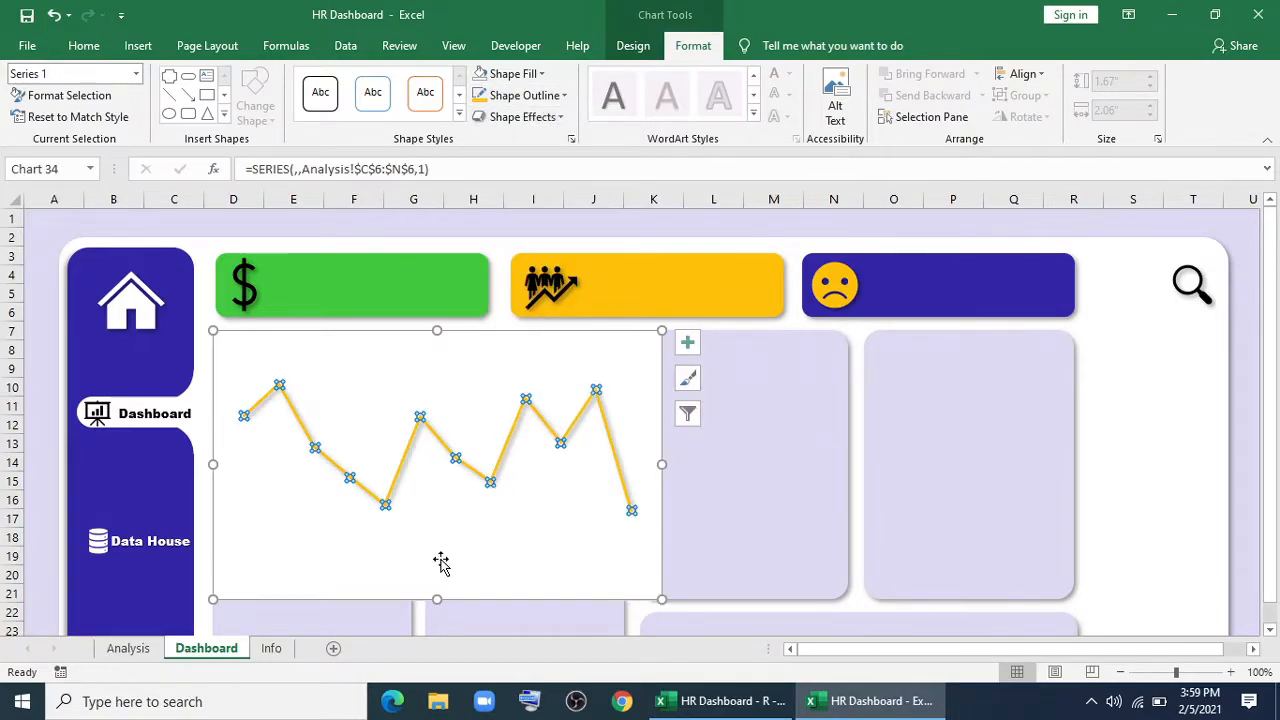
Reduce the line chart's height to about 1.43 inches and remove its fill and outline.
{"action": "left_click_drag", "start_coordinate": [436, 599], "coordinate": [437, 458]}
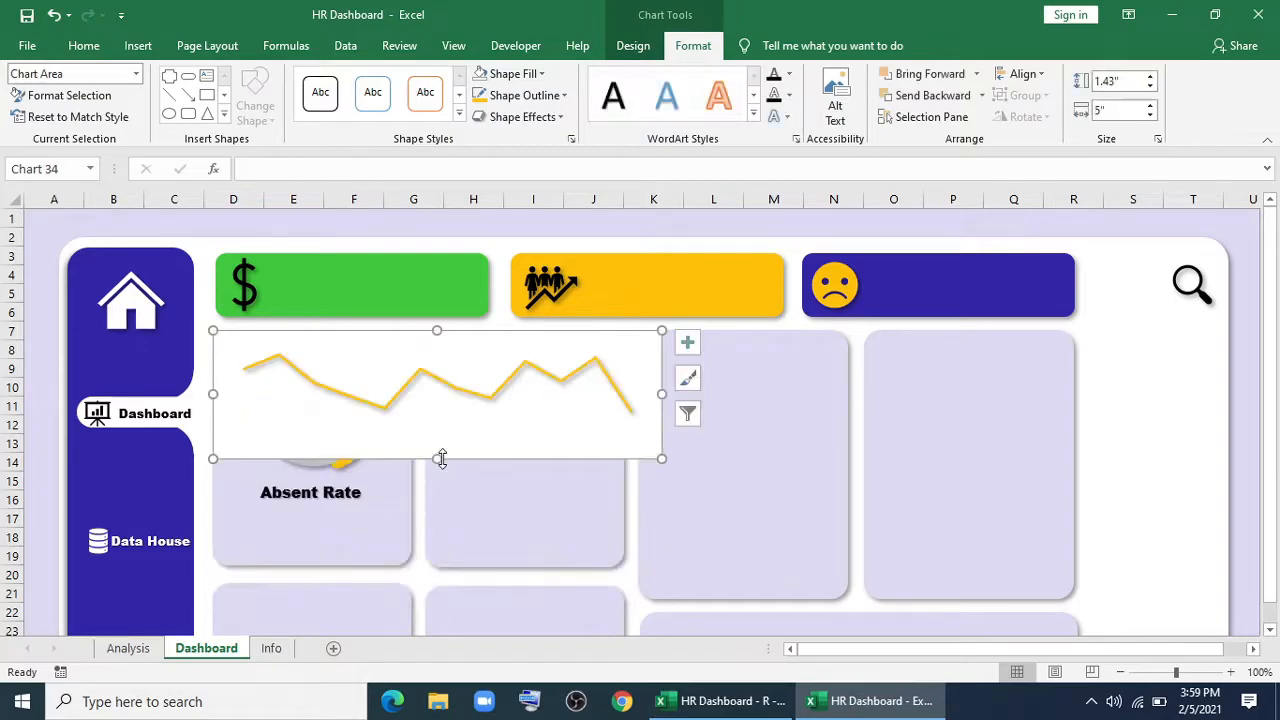
{"action": "left_click", "coordinate": [537, 74]}
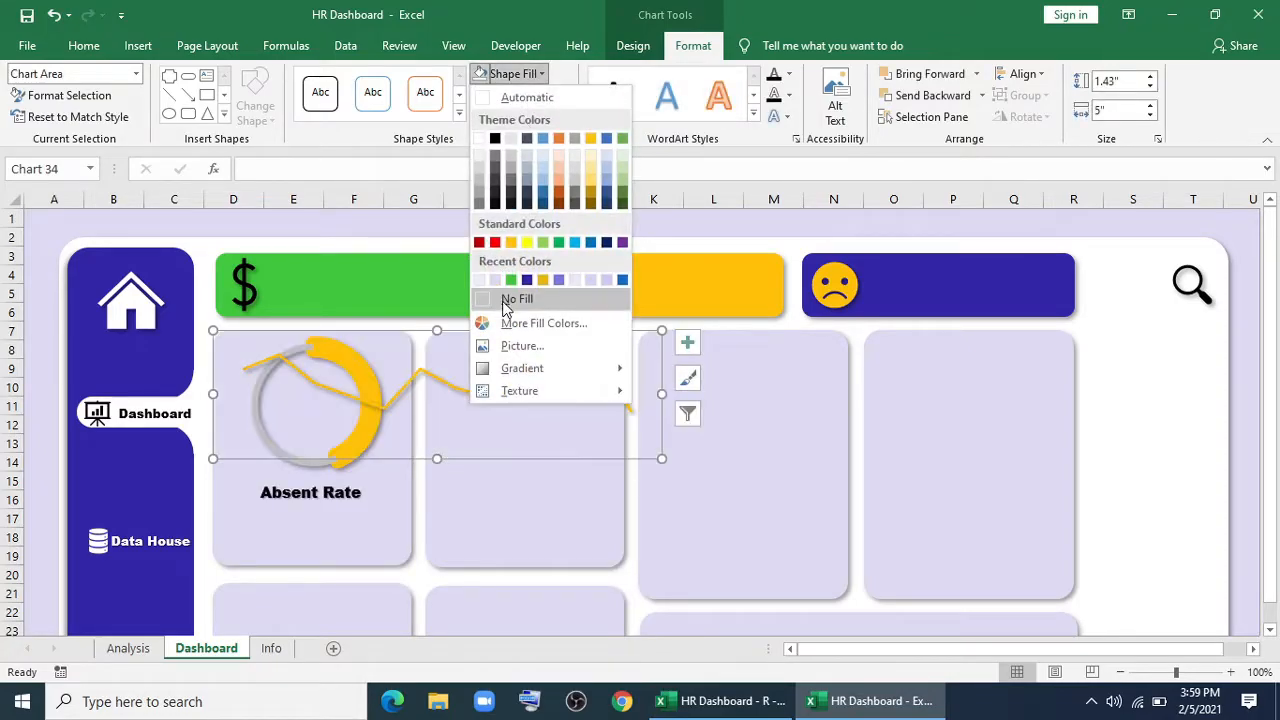
{"action": "left_click", "coordinate": [510, 297]}
{"action": "left_click", "coordinate": [503, 80]}
{"action": "left_click", "coordinate": [520, 95]}
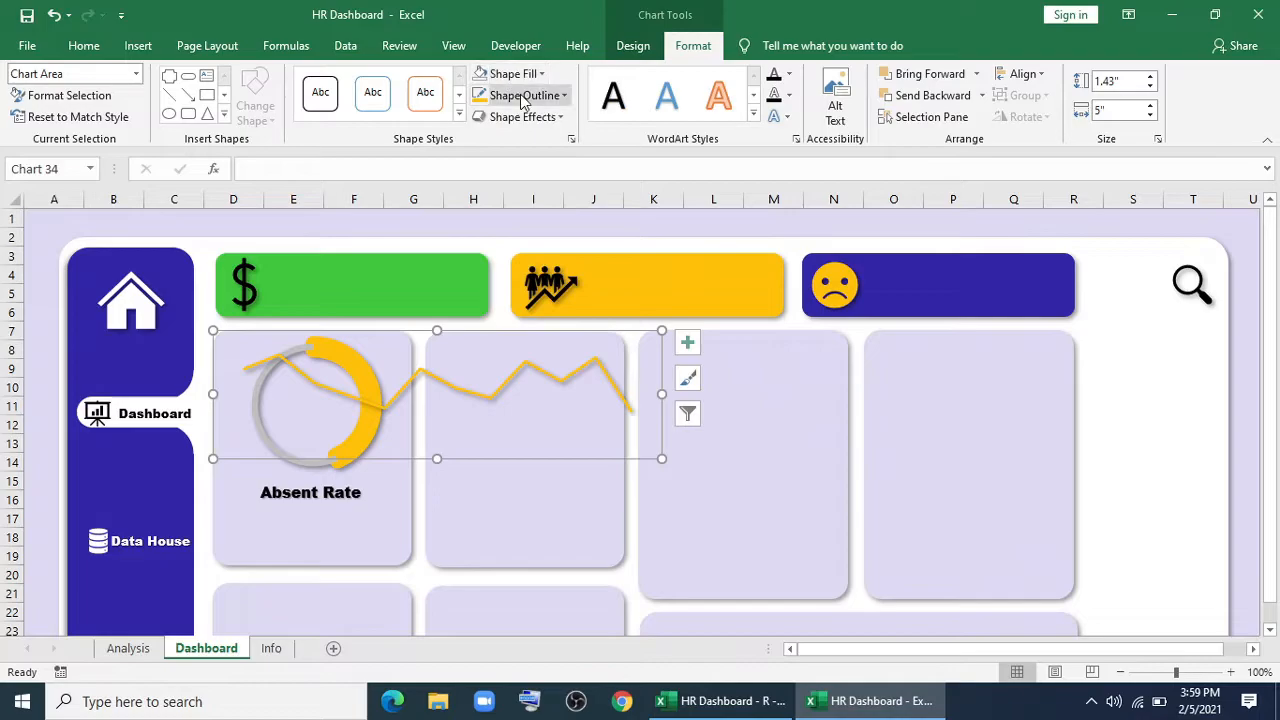
{"action": "left_click", "coordinate": [520, 95]}
{"action": "left_click", "coordinate": [520, 322]}
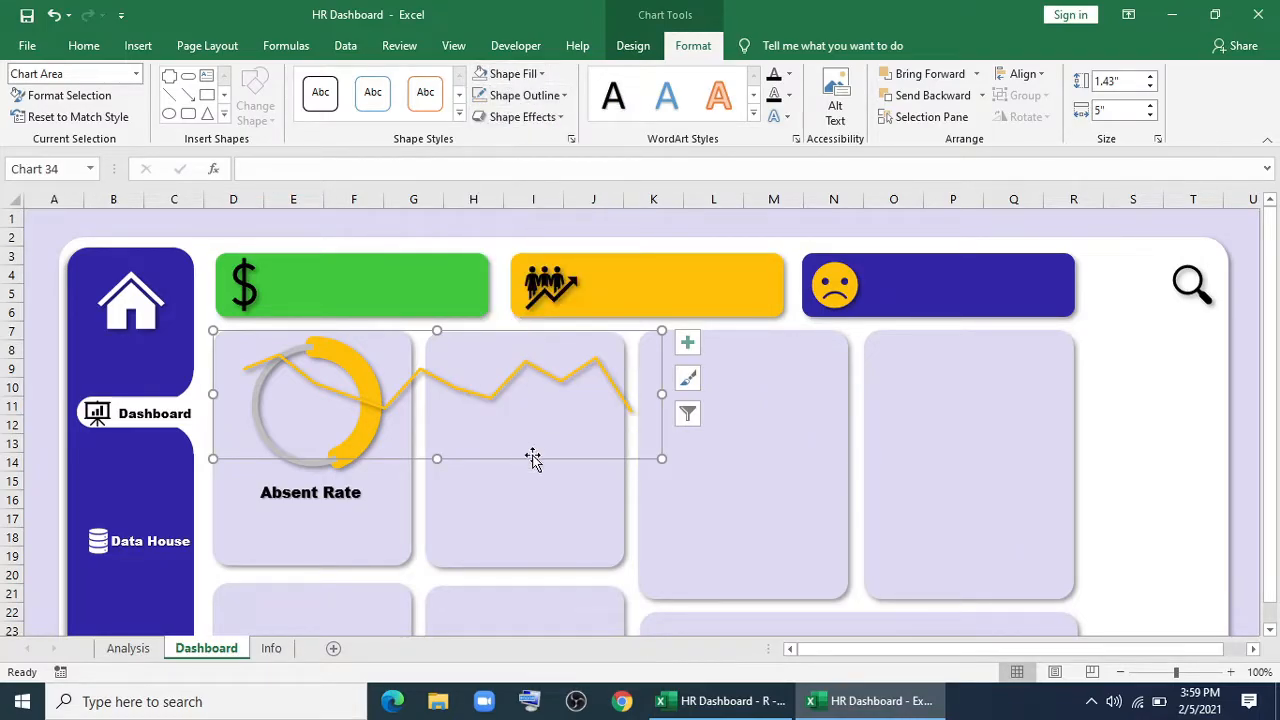
Shrink the line chart to the first card's width and place it beneath the Absent Rate label.
{"action": "left_click_drag", "start_coordinate": [659, 393], "coordinate": [415, 404]}
{"action": "left_click_drag", "start_coordinate": [313, 330], "coordinate": [314, 399]}
{"action": "left_click_drag", "start_coordinate": [370, 460], "coordinate": [370, 569]}
{"action": "left_click_drag", "start_coordinate": [314, 508], "coordinate": [314, 483]}
{"action": "left_click_drag", "start_coordinate": [416, 526], "coordinate": [411, 526]}
Enlarge the doughnut chart within its card and move the Absent Rate label down between it and the line chart.
{"action": "left_click_drag", "start_coordinate": [371, 483], "coordinate": [354, 489]}
{"action": "left_click", "coordinate": [345, 499]}
{"action": "left_click", "coordinate": [262, 469]}
{"action": "left_click_drag", "start_coordinate": [222, 478], "coordinate": [232, 528]}
{"action": "left_click_drag", "start_coordinate": [354, 489], "coordinate": [354, 496]}
{"action": "left_click_drag", "start_coordinate": [371, 512], "coordinate": [404, 497]}
{"action": "left_click", "coordinate": [369, 463]}
{"action": "left_click", "coordinate": [482, 497]}
{"action": "left_click", "coordinate": [395, 525]}
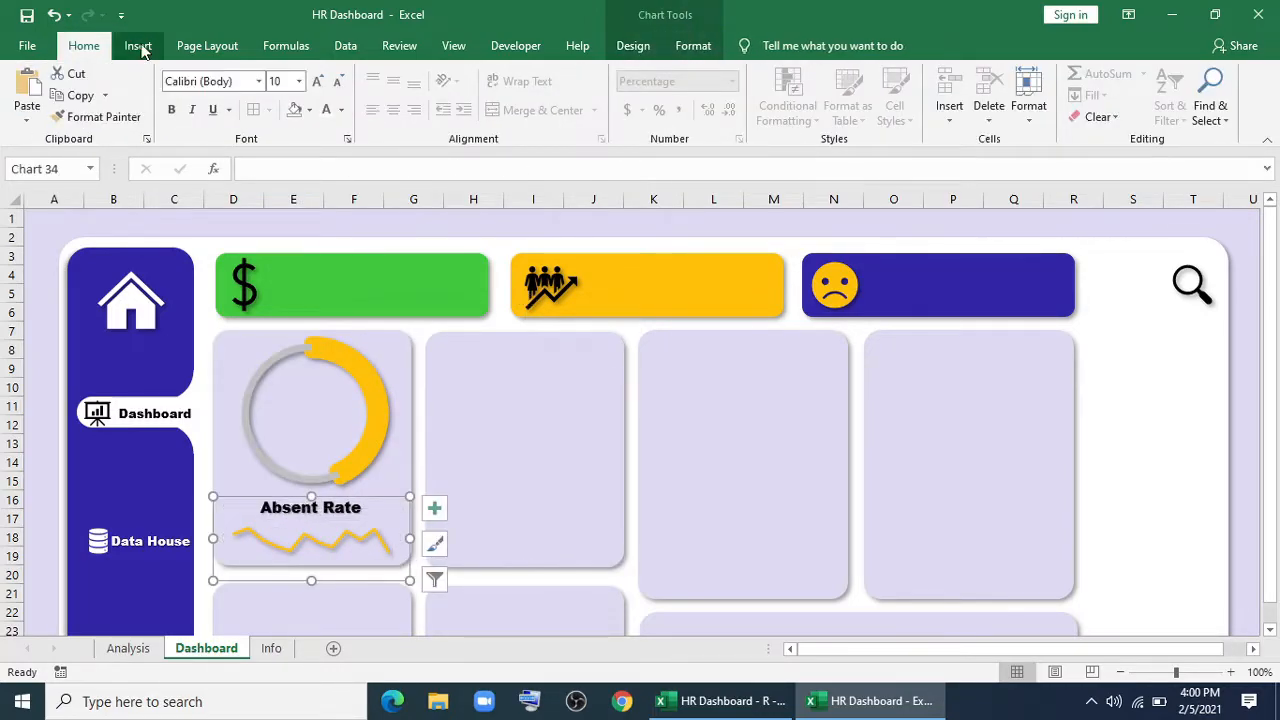
Draw a text box about 0.97 by 0.38 inches in the centre of the Absent Rate doughnut.
{"action": "left_click", "coordinate": [138, 45]}
{"action": "left_click", "coordinate": [1001, 100]}
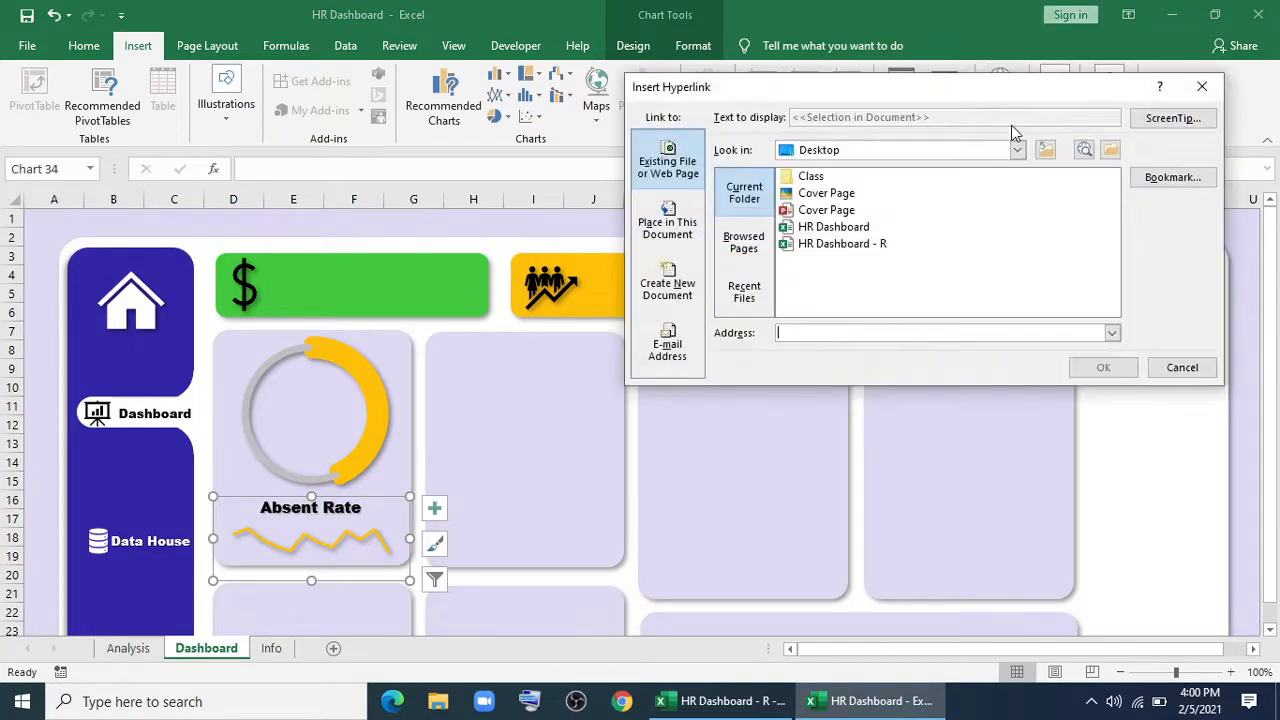
{"action": "left_click", "coordinate": [1200, 88]}
{"action": "left_click", "coordinate": [1053, 125]}
{"action": "left_click", "coordinate": [1062, 185]}
{"action": "left_click_drag", "start_coordinate": [268, 395], "coordinate": [356, 428]}
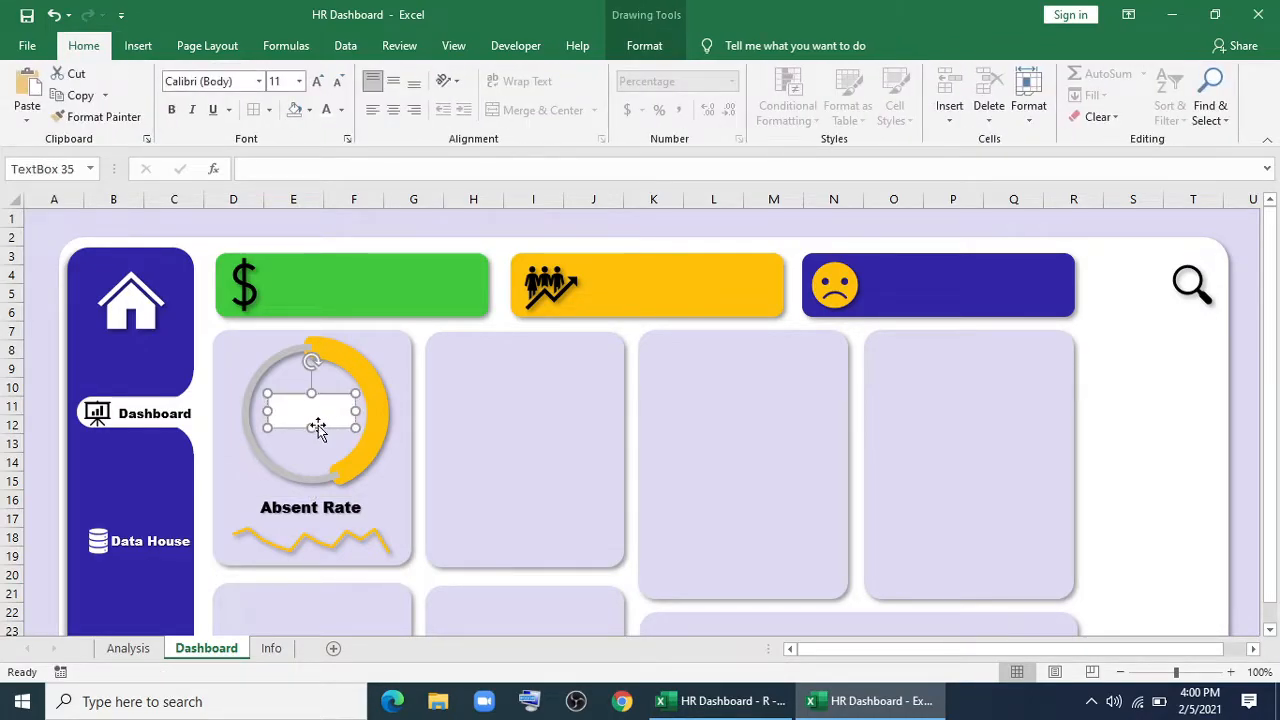
Link the doughnut's text box to the Absent Rate value with the formula =Analysis!C25.
{"action": "left_click", "coordinate": [291, 163]}
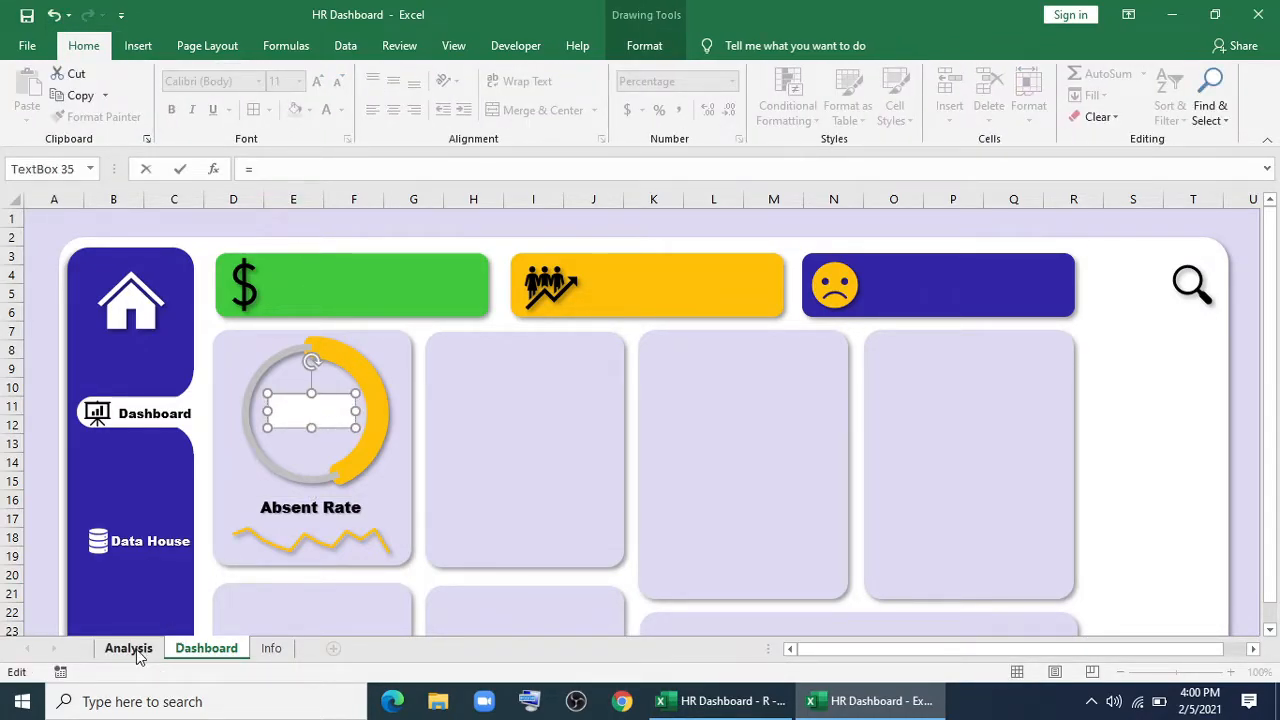
{"action": "left_click", "coordinate": [136, 649]}
{"action": "scroll", "coordinate": [268, 434], "scroll_direction": "down", "scroll_amount": 5}
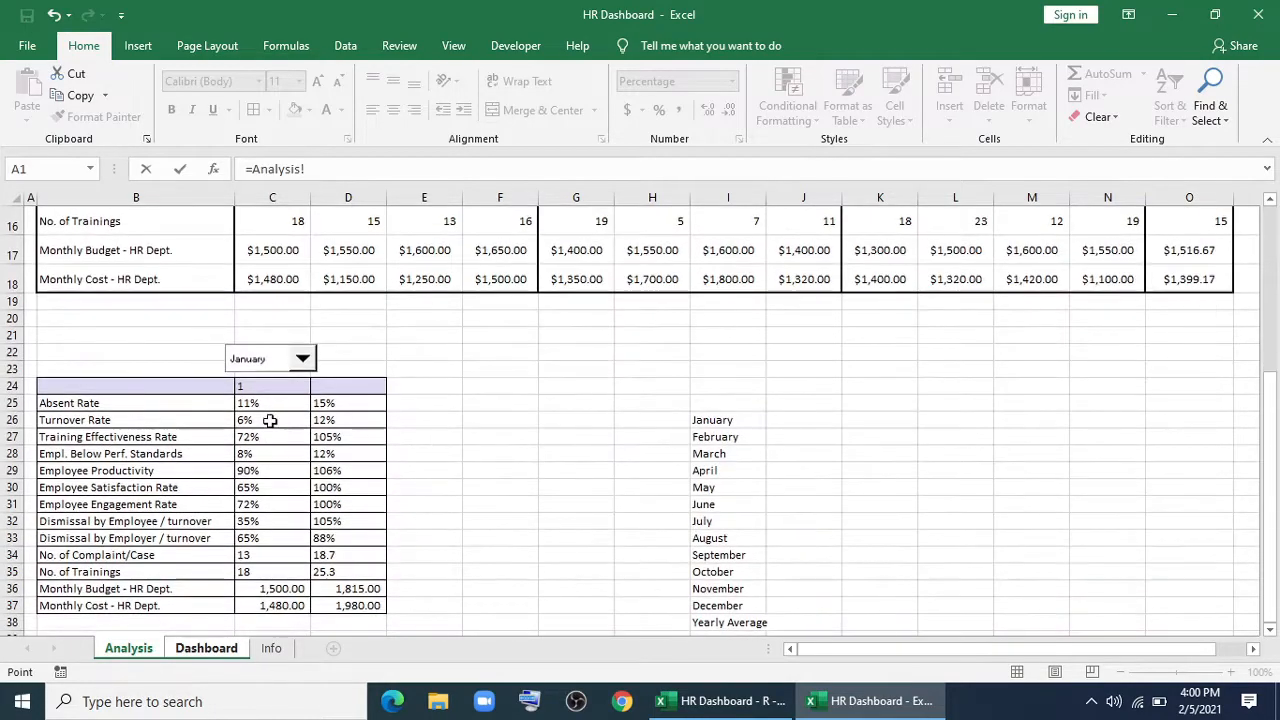
{"action": "key", "text": "Return"}
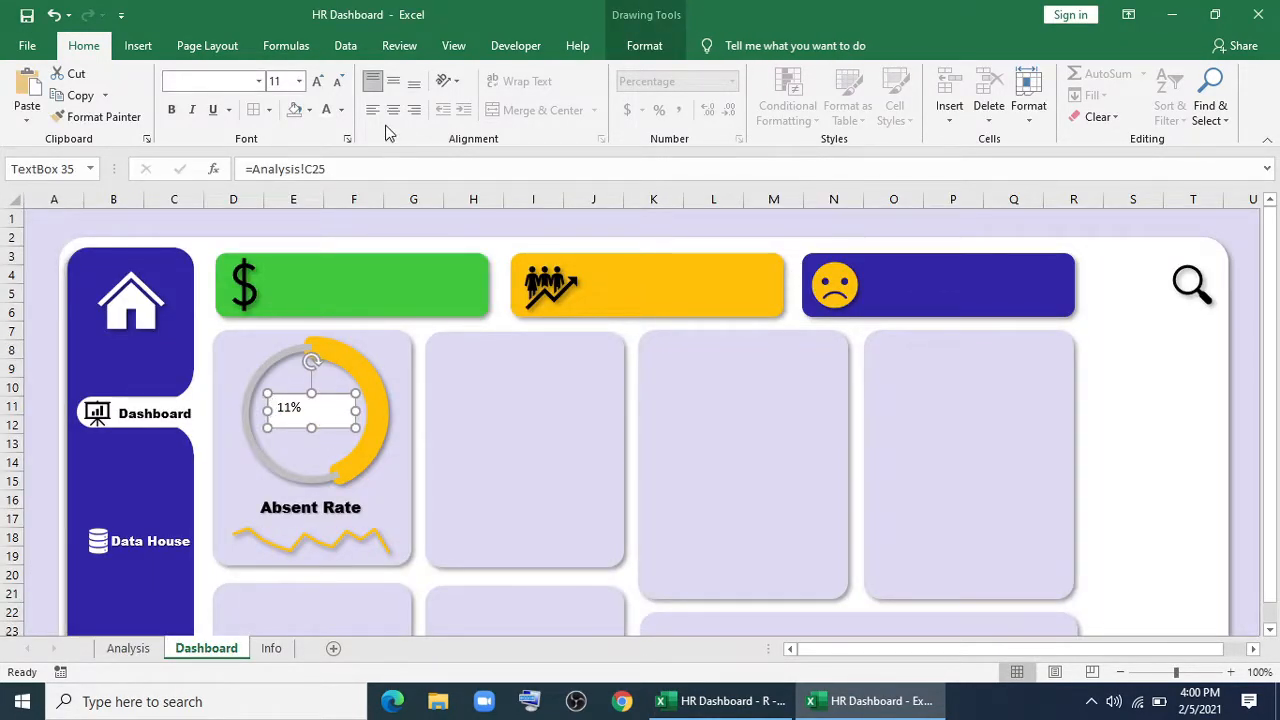
Set the percentage in centred Arial Black and remove the text box's fill and outline.
{"action": "left_click", "coordinate": [394, 84]}
{"action": "left_click", "coordinate": [228, 80]}
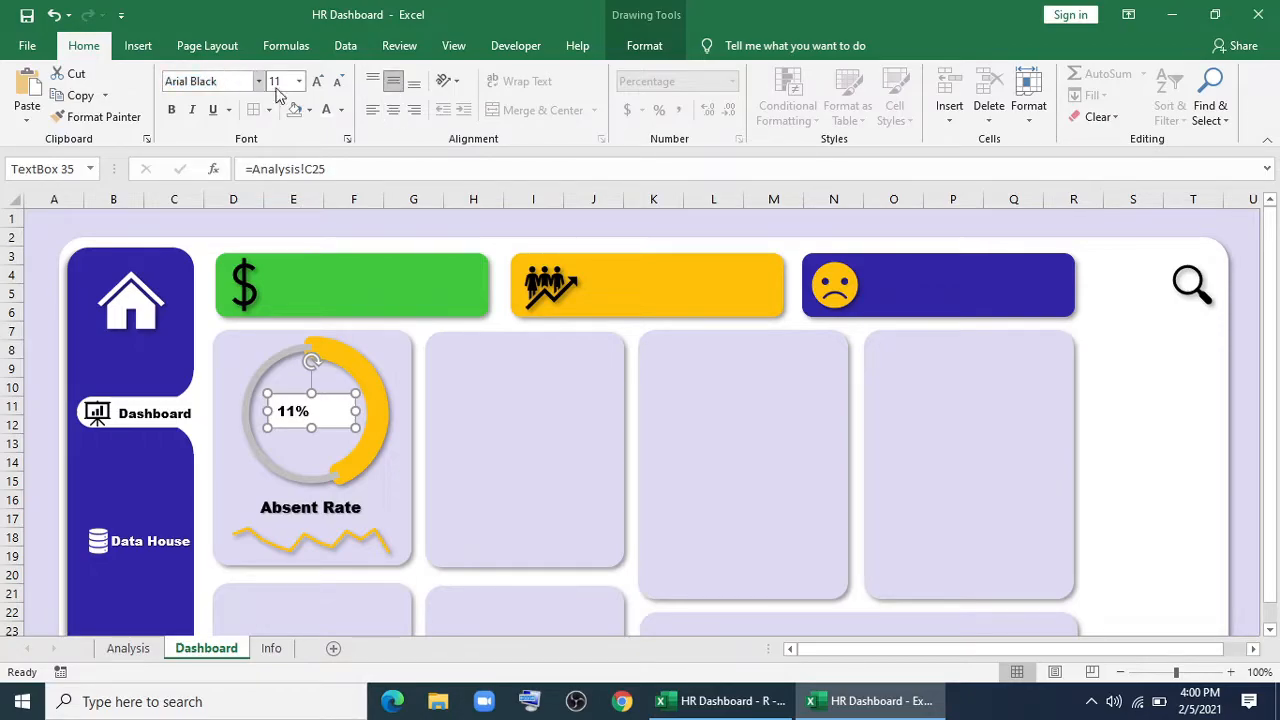
{"action": "left_click", "coordinate": [642, 47]}
{"action": "left_click", "coordinate": [480, 76]}
{"action": "left_click", "coordinate": [467, 299]}
{"action": "left_click", "coordinate": [482, 96]}
{"action": "left_click", "coordinate": [490, 320]}
Colour the percentage text standard orange without a text outline and add an outer shadow.
{"action": "left_click", "coordinate": [755, 74]}
{"action": "left_click", "coordinate": [757, 242]}
{"action": "left_click", "coordinate": [762, 95]}
{"action": "left_click", "coordinate": [748, 320]}
{"action": "left_click", "coordinate": [760, 117]}
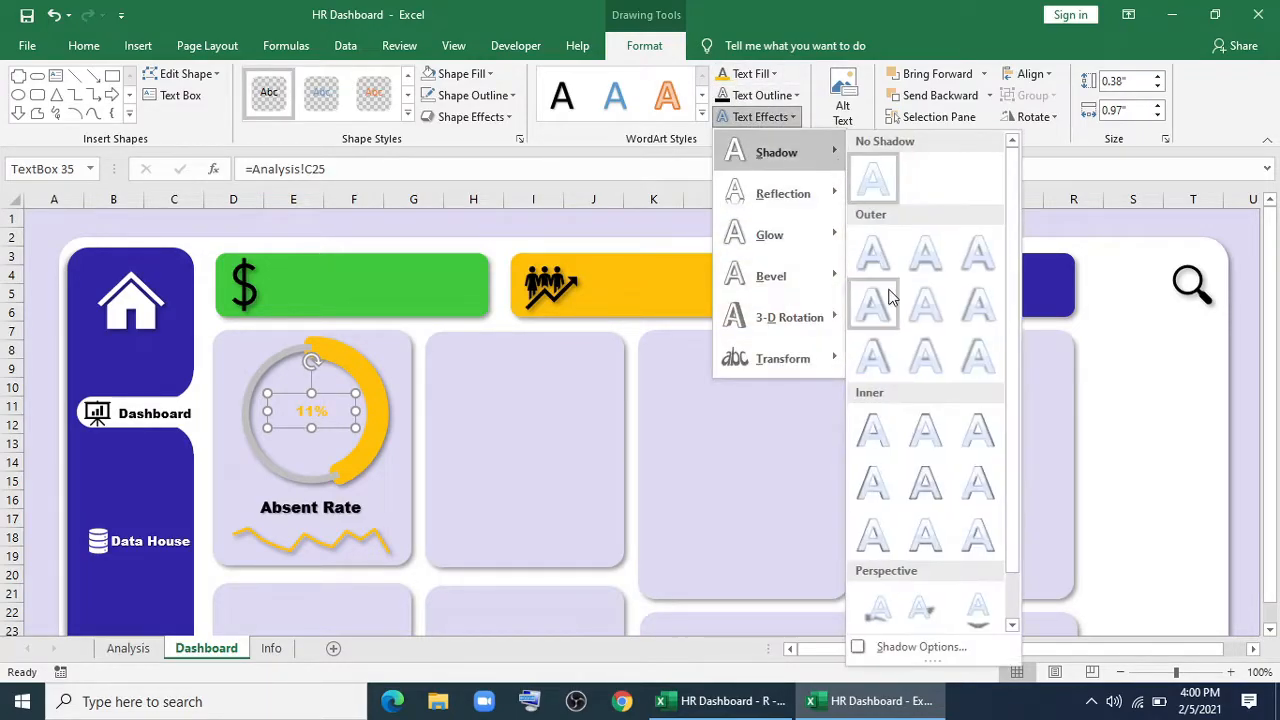
{"action": "left_click", "coordinate": [875, 253]}
Enlarge the percentage text and fit its text box inside the doughnut.
{"action": "left_click", "coordinate": [84, 46]}
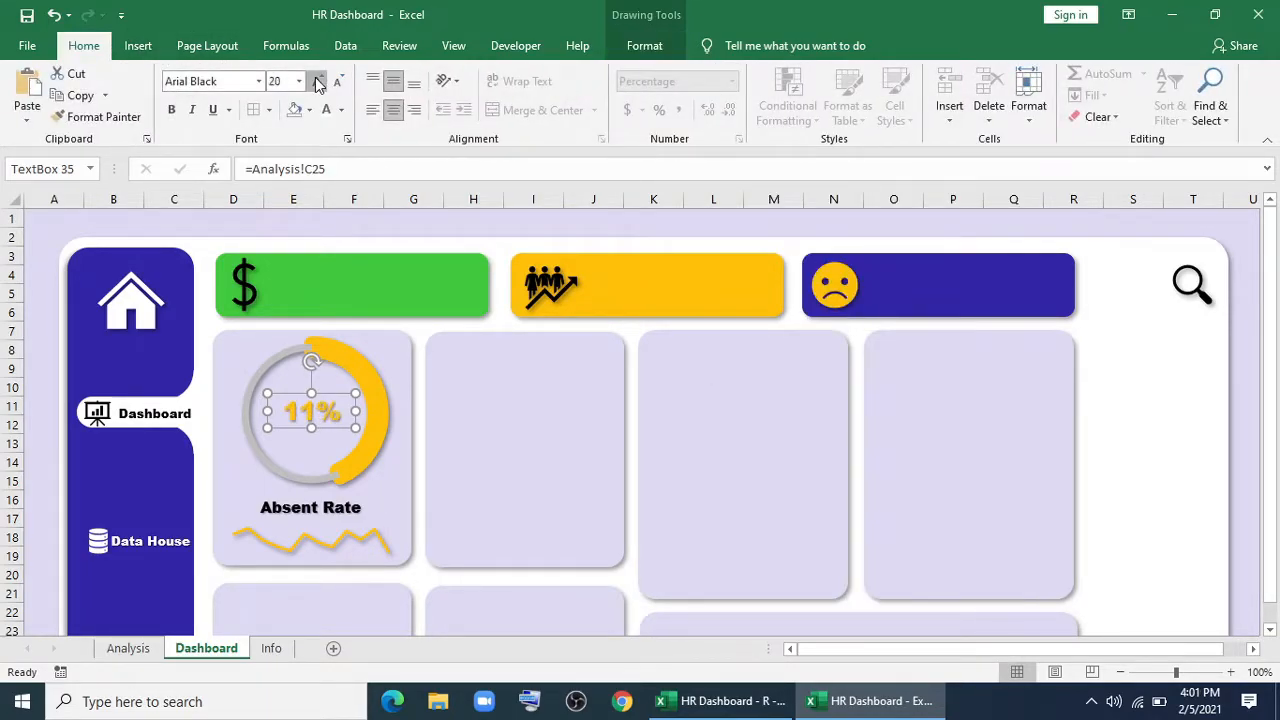
{"action": "mouse_move", "coordinate": [352, 424]}
{"action": "left_mouse_down"}
{"action": "mouse_move", "coordinate": [251, 420]}
{"action": "mouse_move", "coordinate": [349, 428]}
{"action": "left_mouse_up"}
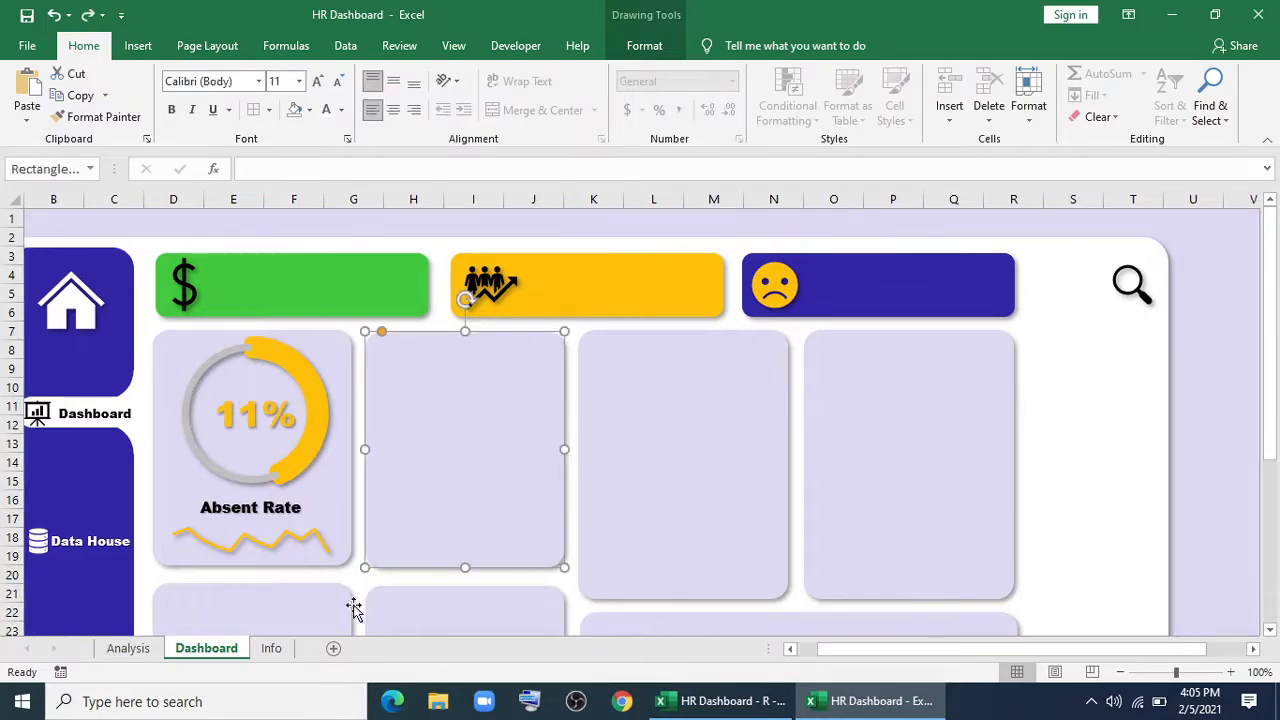
Copy the hex code of the lighter lavender card colour from the Info sheet and return to the Dashboard.
{"action": "left_click", "coordinate": [272, 648]}
{"action": "left_click_drag", "start_coordinate": [160, 470], "coordinate": [241, 470]}
{"action": "left_click", "coordinate": [275, 574]}
{"action": "left_click", "coordinate": [222, 647]}
Fill the empty card beside the Absent Rate card with the copied lighter lavender hex colour.
{"action": "right_click", "coordinate": [449, 471]}
{"action": "left_click", "coordinate": [476, 462]}
{"action": "left_click", "coordinate": [1238, 462]}
{"action": "left_click", "coordinate": [1160, 666]}
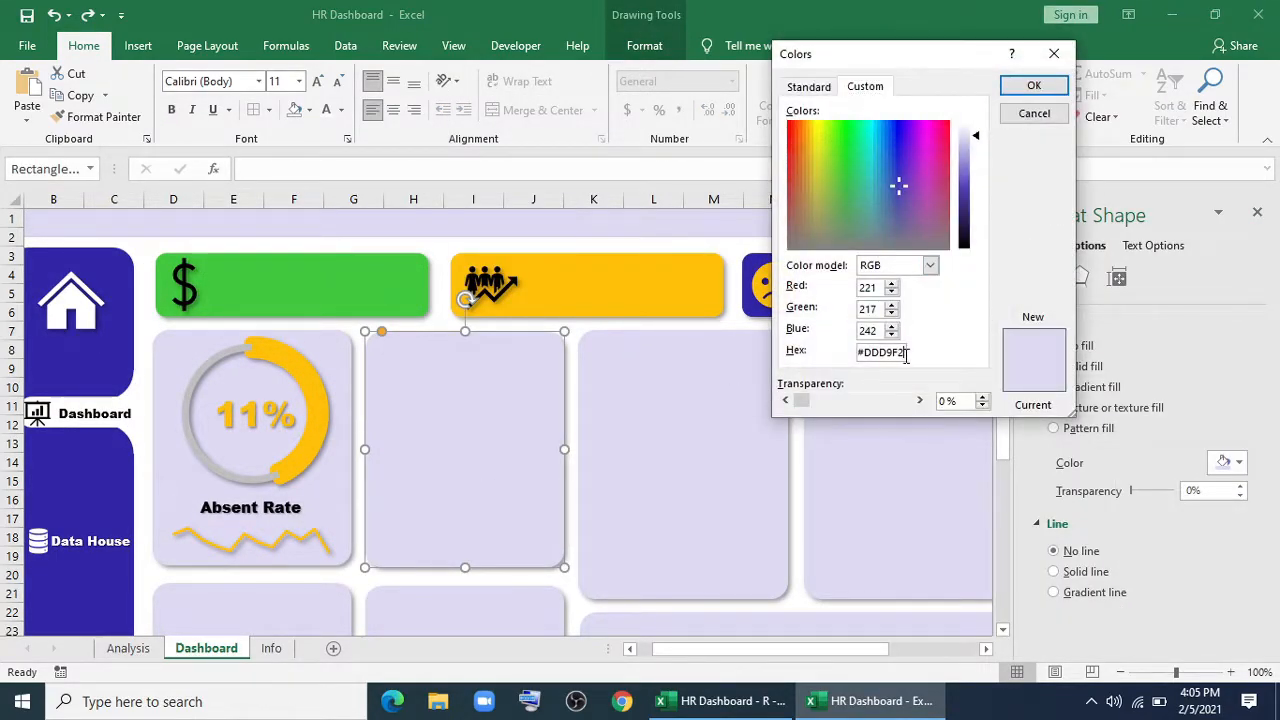
{"action": "left_click", "coordinate": [1034, 85]}
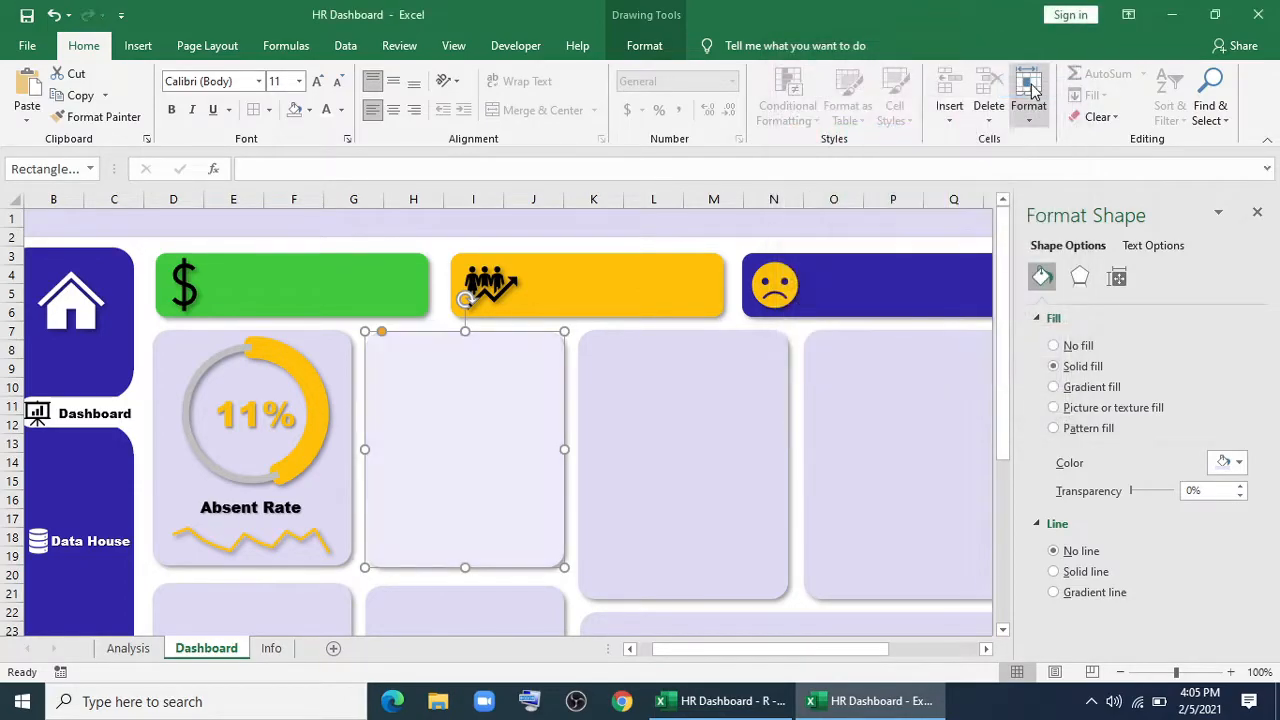
{"action": "left_click", "coordinate": [1257, 211]}
Copy the recoloured card's formatting onto all the other lavender cards, including the Absent Rate card, with Format Painter.
{"action": "left_click", "coordinate": [97, 116]}
{"action": "left_click", "coordinate": [640, 444]}
{"action": "left_click", "coordinate": [846, 446]}
{"action": "scroll", "coordinate": [846, 446], "scroll_direction": "down", "scroll_amount": 3}
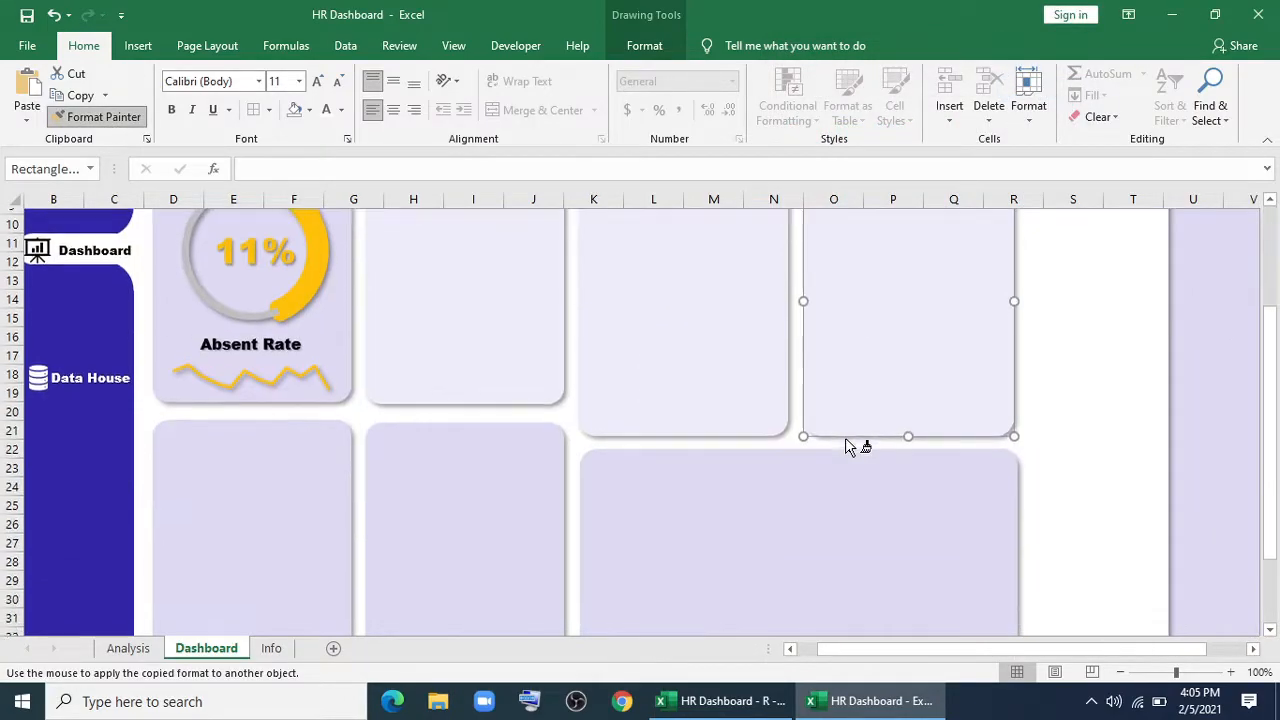
{"action": "left_click", "coordinate": [780, 510]}
{"action": "left_click", "coordinate": [466, 523]}
{"action": "left_click", "coordinate": [307, 491]}
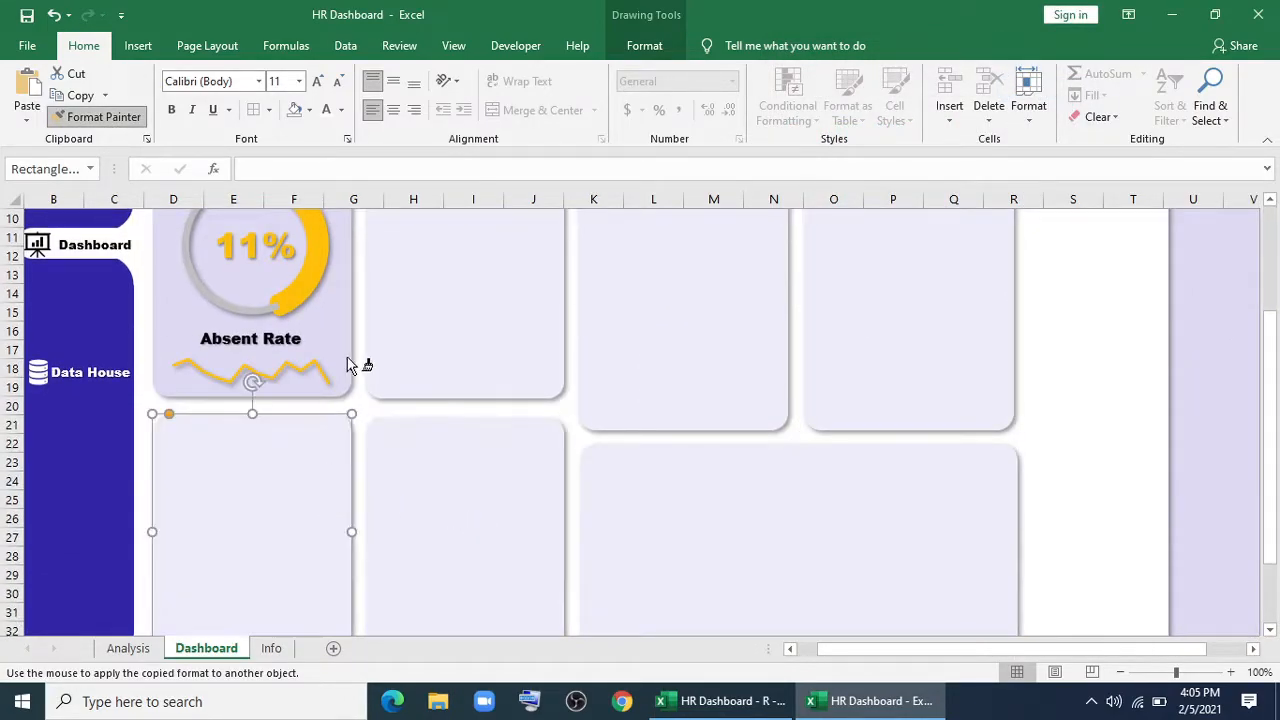
{"action": "left_click", "coordinate": [351, 293]}
{"action": "scroll", "coordinate": [420, 380], "scroll_direction": "up", "scroll_amount": 3}
{"action": "left_click", "coordinate": [422, 388]}
{"action": "key", "text": "Escape"}
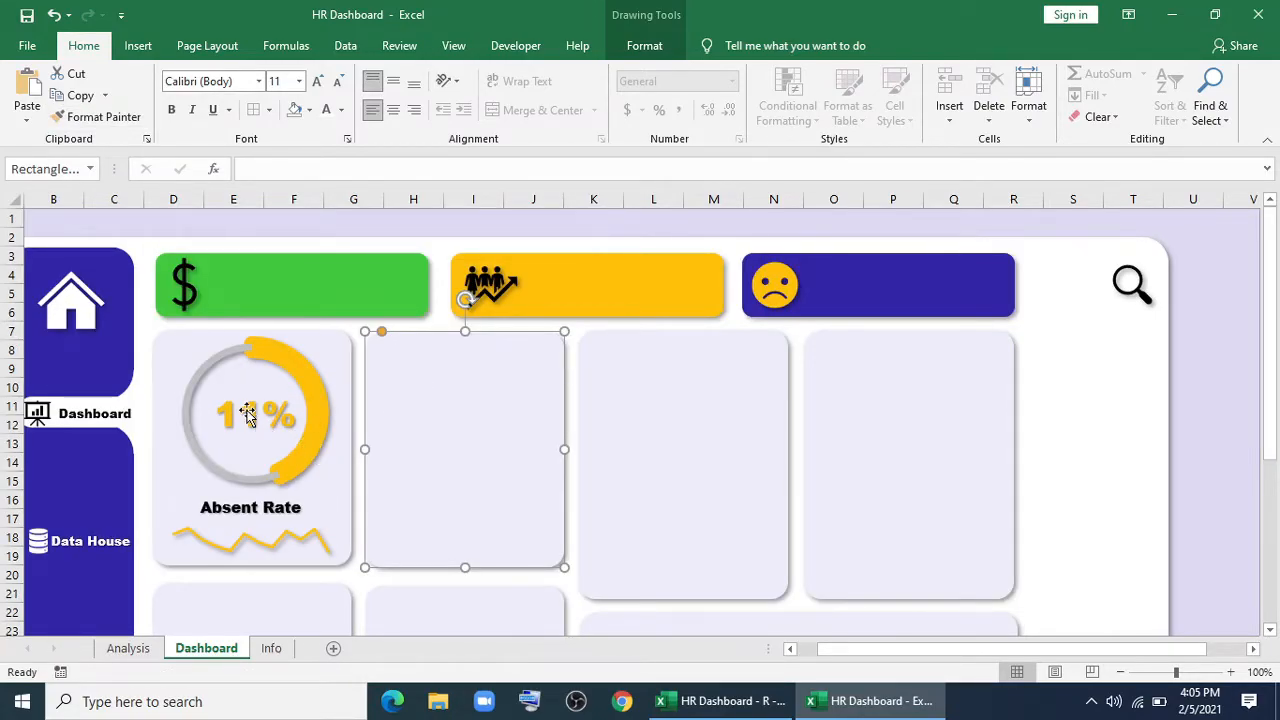
Copy the Absent Rate doughnut and line charts onto the Analysis sheet and position them beside the monthly summary table.
{"action": "left_click", "coordinate": [247, 362]}
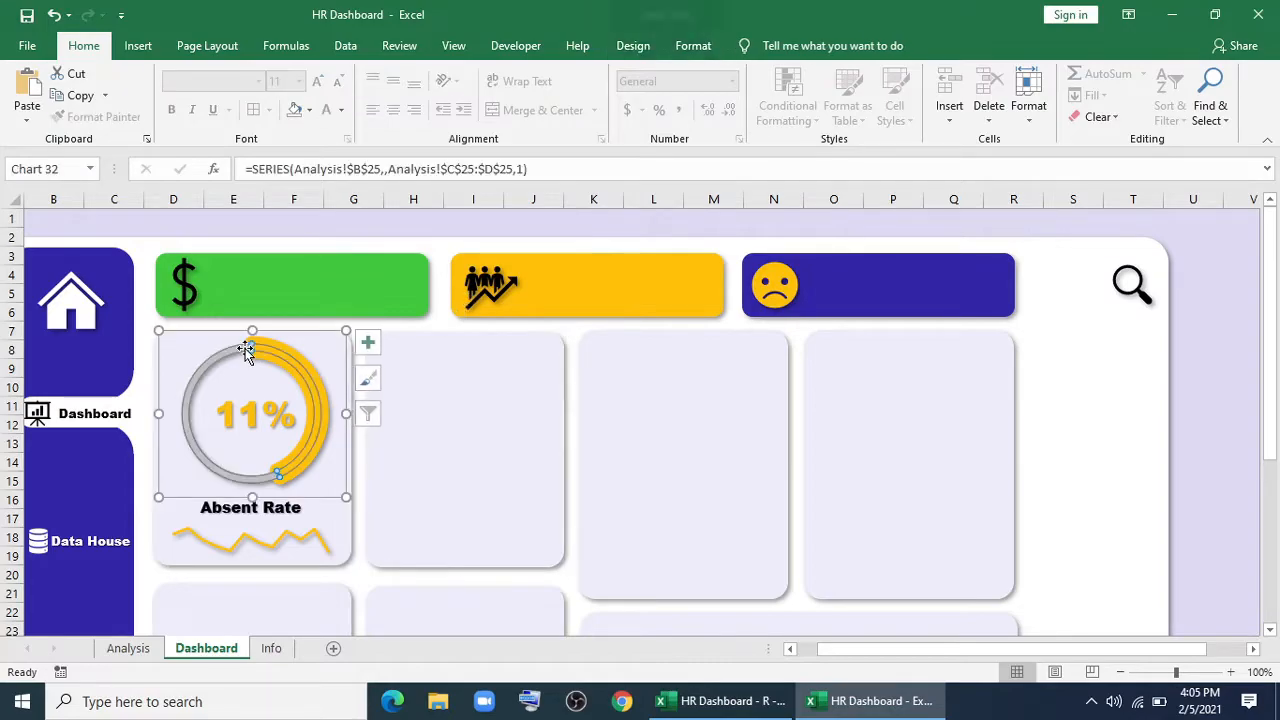
{"action": "left_click", "coordinate": [285, 536], "text": "ctrl"}
{"action": "left_click", "coordinate": [153, 653]}
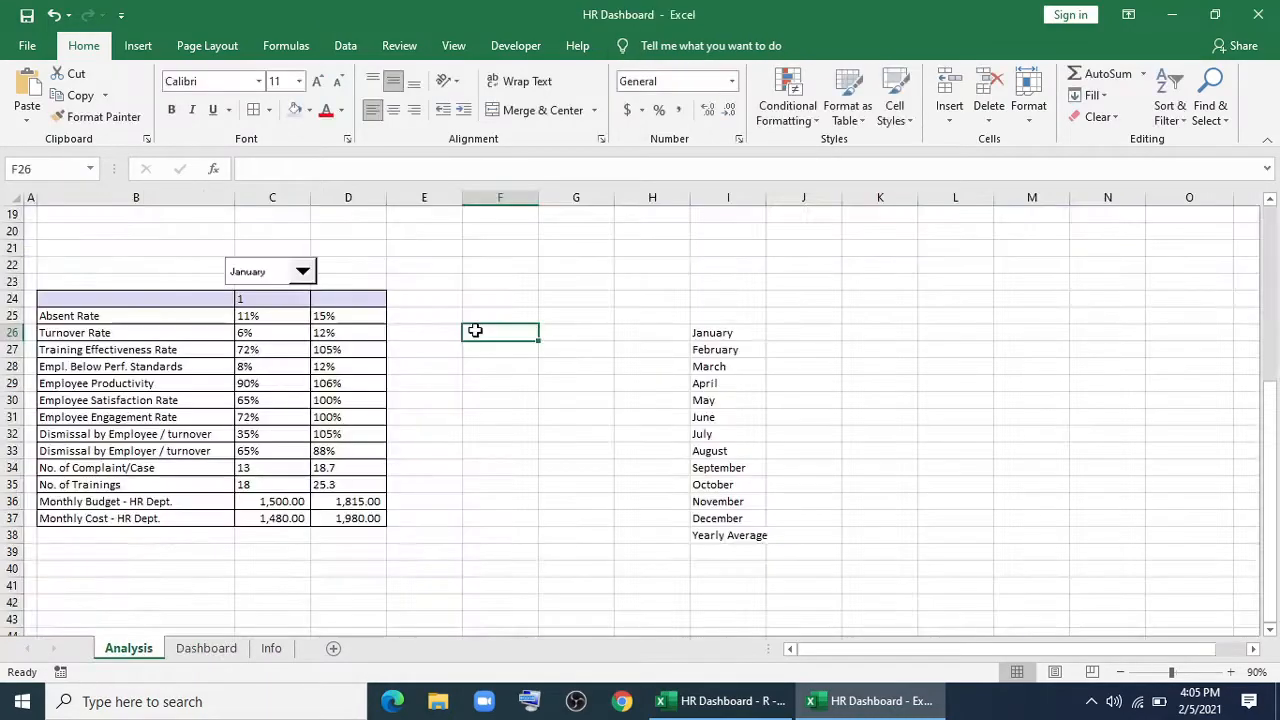
{"action": "key", "text": "ctrl+v"}
{"action": "left_click_drag", "start_coordinate": [517, 321], "coordinate": [503, 236]}
{"action": "left_click", "coordinate": [546, 547]}
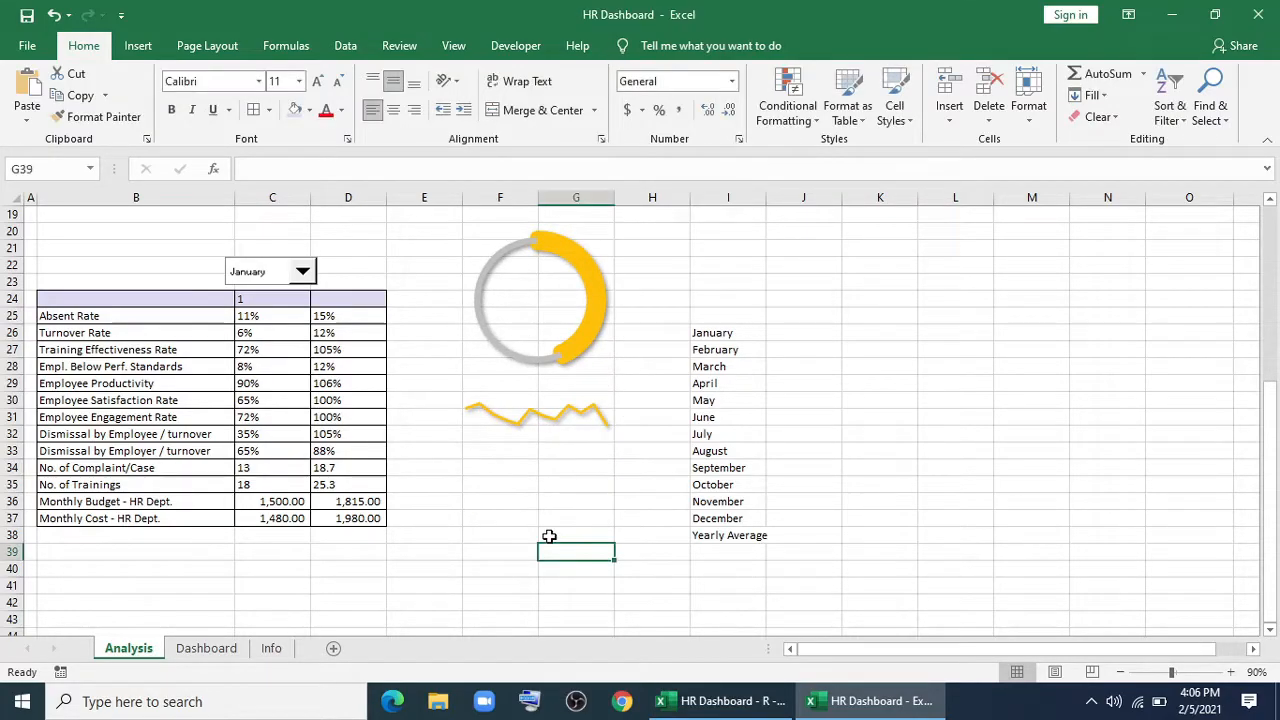
Shift the copied doughnut chart's source to the Turnover Rate summary row and the line chart's source to the monthly Turnover Rate row.
{"action": "left_click", "coordinate": [590, 286]}
{"action": "left_click_drag", "start_coordinate": [280, 325], "coordinate": [220, 335]}
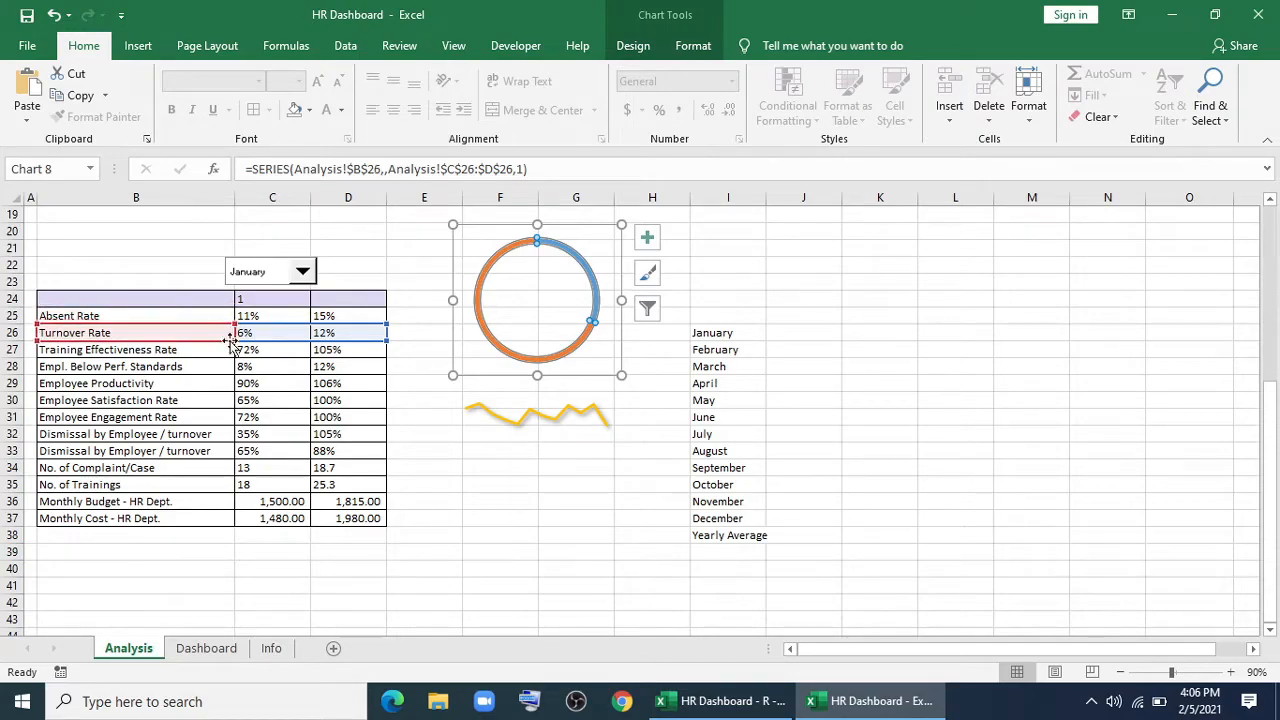
{"action": "left_click", "coordinate": [529, 406]}
{"action": "scroll", "coordinate": [530, 405], "scroll_direction": "up", "scroll_amount": 6}
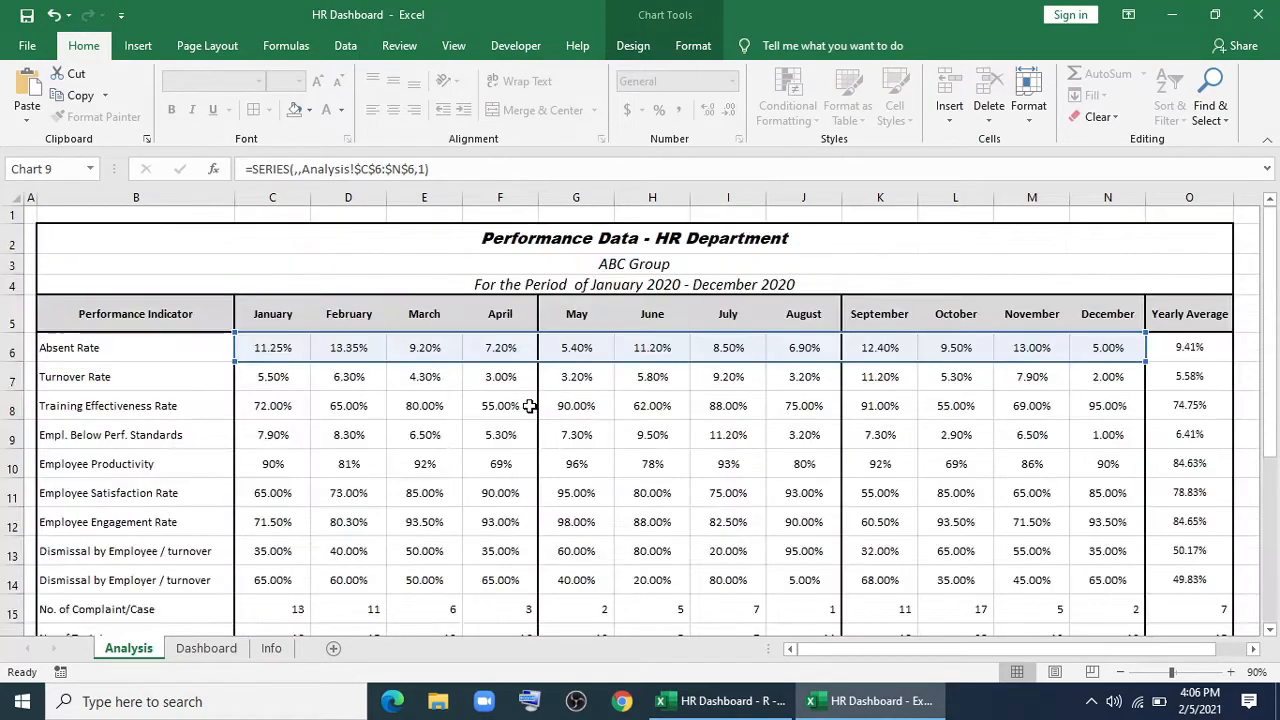
{"action": "left_click_drag", "start_coordinate": [476, 352], "coordinate": [492, 384]}
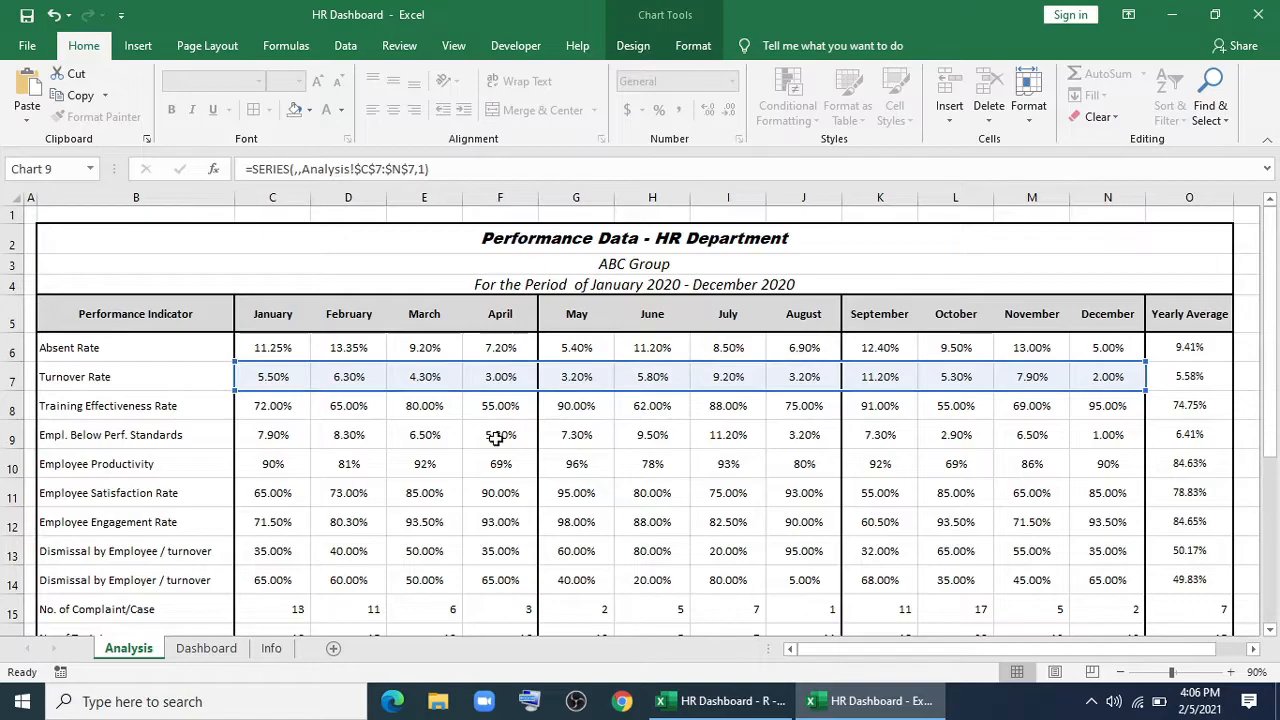
Copy the Turnover Rate doughnut and line charts from the Analysis sheet onto the empty Dashboard card beside Absent Rate.
{"action": "scroll", "coordinate": [496, 443], "scroll_direction": "down", "scroll_amount": 5}
{"action": "scroll", "coordinate": [496, 443], "scroll_direction": "down", "scroll_amount": 2}
{"action": "left_click", "coordinate": [578, 298]}
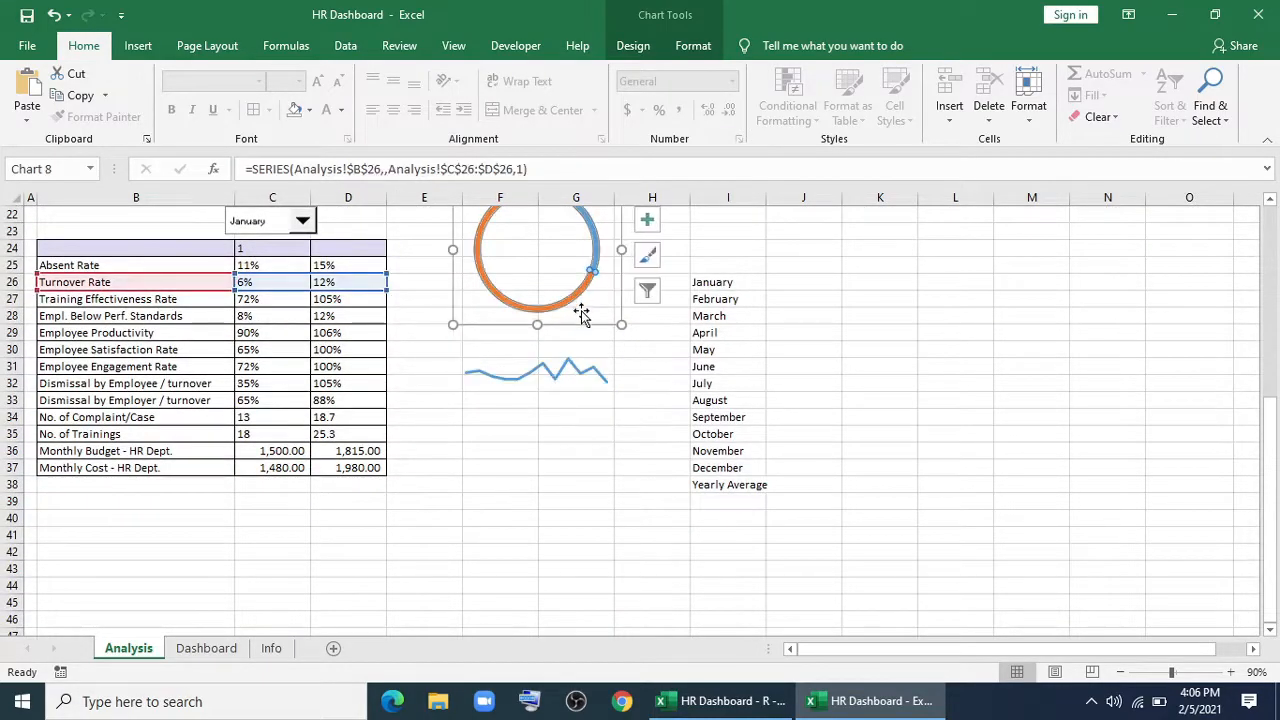
{"action": "left_click", "coordinate": [573, 338], "text": "ctrl"}
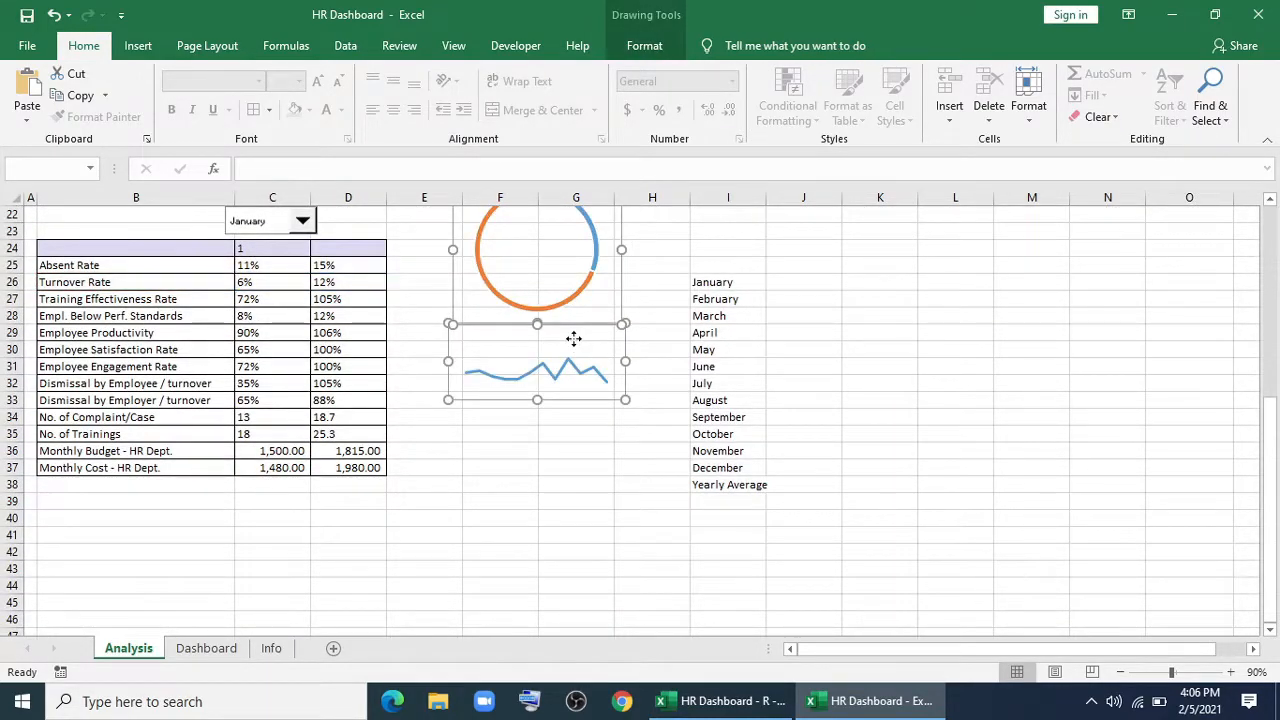
{"action": "left_click", "coordinate": [222, 646]}
{"action": "left_click", "coordinate": [437, 449]}
{"action": "key", "text": "ctrl+v"}
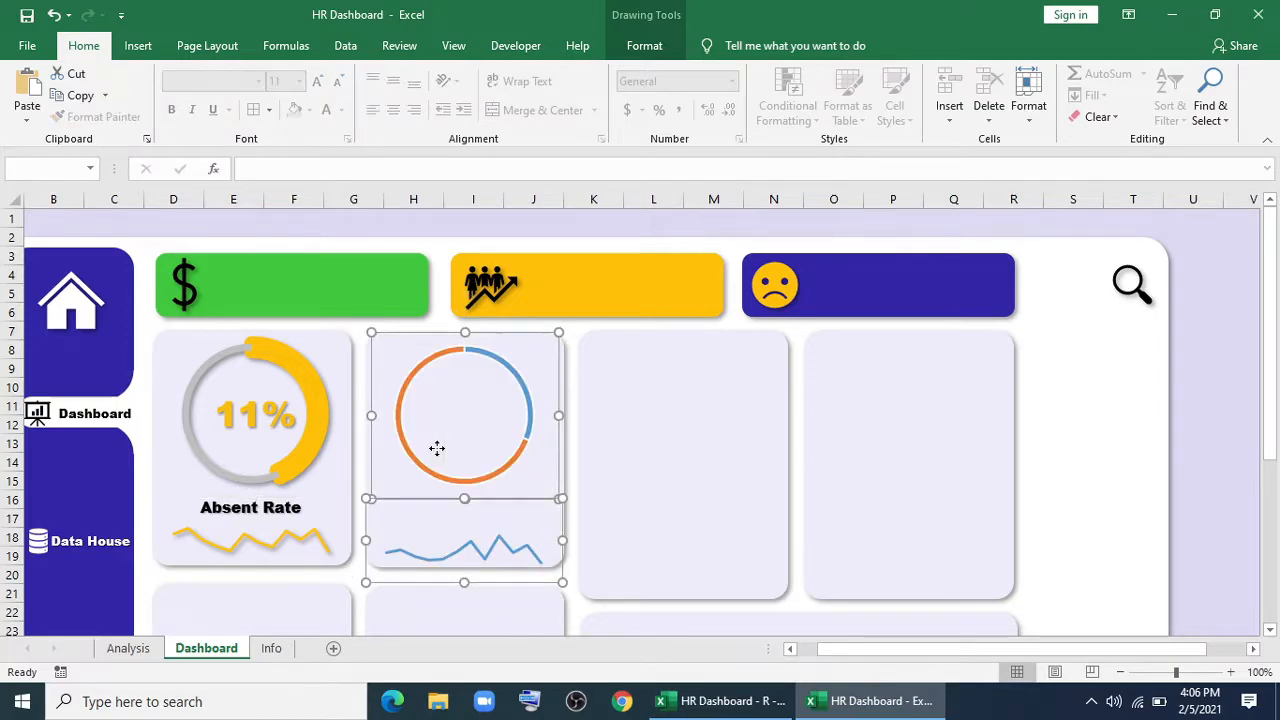
Remove the Turnover Rate doughnut's outline, add a shadow, and fill its value segment dark blue.
{"action": "left_click", "coordinate": [604, 384]}
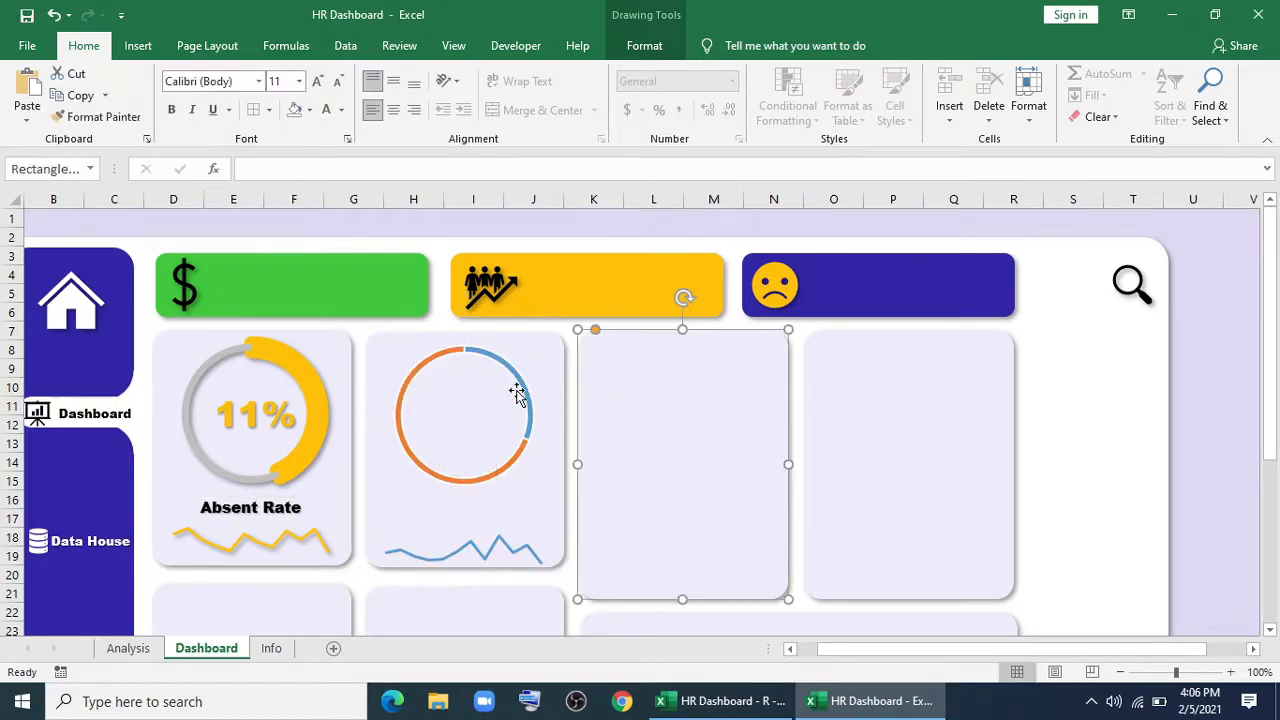
{"action": "left_click", "coordinate": [517, 393]}
{"action": "left_click", "coordinate": [694, 48]}
{"action": "left_click", "coordinate": [540, 97]}
{"action": "left_click", "coordinate": [526, 268]}
{"action": "left_click", "coordinate": [523, 116]}
{"action": "left_click", "coordinate": [522, 378]}
{"action": "left_click", "coordinate": [541, 76]}
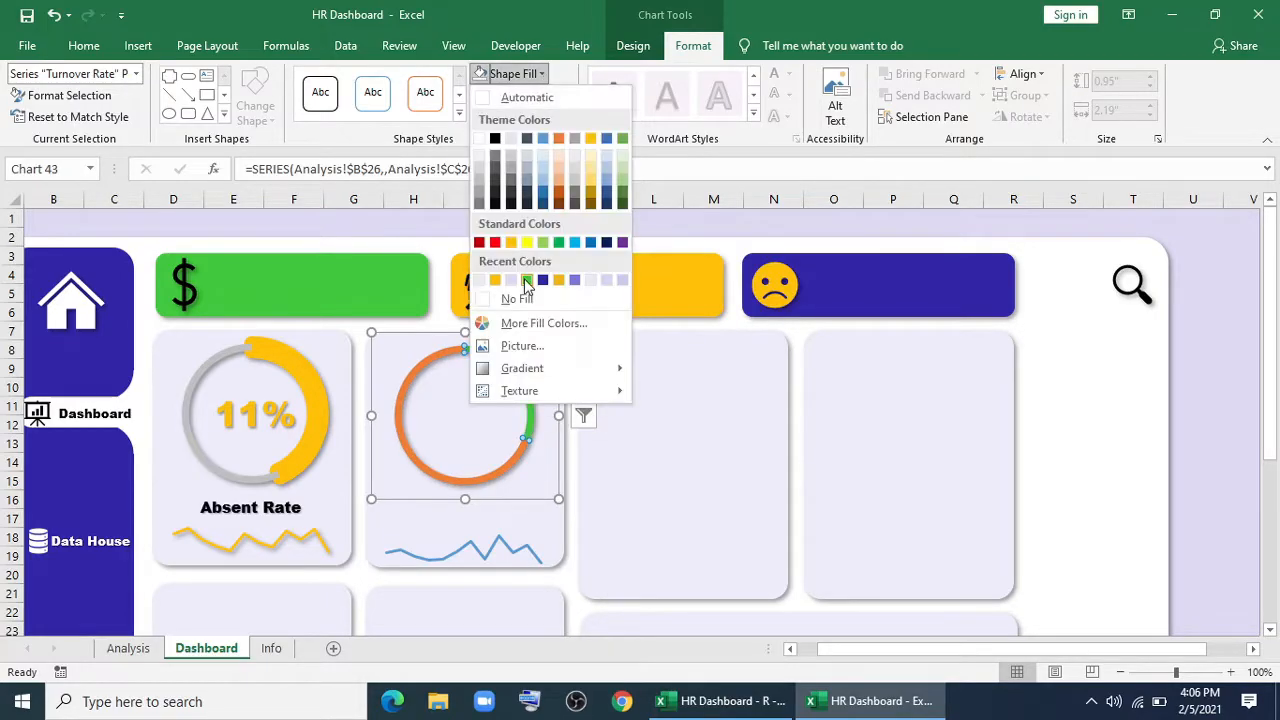
{"action": "left_click", "coordinate": [545, 281]}
Colour the Turnover Rate line dark blue, move its chart up slightly within the card, and apply a shadow effect.
{"action": "left_click", "coordinate": [470, 545]}
{"action": "left_click", "coordinate": [524, 95]}
{"action": "left_click", "coordinate": [481, 303]}
{"action": "left_click_drag", "start_coordinate": [518, 502], "coordinate": [517, 489]}
{"action": "left_click", "coordinate": [523, 117]}
{"action": "mouse_move", "coordinate": [557, 207]}
{"action": "left_click", "coordinate": [630, 261]}
{"action": "left_click", "coordinate": [523, 117]}
{"action": "left_click", "coordinate": [630, 261]}
{"action": "left_click", "coordinate": [1062, 375]}
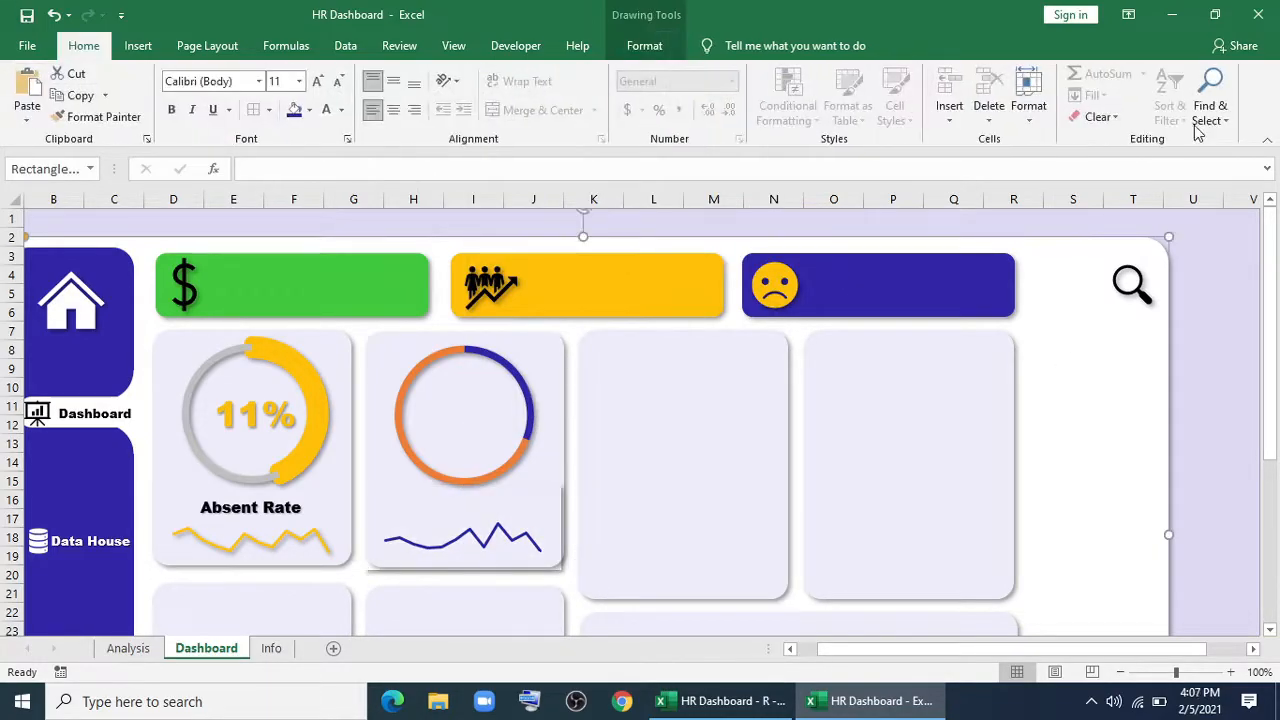
Correct the shadow effect on the Turnover Rate line chart so that its chart area has no shadow.
{"action": "left_click", "coordinate": [489, 545]}
{"action": "left_click", "coordinate": [524, 117]}
{"action": "left_click", "coordinate": [534, 488]}
{"action": "left_click", "coordinate": [524, 117]}
{"action": "mouse_move", "coordinate": [584, 206]}
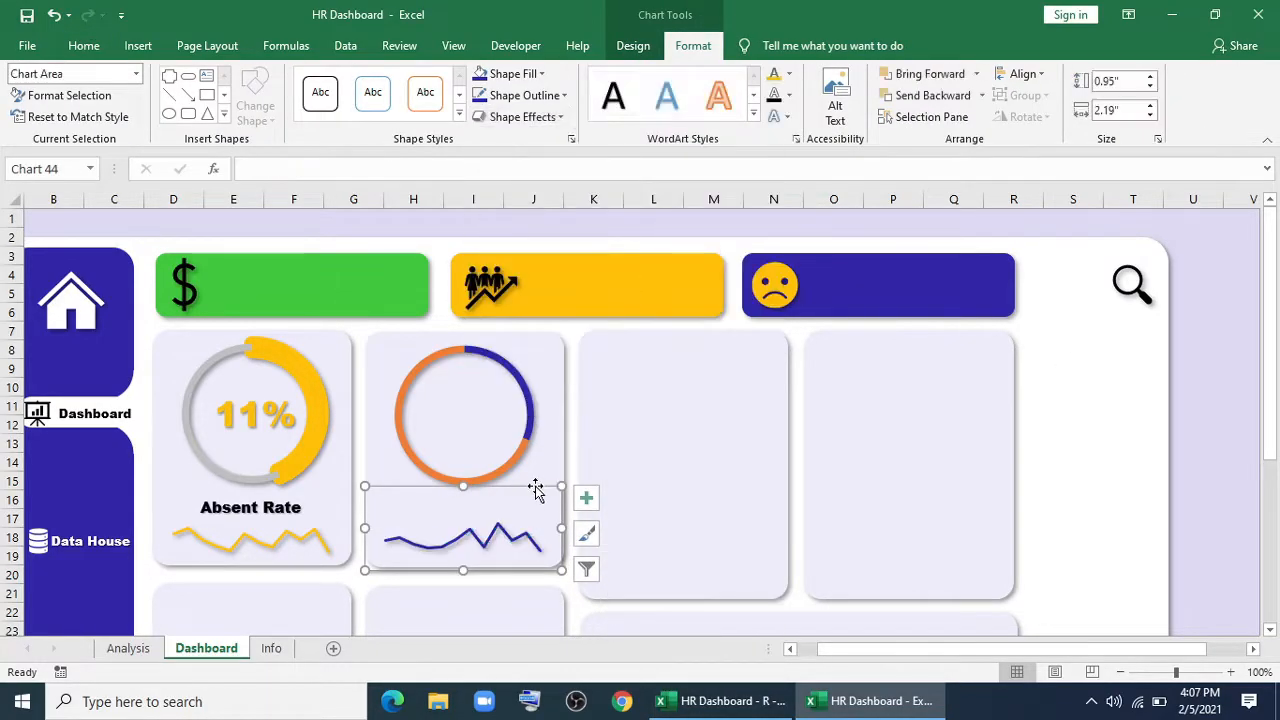
{"action": "left_click", "coordinate": [629, 258]}
Copy the Absent Rate label onto the second card, link it to Analysis cell B26, and restore its style with Format Painter.
{"action": "left_click", "coordinate": [270, 505]}
{"action": "left_click_drag", "start_coordinate": [275, 505], "coordinate": [493, 522]}
{"action": "left_click_drag", "start_coordinate": [332, 169], "coordinate": [208, 168]}
{"action": "type", "text": "="}
{"action": "left_click", "coordinate": [128, 648]}
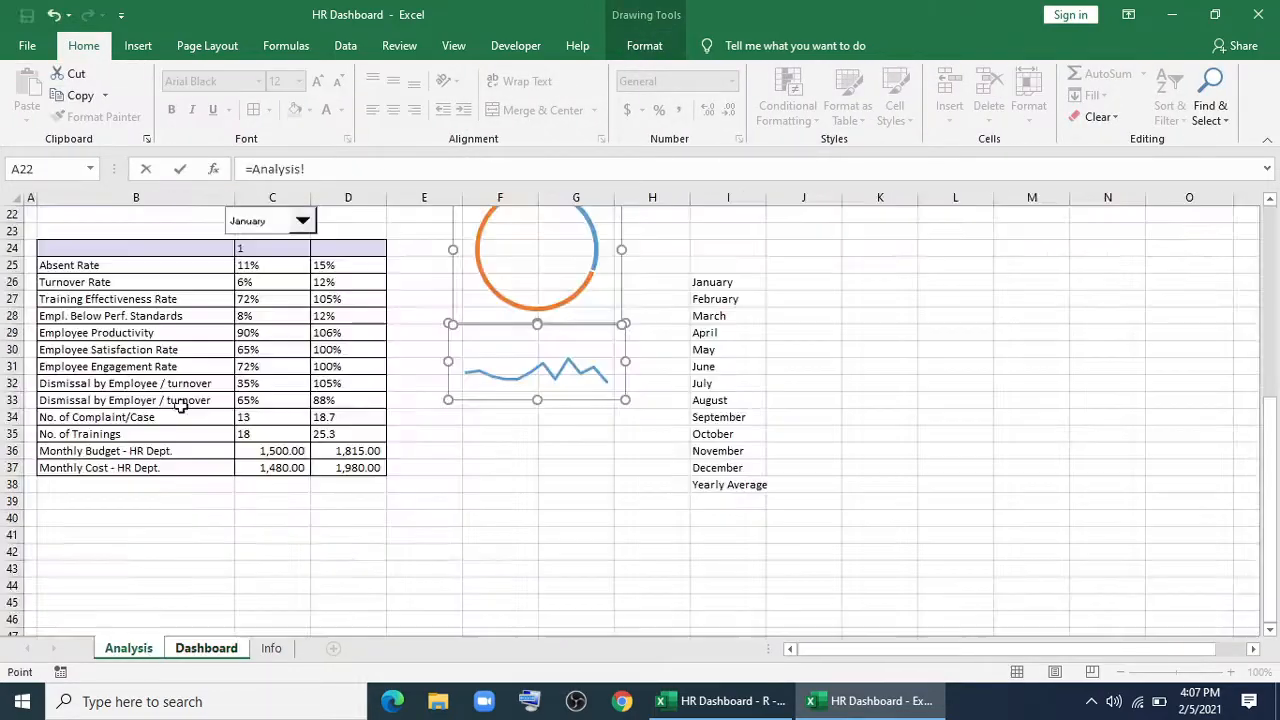
{"action": "left_click", "coordinate": [150, 280]}
{"action": "key", "text": "Return"}
{"action": "left_click", "coordinate": [235, 507]}
{"action": "left_click", "coordinate": [103, 117]}
{"action": "left_click", "coordinate": [457, 511]}
Copy the Absent Rate percentage into the Turnover Rate doughnut, link it to Analysis cell C26, and restore its style with Format Painter.
{"action": "left_click", "coordinate": [462, 425]}
{"action": "left_click", "coordinate": [267, 413]}
{"action": "left_click_drag", "start_coordinate": [267, 440], "coordinate": [474, 439]}
{"action": "type", "text": "="}
{"action": "left_click", "coordinate": [128, 648]}
{"action": "left_click", "coordinate": [249, 280]}
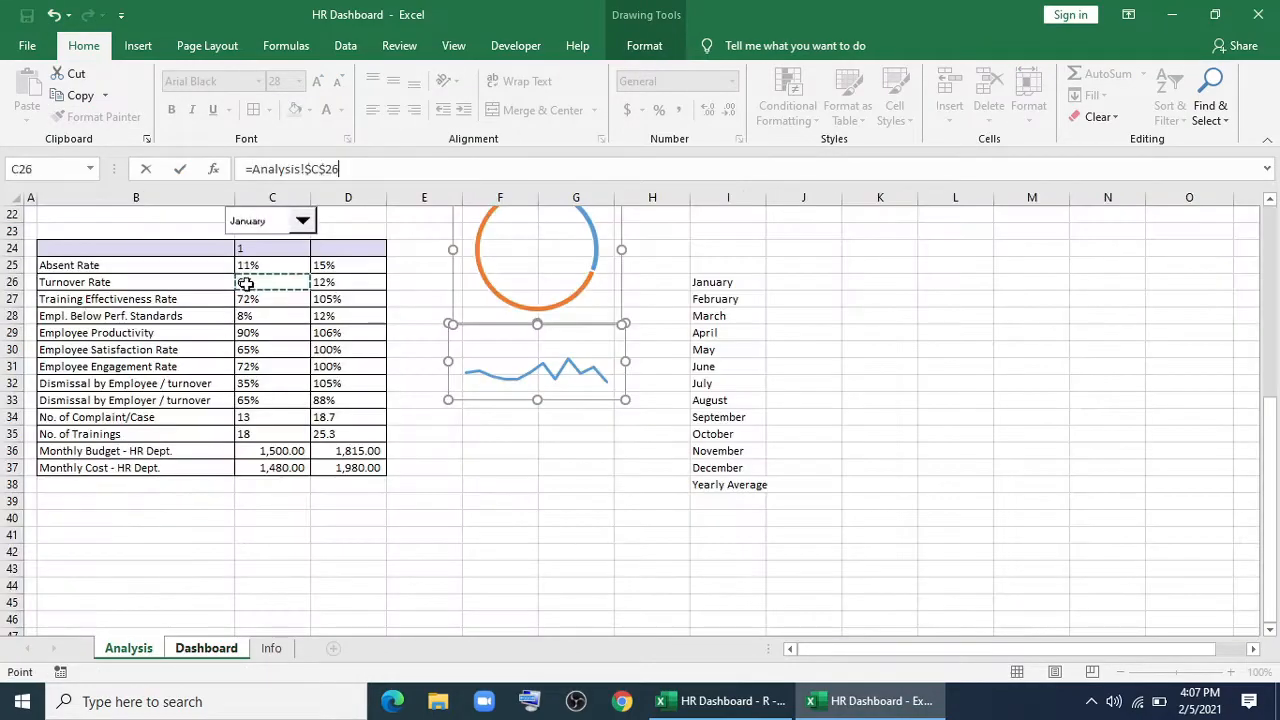
{"action": "key", "text": "Return"}
{"action": "left_click", "coordinate": [255, 413]}
{"action": "left_click", "coordinate": [103, 117]}
{"action": "left_click", "coordinate": [462, 421]}
Colour the Turnover Rate percentage text dark blue and fill the doughnut's remaining segment grey.
{"action": "left_click", "coordinate": [644, 45]}
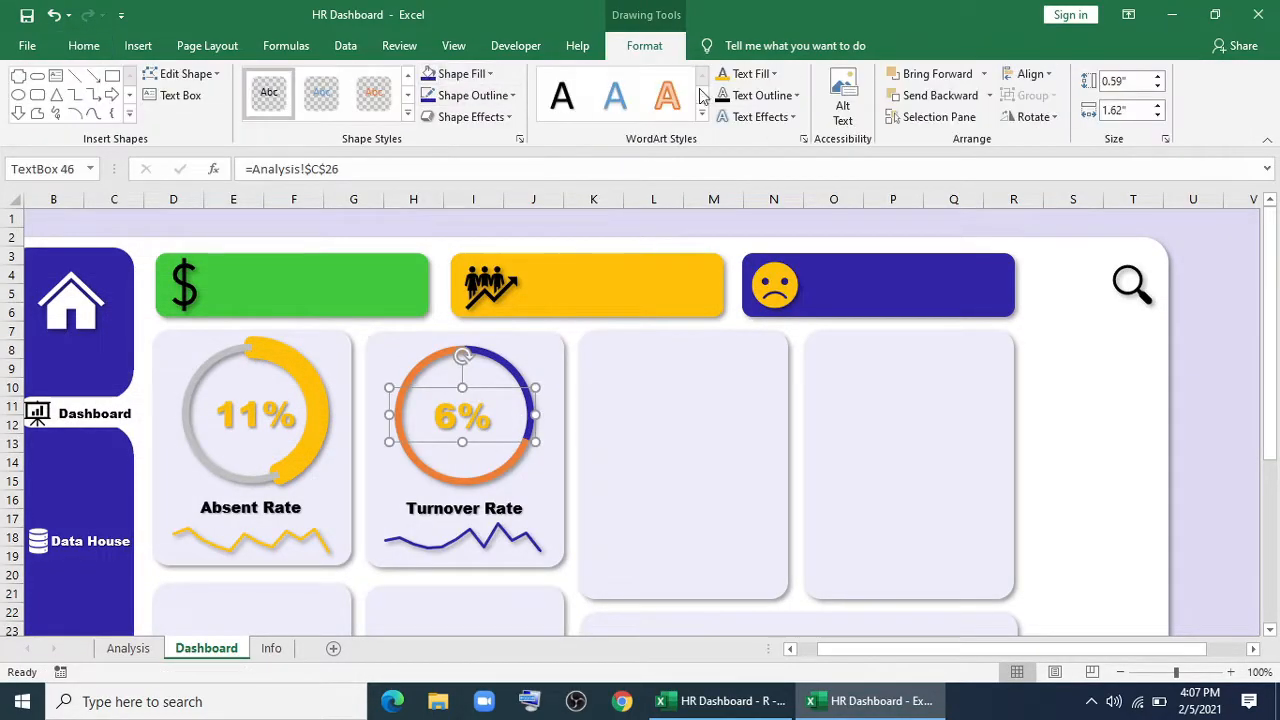
{"action": "left_click", "coordinate": [773, 73]}
{"action": "left_click", "coordinate": [722, 284]}
{"action": "left_click", "coordinate": [419, 370]}
{"action": "left_click", "coordinate": [693, 45]}
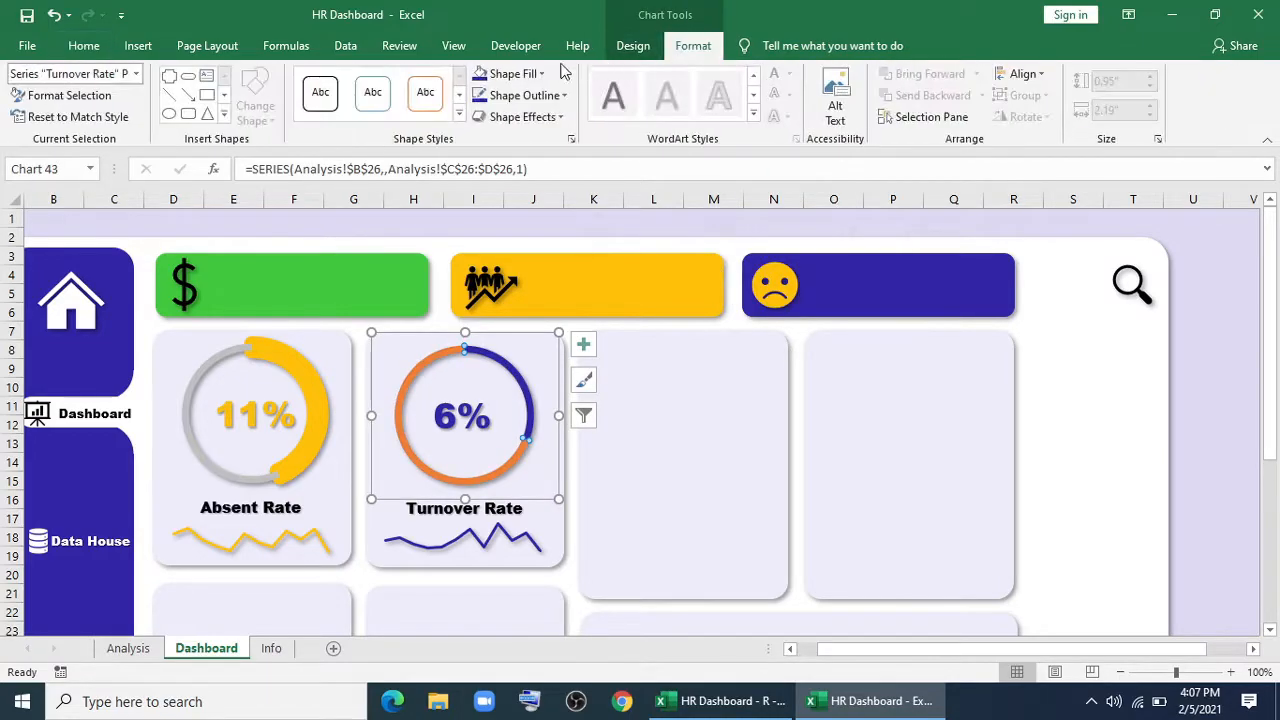
{"action": "left_click", "coordinate": [513, 73]}
{"action": "left_click", "coordinate": [480, 185]}
Give the Turnover Rate doughnut's value segment a solid dark blue border with a width of 12.
{"action": "right_click", "coordinate": [505, 358]}
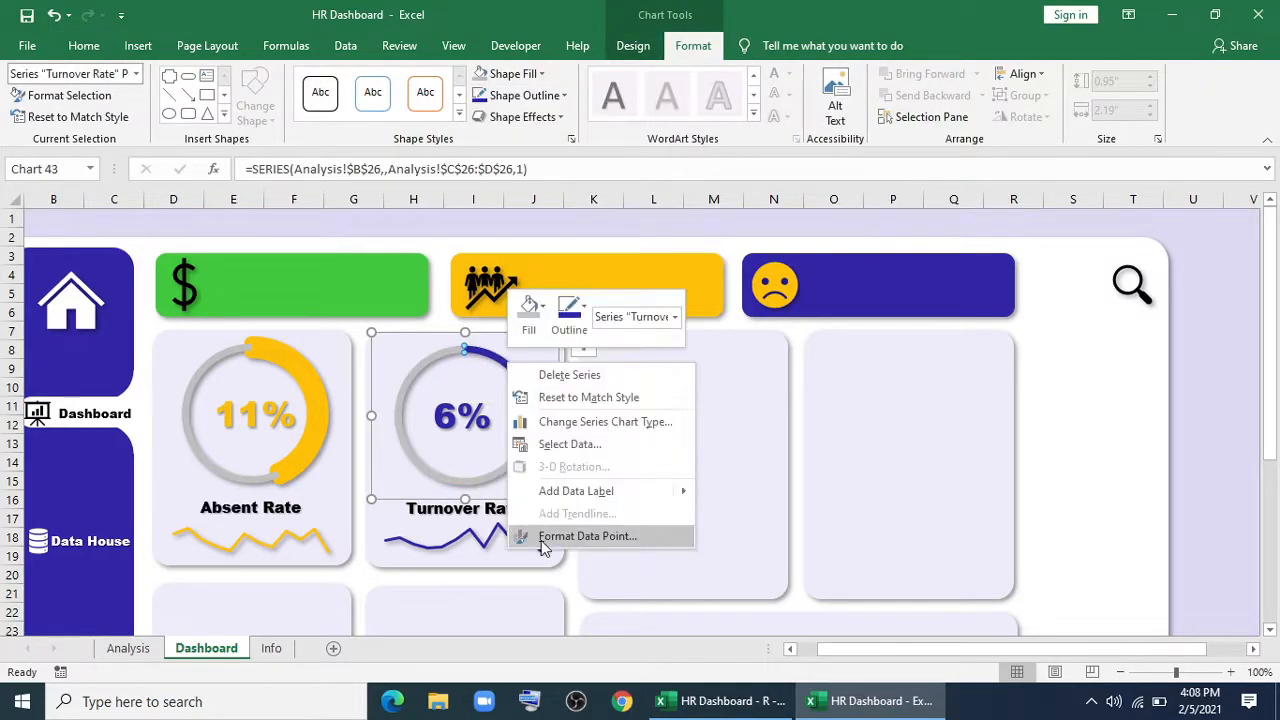
{"action": "left_click", "coordinate": [546, 535]}
{"action": "left_click", "coordinate": [1042, 276]}
{"action": "scroll", "coordinate": [1100, 540], "scroll_direction": "down", "scroll_amount": 5}
{"action": "left_click", "coordinate": [1227, 483]}
{"action": "left_click", "coordinate": [1124, 624]}
{"action": "scroll", "coordinate": [1140, 570], "scroll_direction": "down", "scroll_amount": 2}
{"action": "double_click", "coordinate": [1190, 449]}
{"action": "type", "text": "12"}
{"action": "key", "text": "Return"}
{"action": "left_click", "coordinate": [1258, 214]}
{"action": "left_click", "coordinate": [1208, 393]}
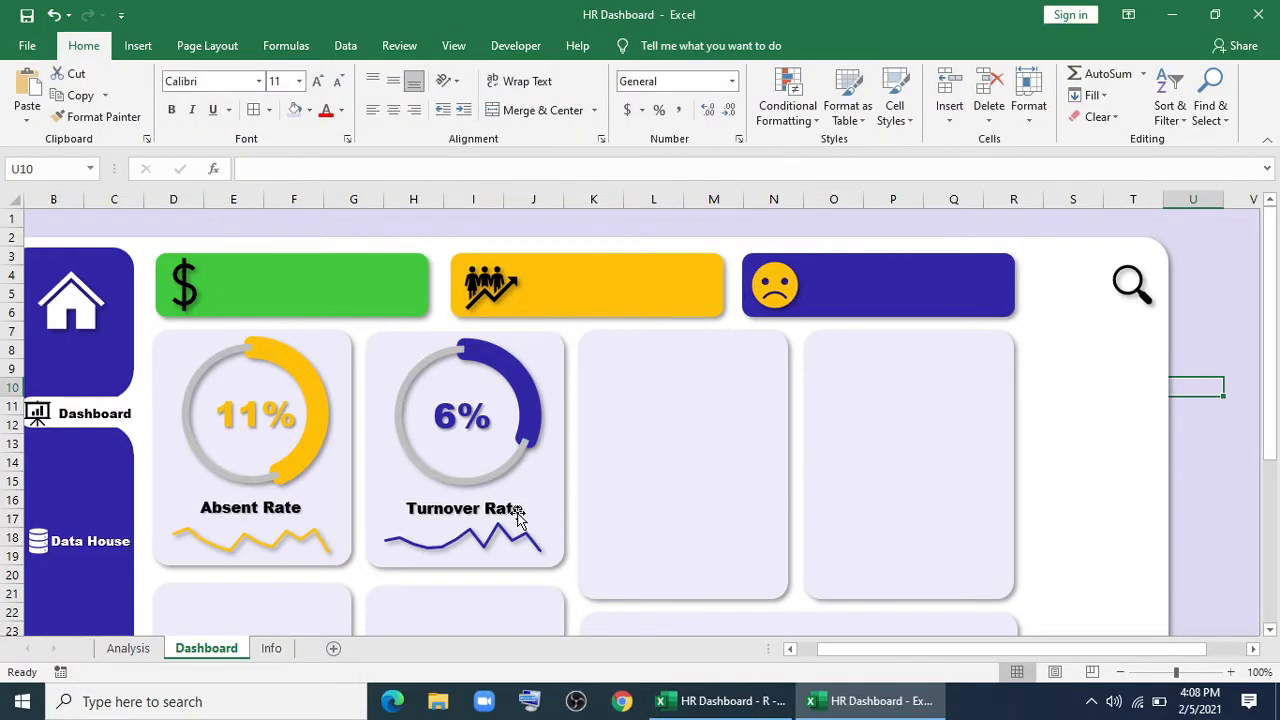
On the Analysis sheet, shift the doughnut's source to the Training Effectiveness Rate summary row and the line chart's to its monthly row.
{"action": "left_click", "coordinate": [128, 648]}
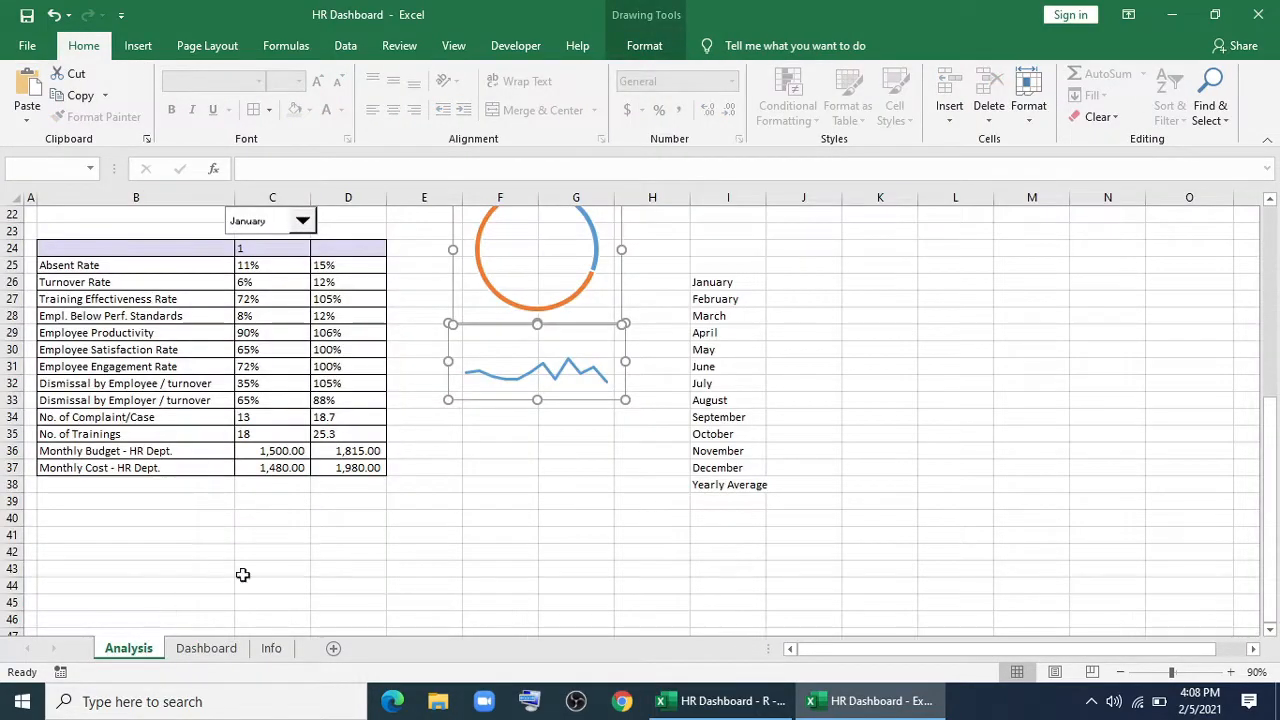
{"action": "left_click", "coordinate": [361, 522]}
{"action": "left_click", "coordinate": [534, 305]}
{"action": "left_click_drag", "start_coordinate": [212, 290], "coordinate": [281, 306]}
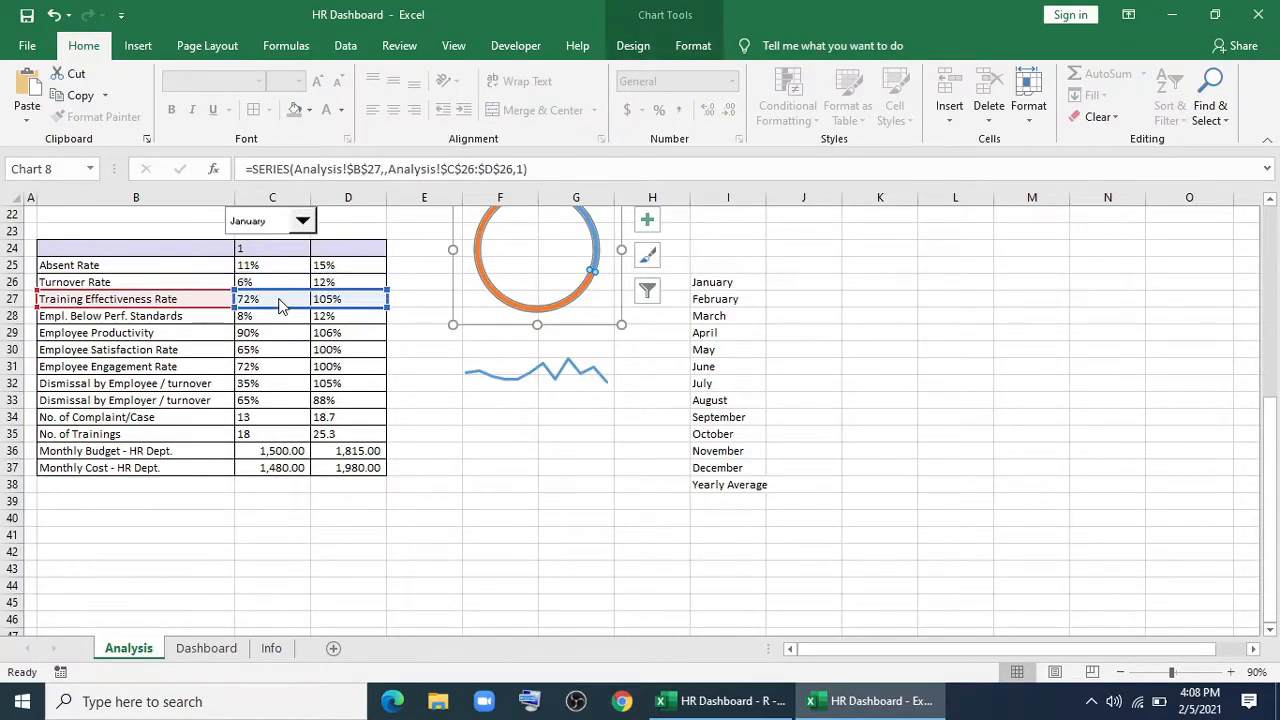
{"action": "left_click", "coordinate": [503, 381]}
{"action": "scroll", "coordinate": [523, 454], "scroll_direction": "up", "scroll_amount": 7}
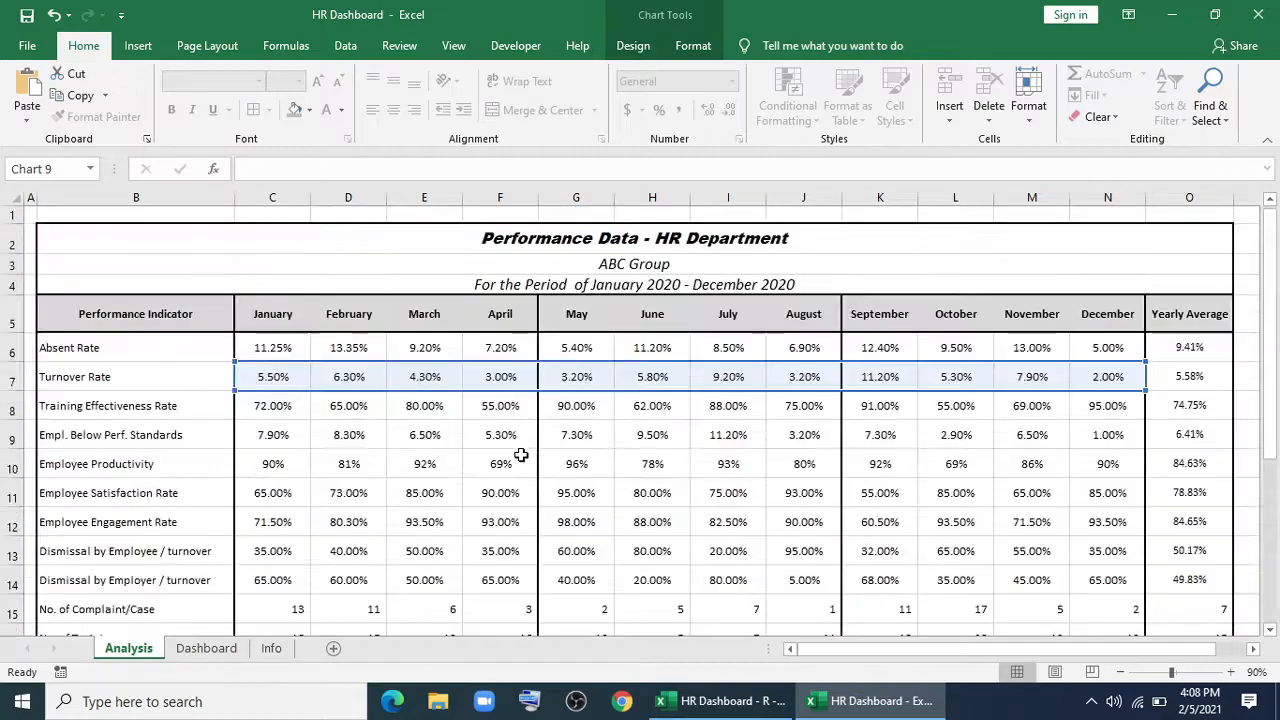
{"action": "mouse_move", "coordinate": [483, 401]}
{"action": "left_mouse_down"}
{"action": "mouse_move", "coordinate": [486, 386]}
{"action": "mouse_move", "coordinate": [491, 409]}
{"action": "left_mouse_up"}
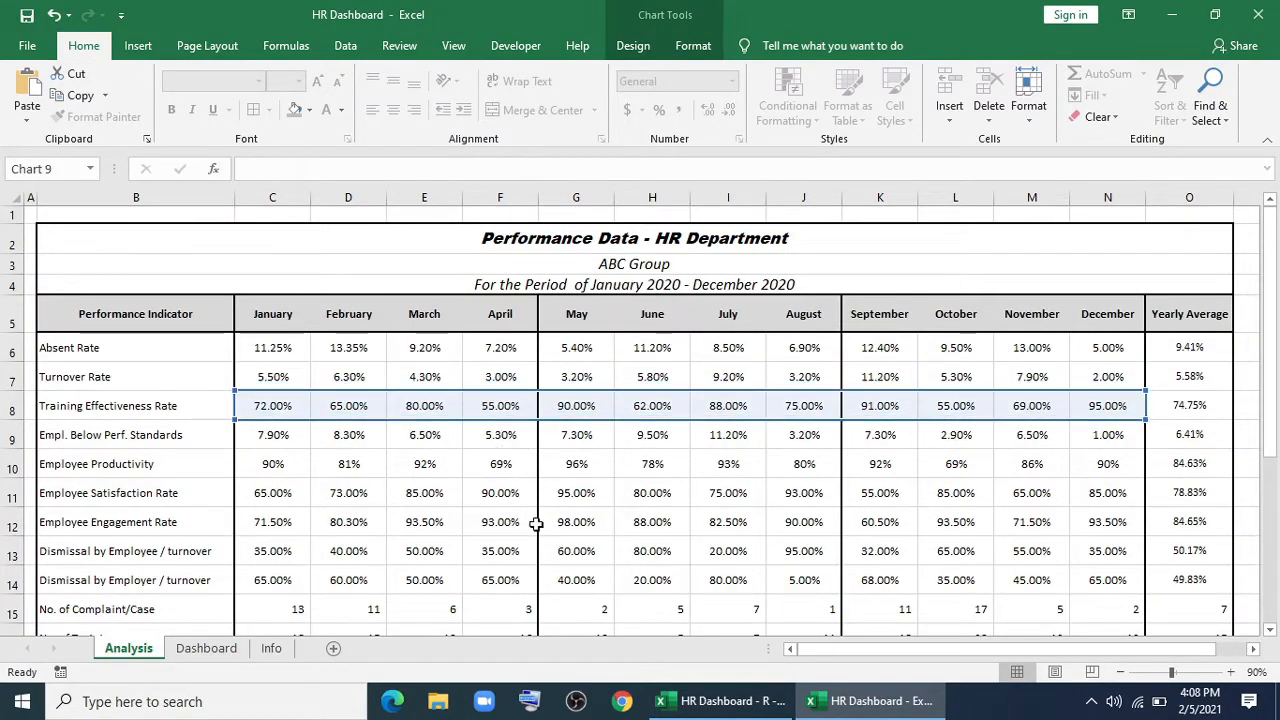
Copy the Training Effectiveness doughnut and line charts onto the empty Dashboard card below Absent Rate.
{"action": "scroll", "coordinate": [537, 526], "scroll_direction": "down", "scroll_amount": 4}
{"action": "scroll", "coordinate": [537, 528], "scroll_direction": "down", "scroll_amount": 3}
{"action": "left_click", "coordinate": [563, 305]}
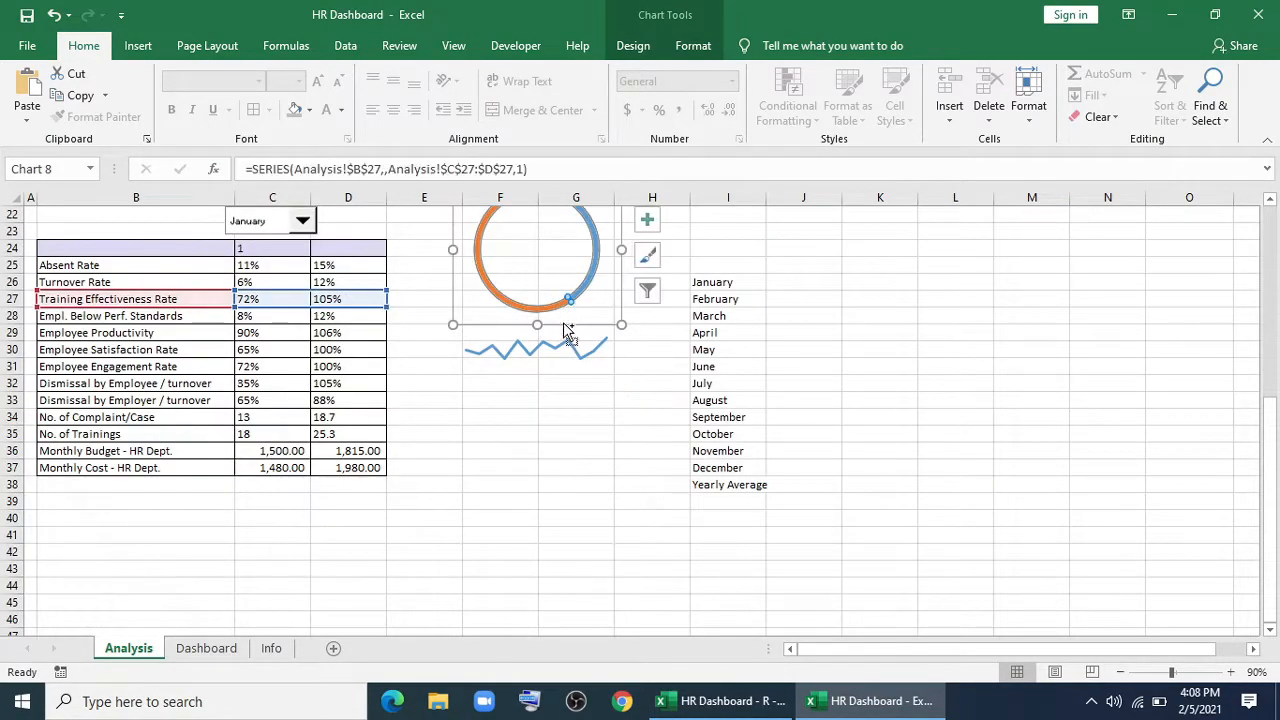
{"action": "left_click", "coordinate": [557, 341], "text": "ctrl"}
{"action": "left_click", "coordinate": [206, 648]}
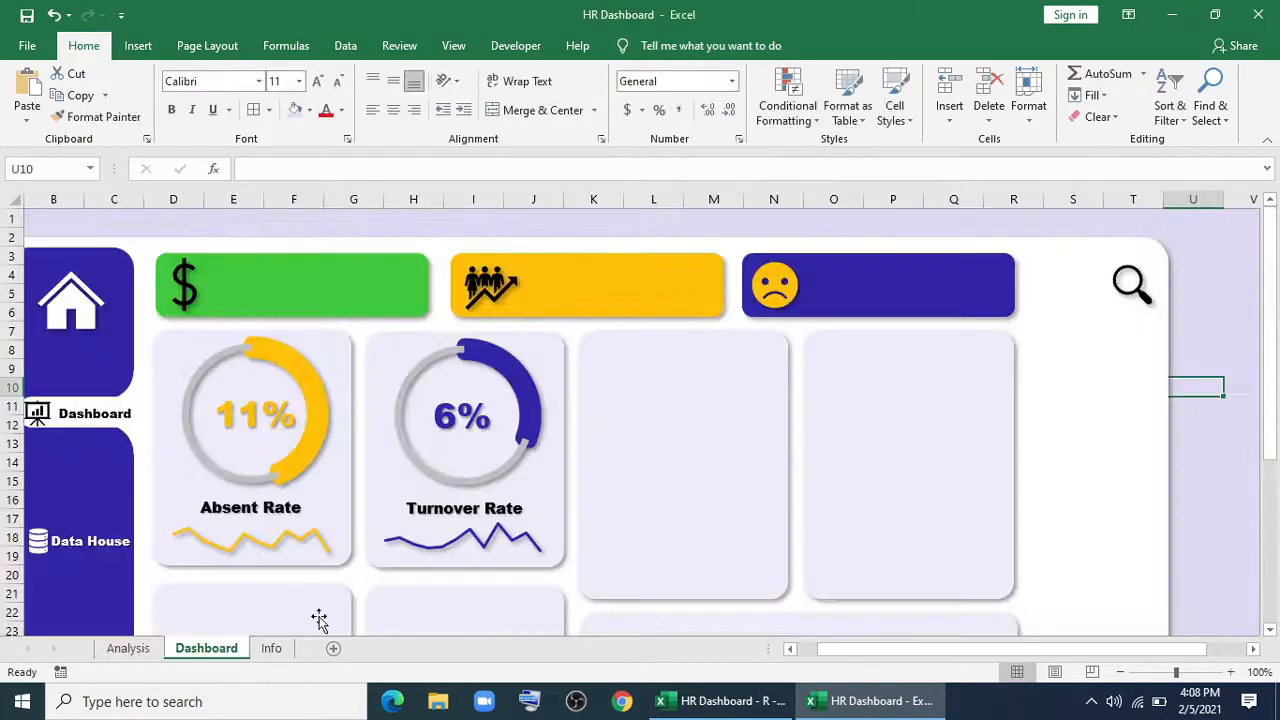
{"action": "left_click", "coordinate": [647, 449]}
{"action": "scroll", "coordinate": [632, 443], "scroll_direction": "down", "scroll_amount": 4}
{"action": "left_click", "coordinate": [258, 432]}
{"action": "key", "text": "ctrl+v"}
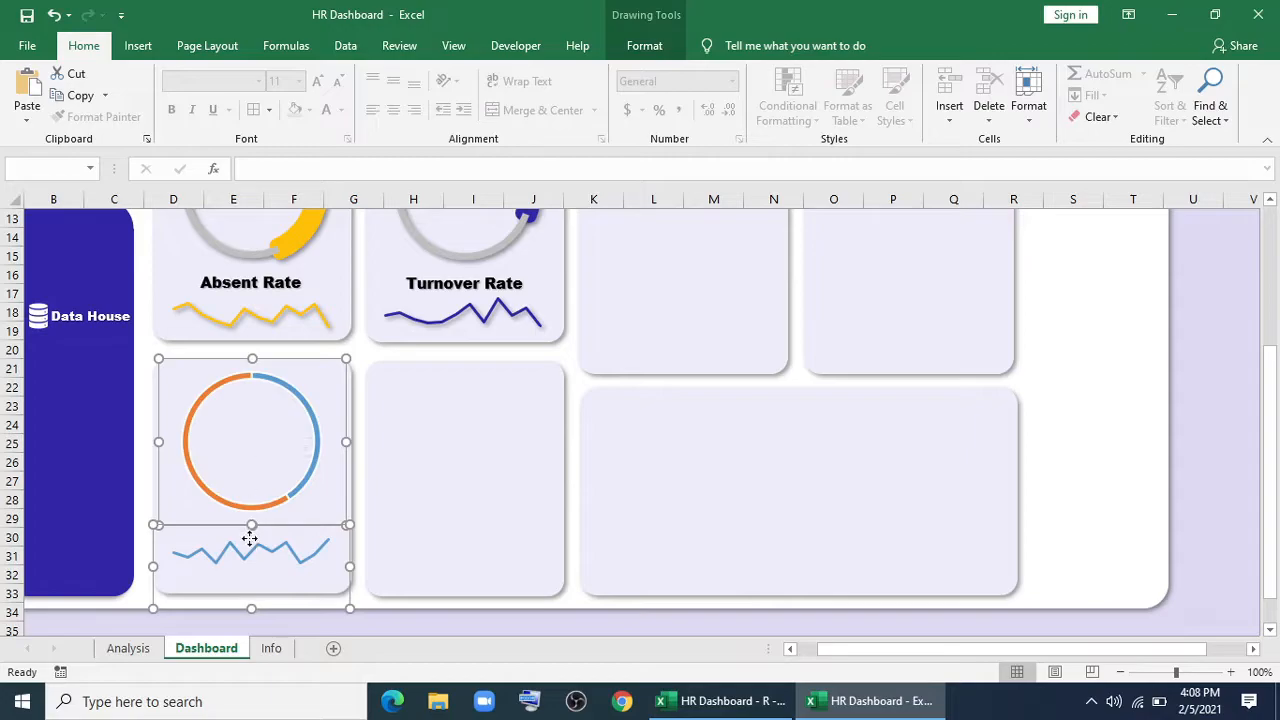
Copy the Absent Rate label onto the card below and link it to Analysis cell B27.
{"action": "scroll", "coordinate": [427, 447], "scroll_direction": "up", "scroll_amount": 2}
{"action": "left_click", "coordinate": [277, 403]}
{"action": "left_click_drag", "start_coordinate": [277, 403], "coordinate": [306, 580], "text": "ctrl"}
{"action": "left_click", "coordinate": [317, 592]}
{"action": "left_click_drag", "start_coordinate": [341, 169], "coordinate": [245, 169]}
{"action": "type", "text": "="}
{"action": "left_click", "coordinate": [128, 650]}
{"action": "left_click", "coordinate": [110, 300]}
{"action": "key", "text": "Return"}
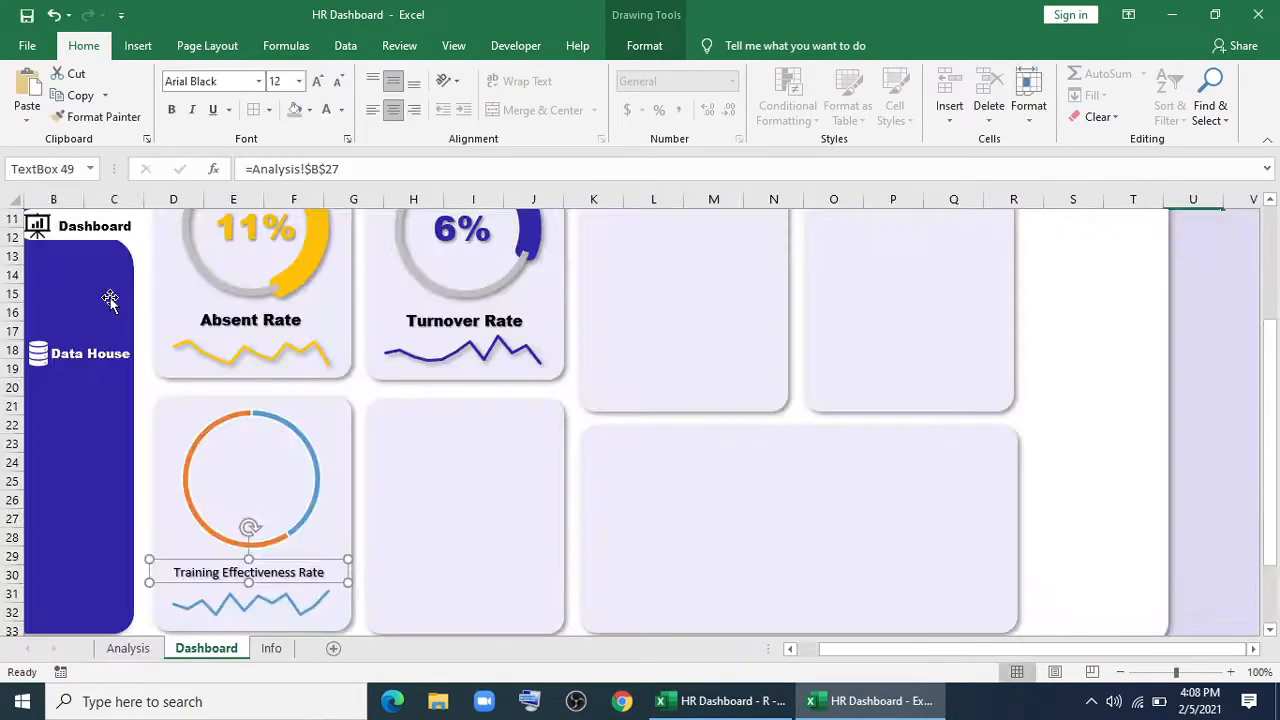
Apply the Absent Rate label's formatting to the Training Effectiveness label with Format Painter and reduce its font size.
{"action": "left_click", "coordinate": [260, 320]}
{"action": "left_click", "coordinate": [103, 117]}
{"action": "left_click", "coordinate": [250, 574]}
{"action": "left_click", "coordinate": [338, 82]}
Copy the Absent Rate percentage into the Training Effectiveness doughnut, link it to Analysis cell C27, and restore its style with Format Painter.
{"action": "left_click", "coordinate": [271, 248]}
{"action": "left_click_drag", "start_coordinate": [271, 250], "coordinate": [269, 502], "text": "ctrl"}
{"action": "left_click_drag", "start_coordinate": [335, 169], "coordinate": [183, 170]}
{"action": "type", "text": "="}
{"action": "left_click", "coordinate": [123, 653]}
{"action": "left_click", "coordinate": [271, 301]}
{"action": "key", "text": "Return"}
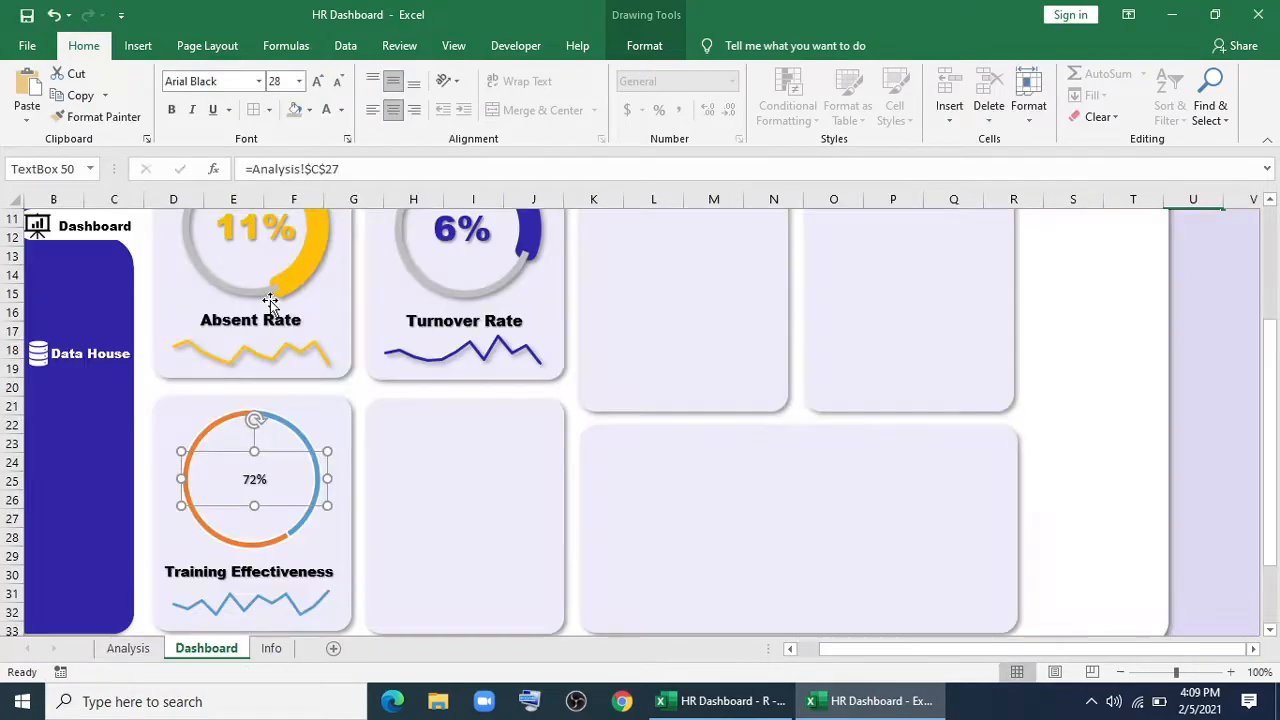
{"action": "left_click", "coordinate": [251, 236]}
{"action": "left_click", "coordinate": [103, 117]}
{"action": "left_click", "coordinate": [297, 500]}
Colour the Training Effectiveness percentage text green.
{"action": "left_click", "coordinate": [715, 703]}
{"action": "left_click", "coordinate": [715, 703]}
{"action": "left_click", "coordinate": [645, 48]}
{"action": "left_click", "coordinate": [796, 74]}
{"action": "left_click", "coordinate": [786, 281]}
Add a shadow to the Training Effectiveness doughnut, remove its outline, and fill its value segment green.
{"action": "left_click", "coordinate": [312, 450]}
{"action": "left_click", "coordinate": [692, 48]}
{"action": "left_click", "coordinate": [526, 118]}
{"action": "mouse_move", "coordinate": [540, 193]}
{"action": "left_click", "coordinate": [624, 259]}
{"action": "left_click", "coordinate": [540, 77]}
{"action": "left_click", "coordinate": [283, 420]}
{"action": "left_click", "coordinate": [525, 96]}
{"action": "left_click", "coordinate": [525, 320]}
{"action": "left_click", "coordinate": [303, 427]}
{"action": "left_click", "coordinate": [513, 75]}
{"action": "left_click", "coordinate": [480, 280]}
Fill the Training Effectiveness doughnut's remaining segment grey.
{"action": "double_click", "coordinate": [226, 417]}
{"action": "left_click", "coordinate": [513, 75]}
{"action": "left_click", "coordinate": [478, 176]}
{"action": "left_click", "coordinate": [1257, 213]}
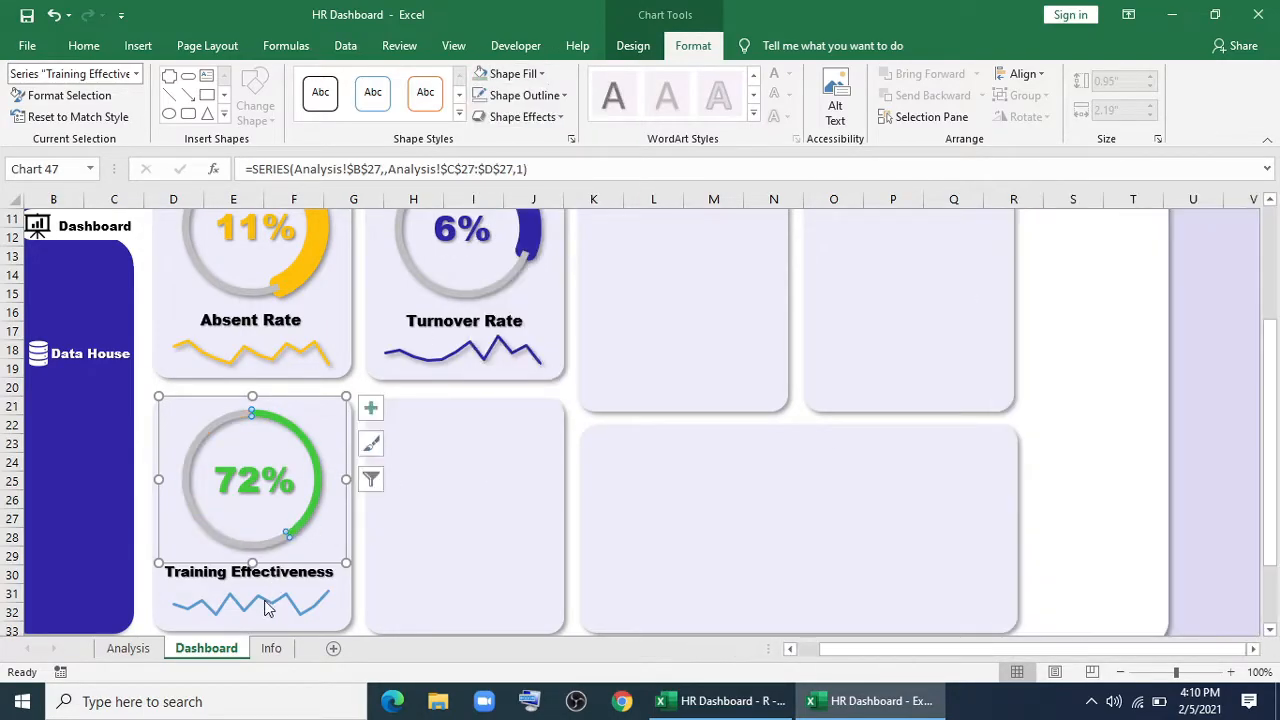
Colour the Training Effectiveness line green and add a shadow to it.
{"action": "left_click", "coordinate": [267, 600]}
{"action": "left_click", "coordinate": [543, 96]}
{"action": "left_click", "coordinate": [480, 301]}
{"action": "left_click", "coordinate": [526, 118]}
{"action": "mouse_move", "coordinate": [540, 193]}
{"action": "left_click", "coordinate": [624, 260]}
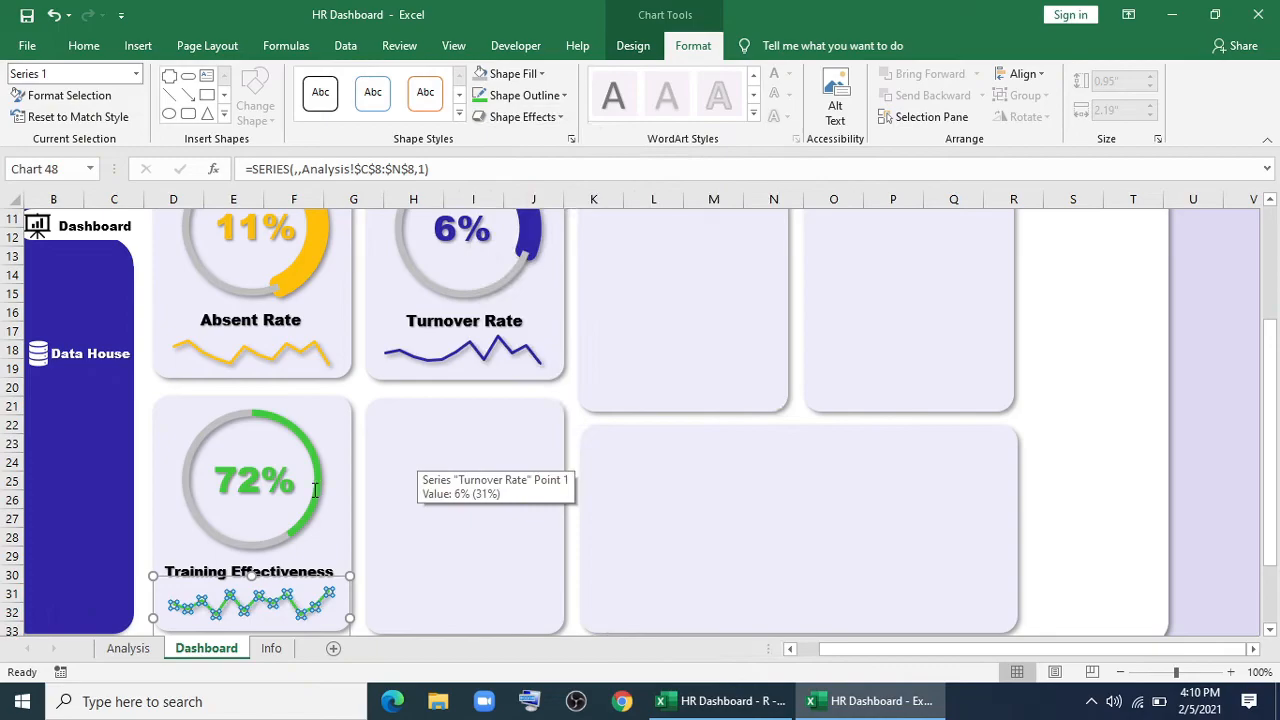
Give the Training Effectiveness doughnut's value segment a solid border with a width of 12.
{"action": "left_click", "coordinate": [316, 487]}
{"action": "right_click", "coordinate": [316, 485]}
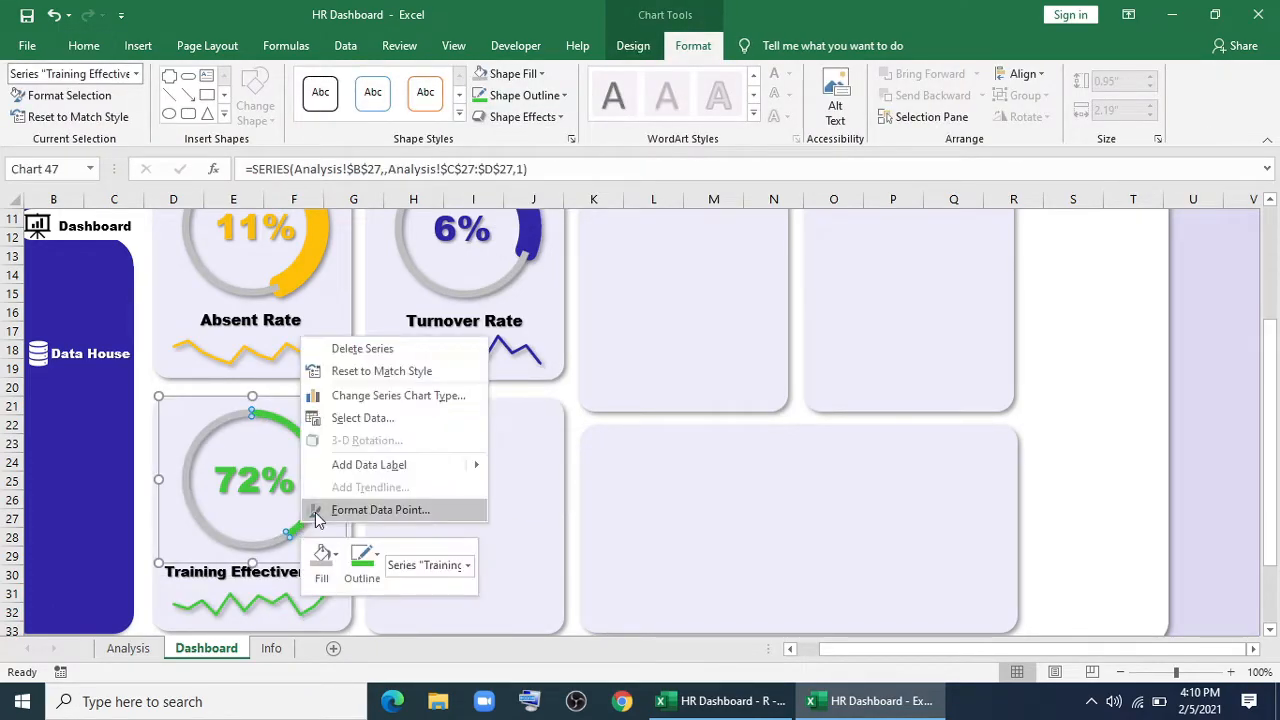
{"action": "left_click", "coordinate": [405, 508]}
{"action": "left_click", "coordinate": [1041, 276]}
{"action": "type", "text": "11"}
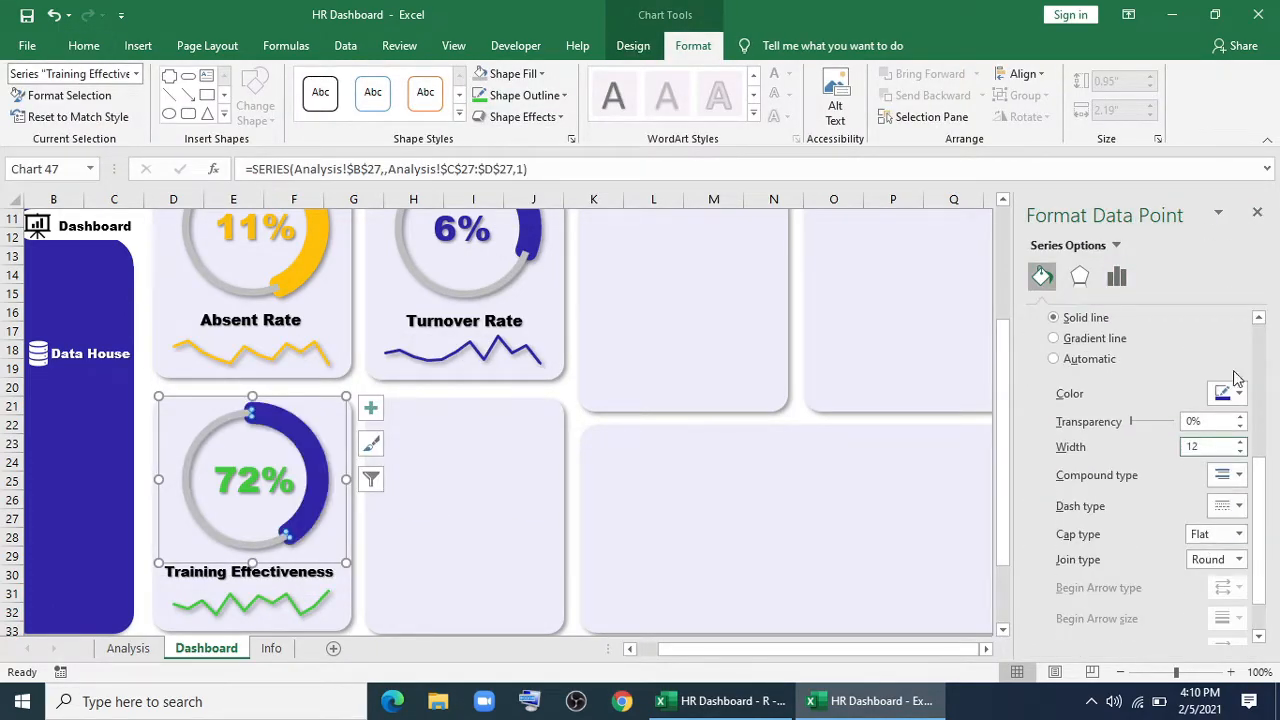
{"action": "left_click", "coordinate": [1257, 212]}
{"action": "left_click", "coordinate": [1198, 369]}
Colour the outline and fill of the Training Effectiveness doughnut's value segment green.
{"action": "left_click", "coordinate": [254, 482]}
{"action": "left_click", "coordinate": [304, 446]}
{"action": "left_click", "coordinate": [693, 46]}
{"action": "left_click", "coordinate": [560, 96]}
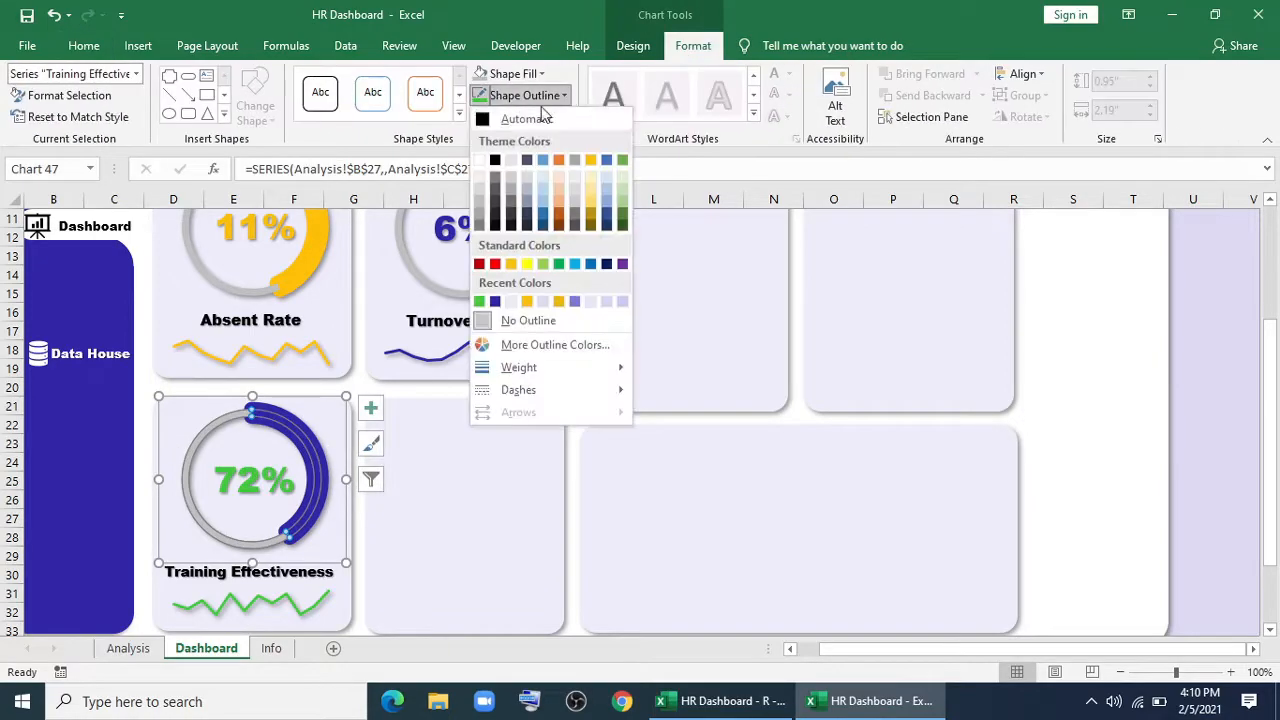
{"action": "left_click", "coordinate": [306, 441]}
{"action": "left_click", "coordinate": [301, 433]}
{"action": "left_click", "coordinate": [540, 96]}
{"action": "left_click", "coordinate": [481, 302]}
{"action": "left_click", "coordinate": [523, 76]}
{"action": "left_click", "coordinate": [482, 280]}
{"action": "left_click", "coordinate": [1194, 350]}
{"action": "scroll", "coordinate": [376, 498], "scroll_direction": "down", "scroll_amount": 1}
{"action": "scroll", "coordinate": [379, 498], "scroll_direction": "up", "scroll_amount": 1}
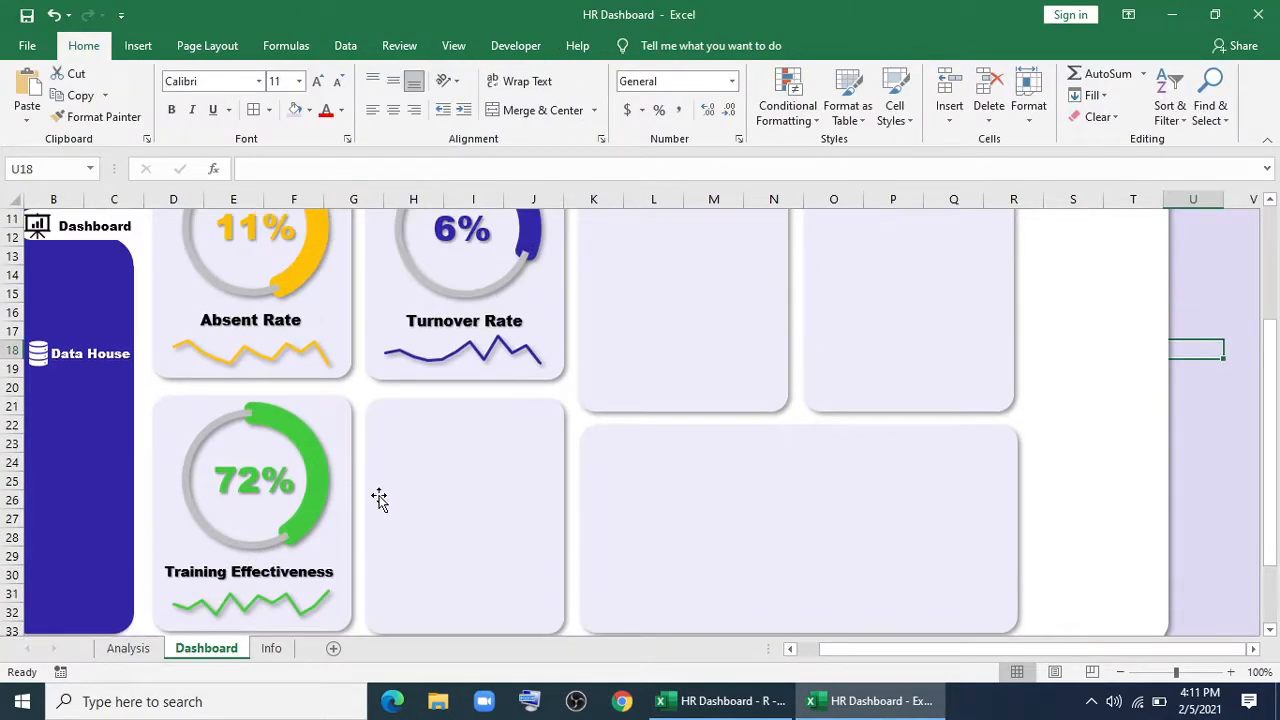
On the Analysis sheet, point the doughnut chart's data to the Empl. Below Perf. Standards row, B28 and C28:D28.
{"action": "left_click", "coordinate": [130, 648]}
{"action": "left_click", "coordinate": [484, 417]}
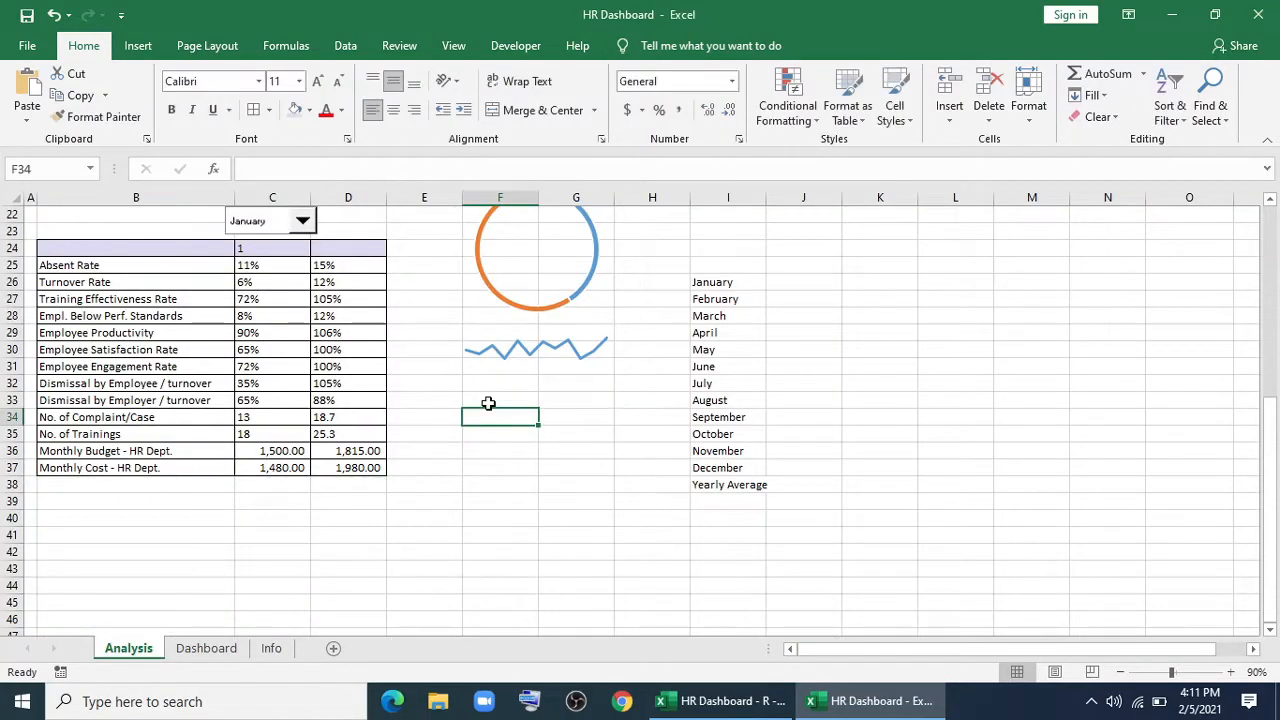
{"action": "left_click", "coordinate": [493, 302]}
{"action": "left_click_drag", "start_coordinate": [192, 305], "coordinate": [281, 318]}
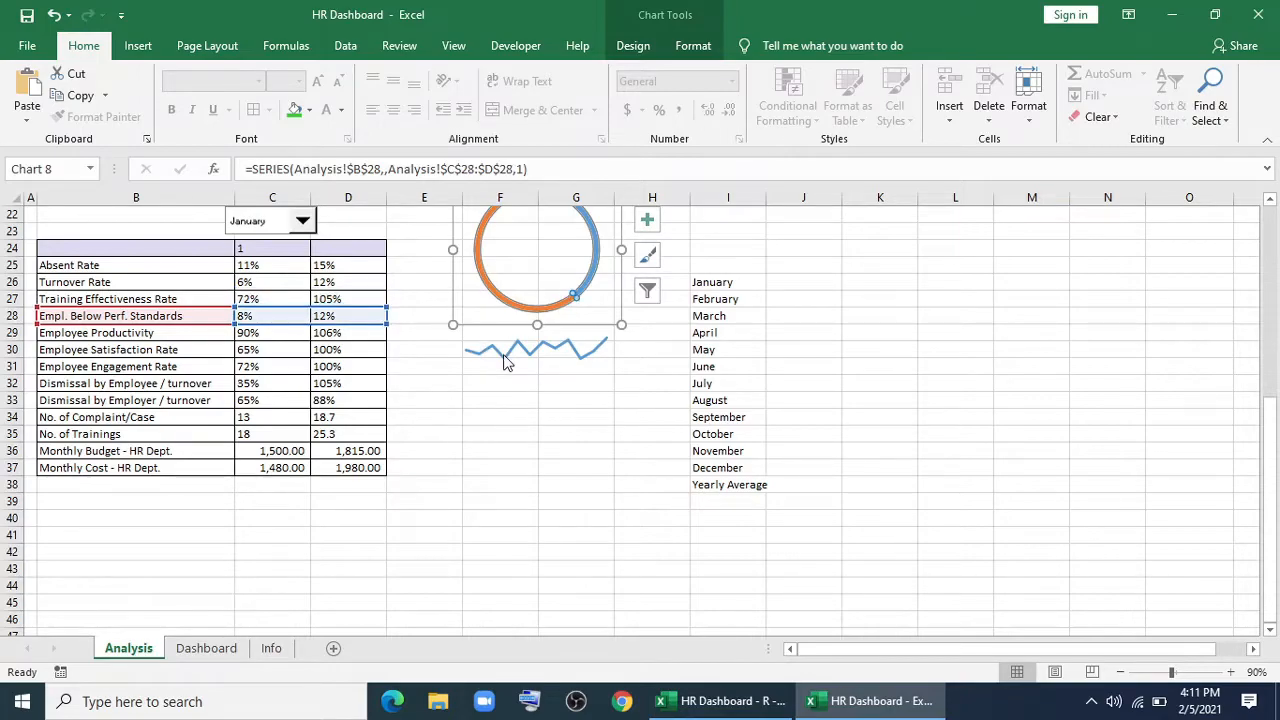
Point the Analysis line chart's series to the range C9:N9.
{"action": "left_click", "coordinate": [504, 356]}
{"action": "scroll", "coordinate": [503, 438], "scroll_direction": "up", "scroll_amount": 1}
{"action": "scroll", "coordinate": [503, 438], "scroll_direction": "up", "scroll_amount": 6}
{"action": "left_click_drag", "start_coordinate": [490, 420], "coordinate": [527, 453]}
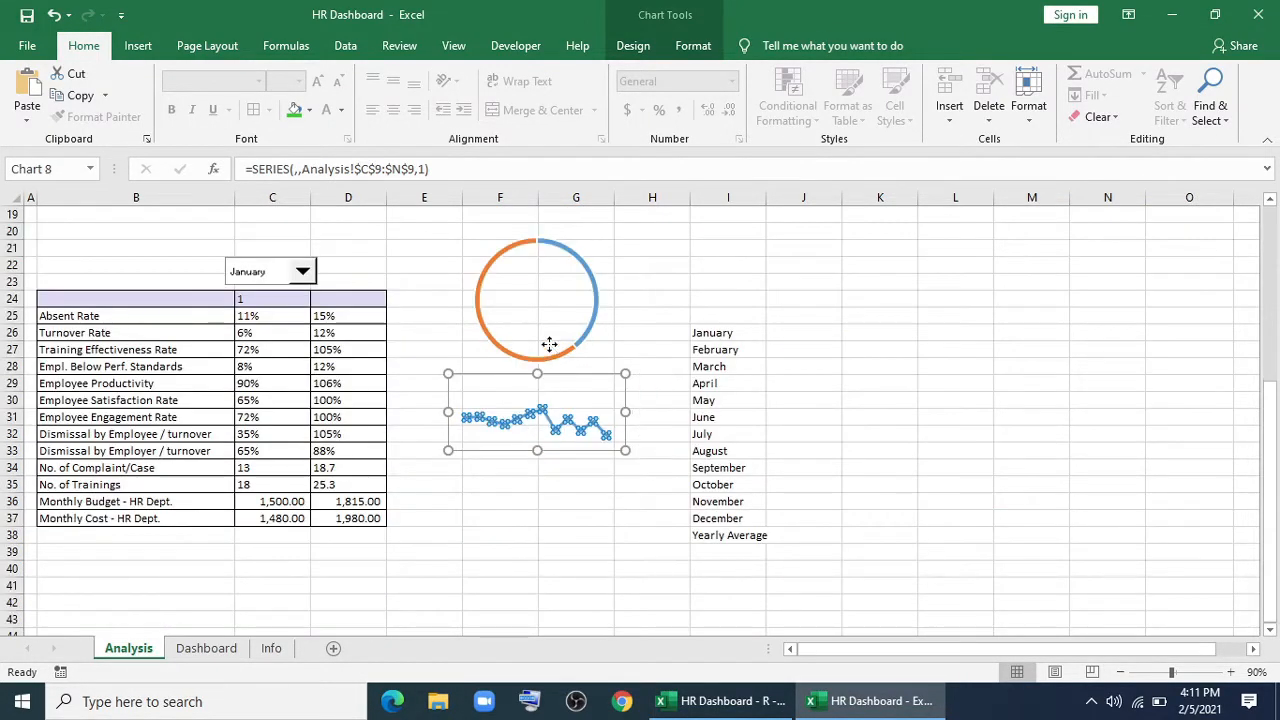
Copy the doughnut and line charts from Analysis onto the empty Dashboard card beside Training Effectiveness.
{"action": "left_click", "coordinate": [549, 345]}
{"action": "left_click", "coordinate": [560, 420], "text": "ctrl"}
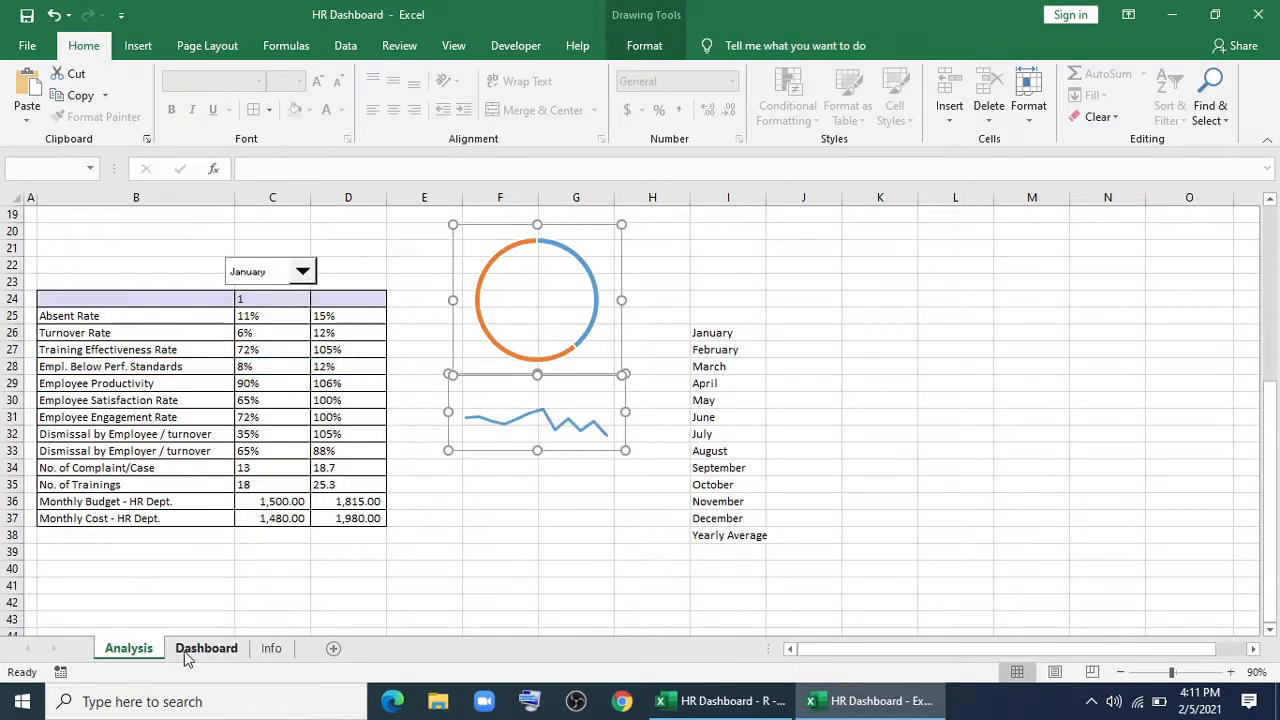
{"action": "left_click", "coordinate": [197, 652]}
{"action": "left_click", "coordinate": [461, 563]}
{"action": "key", "text": "ctrl+v"}
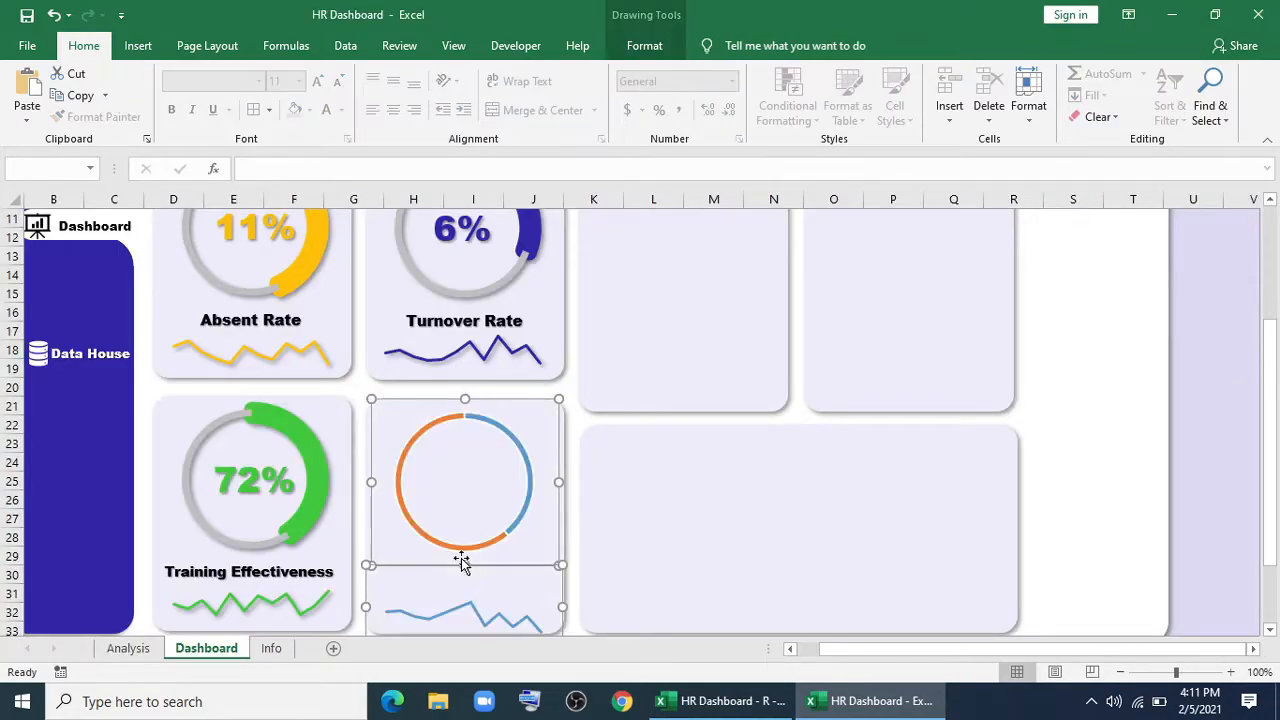
Copy the Training Effectiveness label onto the new card and link the copy to =Analysis!$B$28.
{"action": "scroll", "coordinate": [463, 531], "scroll_direction": "down", "scroll_amount": 2}
{"action": "left_click", "coordinate": [474, 492]}
{"action": "left_click_drag", "start_coordinate": [486, 477], "coordinate": [487, 465]}
{"action": "left_click_drag", "start_coordinate": [302, 468], "coordinate": [517, 469]}
{"action": "left_click_drag", "start_coordinate": [345, 169], "coordinate": [243, 169]}
{"action": "type", "text": "="}
{"action": "left_click", "coordinate": [112, 653]}
{"action": "left_click", "coordinate": [130, 450]}
{"action": "key", "text": "Return"}
{"action": "key", "text": "Return"}
Reduce the Empl. Below Perf. Standards label to font size 9 and shrink the Training Effectiveness label's font as well.
{"action": "left_click", "coordinate": [338, 81]}
{"action": "left_click", "coordinate": [338, 81]}
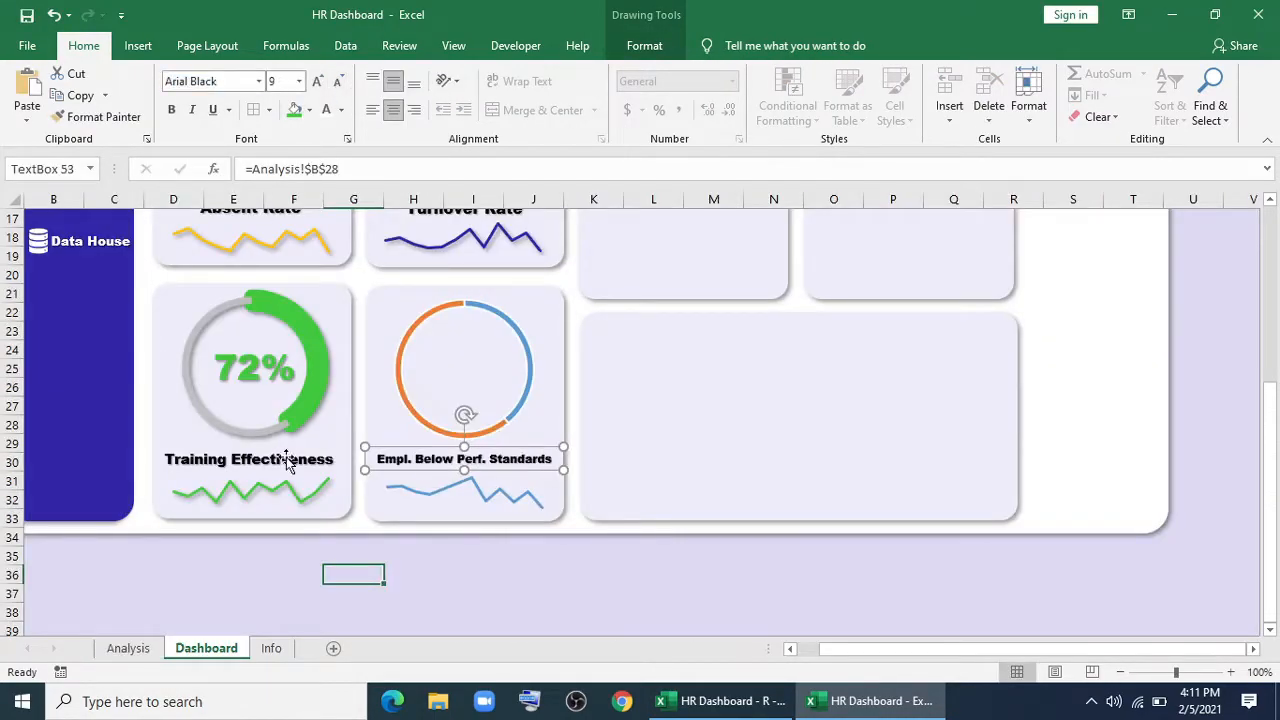
{"action": "left_click", "coordinate": [286, 456]}
{"action": "left_click", "coordinate": [338, 81]}
{"action": "left_click", "coordinate": [338, 81]}
Copy the 72% value label into the new doughnut, link it to Analysis cell C28, and apply the original label's formatting.
{"action": "left_click", "coordinate": [494, 496]}
{"action": "left_click_drag", "start_coordinate": [283, 391], "coordinate": [493, 391]}
{"action": "type", "text": "="}
{"action": "left_click", "coordinate": [128, 649]}
{"action": "left_click", "coordinate": [247, 367]}
{"action": "key", "text": "Return"}
{"action": "left_click", "coordinate": [103, 117]}
{"action": "left_click", "coordinate": [466, 371]}
Colour the Empl. Below Perf. Standards line orange and add a shadow to it.
{"action": "left_click", "coordinate": [463, 486]}
{"action": "left_click", "coordinate": [692, 46]}
{"action": "left_click", "coordinate": [548, 99]}
{"action": "left_click", "coordinate": [558, 160]}
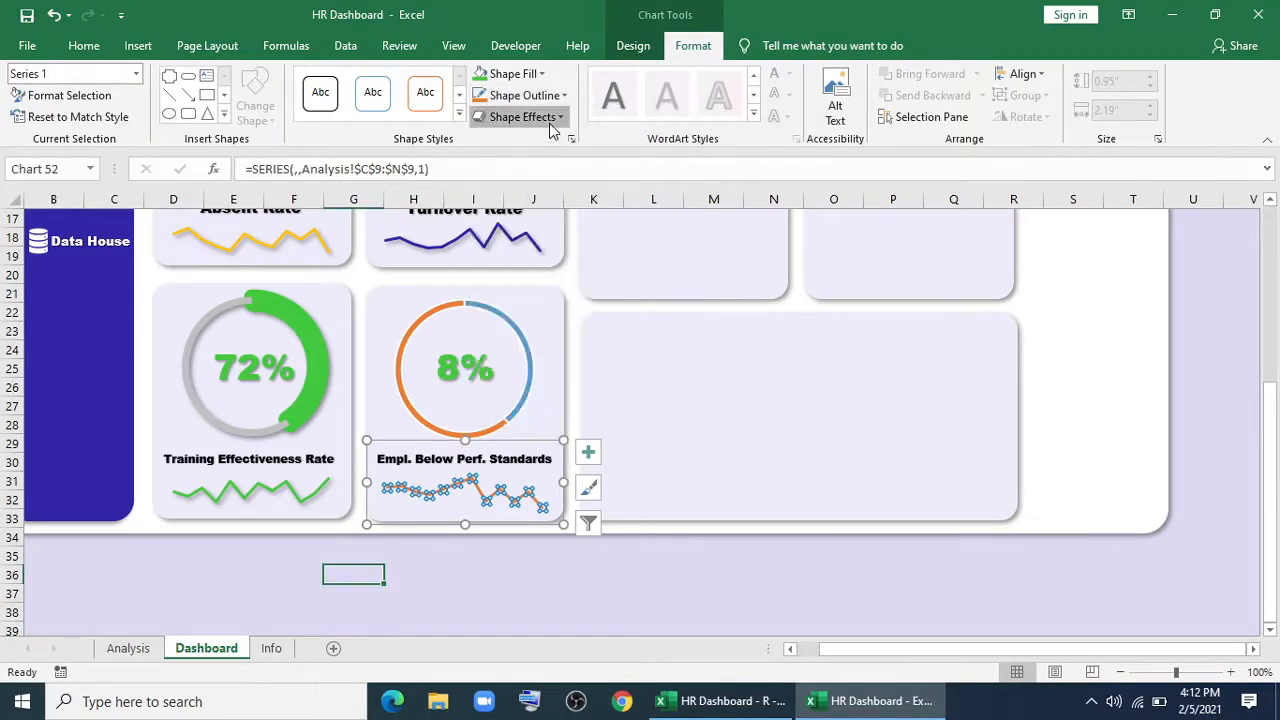
{"action": "left_click", "coordinate": [552, 119]}
{"action": "left_click", "coordinate": [529, 379]}
Colour the value text inside the Empl. Below Perf. Standards doughnut orange.
{"action": "left_click", "coordinate": [646, 46]}
{"action": "left_click", "coordinate": [784, 74]}
{"action": "left_click", "coordinate": [804, 139]}
Colour the Empl. Below Perf. Standards doughnut's value segment orange.
{"action": "left_click", "coordinate": [527, 345]}
{"action": "left_click", "coordinate": [693, 46]}
{"action": "left_click", "coordinate": [525, 95]}
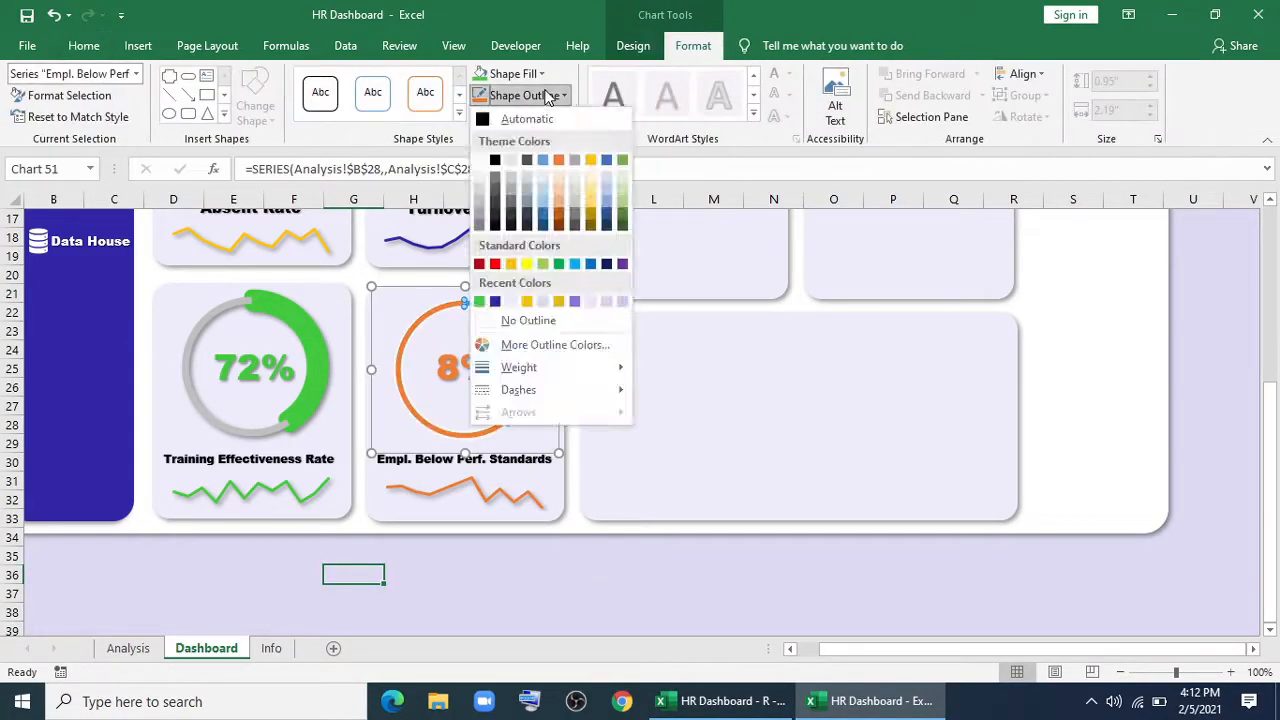
{"action": "left_click", "coordinate": [563, 166]}
{"action": "left_click", "coordinate": [535, 98]}
{"action": "left_click", "coordinate": [556, 163]}
Give the Empl. Below Perf. Standards doughnut's remaining segment a grey fill and outline.
{"action": "left_click", "coordinate": [530, 74]}
{"action": "left_click", "coordinate": [481, 182]}
{"action": "left_click", "coordinate": [532, 96]}
{"action": "left_click", "coordinate": [481, 203]}
Set the border width of the Empl. Below Perf. Standards doughnut's value segment to 12 pt.
{"action": "double_click", "coordinate": [518, 326]}
{"action": "scroll", "coordinate": [1070, 510], "scroll_direction": "down", "scroll_amount": 3}
{"action": "scroll", "coordinate": [1070, 510], "scroll_direction": "down", "scroll_amount": 1}
{"action": "left_click_drag", "start_coordinate": [1216, 520], "coordinate": [1182, 520]}
{"action": "type", "text": "12"}
{"action": "key", "text": "Return"}
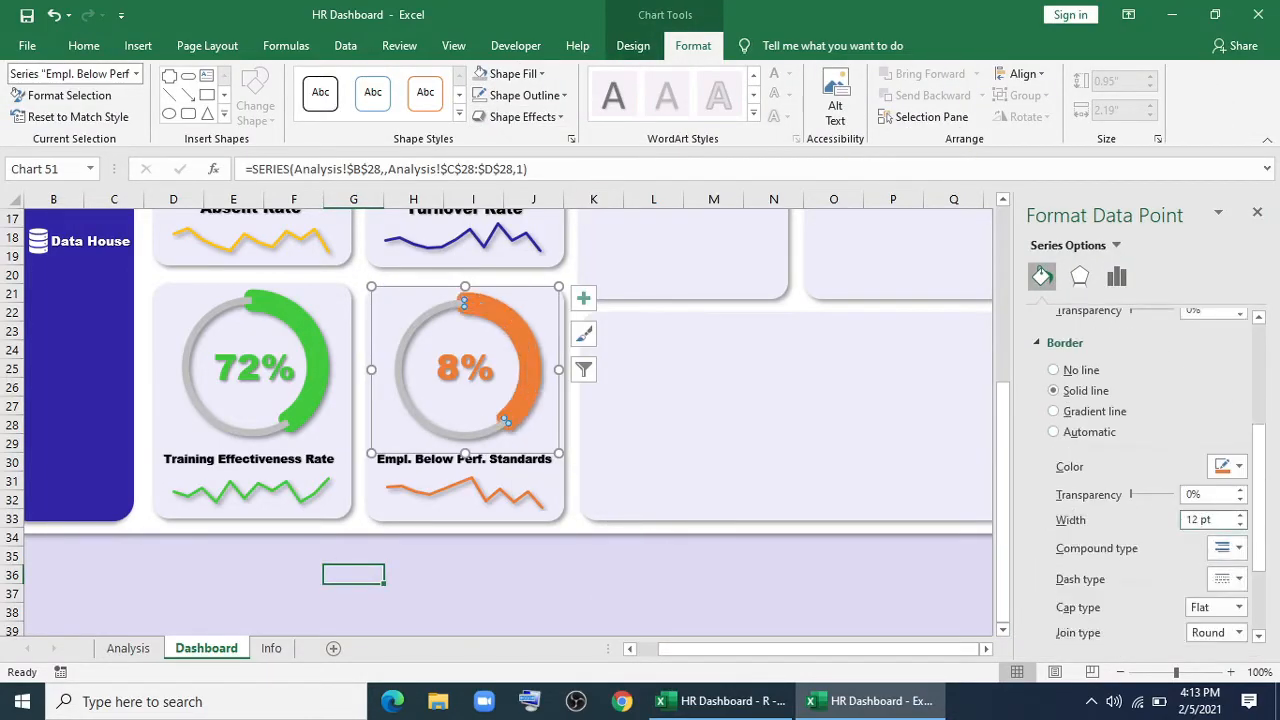
{"action": "left_click", "coordinate": [1257, 212]}
{"action": "left_click", "coordinate": [593, 612]}
Place two stacked text boxes, each about 2.44" wide and 0.25" high, on the green banner beside the dollar icon.
{"action": "scroll", "coordinate": [592, 558], "scroll_direction": "up", "scroll_amount": 1}
{"action": "scroll", "coordinate": [592, 558], "scroll_direction": "up", "scroll_amount": 5}
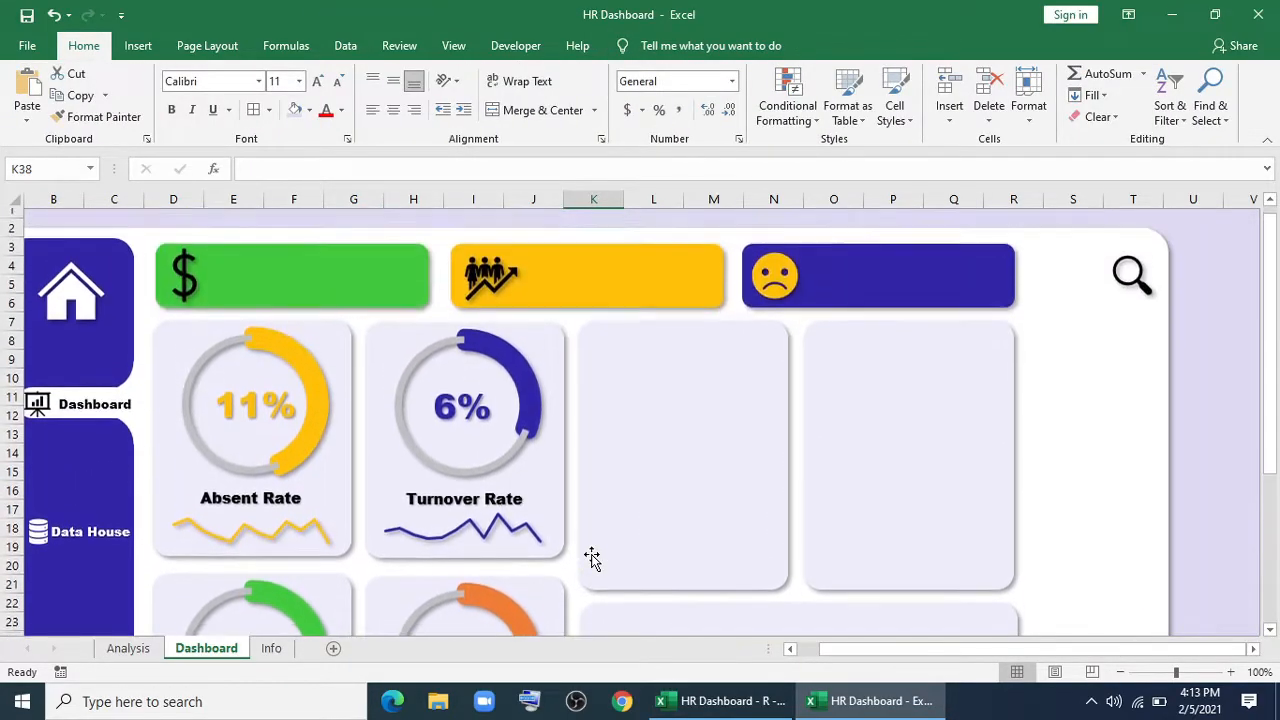
{"action": "scroll", "coordinate": [814, 614], "scroll_direction": "left", "scroll_amount": 1}
{"action": "left_click", "coordinate": [140, 47]}
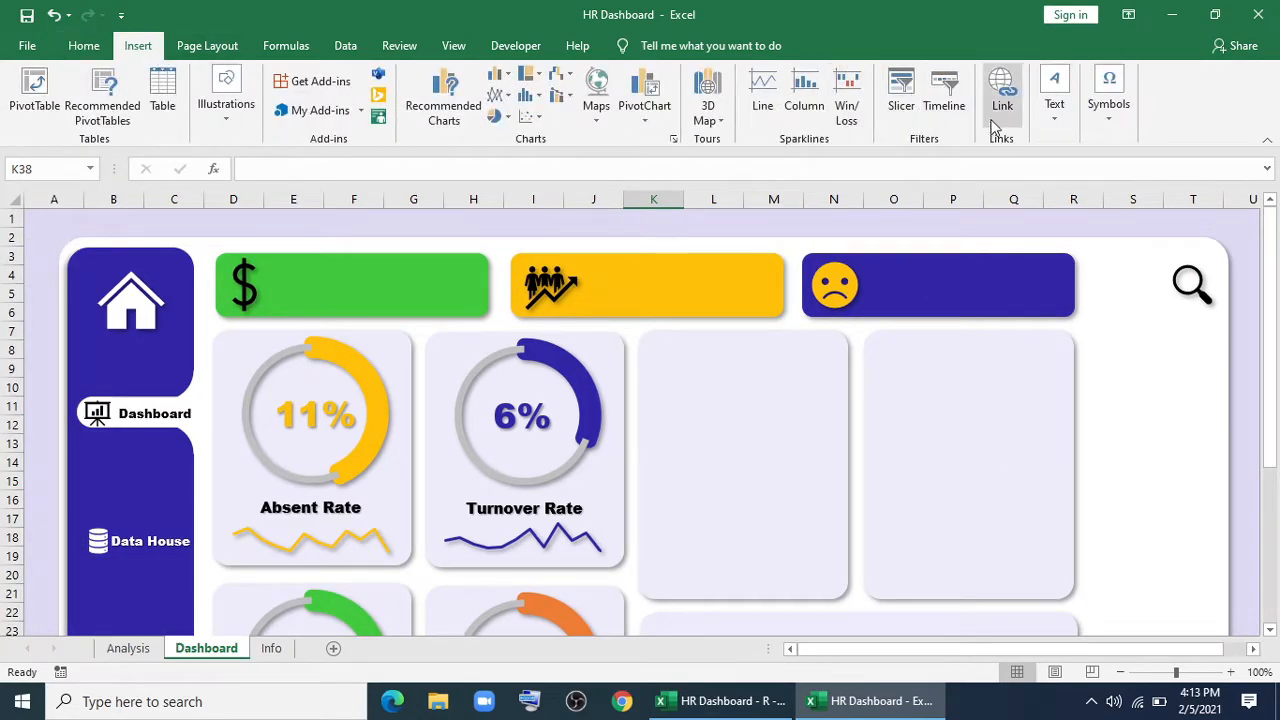
{"action": "left_click", "coordinate": [1055, 110]}
{"action": "left_click", "coordinate": [1058, 175]}
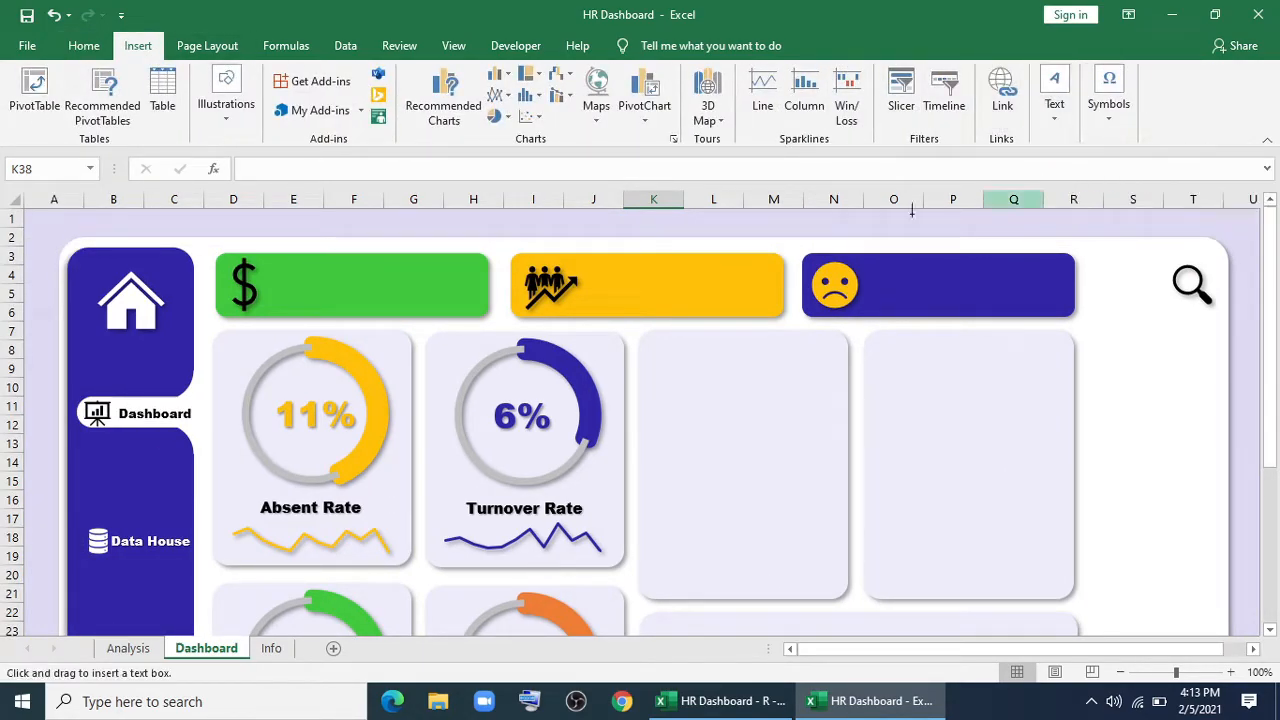
{"action": "left_click_drag", "start_coordinate": [292, 262], "coordinate": [479, 284]}
{"action": "mouse_move", "coordinate": [293, 284]}
{"action": "left_mouse_down"}
{"action": "mouse_move", "coordinate": [260, 285]}
{"action": "mouse_move", "coordinate": [326, 303]}
{"action": "mouse_move", "coordinate": [330, 320]}
{"action": "left_mouse_up"}
Remove the fill from both text boxes on the green banner.
{"action": "left_click", "coordinate": [631, 45]}
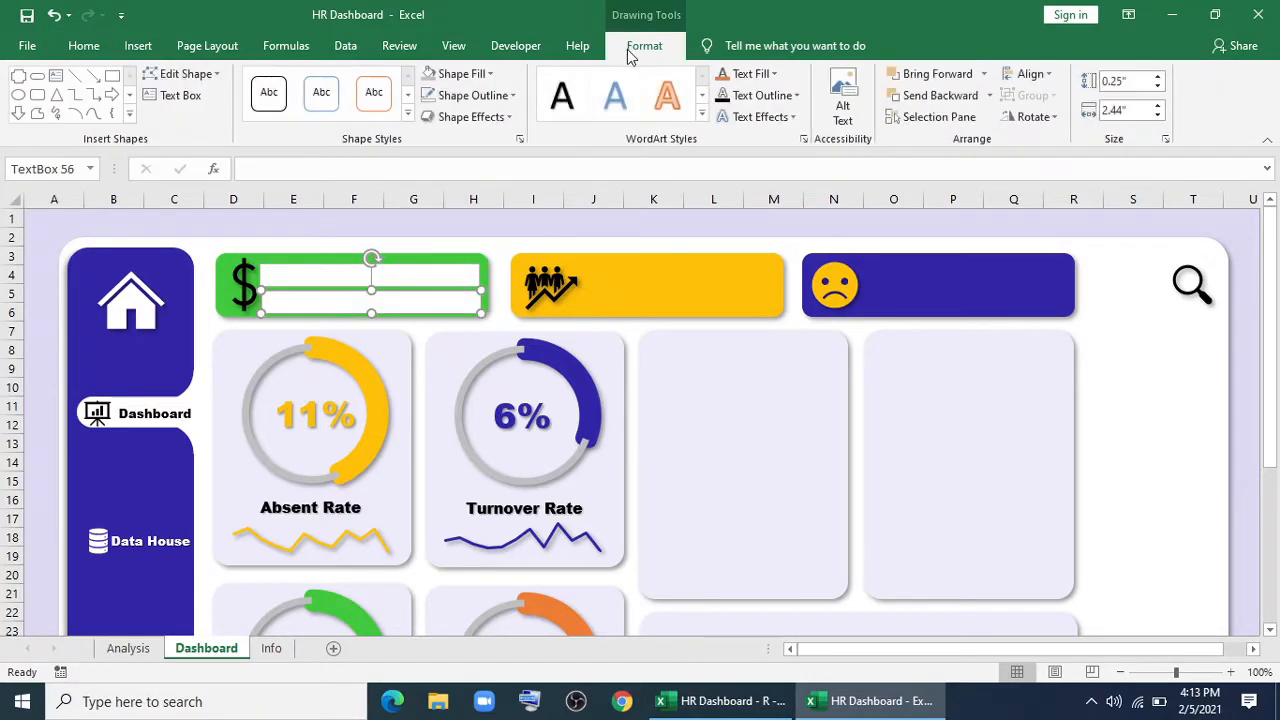
{"action": "left_click", "coordinate": [491, 75]}
{"action": "left_click", "coordinate": [464, 296]}
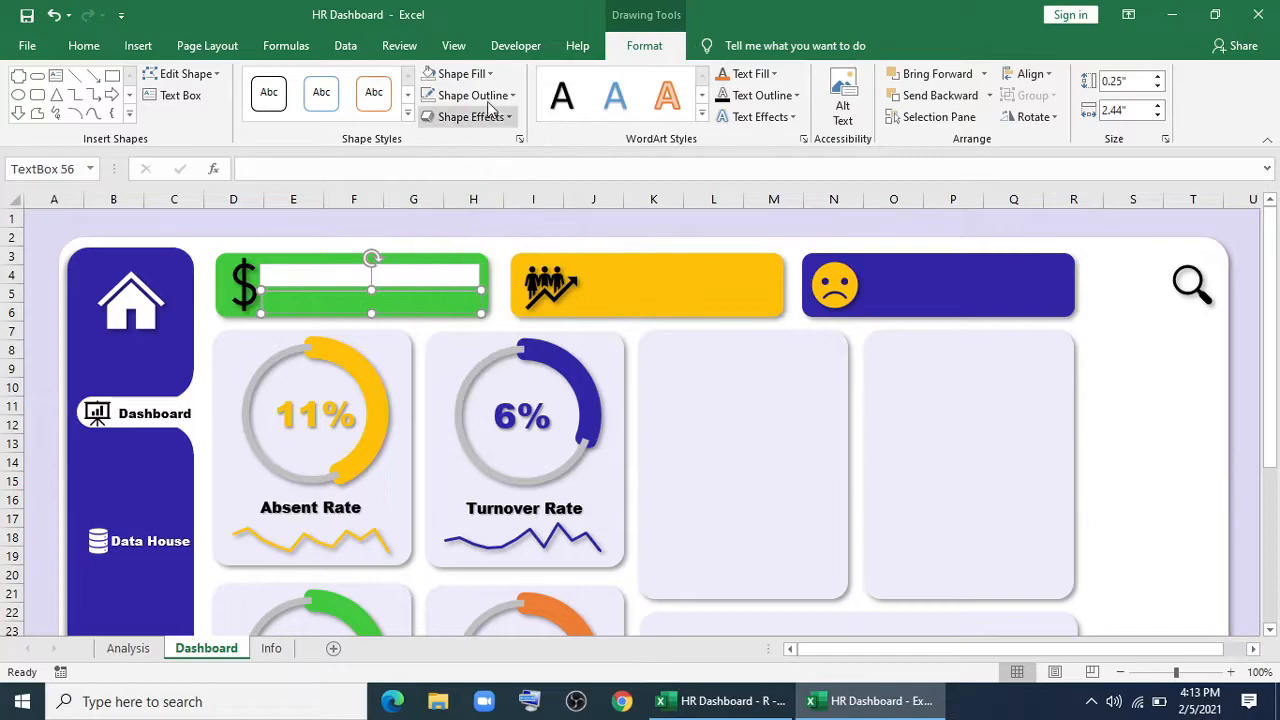
{"action": "left_click", "coordinate": [418, 272]}
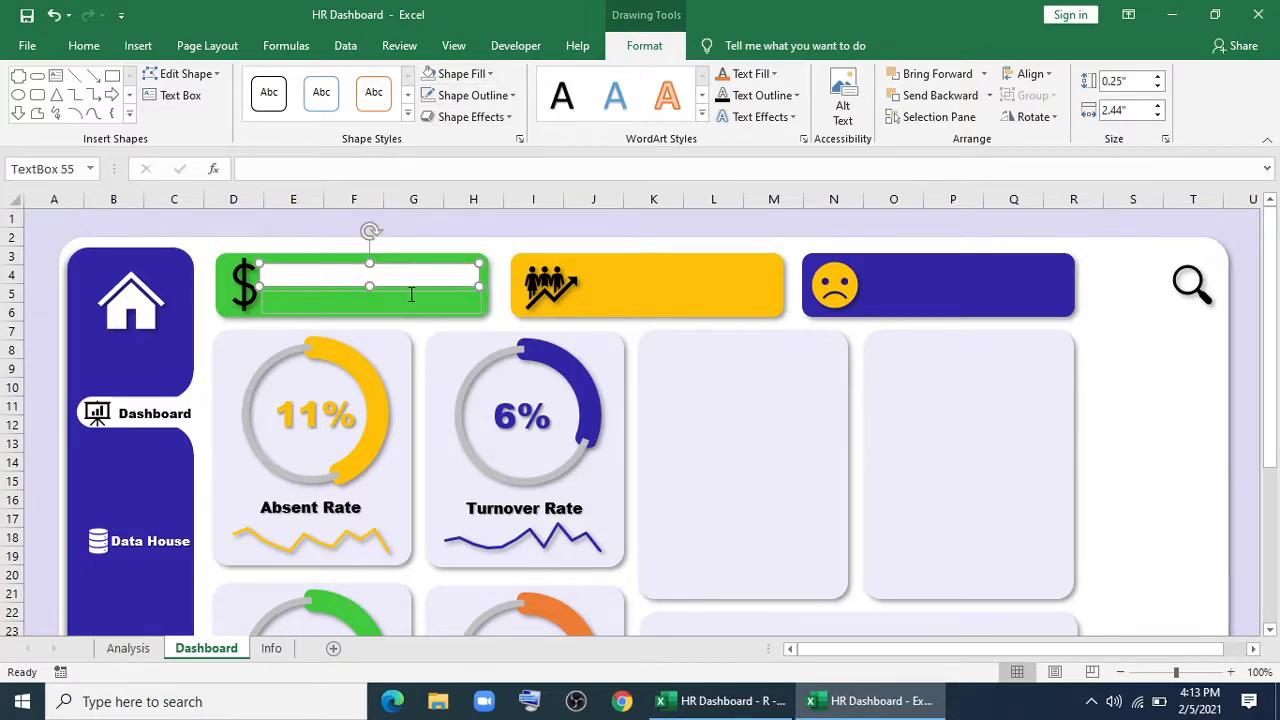
{"action": "left_click", "coordinate": [409, 311], "text": "shift"}
{"action": "left_click", "coordinate": [461, 73]}
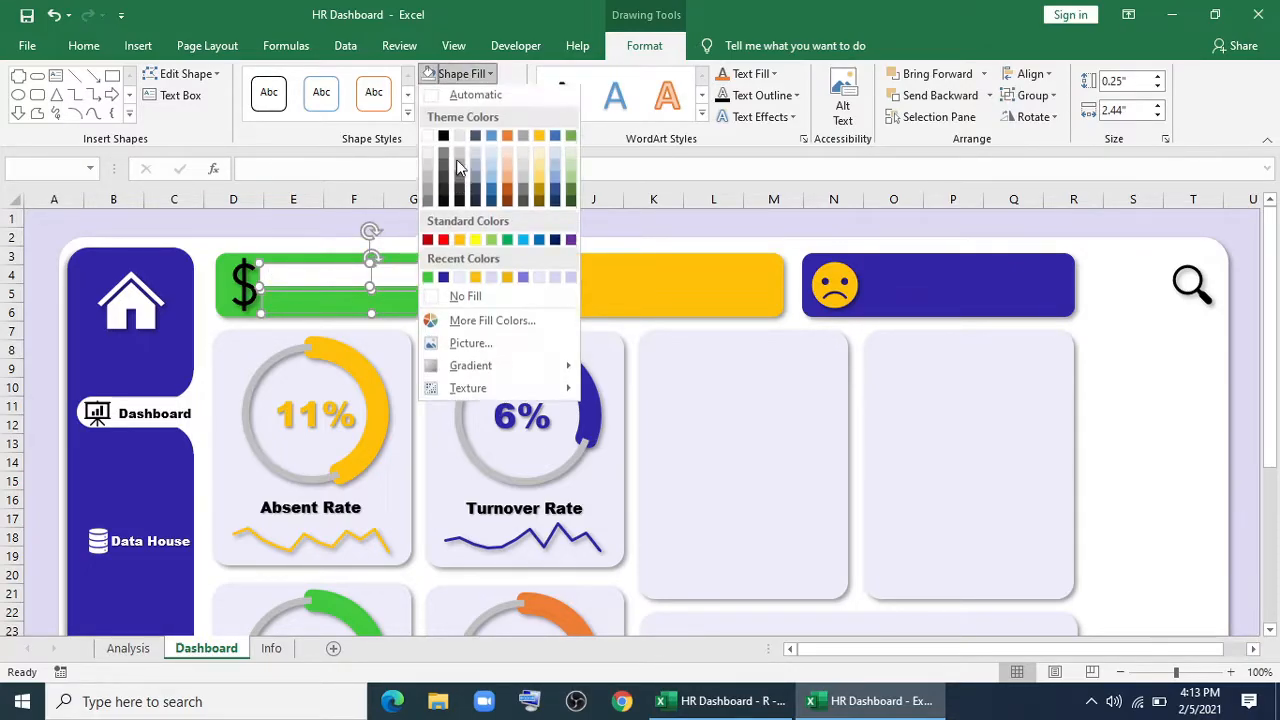
{"action": "left_click", "coordinate": [458, 297]}
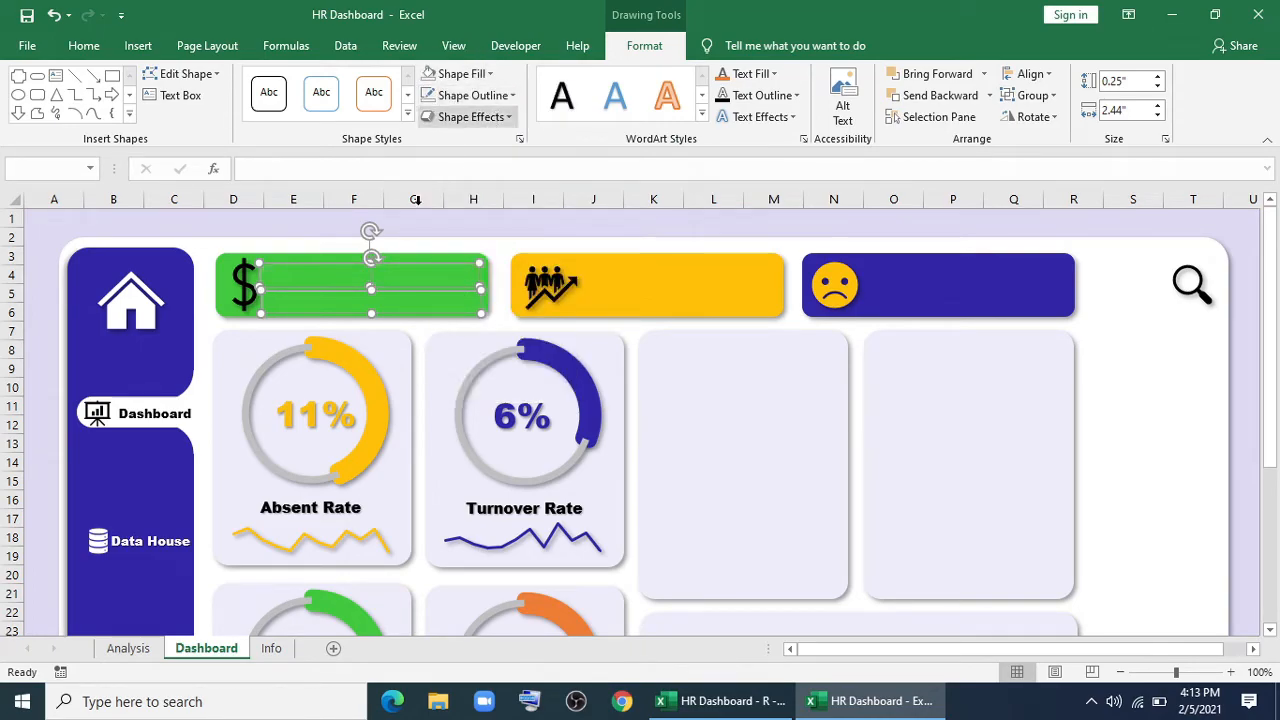
Link the green banner's upper text box to =Analysis!$B$36 for the monthly budget title.
{"action": "left_click", "coordinate": [350, 268]}
{"action": "left_click", "coordinate": [266, 166]}
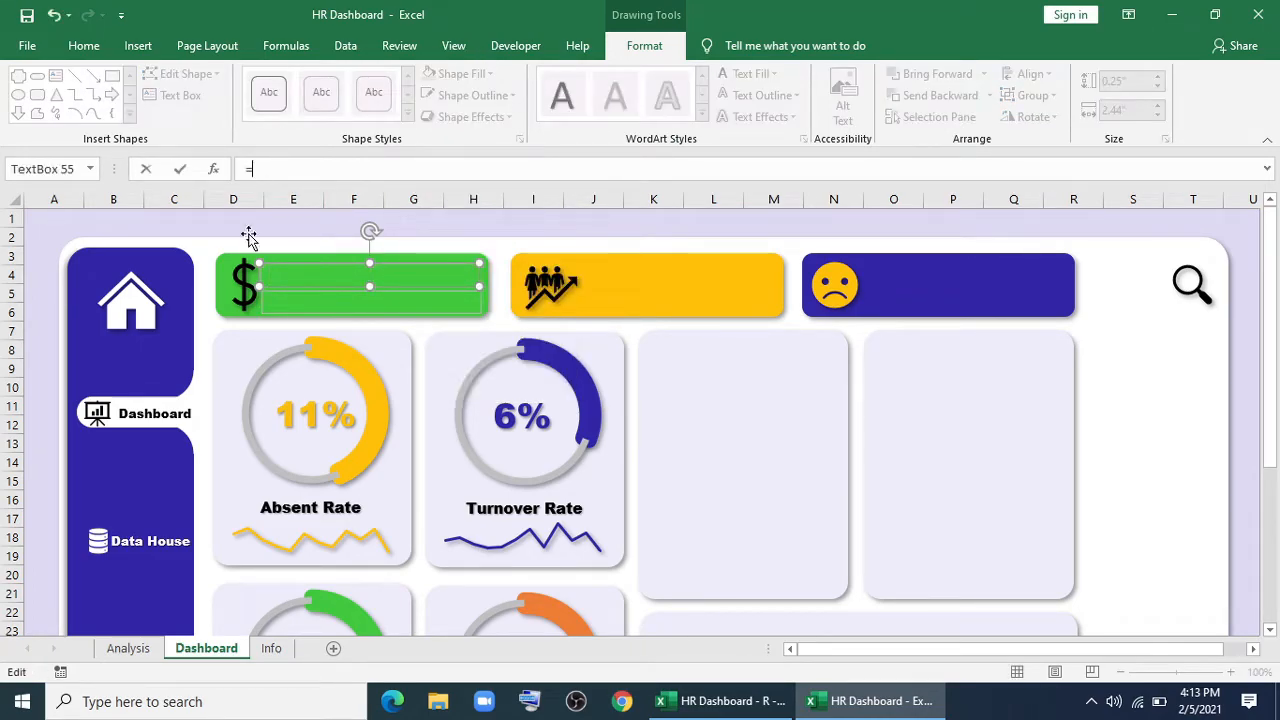
{"action": "type", "text": "="}
{"action": "left_click", "coordinate": [124, 649]}
{"action": "left_click", "coordinate": [174, 501]}
{"action": "key", "text": "Return"}
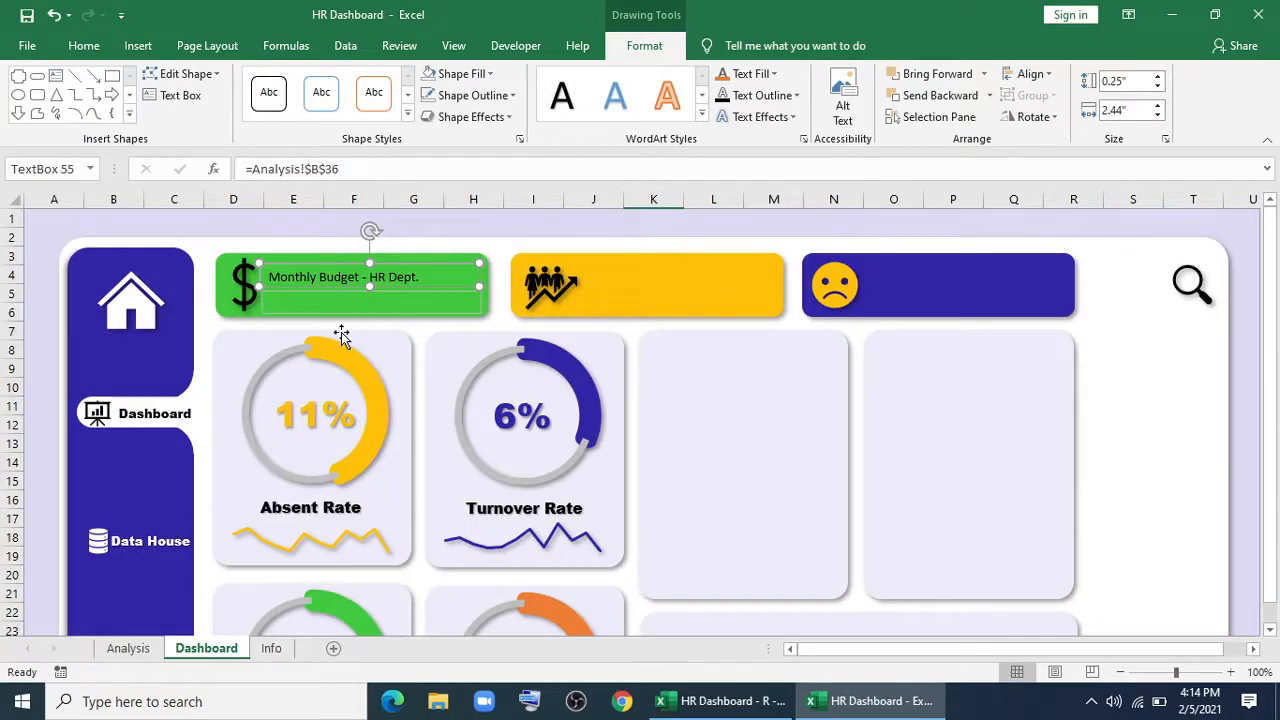
Link the green banner's lower text box to =Analysis!$C$36 for the monthly budget value.
{"action": "left_click", "coordinate": [346, 302]}
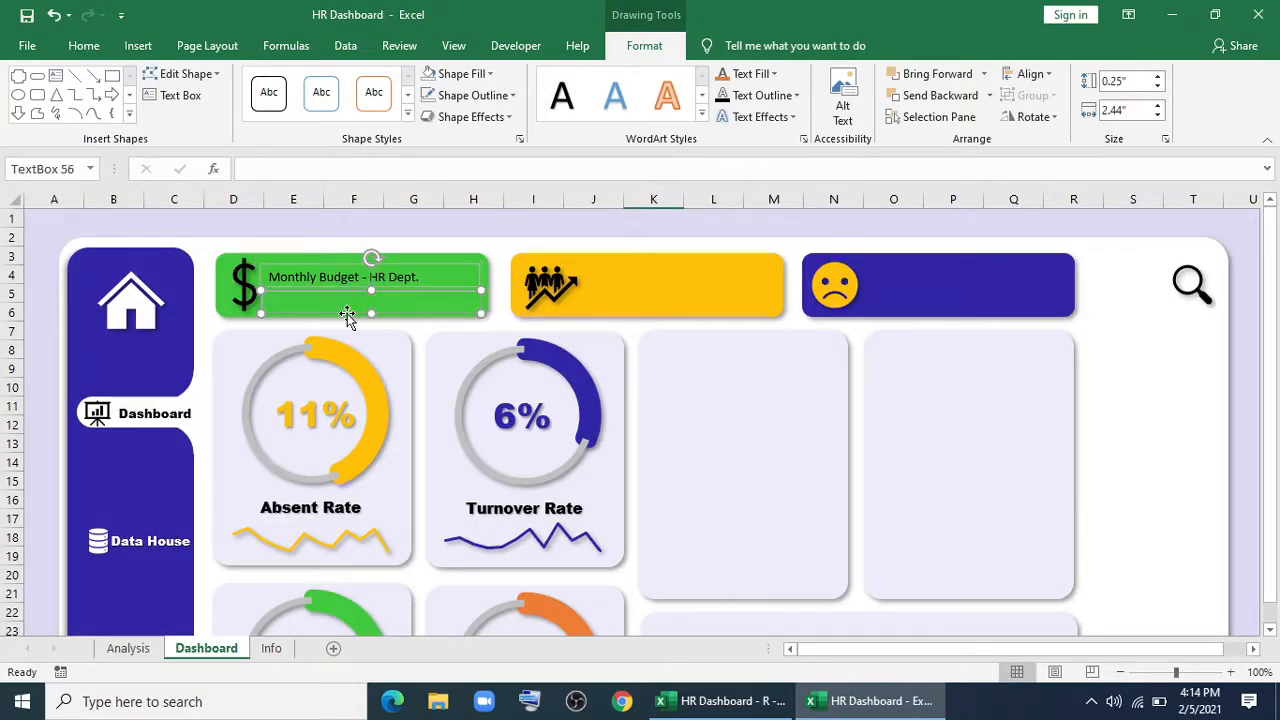
{"action": "left_click", "coordinate": [353, 165]}
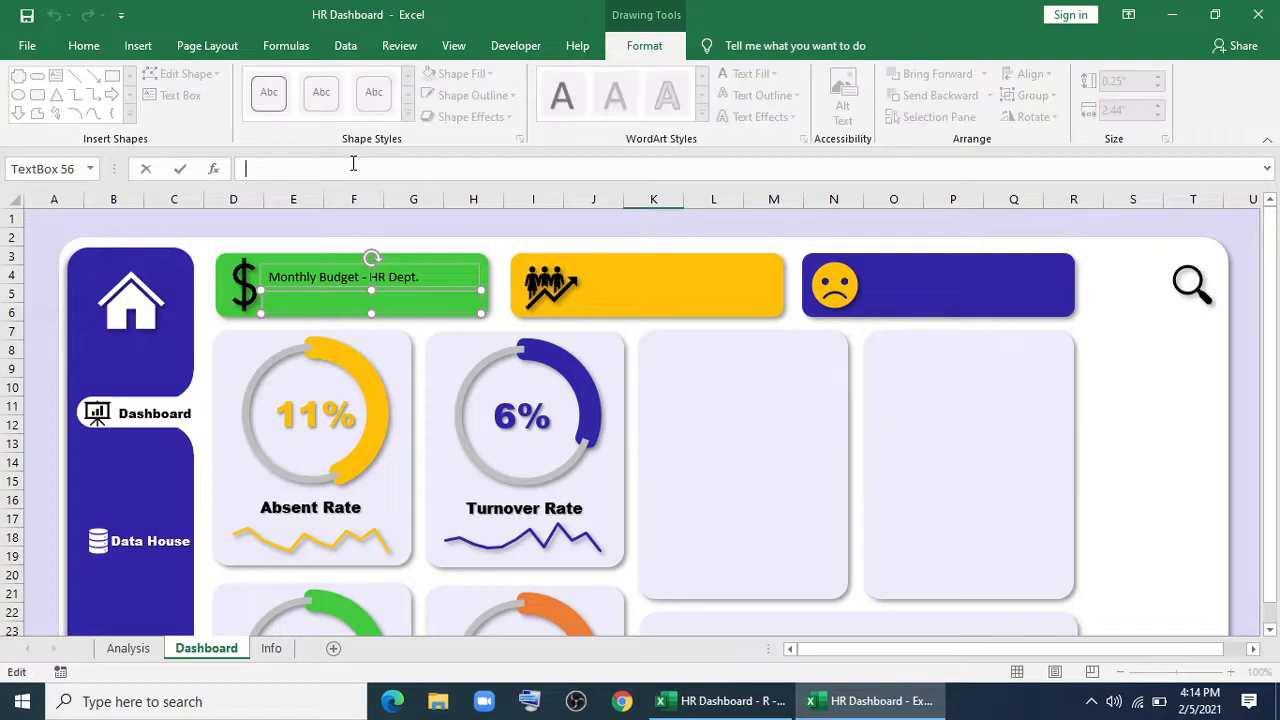
{"action": "type", "text": "="}
{"action": "left_click", "coordinate": [130, 648]}
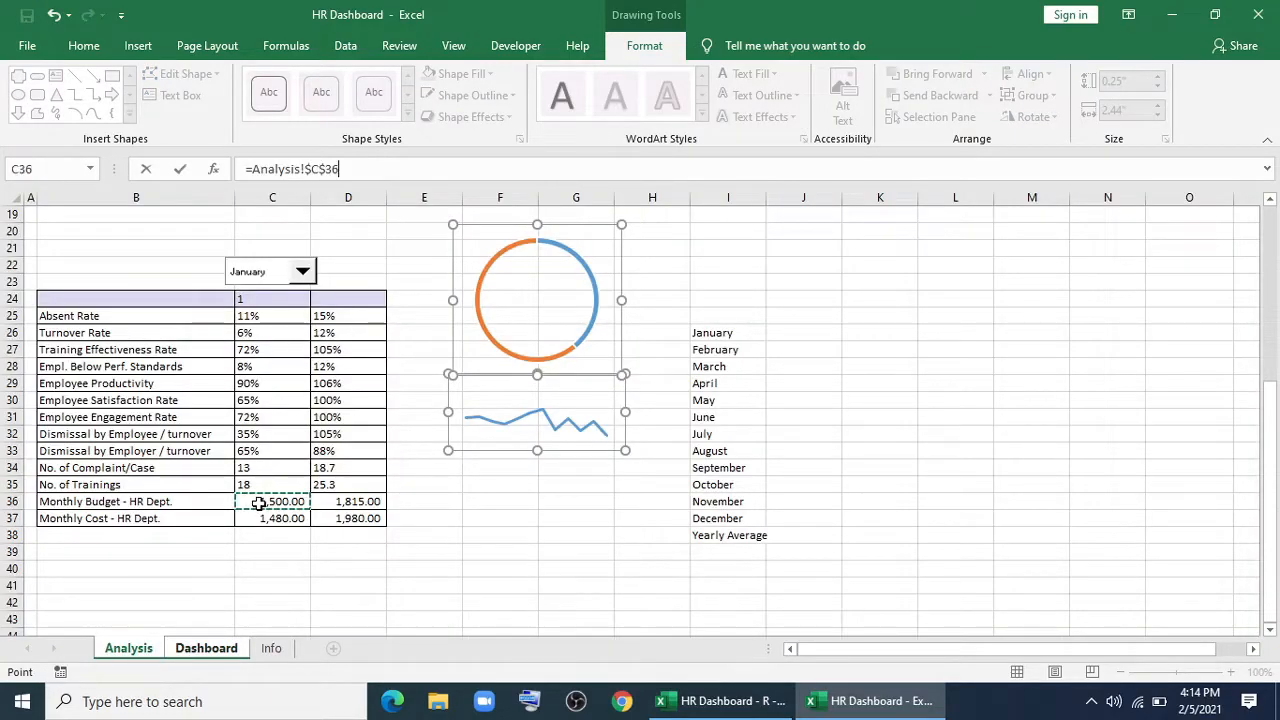
{"action": "key", "text": "Return"}
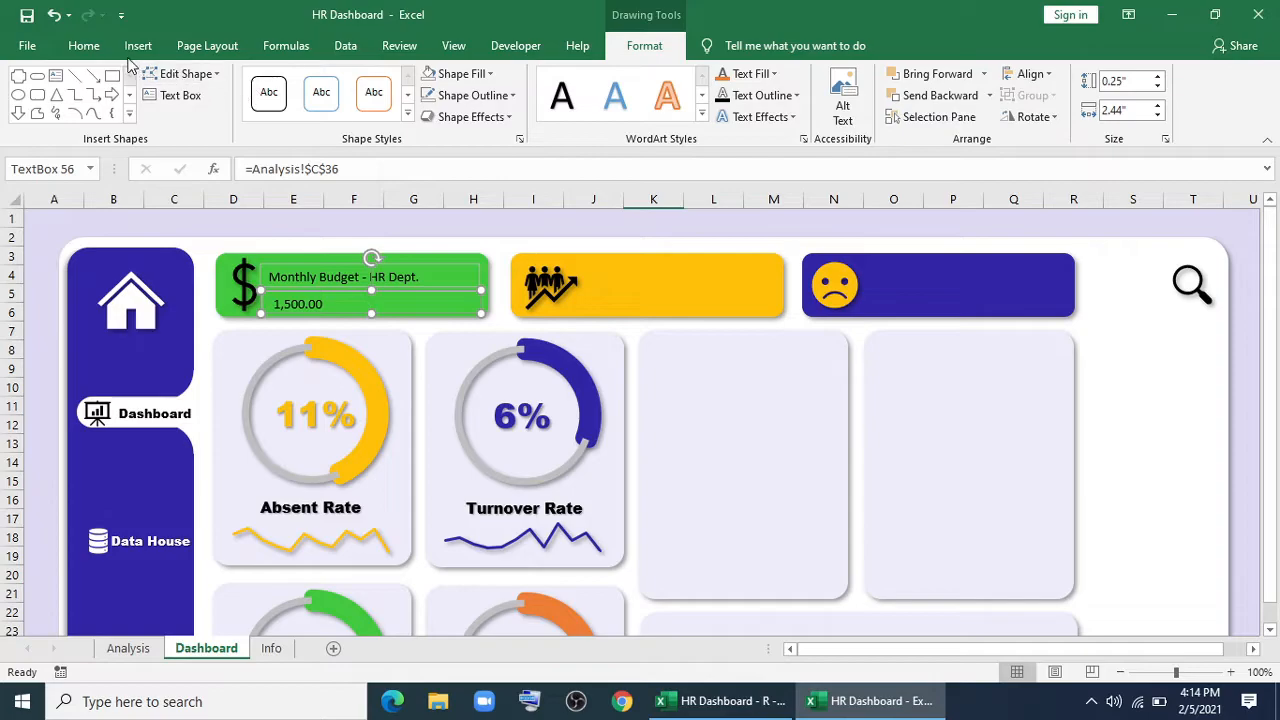
Centre both green banner texts horizontally and vertically and set their font to Arial Black.
{"action": "left_click", "coordinate": [84, 45]}
{"action": "left_click", "coordinate": [401, 270]}
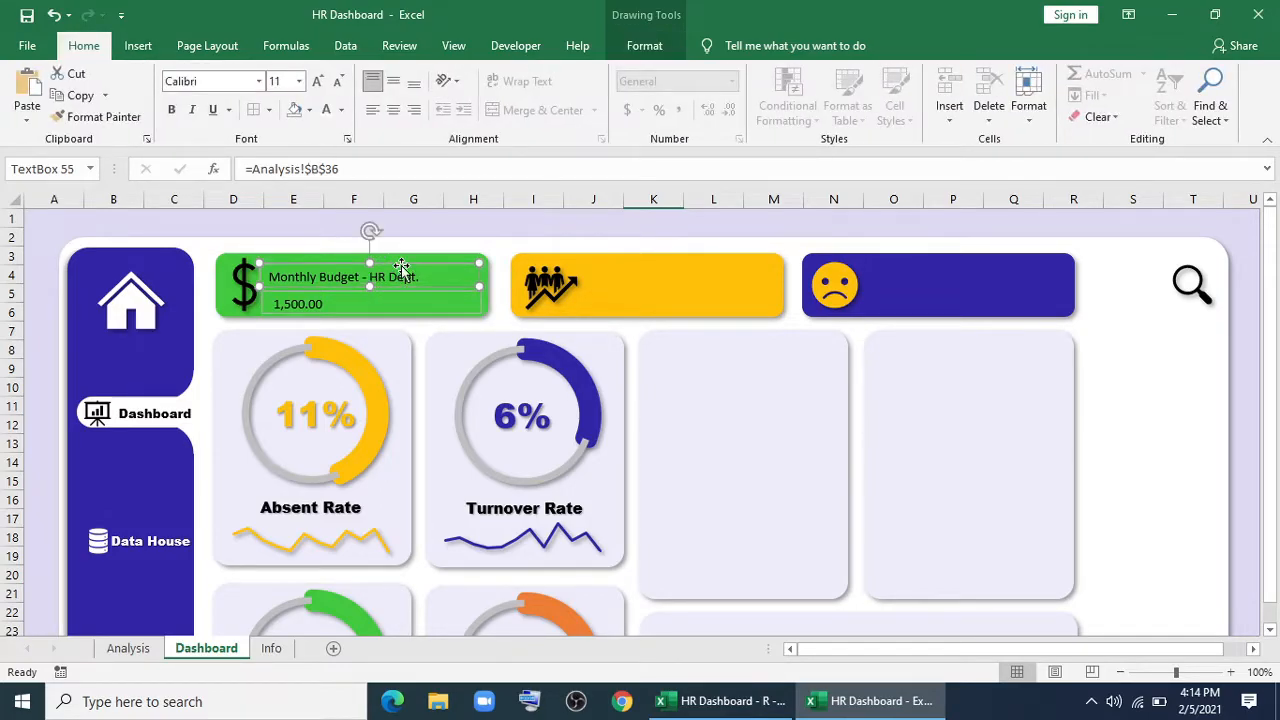
{"action": "left_click", "coordinate": [395, 300], "text": "ctrl"}
{"action": "left_click", "coordinate": [393, 109]}
{"action": "left_click", "coordinate": [393, 80]}
{"action": "left_click", "coordinate": [233, 80]}
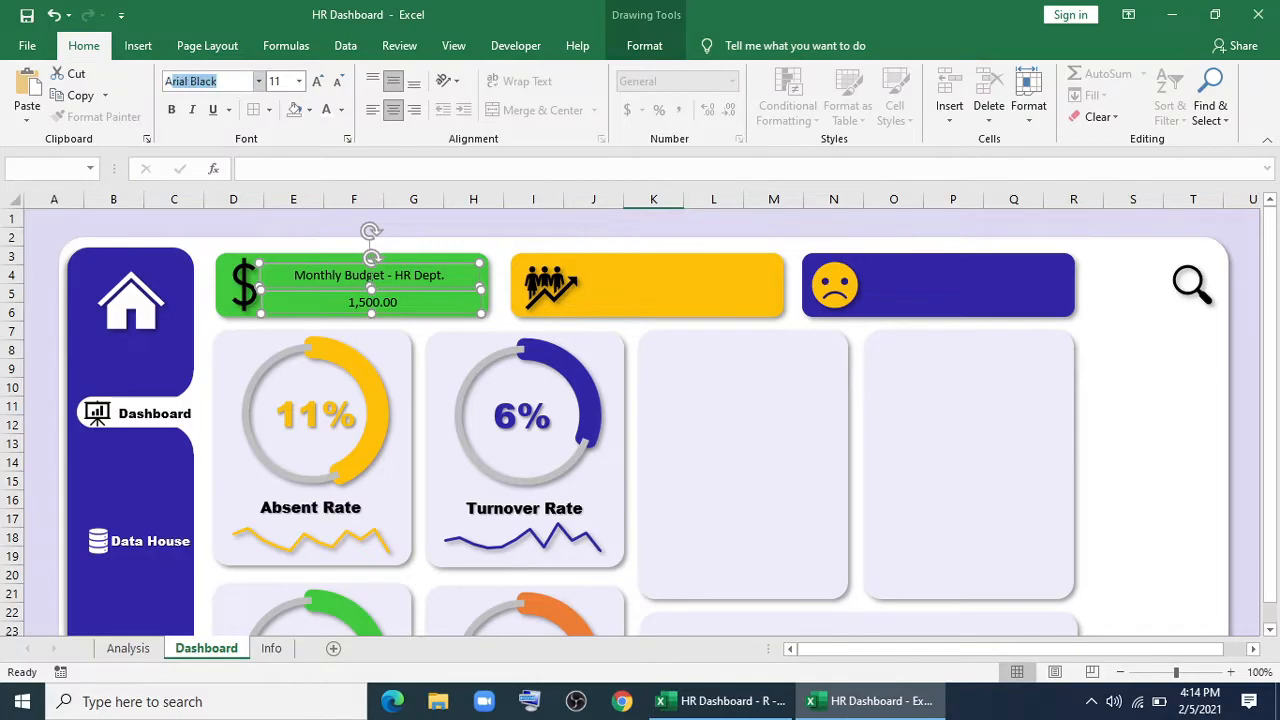
{"action": "key", "text": "Return"}
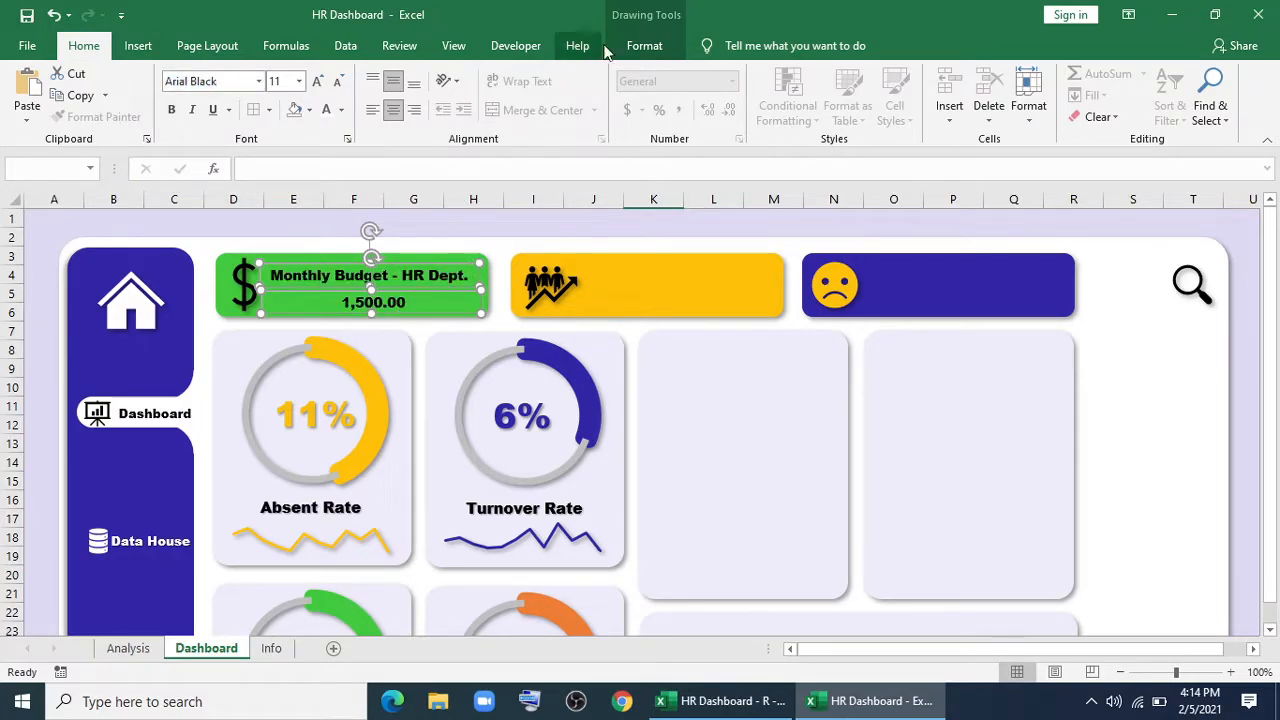
Remove the outline from both text boxes on the green banner.
{"action": "left_click", "coordinate": [644, 45]}
{"action": "left_click", "coordinate": [471, 95]}
{"action": "left_click", "coordinate": [371, 287]}
{"action": "left_click", "coordinate": [474, 95]}
{"action": "left_click", "coordinate": [476, 320]}
{"action": "left_click", "coordinate": [560, 223]}
Move the Monthly Budget title slightly up and extend the value's text box upward beneath it.
{"action": "left_click", "coordinate": [411, 278]}
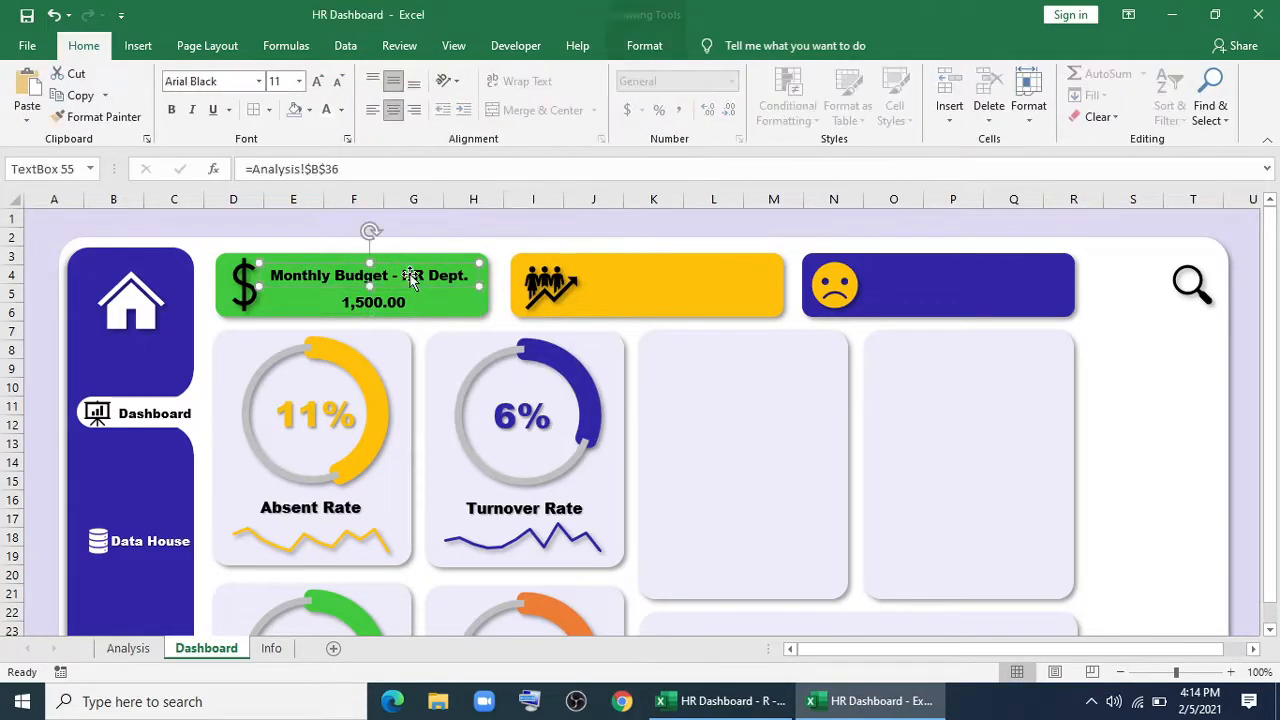
{"action": "left_click_drag", "start_coordinate": [411, 278], "coordinate": [424, 278]}
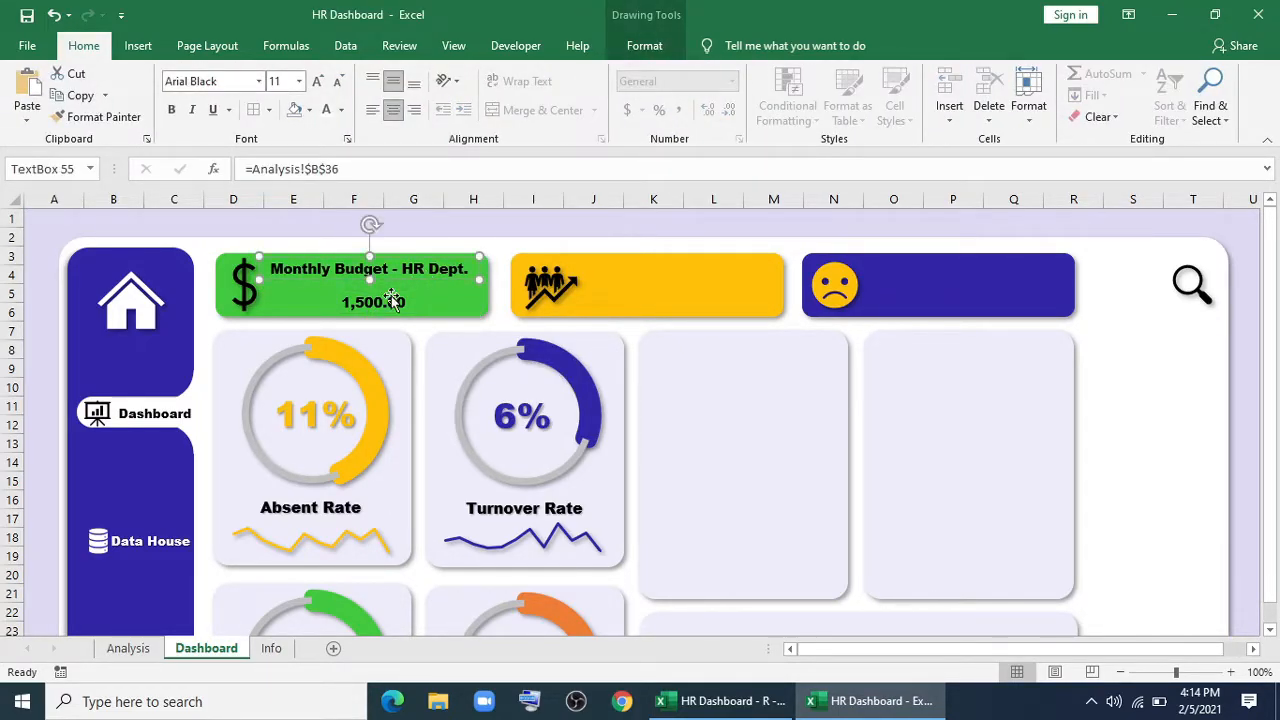
{"action": "left_click", "coordinate": [373, 277]}
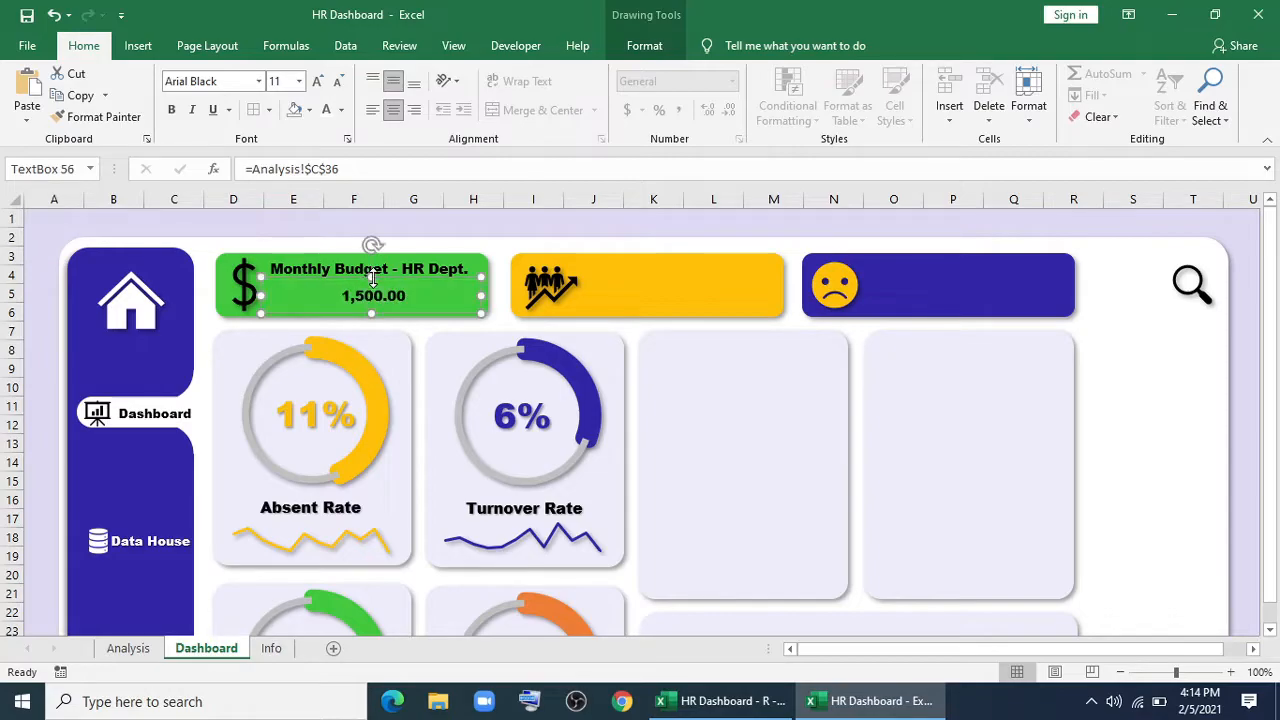
Set the monthly budget value's font size to 20.
{"action": "left_click", "coordinate": [315, 82]}
{"action": "left_click", "coordinate": [315, 82]}
{"action": "left_click", "coordinate": [316, 83]}
{"action": "left_click", "coordinate": [316, 83]}
{"action": "left_click", "coordinate": [317, 84]}
{"action": "left_click", "coordinate": [317, 84]}
{"action": "left_click", "coordinate": [318, 85]}
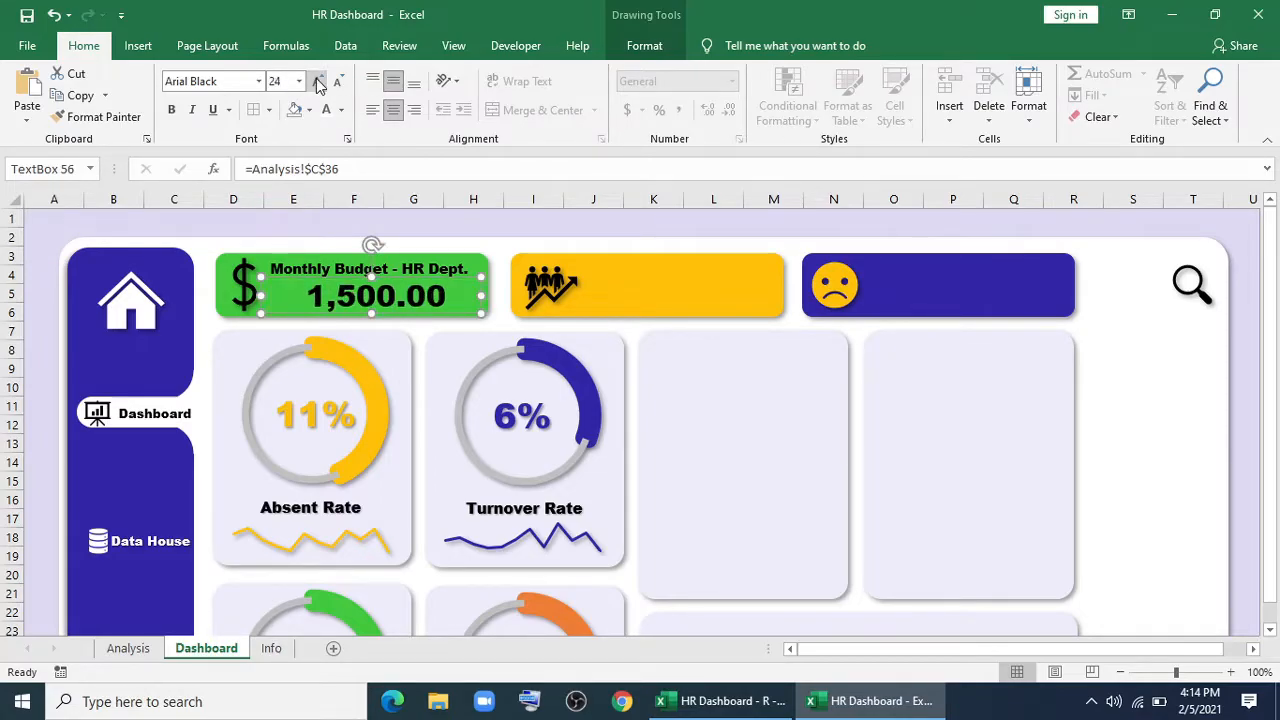
{"action": "left_click", "coordinate": [337, 81]}
{"action": "left_click", "coordinate": [337, 81]}
Copy the Monthly Budget title and value text boxes onto the yellow and blue banners.
{"action": "left_click_drag", "start_coordinate": [437, 314], "coordinate": [708, 277]}
{"action": "left_click", "coordinate": [410, 277]}
{"action": "left_click_drag", "start_coordinate": [708, 277], "coordinate": [994, 282]}
Shrink the people-and-arrow icon on the yellow banner slightly to clear the copied text.
{"action": "left_click", "coordinate": [551, 287]}
{"action": "left_click", "coordinate": [553, 290]}
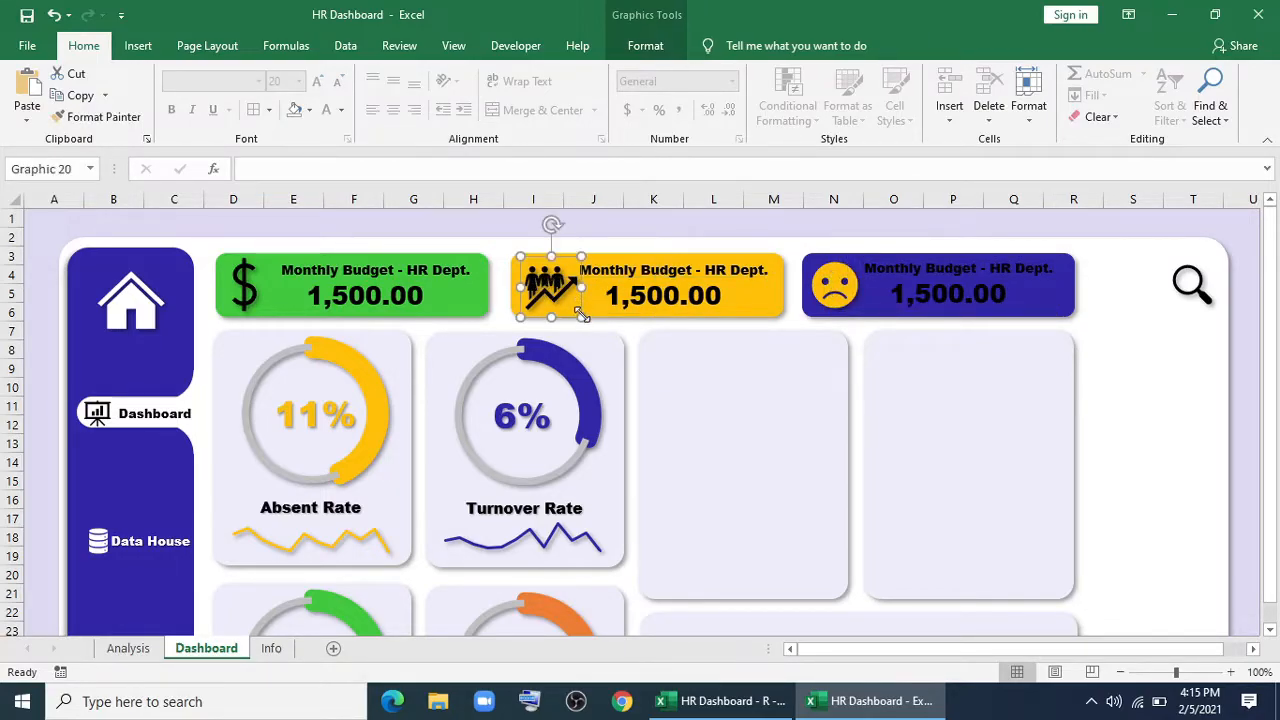
{"action": "left_click_drag", "start_coordinate": [568, 312], "coordinate": [563, 315]}
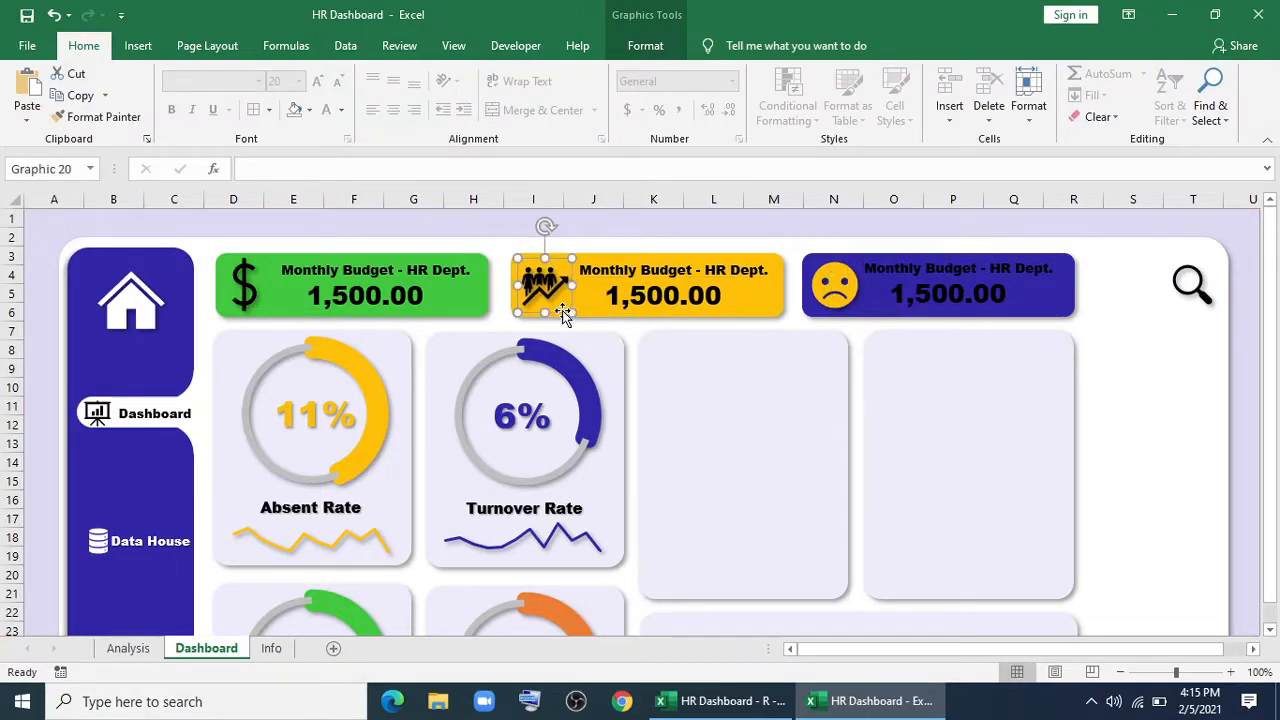
Link the yellow banner's title to =Analysis!$B$35, No. of Trainings.
{"action": "left_click", "coordinate": [612, 270]}
{"action": "left_click_drag", "start_coordinate": [446, 176], "coordinate": [246, 170]}
{"action": "type", "text": "="}
{"action": "left_click", "coordinate": [114, 652]}
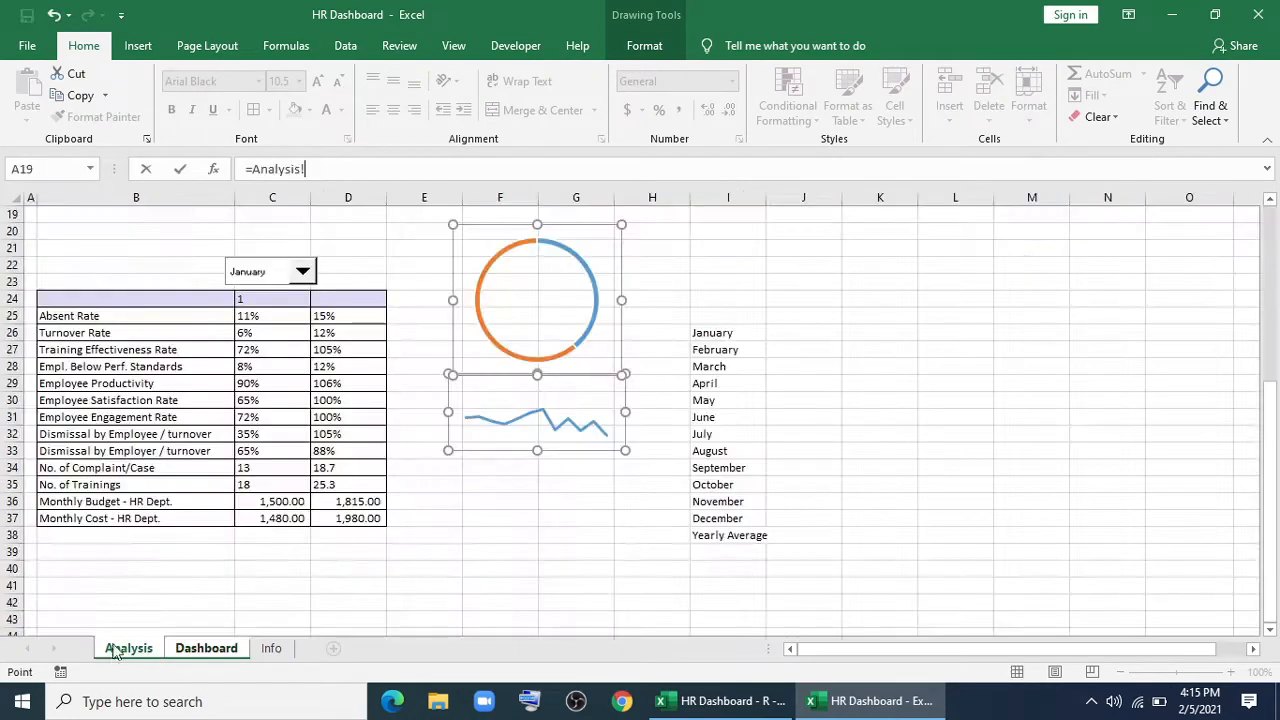
{"action": "left_click", "coordinate": [139, 485]}
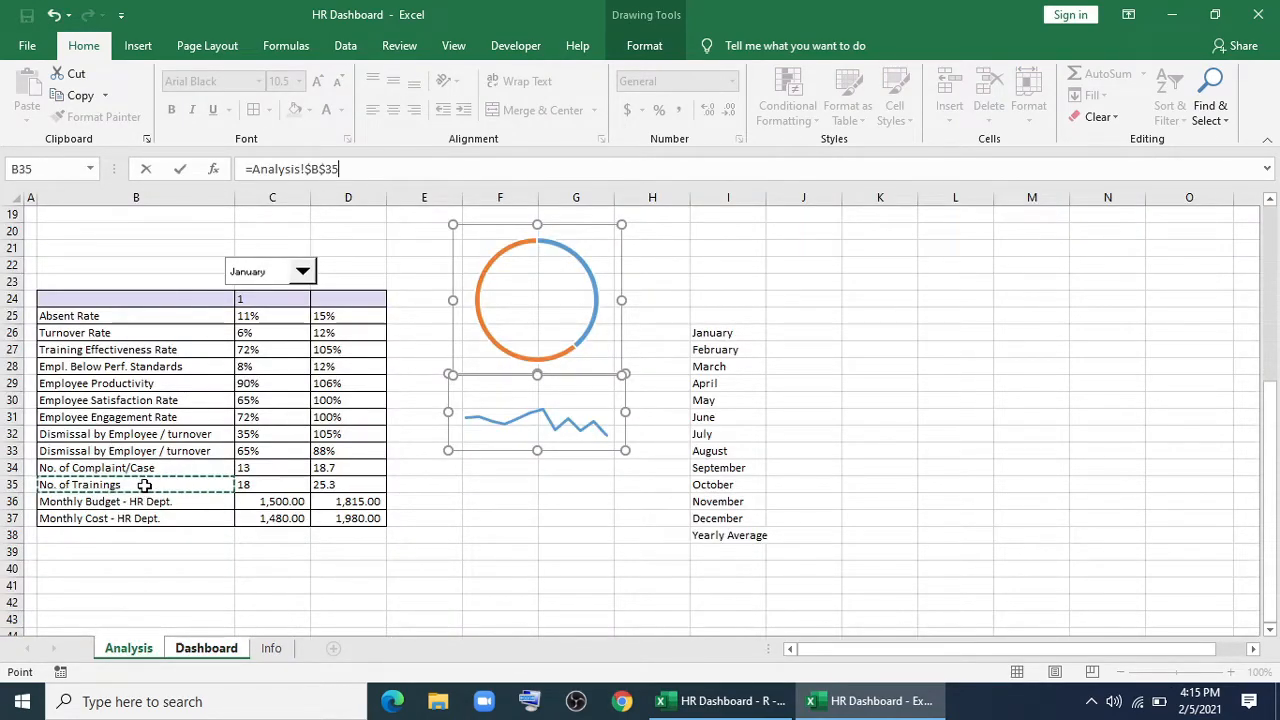
{"action": "key", "text": "Return"}
Link the yellow banner's value to Analysis cell C35, the number of trainings.
{"action": "left_click", "coordinate": [636, 302]}
{"action": "left_click", "coordinate": [482, 172]}
{"action": "left_click", "coordinate": [128, 649]}
{"action": "left_click", "coordinate": [258, 485]}
{"action": "key", "text": "Return"}
Link the blue banner's title to =Analysis!$B$34, No. of Complaint/Case.
{"action": "left_click", "coordinate": [864, 268]}
{"action": "triple_click", "coordinate": [481, 172]}
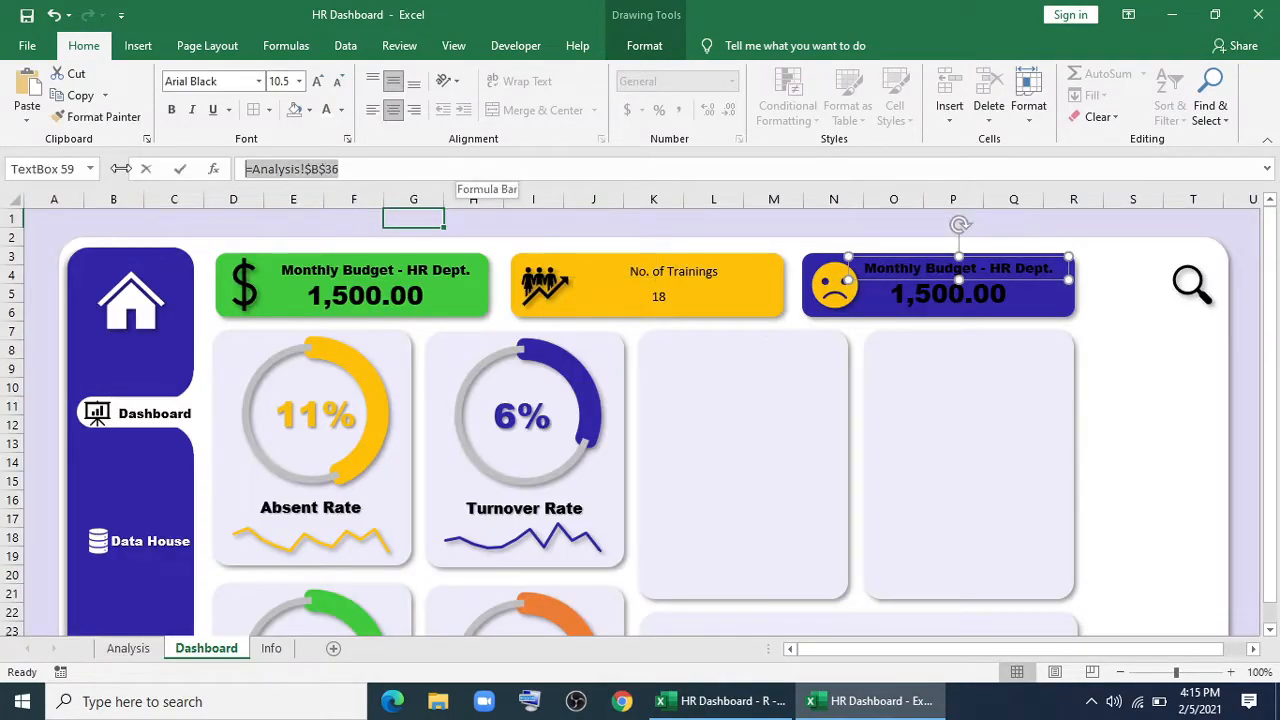
{"action": "type", "text": "="}
{"action": "left_click", "coordinate": [128, 649]}
{"action": "left_click", "coordinate": [224, 468]}
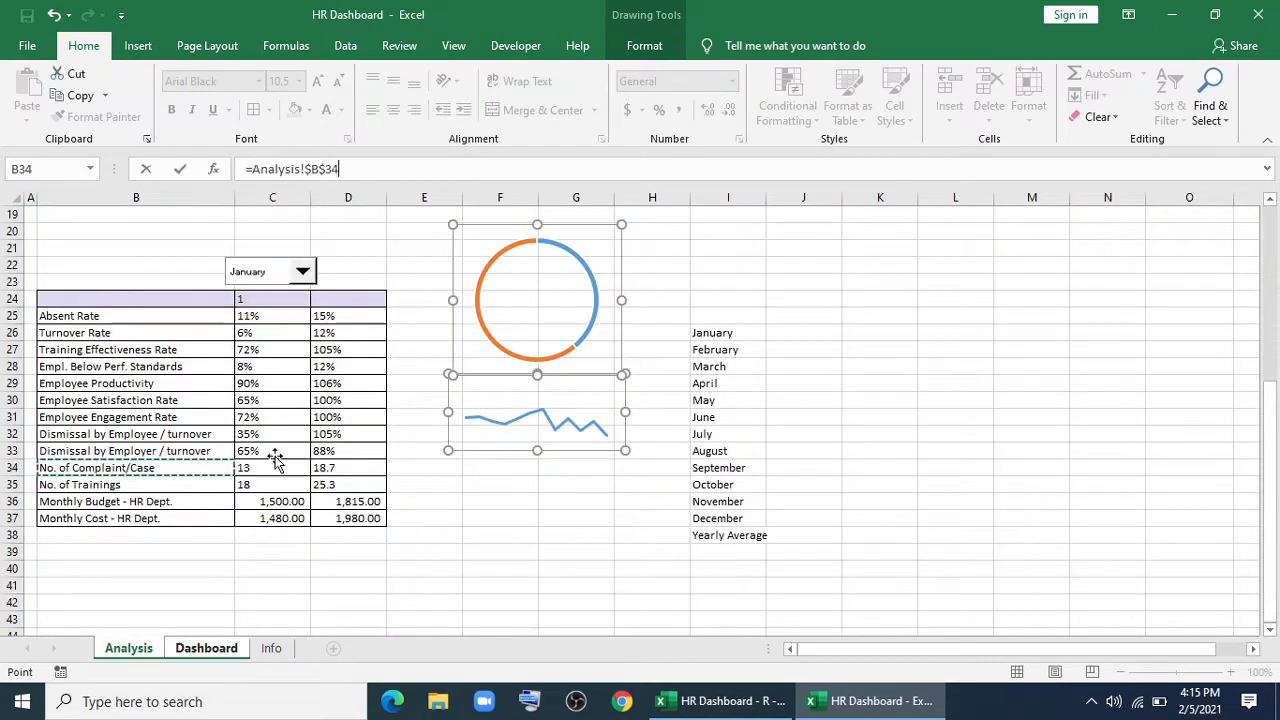
{"action": "key", "text": "Return"}
Link the blue banner's value to =Analysis!$C$34.
{"action": "left_click", "coordinate": [914, 300]}
{"action": "triple_click", "coordinate": [534, 172]}
{"action": "type", "text": "="}
{"action": "left_click", "coordinate": [128, 649]}
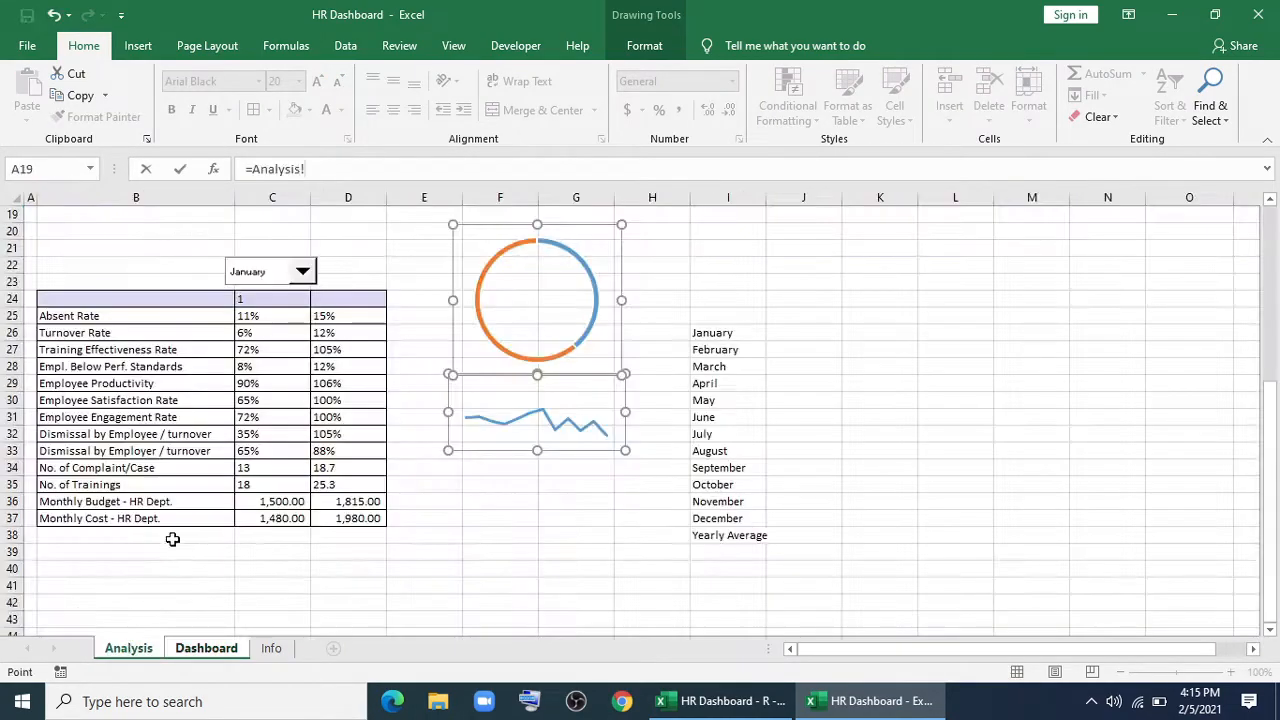
{"action": "left_click", "coordinate": [268, 471]}
{"action": "key", "text": "Return"}
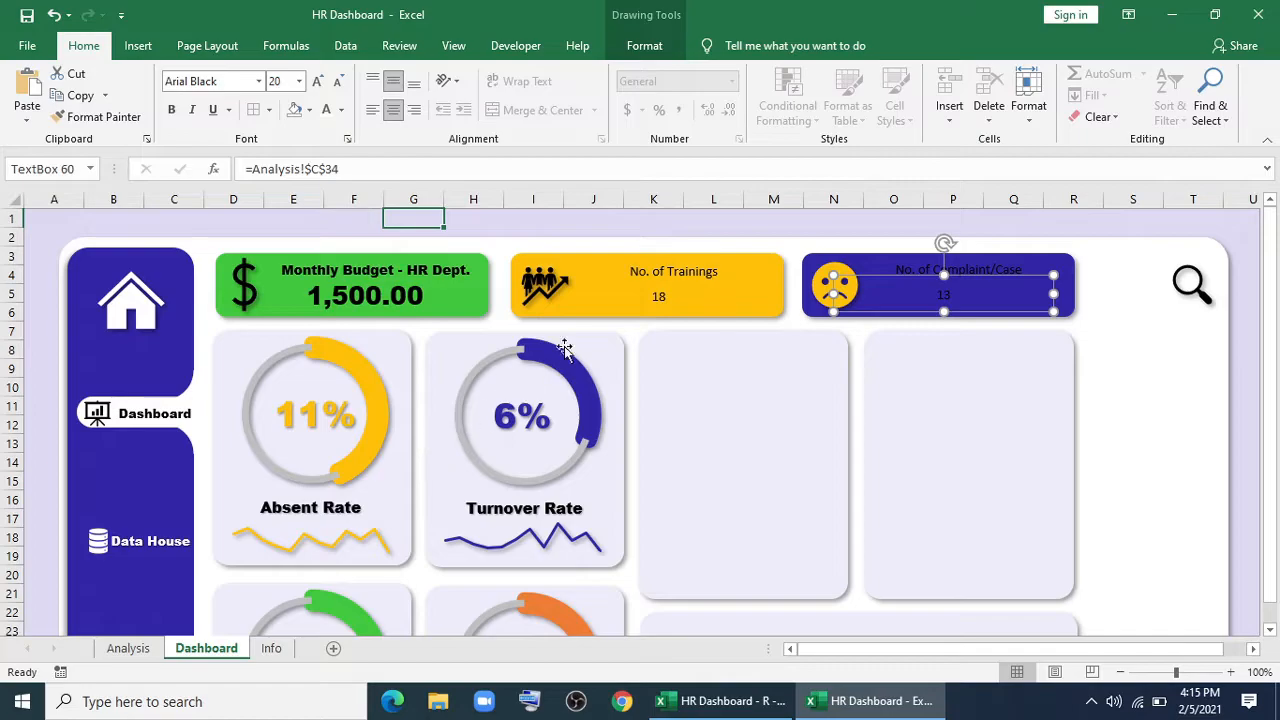
Copy the "Monthly Budget - HR Dept." title's formatting to the "No. of Trainings" and "No. of Complaint/Case" titles.
{"action": "left_click", "coordinate": [445, 272]}
{"action": "double_click", "coordinate": [98, 117]}
{"action": "left_click", "coordinate": [657, 274]}
{"action": "left_click", "coordinate": [922, 268]}
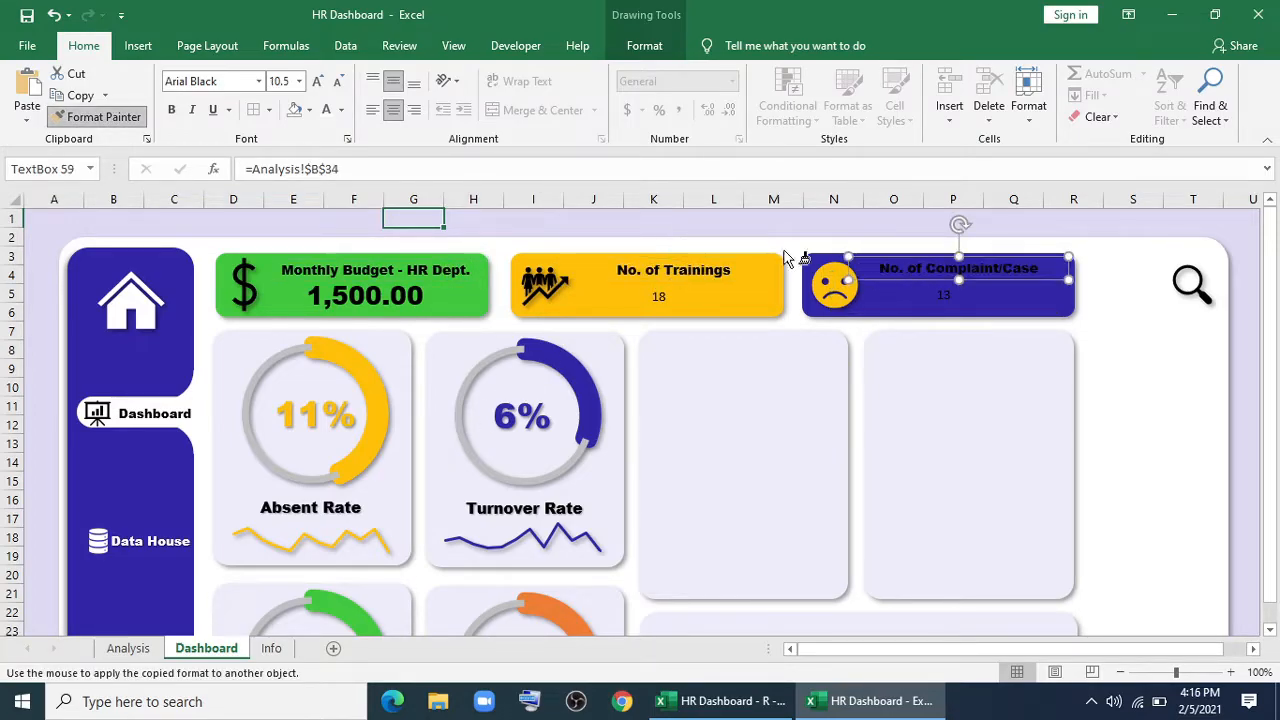
{"action": "key", "text": "Escape"}
Copy the monthly budget figure's formatting to the trainings and complaint/case figures.
{"action": "left_click", "coordinate": [358, 297]}
{"action": "double_click", "coordinate": [125, 118]}
{"action": "left_click", "coordinate": [658, 294]}
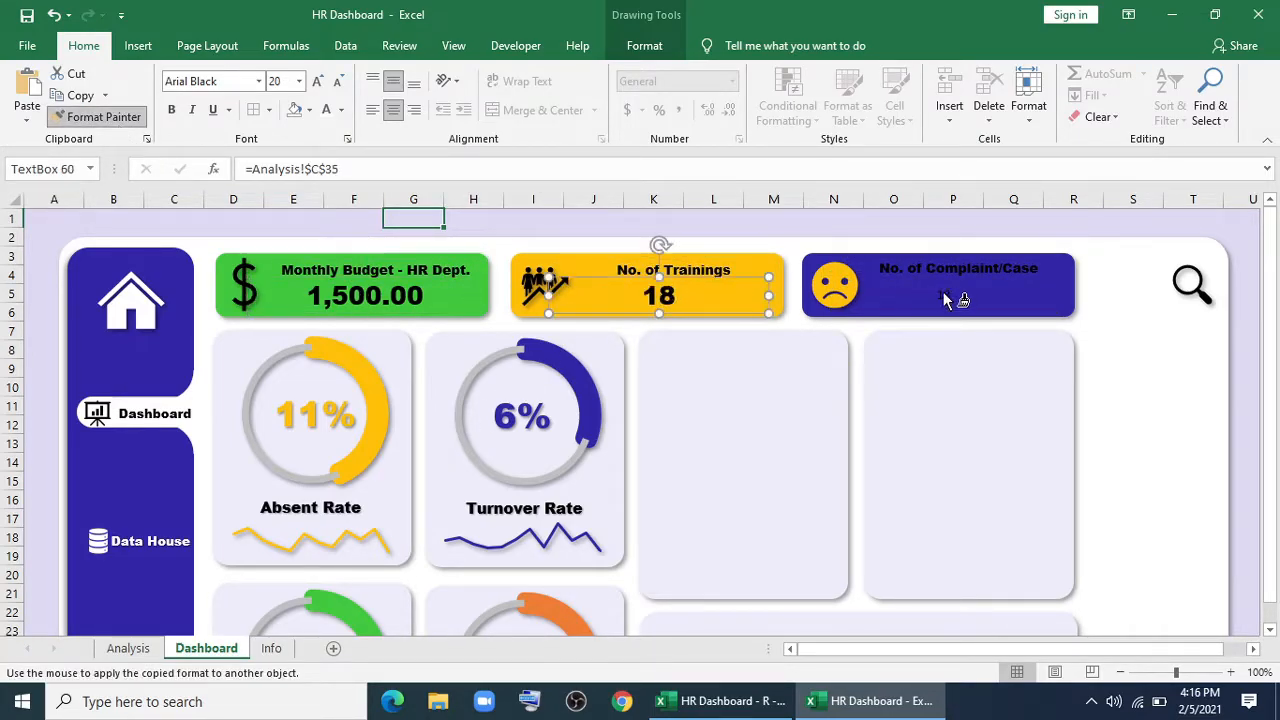
{"action": "left_click", "coordinate": [943, 293]}
{"action": "key", "text": "Escape"}
Set the text fill of the complaint/case title and its figure to golden orange.
{"action": "left_click", "coordinate": [970, 269]}
{"action": "left_click", "coordinate": [948, 293], "text": "ctrl"}
{"action": "left_click", "coordinate": [673, 48]}
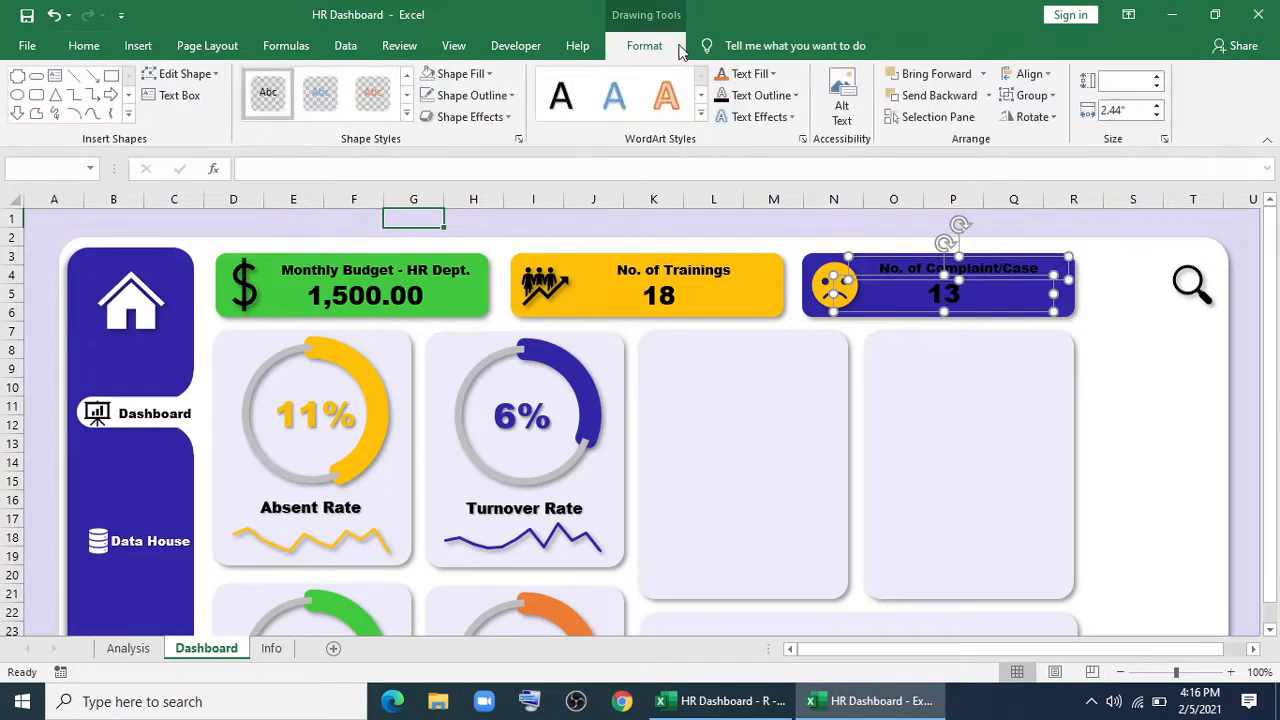
{"action": "left_click", "coordinate": [771, 74]}
{"action": "left_click", "coordinate": [752, 243]}
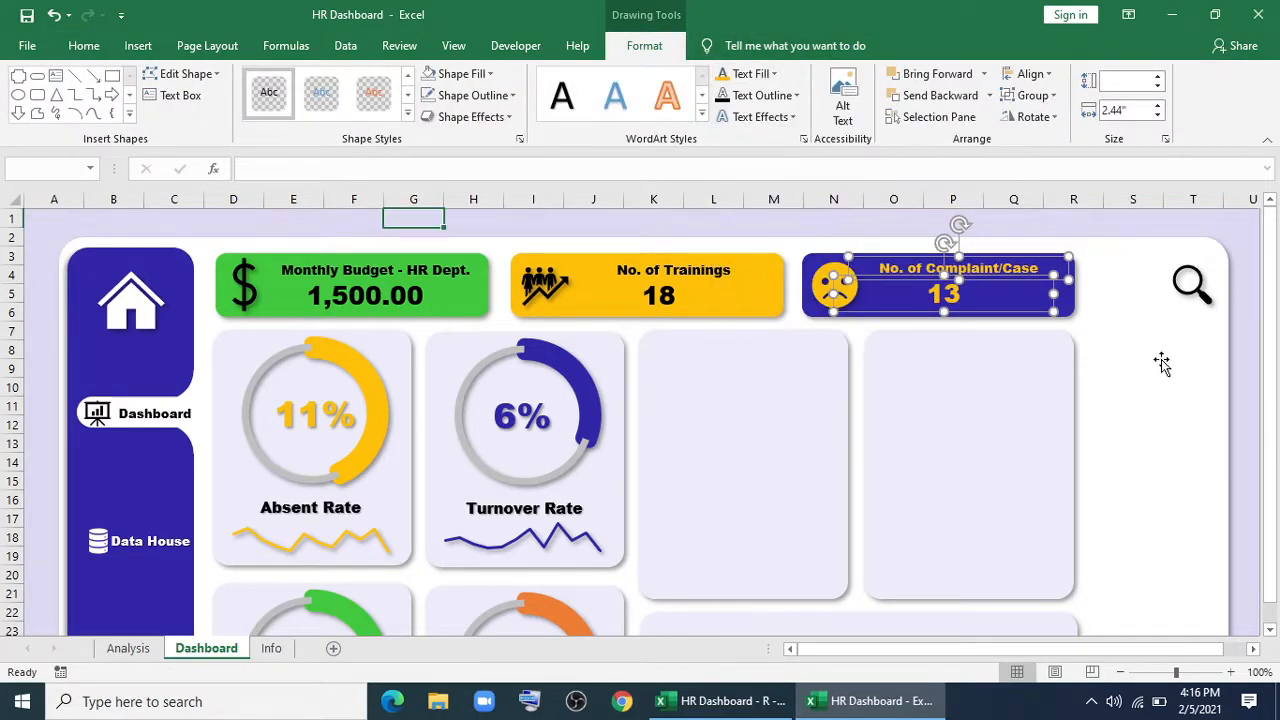
Apply an outer text shadow to the titles and figures of all three header cards.
{"action": "left_click", "coordinate": [659, 298], "text": "ctrl"}
{"action": "left_click", "coordinate": [673, 270], "text": "ctrl"}
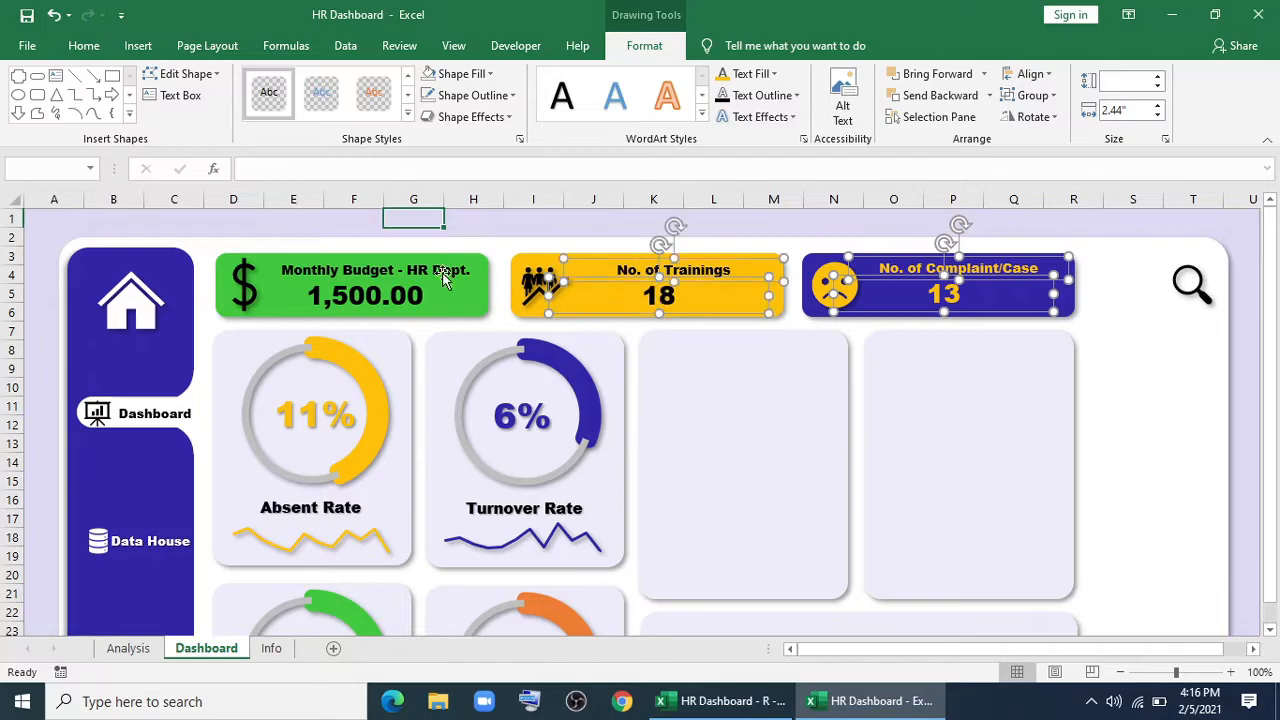
{"action": "left_click", "coordinate": [365, 296], "text": "ctrl"}
{"action": "left_click", "coordinate": [375, 270], "text": "ctrl"}
{"action": "left_click", "coordinate": [760, 117]}
{"action": "mouse_move", "coordinate": [781, 196]}
{"action": "mouse_move", "coordinate": [778, 152]}
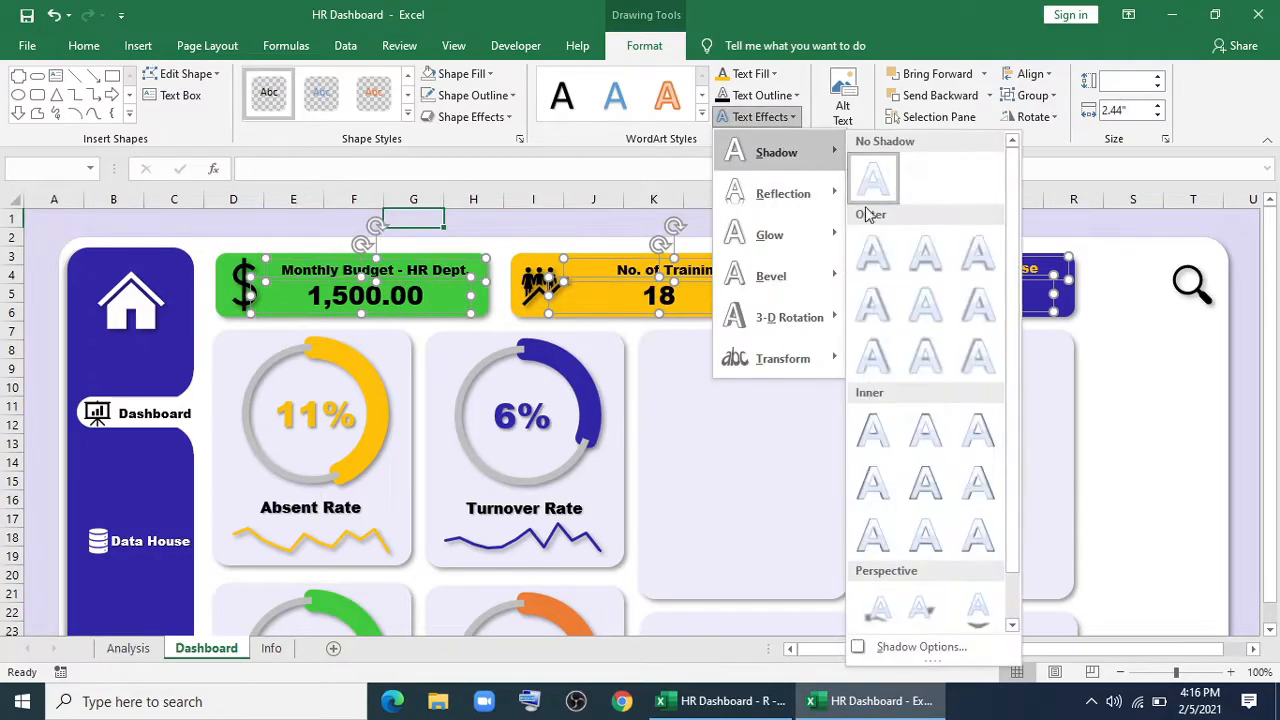
{"action": "left_click", "coordinate": [877, 243]}
{"action": "left_click", "coordinate": [1245, 368]}
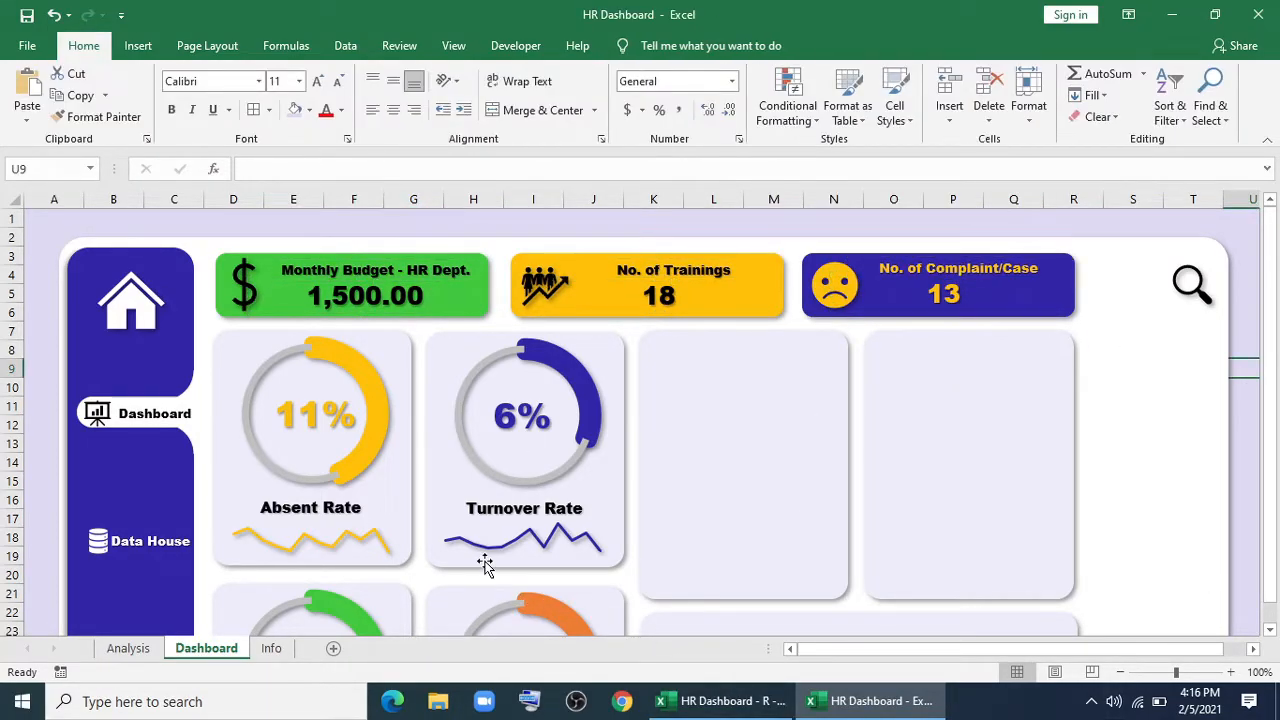
Delete the leftover doughnut chart and line chart from the Analysis sheet.
{"action": "left_click", "coordinate": [128, 648]}
{"action": "left_click", "coordinate": [247, 587]}
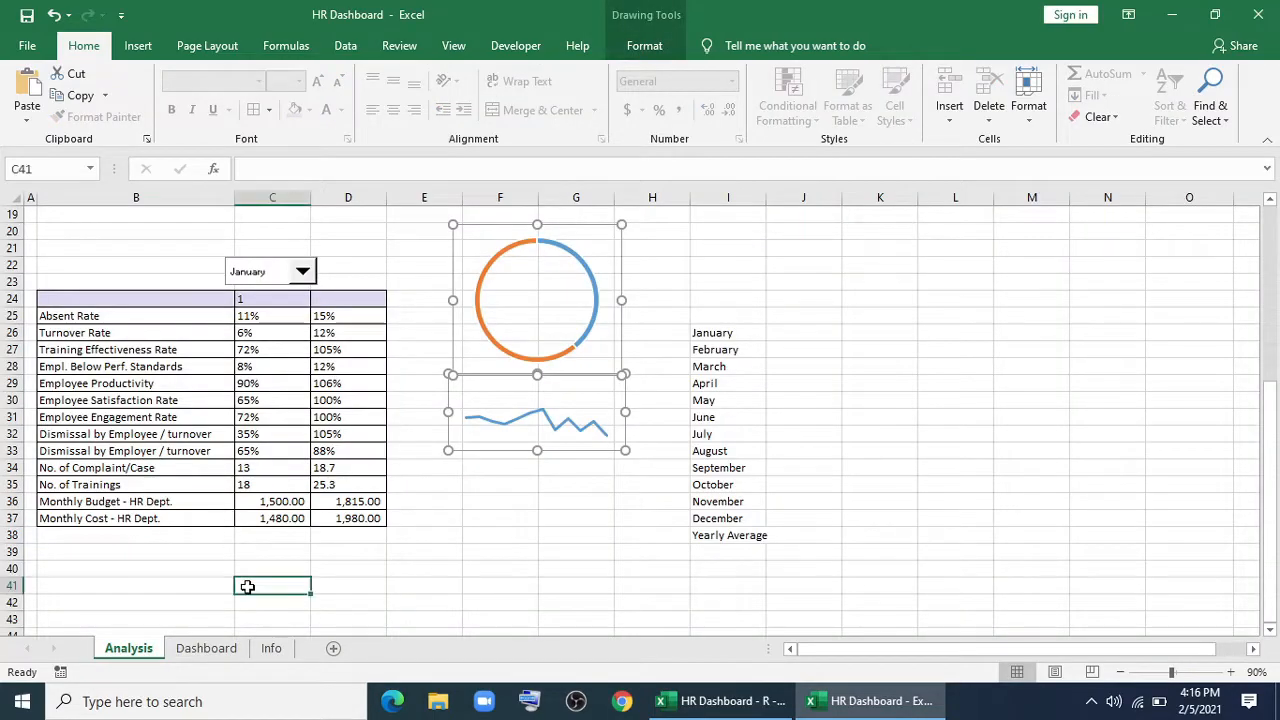
{"action": "left_click", "coordinate": [549, 358]}
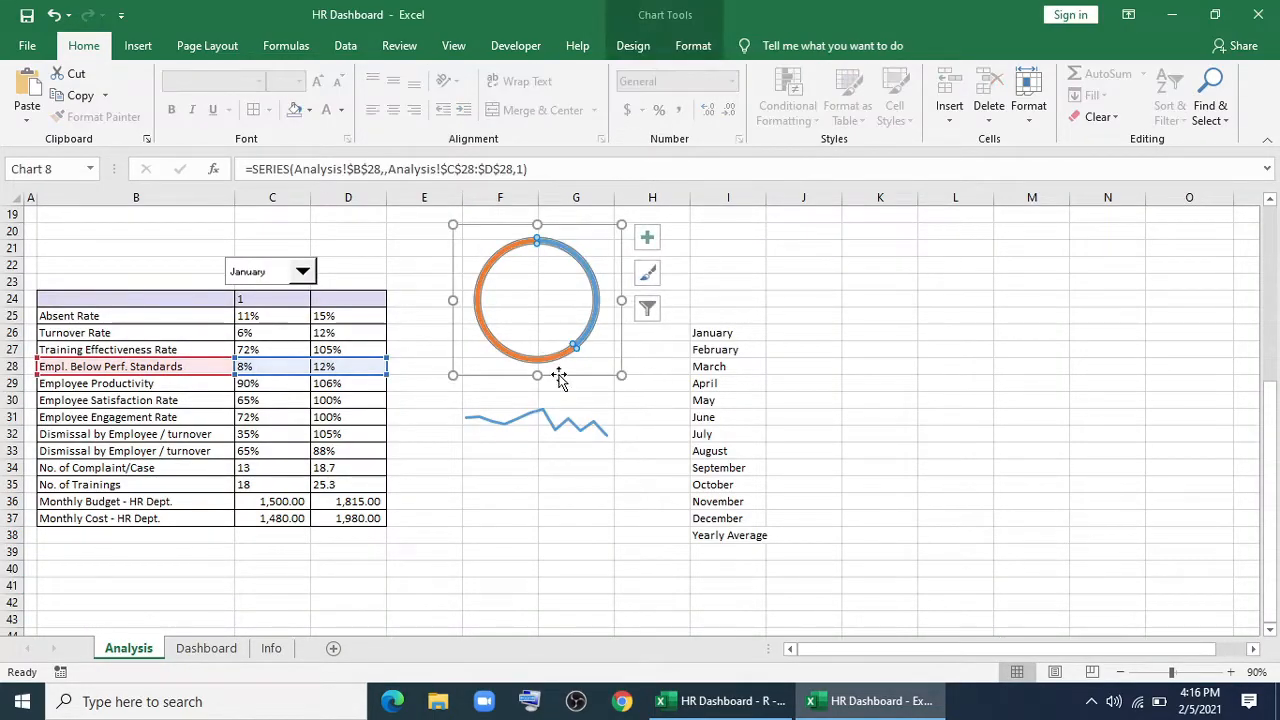
{"action": "key", "text": "Delete"}
{"action": "left_click", "coordinate": [568, 425]}
{"action": "key", "text": "Delete"}
Insert a 2-D stacked bar chart from the monthly budget and monthly cost data in B36:C37.
{"action": "left_click", "coordinate": [150, 500]}
{"action": "left_click_drag", "start_coordinate": [150, 500], "coordinate": [265, 515]}
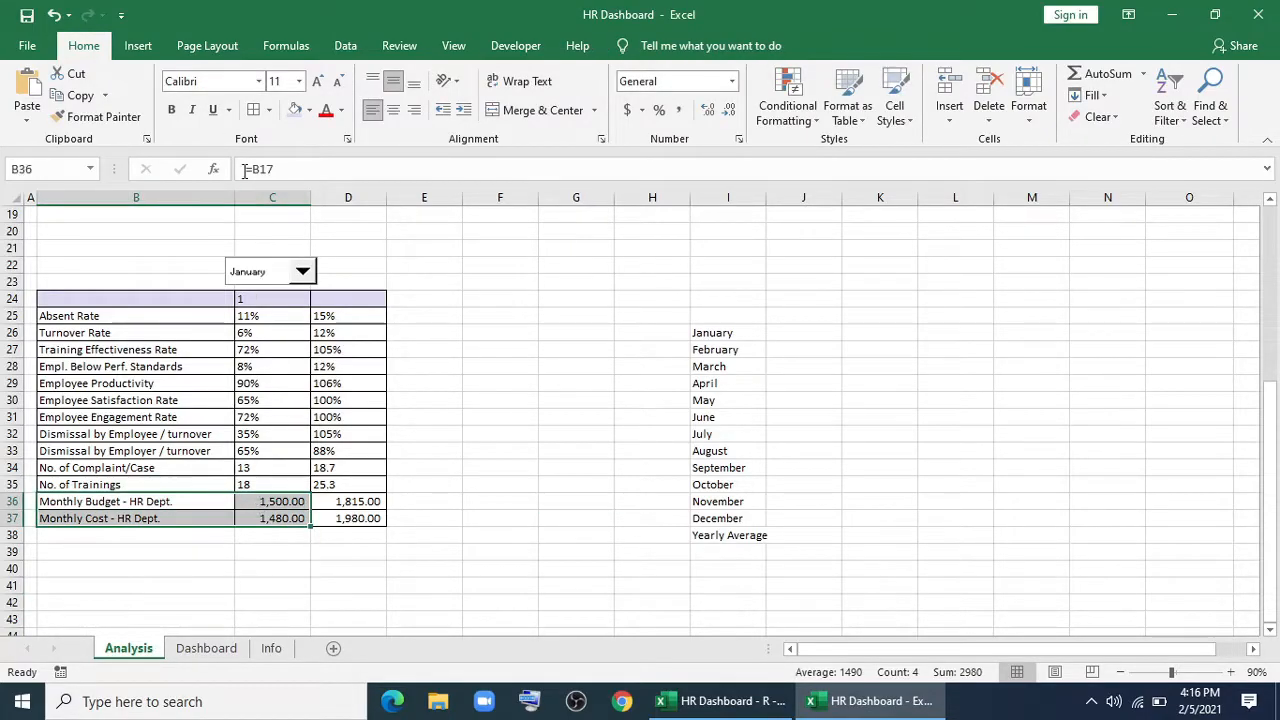
{"action": "left_click", "coordinate": [138, 46]}
{"action": "left_click", "coordinate": [496, 116]}
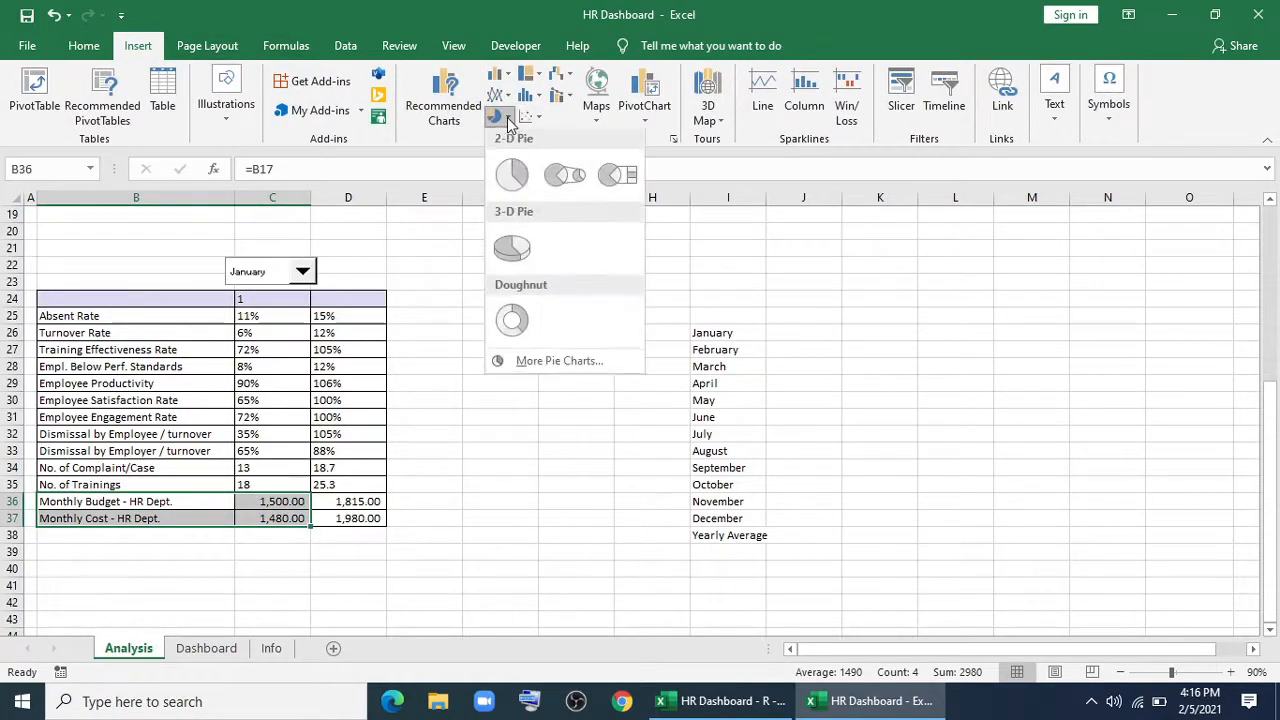
{"action": "left_click", "coordinate": [501, 80]}
{"action": "left_click", "coordinate": [501, 80]}
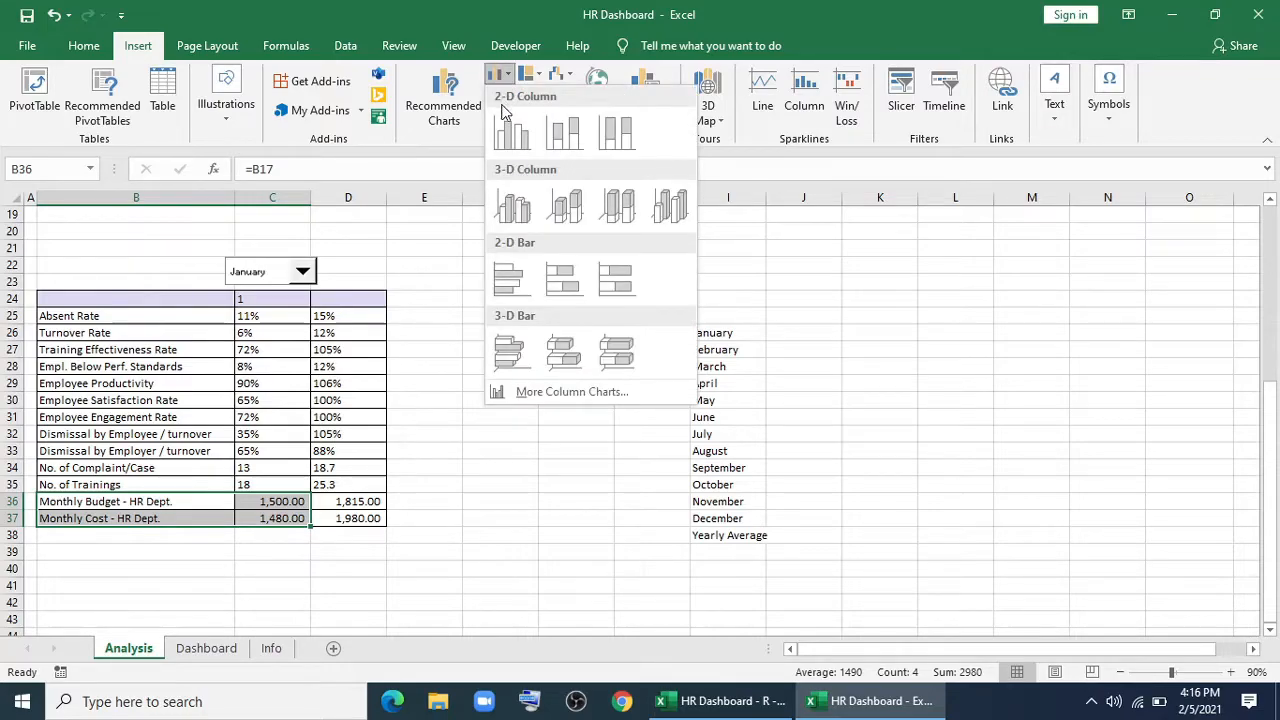
{"action": "left_click", "coordinate": [563, 278]}
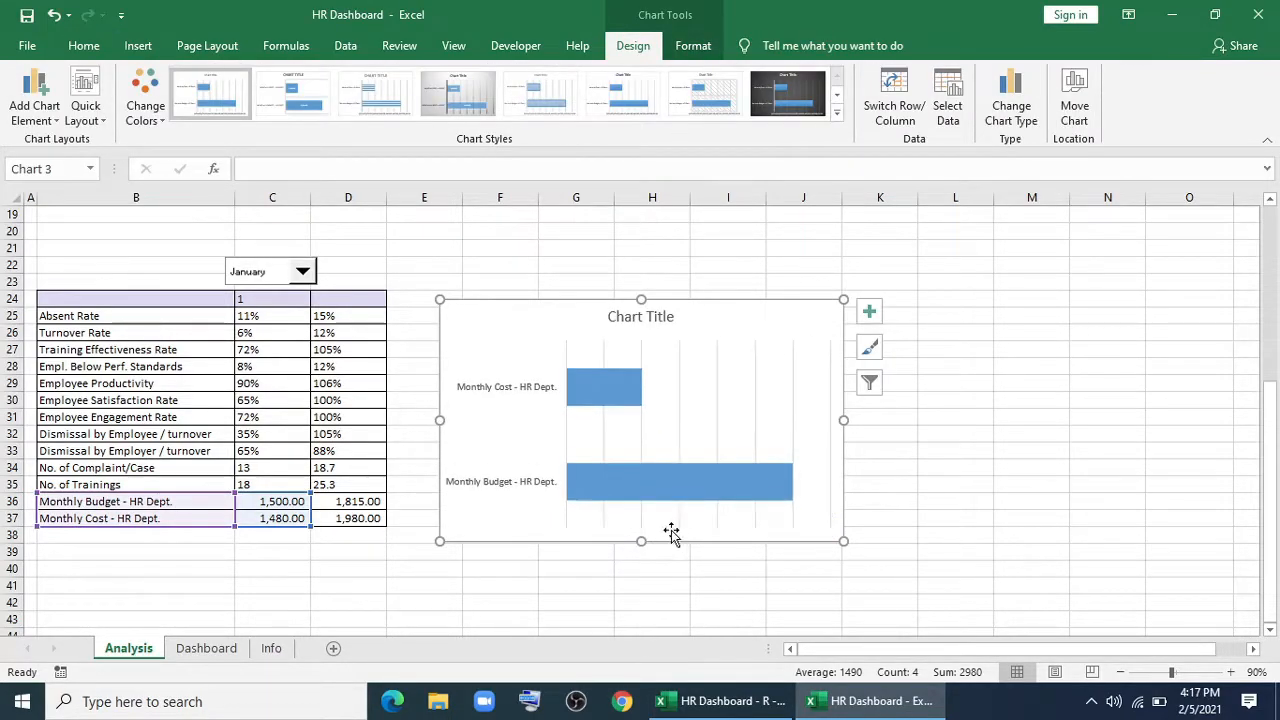
Make the new bar chart wider and shorter, and delete its chart title.
{"action": "left_click_drag", "start_coordinate": [843, 420], "coordinate": [947, 420]}
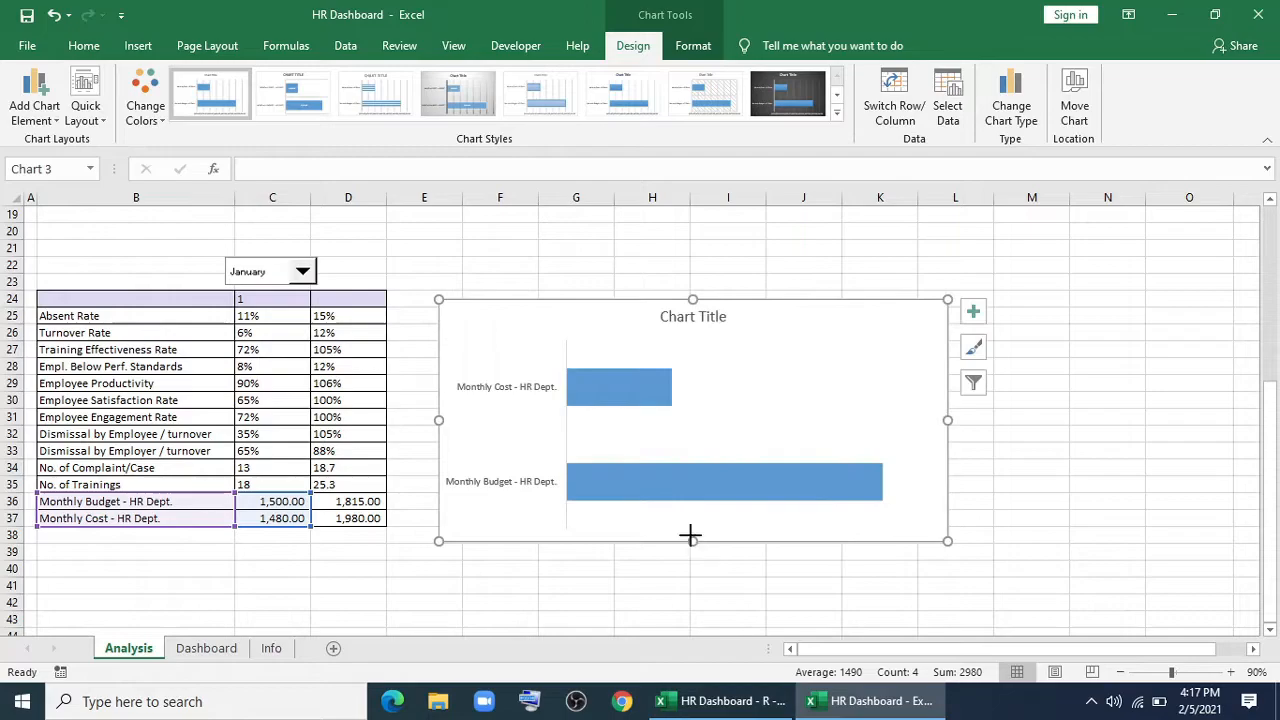
{"action": "left_click_drag", "start_coordinate": [690, 541], "coordinate": [692, 508]}
{"action": "left_click", "coordinate": [680, 316]}
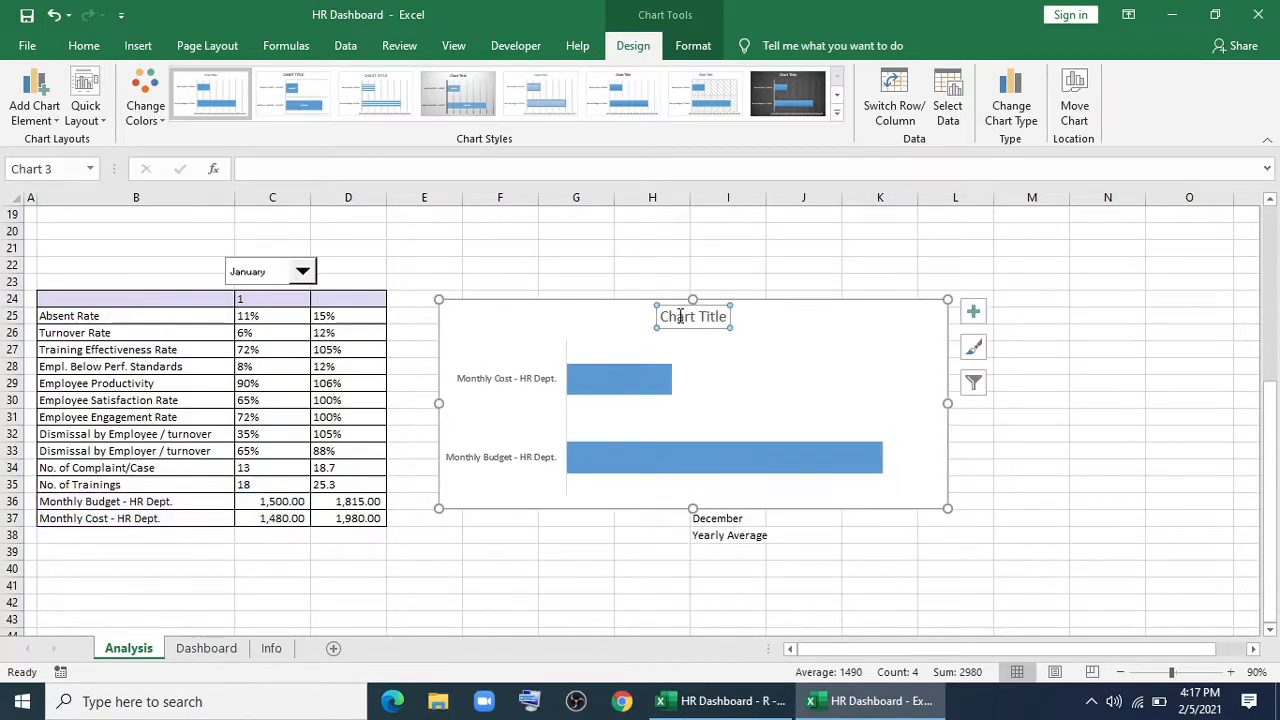
{"action": "key", "text": "Delete"}
Copy the bar chart to the Dashboard sheet and shrink it to the width of the wide empty card.
{"action": "key", "text": "ctrl+c"}
{"action": "left_click", "coordinate": [200, 648]}
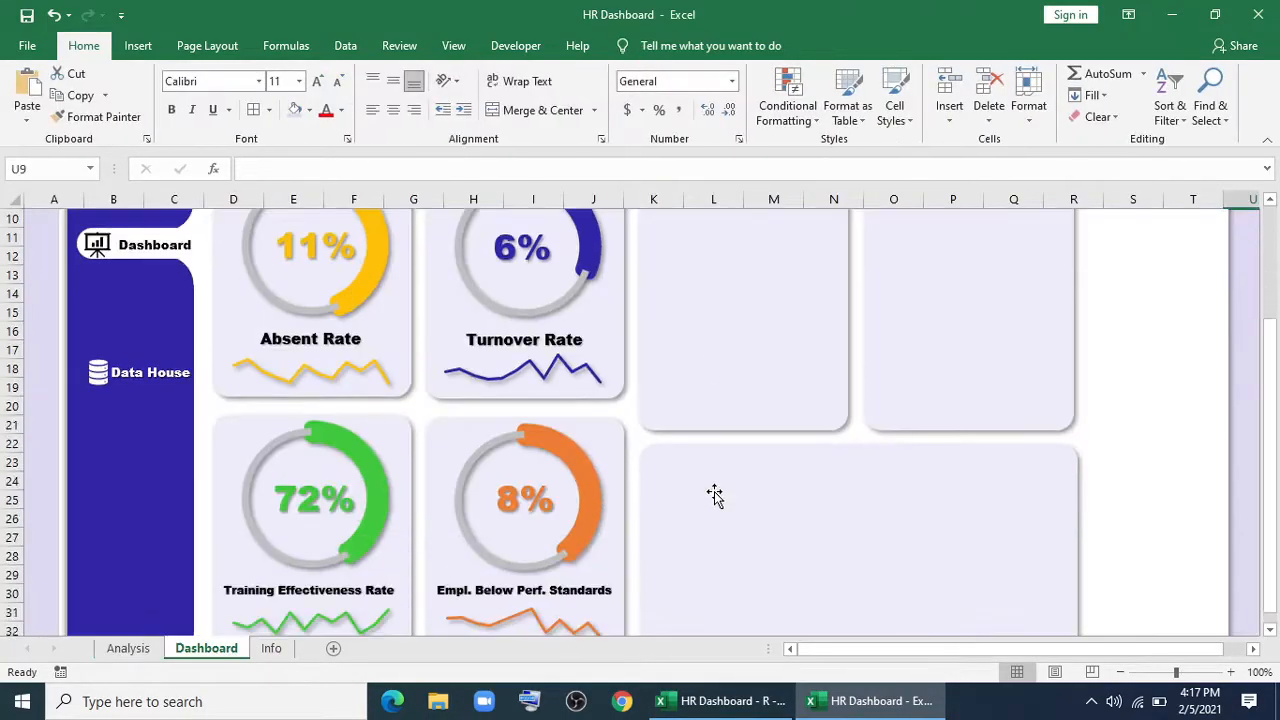
{"action": "left_click", "coordinate": [718, 492]}
{"action": "key", "text": "ctrl+v"}
{"action": "left_click_drag", "start_coordinate": [1206, 620], "coordinate": [1072, 493]}
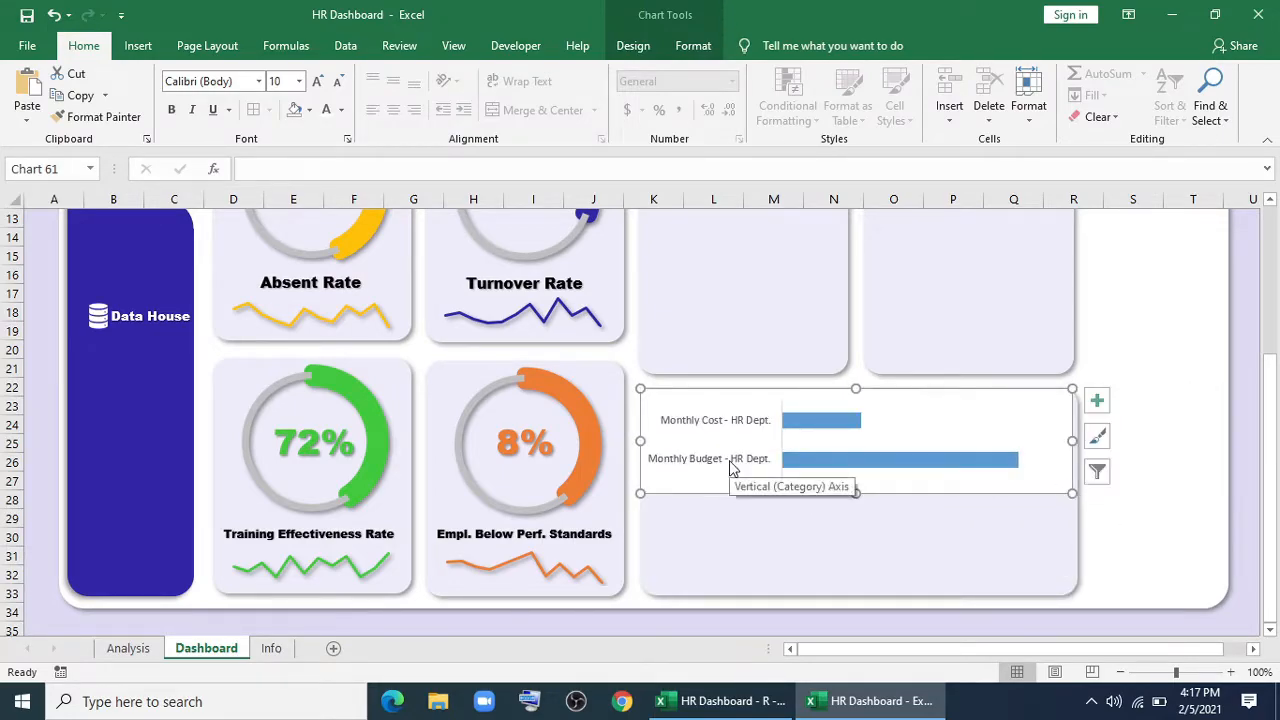
Fill the Monthly Cost bar with dark blue and the Monthly Budget bar with green.
{"action": "left_click", "coordinate": [808, 425]}
{"action": "left_click", "coordinate": [808, 425]}
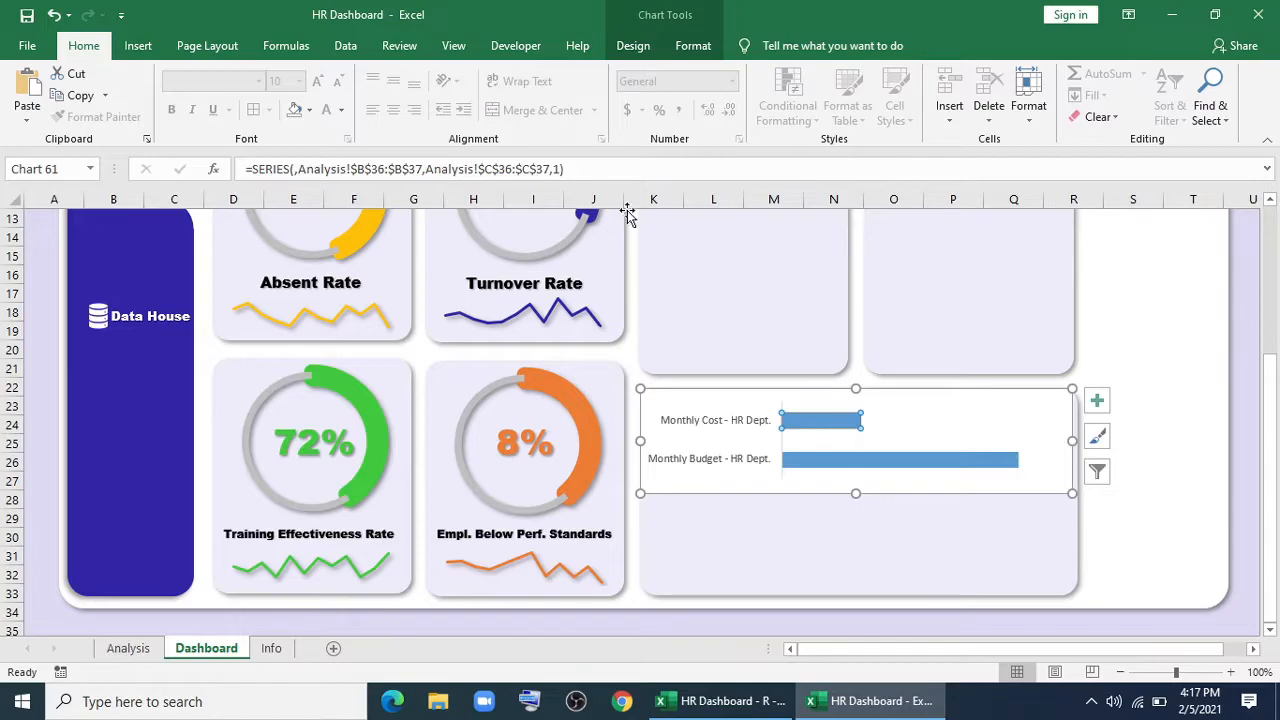
{"action": "left_click", "coordinate": [693, 45]}
{"action": "left_click", "coordinate": [513, 74]}
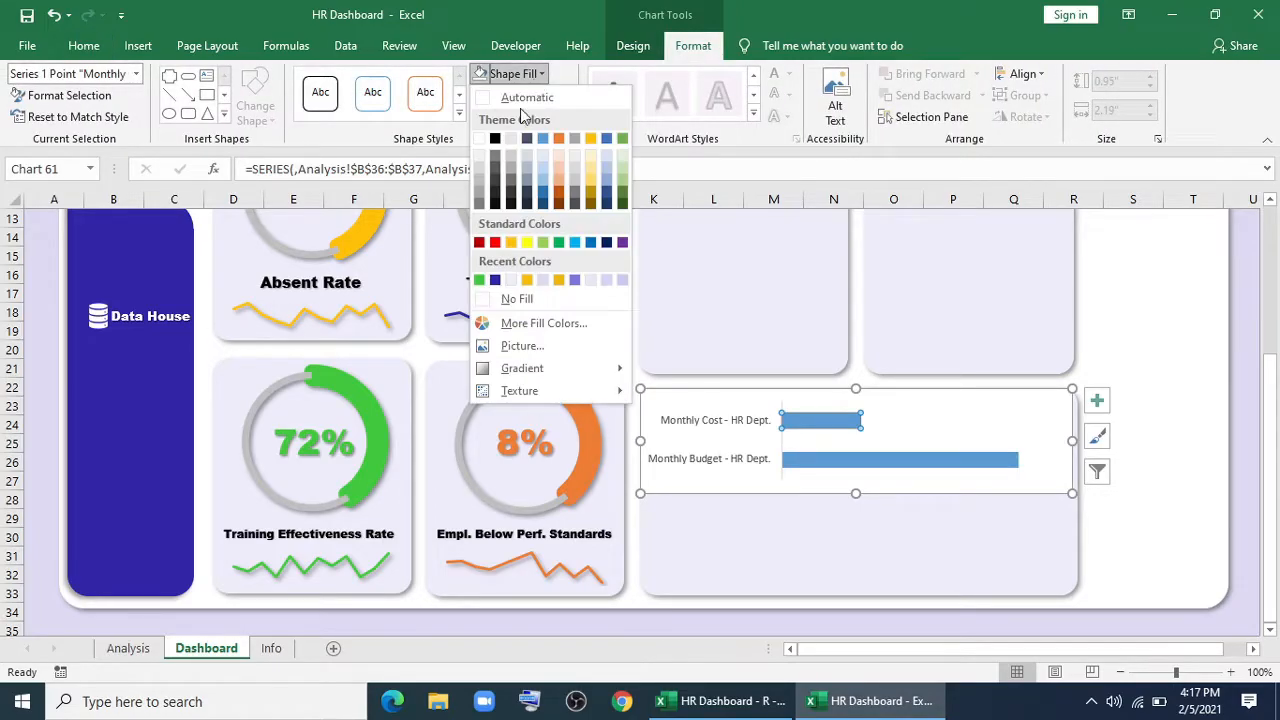
{"action": "left_click", "coordinate": [495, 280]}
{"action": "left_click", "coordinate": [865, 462]}
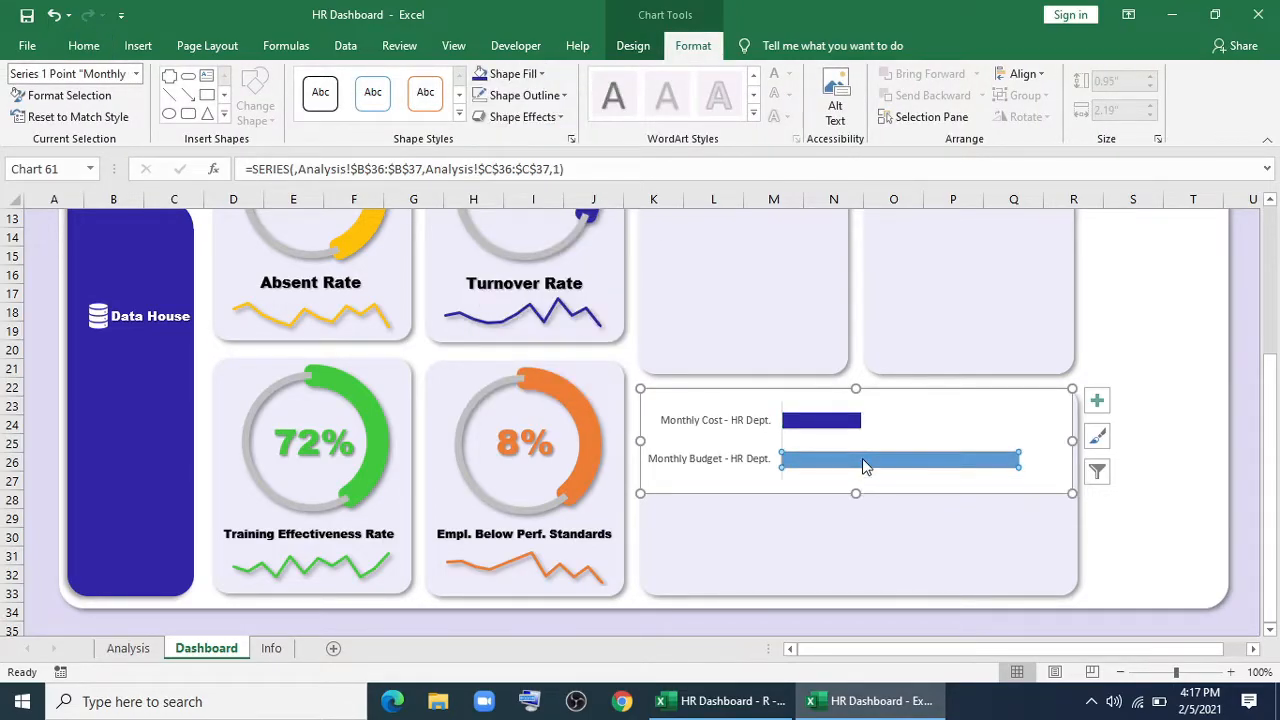
{"action": "left_click", "coordinate": [541, 74]}
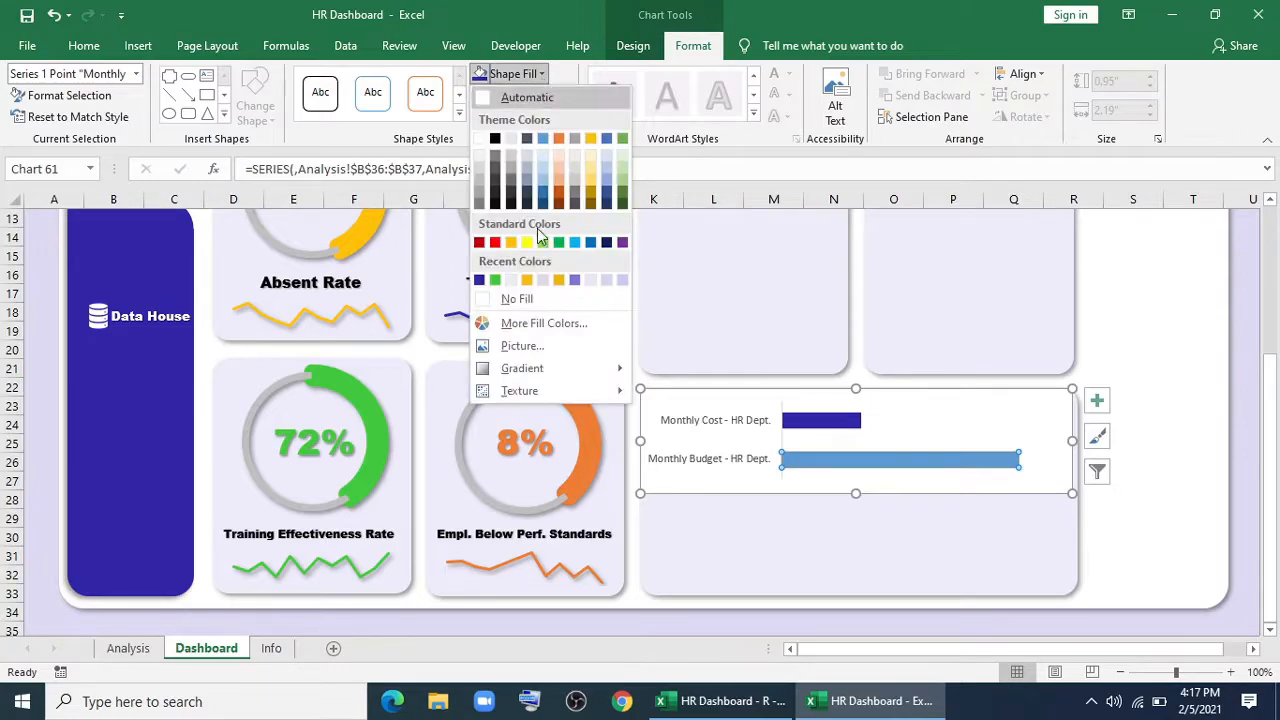
{"action": "left_click", "coordinate": [497, 280]}
Apply an outer shadow to the bars of the budget and cost chart.
{"action": "left_click", "coordinate": [920, 545]}
{"action": "left_click", "coordinate": [843, 463]}
{"action": "left_click", "coordinate": [524, 117]}
{"action": "mouse_move", "coordinate": [550, 194]}
{"action": "left_click", "coordinate": [636, 270]}
Add a text box below the bar chart reading "HR Department Budget VS COst".
{"action": "left_click", "coordinate": [729, 462]}
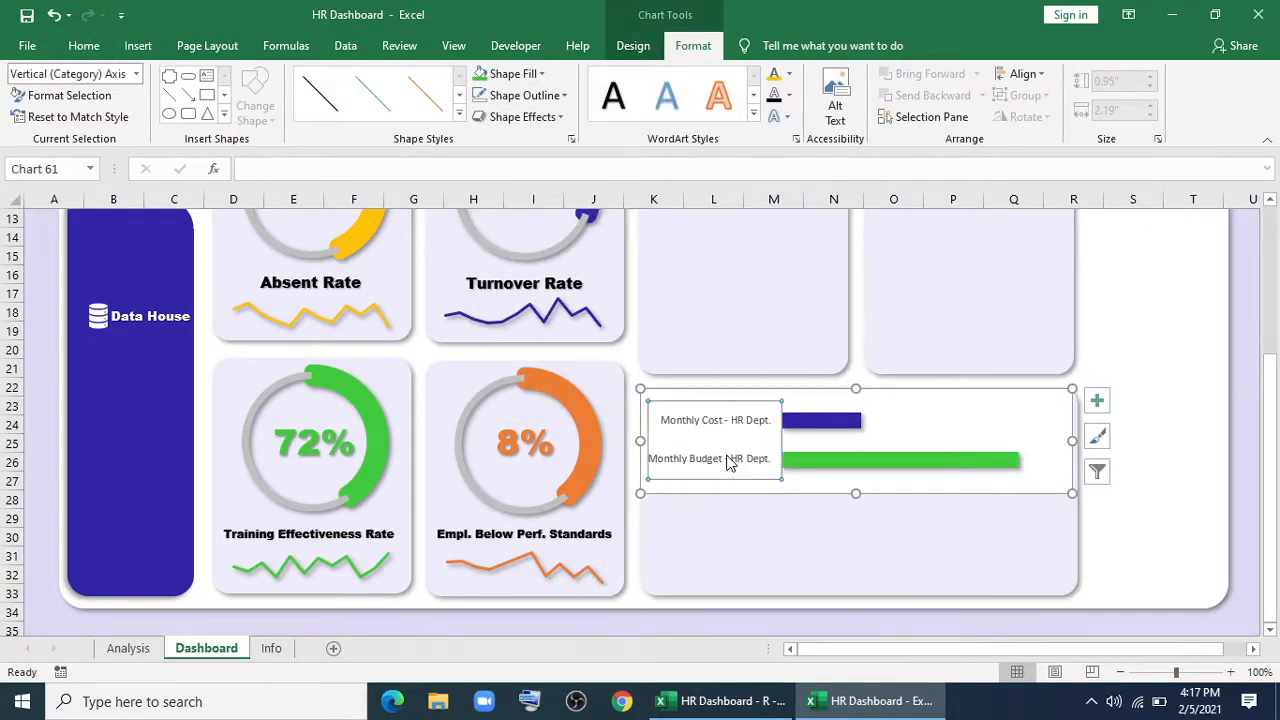
{"action": "left_click", "coordinate": [138, 46]}
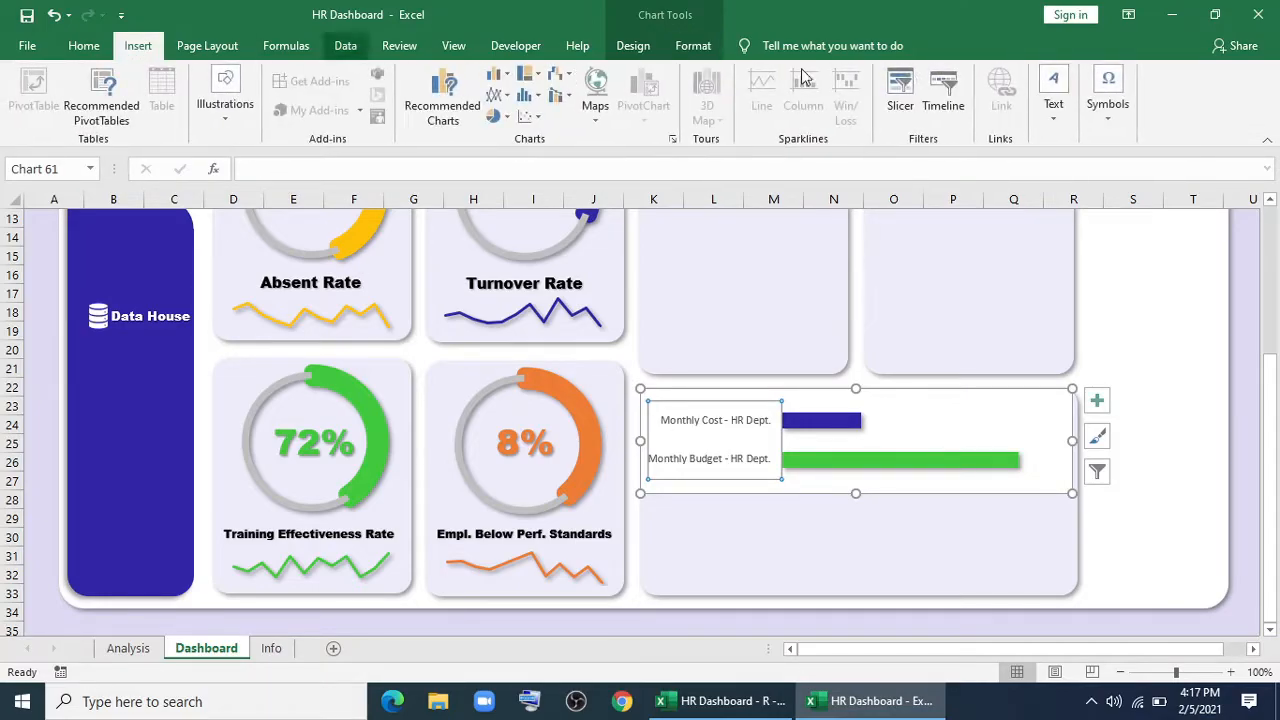
{"action": "left_click", "coordinate": [1054, 100]}
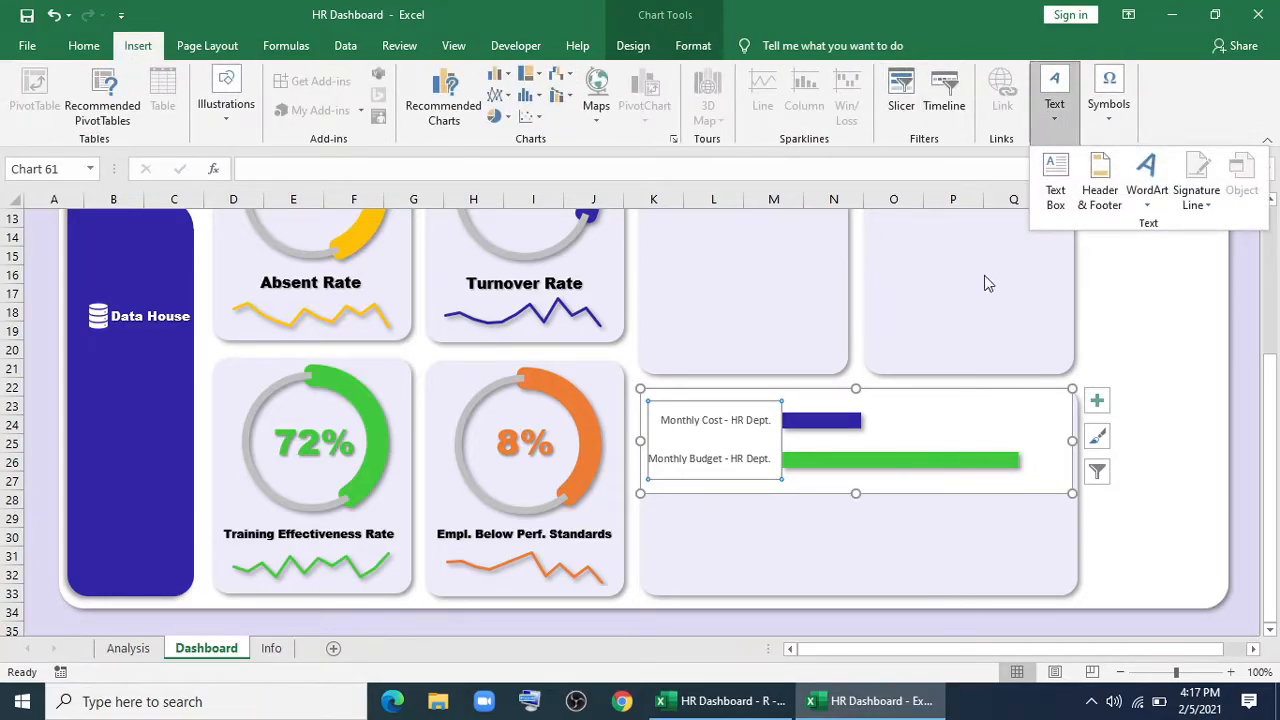
{"action": "left_click", "coordinate": [1055, 178]}
{"action": "left_click_drag", "start_coordinate": [712, 503], "coordinate": [1011, 528]}
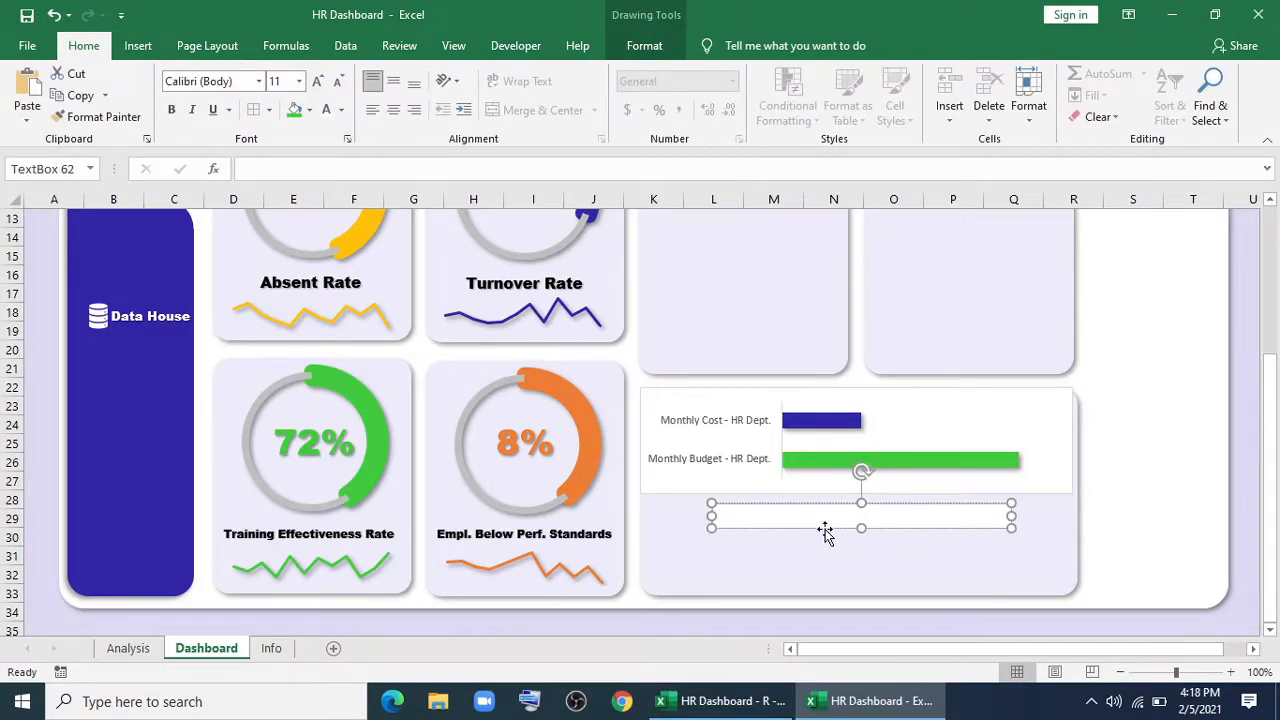
{"action": "type", "text": "HR Department Budget VS COst"}
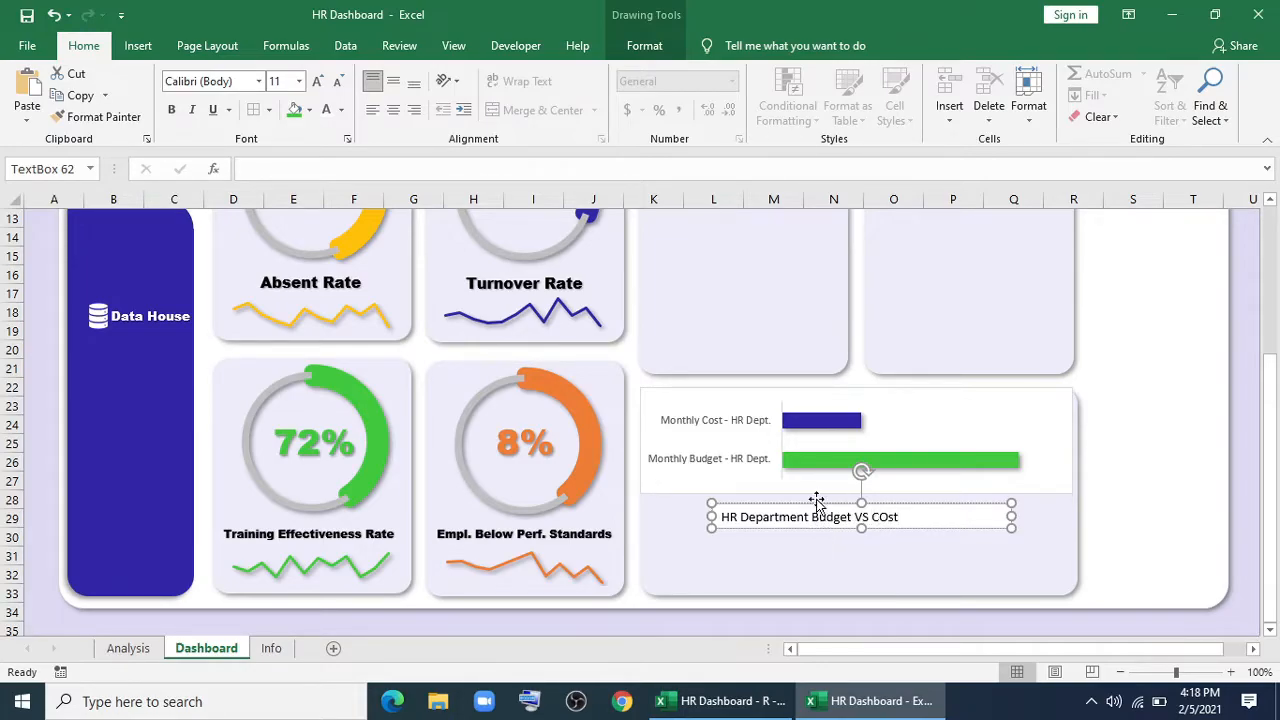
Color the word "Budget" green, and correct "COst" to "Cost" in dark blue.
{"action": "left_click", "coordinate": [341, 109]}
{"action": "left_click", "coordinate": [322, 312]}
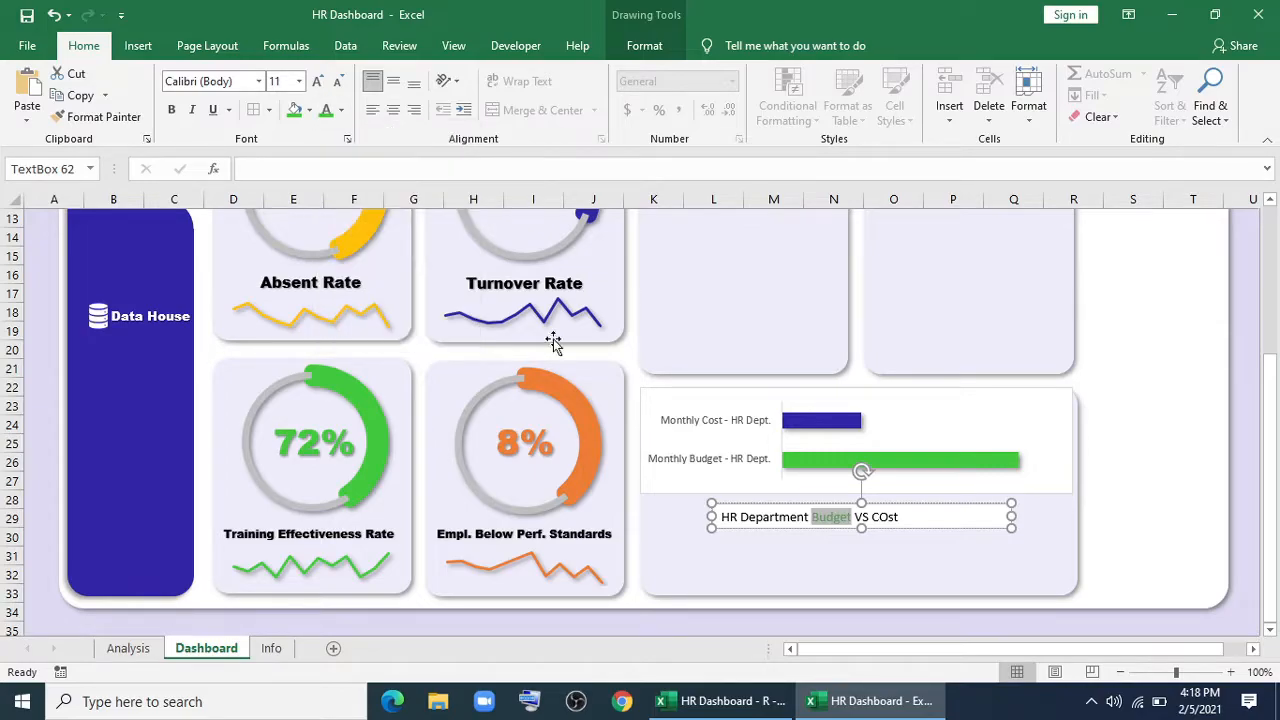
{"action": "double_click", "coordinate": [876, 517]}
{"action": "type", "text": "Cos"}
{"action": "left_click", "coordinate": [341, 110]}
{"action": "left_click", "coordinate": [338, 313]}
Format the whole chart caption in bold Arial Black.
{"action": "key", "text": "ctrl+a"}
{"action": "left_click", "coordinate": [171, 109]}
{"action": "left_click", "coordinate": [216, 82]}
{"action": "key", "text": "Return"}
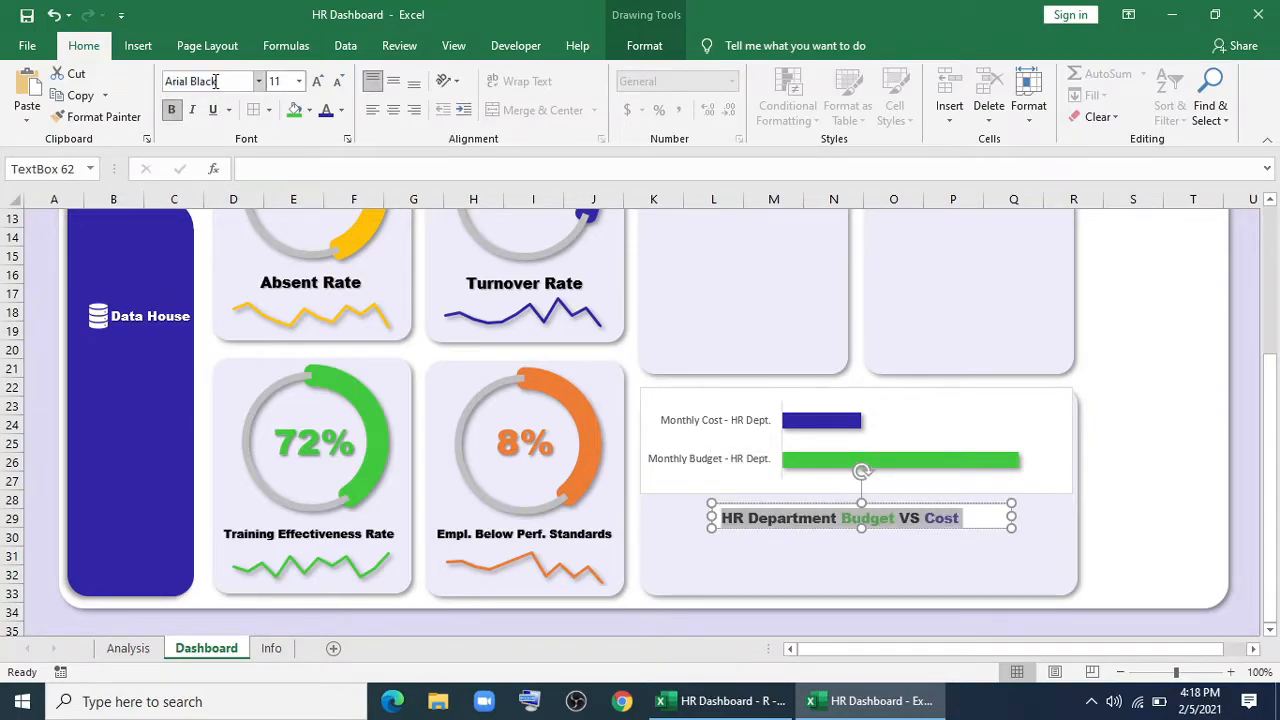
Remove the caption text box's fill and outline, and move it slightly closer to the bar chart.
{"action": "left_click", "coordinate": [644, 45]}
{"action": "left_click", "coordinate": [461, 73]}
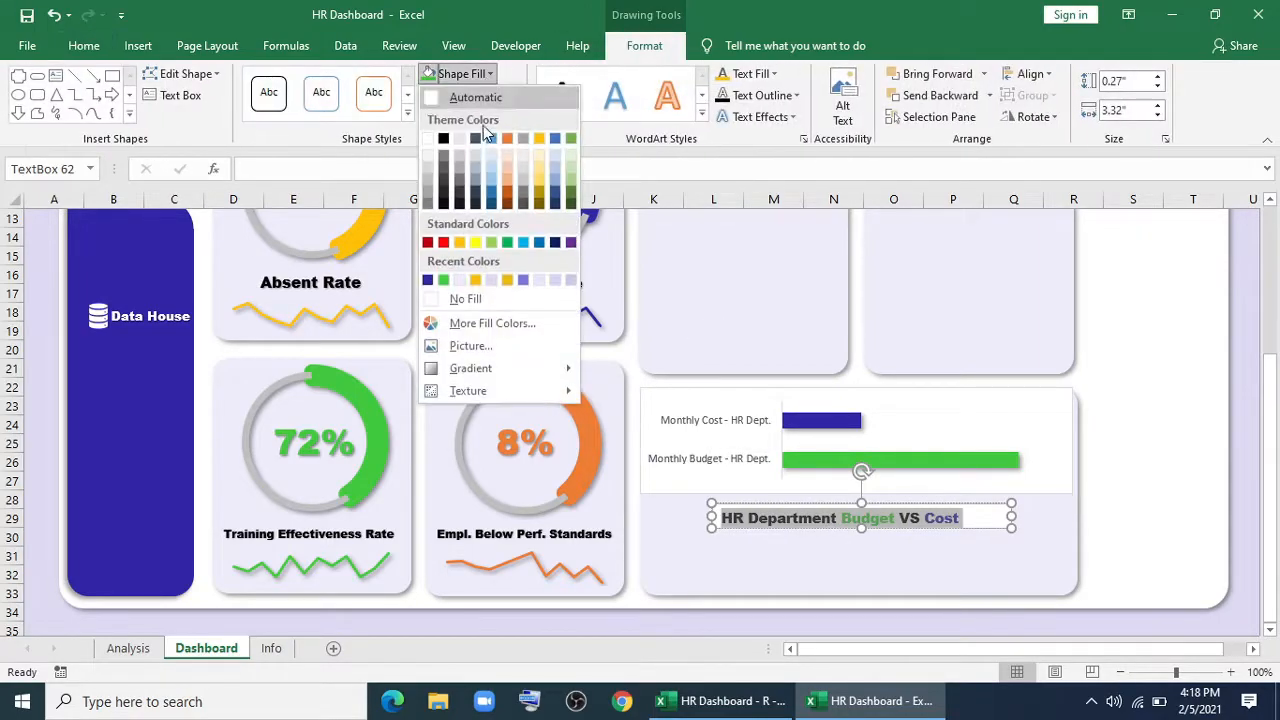
{"action": "left_click", "coordinate": [467, 303]}
{"action": "left_click", "coordinate": [474, 95]}
{"action": "left_click", "coordinate": [475, 317]}
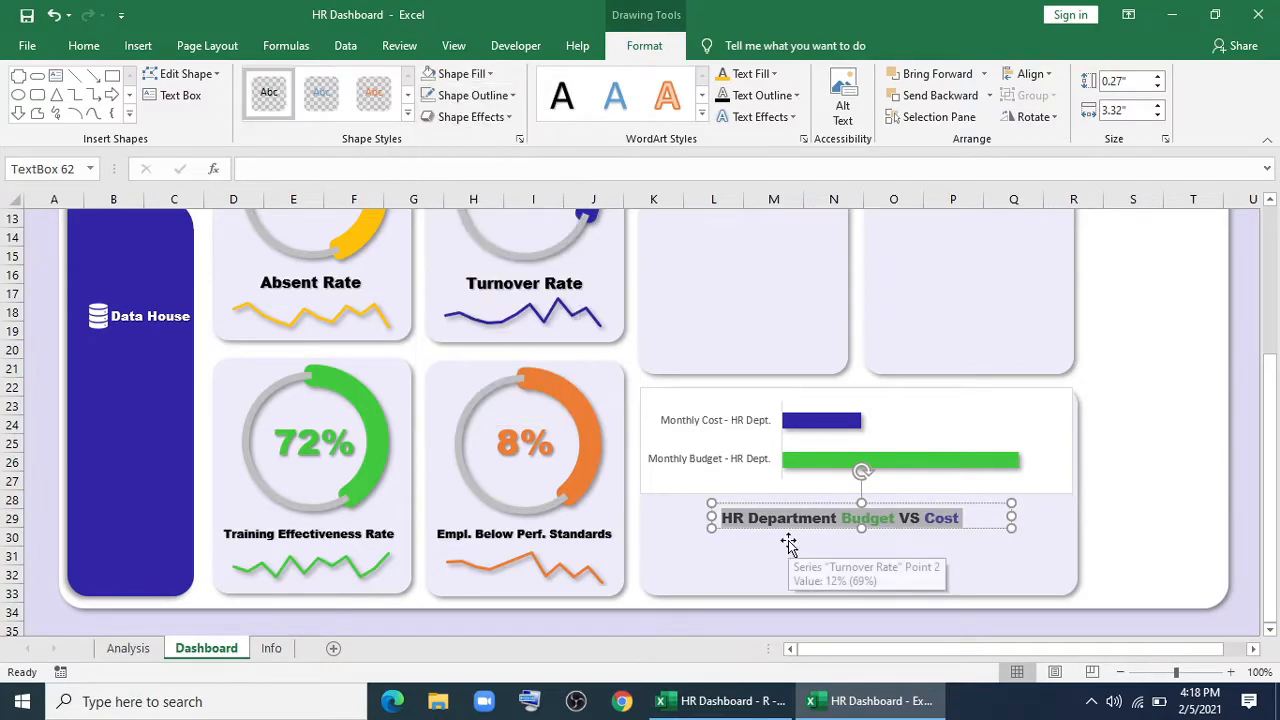
{"action": "left_click_drag", "start_coordinate": [785, 525], "coordinate": [782, 520]}
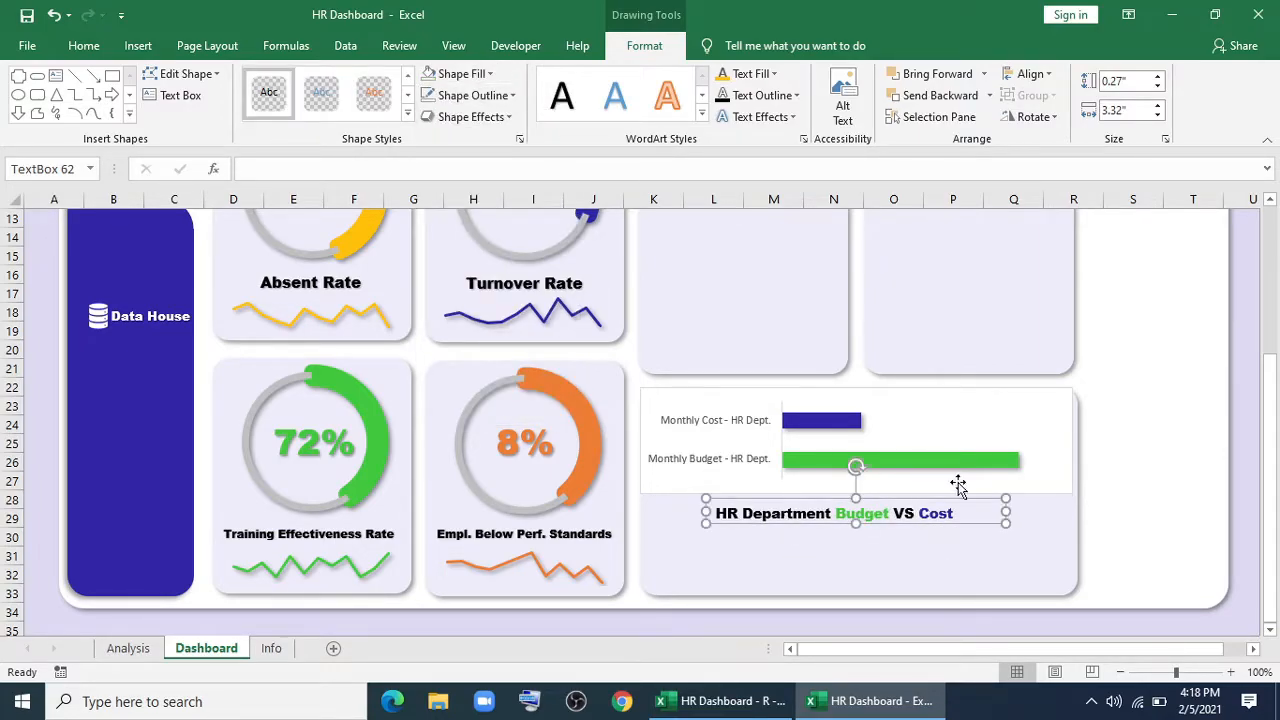
Remove the fill and outline from the bar chart's background.
{"action": "left_click", "coordinate": [1002, 485]}
{"action": "left_click", "coordinate": [693, 45]}
{"action": "left_click", "coordinate": [513, 73]}
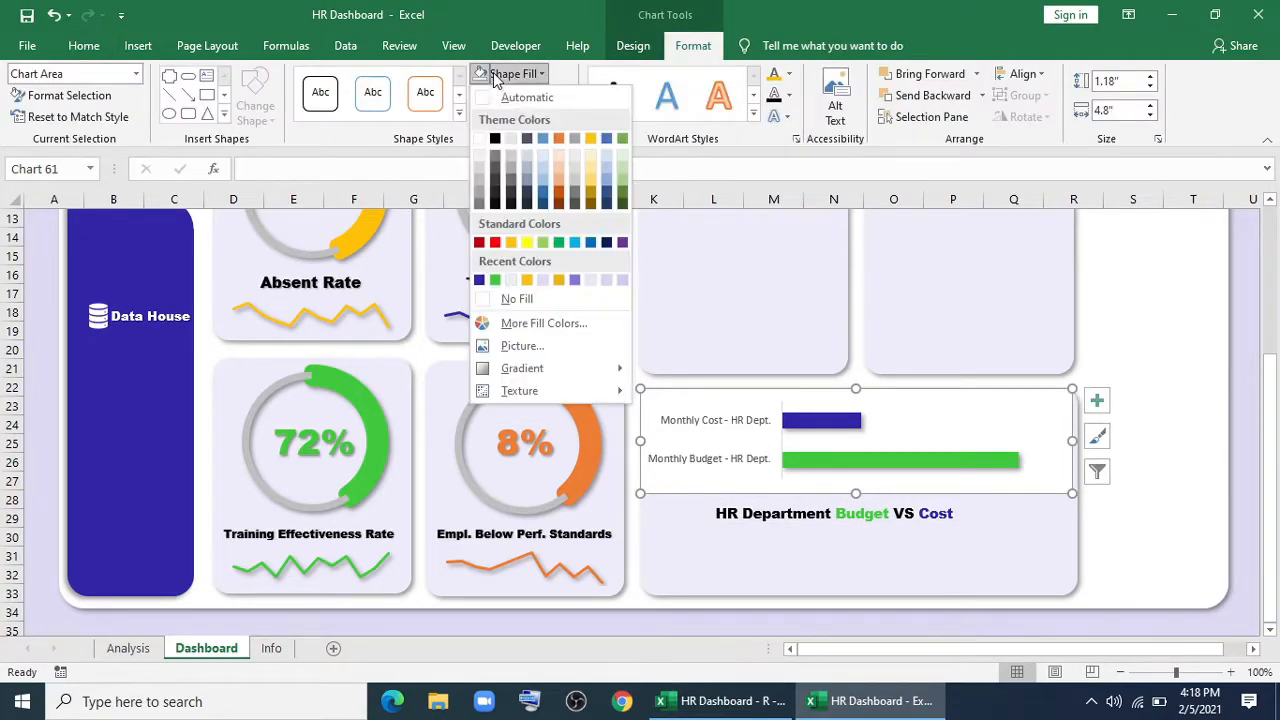
{"action": "left_click", "coordinate": [512, 297]}
{"action": "left_click", "coordinate": [524, 95]}
{"action": "left_click", "coordinate": [530, 320]}
Delete the bar chart's category axis and add data labels to the bars.
{"action": "left_click", "coordinate": [719, 420]}
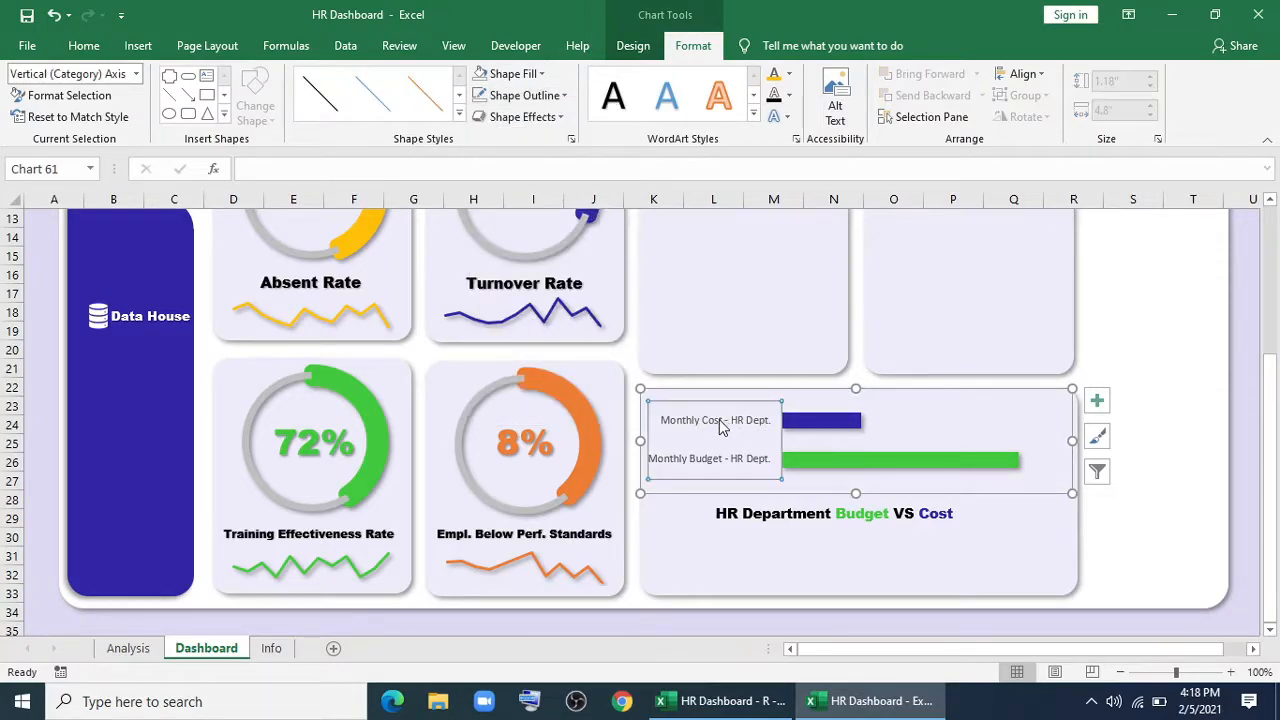
{"action": "key", "text": "Delete"}
{"action": "left_click", "coordinate": [749, 425]}
{"action": "right_click", "coordinate": [747, 419]}
{"action": "left_click", "coordinate": [805, 543]}
Position the bar chart's data labels at Inside End and format them in bold white.
{"action": "right_click", "coordinate": [823, 463]}
{"action": "left_click", "coordinate": [880, 655]}
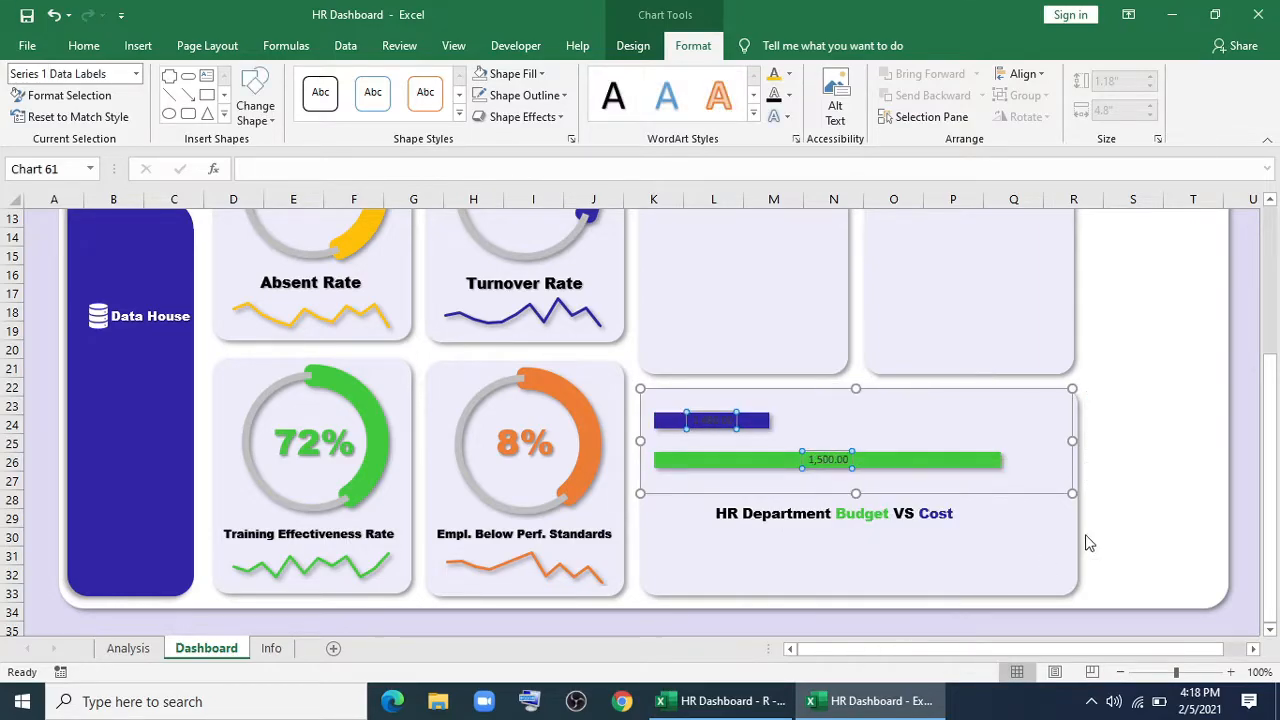
{"action": "scroll", "coordinate": [1070, 590], "scroll_direction": "down", "scroll_amount": 1}
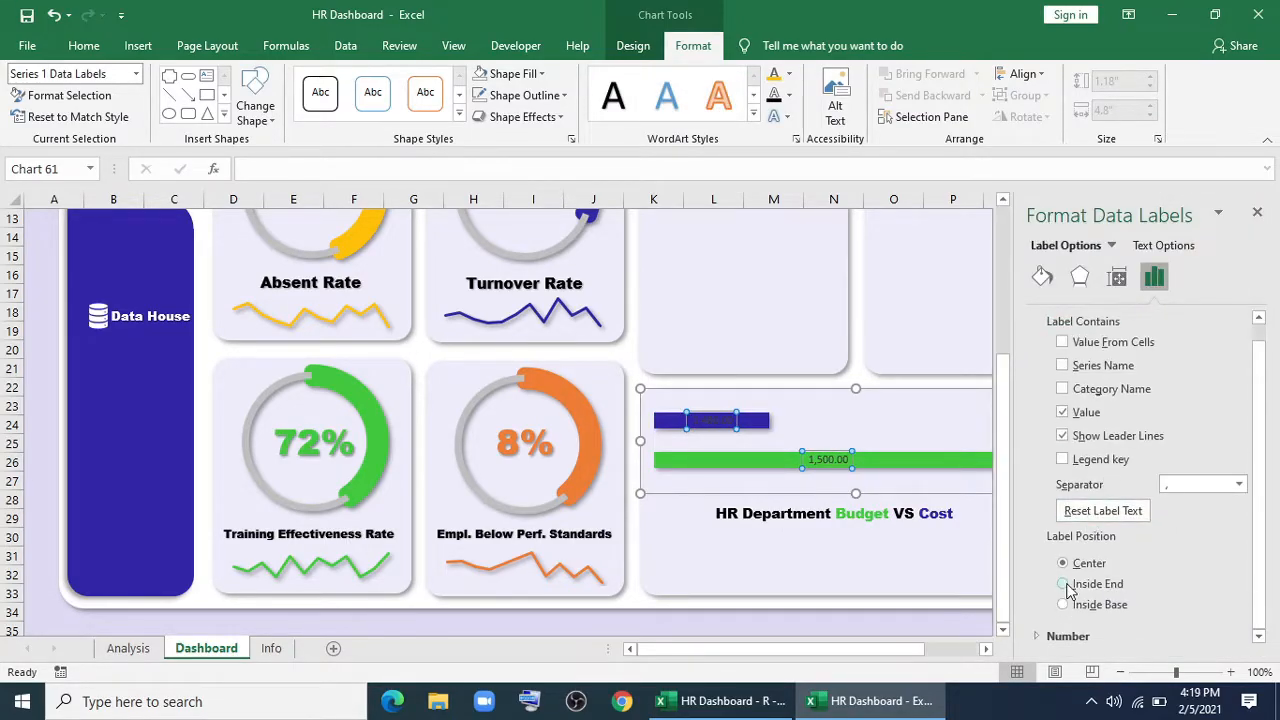
{"action": "left_click", "coordinate": [1063, 584]}
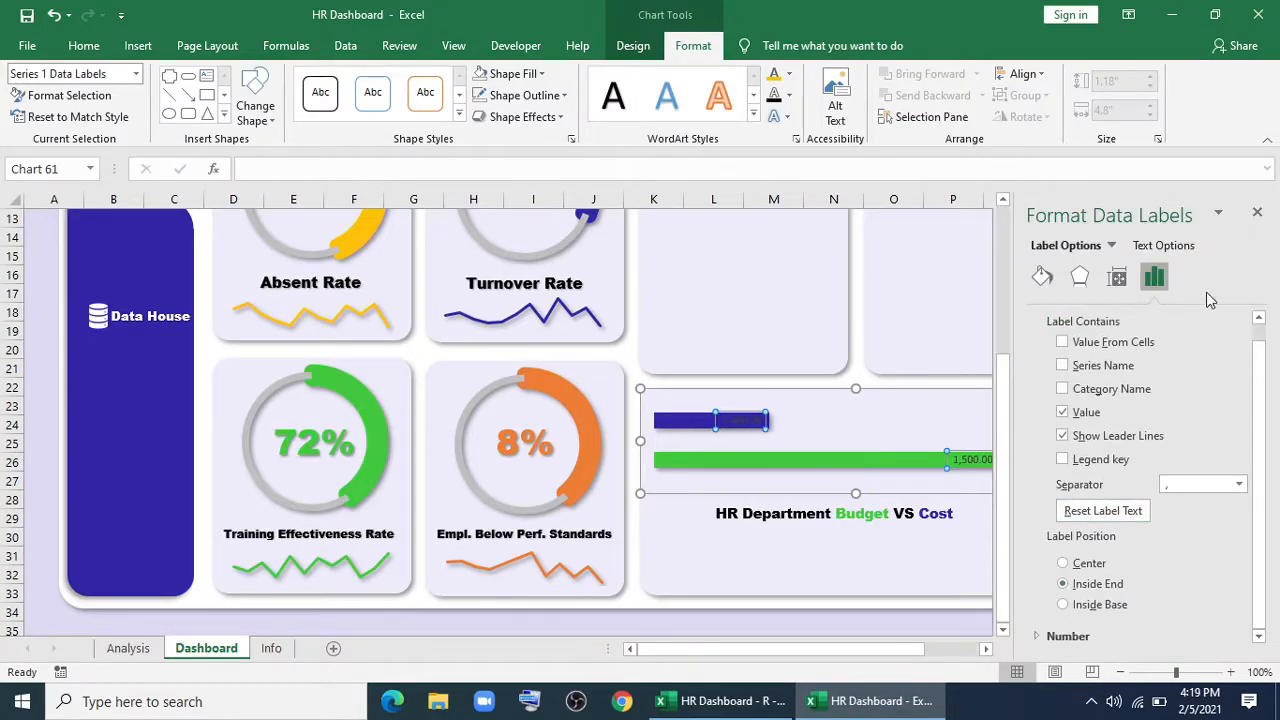
{"action": "left_click", "coordinate": [1257, 212]}
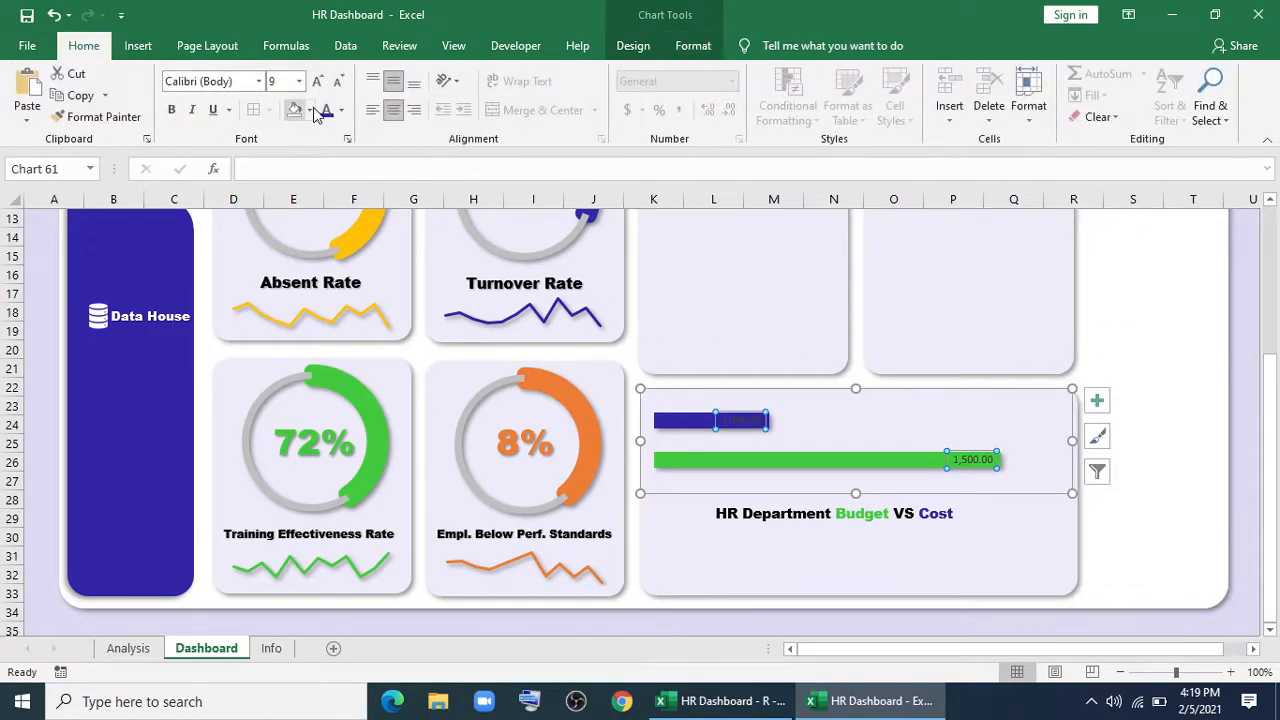
{"action": "left_click", "coordinate": [341, 110]}
{"action": "left_click", "coordinate": [326, 176]}
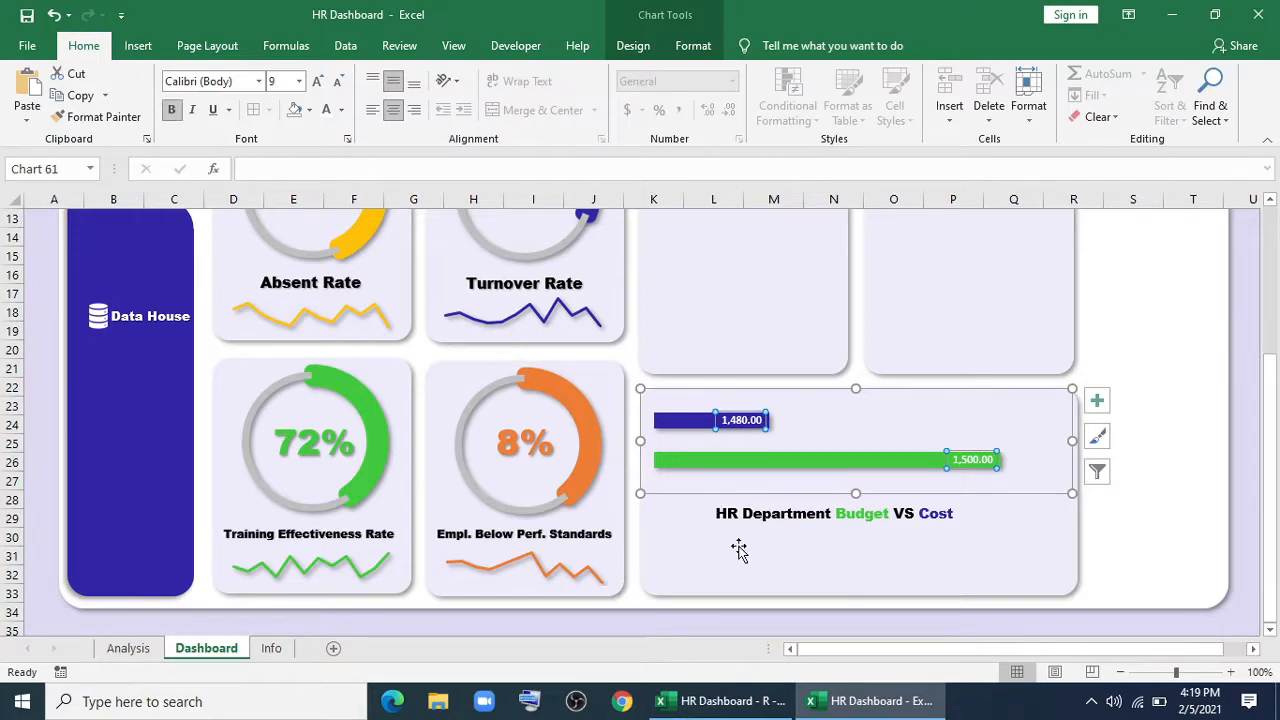
Shorten the bar chart, move the caption up beneath it, and widen the plot area slightly to fill the chart's width.
{"action": "left_click_drag", "start_coordinate": [856, 493], "coordinate": [831, 471]}
{"action": "left_click", "coordinate": [847, 512]}
{"action": "left_click", "coordinate": [850, 418]}
{"action": "left_click_drag", "start_coordinate": [1061, 431], "coordinate": [1074, 431]}
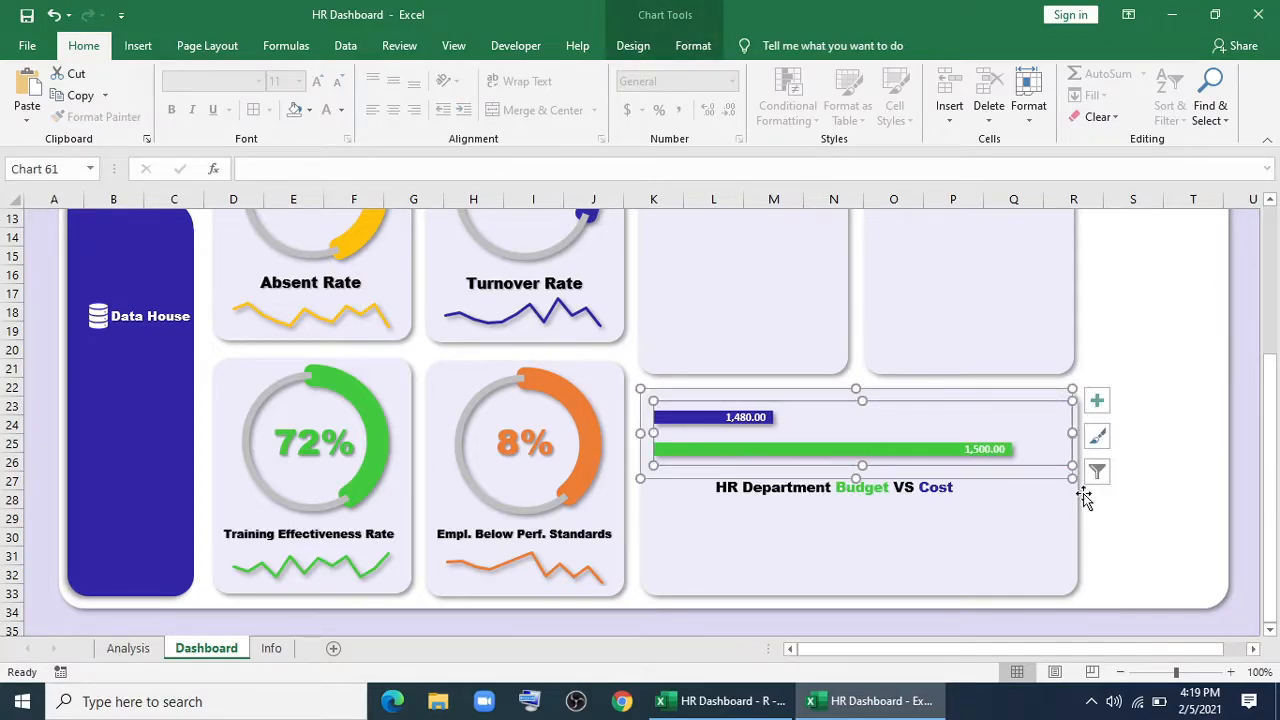
{"action": "left_click_drag", "start_coordinate": [653, 433], "coordinate": [650, 433]}
Set the caption's font size to 12 and centre it in a text box widened to nearly the card's width.
{"action": "triple_click", "coordinate": [835, 487]}
{"action": "left_click", "coordinate": [318, 83]}
{"action": "left_click", "coordinate": [318, 83]}
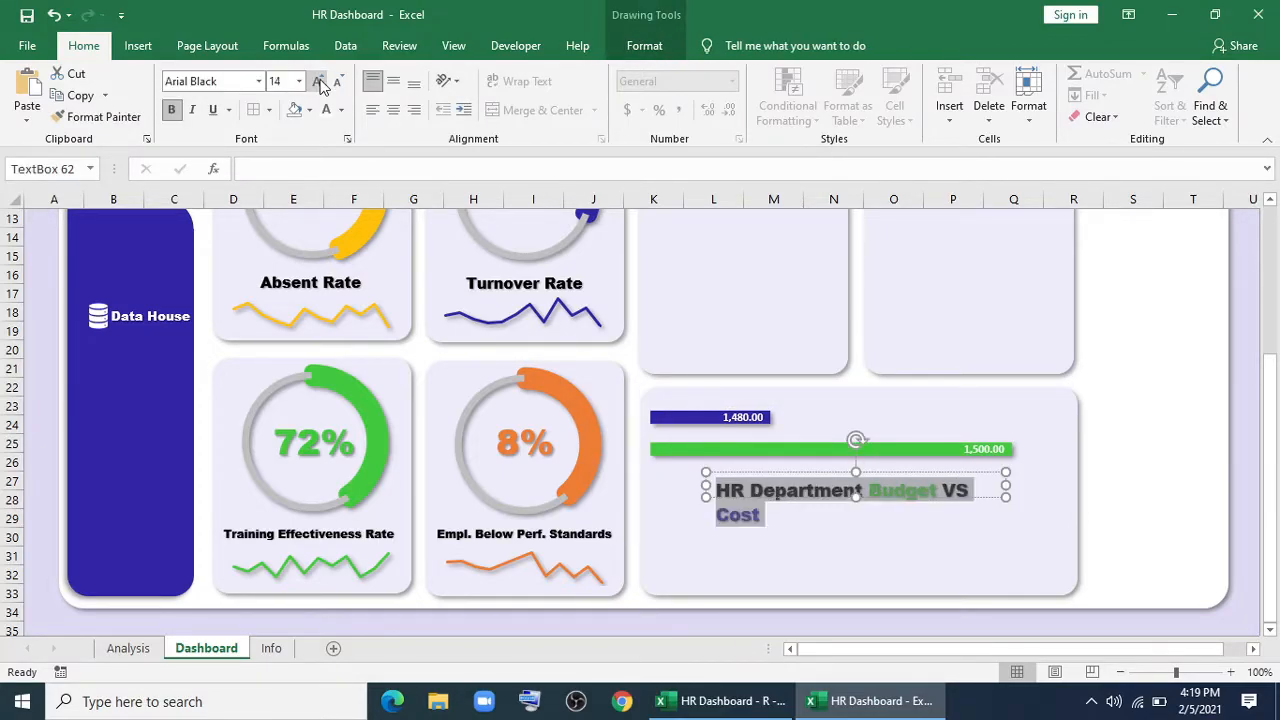
{"action": "left_click_drag", "start_coordinate": [700, 486], "coordinate": [651, 477]}
{"action": "left_click_drag", "start_coordinate": [1006, 491], "coordinate": [1047, 490]}
{"action": "left_click", "coordinate": [393, 109]}
{"action": "left_click_drag", "start_coordinate": [948, 474], "coordinate": [943, 466]}
{"action": "left_click", "coordinate": [340, 81]}
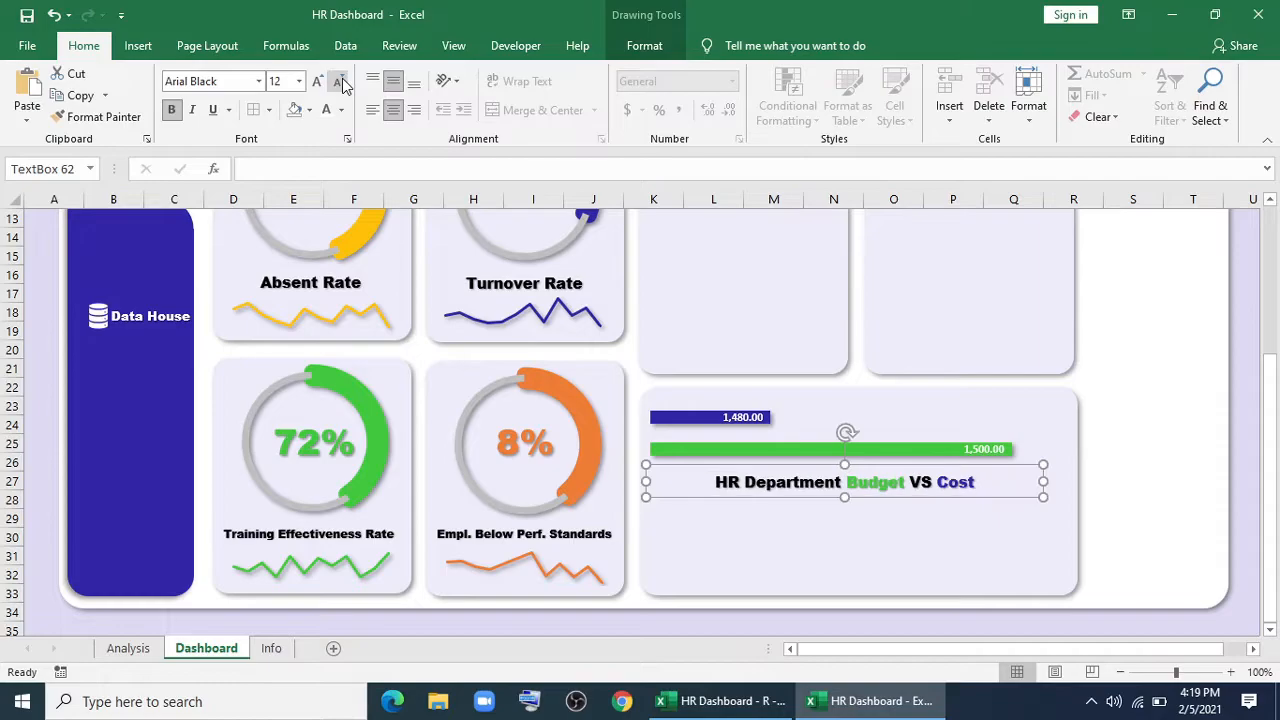
{"action": "left_click", "coordinate": [1248, 405]}
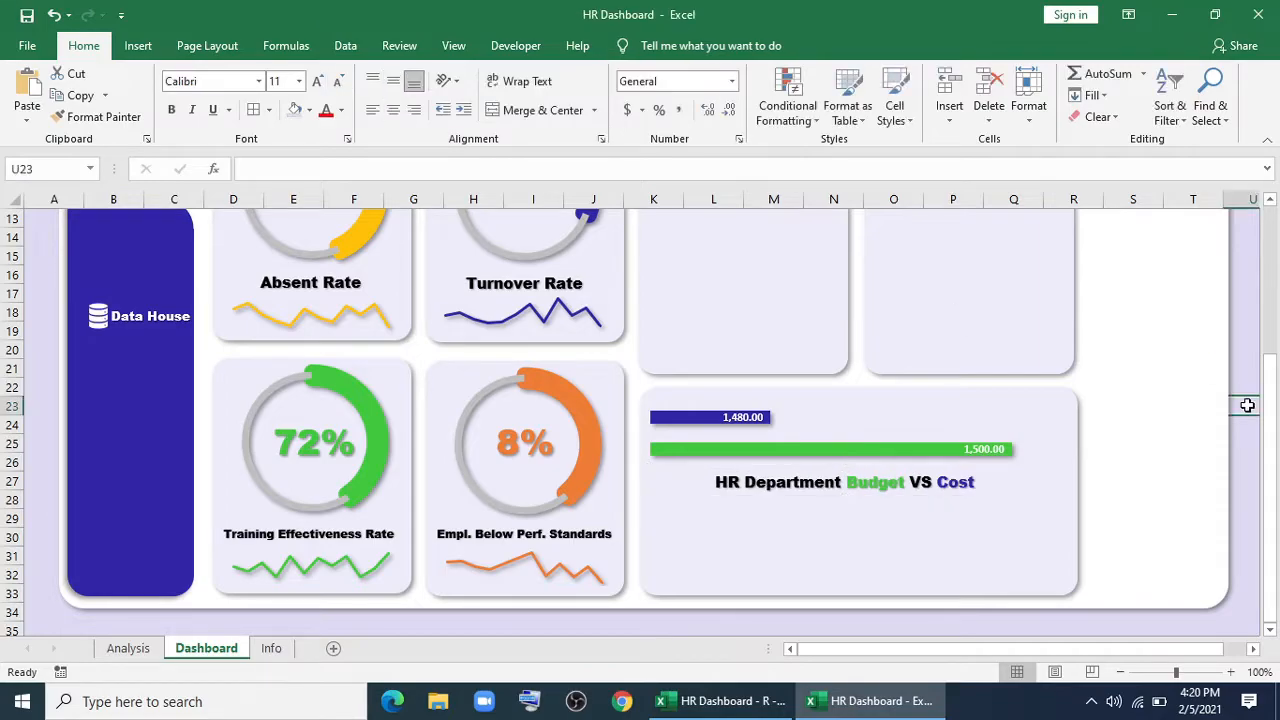
Insert a line chart of the January to December monthly budget and cost rows on the Analysis sheet, and delete its horizontal axis.
{"action": "left_click", "coordinate": [130, 650]}
{"action": "scroll", "coordinate": [258, 525], "scroll_direction": "up", "scroll_amount": 6}
{"action": "scroll", "coordinate": [258, 520], "scroll_direction": "down", "scroll_amount": 2}
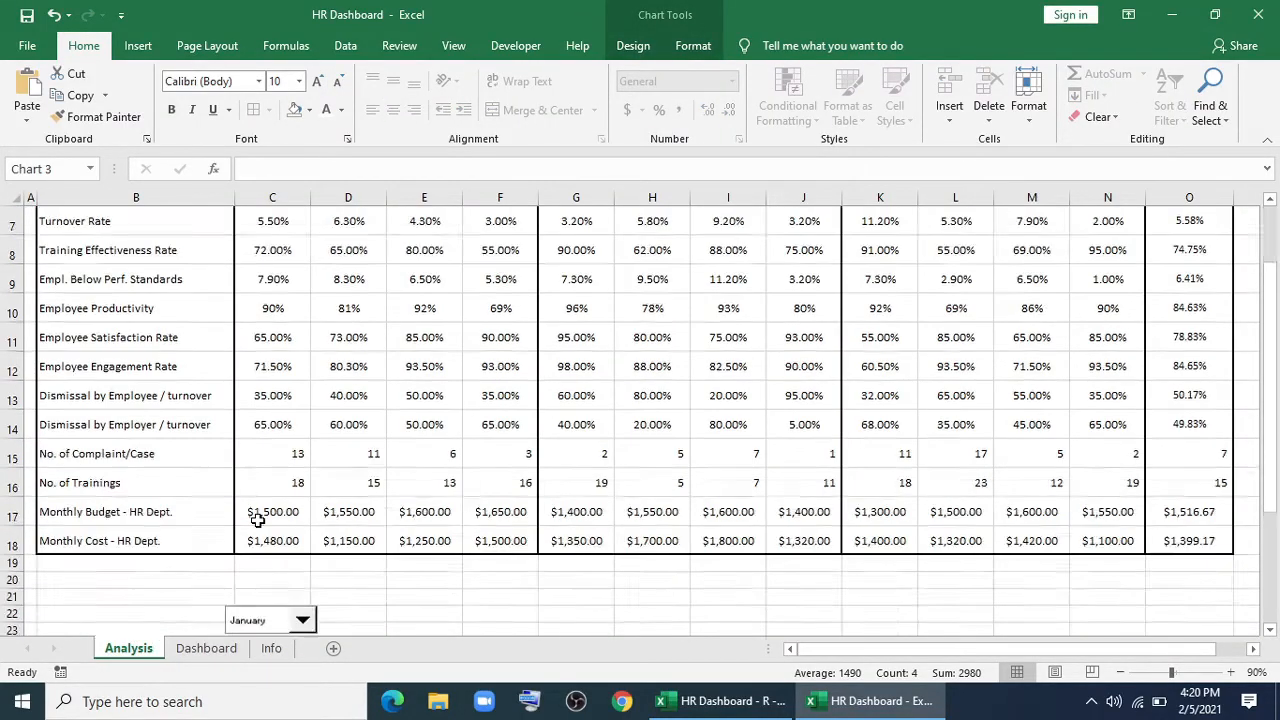
{"action": "left_click_drag", "start_coordinate": [220, 514], "coordinate": [1108, 540]}
{"action": "left_click", "coordinate": [138, 45]}
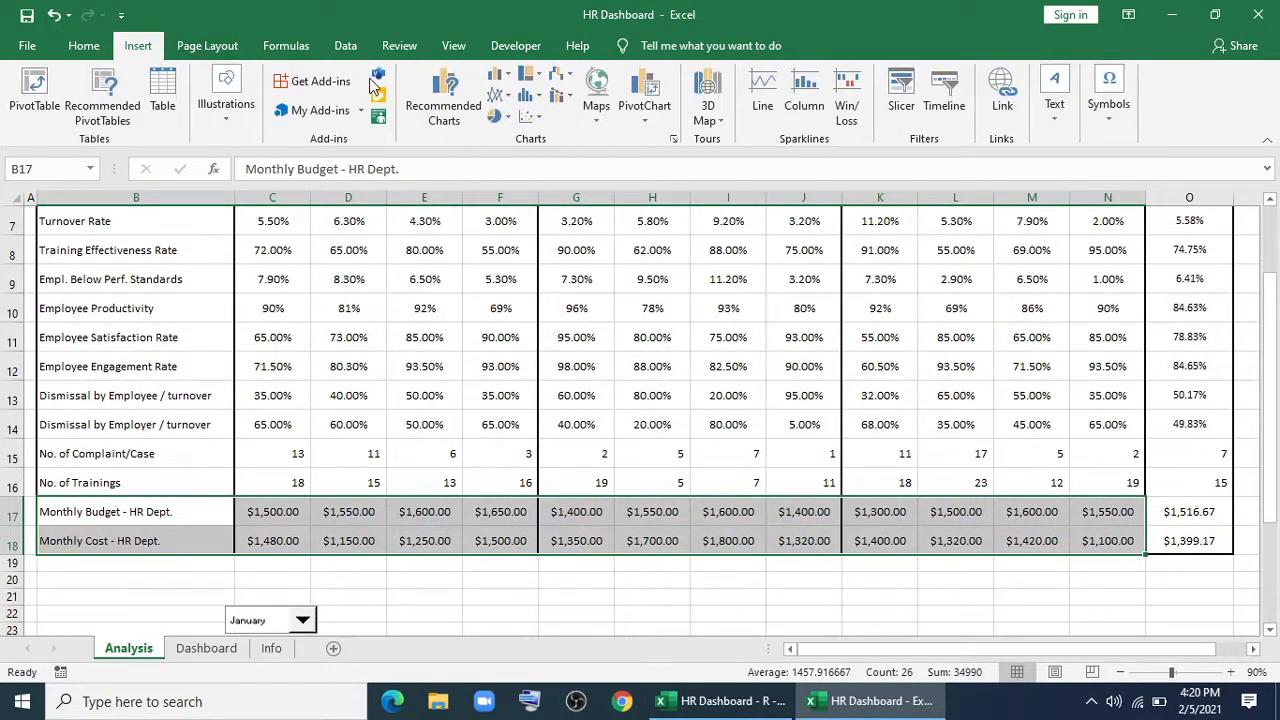
{"action": "left_click", "coordinate": [510, 95]}
{"action": "left_click", "coordinate": [512, 153]}
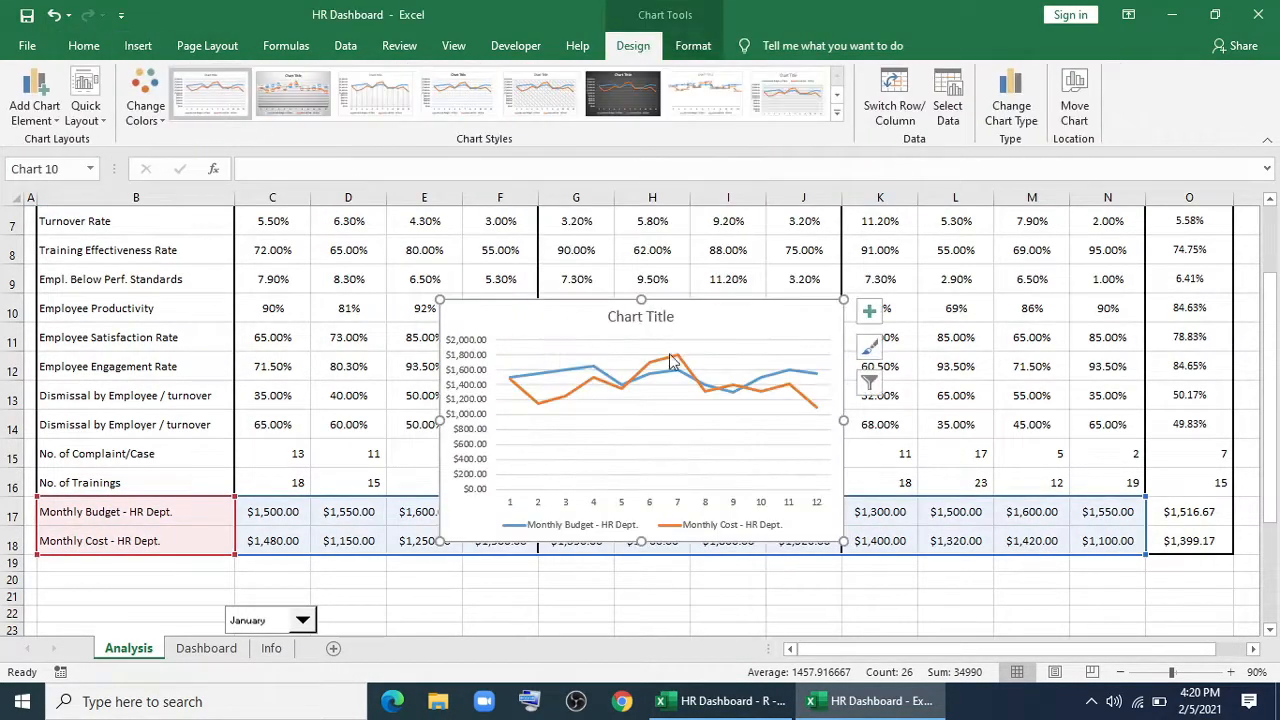
{"action": "left_click", "coordinate": [624, 505]}
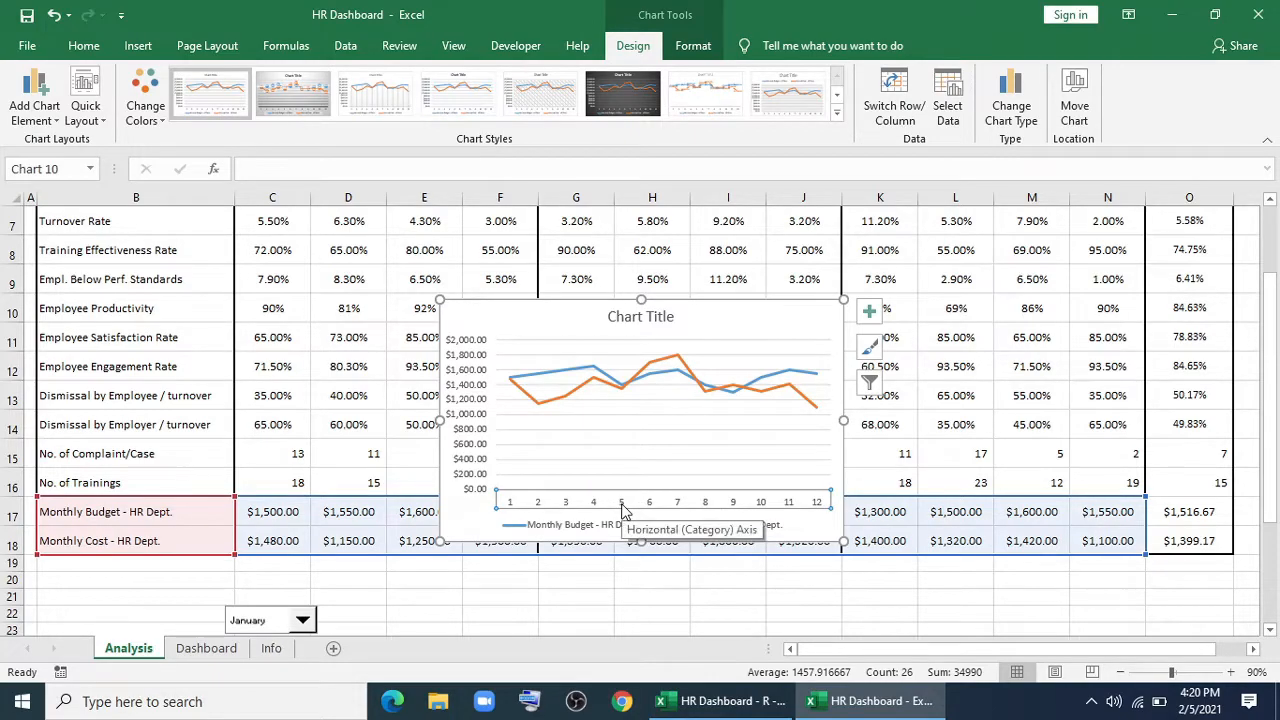
{"action": "key", "text": "Delete"}
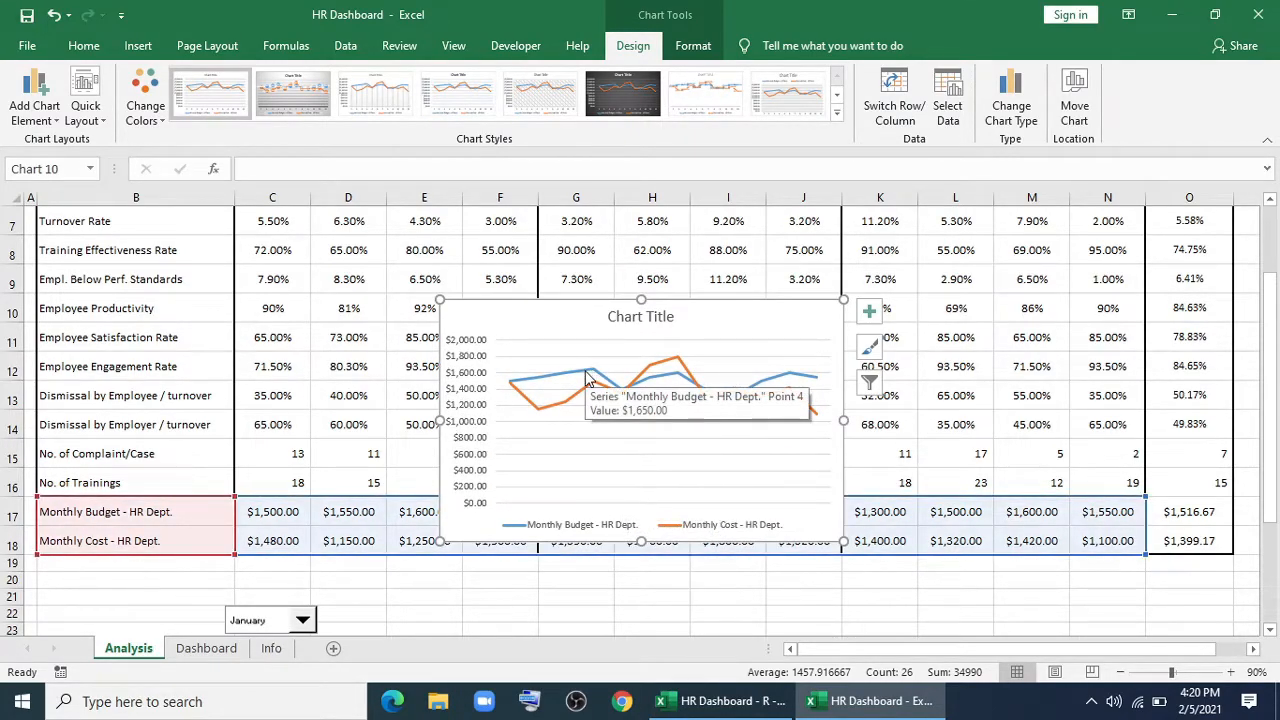
Colour the line chart's Monthly Budget series green and its Monthly Cost series dark blue, matching the dashboard colours.
{"action": "left_click", "coordinate": [588, 378]}
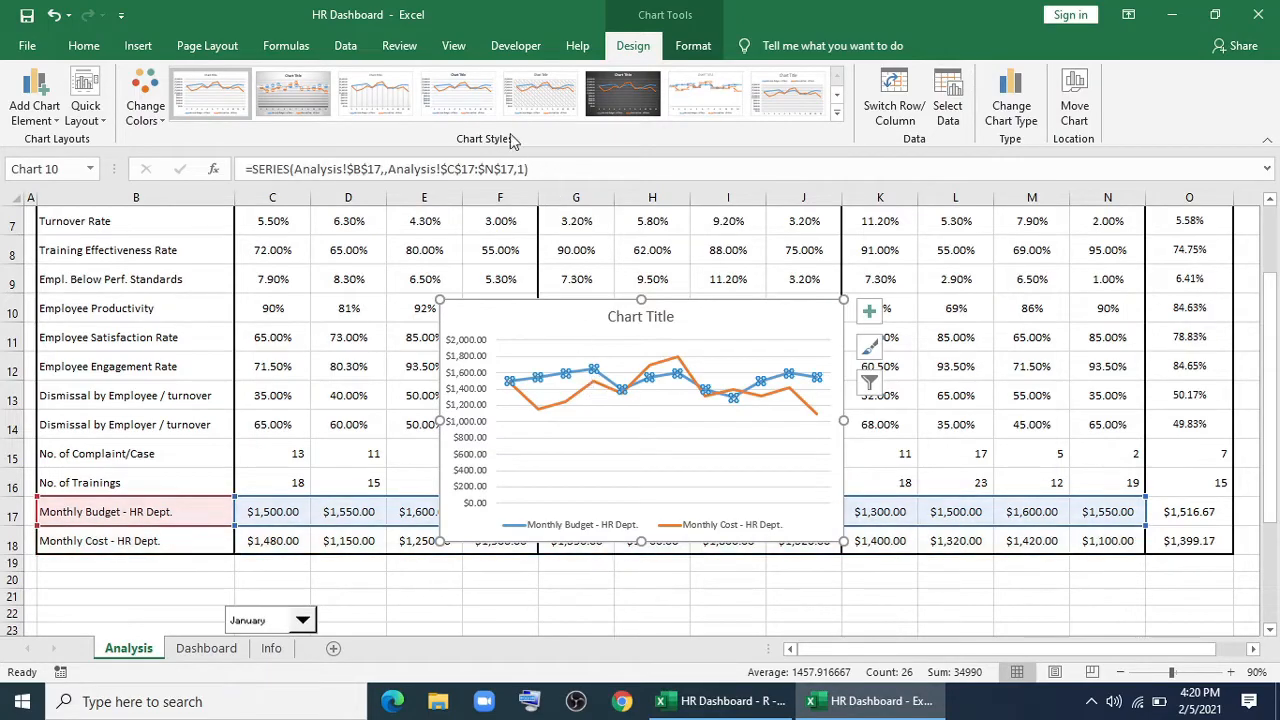
{"action": "left_click", "coordinate": [84, 45]}
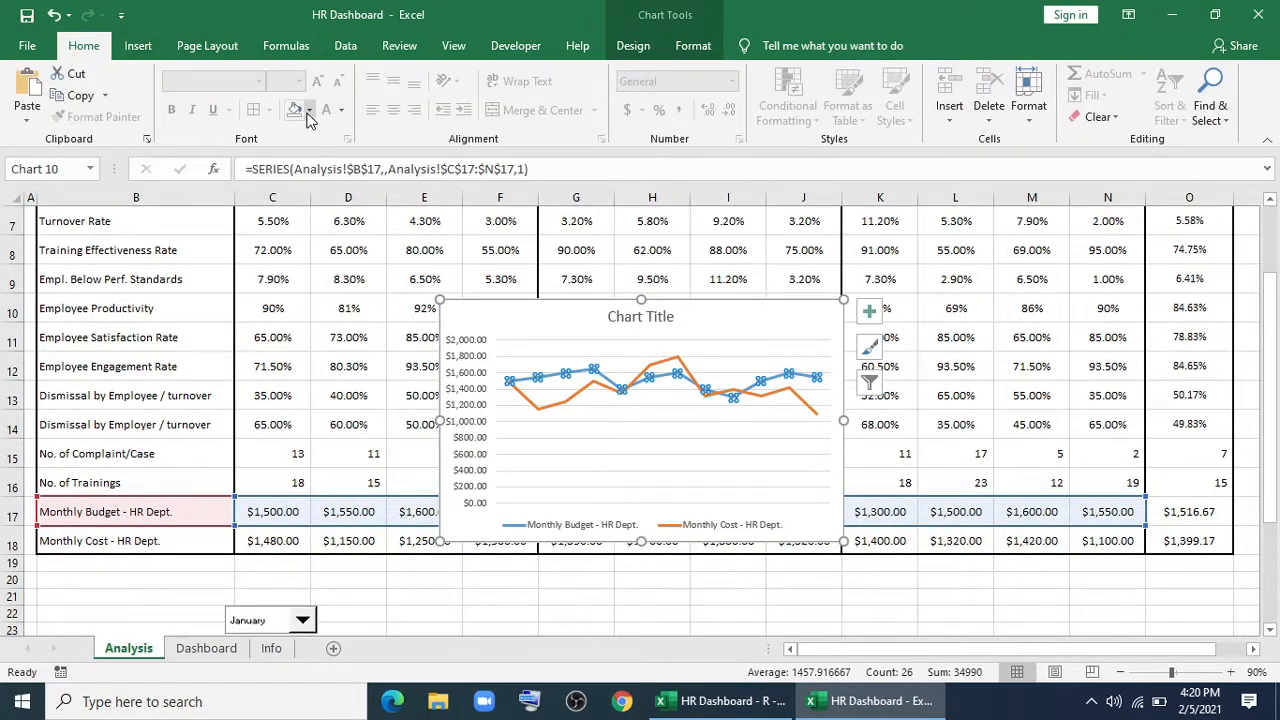
{"action": "left_click", "coordinate": [690, 46]}
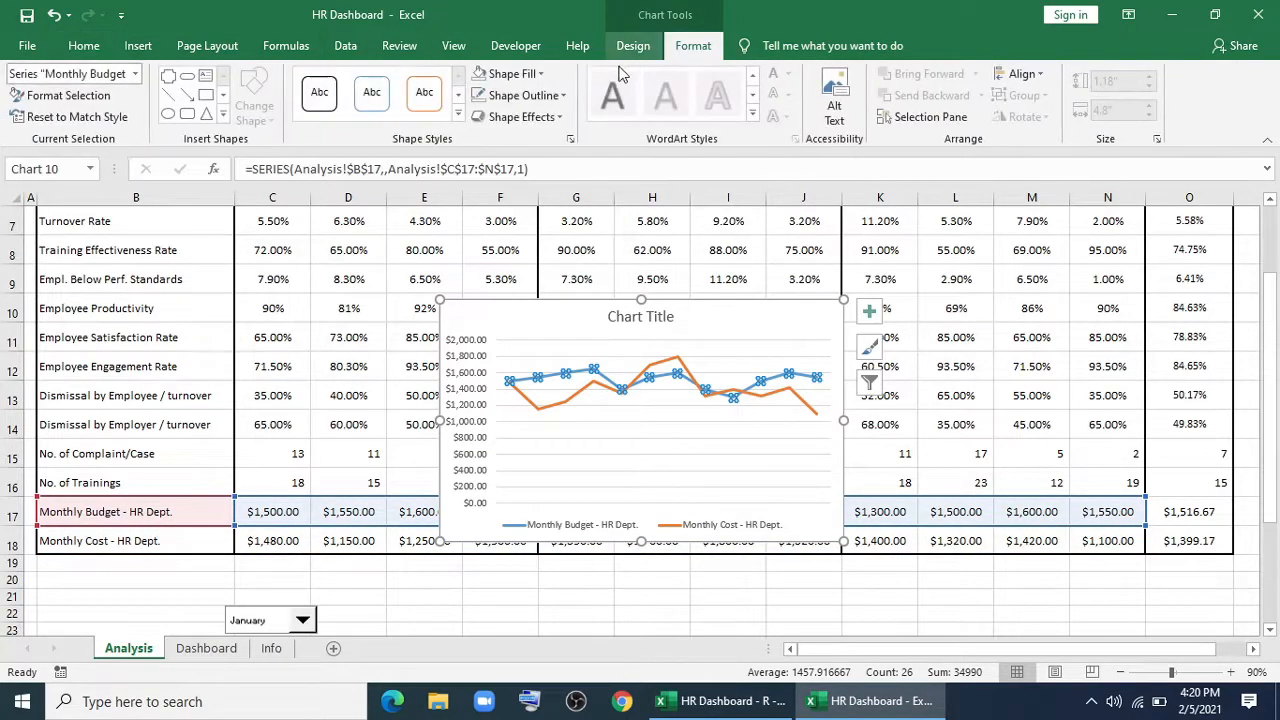
{"action": "left_click", "coordinate": [540, 95]}
{"action": "left_click", "coordinate": [495, 301]}
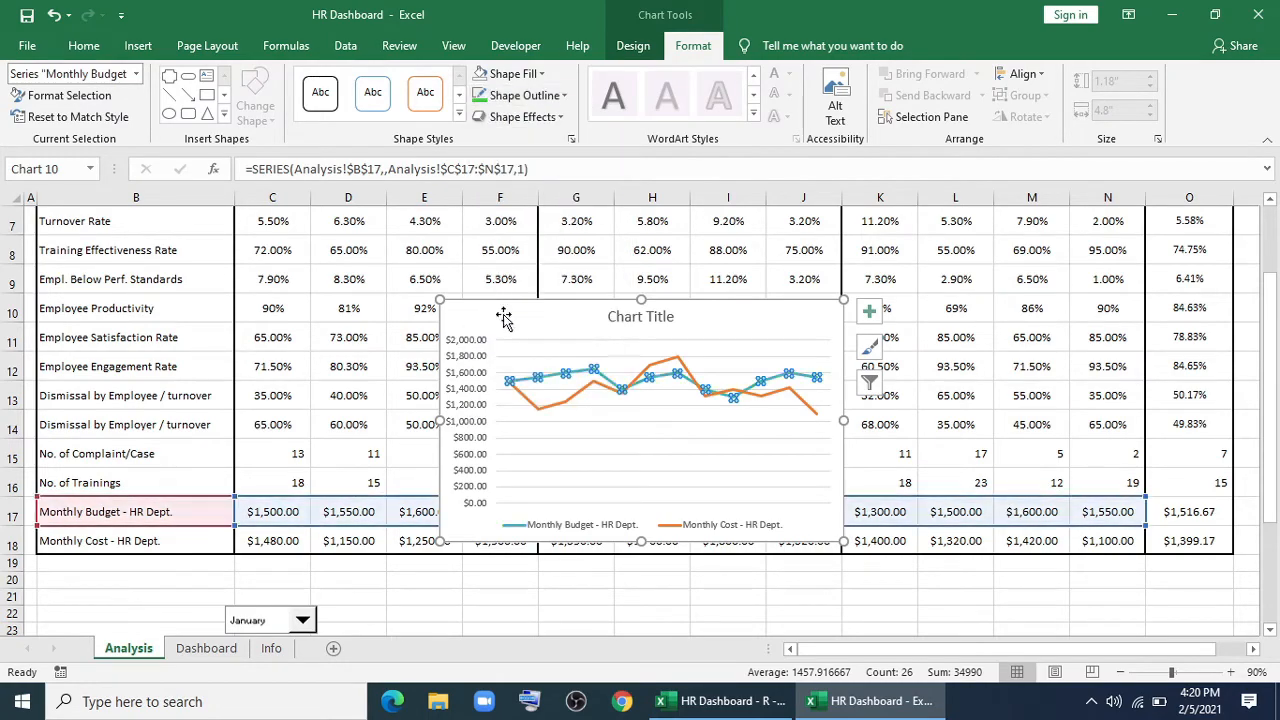
{"action": "left_click", "coordinate": [640, 385]}
{"action": "left_click", "coordinate": [524, 96]}
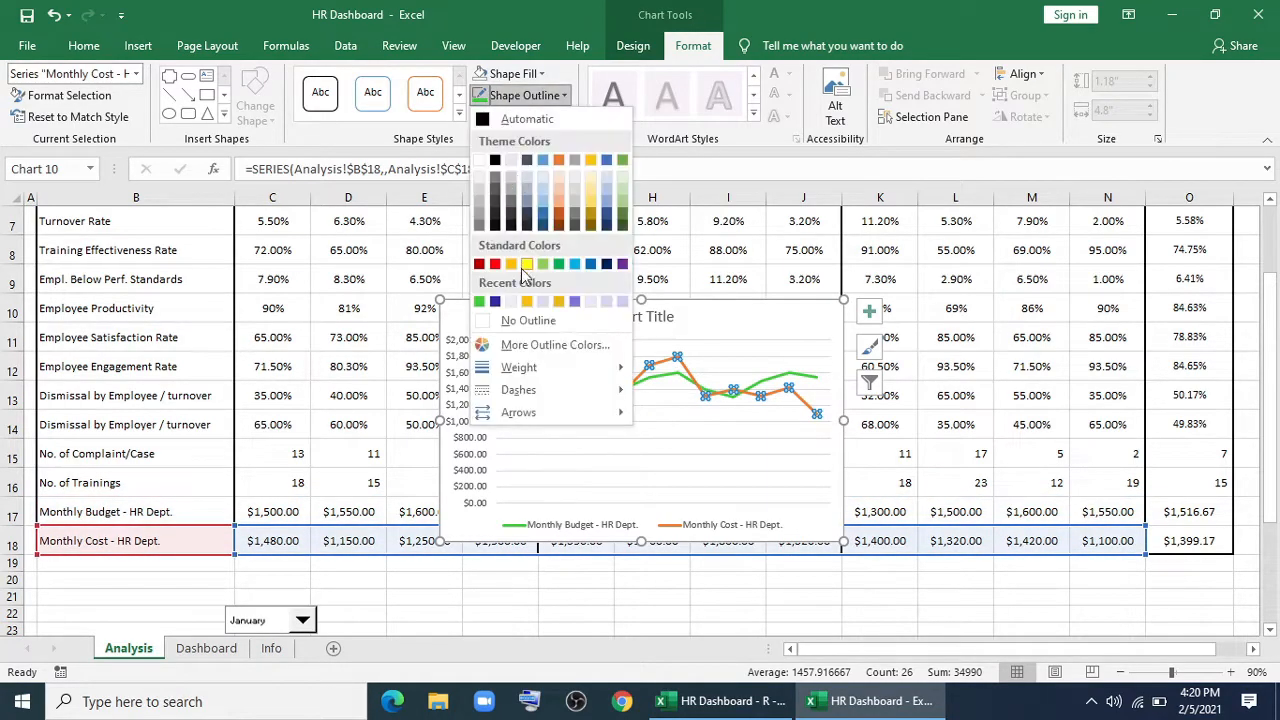
{"action": "left_click", "coordinate": [496, 302]}
Strip the line chart down to its two lines by deleting the value axis, title, legend and gridlines.
{"action": "left_click", "coordinate": [461, 380]}
{"action": "key", "text": "Delete"}
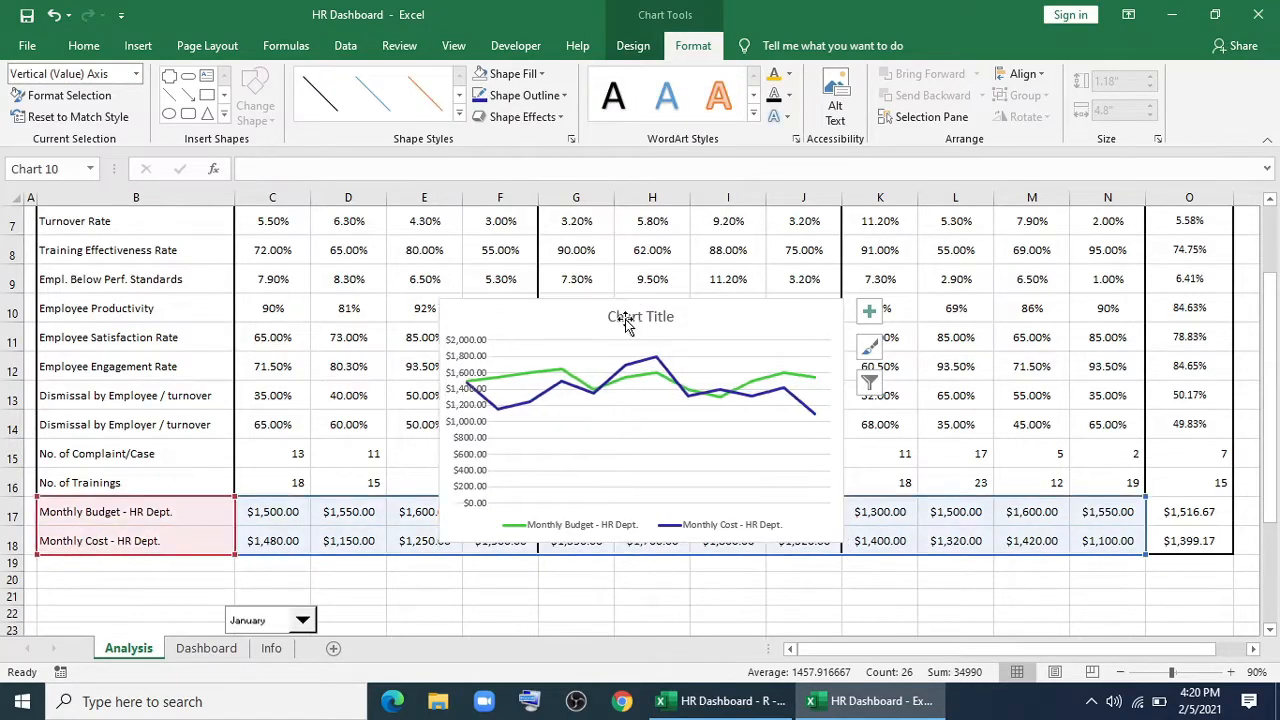
{"action": "left_click", "coordinate": [628, 317]}
{"action": "key", "text": "Delete"}
{"action": "left_click", "coordinate": [603, 526]}
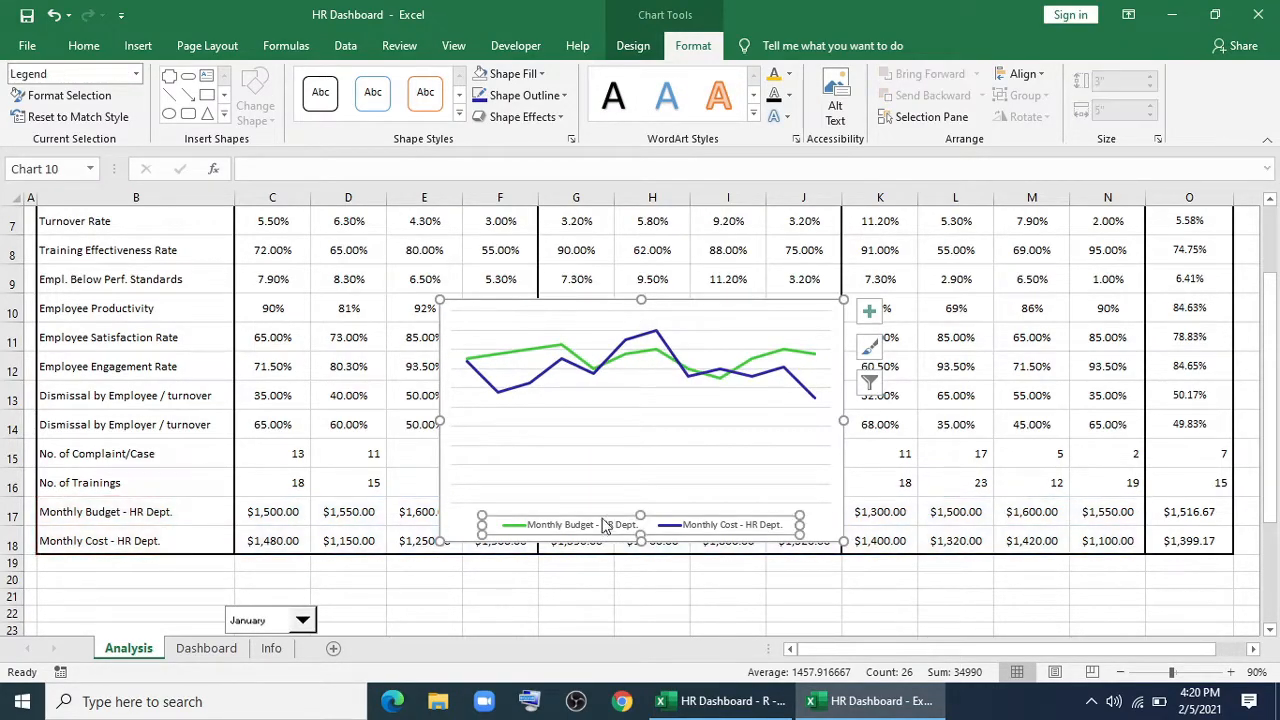
{"action": "key", "text": "Delete"}
{"action": "left_click", "coordinate": [601, 486]}
{"action": "key", "text": "Delete"}
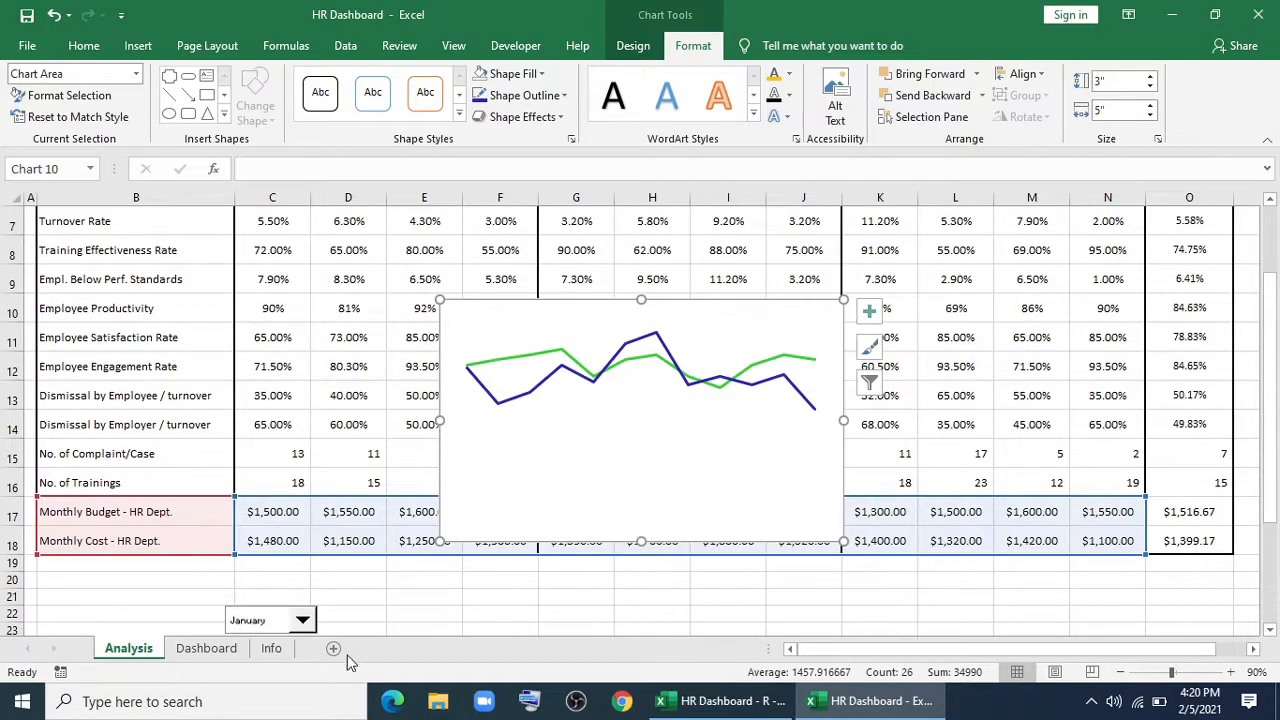
Paste the line chart onto the Dashboard sheet's budget versus cost card and remove its background fill.
{"action": "left_click", "coordinate": [206, 649]}
{"action": "left_click", "coordinate": [692, 562]}
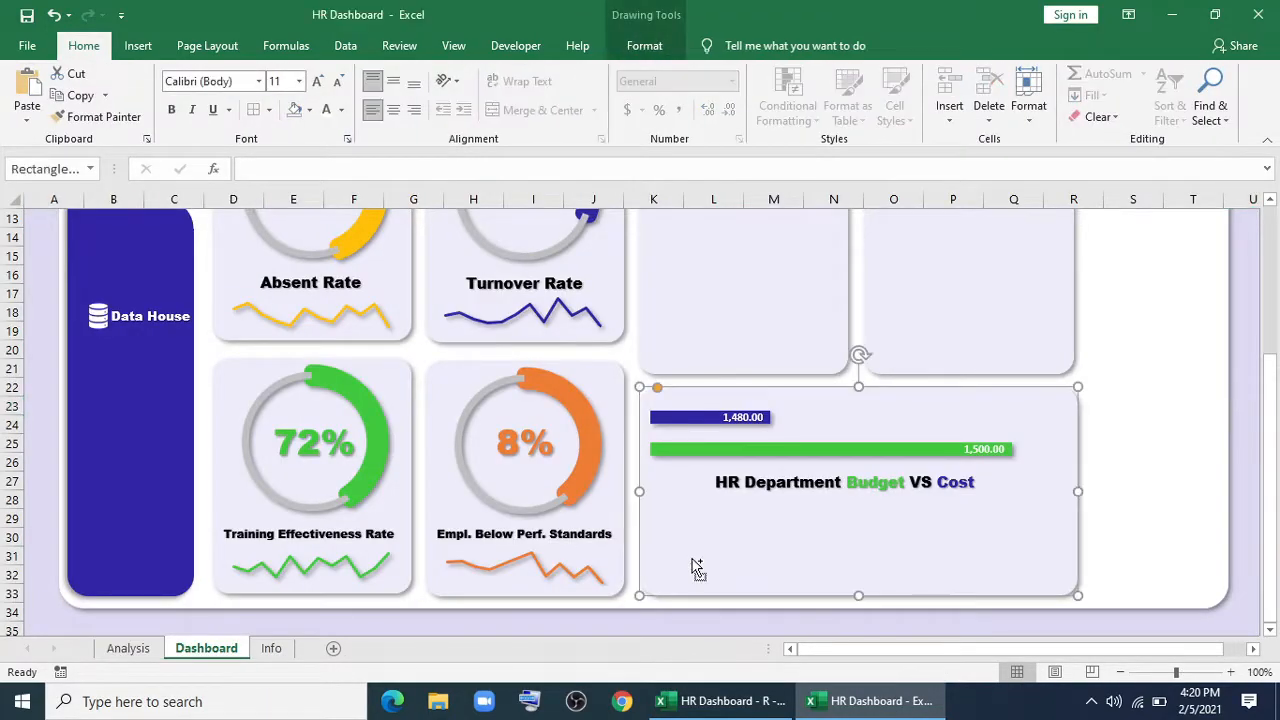
{"action": "key", "text": "ctrl+v"}
{"action": "left_click", "coordinate": [693, 46]}
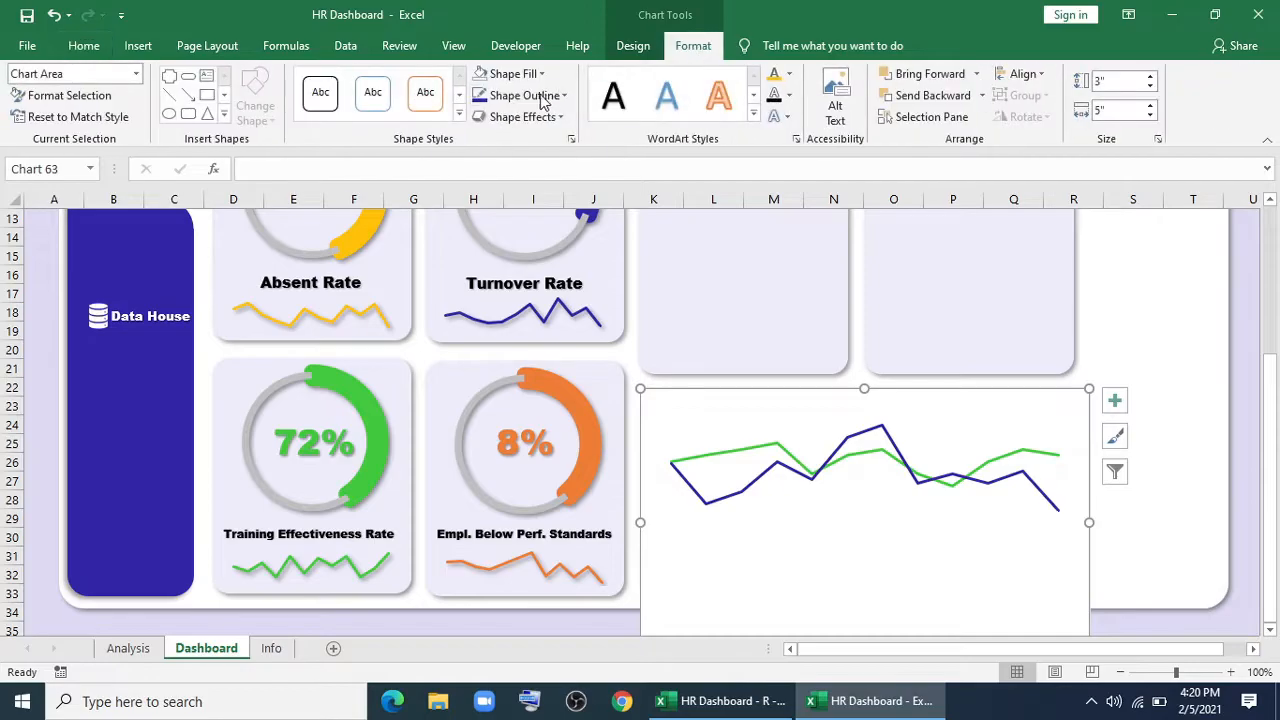
{"action": "left_click", "coordinate": [541, 74]}
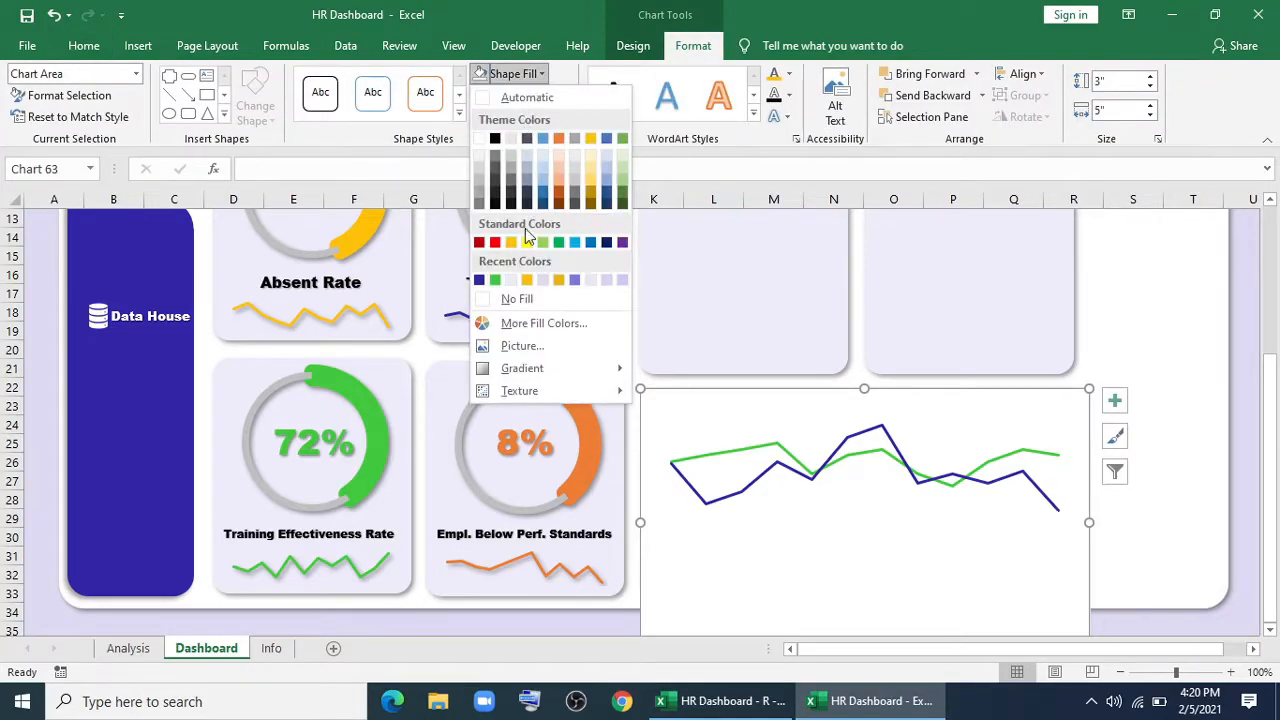
{"action": "left_click", "coordinate": [522, 298]}
Resize the line chart to about 2.9" high and place it so its lines sit beneath the caption inside the card.
{"action": "scroll", "coordinate": [955, 582], "scroll_direction": "down", "scroll_amount": 1}
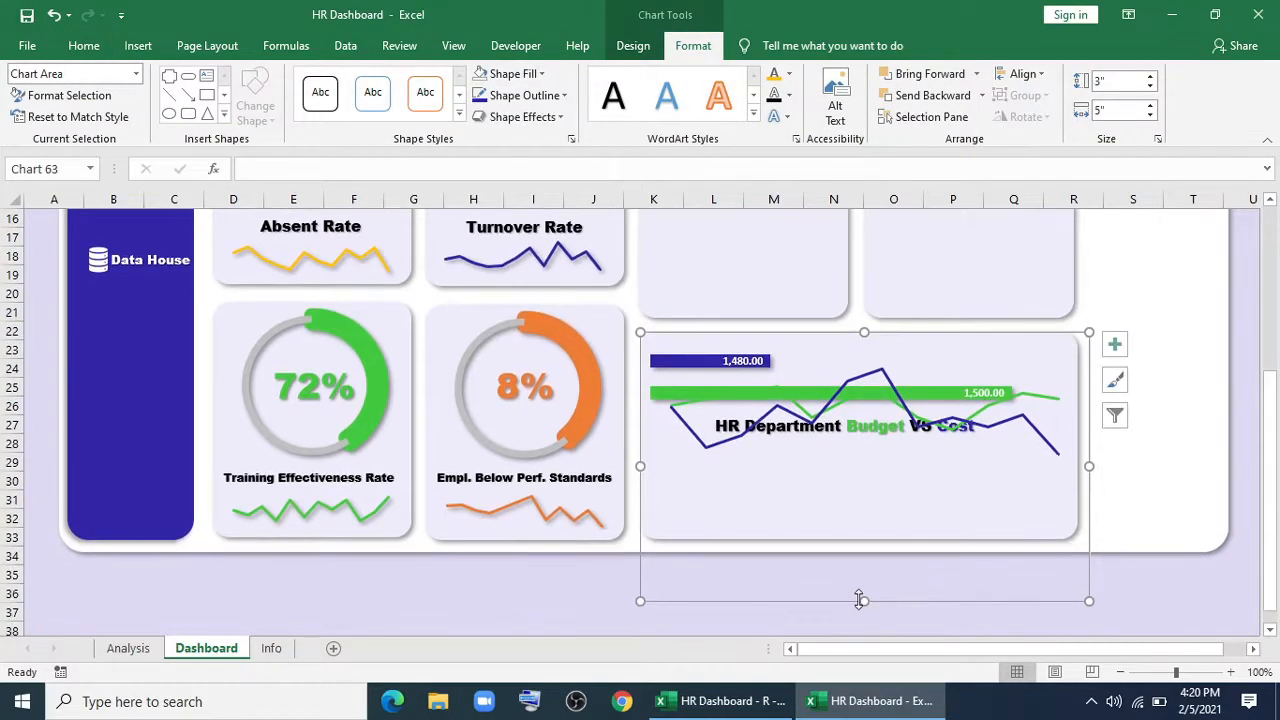
{"action": "left_click_drag", "start_coordinate": [864, 600], "coordinate": [863, 532]}
{"action": "left_click_drag", "start_coordinate": [864, 332], "coordinate": [866, 420]}
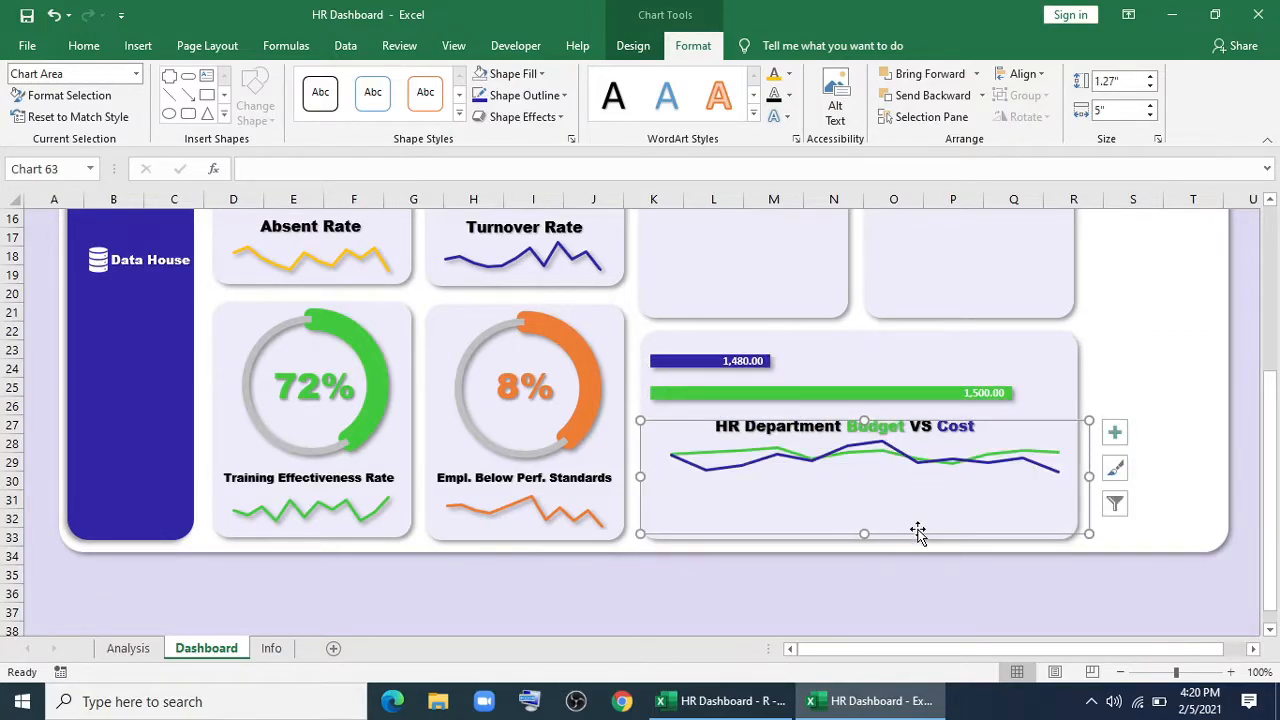
{"action": "left_click_drag", "start_coordinate": [862, 540], "coordinate": [871, 628]}
{"action": "left_click_drag", "start_coordinate": [893, 378], "coordinate": [885, 356]}
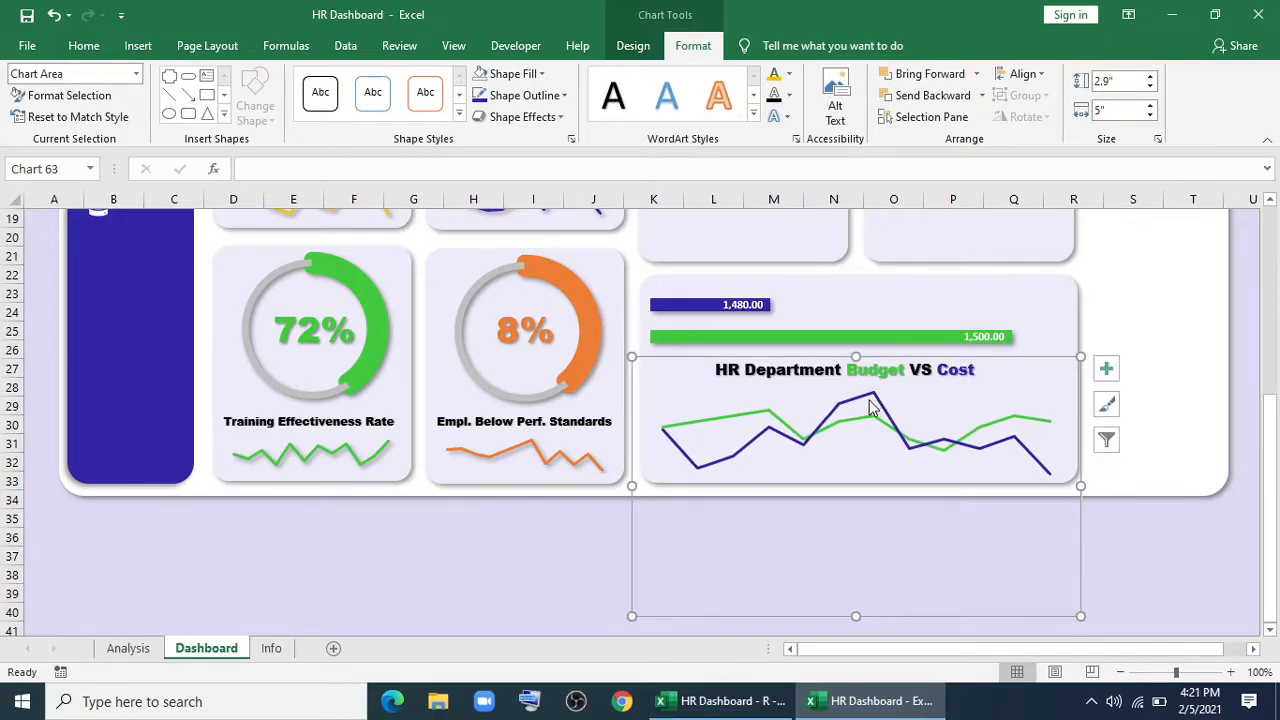
Apply a shadow effect to both the cost and the budget lines in the dashboard's line chart.
{"action": "left_click", "coordinate": [870, 401]}
{"action": "left_click", "coordinate": [522, 116]}
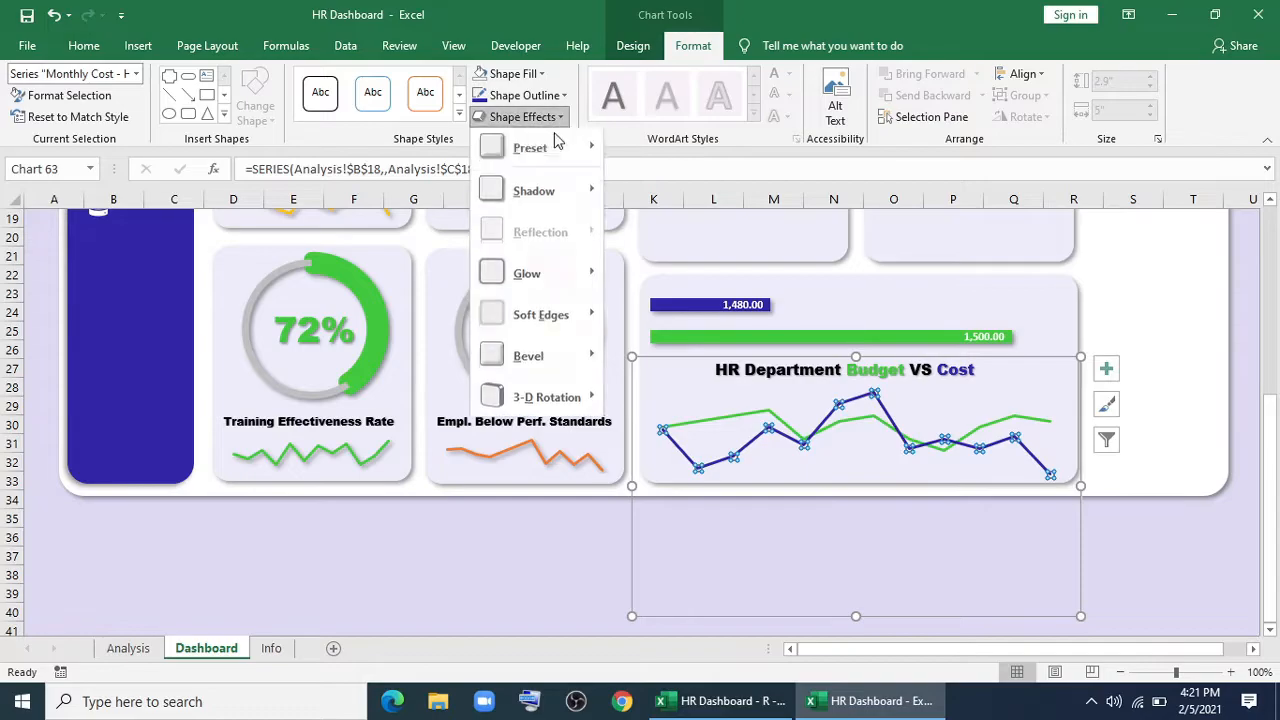
{"action": "left_click", "coordinate": [791, 413]}
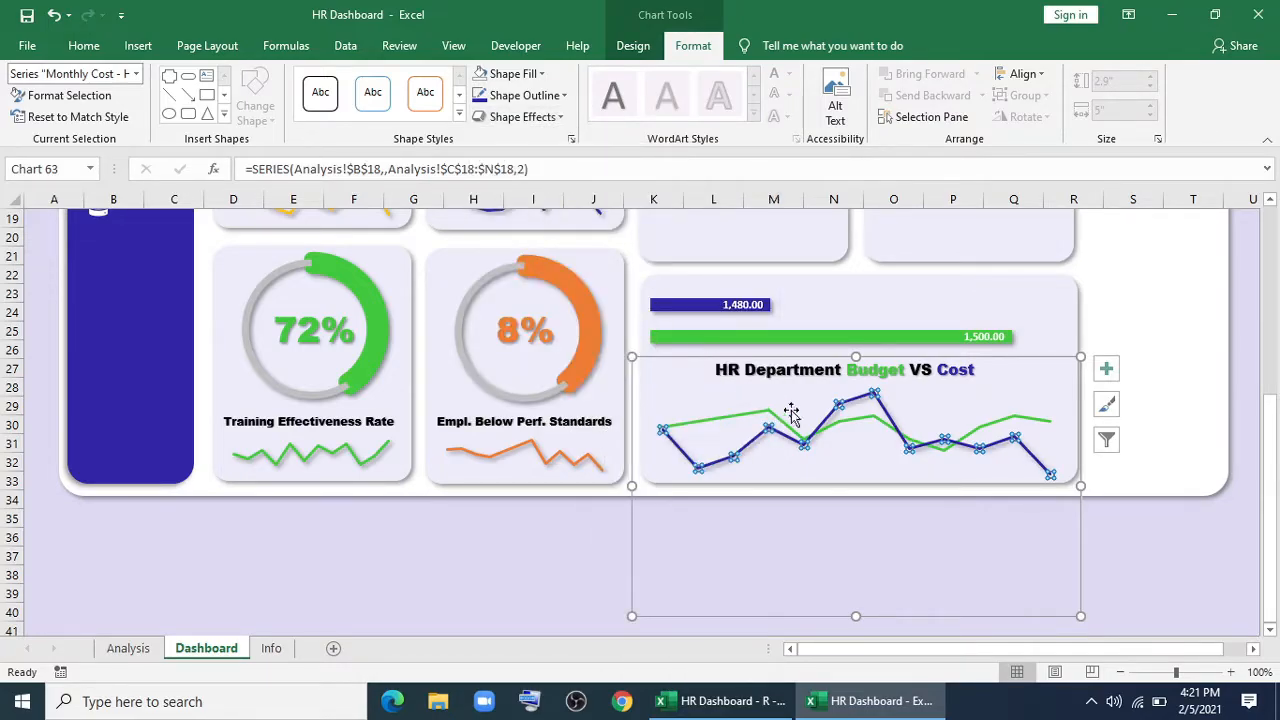
{"action": "left_click", "coordinate": [845, 428]}
{"action": "left_click", "coordinate": [522, 116]}
{"action": "left_click", "coordinate": [720, 405]}
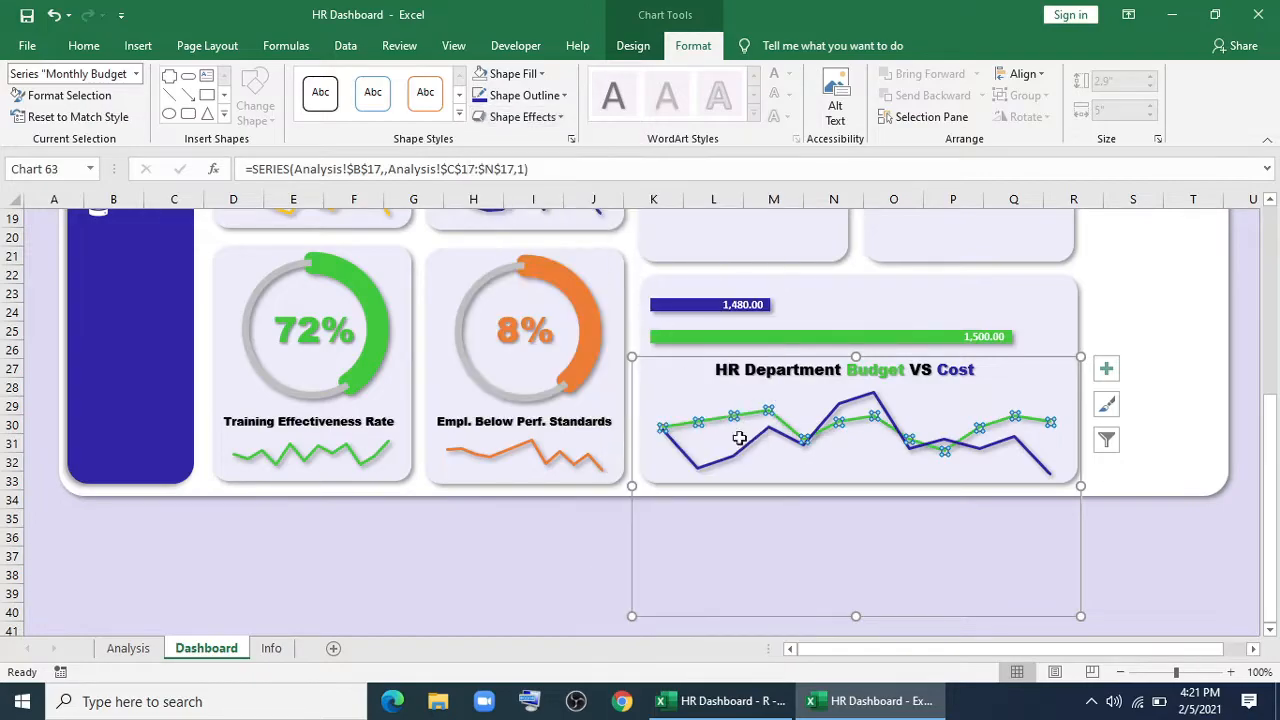
{"action": "left_click", "coordinate": [1186, 576]}
{"action": "scroll", "coordinate": [1074, 537], "scroll_direction": "up", "scroll_amount": 4}
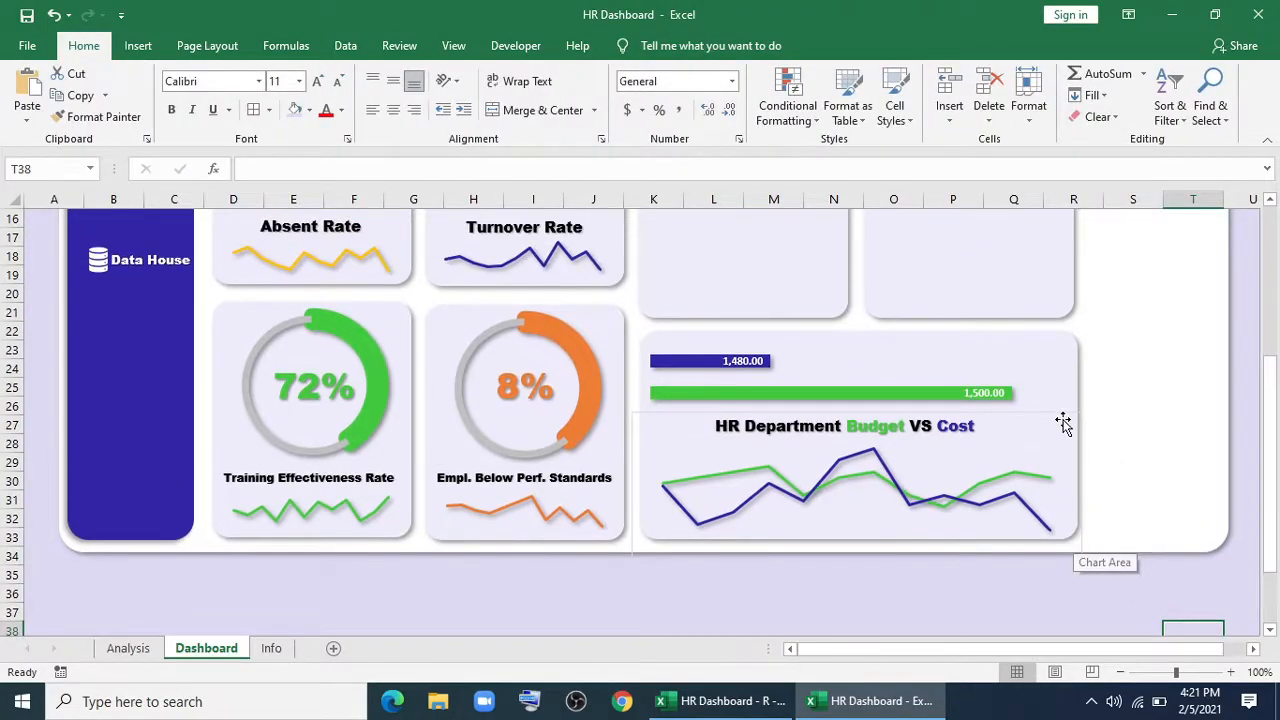
Delete the leftover budget and cost line chart from the Analysis sheet.
{"action": "left_click", "coordinate": [130, 649]}
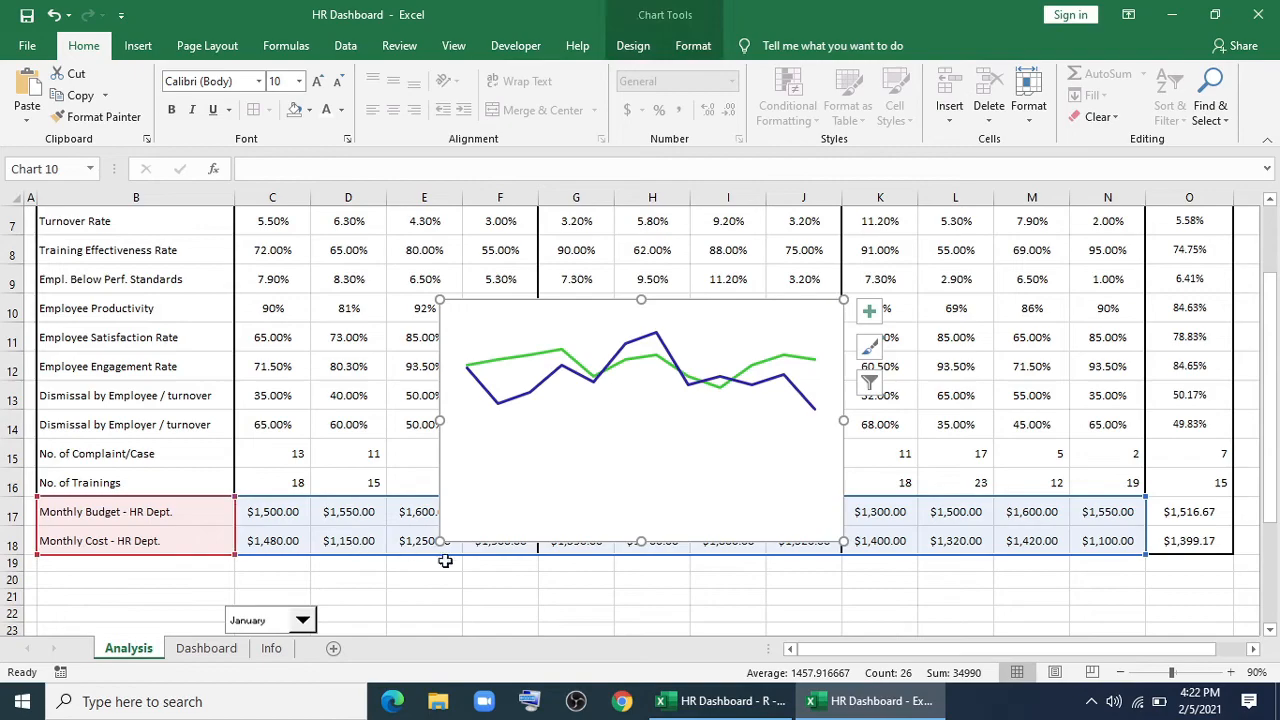
{"action": "left_click", "coordinate": [509, 597]}
{"action": "left_click", "coordinate": [572, 306]}
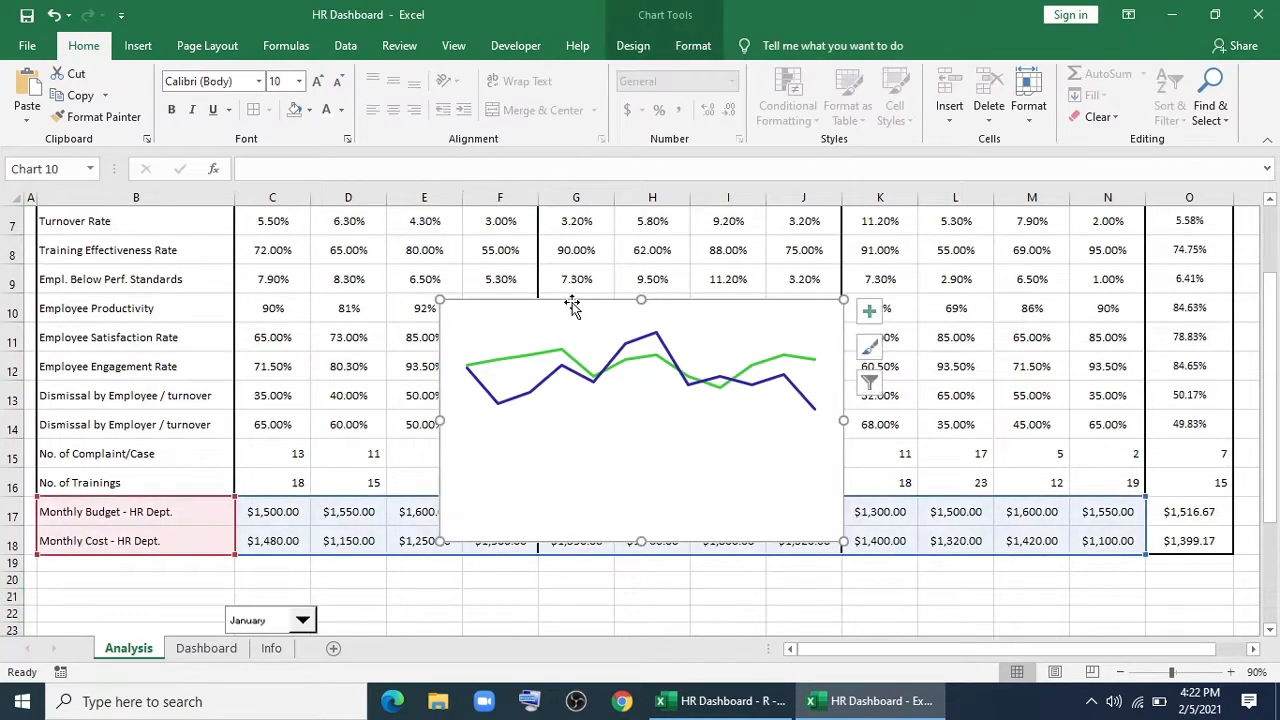
{"action": "key", "text": "Delete"}
{"action": "scroll", "coordinate": [535, 459], "scroll_direction": "down", "scroll_amount": 6}
{"action": "scroll", "coordinate": [535, 459], "scroll_direction": "down", "scroll_amount": 1}
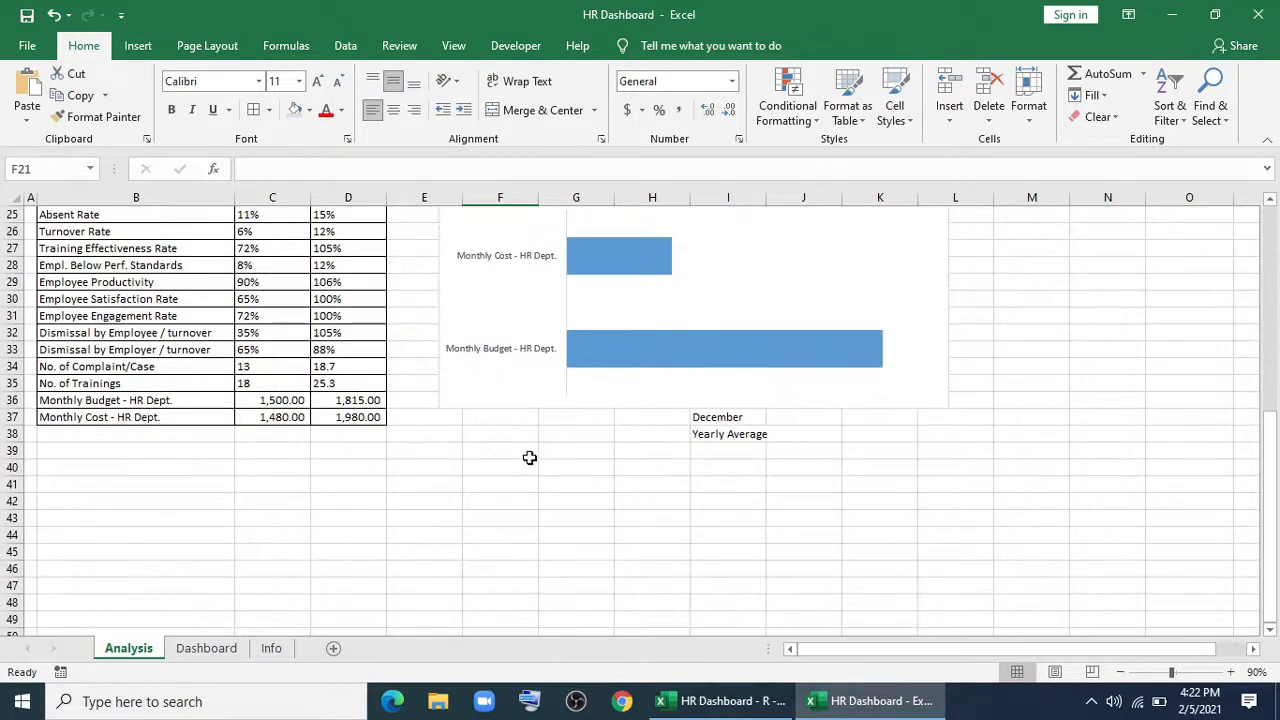
Delete the leftover monthly budget and cost bar chart from the Analysis sheet.
{"action": "left_click", "coordinate": [448, 531]}
{"action": "scroll", "coordinate": [448, 531], "scroll_direction": "up", "scroll_amount": 2}
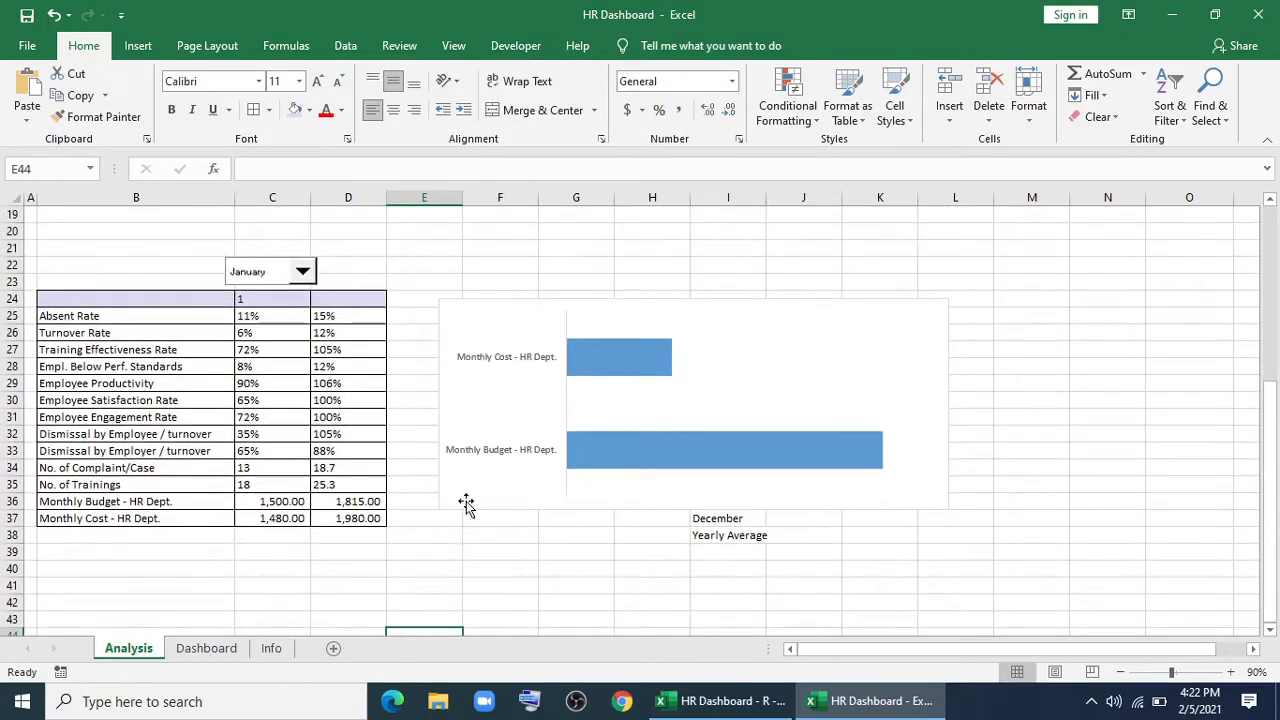
{"action": "left_click", "coordinate": [487, 307]}
{"action": "key", "text": "Delete"}
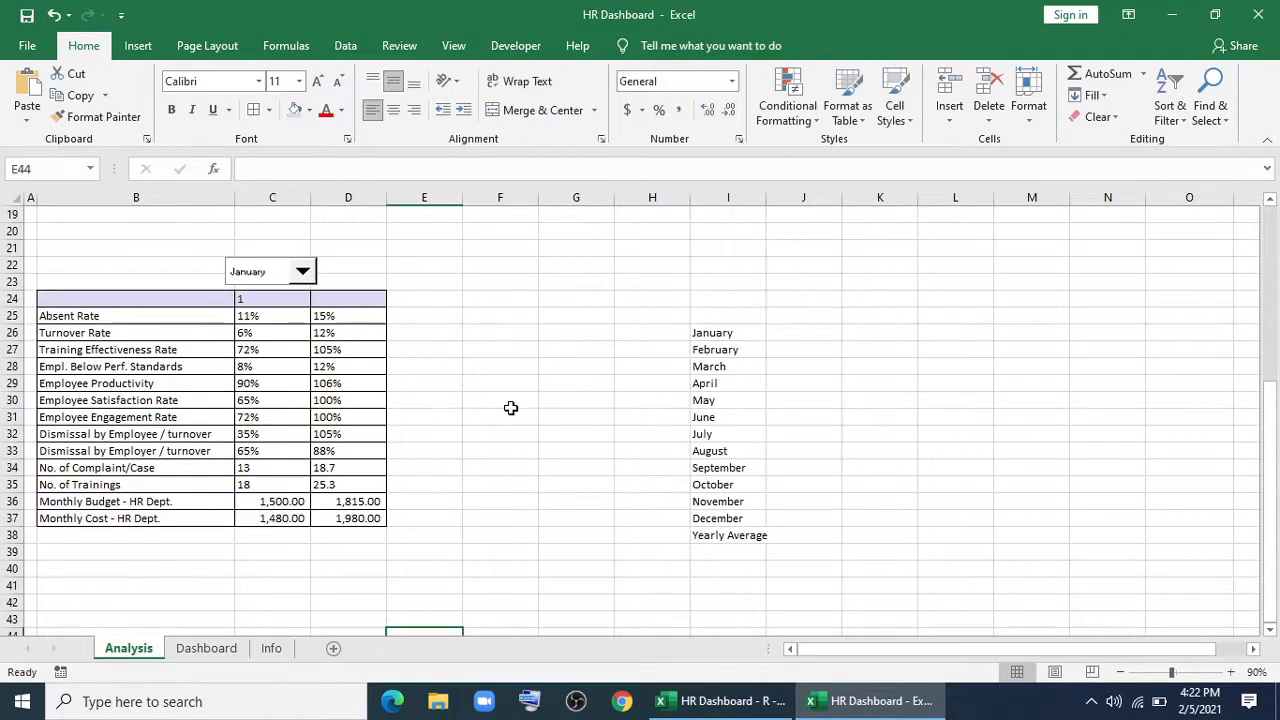
Insert a treemap chart from the two dismissal rows, B32:C33, on the Analysis sheet.
{"action": "left_click_drag", "start_coordinate": [110, 434], "coordinate": [272, 451]}
{"action": "left_click", "coordinate": [138, 46]}
{"action": "left_click", "coordinate": [527, 75]}
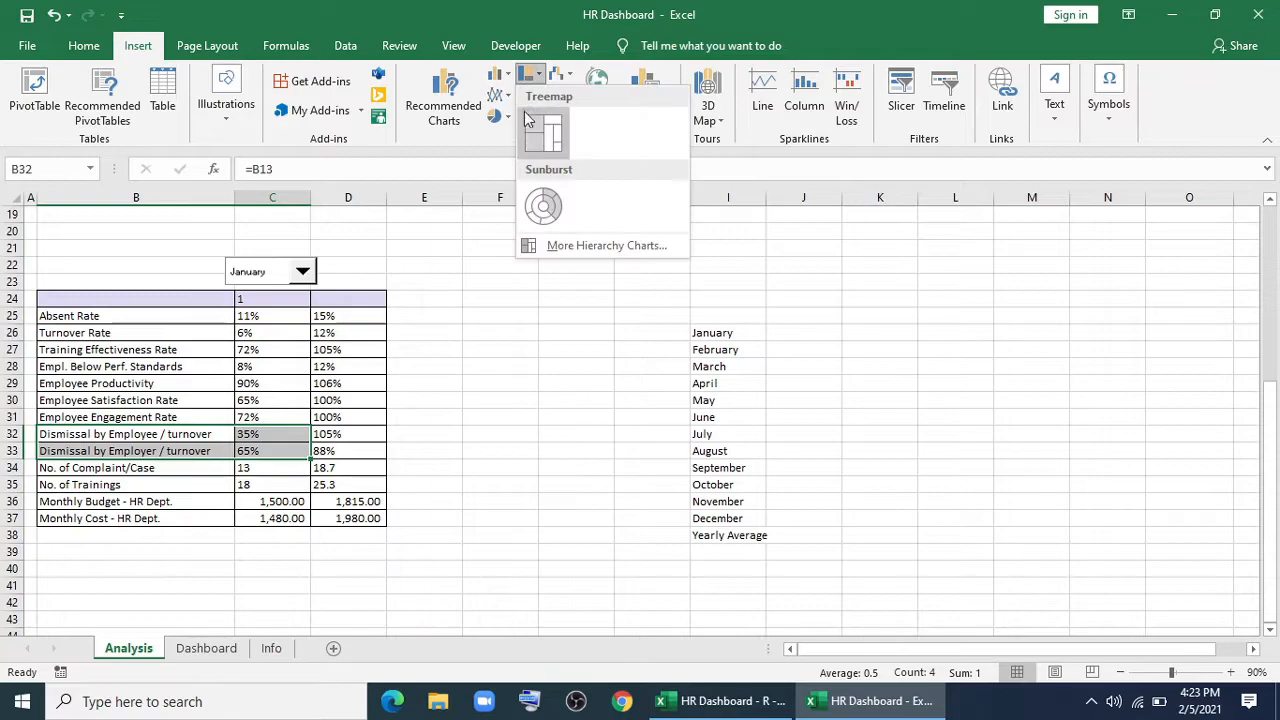
{"action": "left_click", "coordinate": [527, 133]}
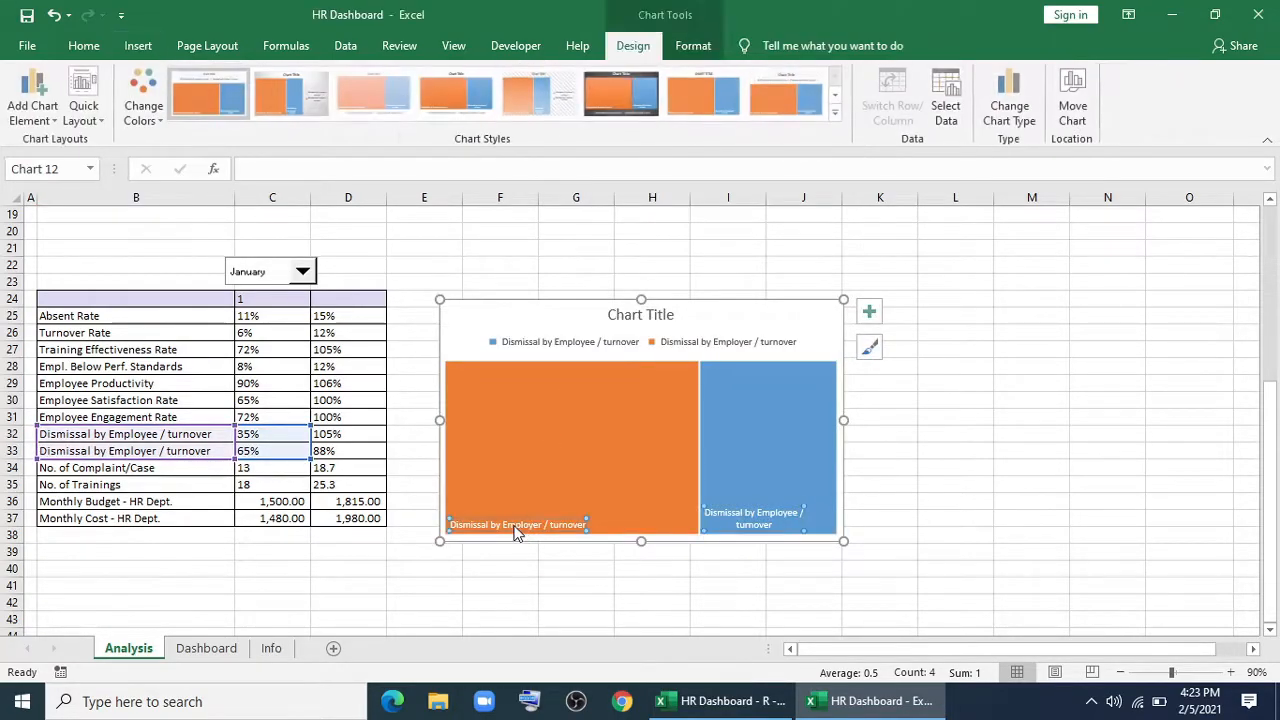
Set the font of the treemap's data labels to Arial Black.
{"action": "left_click", "coordinate": [84, 46]}
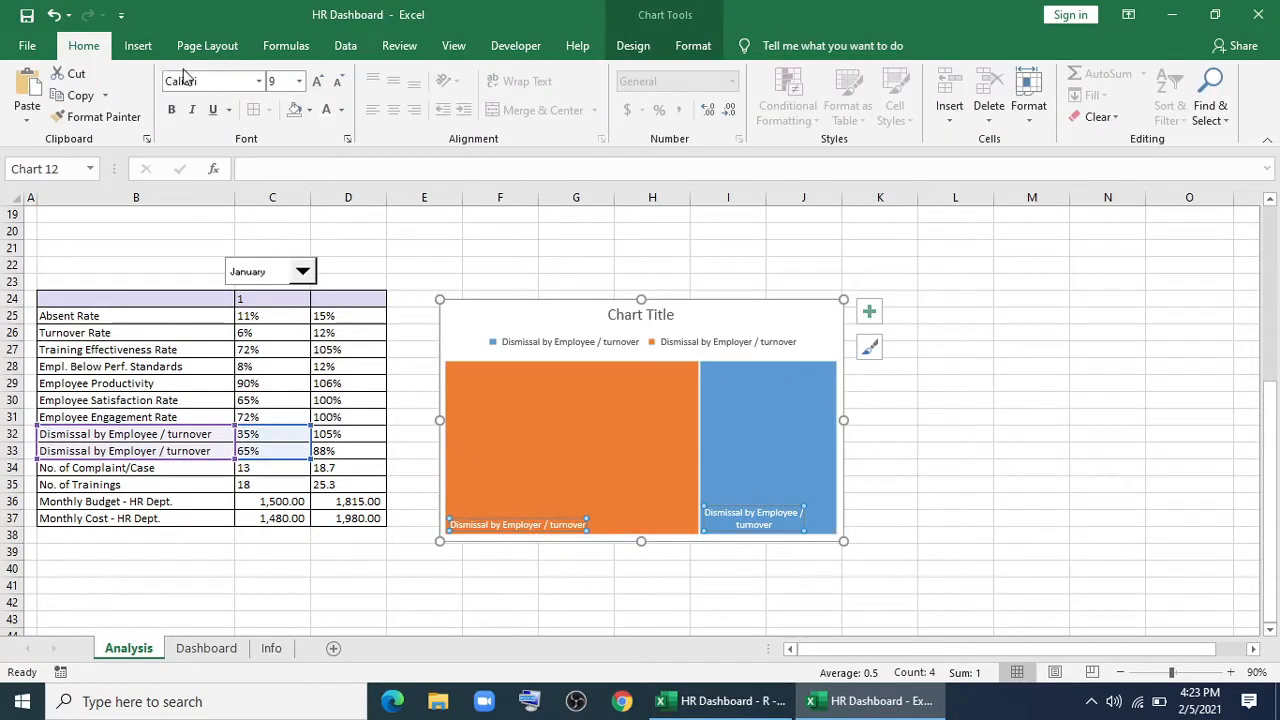
{"action": "left_click", "coordinate": [259, 81]}
{"action": "left_click_drag", "start_coordinate": [420, 177], "coordinate": [421, 130]}
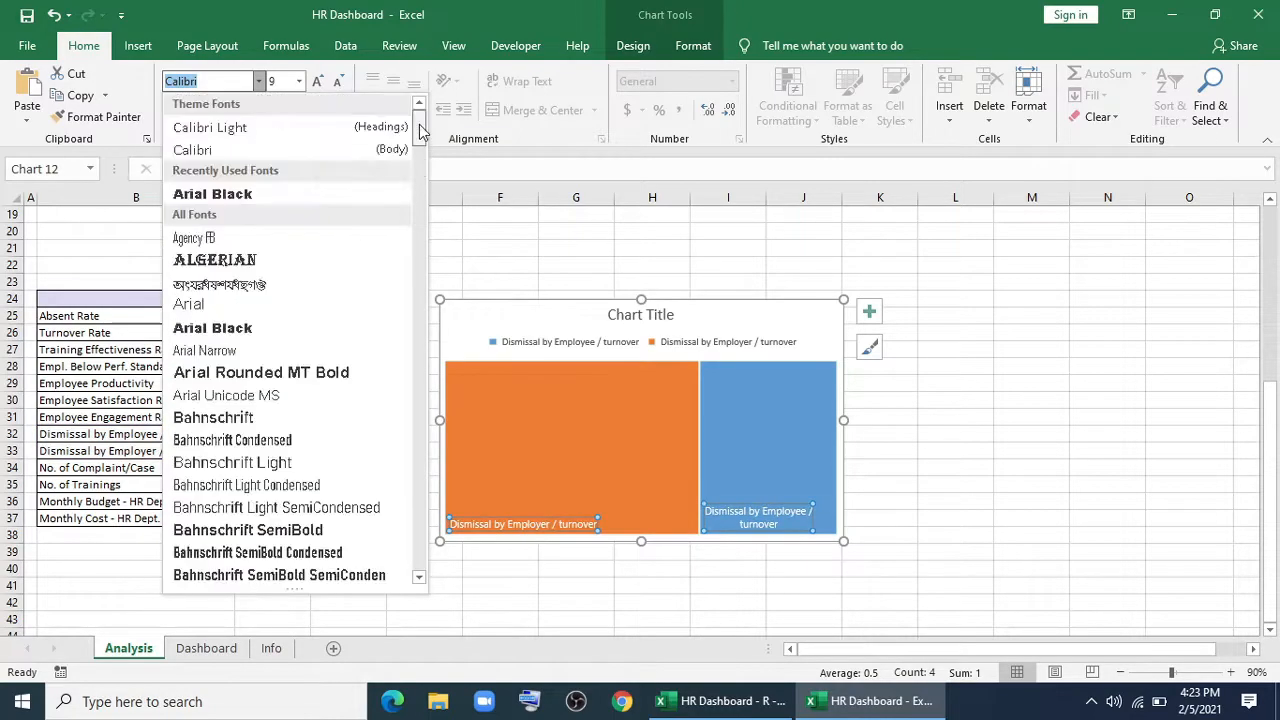
{"action": "left_click", "coordinate": [292, 202]}
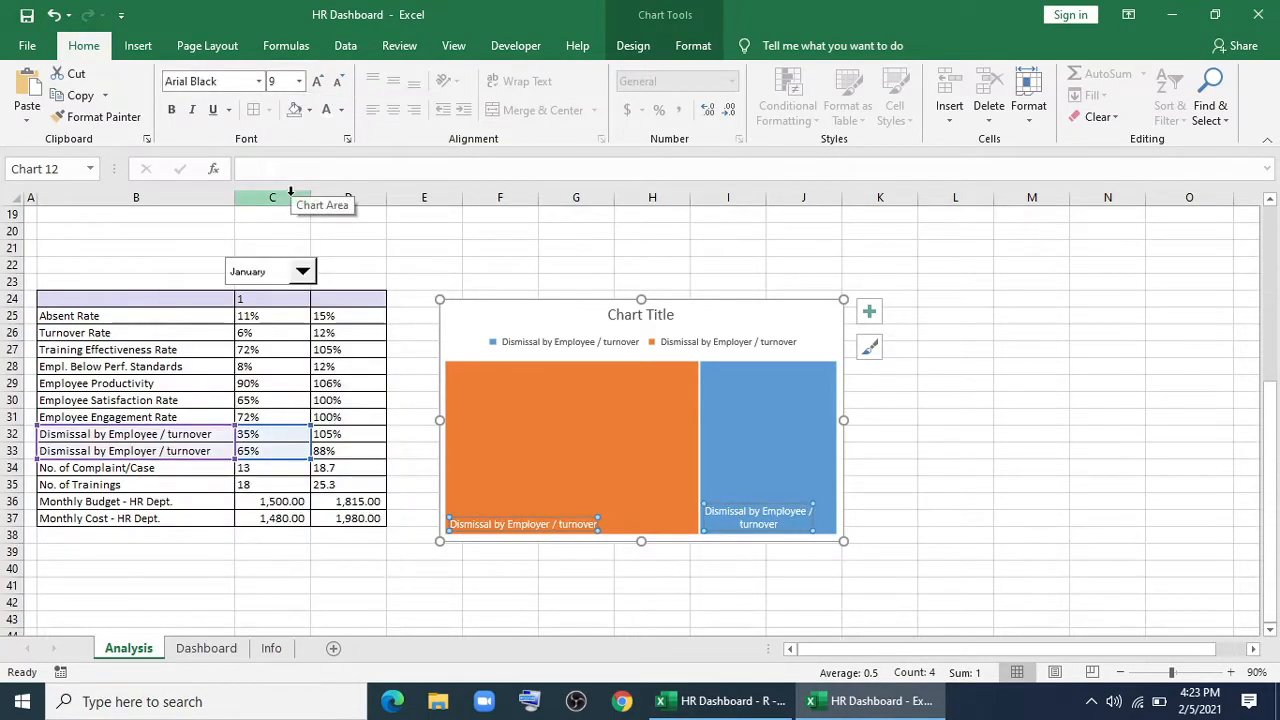
{"action": "left_click", "coordinate": [259, 81]}
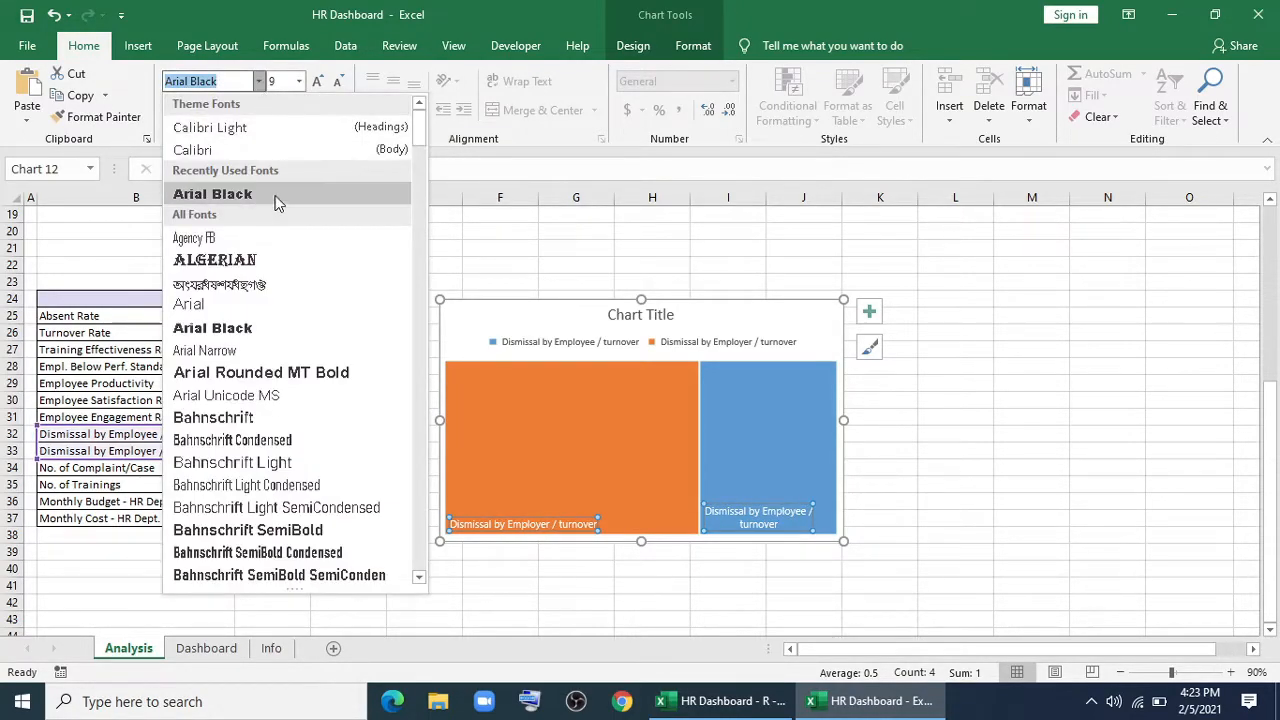
{"action": "left_click", "coordinate": [258, 192]}
Delete the legend and the chart title from the treemap.
{"action": "left_click", "coordinate": [527, 343]}
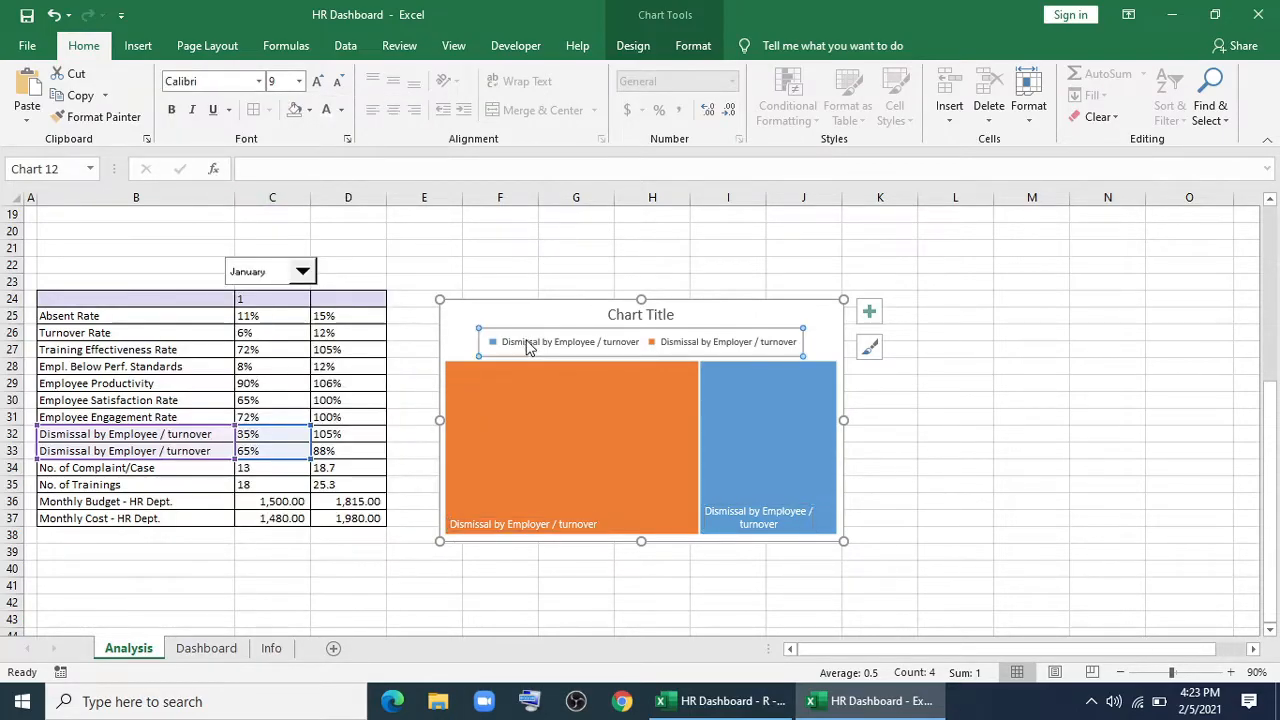
{"action": "key", "text": "Delete"}
{"action": "left_click", "coordinate": [621, 312]}
{"action": "key", "text": "Delete"}
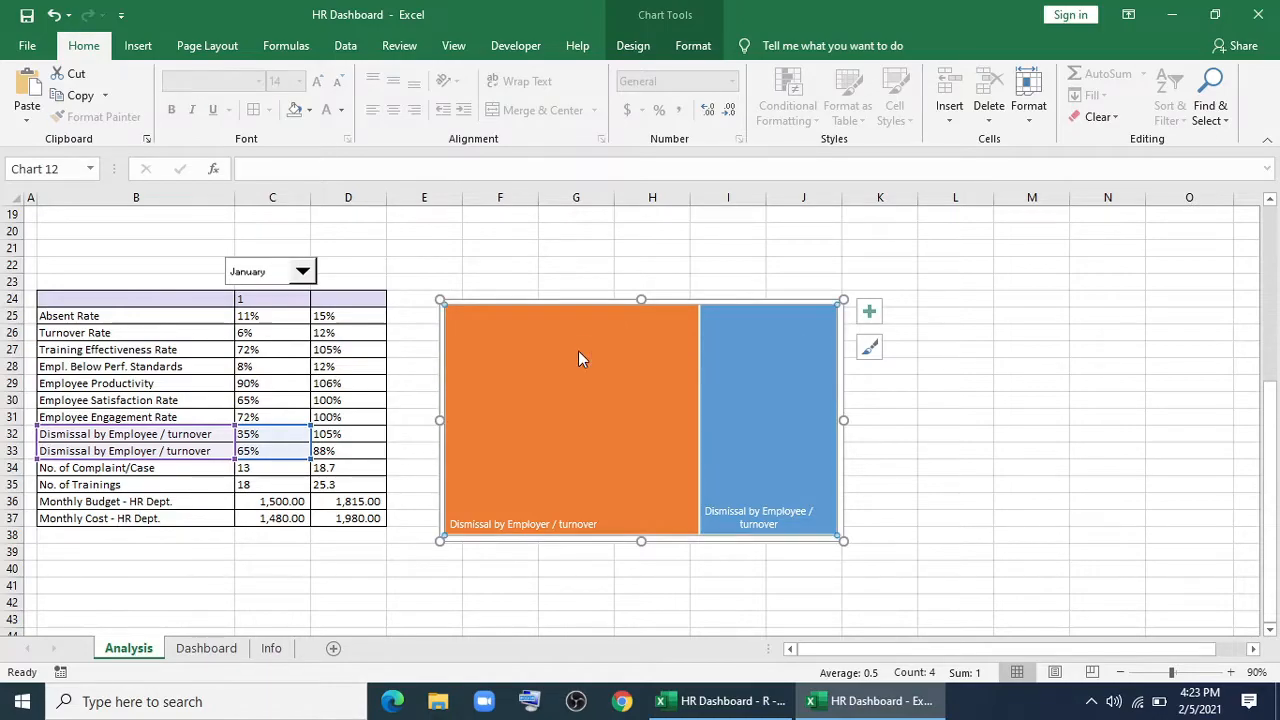
Remove the outline and the background fill from the treemap's chart area.
{"action": "left_click", "coordinate": [676, 301]}
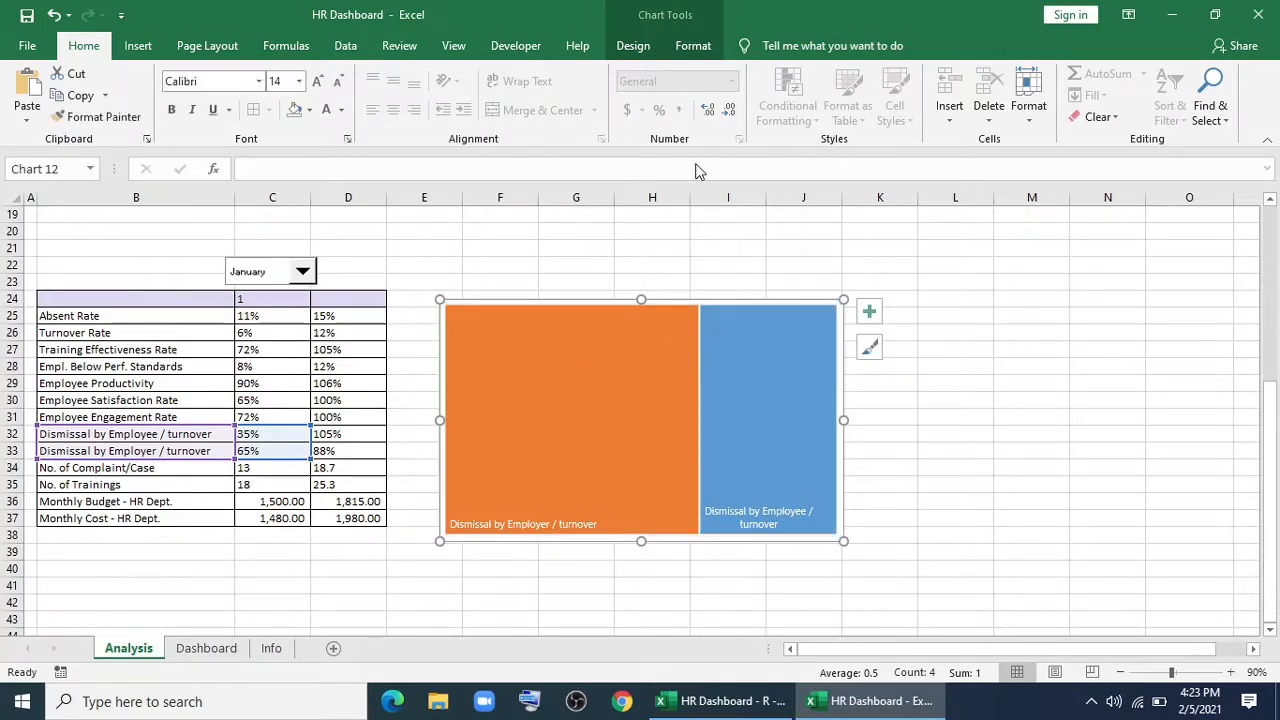
{"action": "left_click", "coordinate": [704, 47]}
{"action": "left_click", "coordinate": [551, 94]}
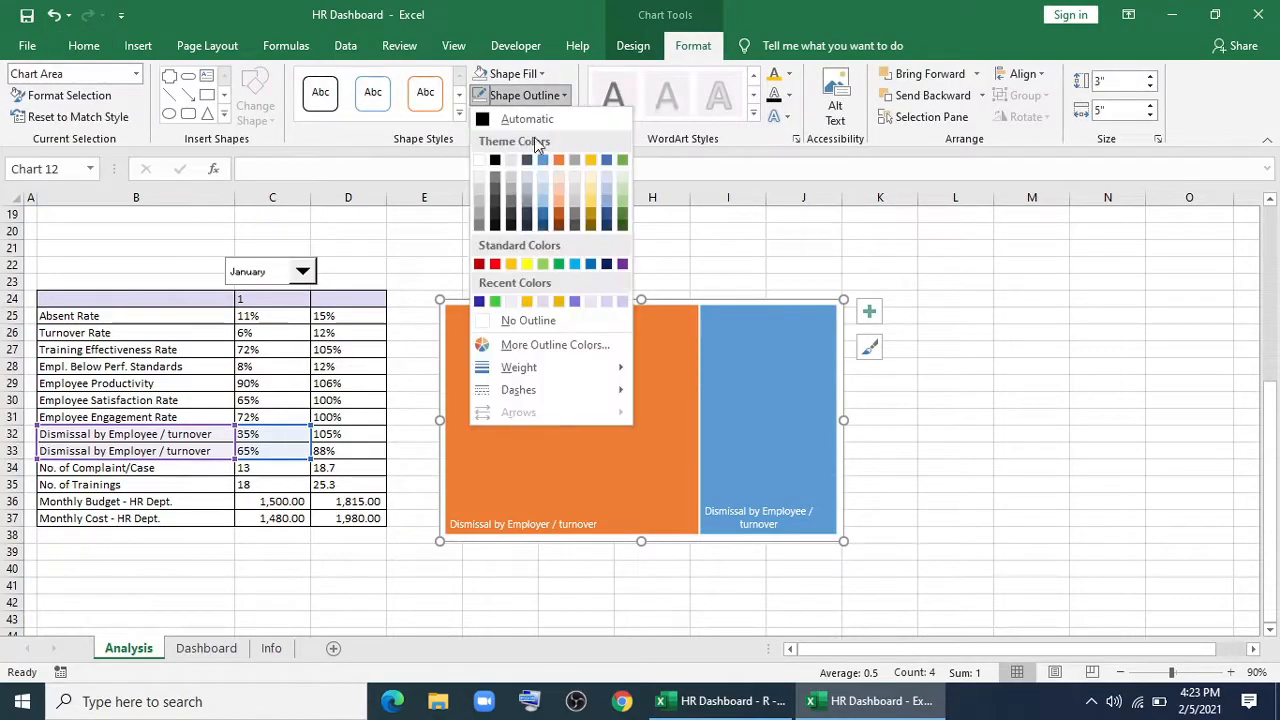
{"action": "left_click", "coordinate": [517, 330]}
{"action": "left_click", "coordinate": [511, 73]}
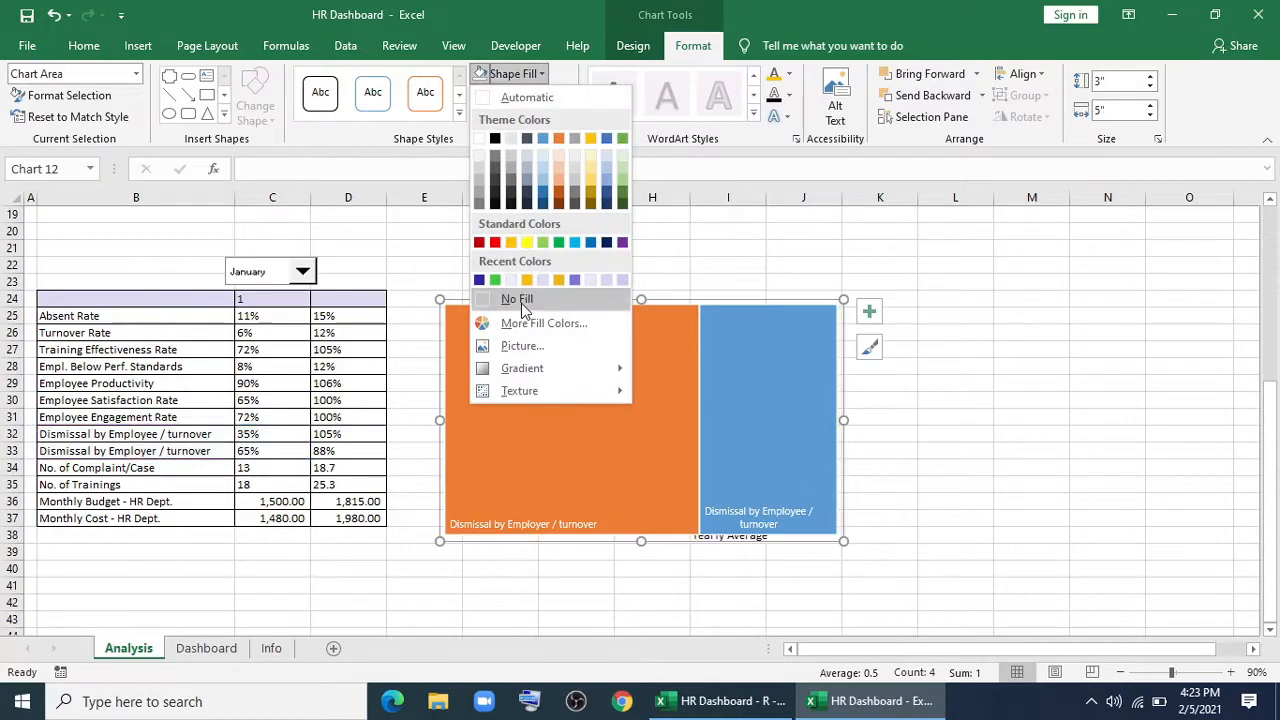
{"action": "left_click", "coordinate": [523, 301]}
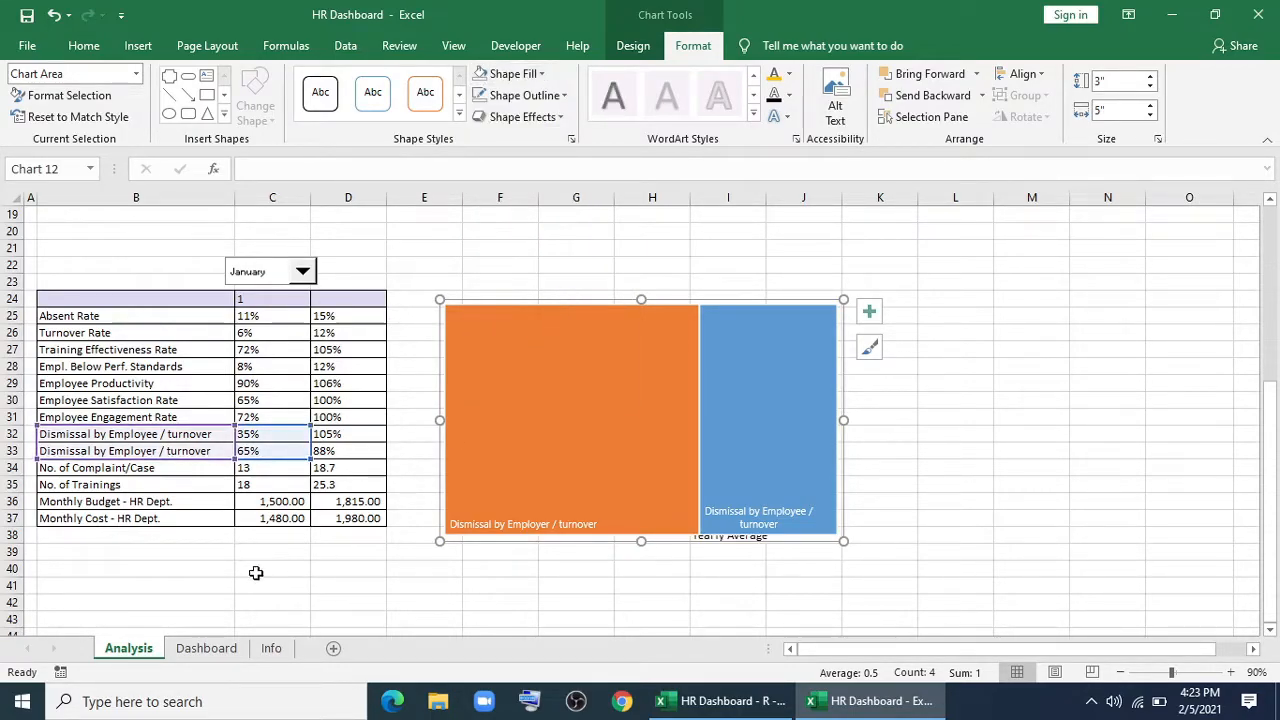
Paste the treemap onto the Dashboard sheet and move it over the two empty cards.
{"action": "left_click", "coordinate": [207, 648]}
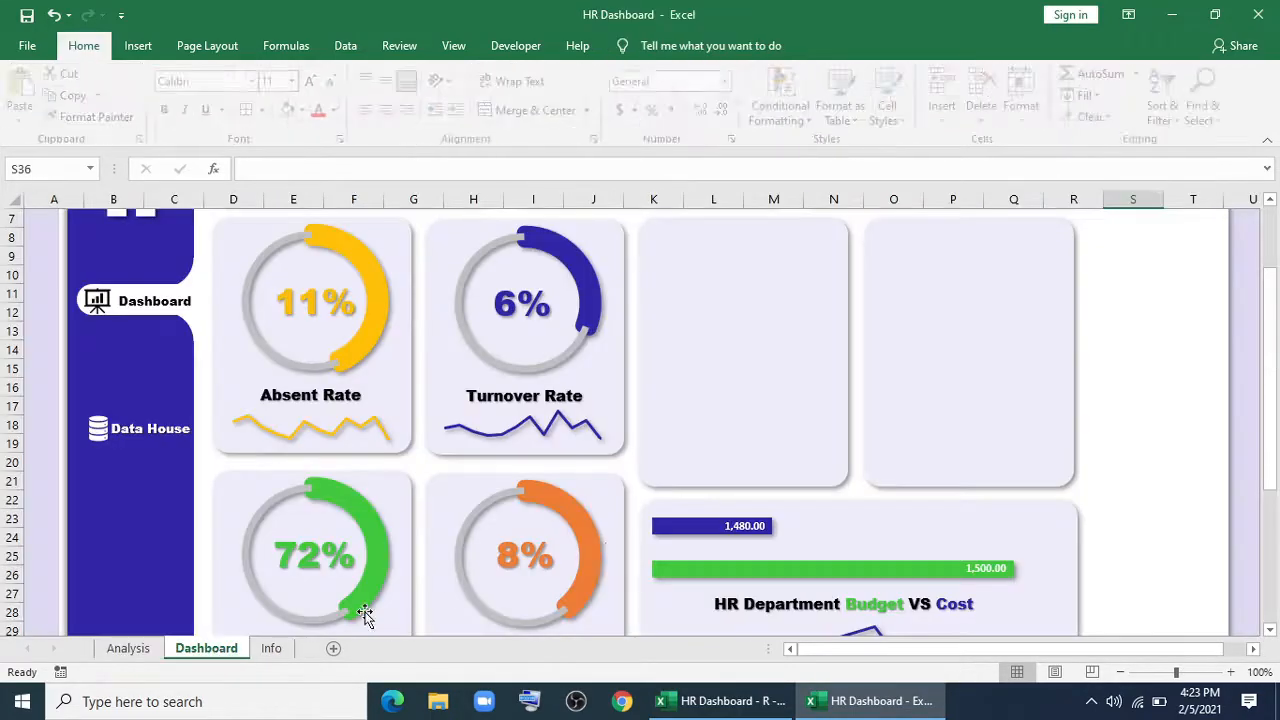
{"action": "left_click", "coordinate": [1118, 418]}
{"action": "key", "text": "ctrl+v"}
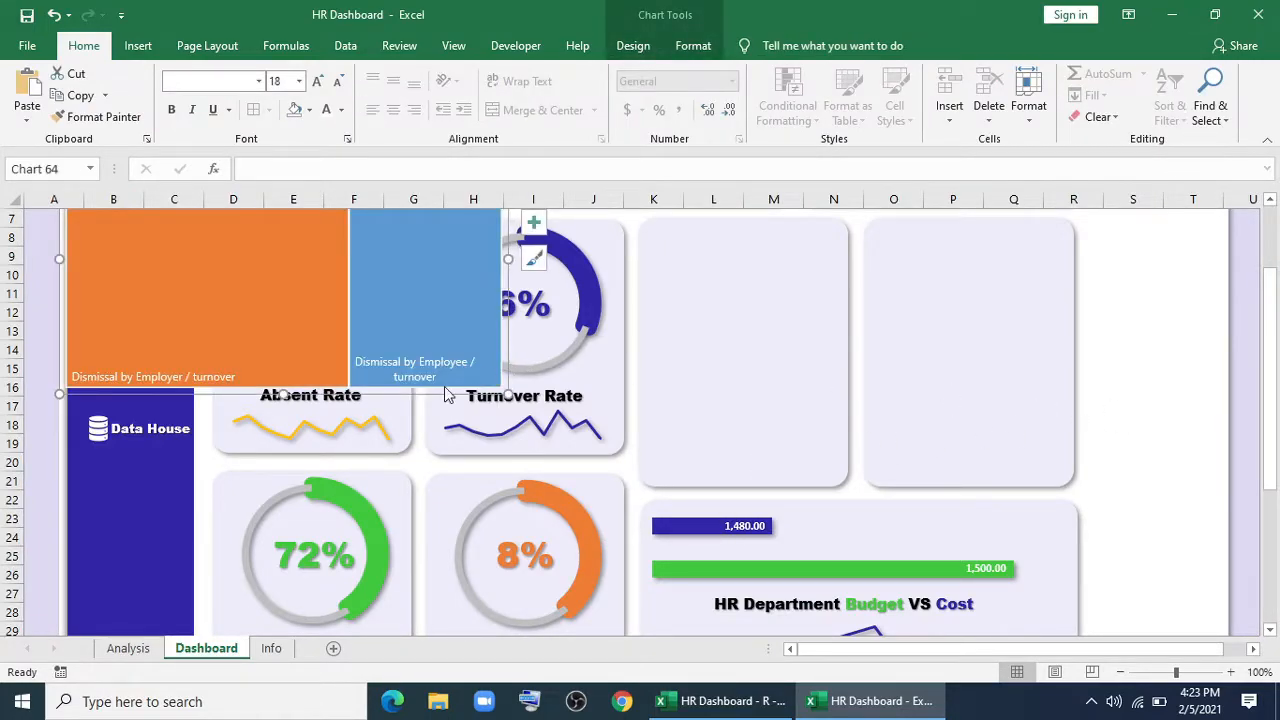
{"action": "left_click_drag", "start_coordinate": [431, 394], "coordinate": [977, 523]}
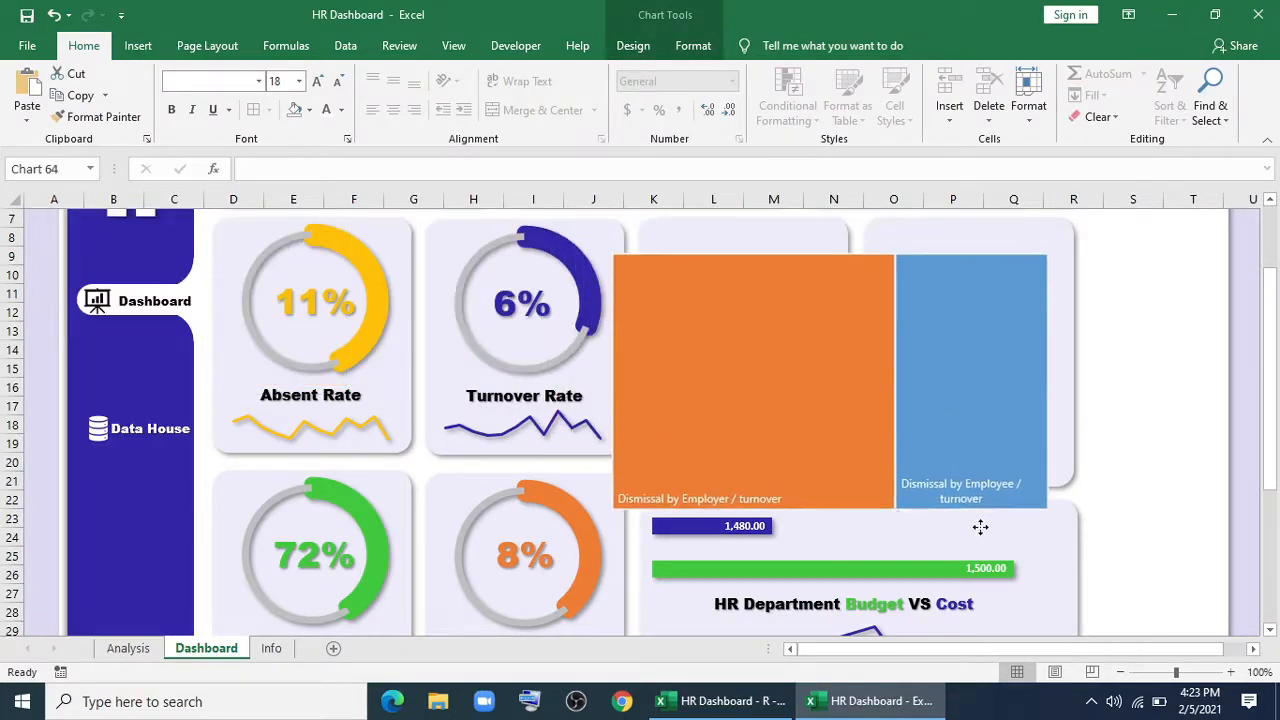
Fill the treemap's Dismissal by Employer branch with dark blue and its Dismissal by Employee branch with green from the recent colors.
{"action": "left_click", "coordinate": [772, 387]}
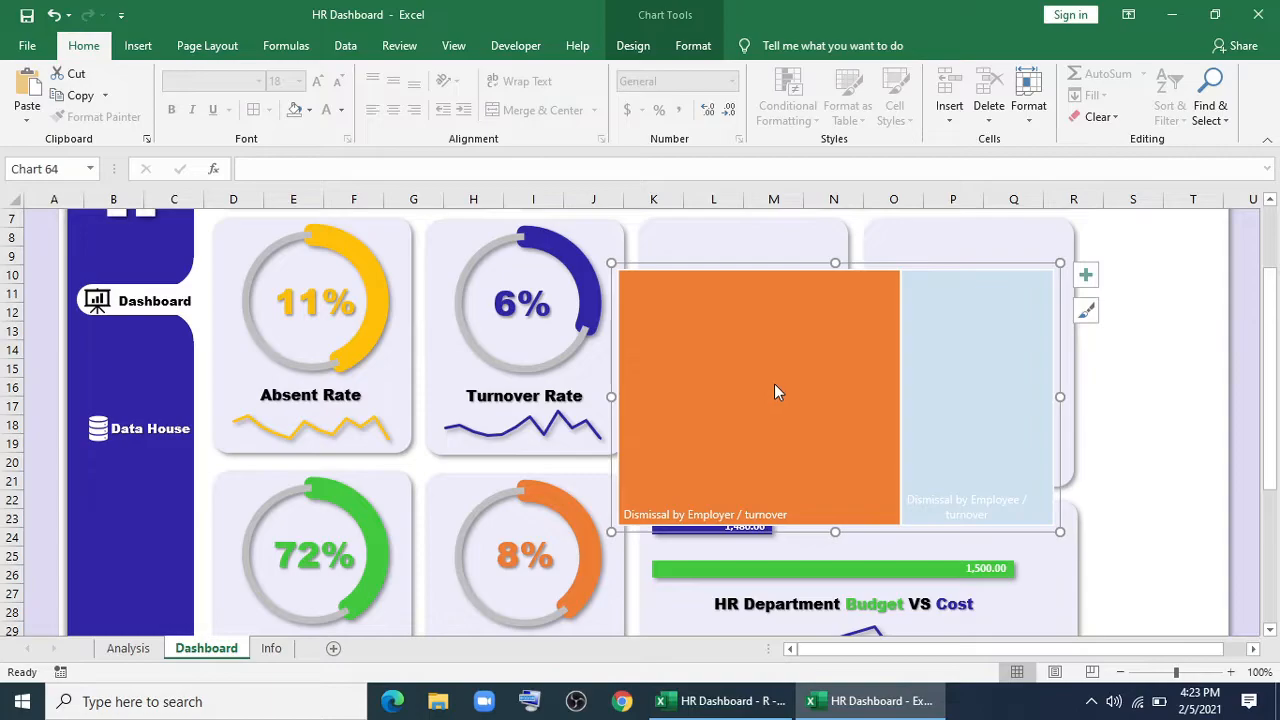
{"action": "left_click", "coordinate": [696, 46]}
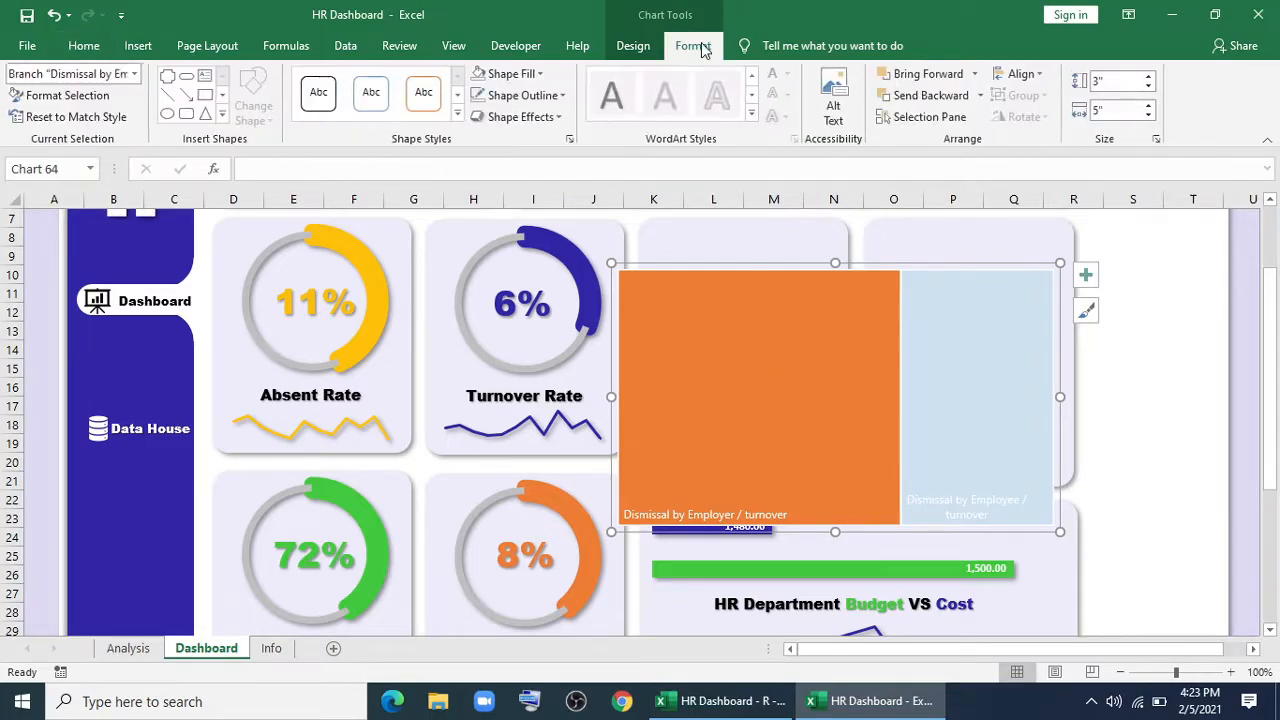
{"action": "left_click", "coordinate": [541, 76]}
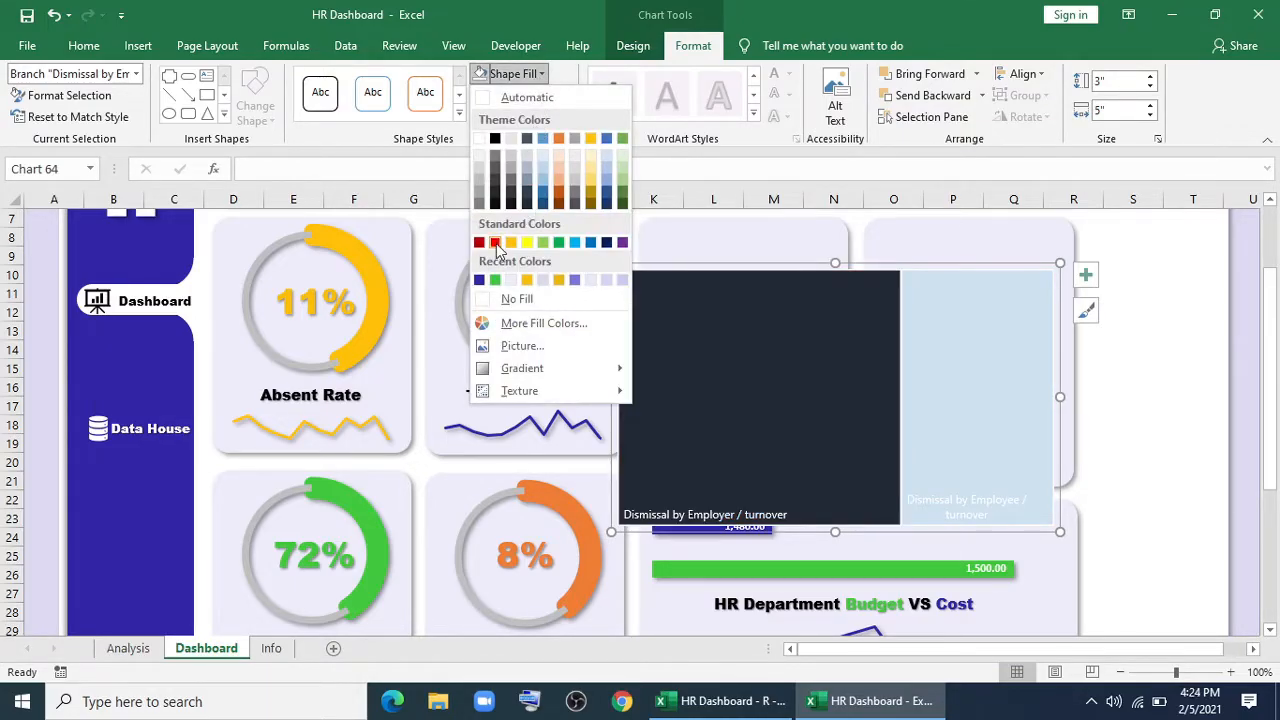
{"action": "left_click", "coordinate": [479, 282]}
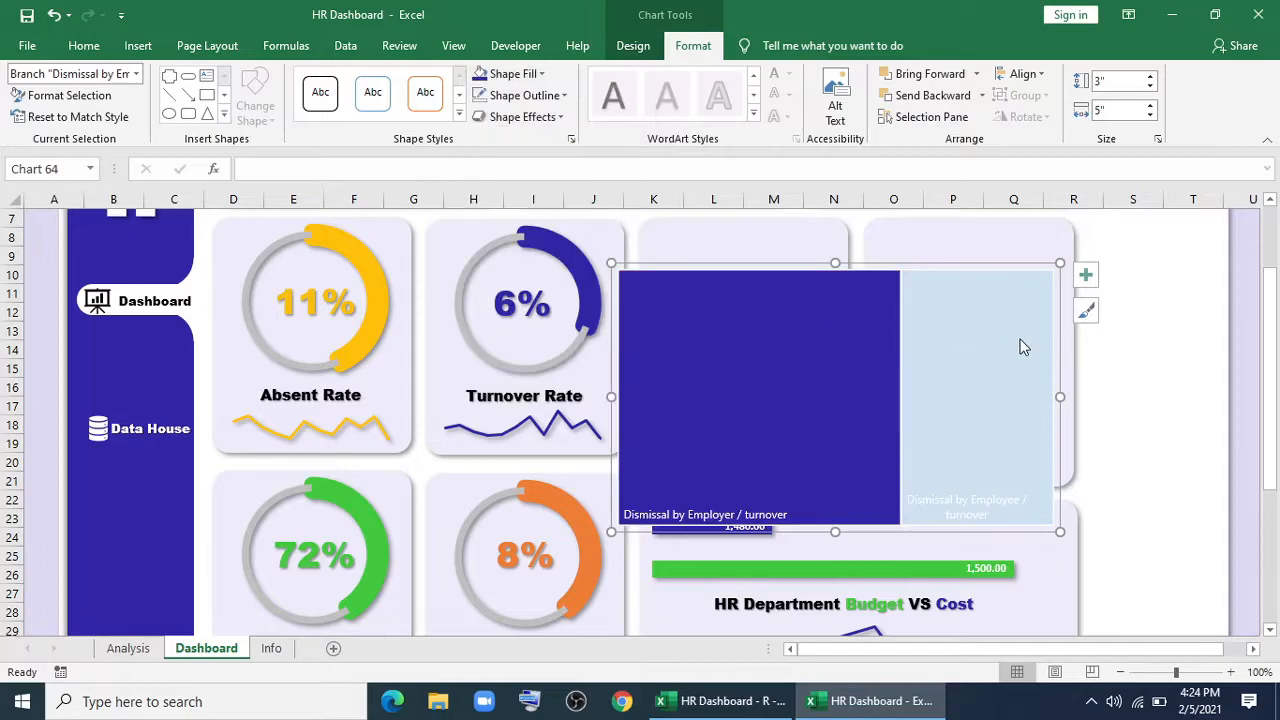
{"action": "left_click", "coordinate": [515, 74]}
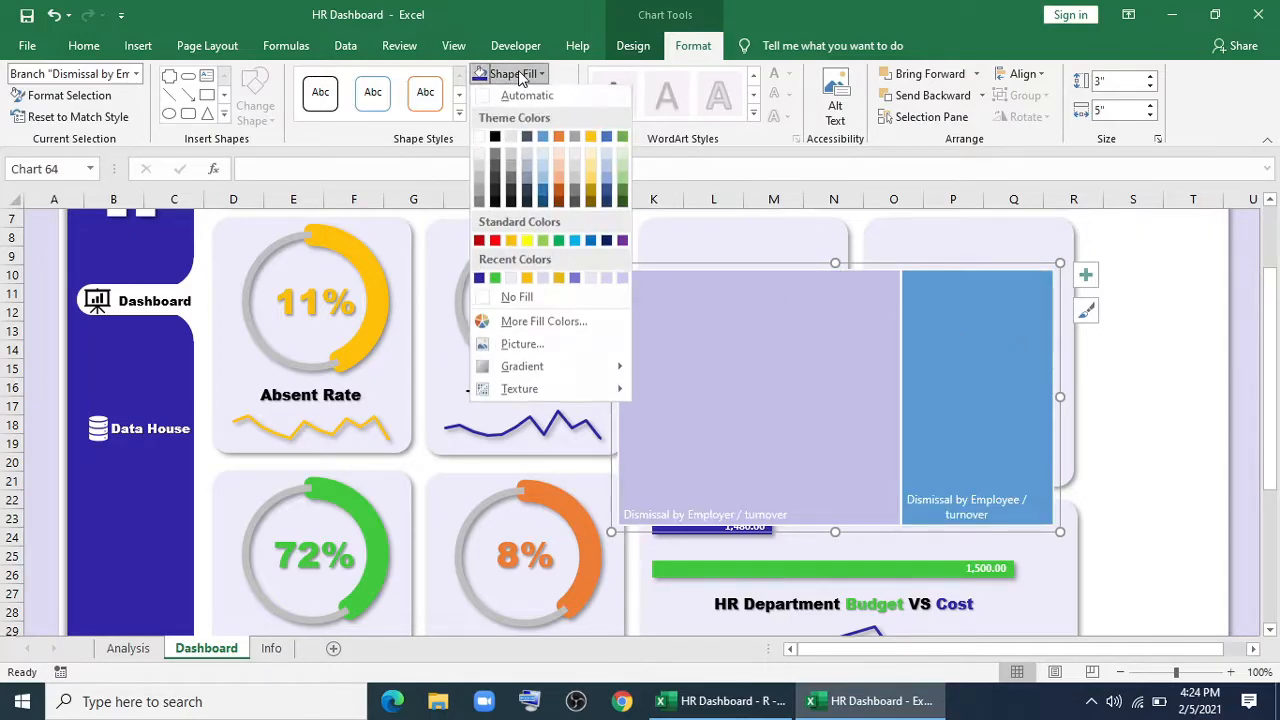
{"action": "left_click", "coordinate": [495, 283]}
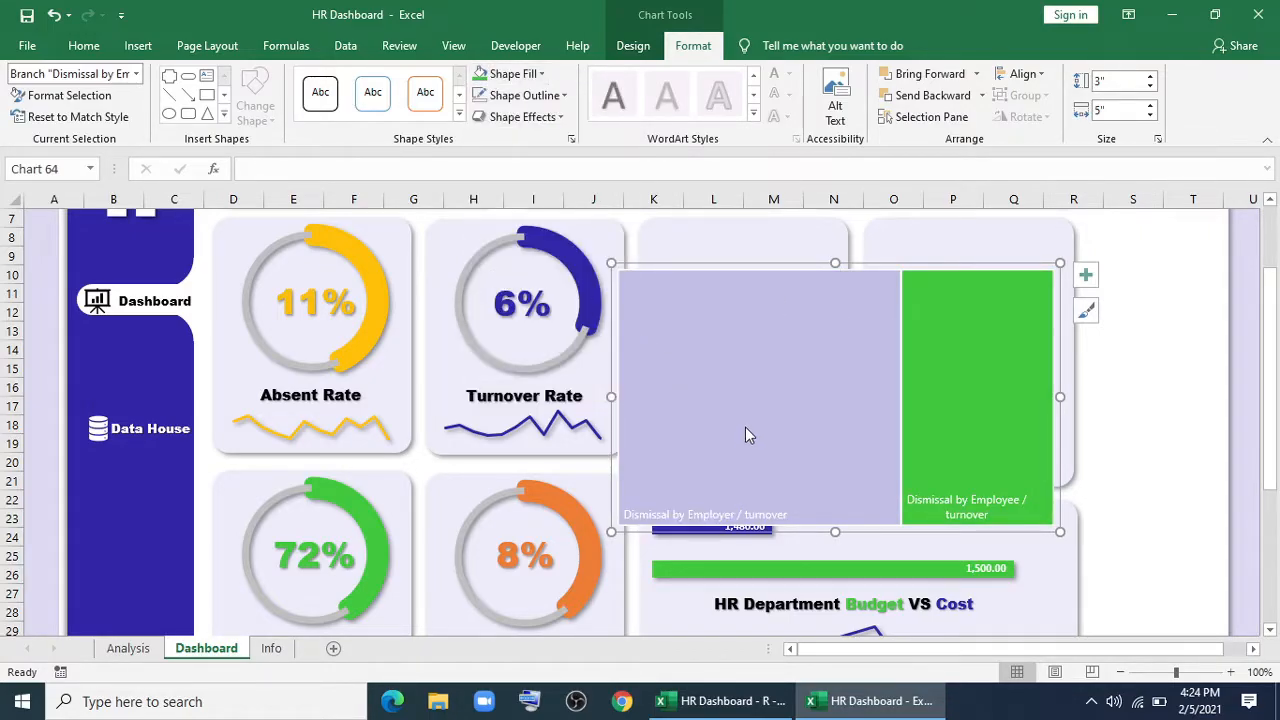
Make the treemap's data labels bold and increase their font size by two increments.
{"action": "left_click", "coordinate": [720, 520]}
{"action": "left_click", "coordinate": [84, 45]}
{"action": "left_click", "coordinate": [171, 109]}
{"action": "left_click", "coordinate": [317, 82]}
{"action": "left_click", "coordinate": [317, 82]}
Reshape the treemap into a tall, narrow column and place it in the dashboard's free strip around columns S and T, starting at row 7.
{"action": "left_click", "coordinate": [693, 45]}
{"action": "left_click_drag", "start_coordinate": [612, 263], "coordinate": [845, 271]}
{"action": "left_click_drag", "start_coordinate": [976, 271], "coordinate": [1171, 251]}
{"action": "key", "text": "ctrl+z"}
{"action": "left_click_drag", "start_coordinate": [1017, 271], "coordinate": [1186, 301]}
{"action": "left_click_drag", "start_coordinate": [1015, 431], "coordinate": [1085, 432]}
{"action": "scroll", "coordinate": [1116, 490], "scroll_direction": "down", "scroll_amount": 4}
{"action": "left_click_drag", "start_coordinate": [1157, 337], "coordinate": [1155, 580]}
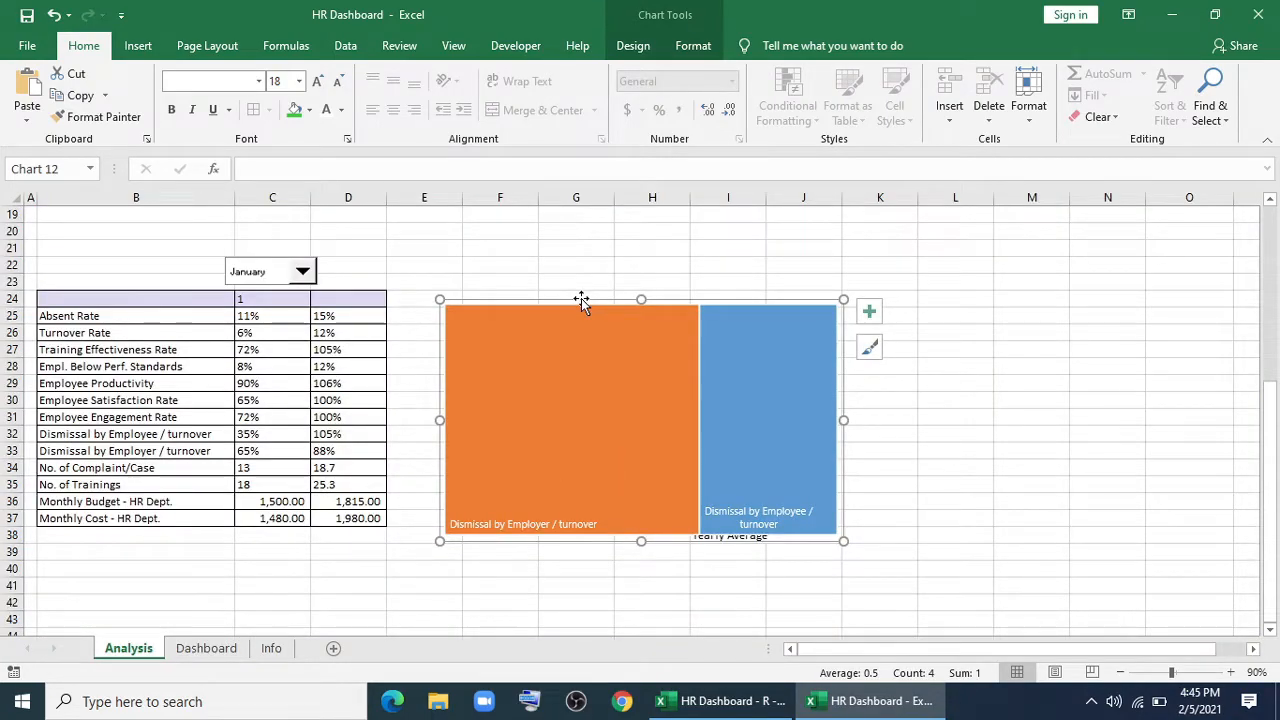
Delete the leftover dismissal treemap from the Analysis sheet.
{"action": "key", "text": "Delete"}
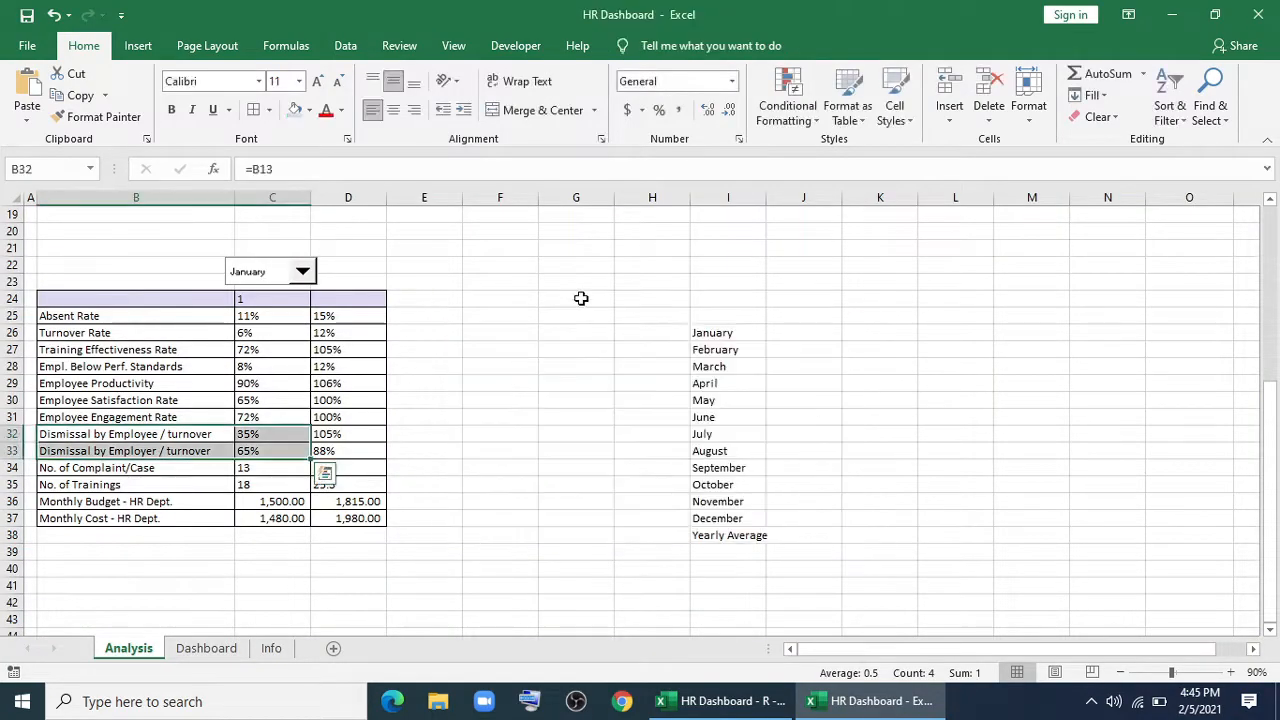
{"action": "left_click", "coordinate": [495, 518]}
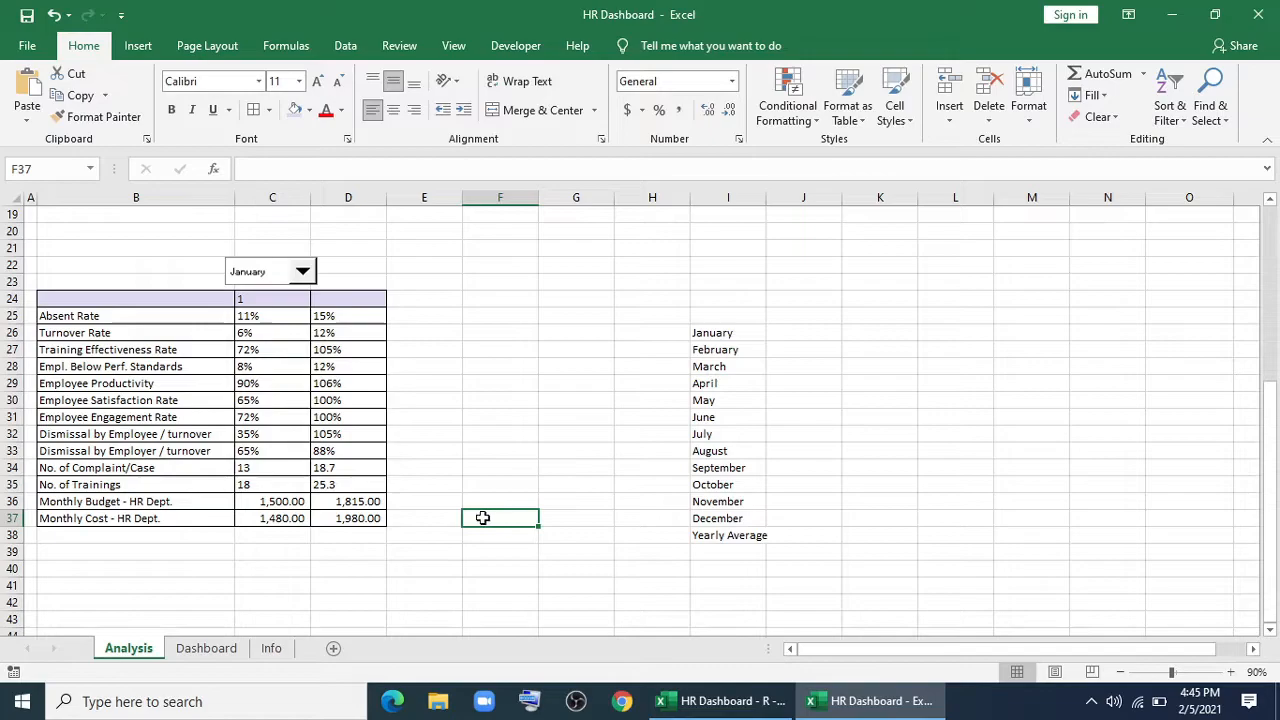
Insert a radar chart with markers from the Employee Satisfaction Rate row, B30:D30.
{"action": "left_click_drag", "start_coordinate": [70, 400], "coordinate": [318, 400]}
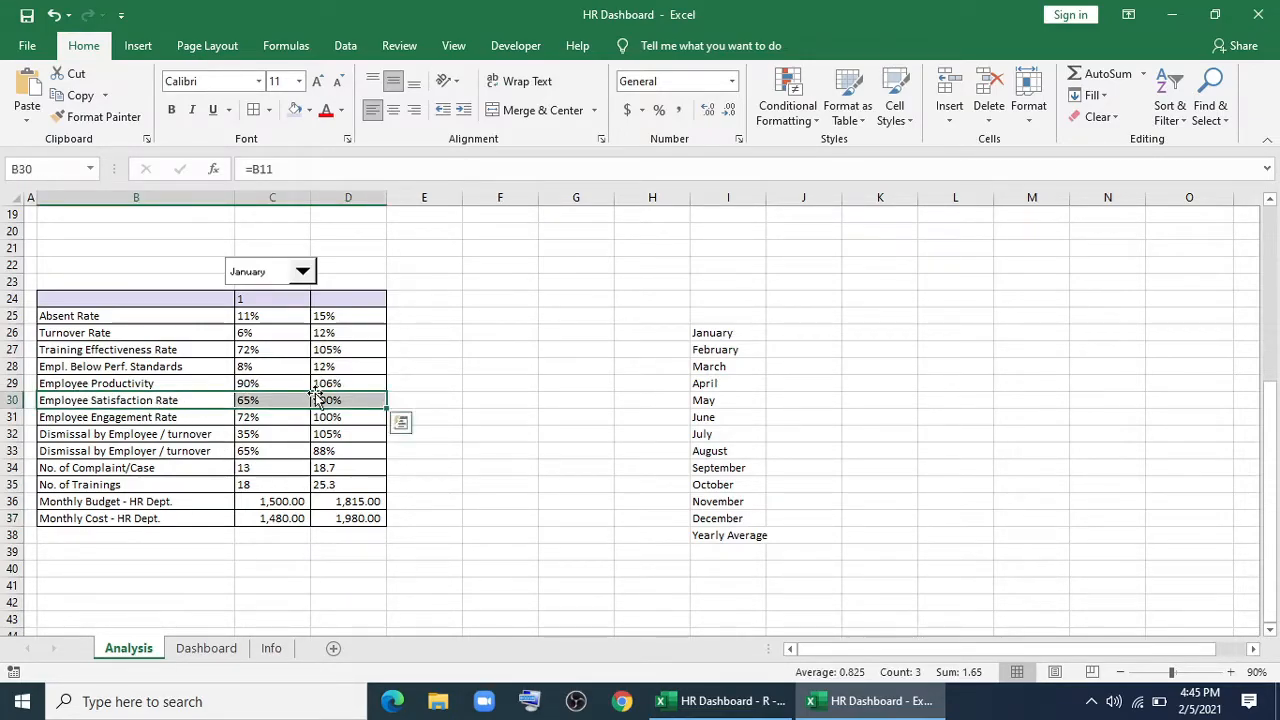
{"action": "left_click", "coordinate": [137, 46]}
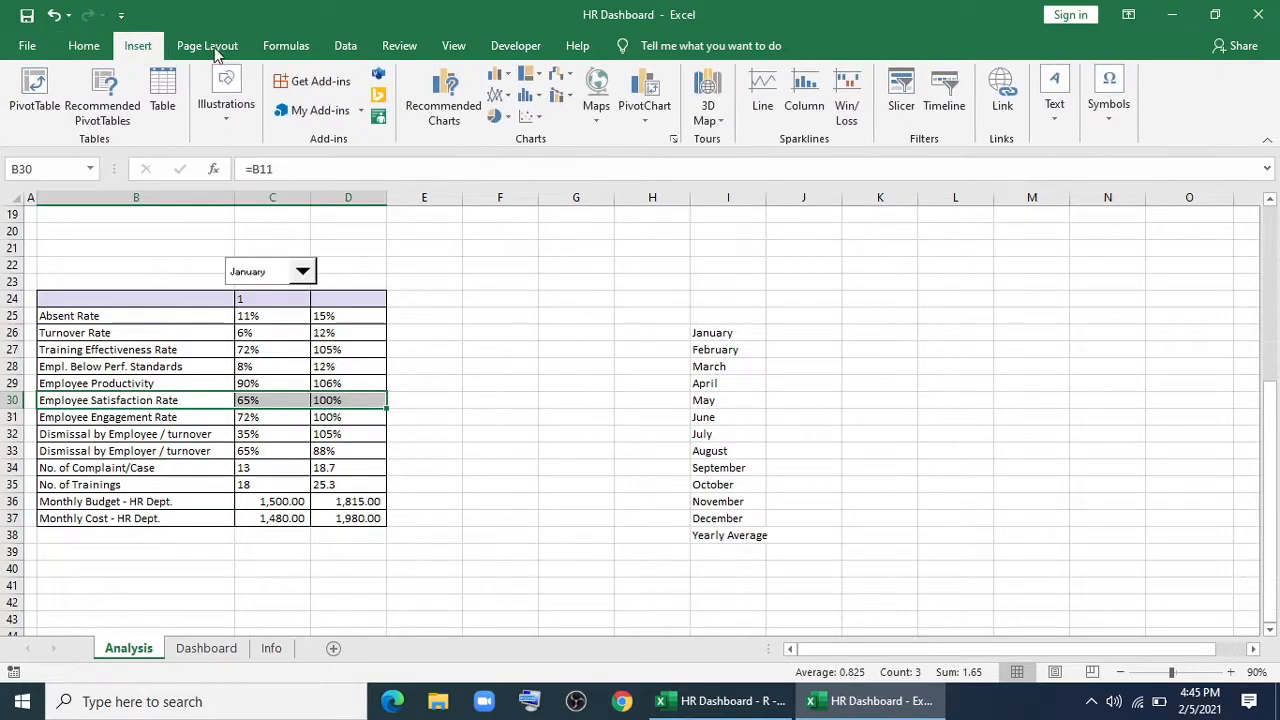
{"action": "left_click", "coordinate": [556, 76]}
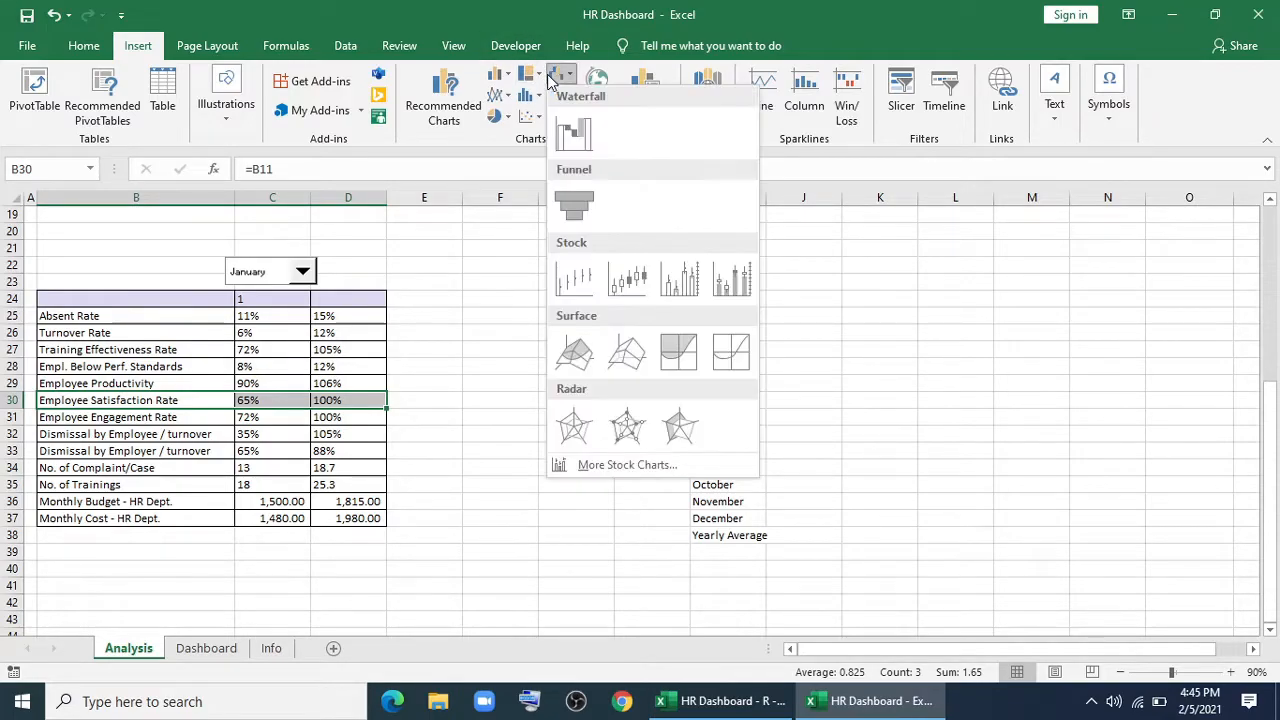
{"action": "left_click", "coordinate": [630, 425]}
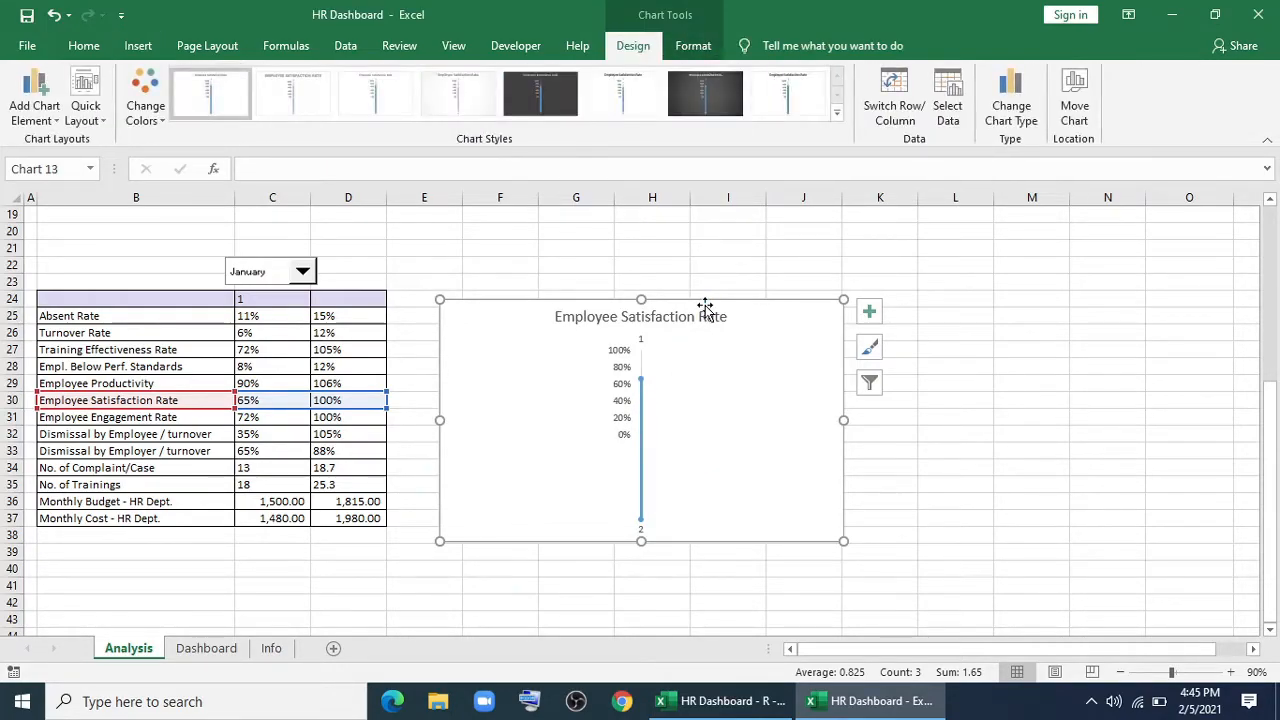
Paste the Employee Satisfaction Rate radar chart onto the first empty card of the Dashboard sheet.
{"action": "left_click", "coordinate": [207, 649]}
{"action": "left_click", "coordinate": [768, 491]}
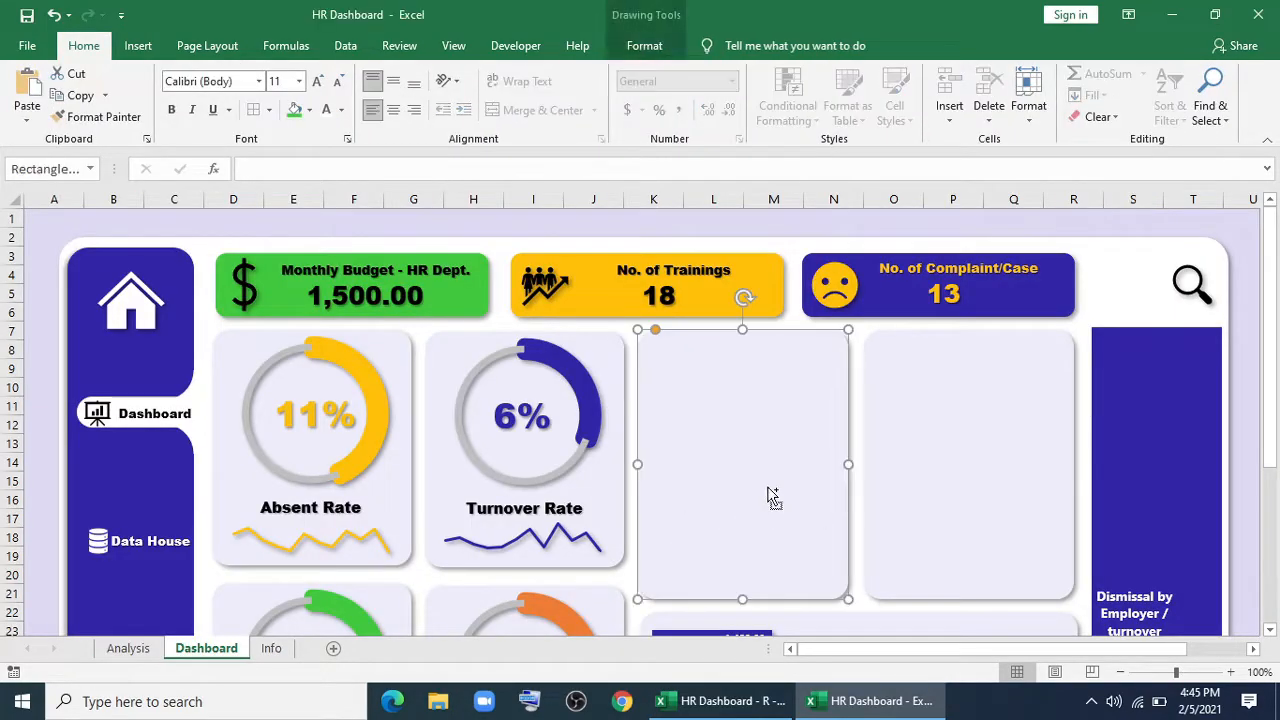
{"action": "key", "text": "ctrl+v"}
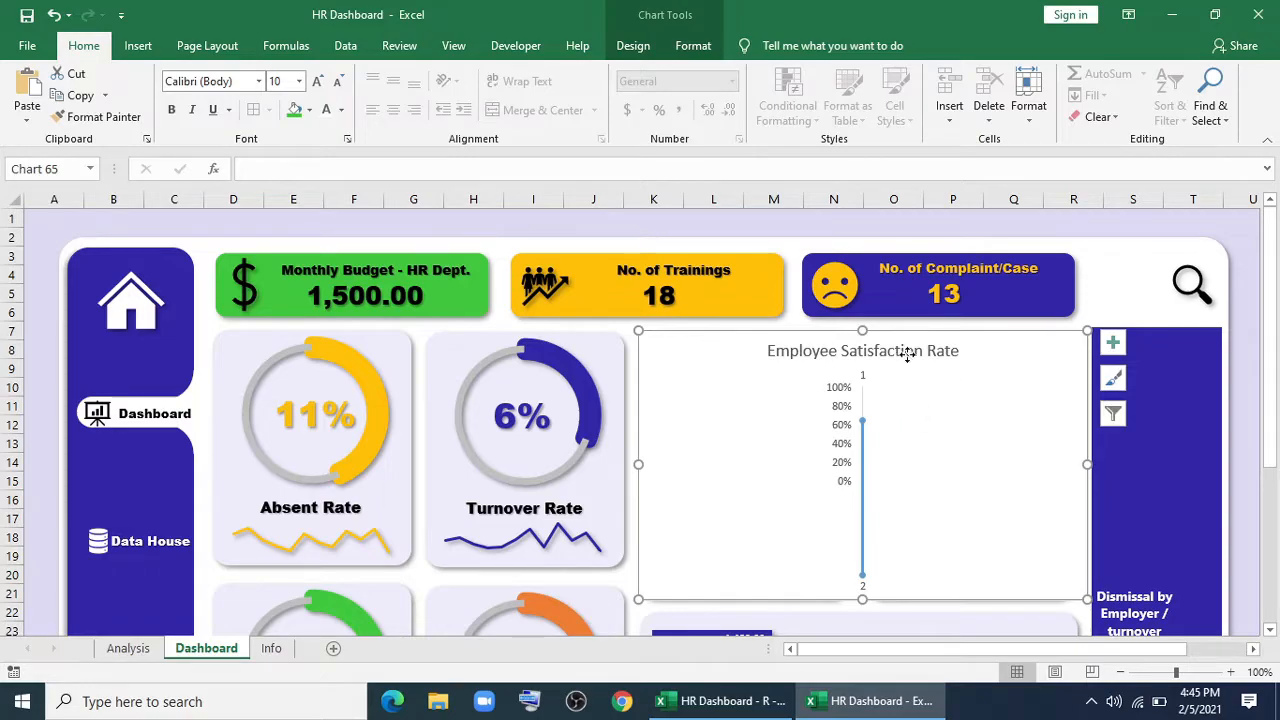
Delete the pasted radar chart's title, value axis labels and category labels.
{"action": "left_click", "coordinate": [908, 354]}
{"action": "key", "text": "Delete"}
{"action": "left_click", "coordinate": [843, 378]}
{"action": "key", "text": "Delete"}
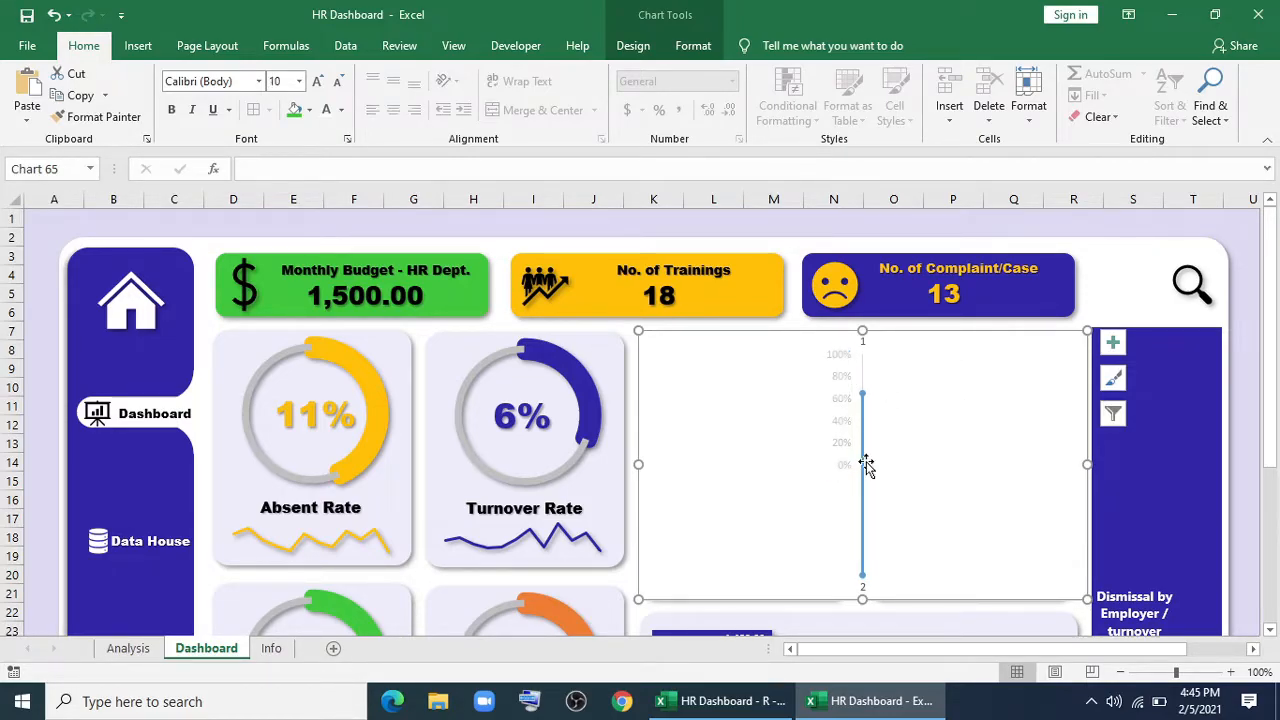
{"action": "left_click", "coordinate": [864, 342]}
{"action": "key", "text": "Delete"}
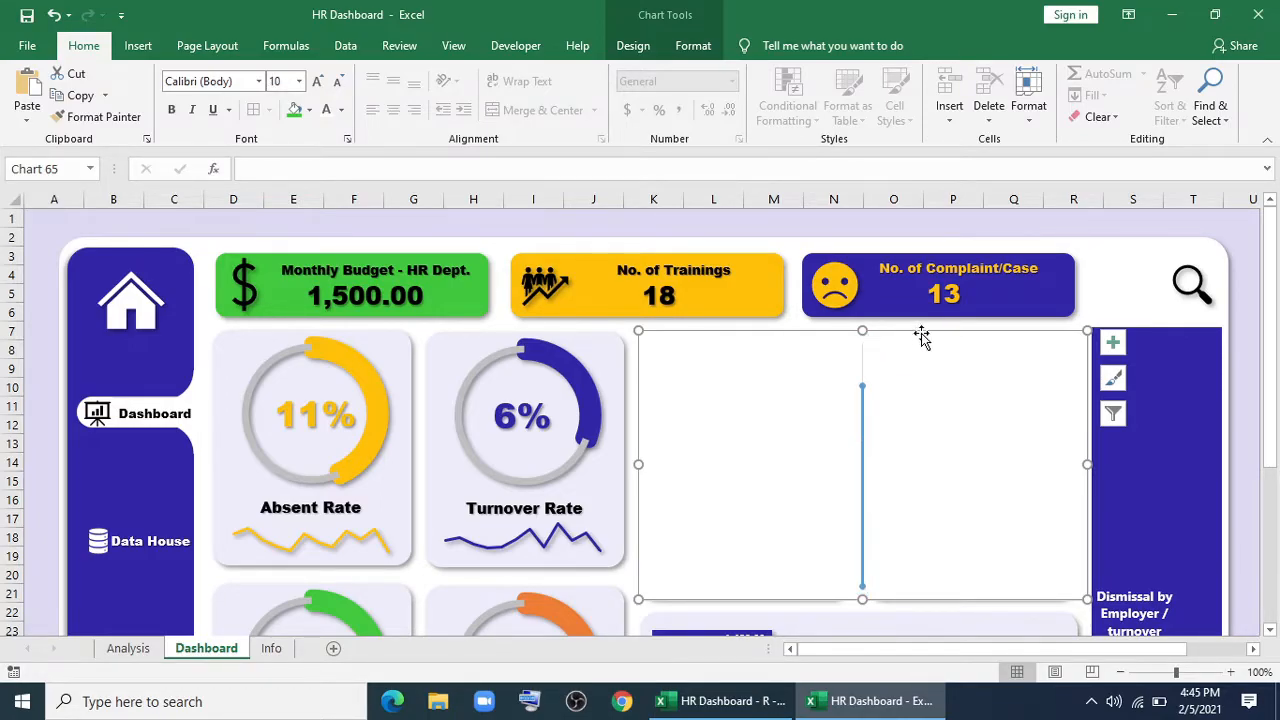
Remove the fill and outline from the Employee Satisfaction Rate radar chart on the dashboard.
{"action": "left_click", "coordinate": [686, 43]}
{"action": "left_click", "coordinate": [512, 74]}
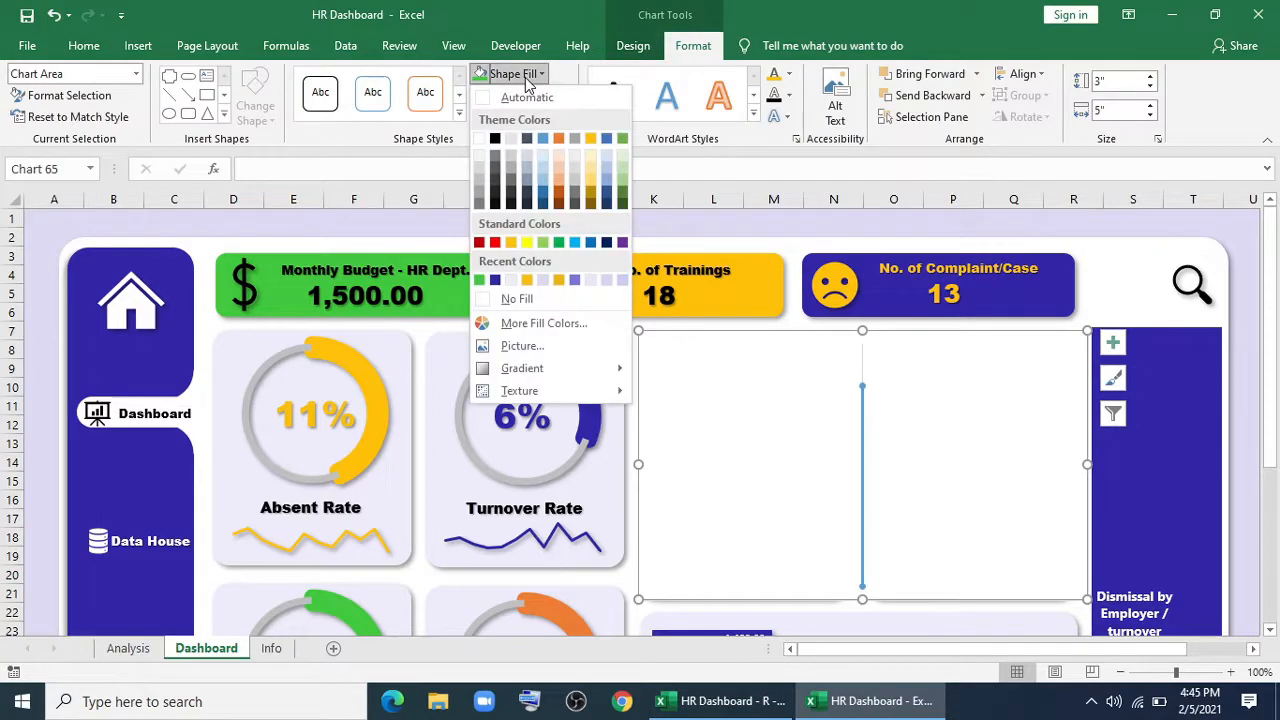
{"action": "left_click", "coordinate": [516, 300]}
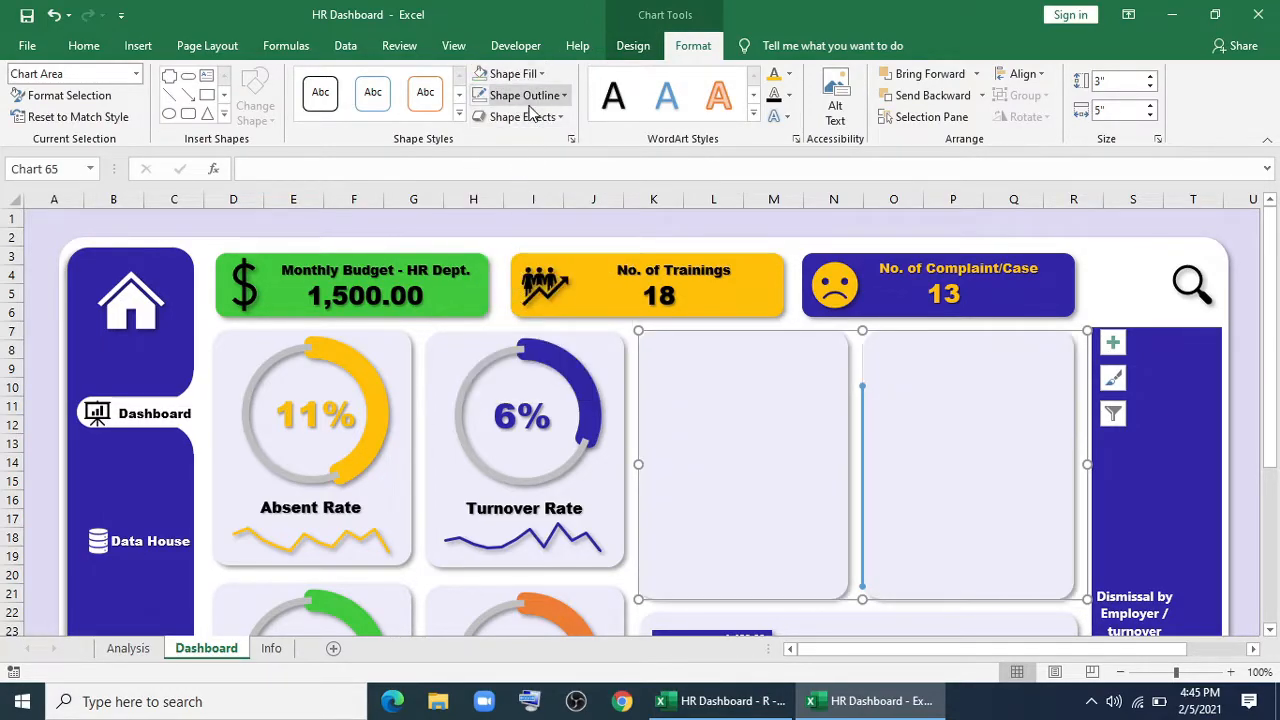
{"action": "left_click", "coordinate": [535, 96]}
{"action": "left_click", "coordinate": [532, 321]}
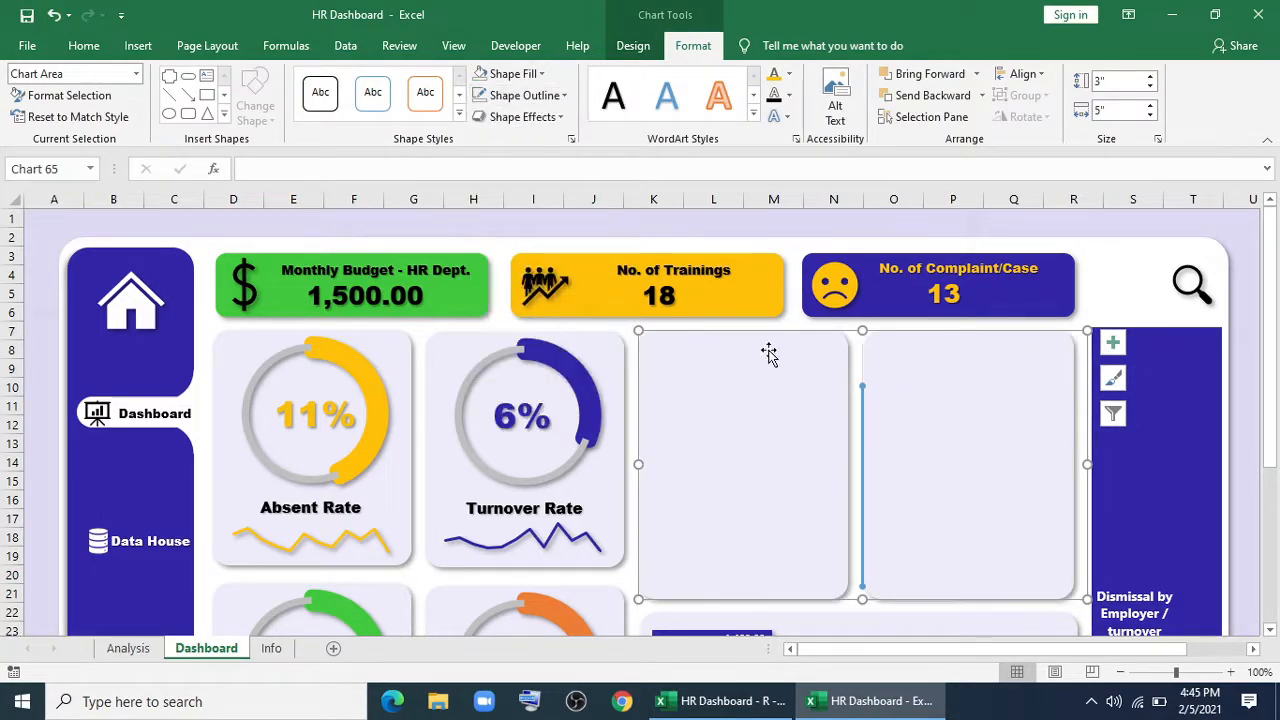
Set the radar chart's data series line to a 50 pt width with a bevel join.
{"action": "left_click", "coordinate": [863, 421]}
{"action": "right_click", "coordinate": [866, 423]}
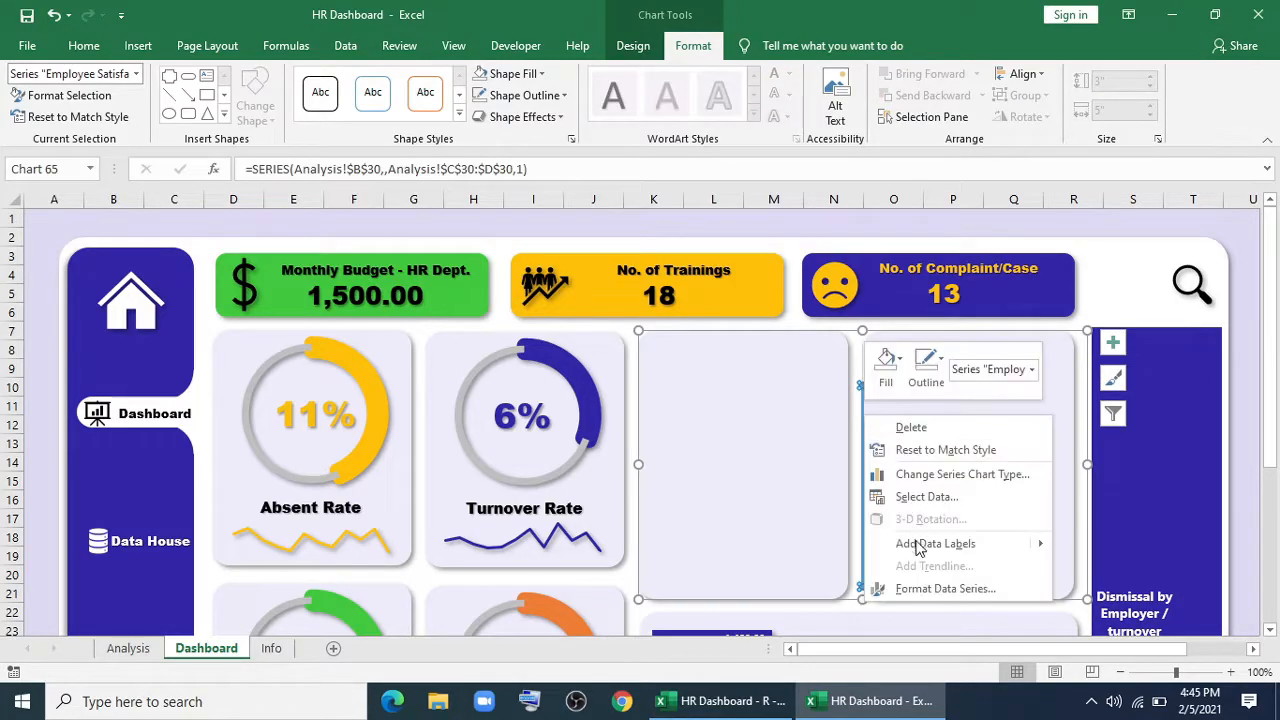
{"action": "left_click", "coordinate": [908, 590]}
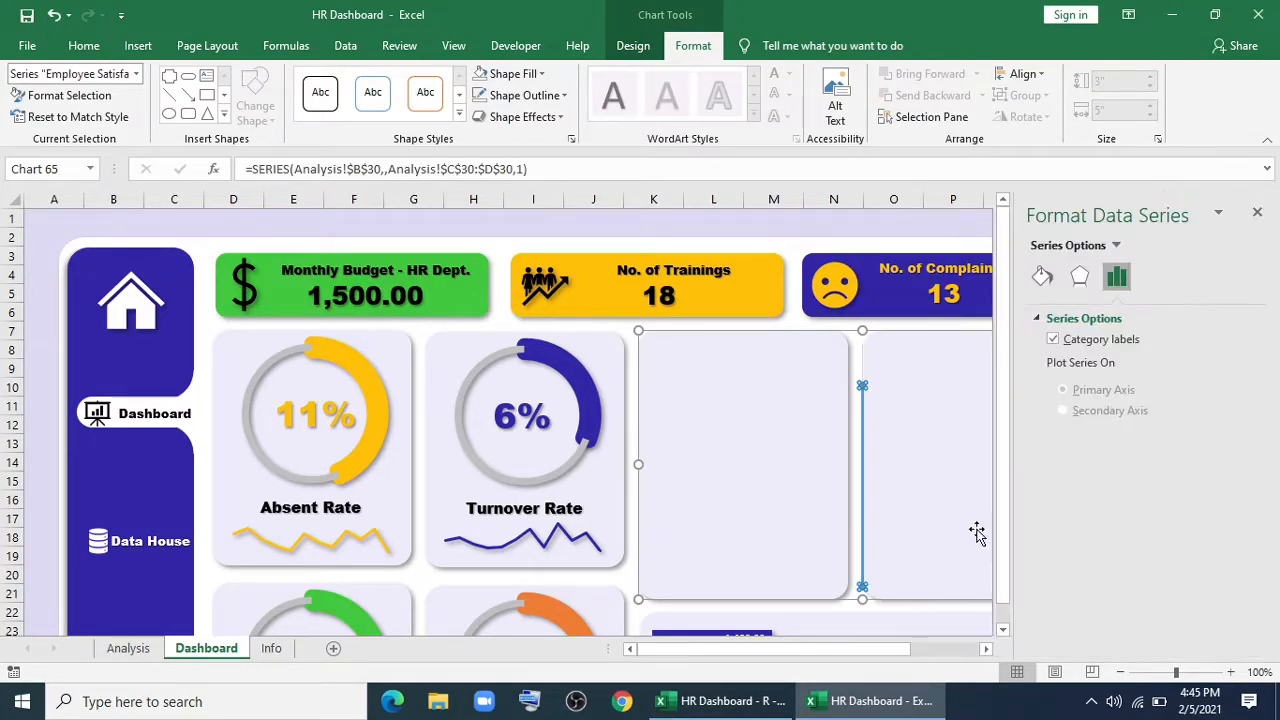
{"action": "left_click", "coordinate": [1042, 276]}
{"action": "scroll", "coordinate": [1135, 470], "scroll_direction": "down", "scroll_amount": 1}
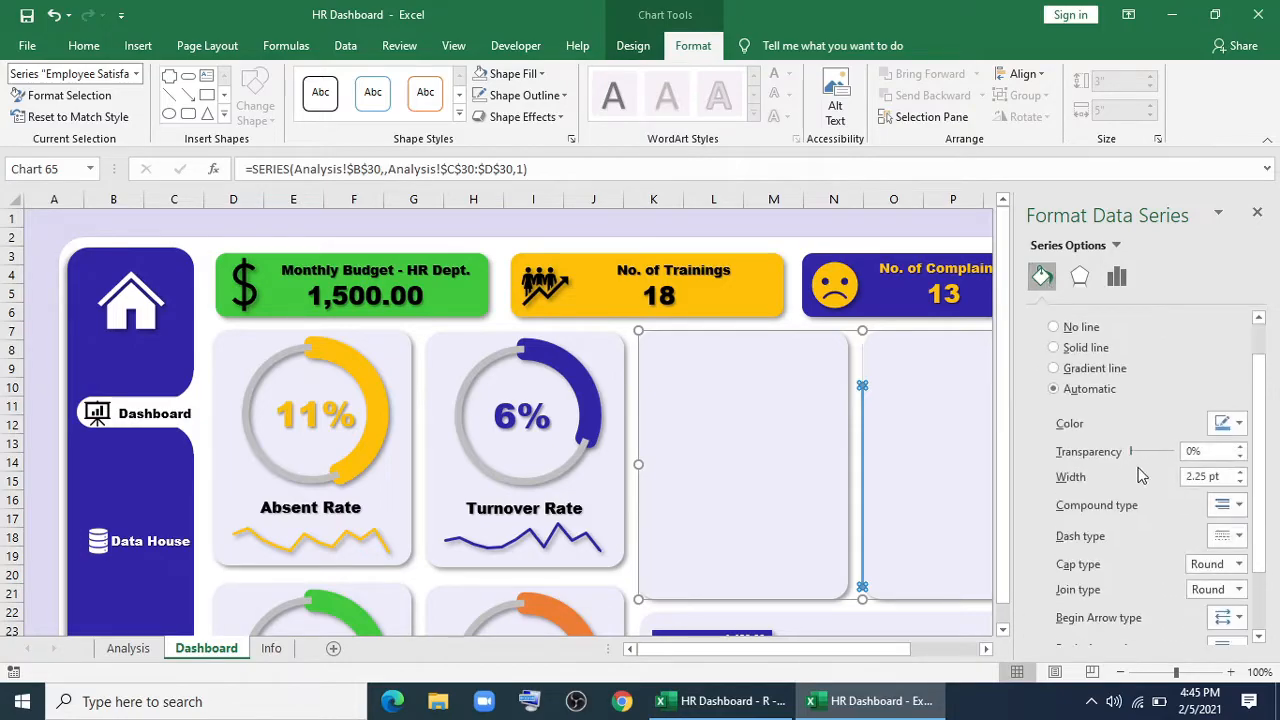
{"action": "left_click_drag", "start_coordinate": [1188, 478], "coordinate": [1208, 478]}
{"action": "type", "text": "505"}
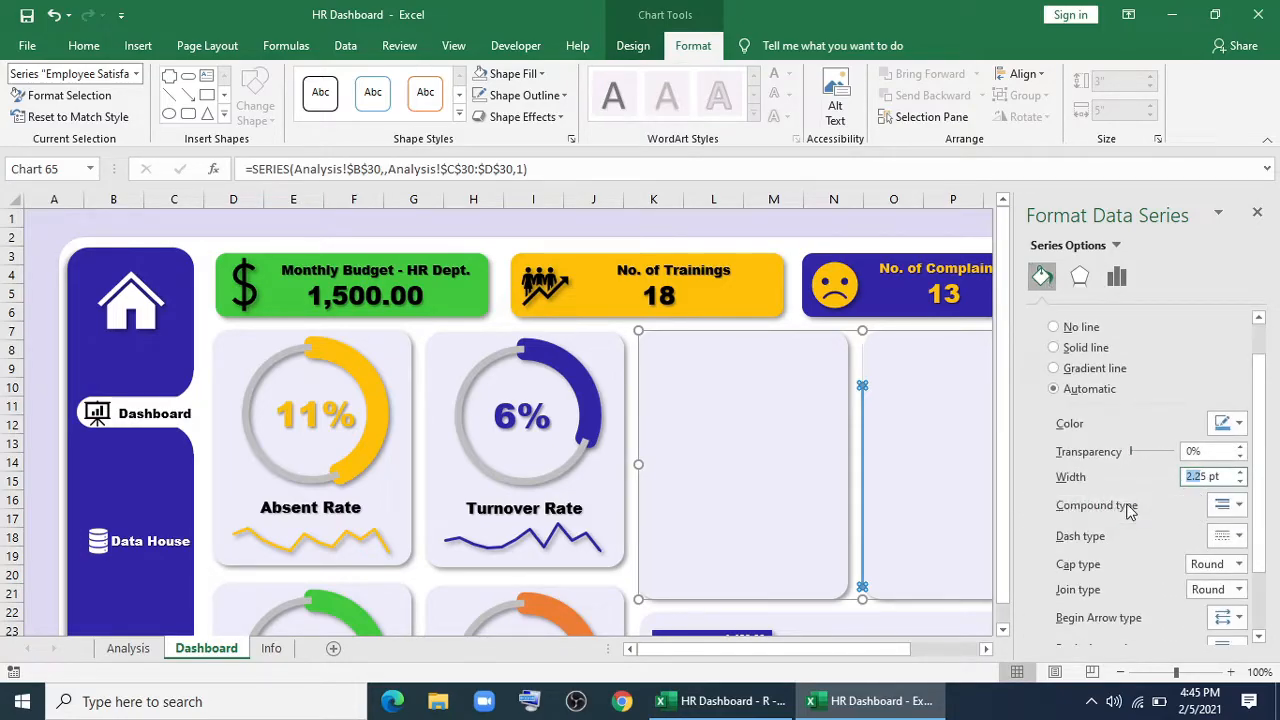
{"action": "key", "text": "Return"}
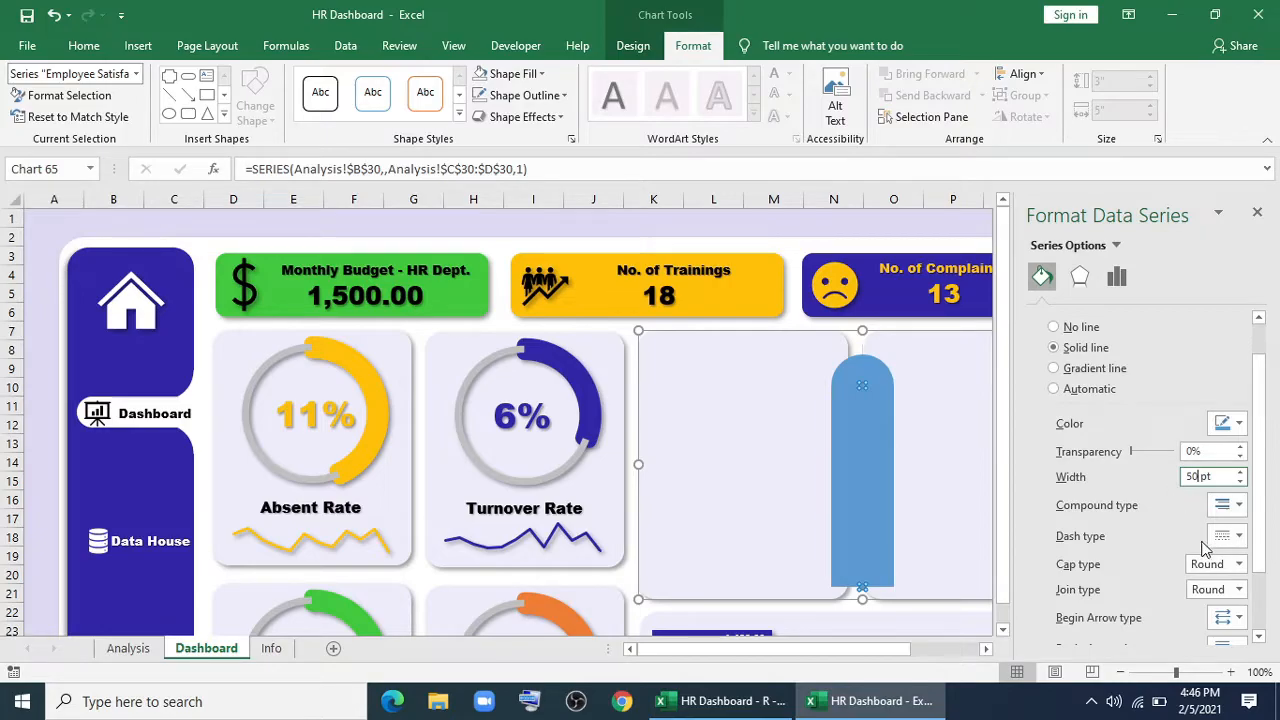
{"action": "left_click", "coordinate": [1228, 590]}
{"action": "left_click", "coordinate": [1216, 624]}
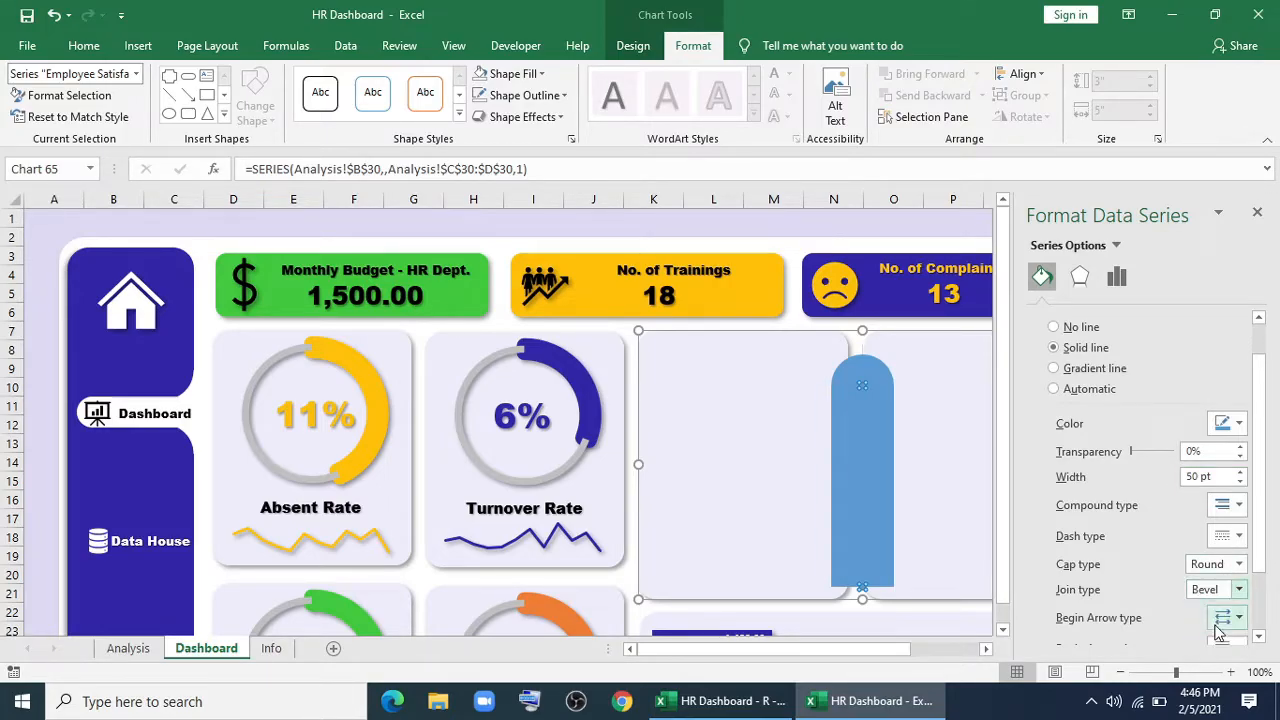
Format the radar chart's major gridlines 20 pt wide in gray with the first outer shadow.
{"action": "left_click", "coordinate": [863, 370]}
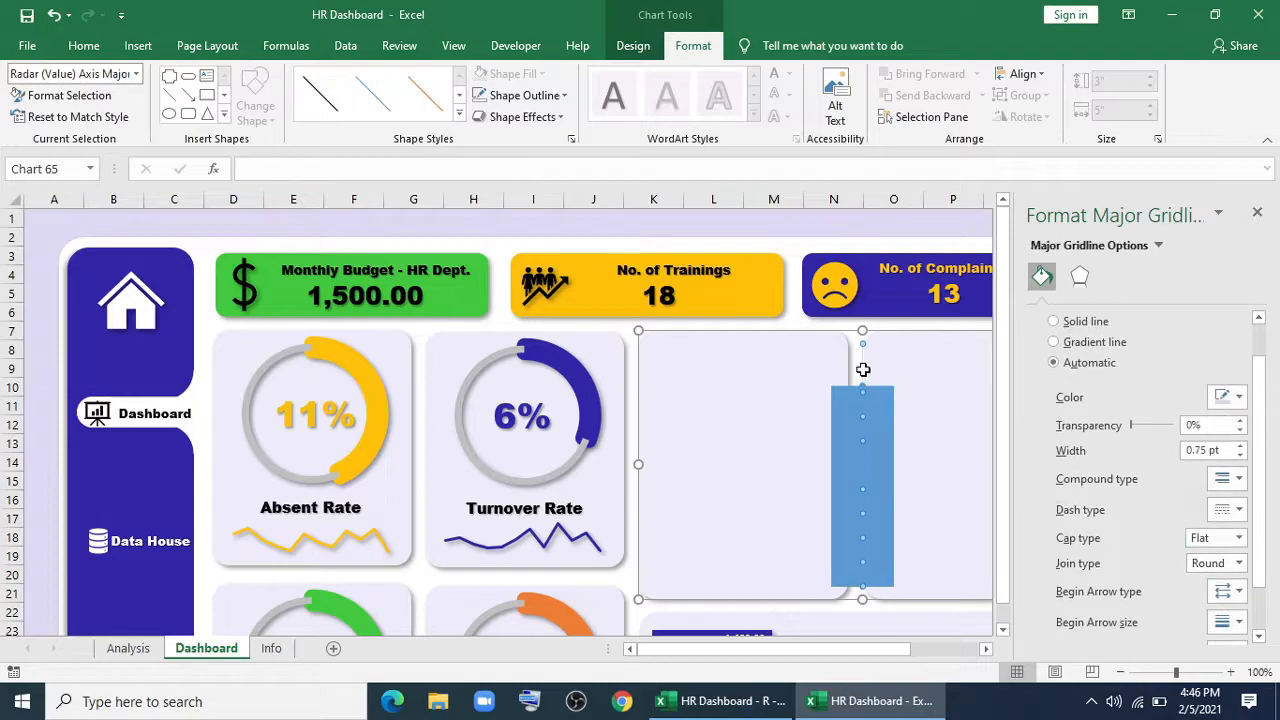
{"action": "double_click", "coordinate": [1189, 450]}
{"action": "type", "text": "20"}
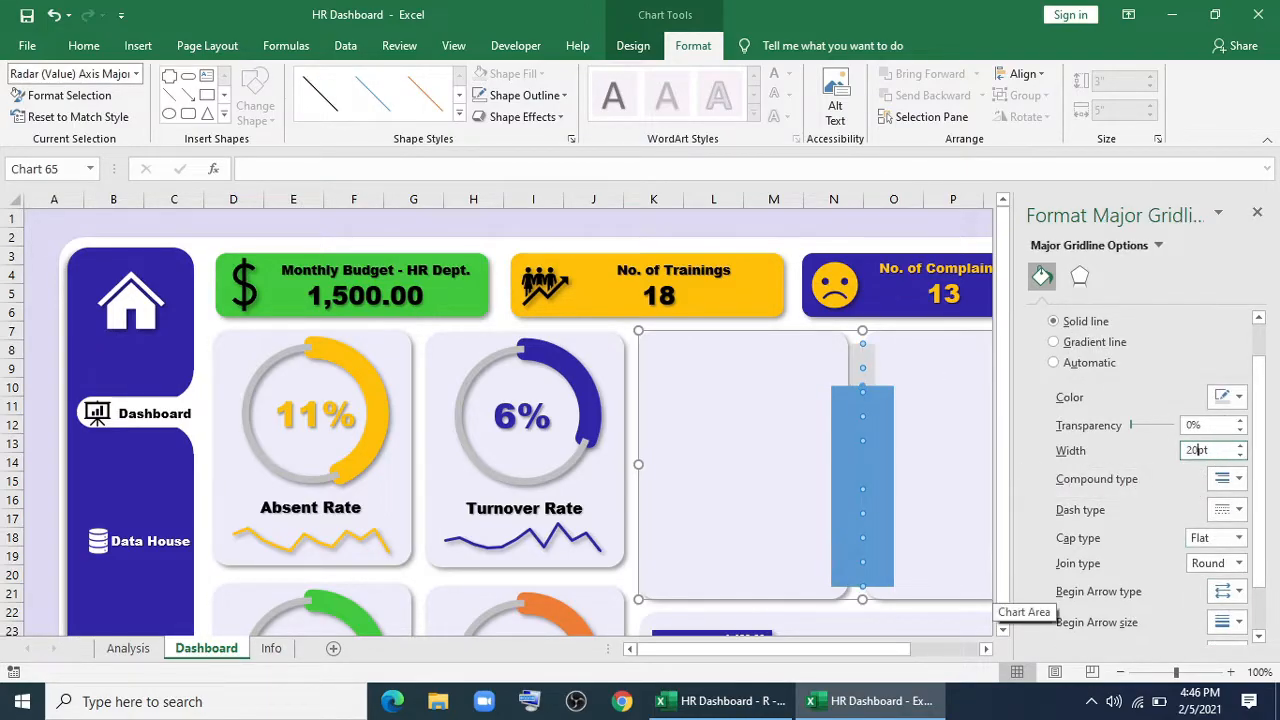
{"action": "left_click", "coordinate": [1239, 398]}
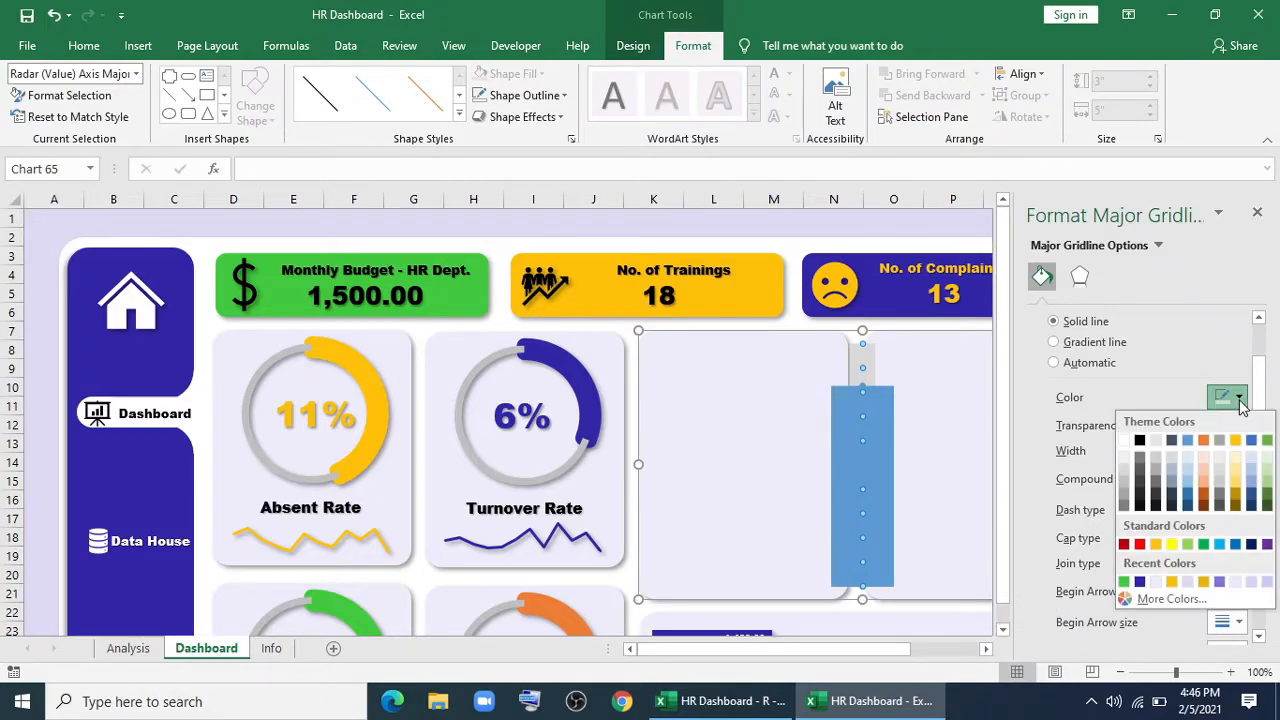
{"action": "left_click", "coordinate": [1124, 489]}
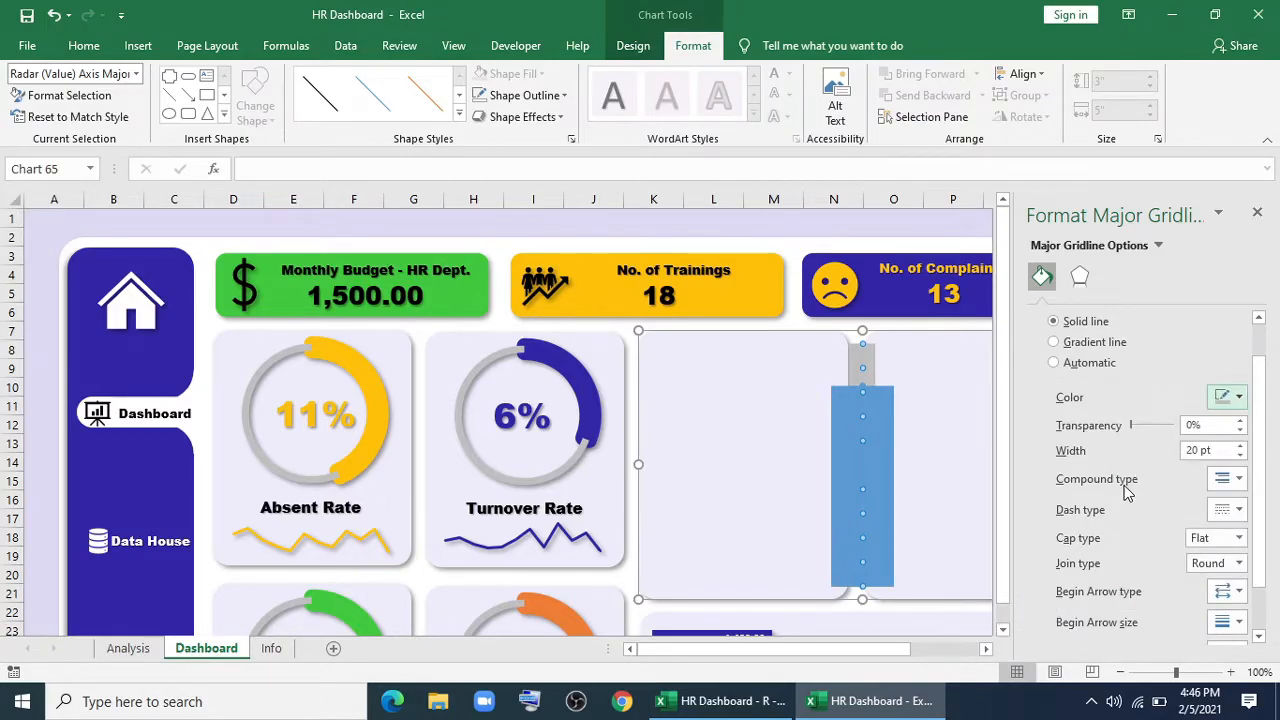
{"action": "left_click", "coordinate": [522, 116]}
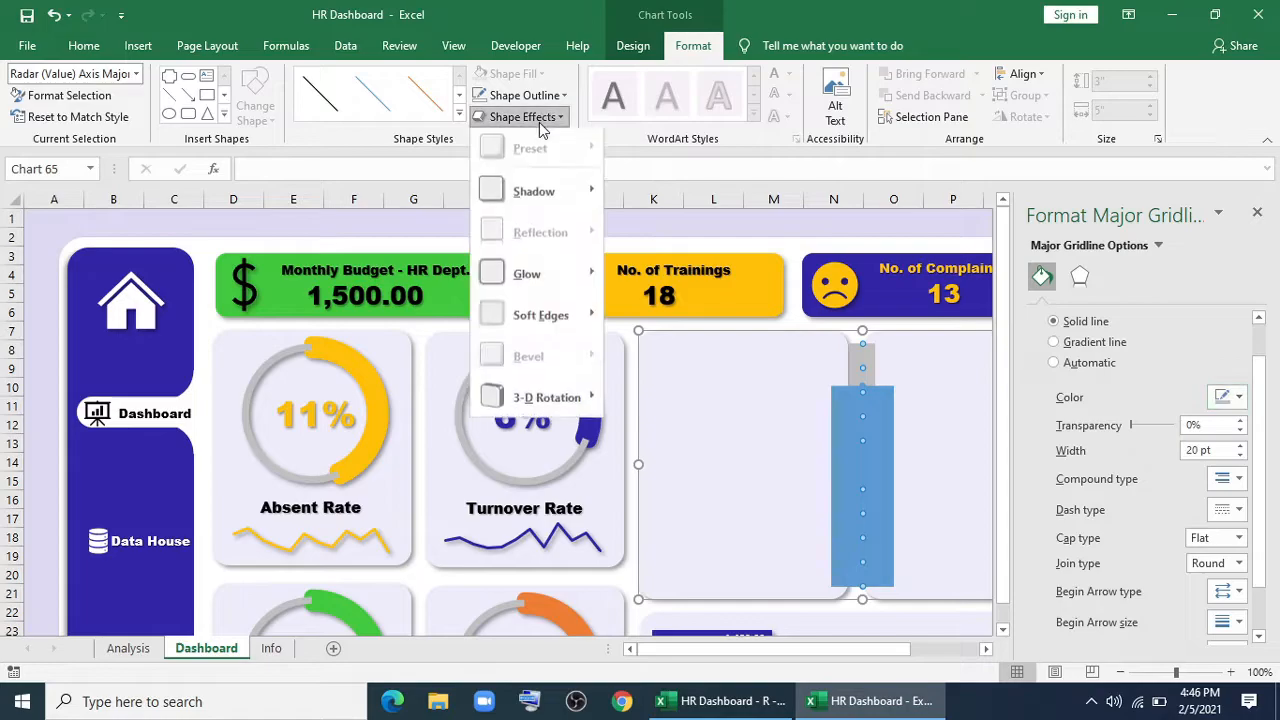
{"action": "mouse_move", "coordinate": [534, 195]}
{"action": "left_click", "coordinate": [630, 262]}
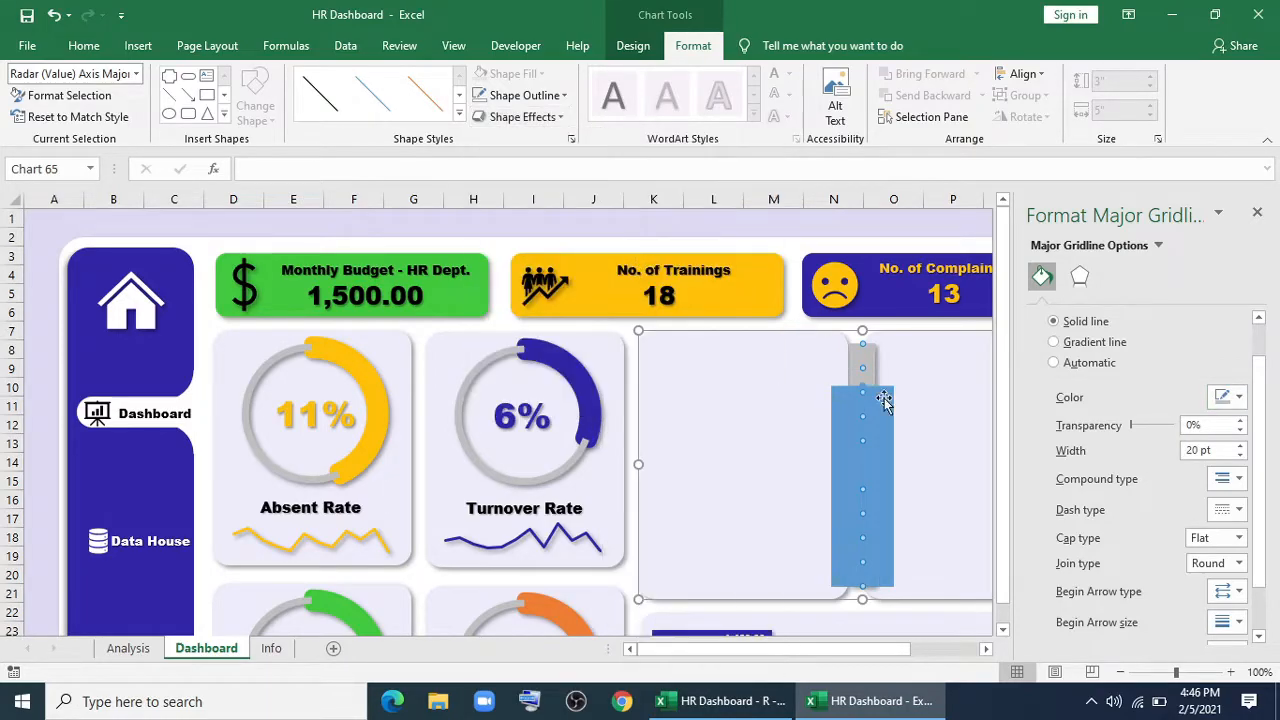
Give the radar chart's data series line the first outer shadow and a gold color.
{"action": "left_click", "coordinate": [861, 385]}
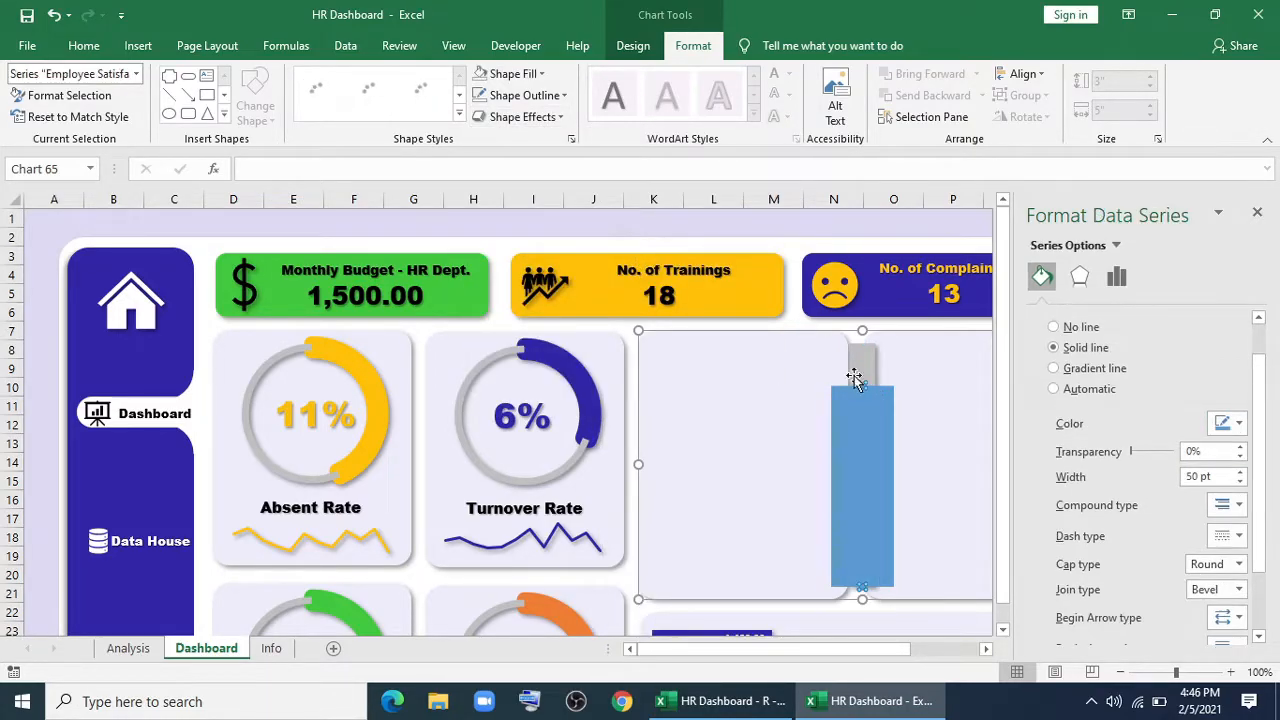
{"action": "left_click", "coordinate": [522, 116]}
{"action": "mouse_move", "coordinate": [534, 195]}
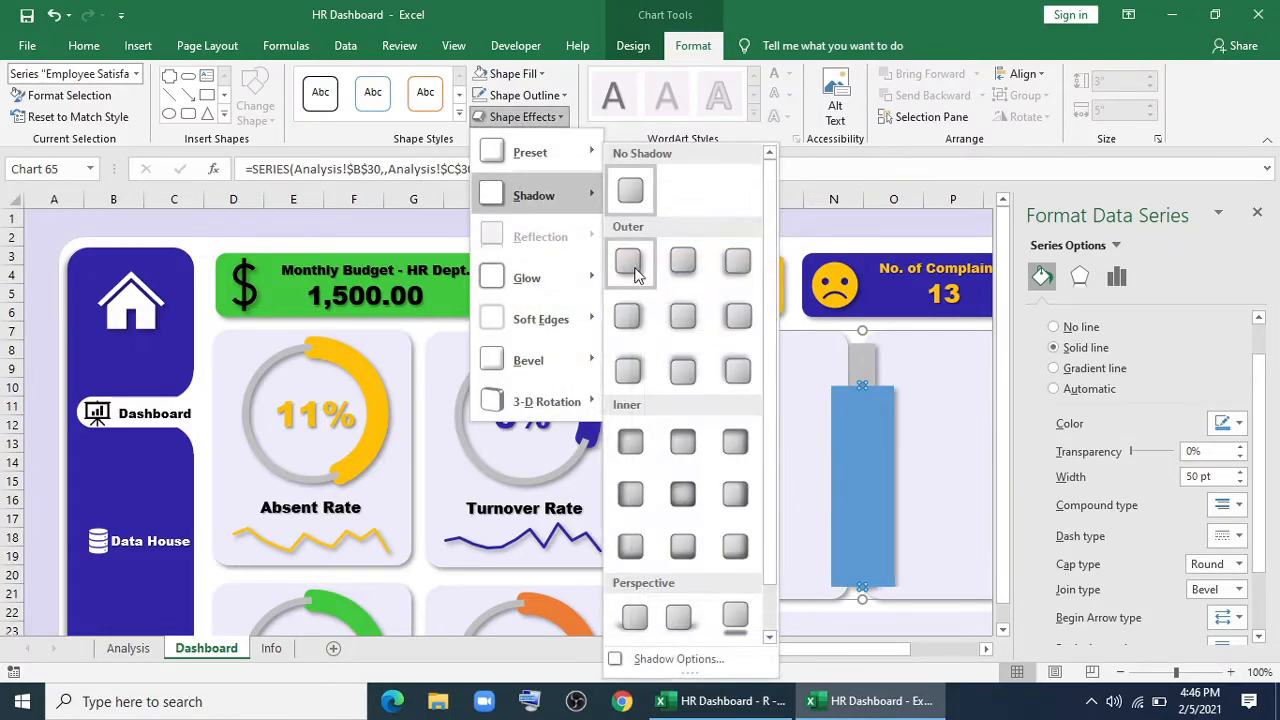
{"action": "left_click", "coordinate": [629, 262]}
{"action": "scroll", "coordinate": [1177, 451], "scroll_direction": "up", "scroll_amount": 1}
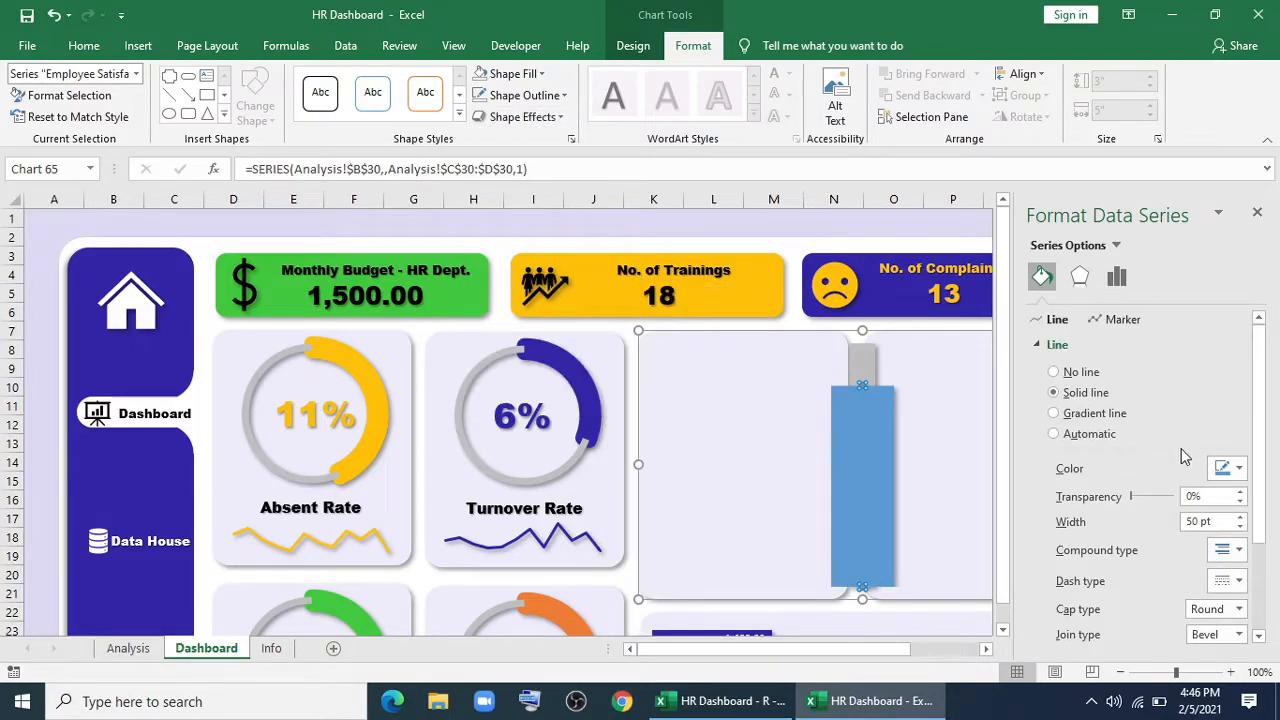
{"action": "left_click", "coordinate": [1220, 468]}
{"action": "left_click", "coordinate": [1155, 390]}
{"action": "left_click", "coordinate": [1123, 321]}
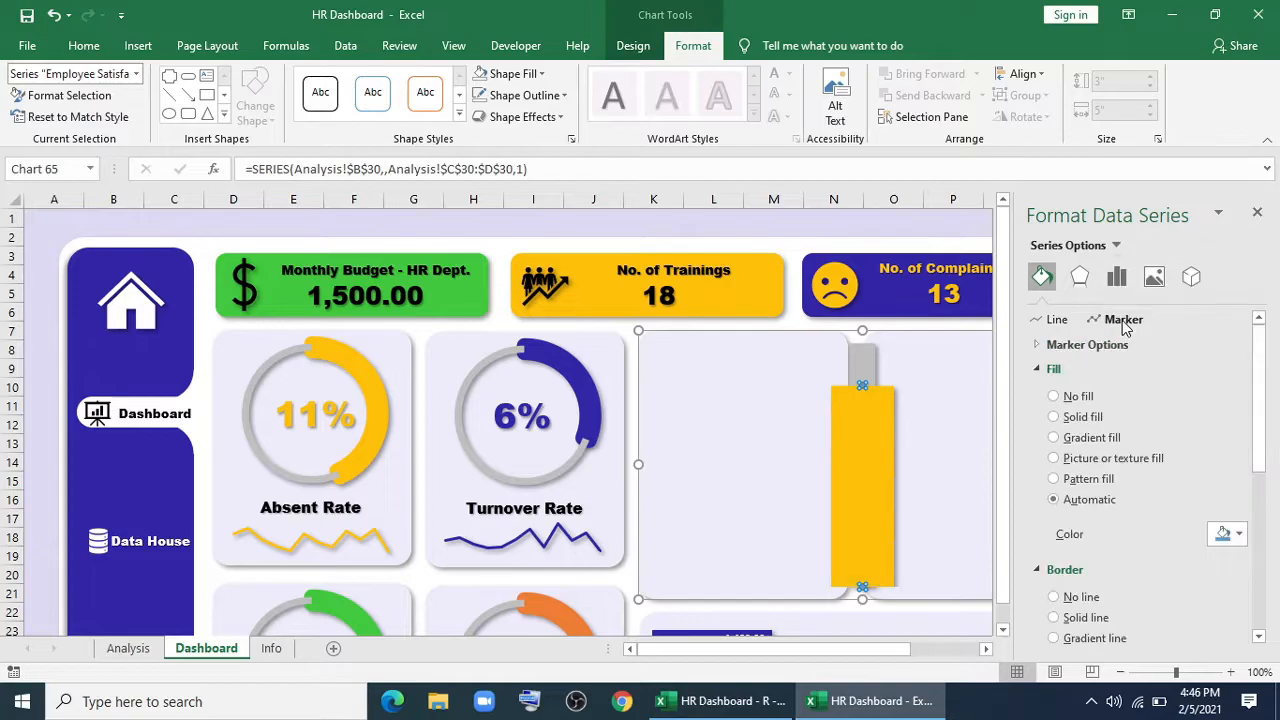
{"action": "left_click", "coordinate": [1257, 212]}
Shift the radar chart left onto the first empty card and give its gridlines a round cap and a darker gray.
{"action": "left_click_drag", "start_coordinate": [1053, 333], "coordinate": [985, 337]}
{"action": "right_click", "coordinate": [797, 354]}
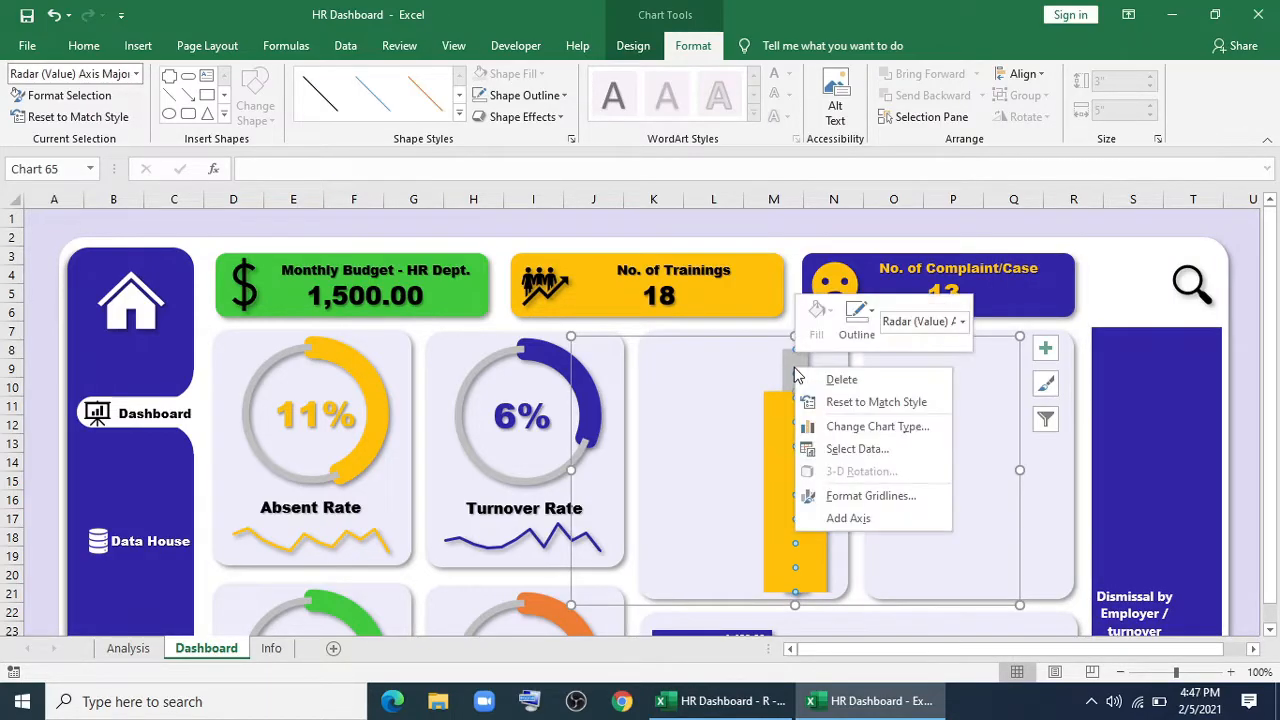
{"action": "left_click", "coordinate": [866, 491]}
{"action": "scroll", "coordinate": [1150, 490], "scroll_direction": "down", "scroll_amount": 1}
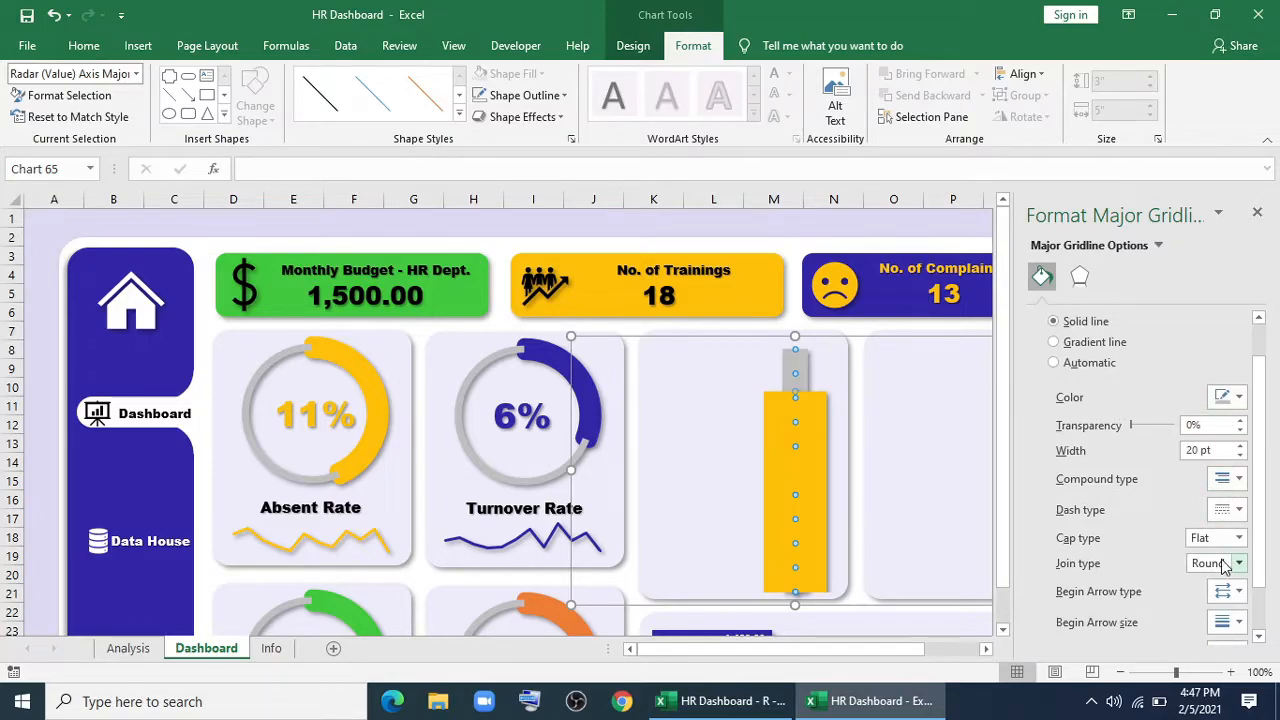
{"action": "left_click", "coordinate": [1238, 538]}
{"action": "left_click", "coordinate": [1210, 572]}
{"action": "left_click", "coordinate": [1228, 396]}
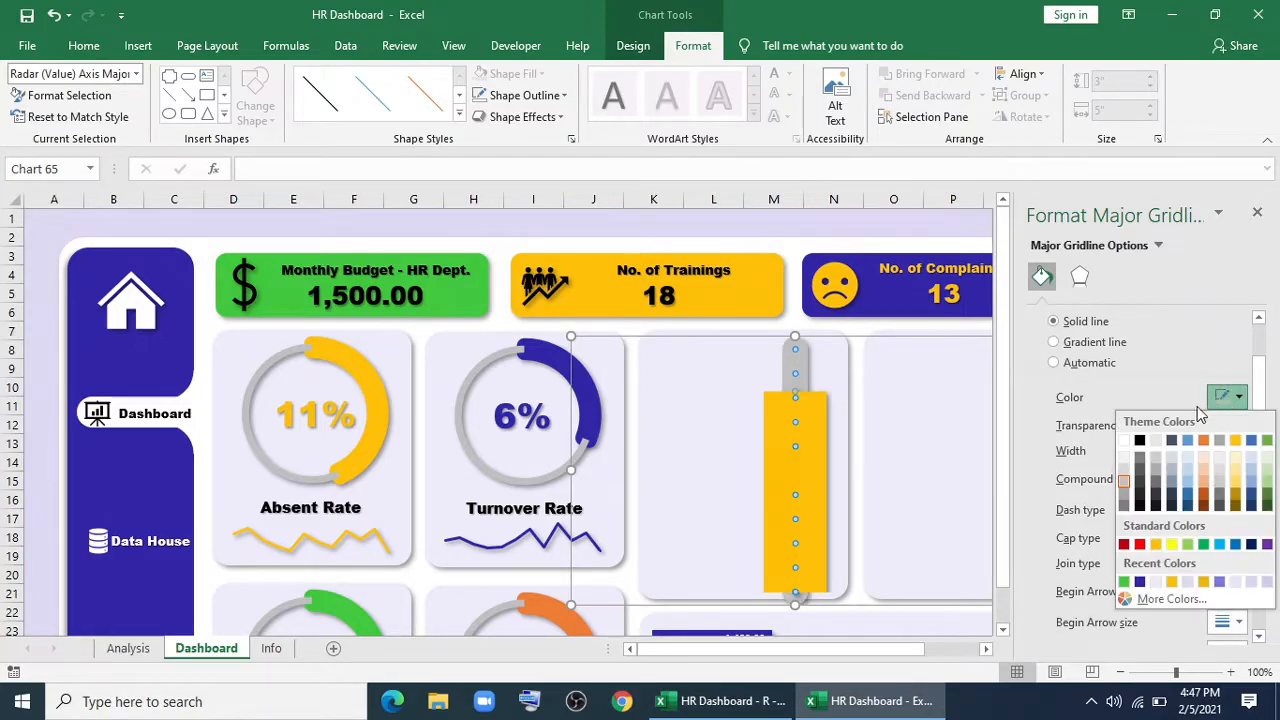
{"action": "left_click", "coordinate": [1124, 497]}
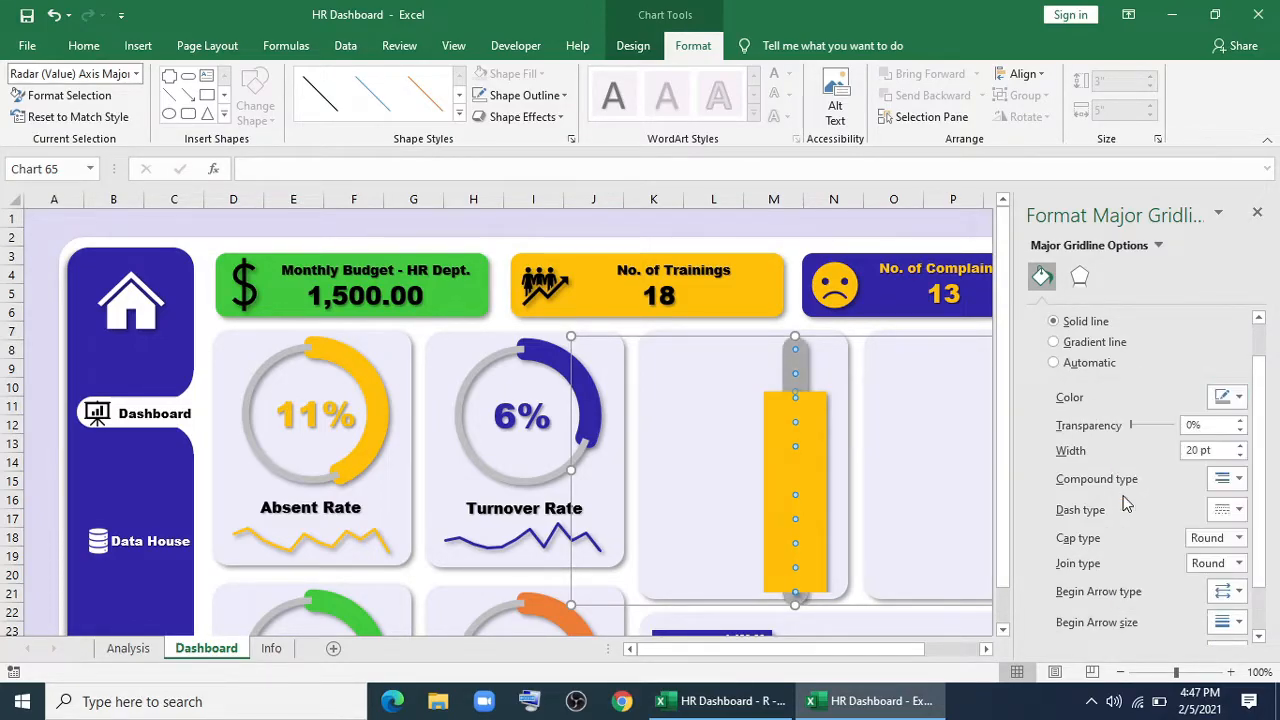
{"action": "left_click", "coordinate": [1264, 215]}
Nudge and resize the radar chart so its bar fits inside the card's height.
{"action": "left_click_drag", "start_coordinate": [953, 335], "coordinate": [949, 334]}
{"action": "mouse_move", "coordinate": [1016, 604]}
{"action": "left_mouse_down"}
{"action": "mouse_move", "coordinate": [1014, 575]}
{"action": "mouse_move", "coordinate": [1041, 576]}
{"action": "mouse_move", "coordinate": [1034, 591]}
{"action": "left_mouse_up"}
{"action": "left_click", "coordinate": [1157, 220]}
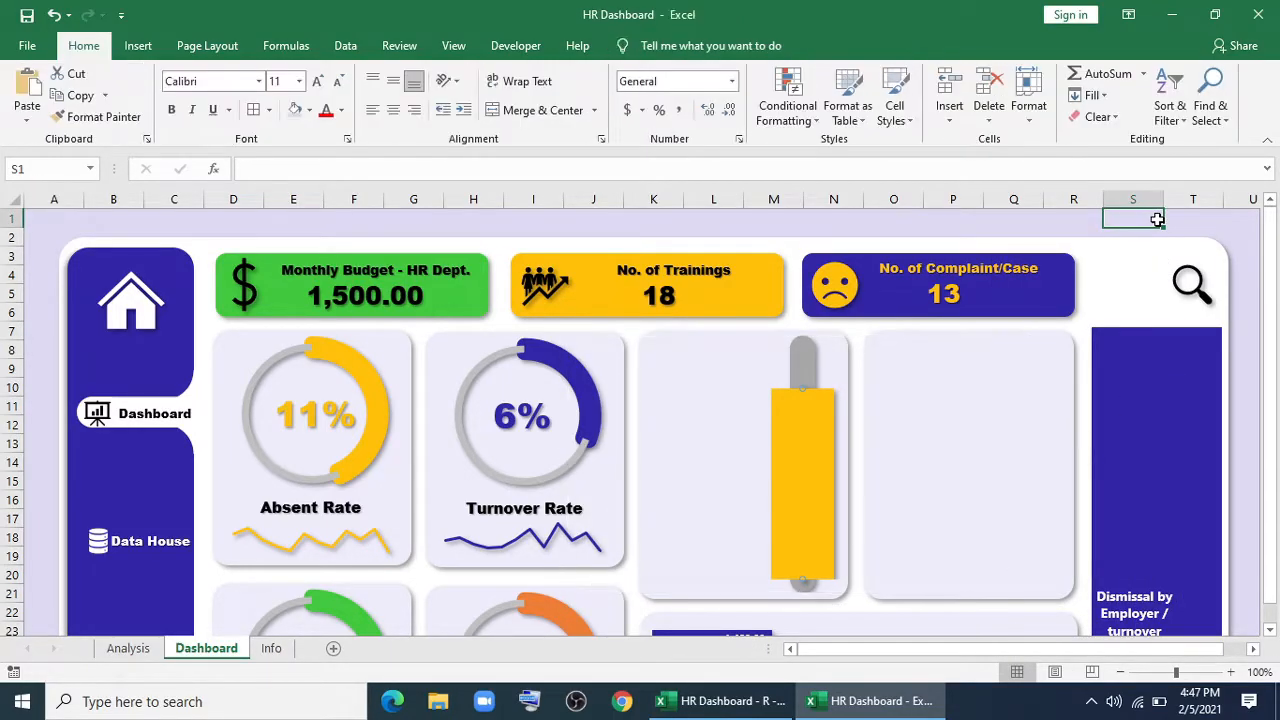
Insert a text box over the gold bar and link it to cell C30 of the Analysis sheet.
{"action": "left_click", "coordinate": [803, 470]}
{"action": "left_click", "coordinate": [138, 46]}
{"action": "left_click", "coordinate": [1042, 118]}
{"action": "left_click", "coordinate": [1052, 180]}
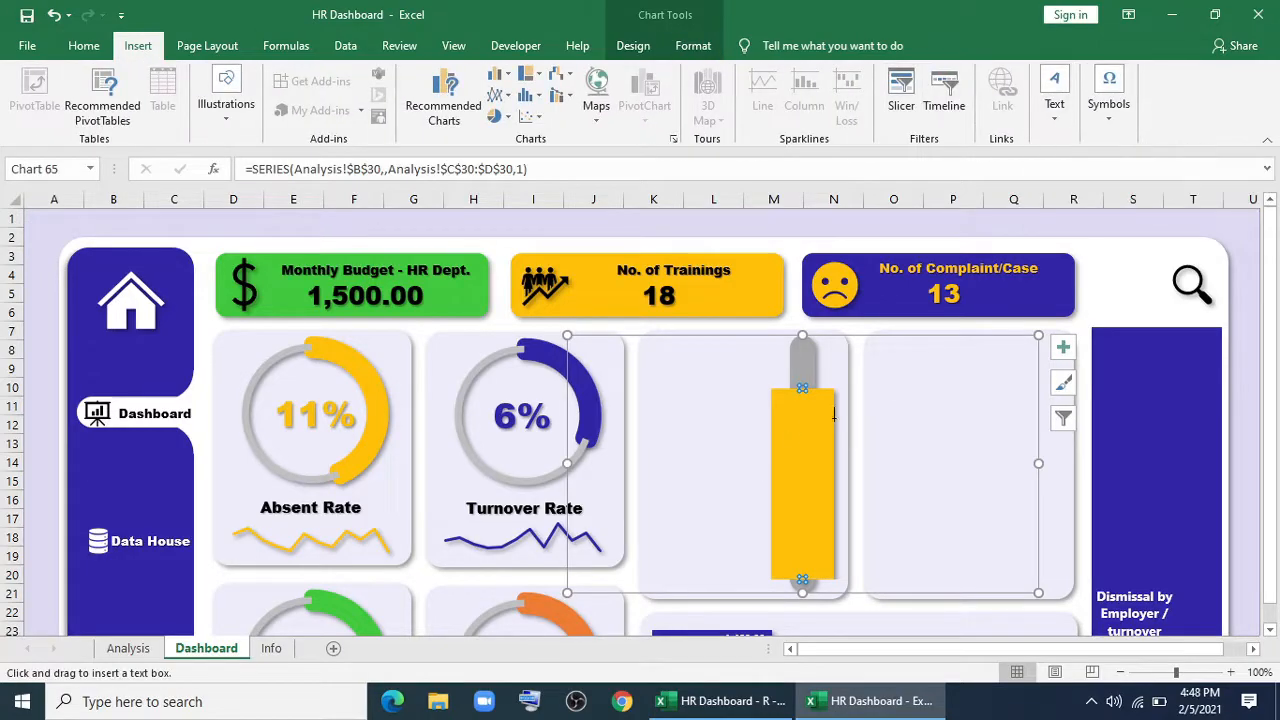
{"action": "left_click_drag", "start_coordinate": [776, 449], "coordinate": [831, 482]}
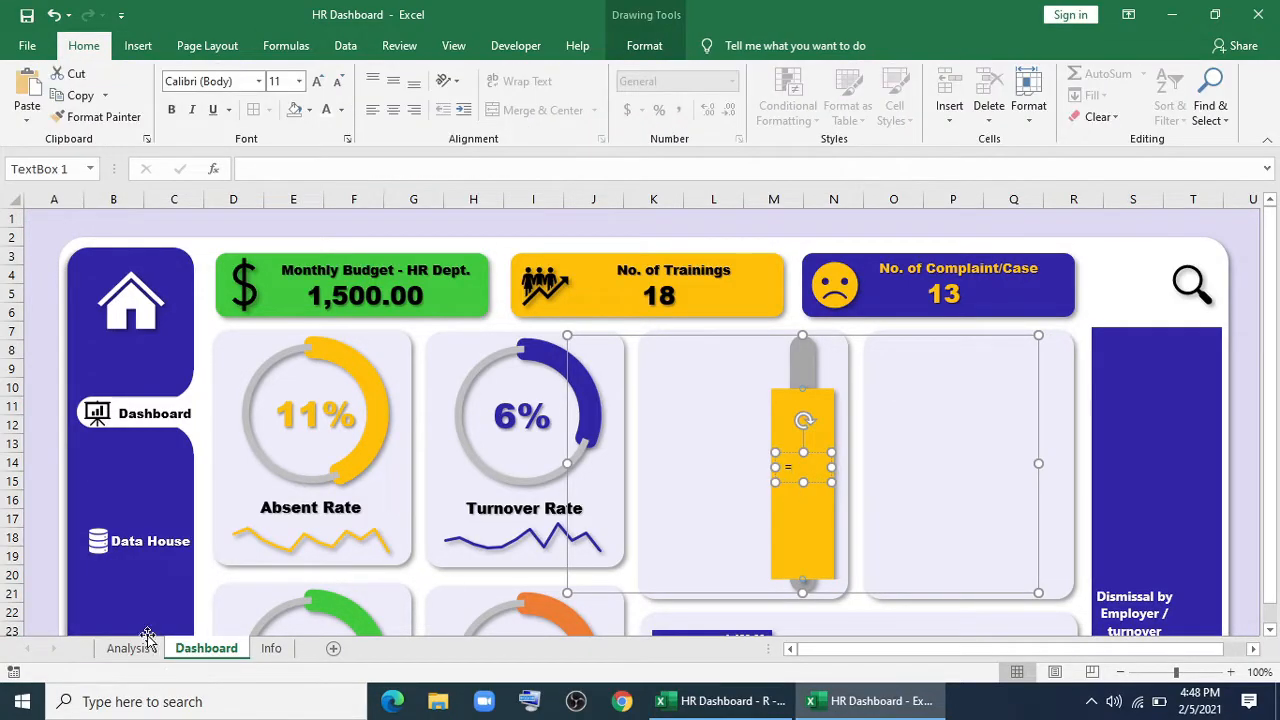
{"action": "left_click", "coordinate": [457, 170]}
{"action": "type", "text": "="}
{"action": "left_click", "coordinate": [128, 648]}
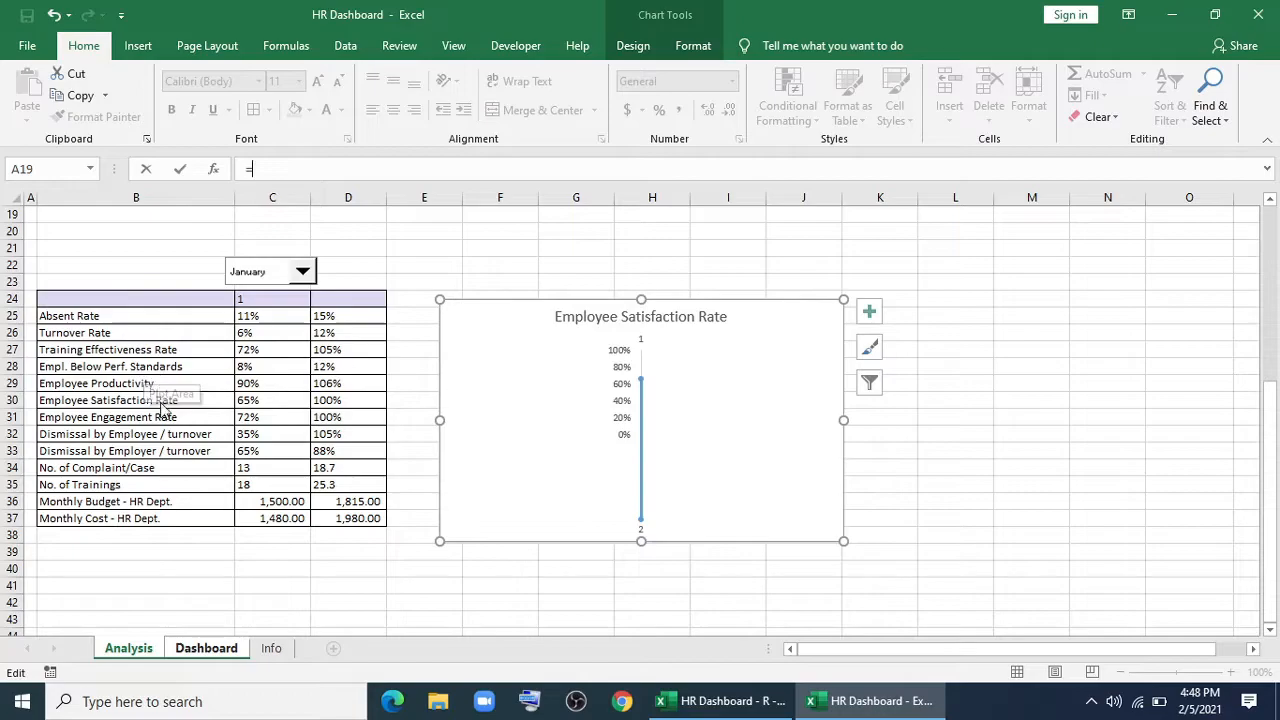
{"action": "left_click", "coordinate": [255, 400]}
{"action": "key", "text": "Return"}
Set the percentage text to Arial Black, move its box beside the gold bar and rotate it to read vertically upward.
{"action": "left_click", "coordinate": [245, 80]}
{"action": "type", "text": "Arial Black"}
{"action": "key", "text": "Return"}
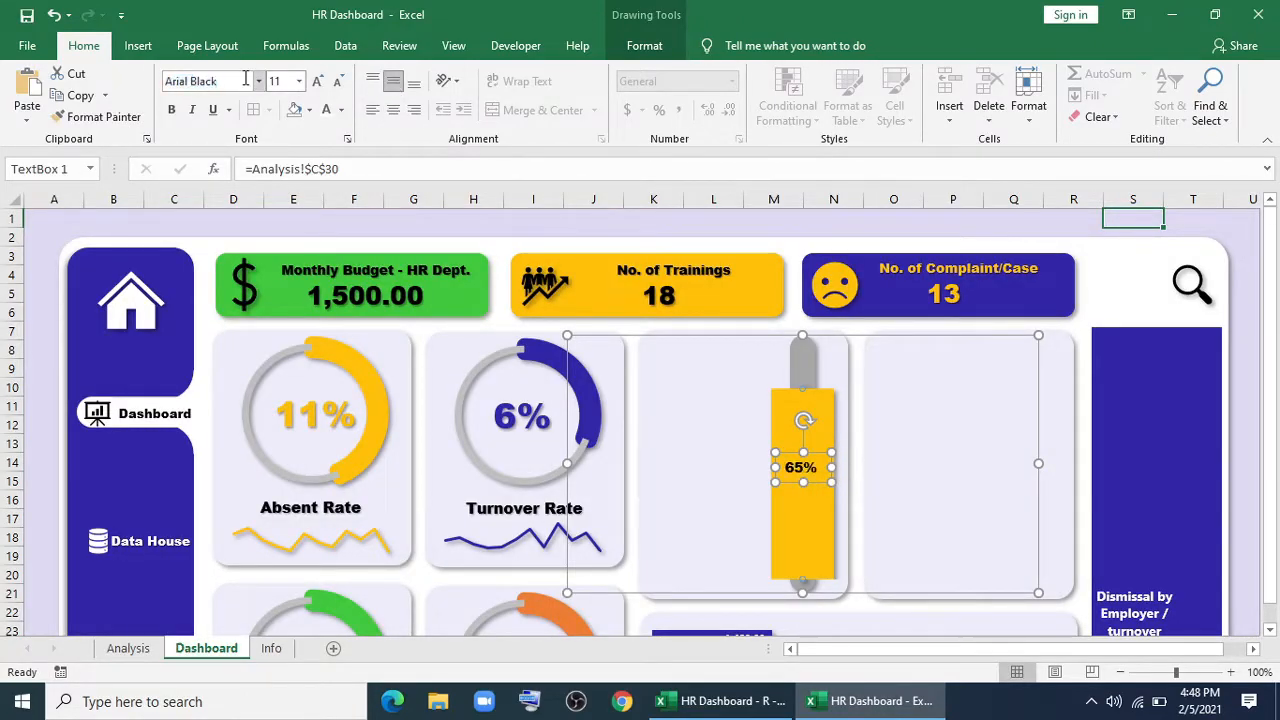
{"action": "left_click", "coordinate": [646, 345]}
{"action": "left_click", "coordinate": [800, 473]}
{"action": "left_click_drag", "start_coordinate": [791, 490], "coordinate": [726, 490]}
{"action": "left_click_drag", "start_coordinate": [738, 420], "coordinate": [697, 471]}
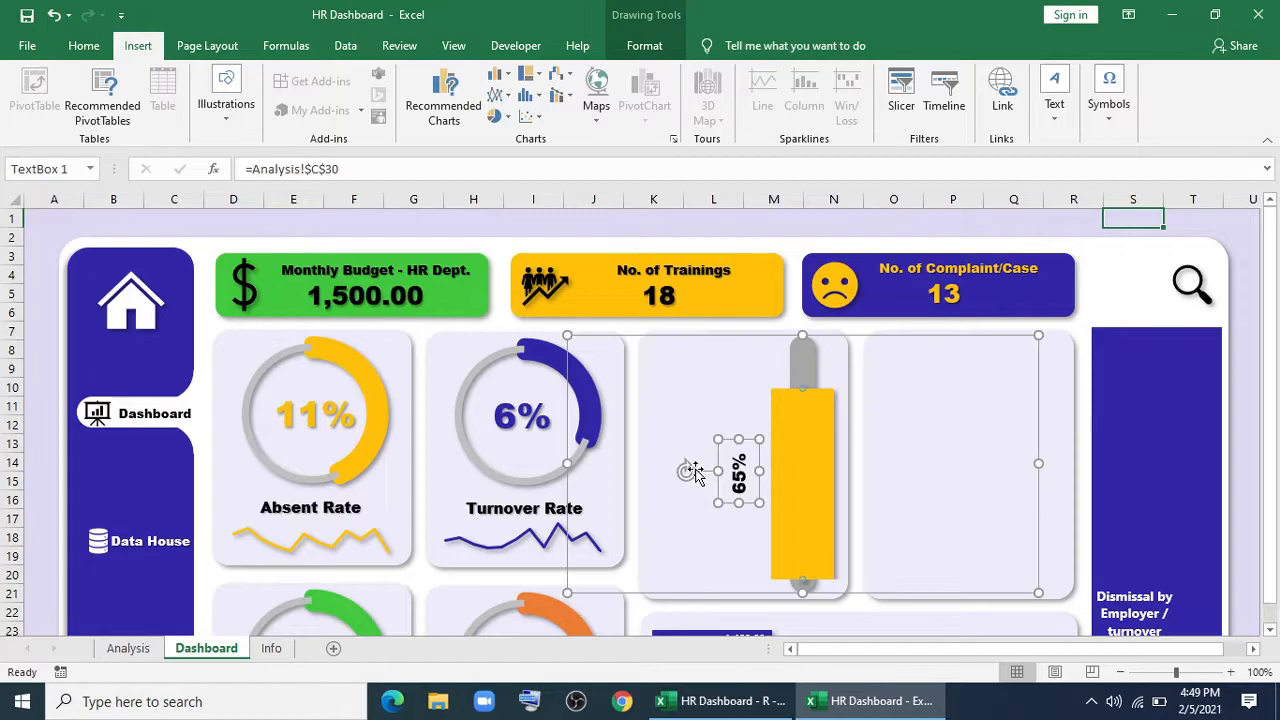
Center the satisfaction percentage in its text box and enlarge the font by four increments.
{"action": "left_click", "coordinate": [86, 47]}
{"action": "left_click", "coordinate": [396, 110]}
{"action": "left_click", "coordinate": [317, 81]}
{"action": "left_click", "coordinate": [317, 81]}
{"action": "left_click", "coordinate": [317, 81]}
{"action": "left_click", "coordinate": [317, 81]}
Color the satisfaction percentage text gold and apply an outer text shadow.
{"action": "left_click", "coordinate": [655, 48]}
{"action": "left_click", "coordinate": [738, 79]}
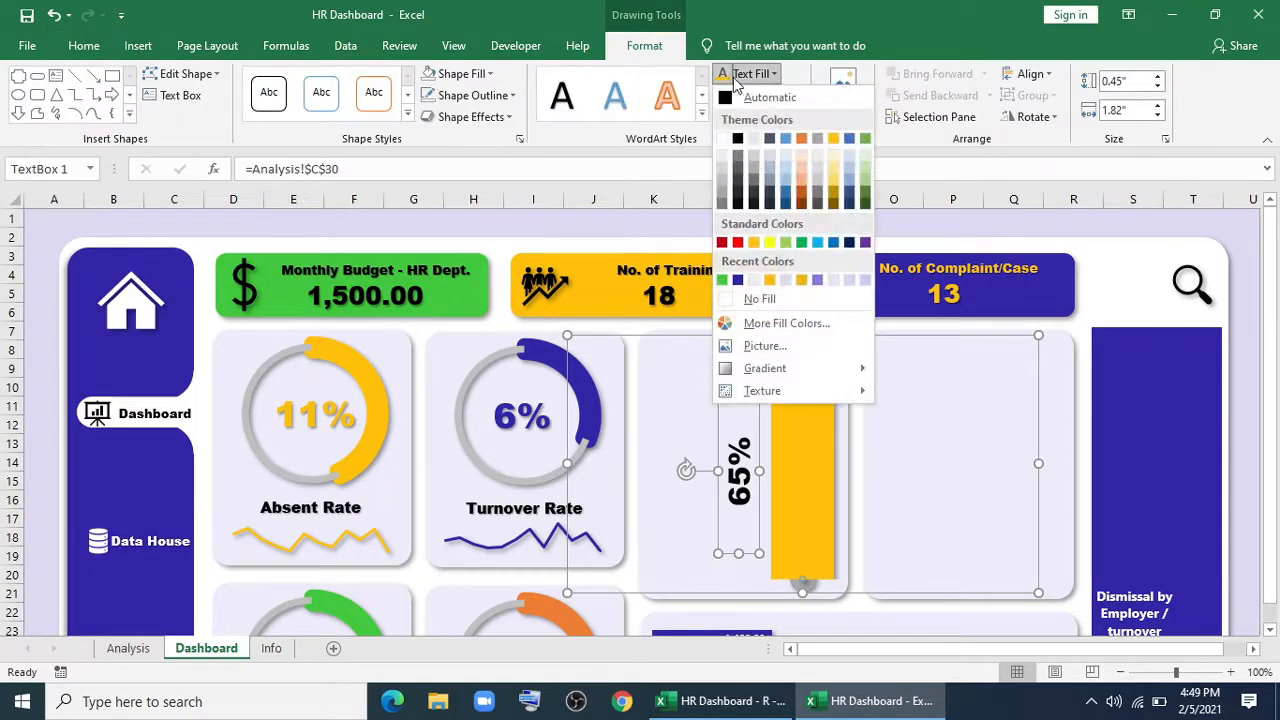
{"action": "left_click", "coordinate": [771, 281]}
{"action": "left_click", "coordinate": [750, 118]}
{"action": "mouse_move", "coordinate": [786, 149]}
{"action": "left_click", "coordinate": [872, 253]}
Increase the satisfaction percentage's font size to 36.
{"action": "left_click", "coordinate": [84, 46]}
{"action": "left_click", "coordinate": [317, 81]}
{"action": "left_click", "coordinate": [317, 81]}
{"action": "left_click", "coordinate": [317, 81]}
Duplicate the percentage text box to its left and link the copy to the Employee Satisfaction Rate label in Analysis cell B30.
{"action": "left_click", "coordinate": [738, 428]}
{"action": "left_click", "coordinate": [738, 428]}
{"action": "left_click_drag", "start_coordinate": [737, 551], "coordinate": [678, 562]}
{"action": "left_click_drag", "start_coordinate": [528, 169], "coordinate": [142, 139]}
{"action": "type", "text": "="}
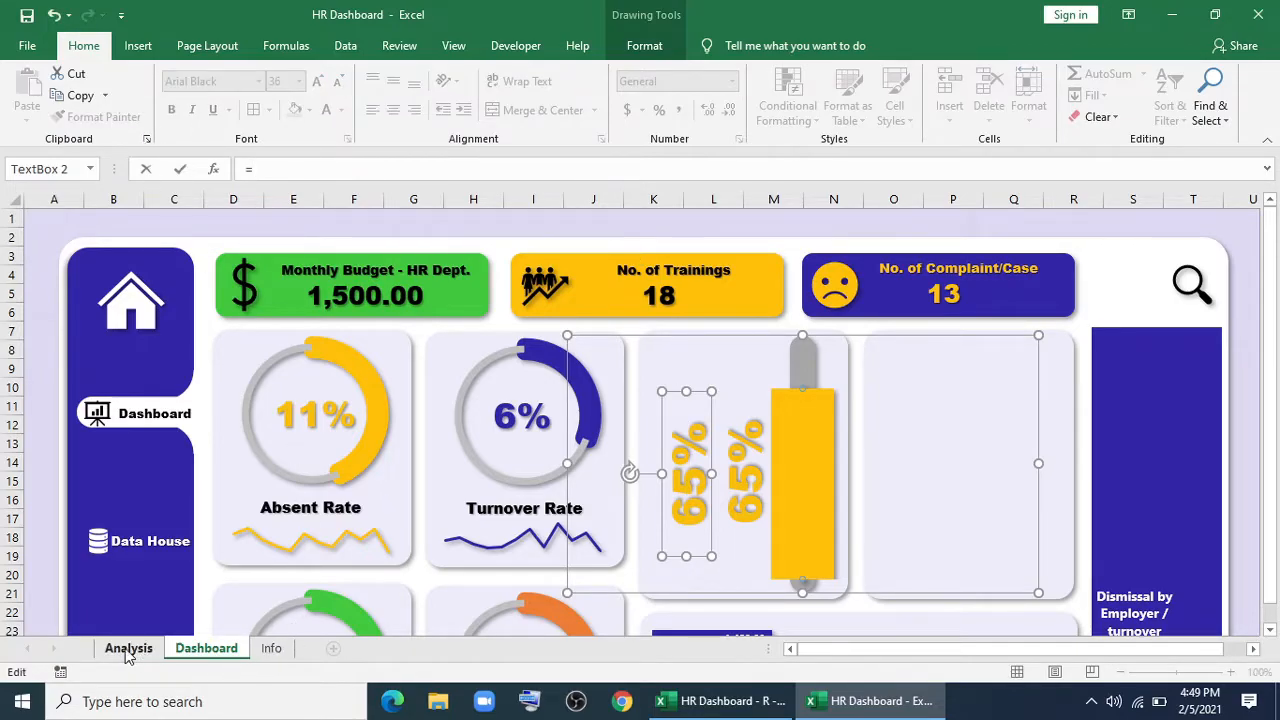
{"action": "left_click", "coordinate": [128, 650]}
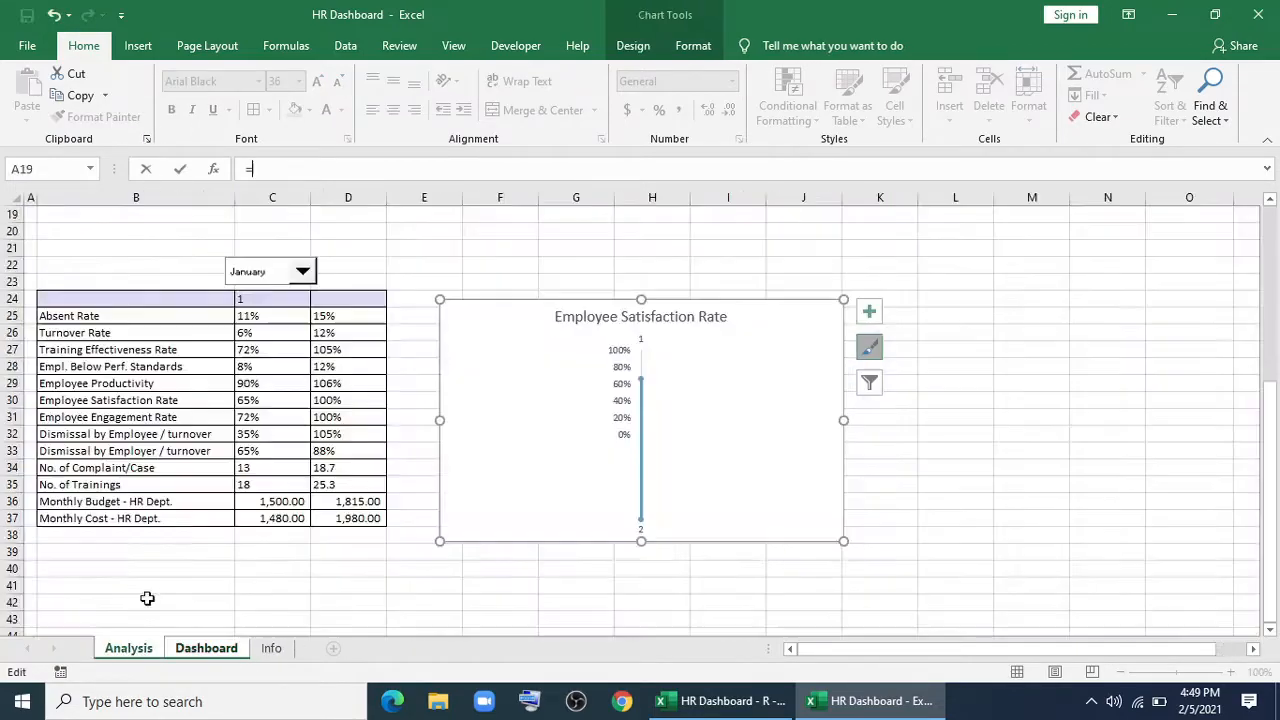
{"action": "left_click", "coordinate": [140, 403]}
{"action": "key", "text": "Return"}
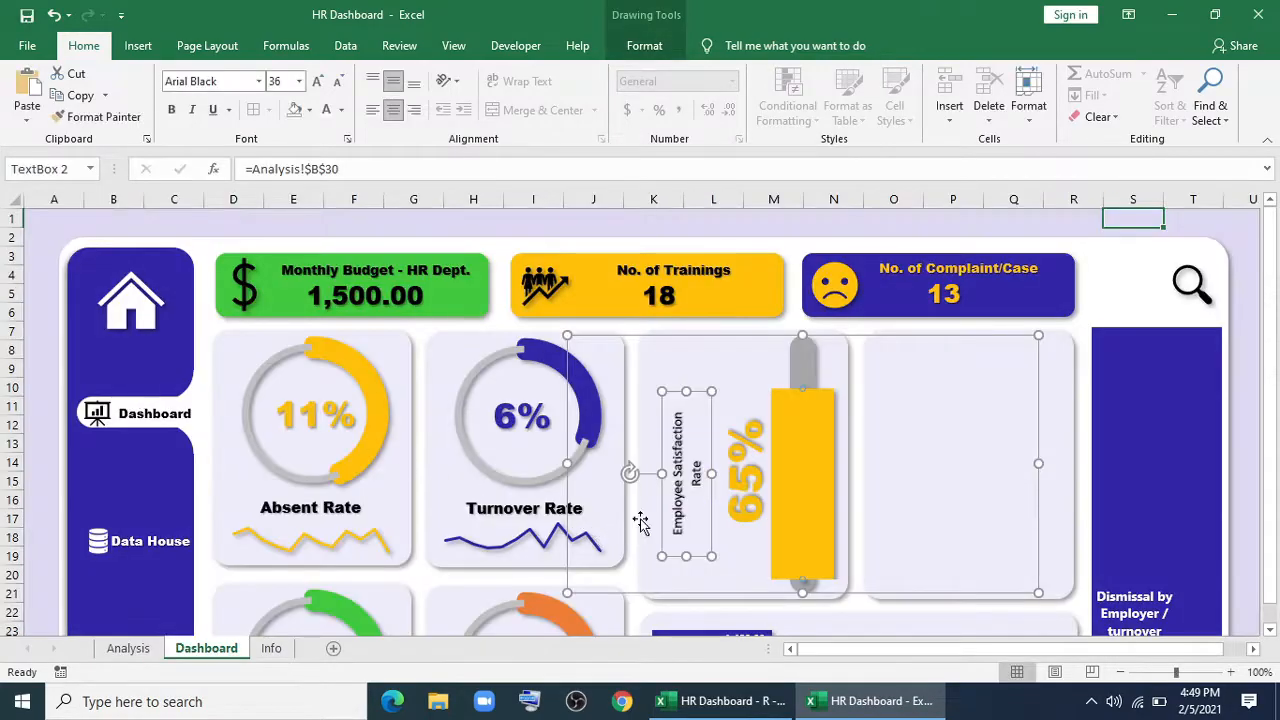
Stretch the Employee Satisfaction Rate label box to nearly the card's height, set it to Arial Black and adjust its font size.
{"action": "left_click_drag", "start_coordinate": [686, 391], "coordinate": [686, 346]}
{"action": "left_click_drag", "start_coordinate": [686, 556], "coordinate": [686, 591]}
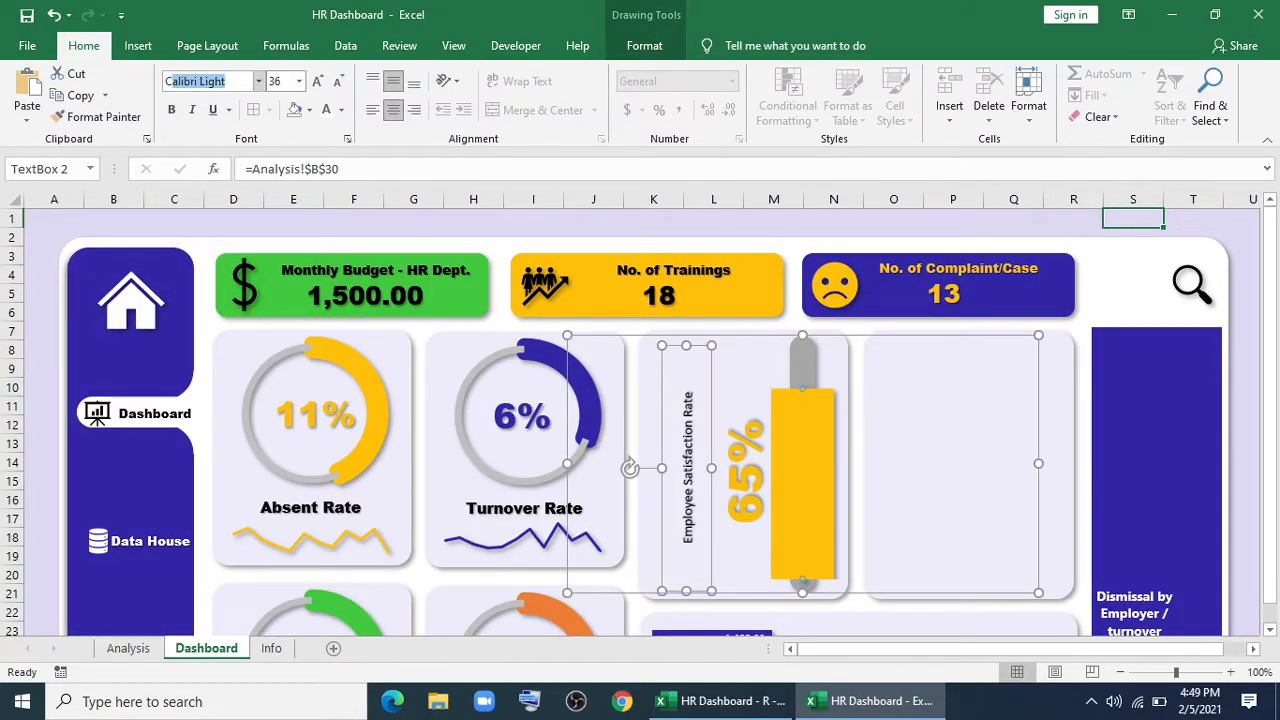
{"action": "type", "text": "Arial Black"}
{"action": "key", "text": "Return"}
{"action": "left_click", "coordinate": [317, 80]}
{"action": "left_click", "coordinate": [338, 80]}
Shift the radar chart and the percentage text box slightly left to balance the Employee Satisfaction Rate card.
{"action": "left_click", "coordinate": [836, 360]}
{"action": "left_click_drag", "start_coordinate": [927, 335], "coordinate": [918, 335]}
{"action": "left_click", "coordinate": [728, 486]}
{"action": "left_click_drag", "start_coordinate": [724, 553], "coordinate": [717, 553]}
{"action": "left_click", "coordinate": [708, 551]}
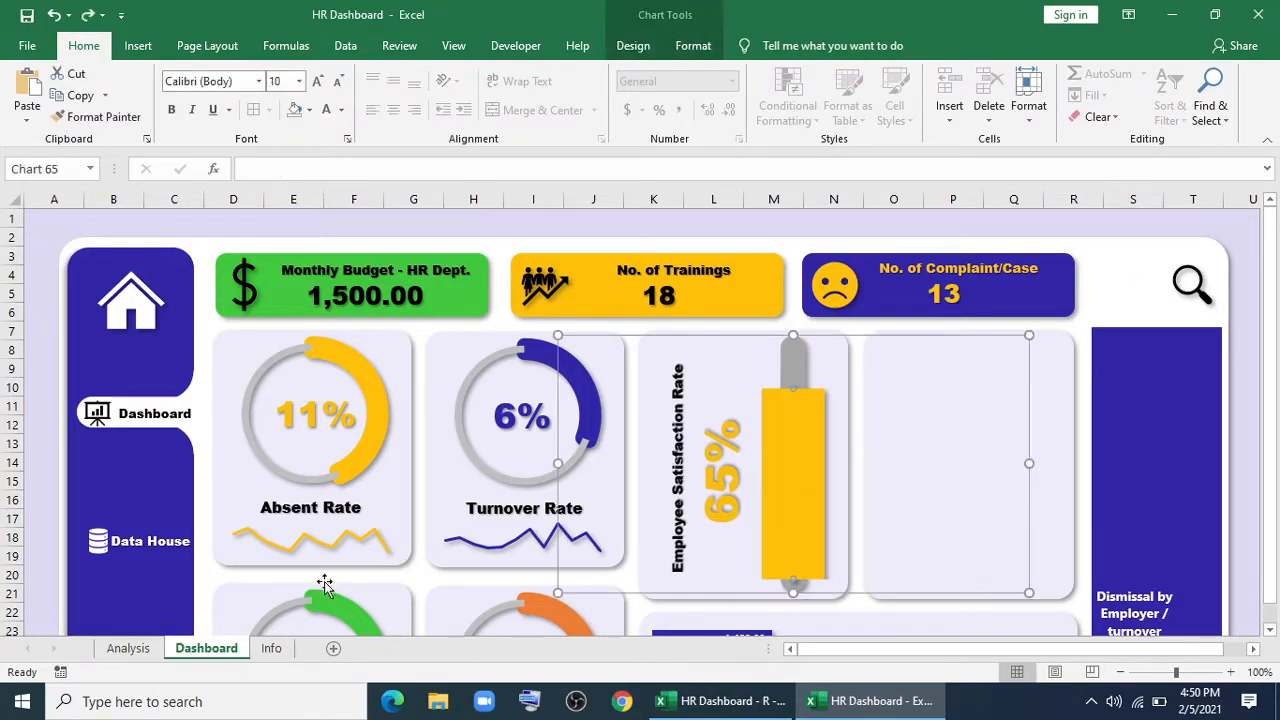
Replace the old radar chart on the Analysis sheet with the copied satisfaction chart and point its data to the Employee Engagement Rate row, C31:D31.
{"action": "left_click", "coordinate": [128, 648]}
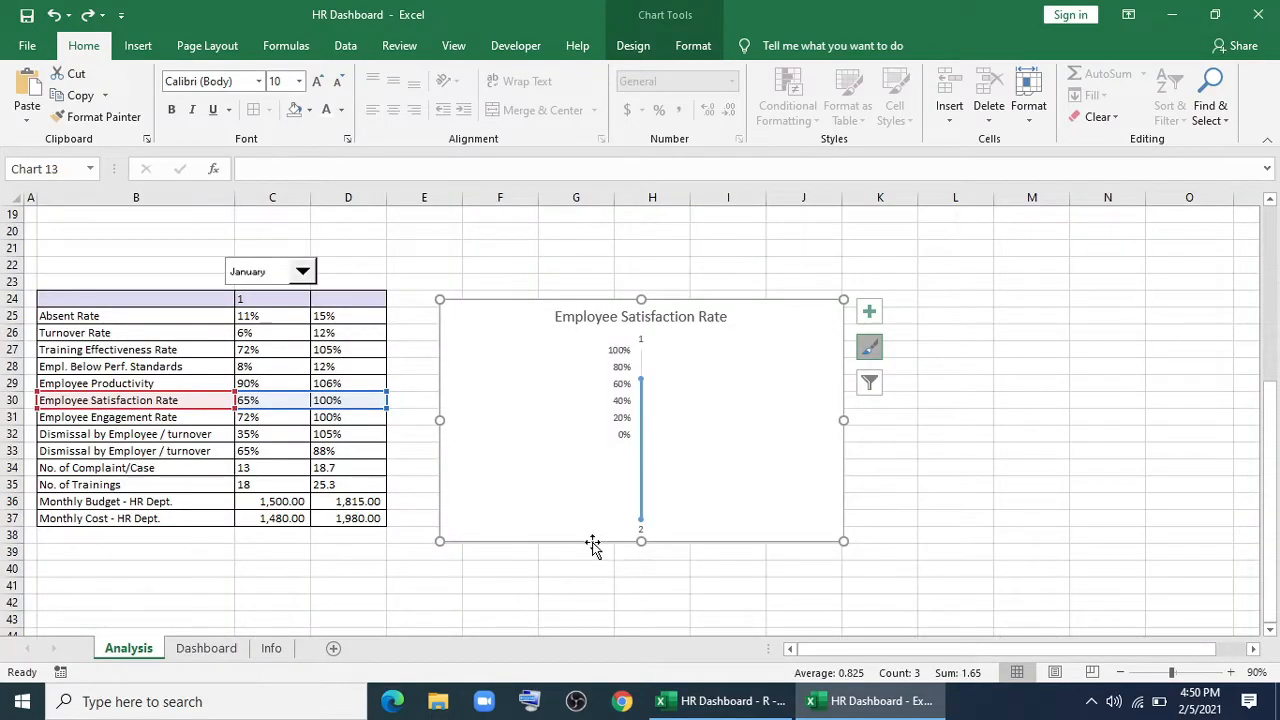
{"action": "key", "text": "Delete"}
{"action": "left_click", "coordinate": [581, 454]}
{"action": "key", "text": "ctrl+v"}
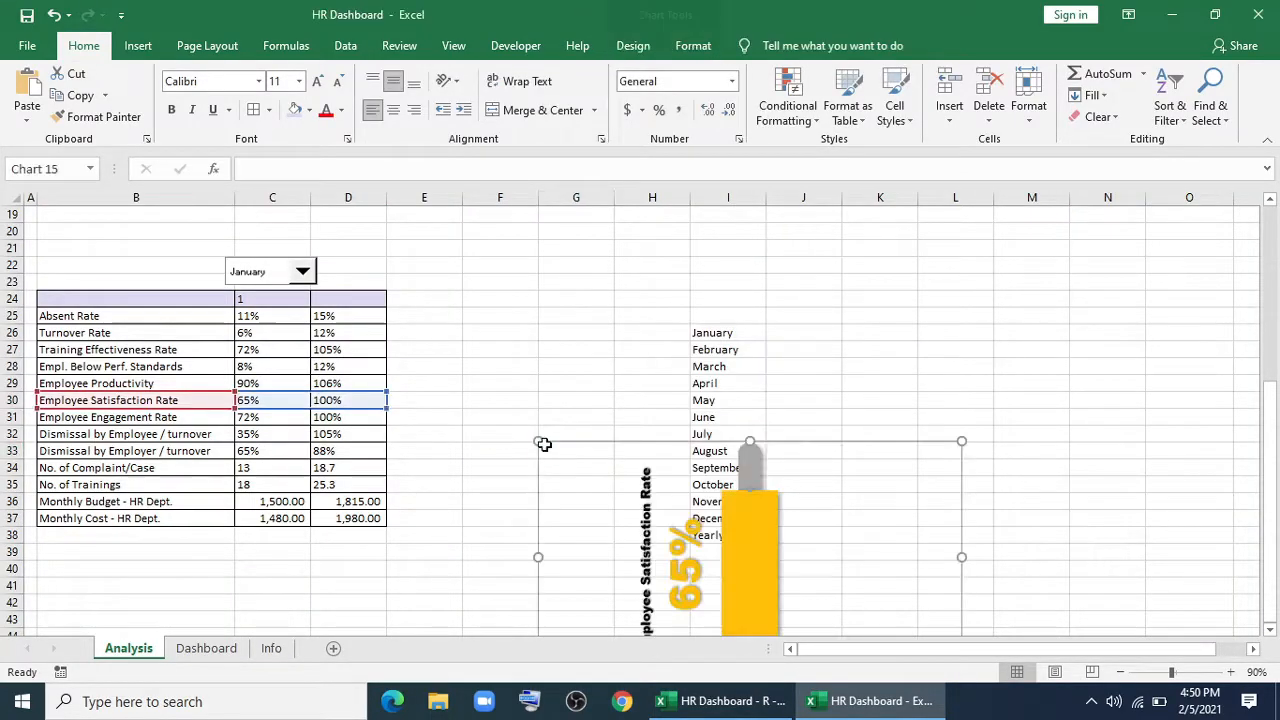
{"action": "left_click_drag", "start_coordinate": [582, 446], "coordinate": [491, 271]}
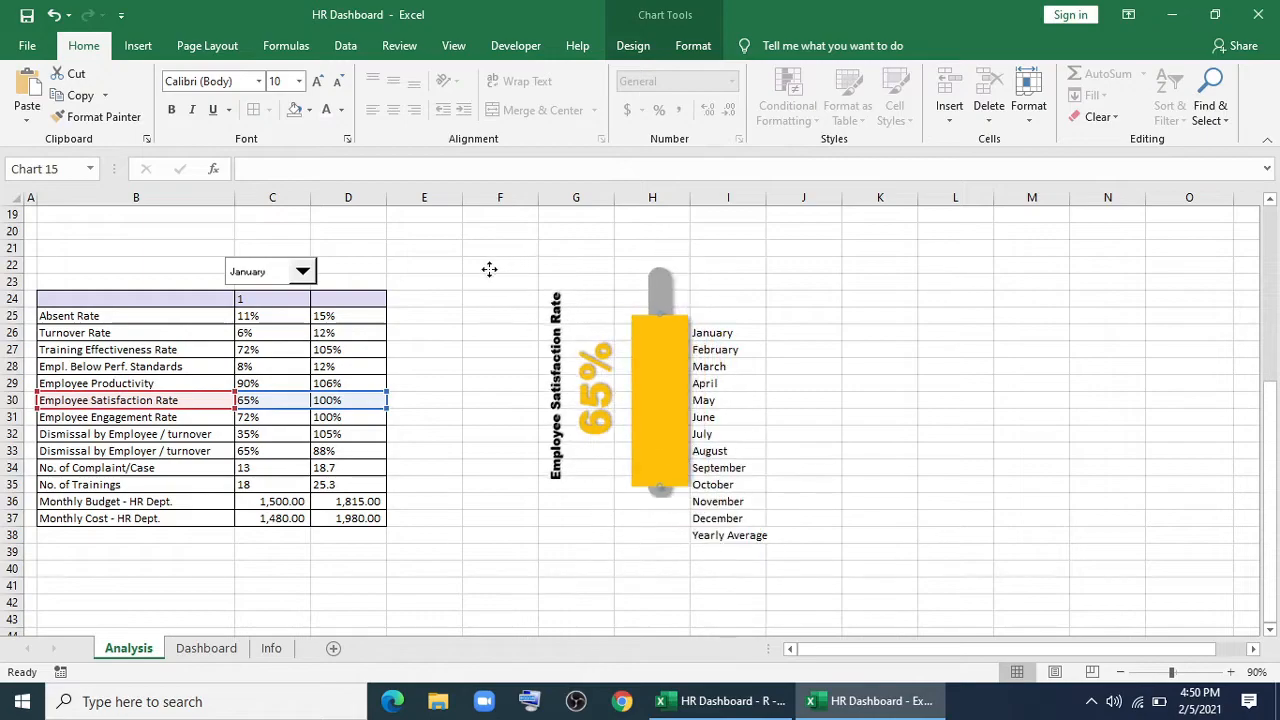
{"action": "left_click_drag", "start_coordinate": [250, 408], "coordinate": [190, 424]}
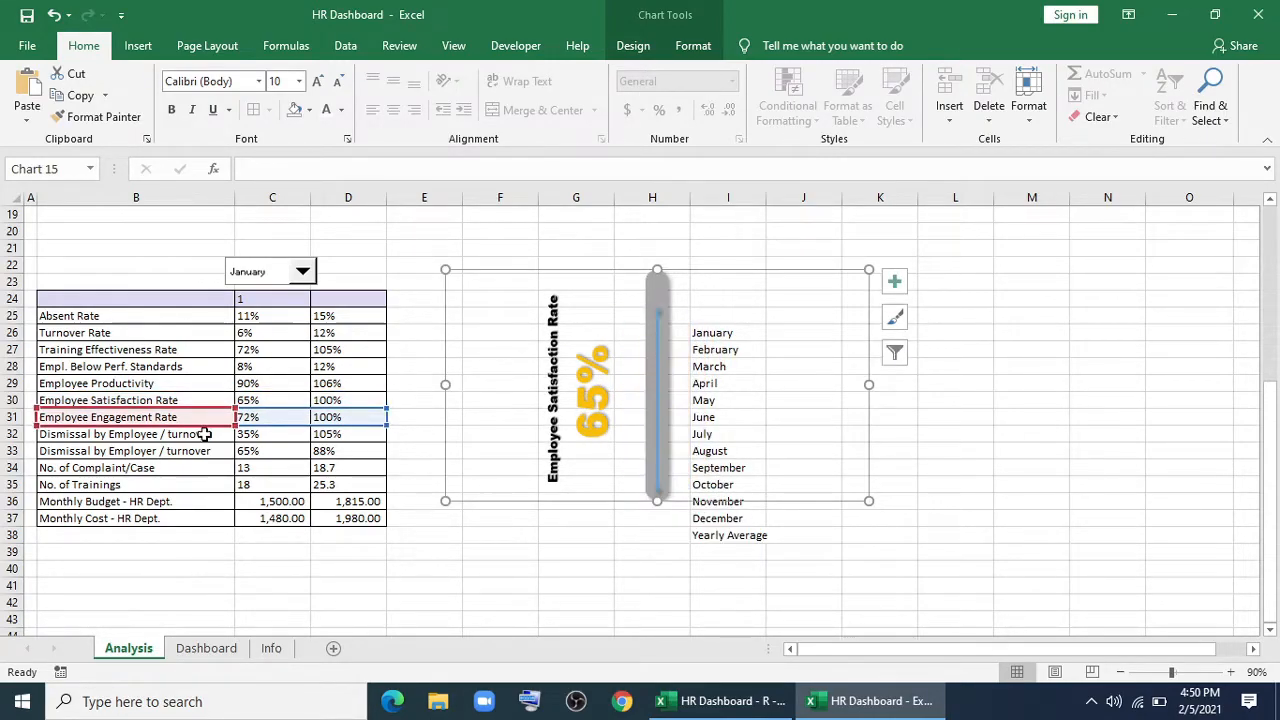
{"action": "left_click_drag", "start_coordinate": [664, 405], "coordinate": [617, 500]}
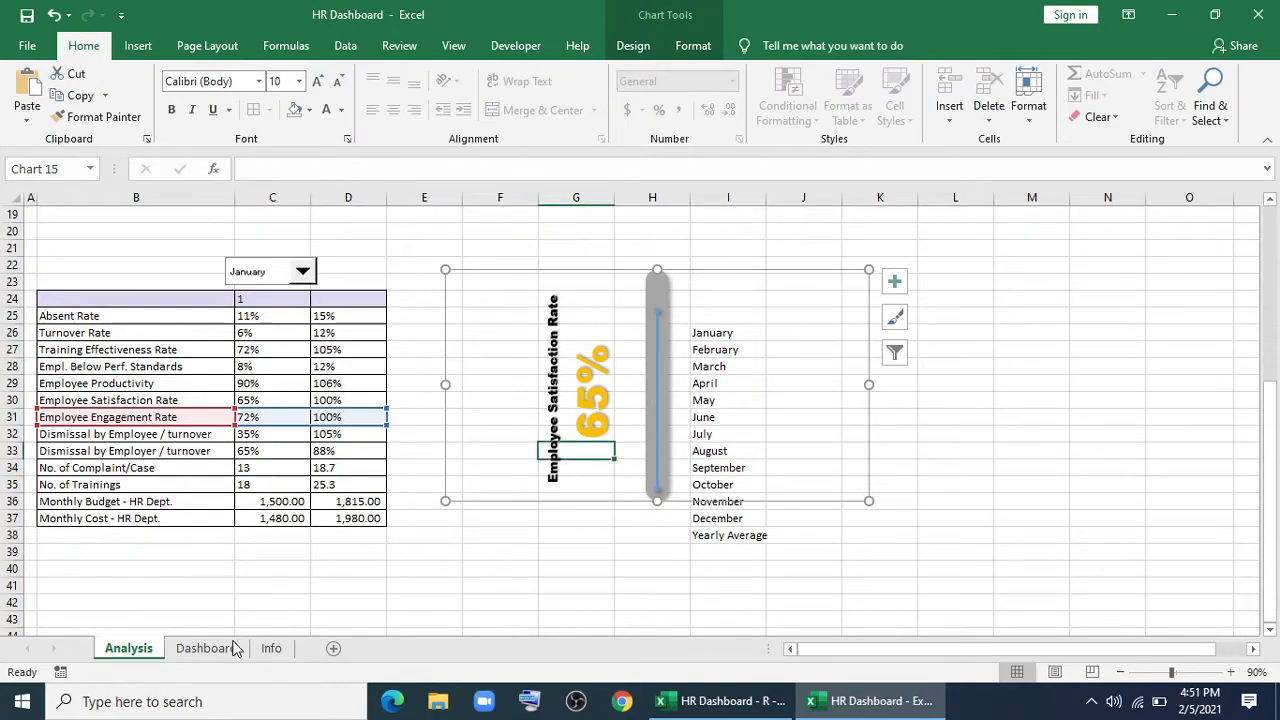
Paste the engagement chart onto the Dashboard sheet and position it in the empty card beside the Employee Satisfaction Rate card.
{"action": "left_click_drag", "start_coordinate": [240, 648], "coordinate": [977, 479]}
{"action": "left_click", "coordinate": [1040, 415]}
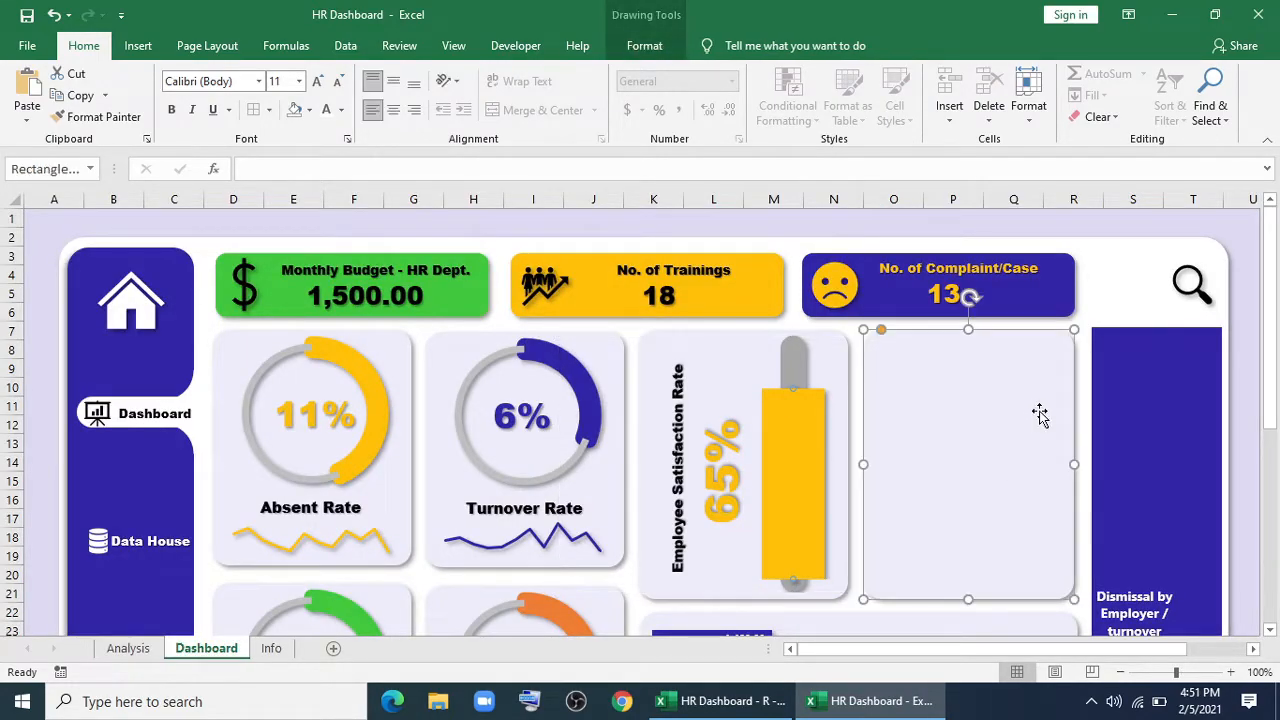
{"action": "key", "text": "ctrl+v"}
{"action": "left_click", "coordinate": [1078, 594]}
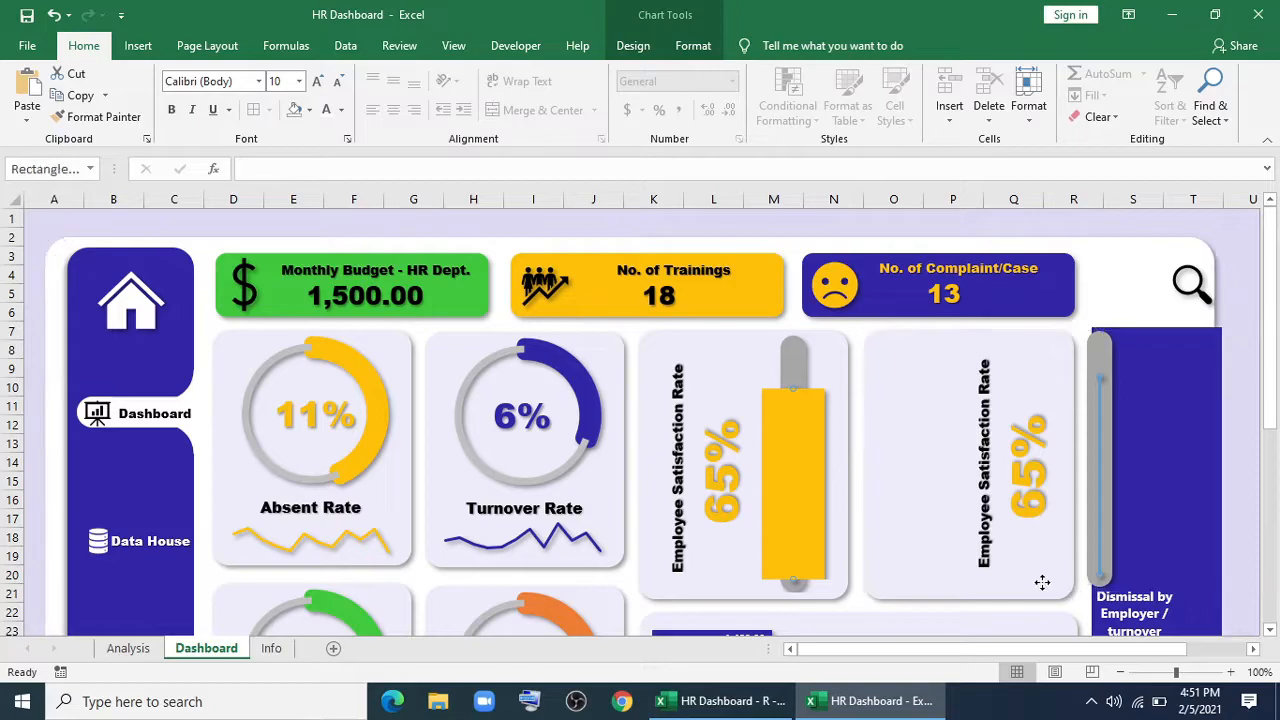
{"action": "key", "text": "Escape"}
{"action": "left_click", "coordinate": [1024, 478]}
{"action": "left_click_drag", "start_coordinate": [1034, 586], "coordinate": [959, 591]}
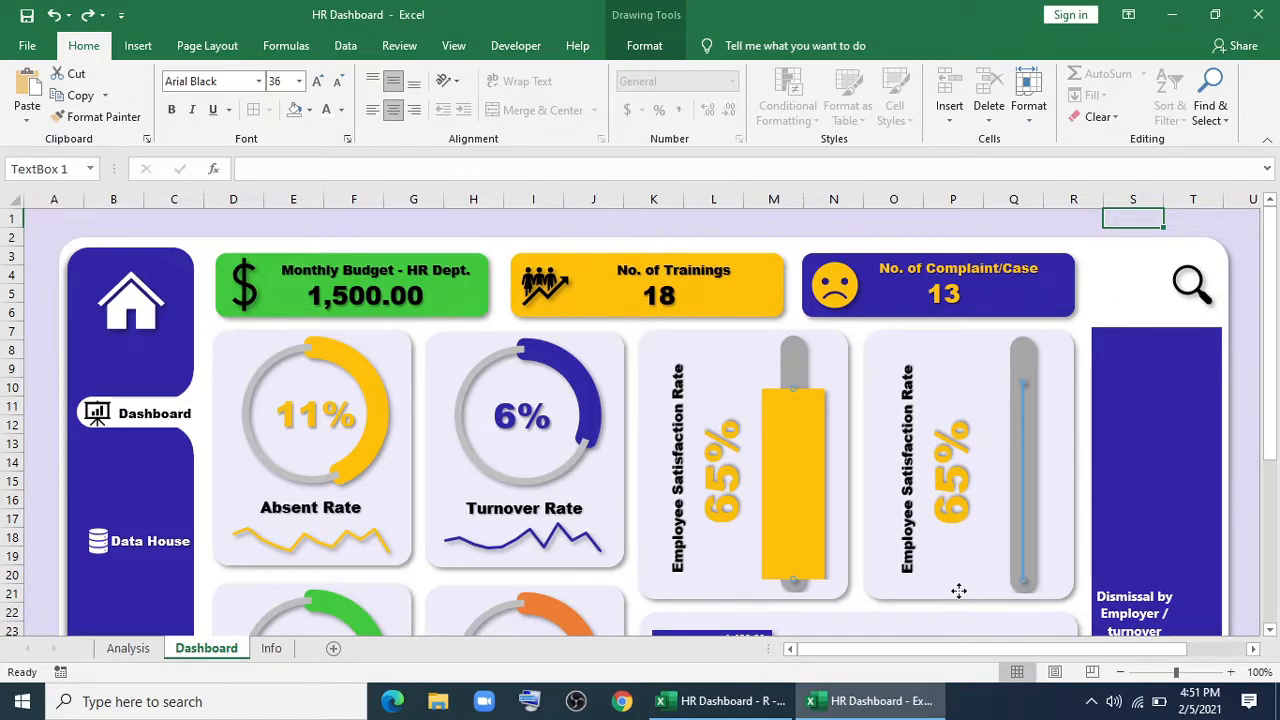
Set the engagement chart's series line width to 50 pt and adjust its join type.
{"action": "left_click", "coordinate": [1022, 493]}
{"action": "left_click", "coordinate": [1022, 493]}
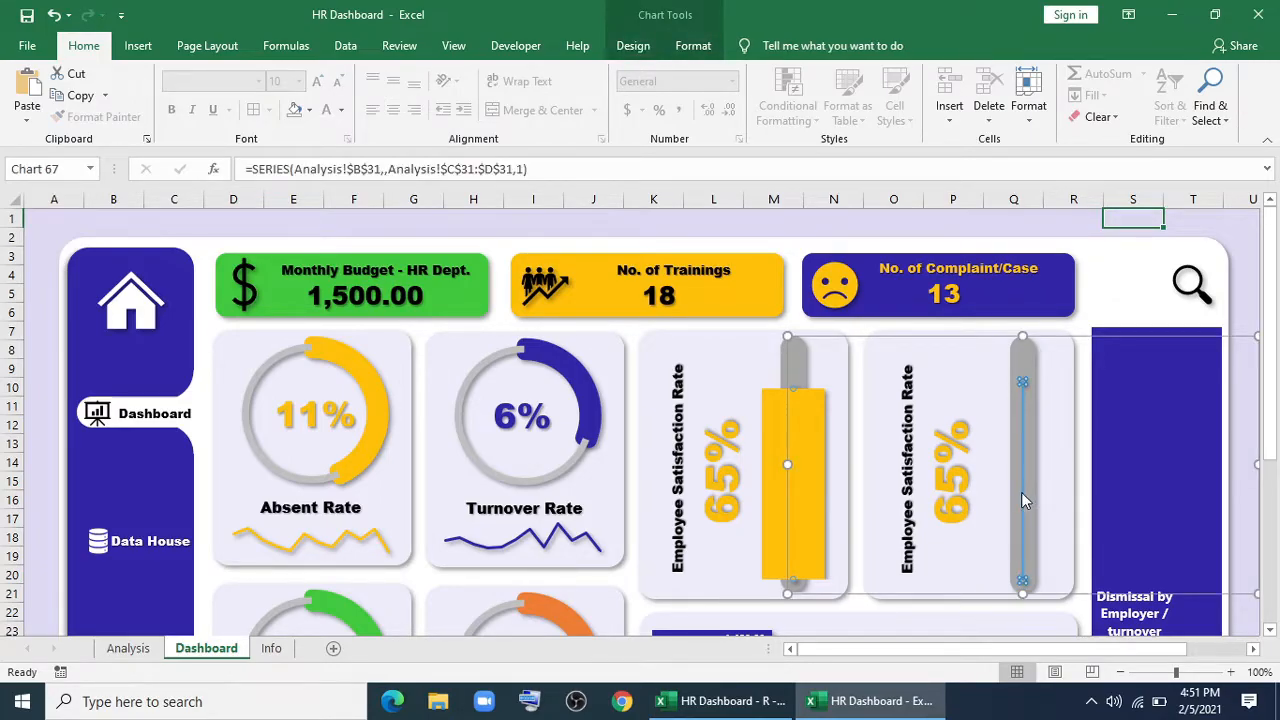
{"action": "right_click", "coordinate": [1021, 492]}
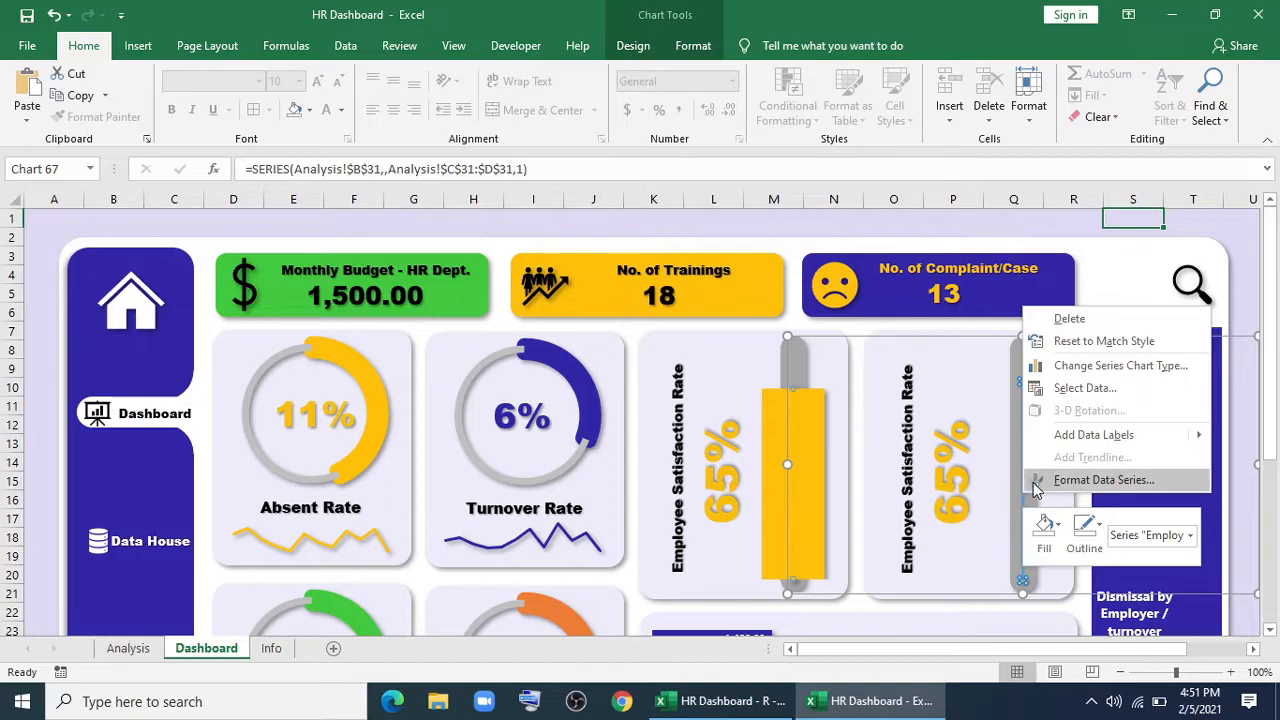
{"action": "left_click", "coordinate": [1036, 482]}
{"action": "left_click", "coordinate": [1041, 276]}
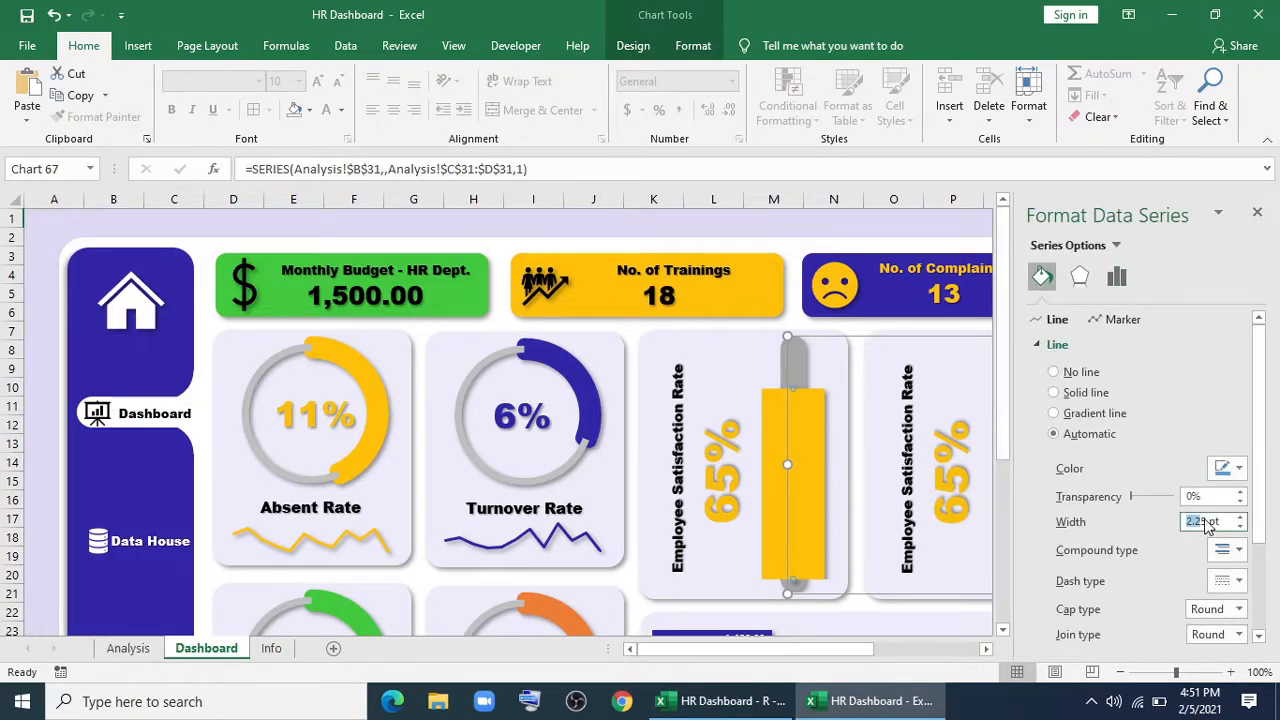
{"action": "type", "text": "5"}
{"action": "key", "text": "Return"}
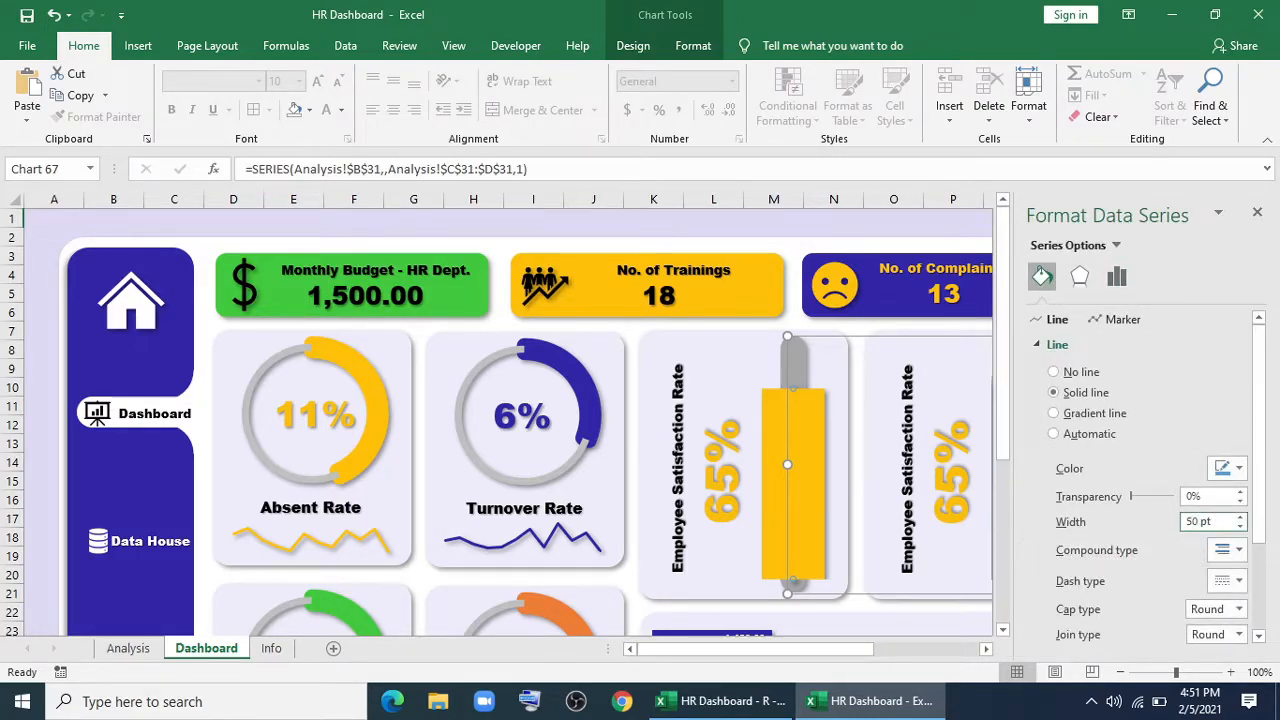
{"action": "left_click", "coordinate": [1220, 638]}
{"action": "left_click", "coordinate": [1214, 600]}
{"action": "left_click", "coordinate": [1257, 212]}
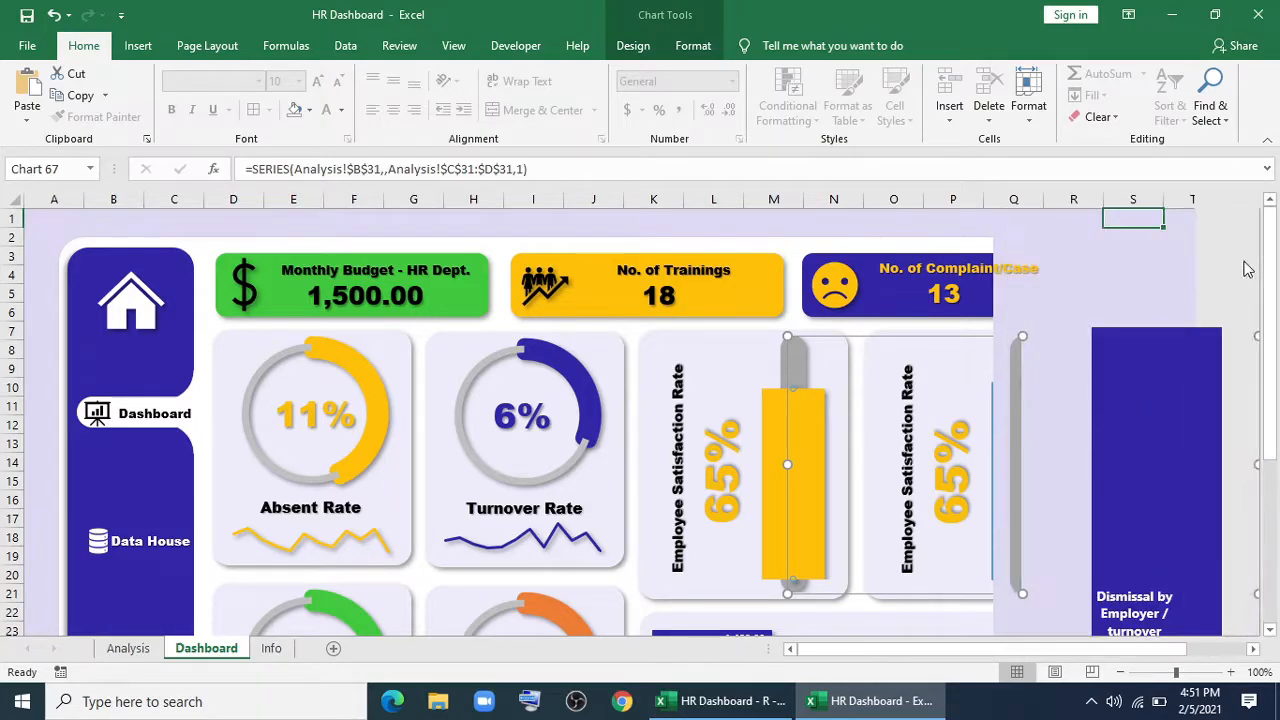
{"action": "right_click", "coordinate": [1022, 374]}
{"action": "key", "text": "Escape"}
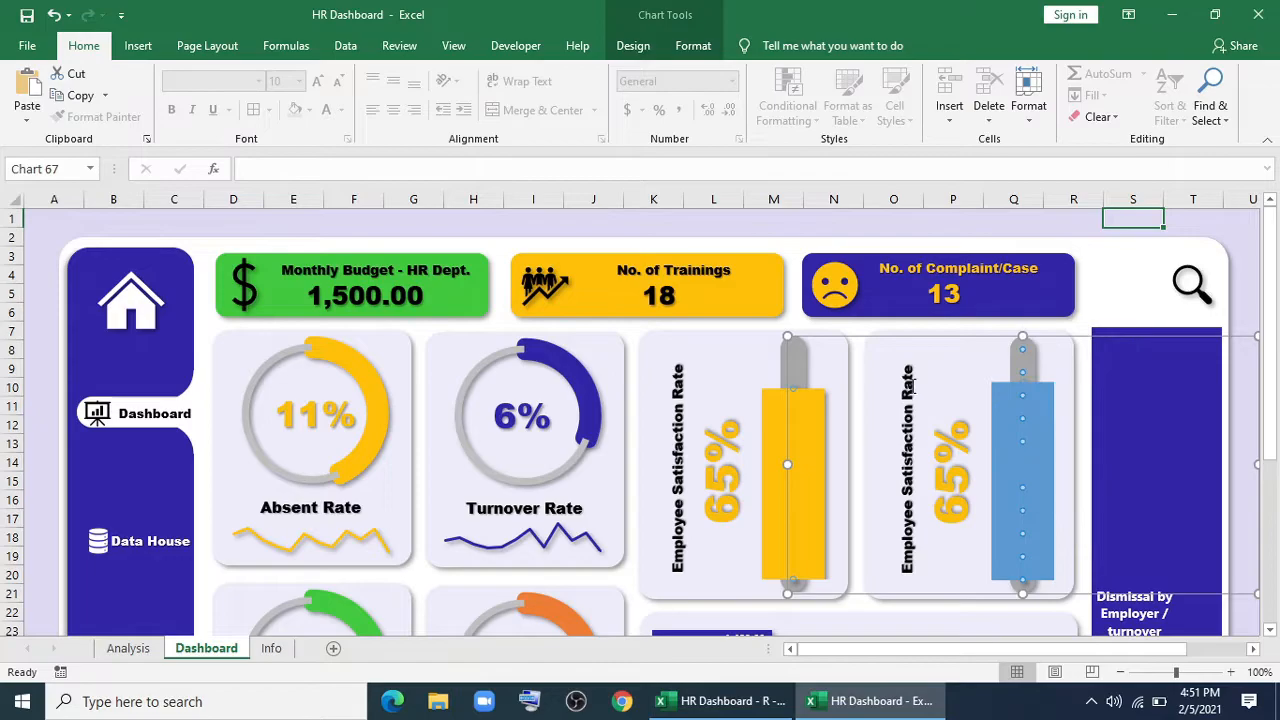
Link the label text box in the new card to the Employee Engagement Rate name in Analysis cell B31.
{"action": "left_click", "coordinate": [912, 388]}
{"action": "left_click_drag", "start_coordinate": [357, 170], "coordinate": [243, 170]}
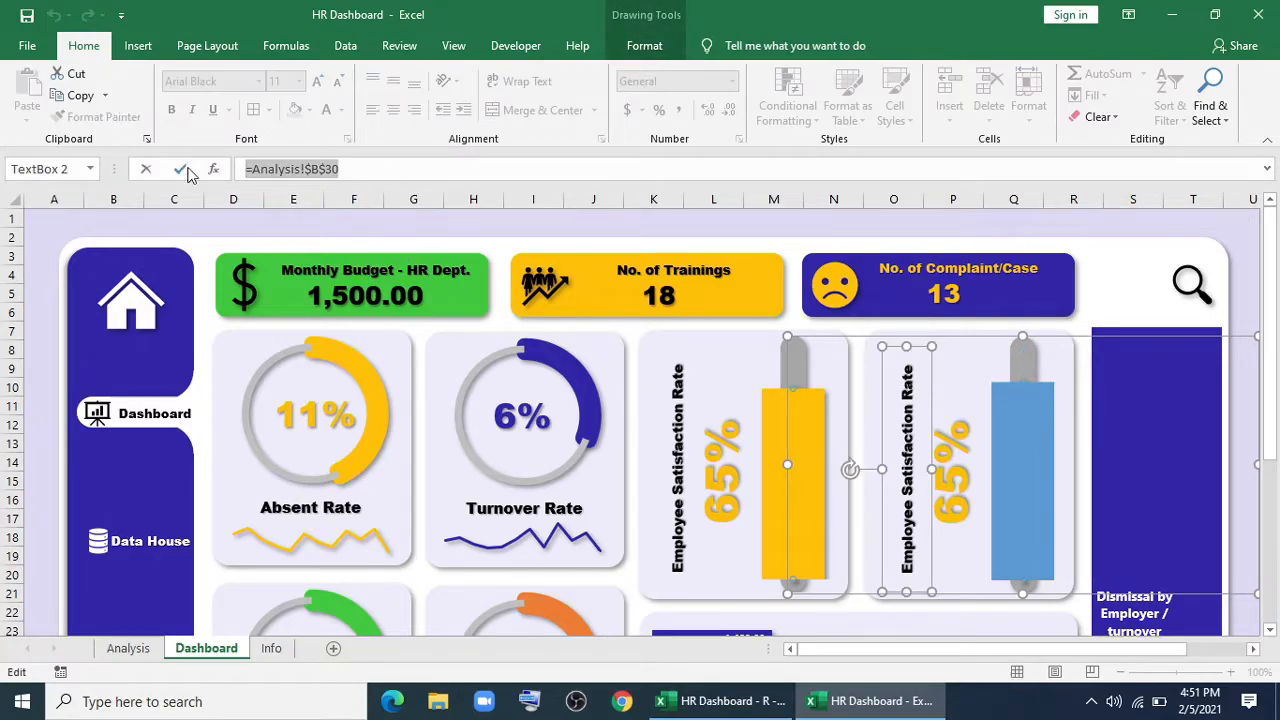
{"action": "type", "text": "="}
{"action": "left_click", "coordinate": [140, 648]}
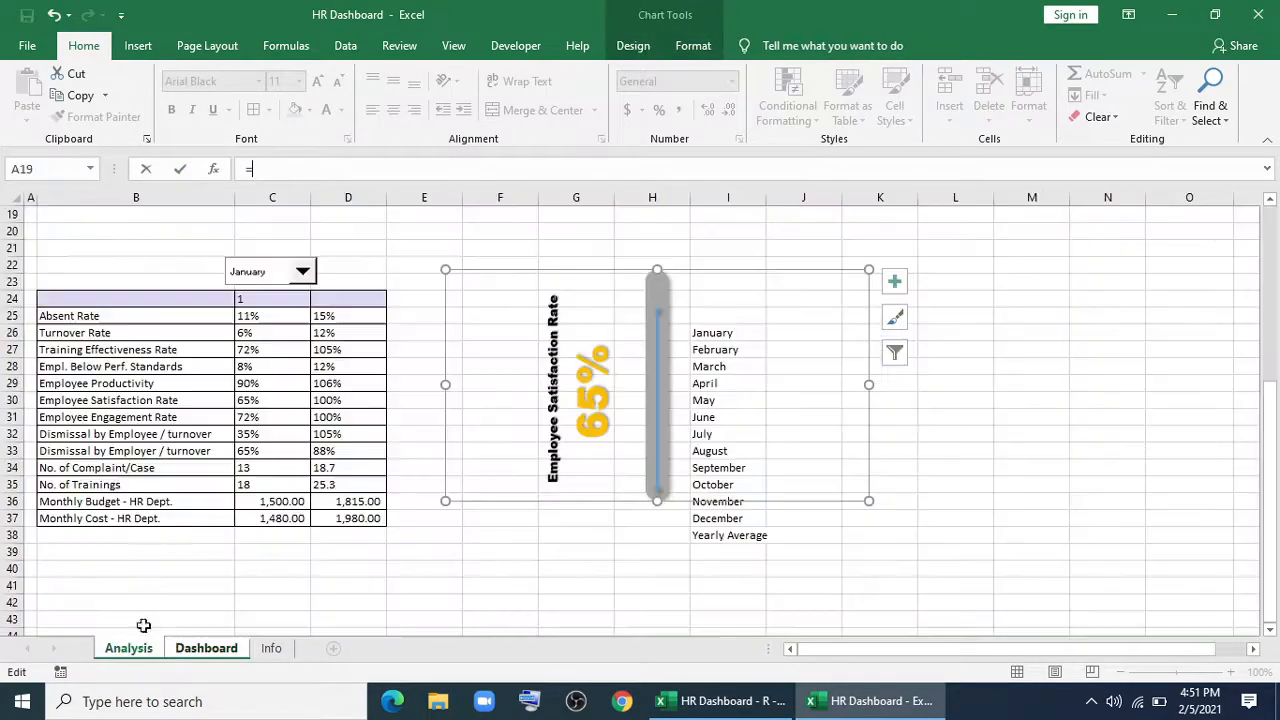
{"action": "left_click", "coordinate": [178, 418]}
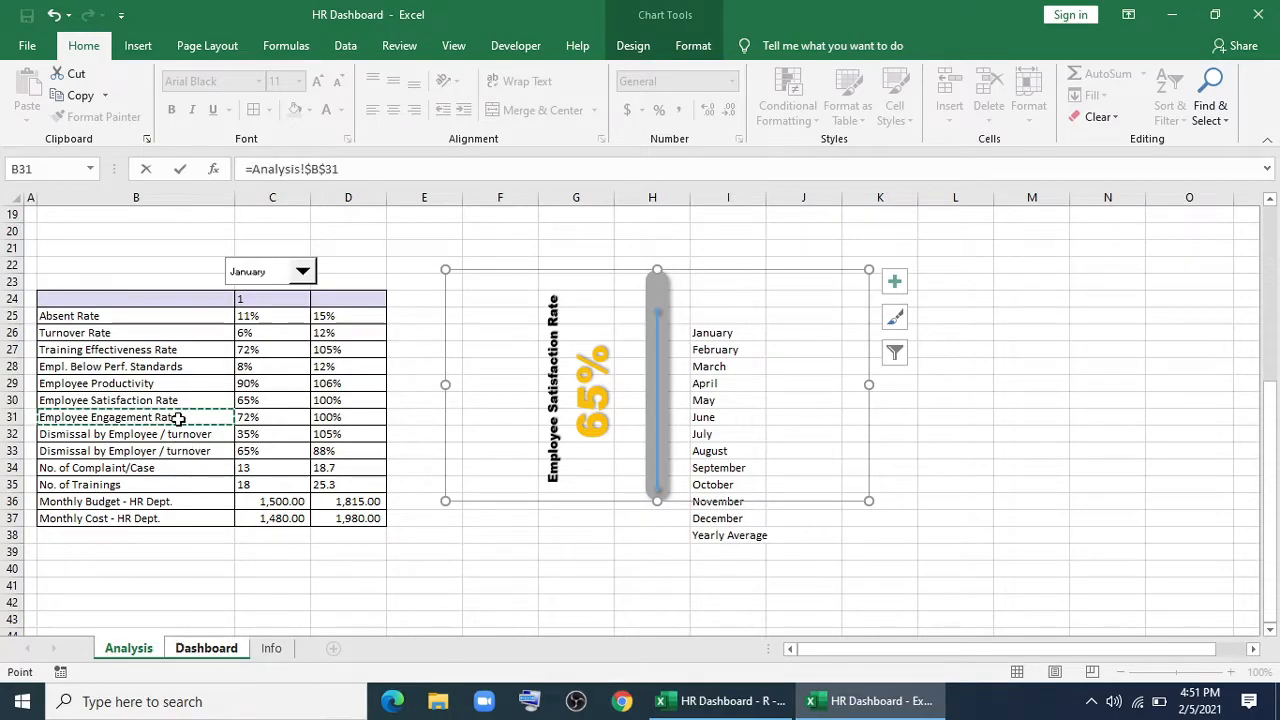
{"action": "key", "text": "Return"}
Link the percentage text box in the new card to the engagement value in Analysis cell C31.
{"action": "left_click", "coordinate": [955, 452]}
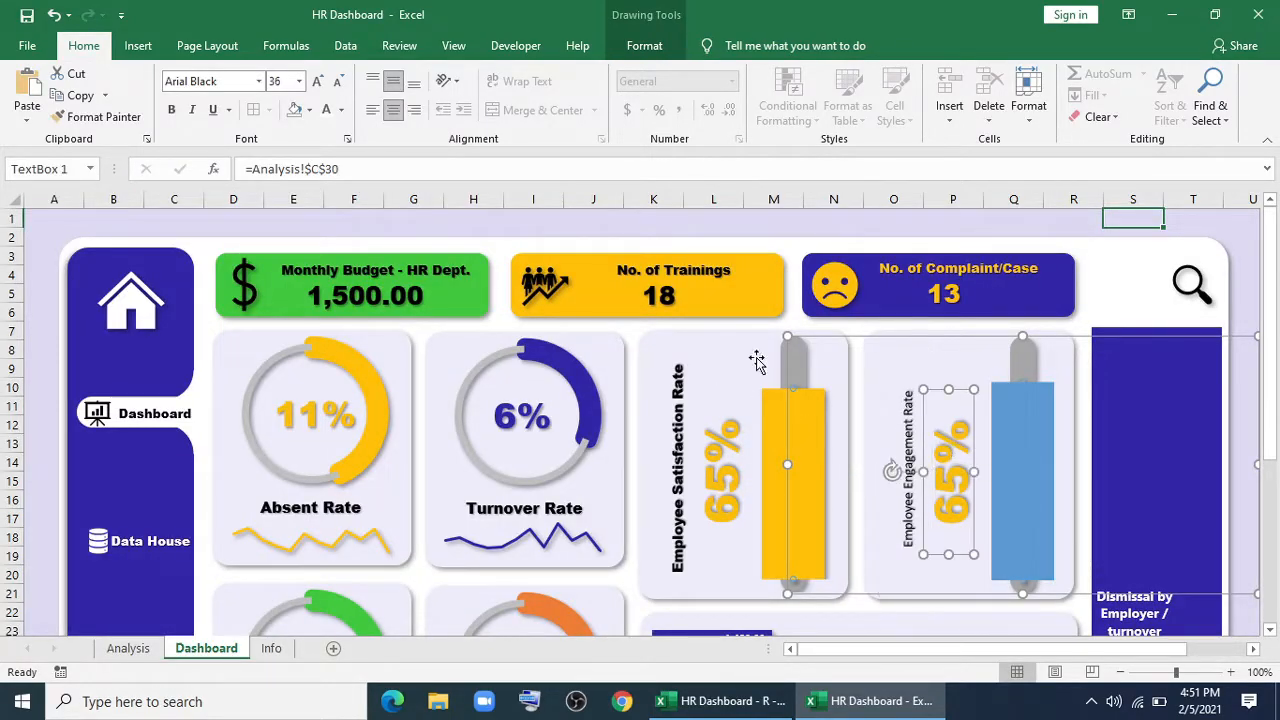
{"action": "left_click_drag", "start_coordinate": [368, 168], "coordinate": [86, 157]}
{"action": "type", "text": "="}
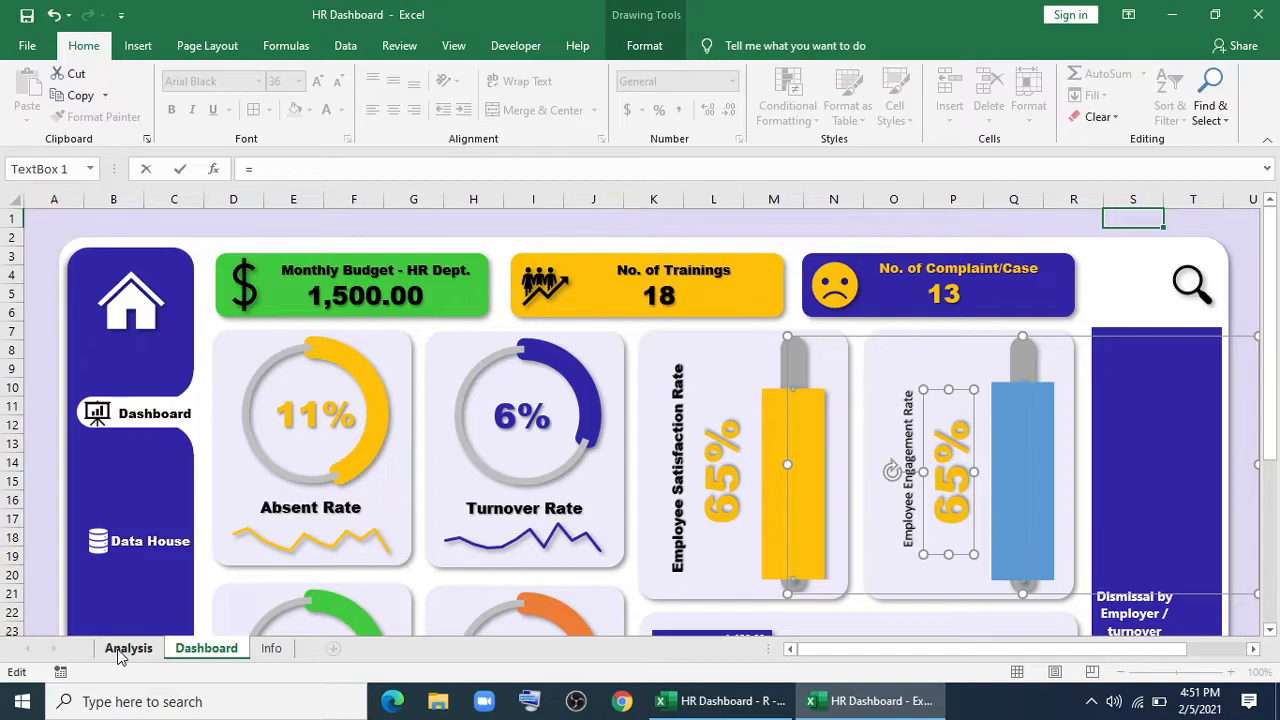
{"action": "left_click", "coordinate": [128, 648]}
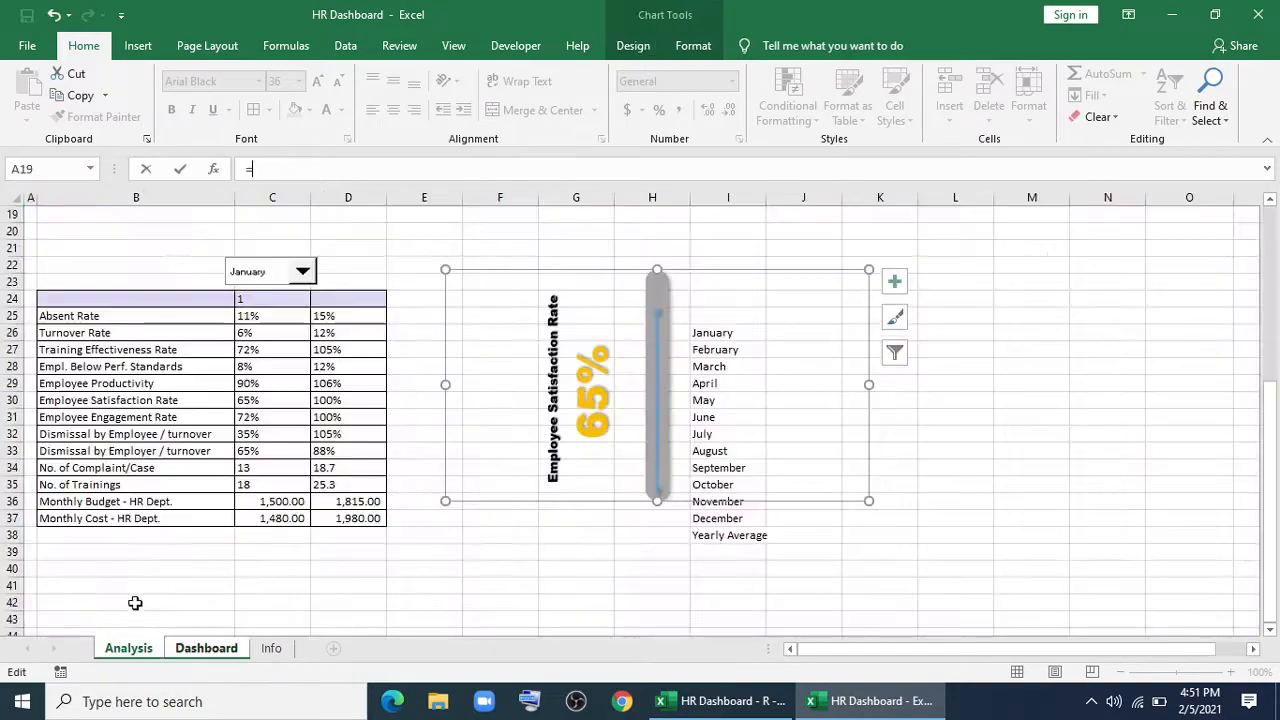
{"action": "left_click", "coordinate": [267, 416]}
{"action": "key", "text": "Return"}
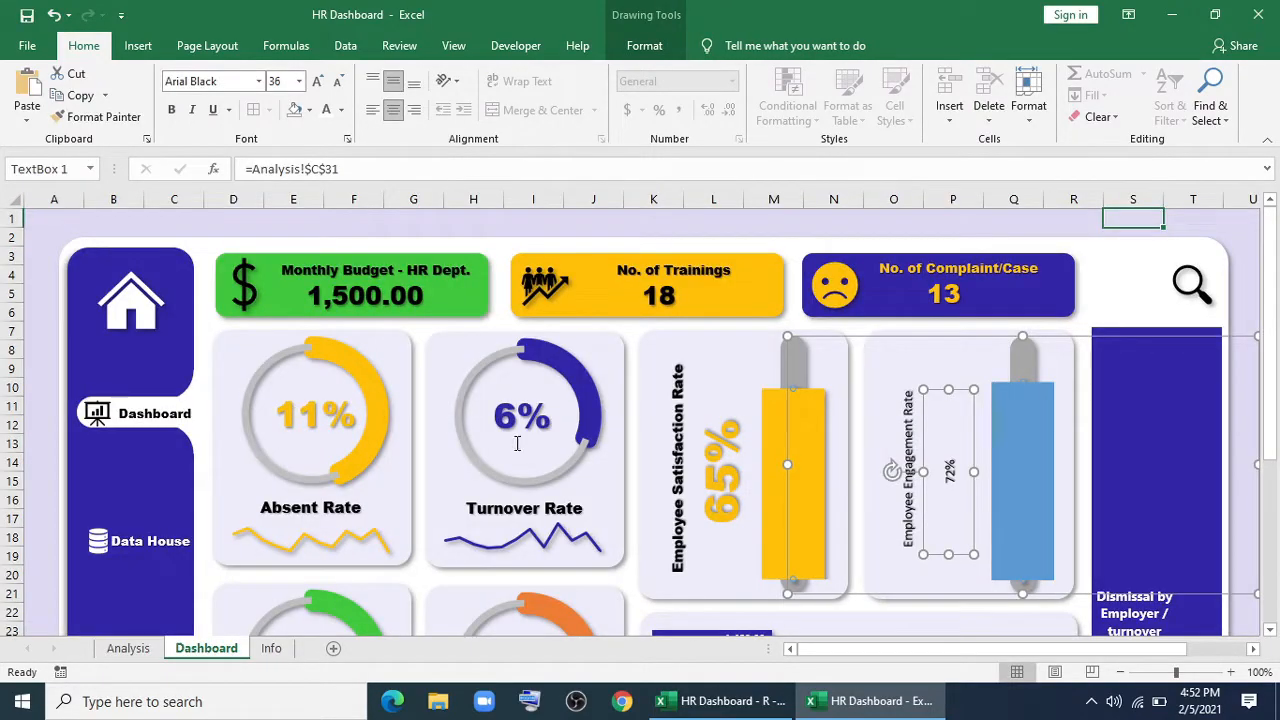
Copy the satisfaction card's percentage and label formatting onto the matching text boxes in the Employee Engagement Rate card.
{"action": "left_click", "coordinate": [727, 459]}
{"action": "left_click", "coordinate": [112, 117]}
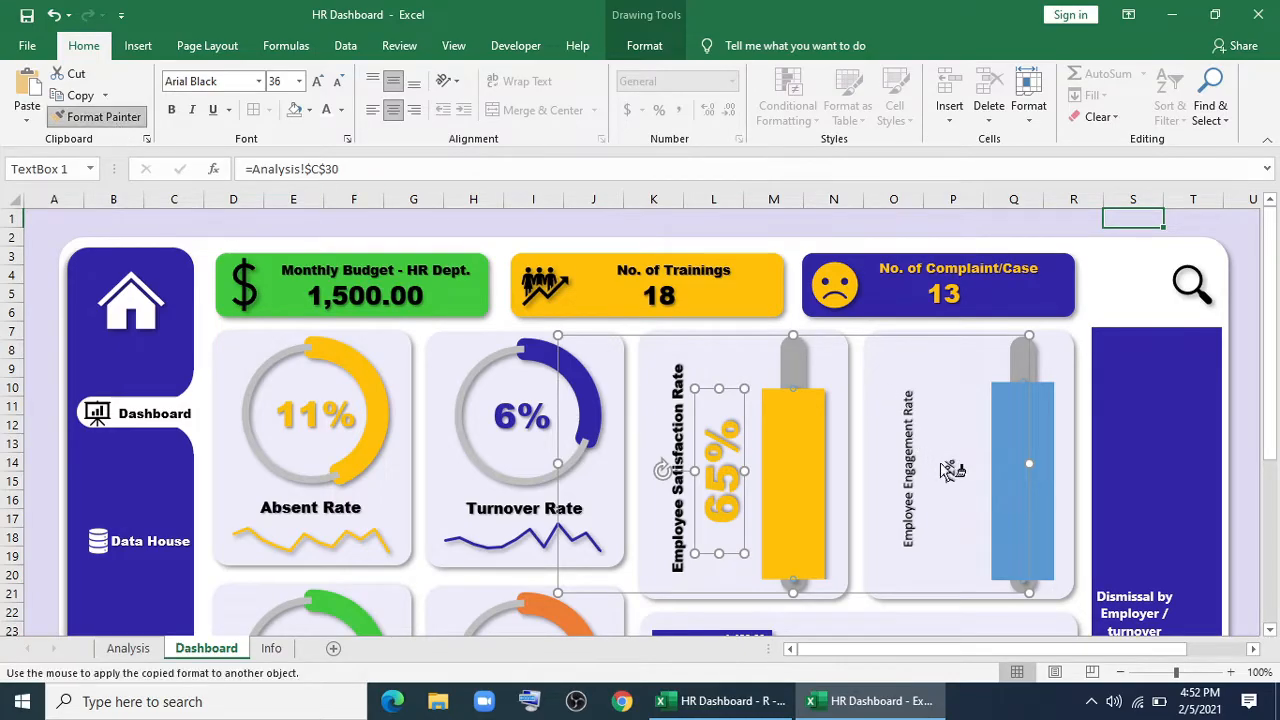
{"action": "left_click", "coordinate": [950, 472]}
{"action": "left_click", "coordinate": [680, 432]}
{"action": "left_click", "coordinate": [112, 117]}
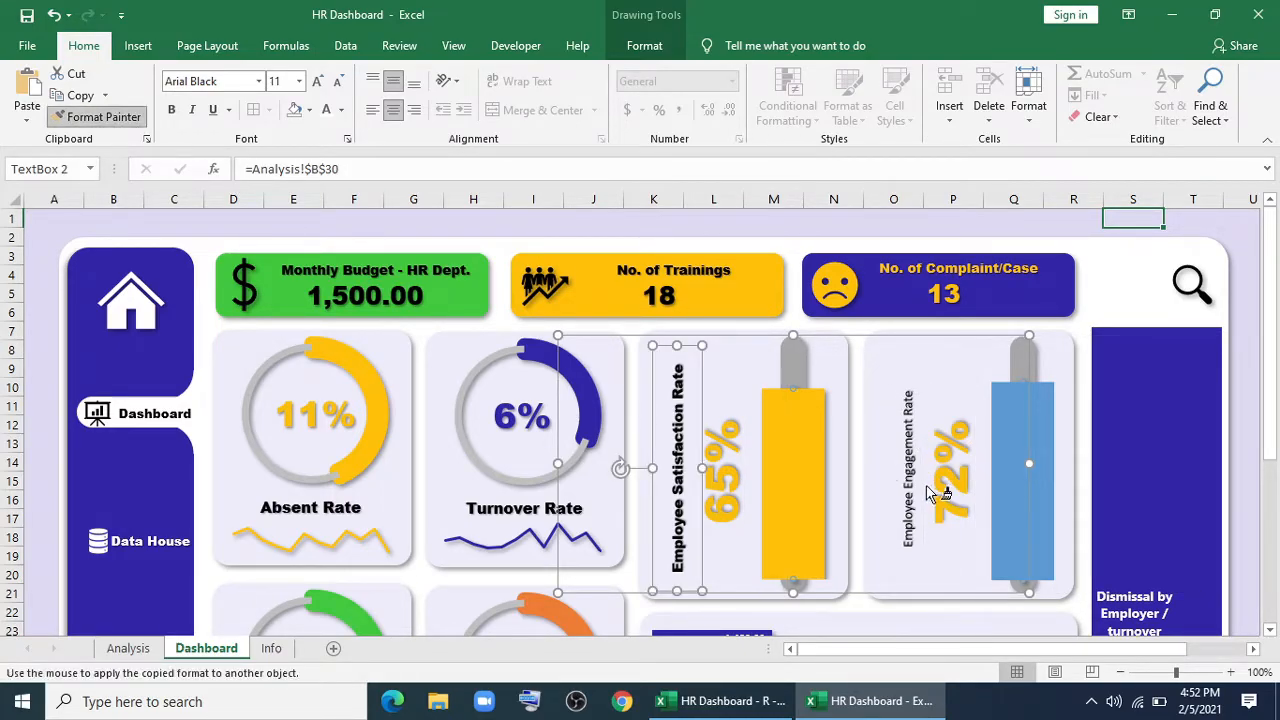
{"action": "left_click", "coordinate": [910, 470]}
{"action": "left_click", "coordinate": [1212, 216]}
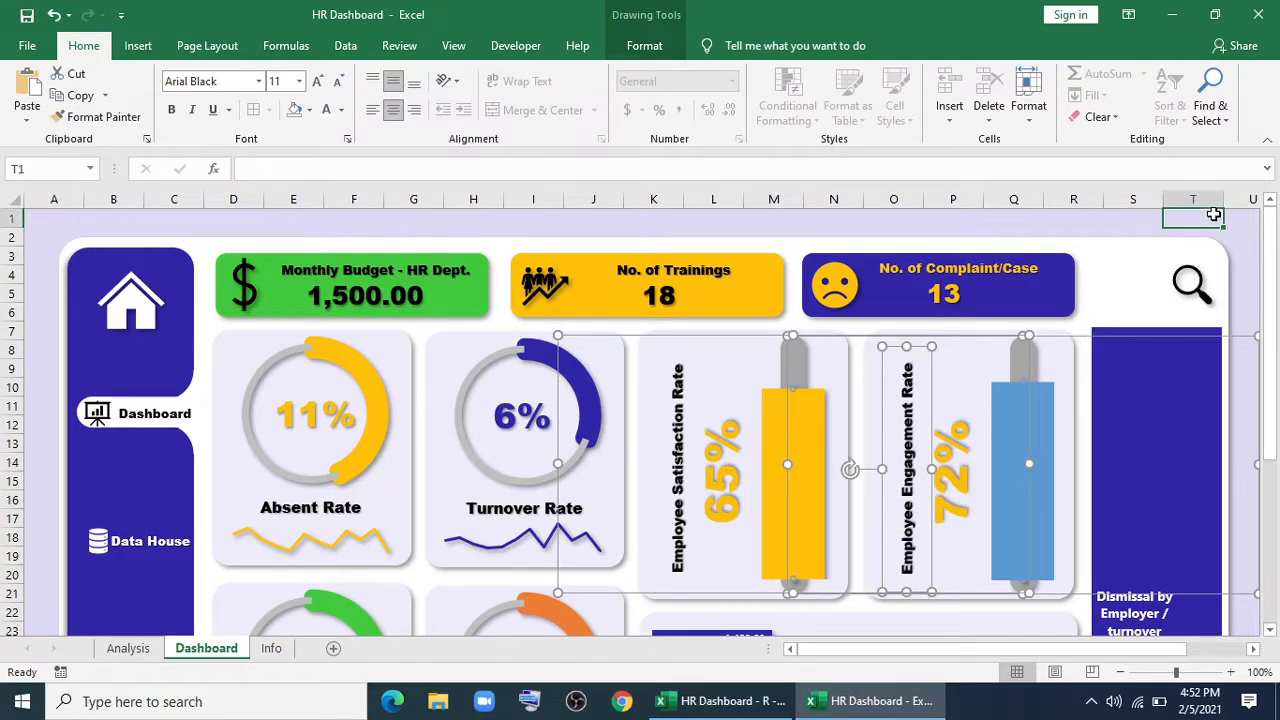
Nudge the Employee Engagement Rate label slightly left and recolour the card's percentage text with the dashboard green.
{"action": "left_click", "coordinate": [907, 464]}
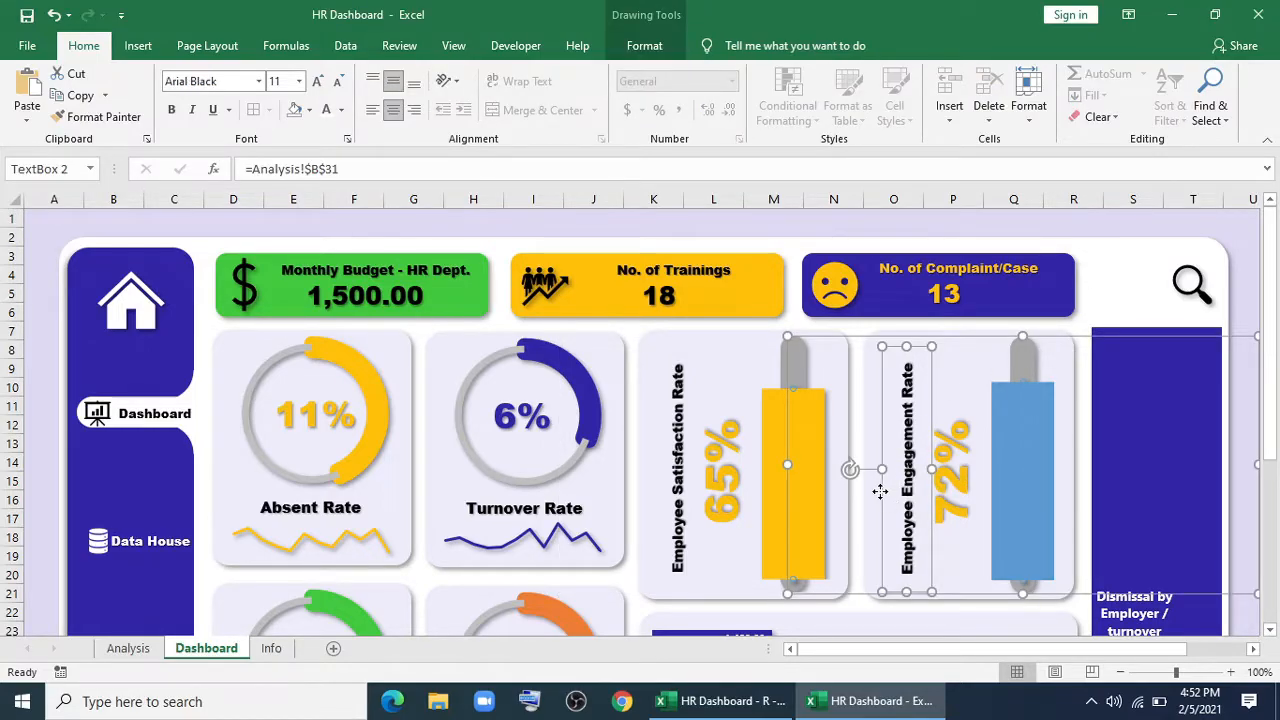
{"action": "left_click_drag", "start_coordinate": [880, 490], "coordinate": [875, 491]}
{"action": "left_click", "coordinate": [921, 487]}
{"action": "left_click", "coordinate": [950, 482]}
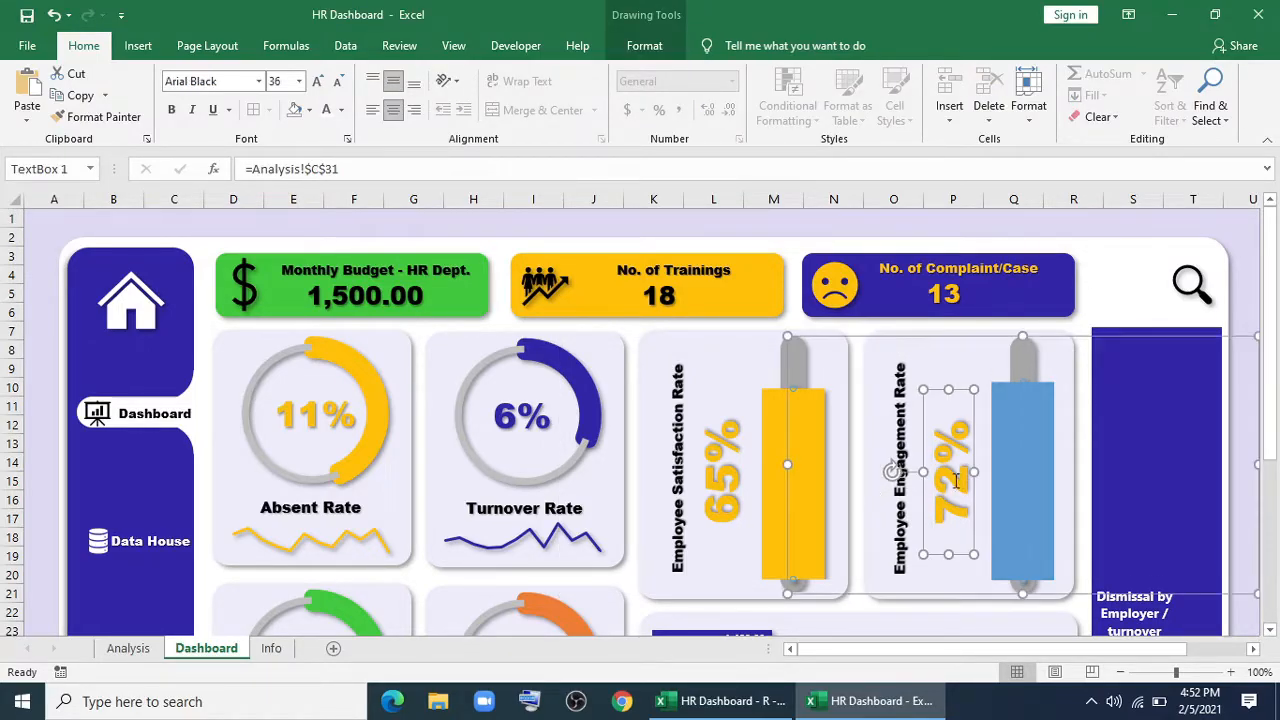
{"action": "left_click", "coordinate": [644, 45]}
{"action": "left_click", "coordinate": [742, 80]}
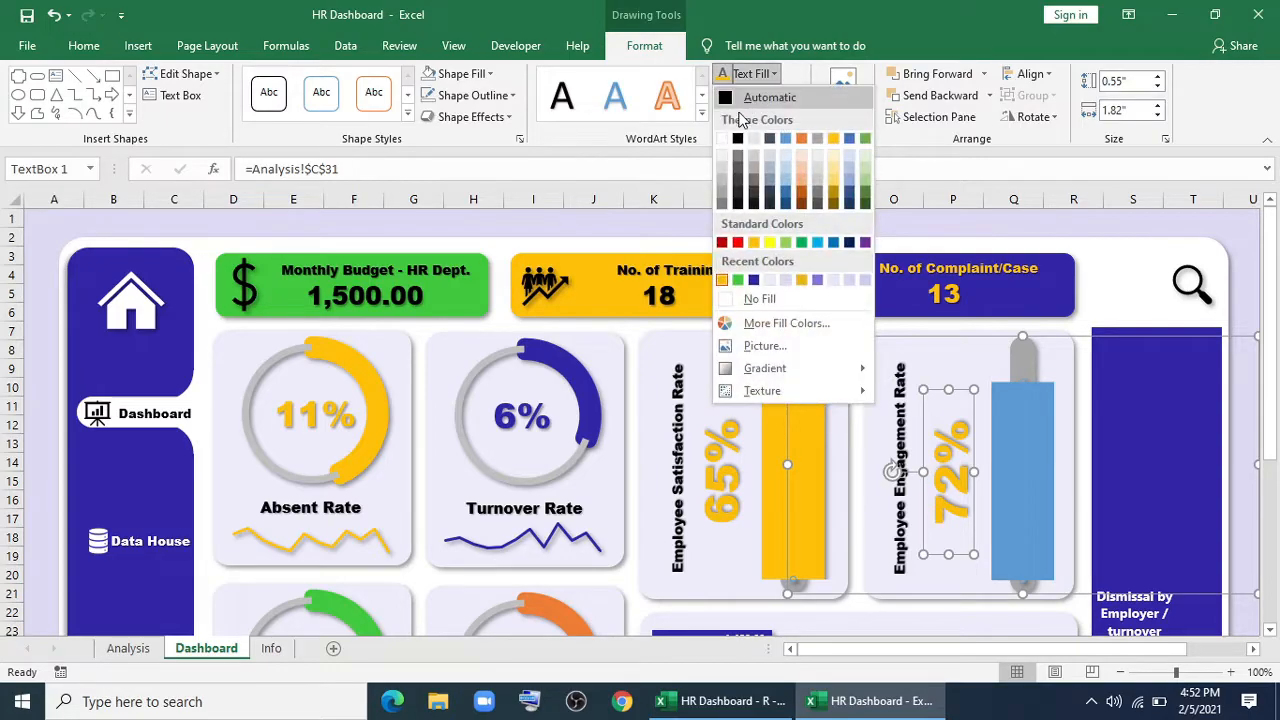
{"action": "left_click", "coordinate": [743, 281]}
Apply the dashboard green to both the fill and the outline of the Employee Engagement Rate series.
{"action": "left_click", "coordinate": [1016, 408]}
{"action": "left_click", "coordinate": [1027, 417]}
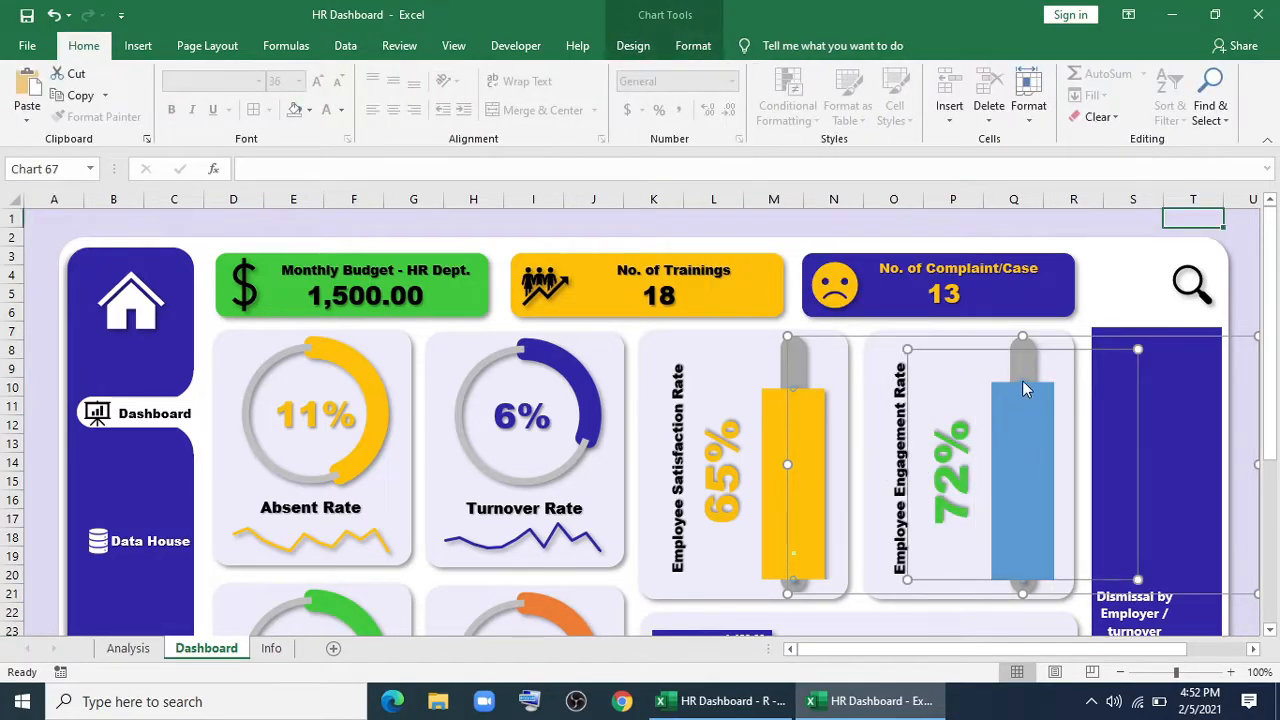
{"action": "left_click", "coordinate": [1022, 382]}
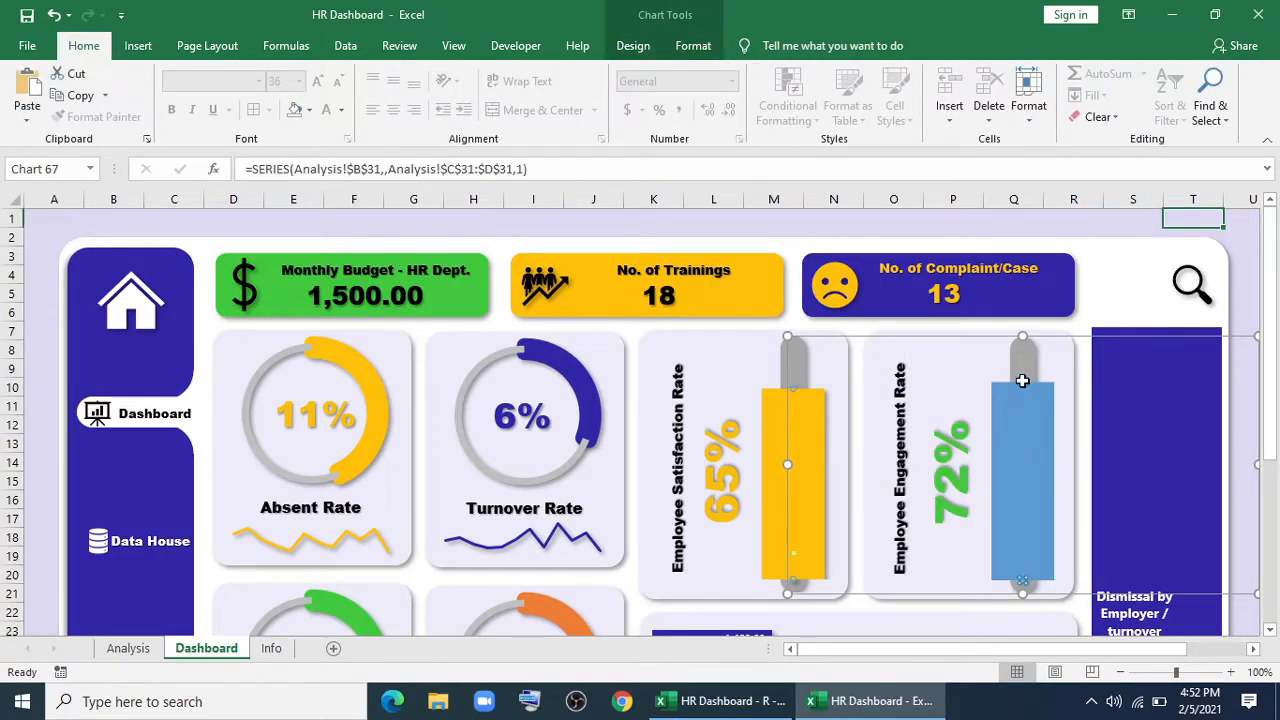
{"action": "left_click", "coordinate": [693, 45]}
{"action": "left_click", "coordinate": [512, 73]}
{"action": "left_click", "coordinate": [480, 282]}
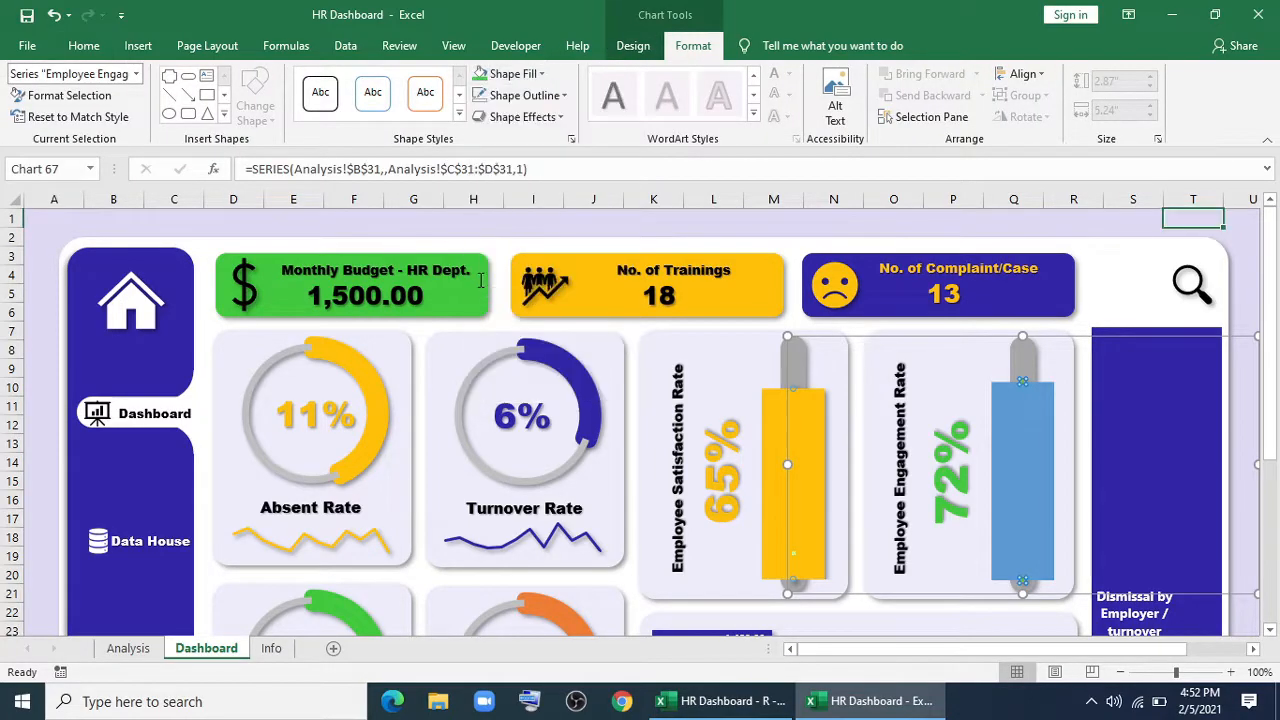
{"action": "left_click", "coordinate": [1131, 223]}
{"action": "left_click", "coordinate": [1024, 410]}
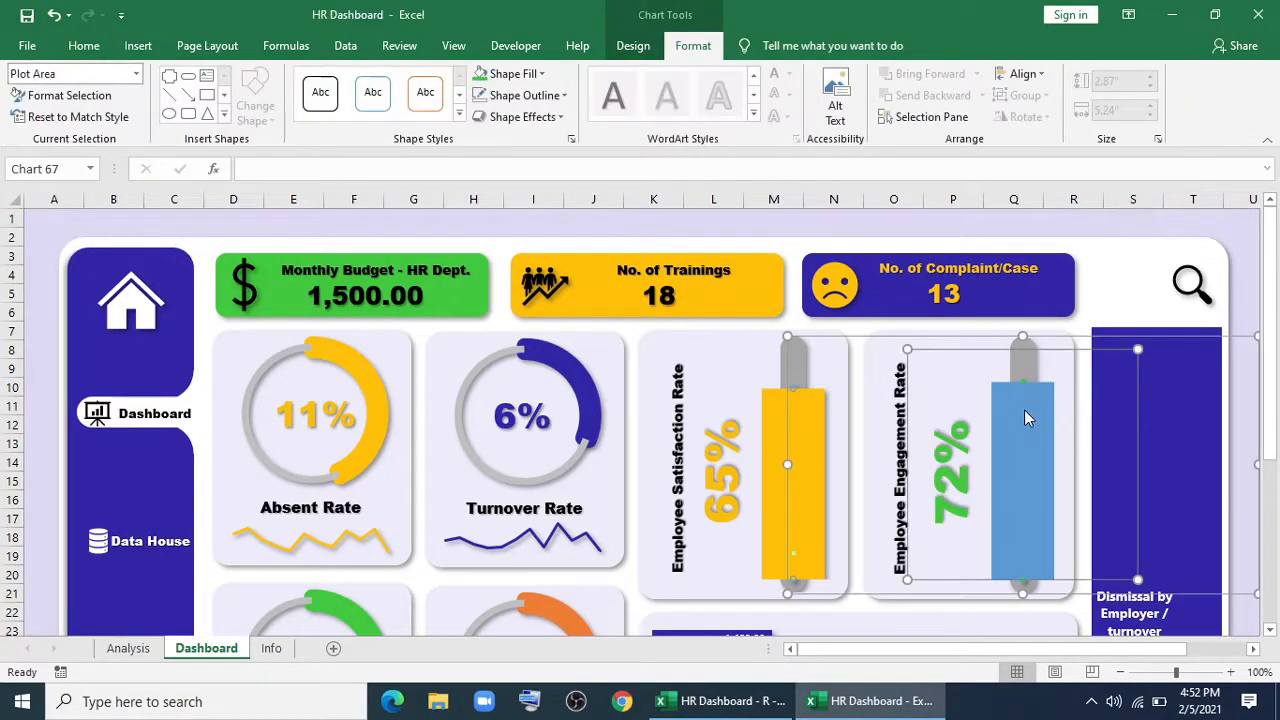
{"action": "left_click", "coordinate": [1024, 410]}
{"action": "right_click", "coordinate": [1024, 410]}
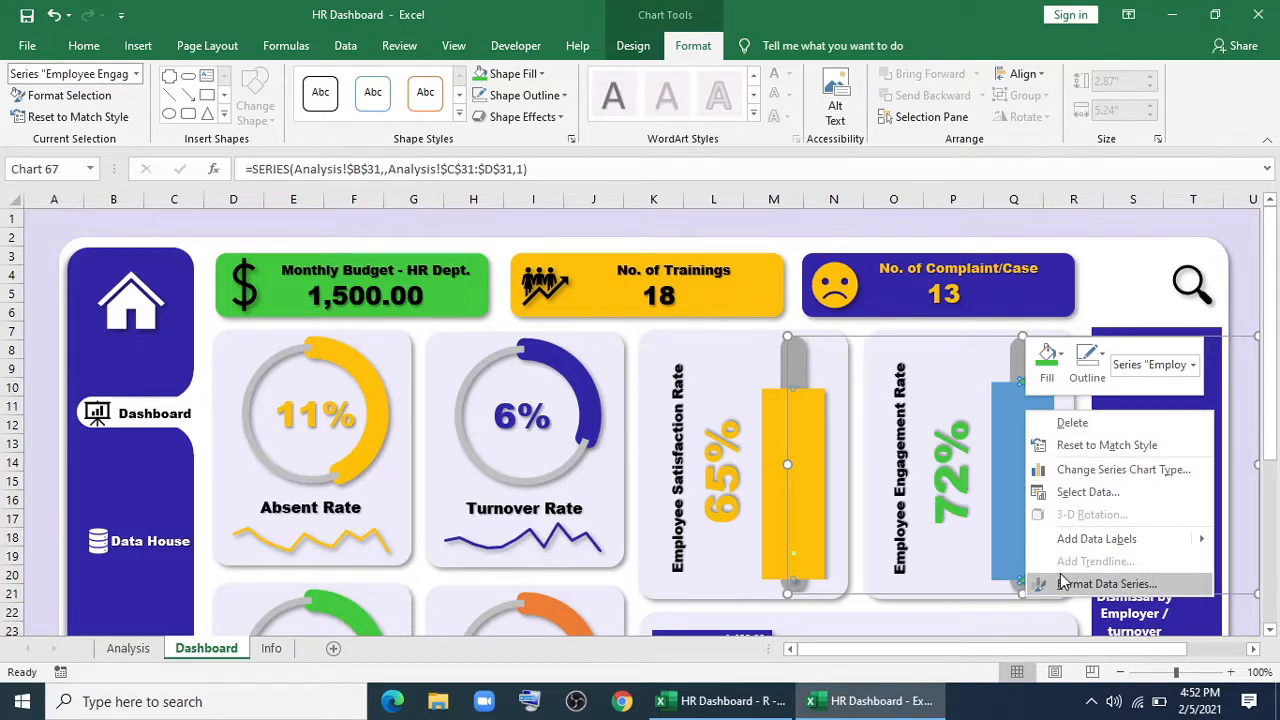
{"action": "left_click", "coordinate": [1088, 362]}
{"action": "left_click", "coordinate": [1076, 240]}
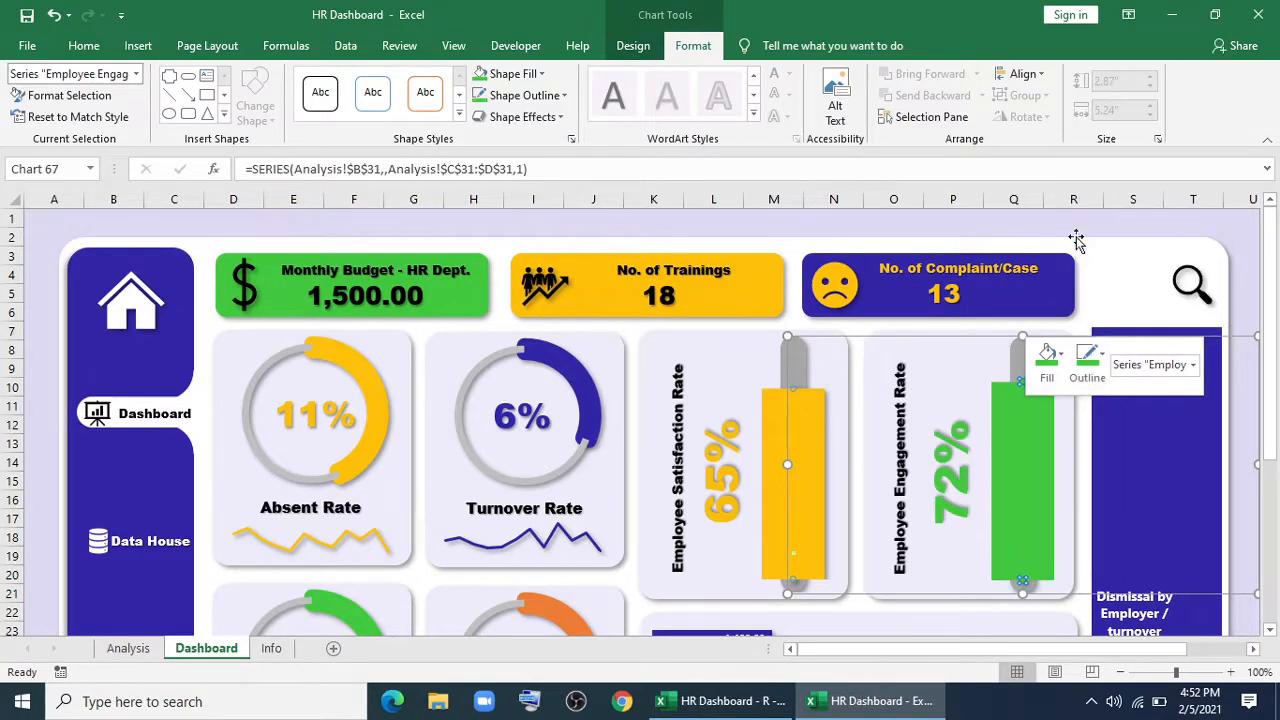
Set the Employee Satisfaction Rate series' shape fill to the standard Orange.
{"action": "left_click", "coordinate": [1243, 236]}
{"action": "left_click", "coordinate": [794, 387]}
{"action": "left_click", "coordinate": [547, 75]}
{"action": "left_click", "coordinate": [510, 243]}
{"action": "left_click", "coordinate": [1139, 221]}
Set the end-marker fill to black on both the Employee Satisfaction Rate and Employee Engagement Rate series.
{"action": "left_click", "coordinate": [794, 410]}
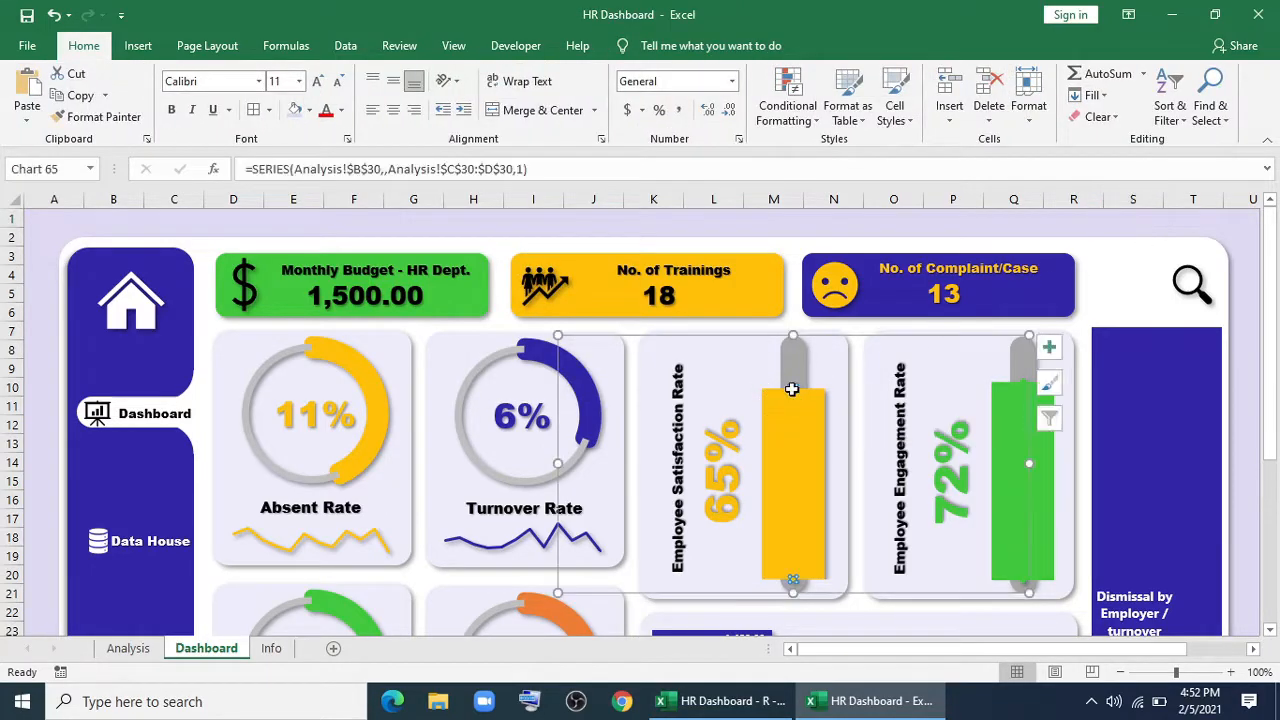
{"action": "left_click", "coordinate": [693, 45]}
{"action": "left_click", "coordinate": [525, 95]}
{"action": "left_click", "coordinate": [541, 76]}
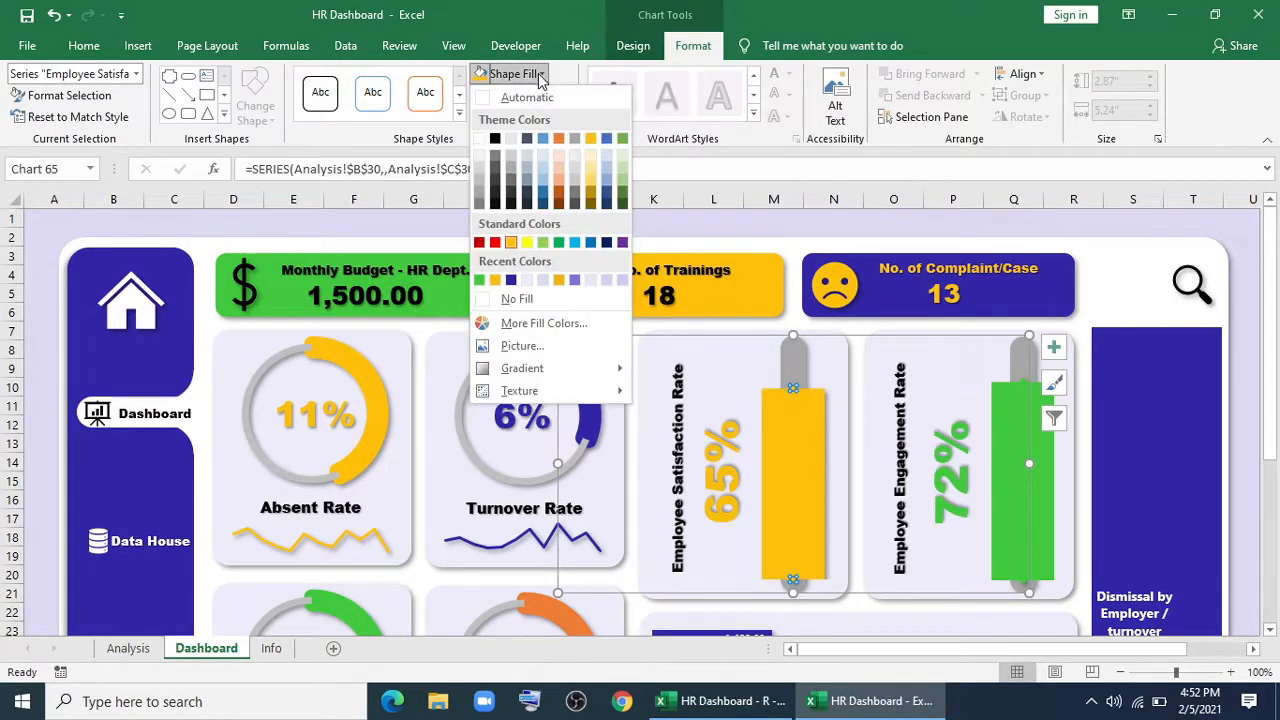
{"action": "left_click", "coordinate": [495, 138]}
{"action": "left_click", "coordinate": [1023, 382]}
{"action": "left_click", "coordinate": [541, 75]}
{"action": "left_click", "coordinate": [495, 138]}
{"action": "left_click", "coordinate": [1184, 220]}
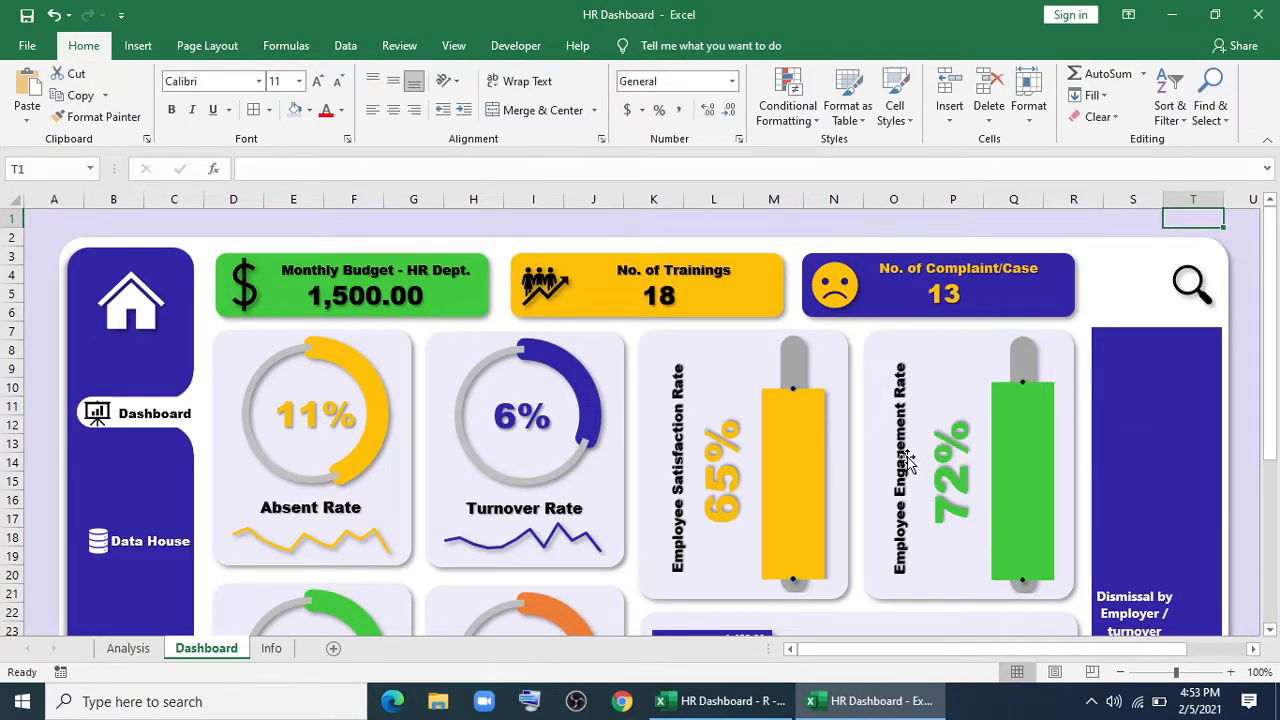
Copy the month drop-down from the Analysis sheet and place it beside the magnifying-glass icon on the Dashboard sheet.
{"action": "scroll", "coordinate": [903, 457], "scroll_direction": "down", "scroll_amount": 2}
{"action": "scroll", "coordinate": [934, 486], "scroll_direction": "up", "scroll_amount": 2}
{"action": "left_click", "coordinate": [129, 648]}
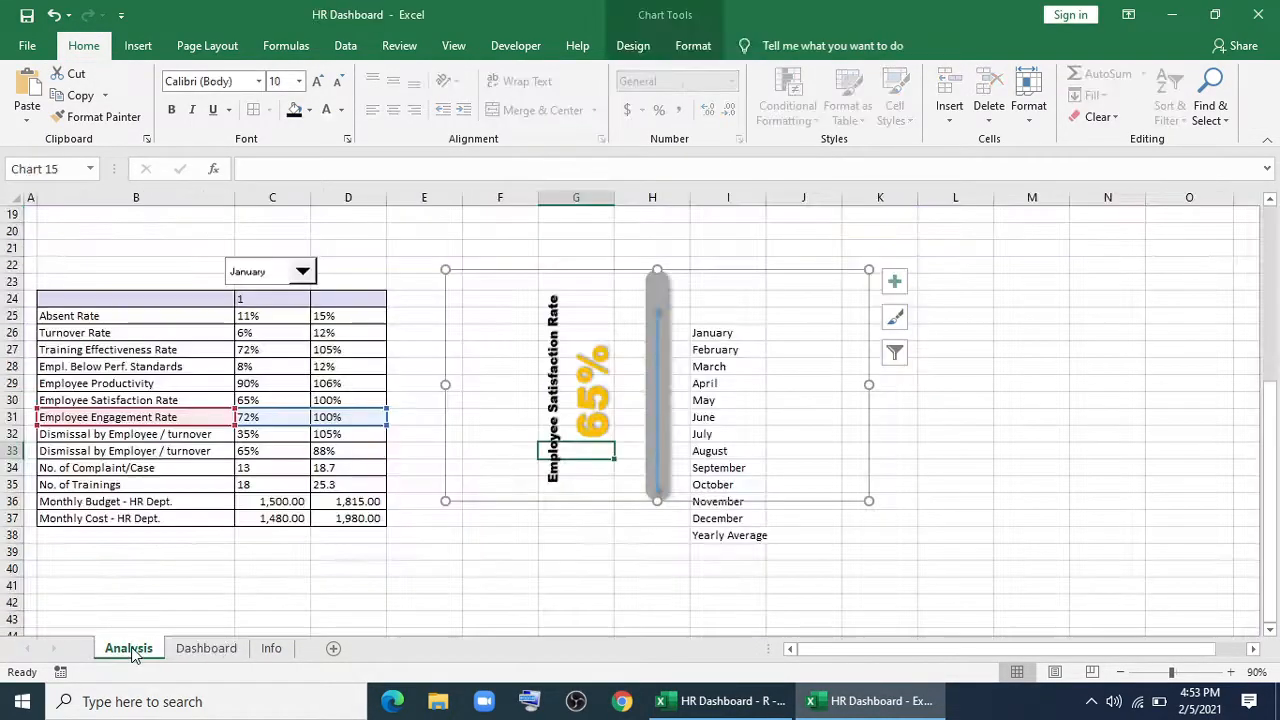
{"action": "left_click", "coordinate": [342, 250]}
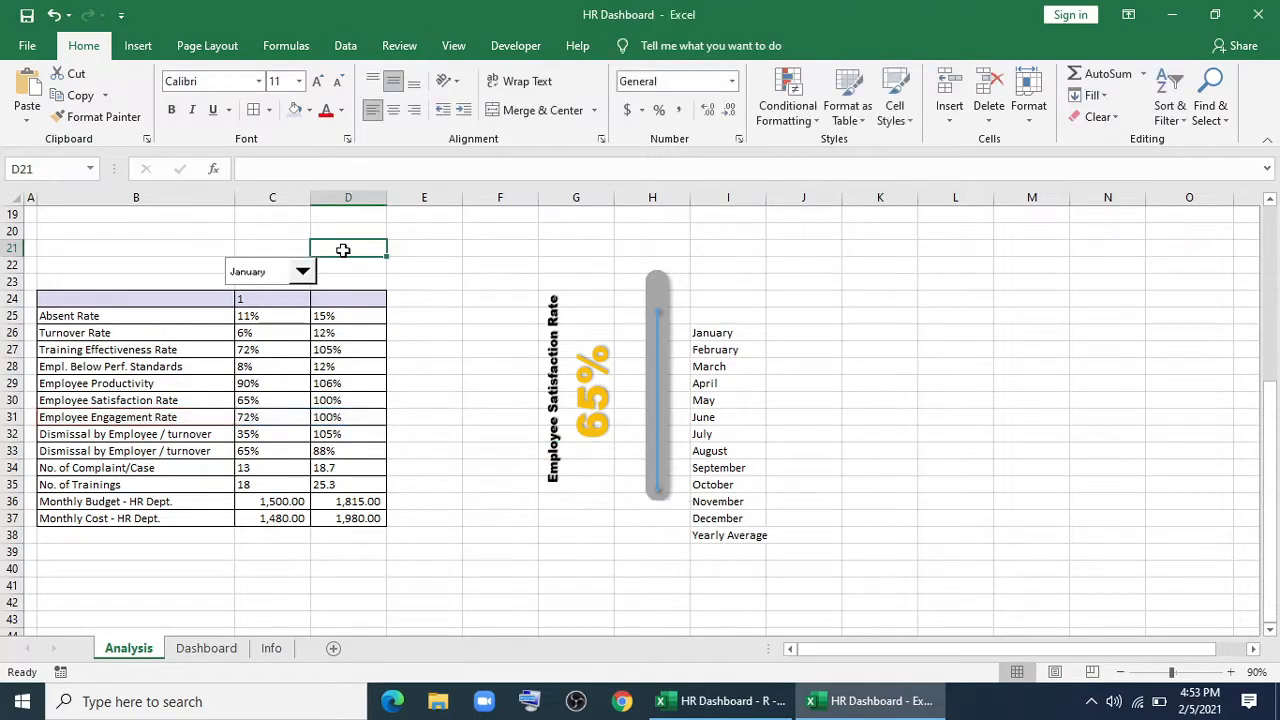
{"action": "left_click", "coordinate": [283, 277], "text": "ctrl"}
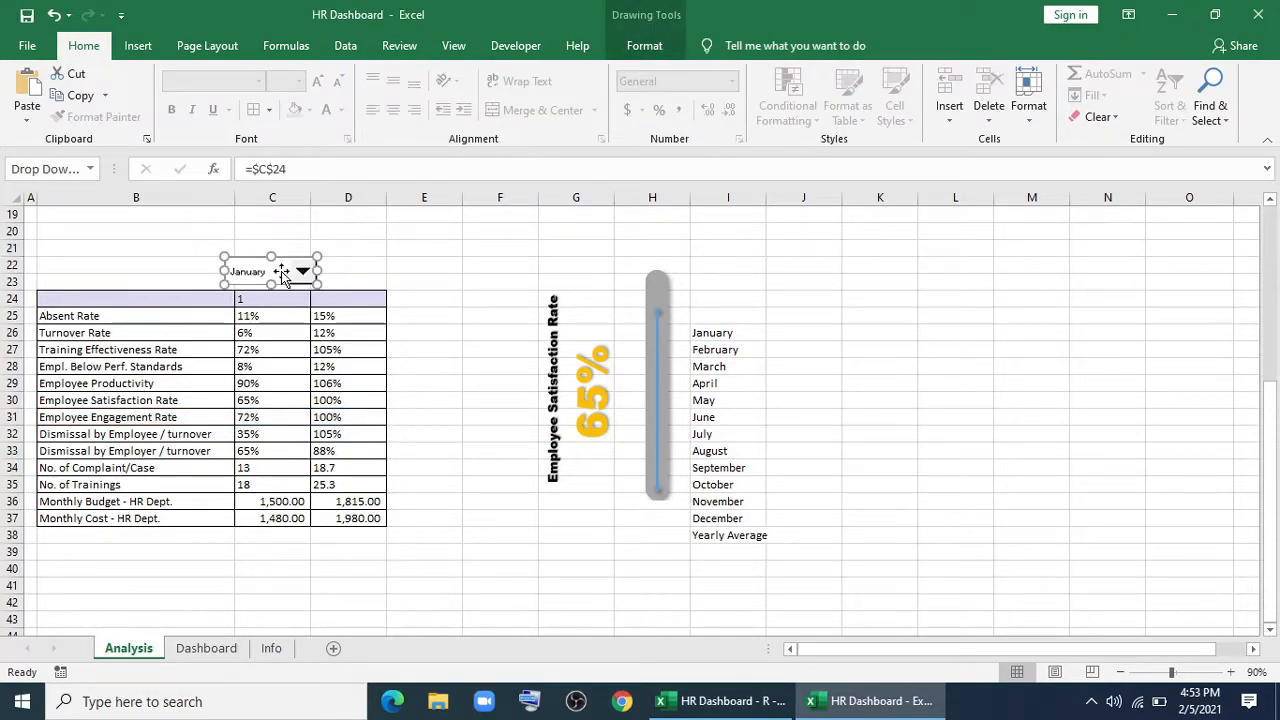
{"action": "left_click", "coordinate": [207, 648]}
{"action": "right_click", "coordinate": [1109, 261]}
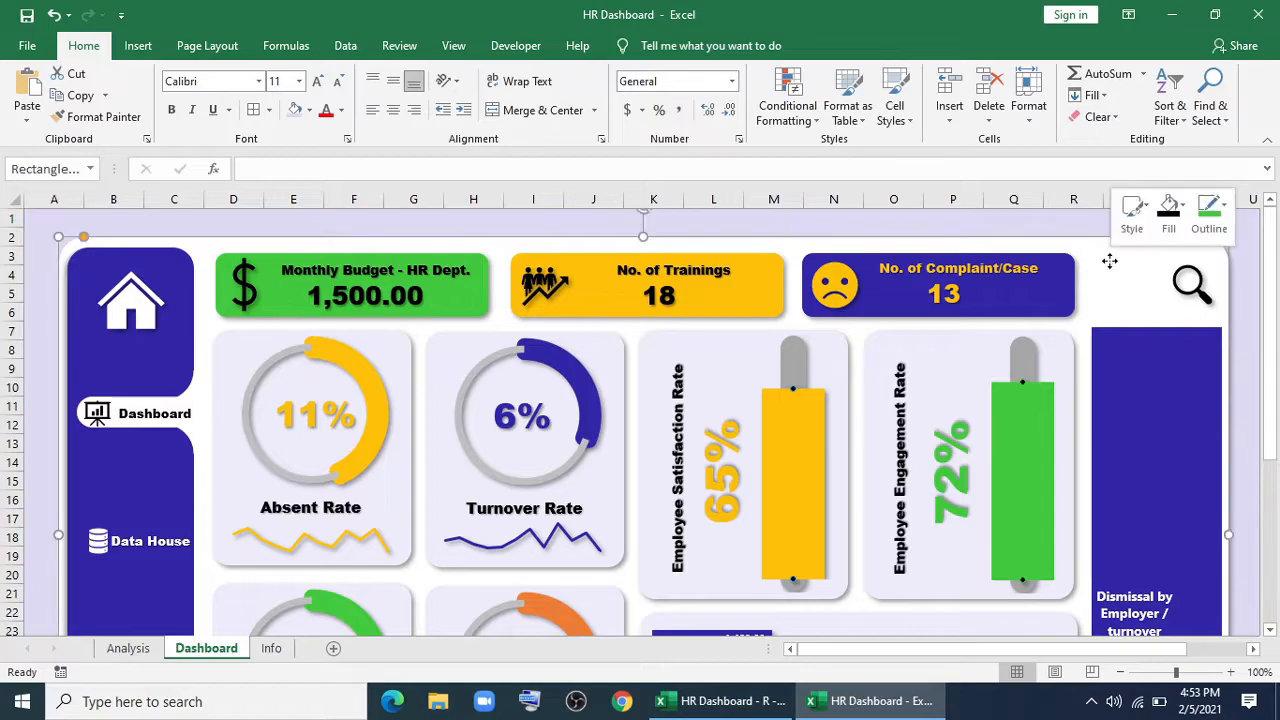
{"action": "left_click", "coordinate": [969, 218]}
{"action": "key", "text": "ctrl+v"}
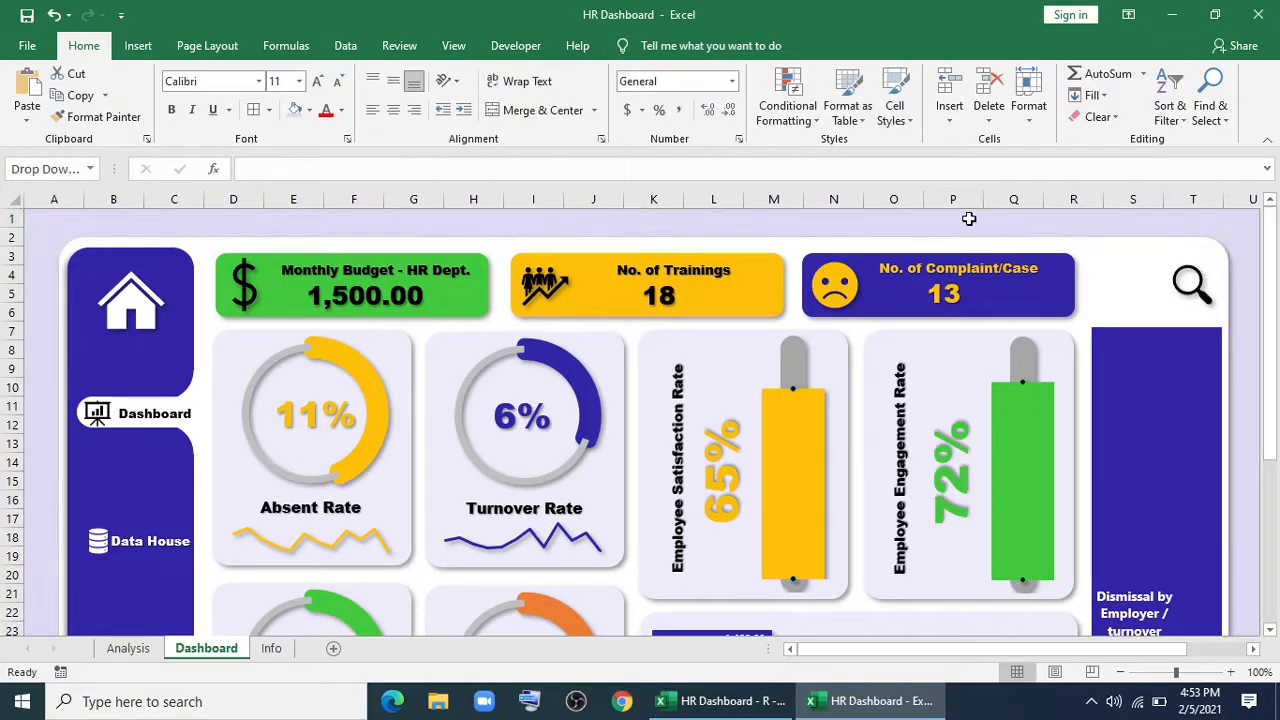
{"action": "left_click_drag", "start_coordinate": [991, 247], "coordinate": [1101, 296]}
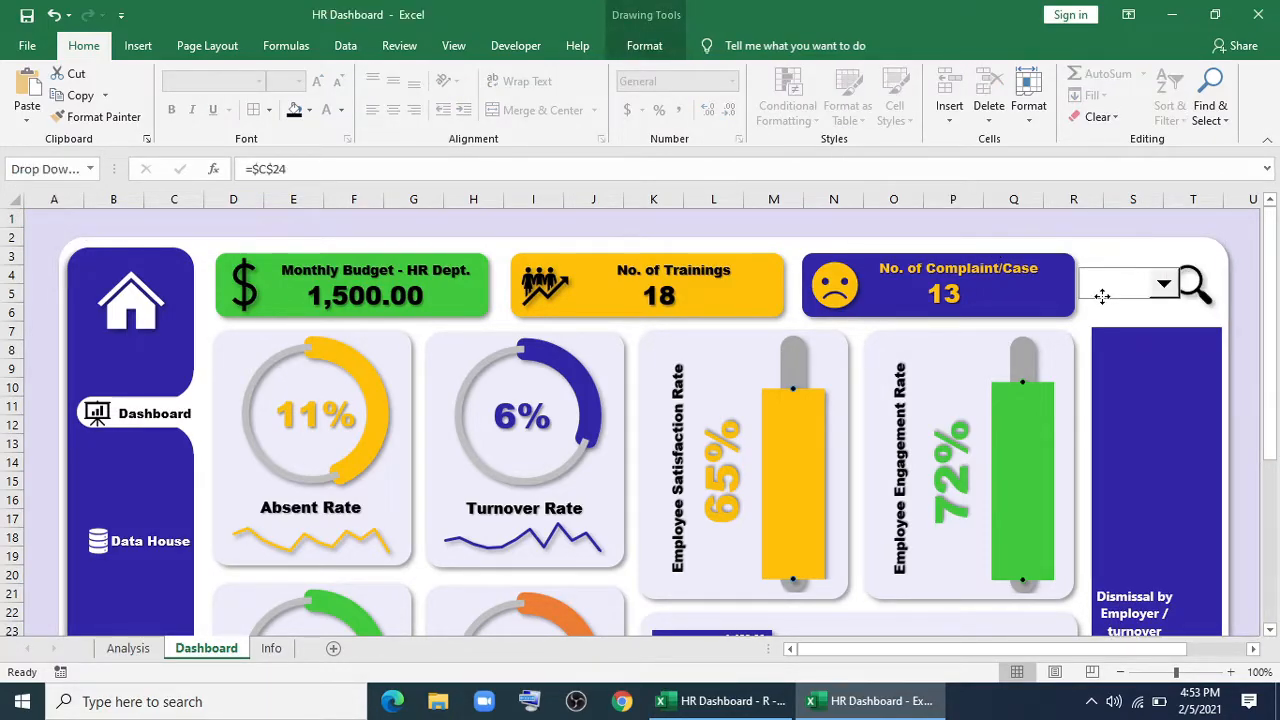
Shift the magnifying-glass icon and the month drop-down so they sit side by side without overlapping.
{"action": "left_click", "coordinate": [1192, 284]}
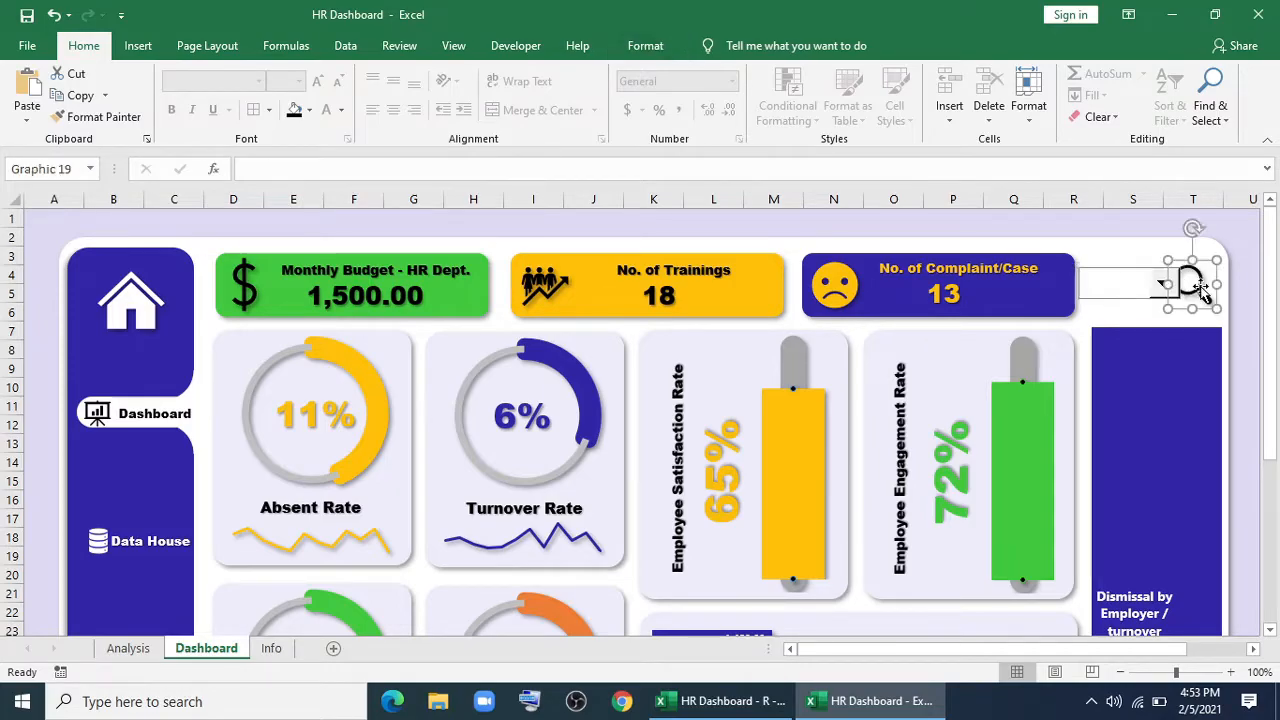
{"action": "left_click_drag", "start_coordinate": [1188, 265], "coordinate": [1166, 292]}
{"action": "left_click", "coordinate": [1142, 217]}
Set the Dashboard drop-down's input range to Analysis!$I$26:$I$38 in its format control settings.
{"action": "left_click", "coordinate": [1151, 286], "text": "ctrl"}
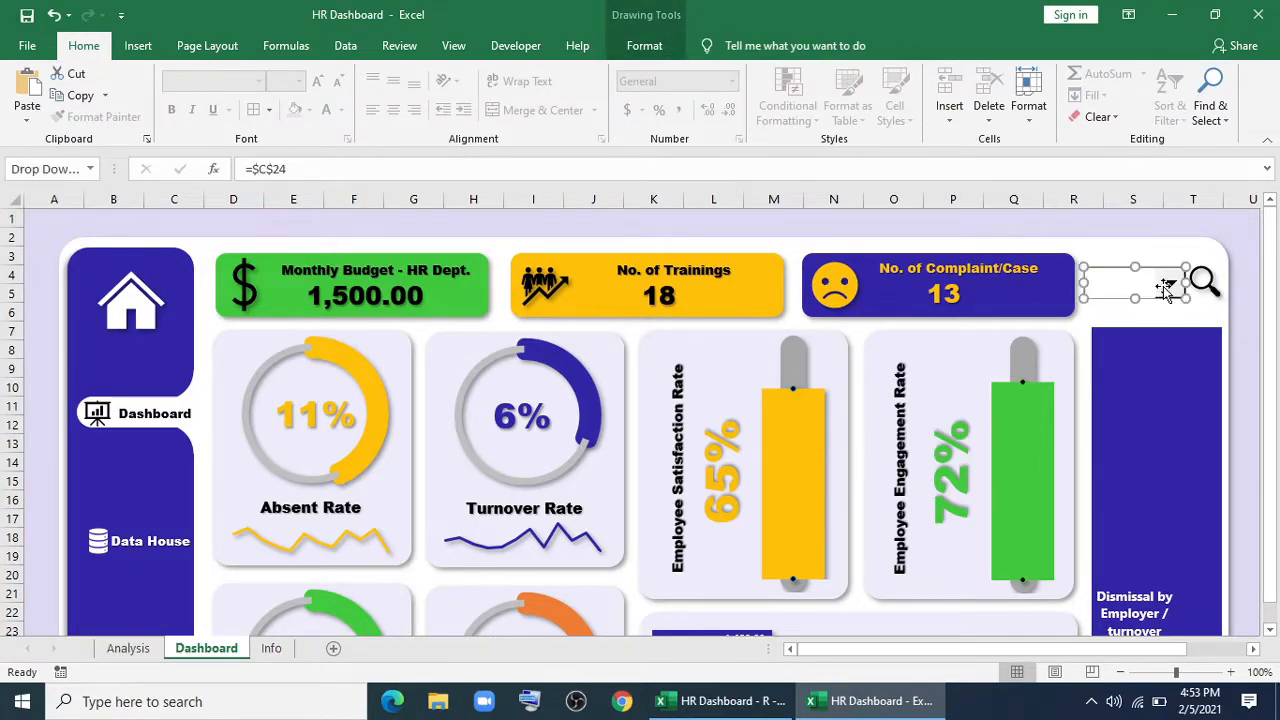
{"action": "right_click", "coordinate": [1163, 287]}
{"action": "left_click", "coordinate": [1075, 437]}
{"action": "left_click", "coordinate": [993, 110]}
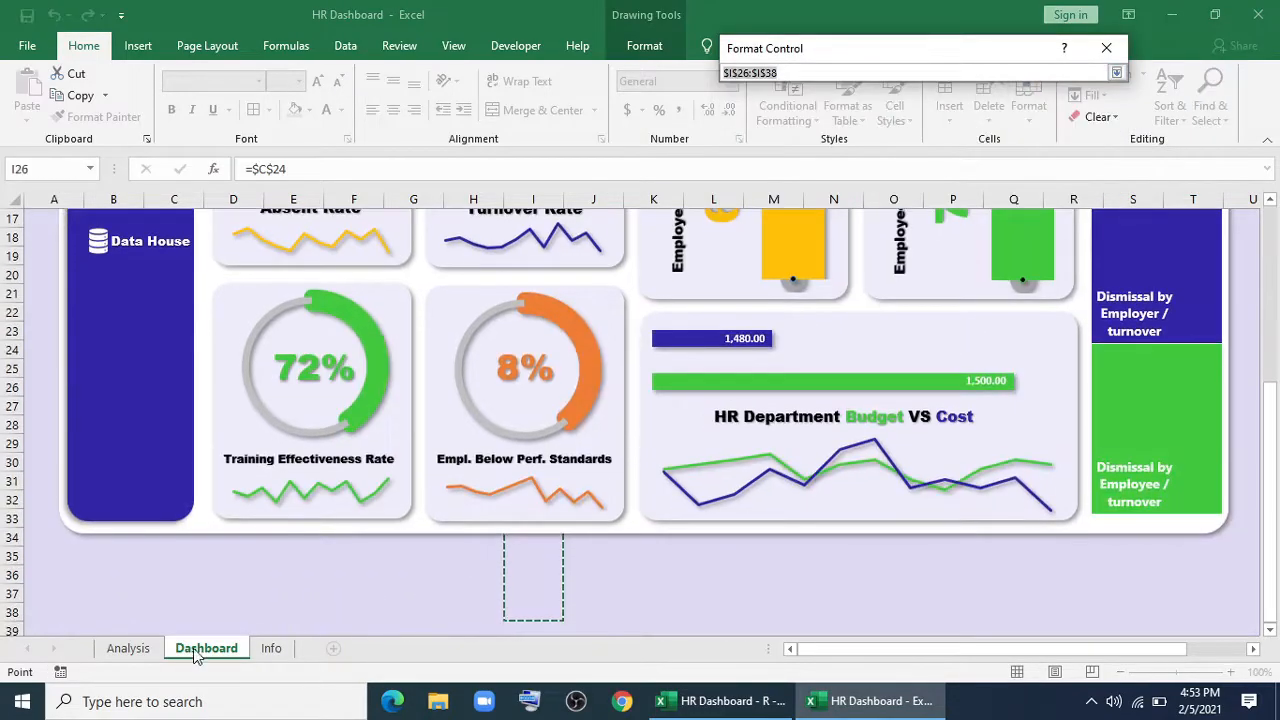
{"action": "left_click", "coordinate": [128, 648]}
{"action": "left_click_drag", "start_coordinate": [712, 333], "coordinate": [738, 512]}
{"action": "left_click", "coordinate": [1116, 73]}
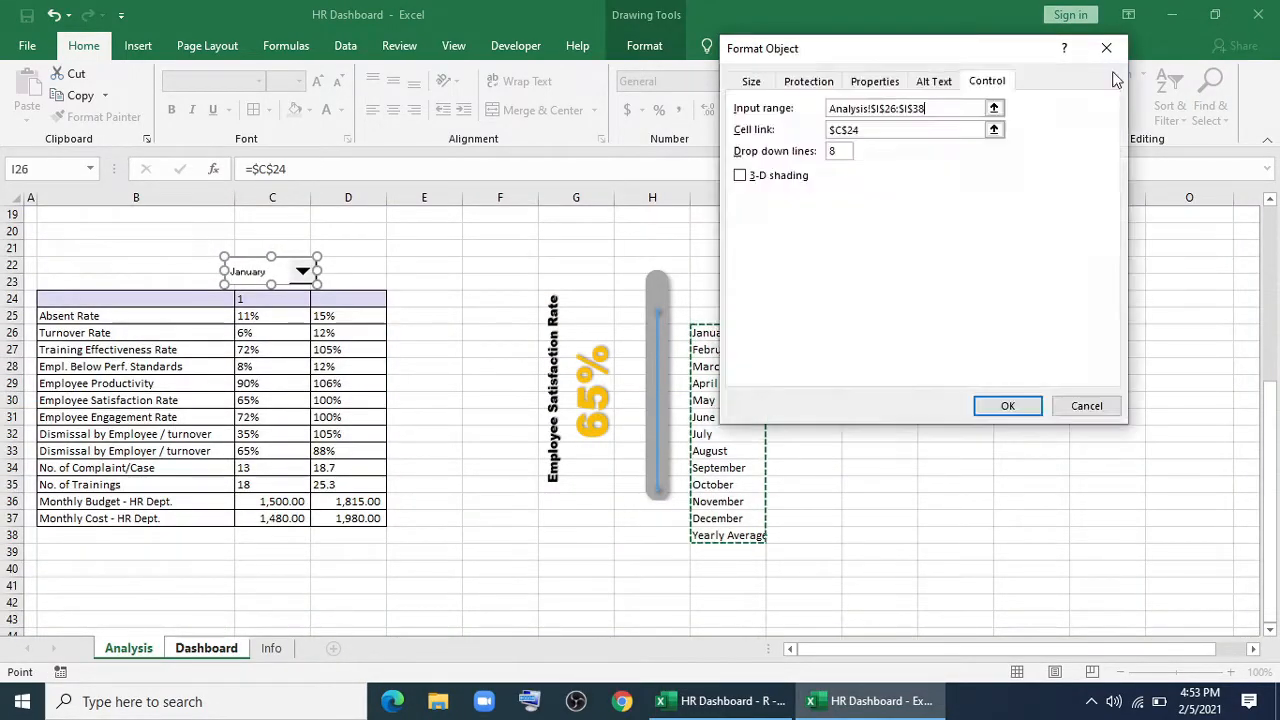
Link the Dashboard drop-down to cell Analysis!$C$24 and return to the Dashboard sheet.
{"action": "left_click", "coordinate": [995, 132]}
{"action": "left_click", "coordinate": [128, 648]}
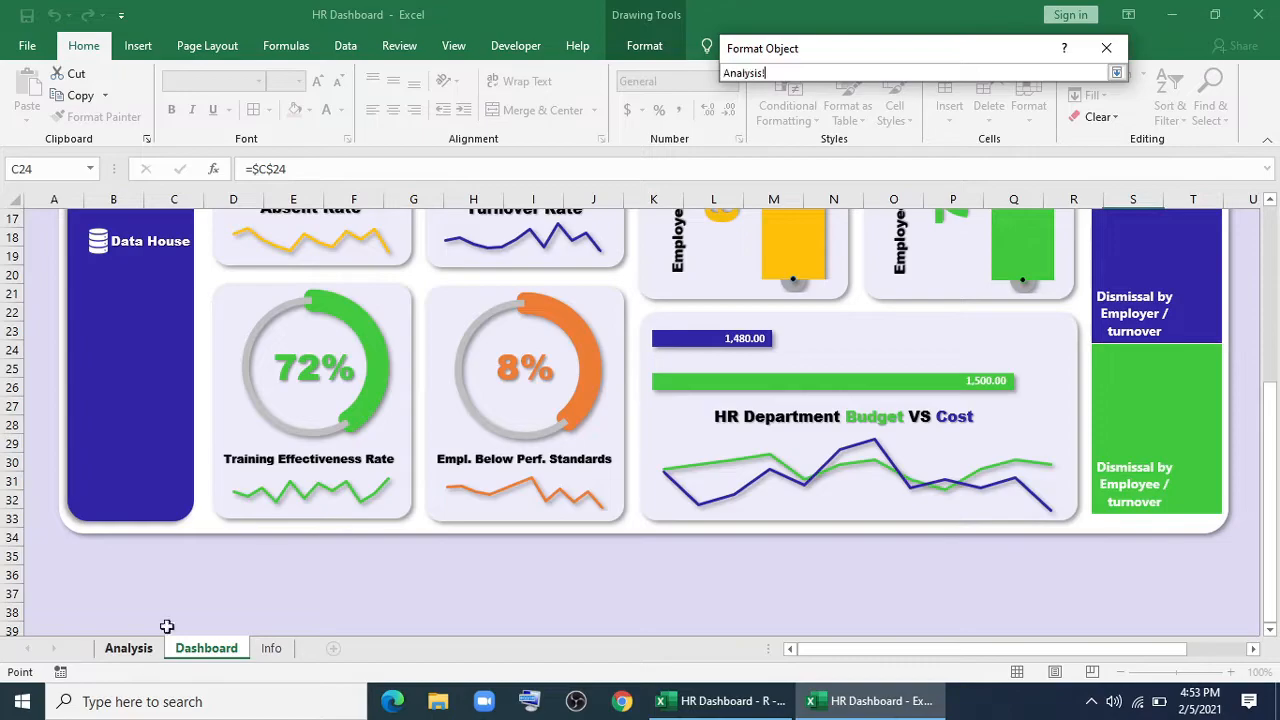
{"action": "left_click", "coordinate": [250, 298]}
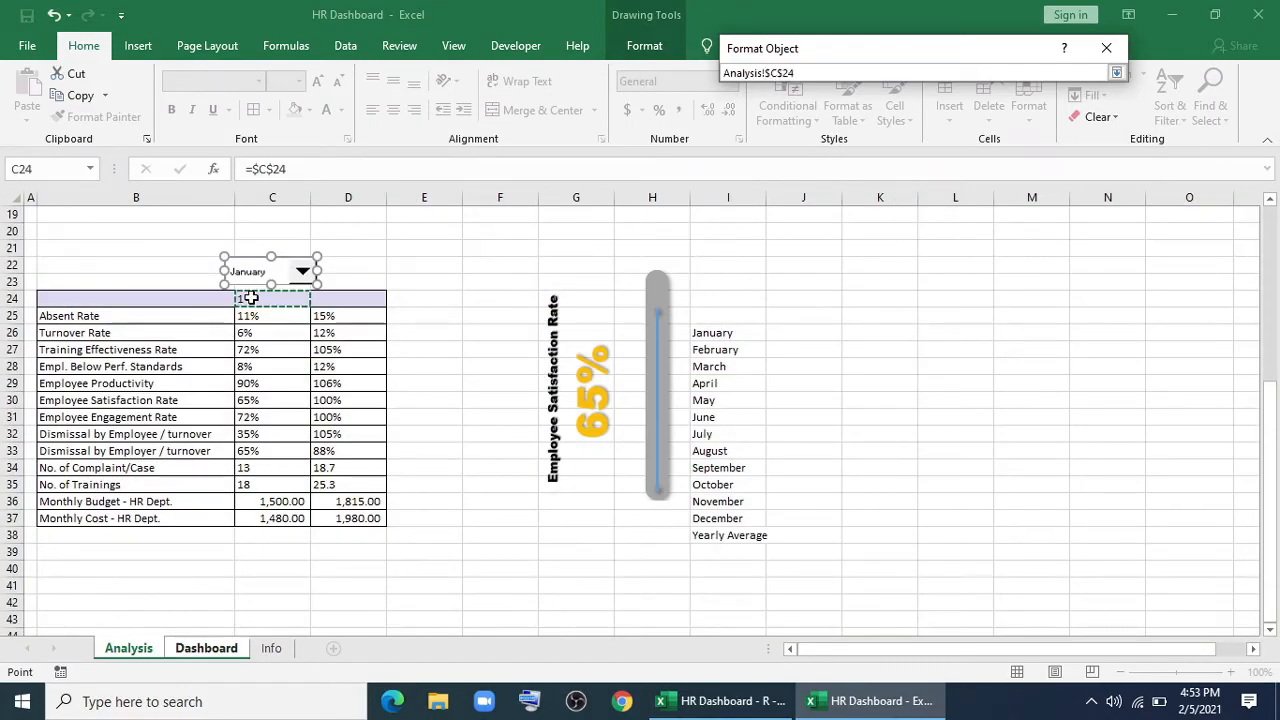
{"action": "left_click", "coordinate": [1117, 73]}
{"action": "left_click", "coordinate": [1012, 406]}
{"action": "left_click", "coordinate": [205, 648]}
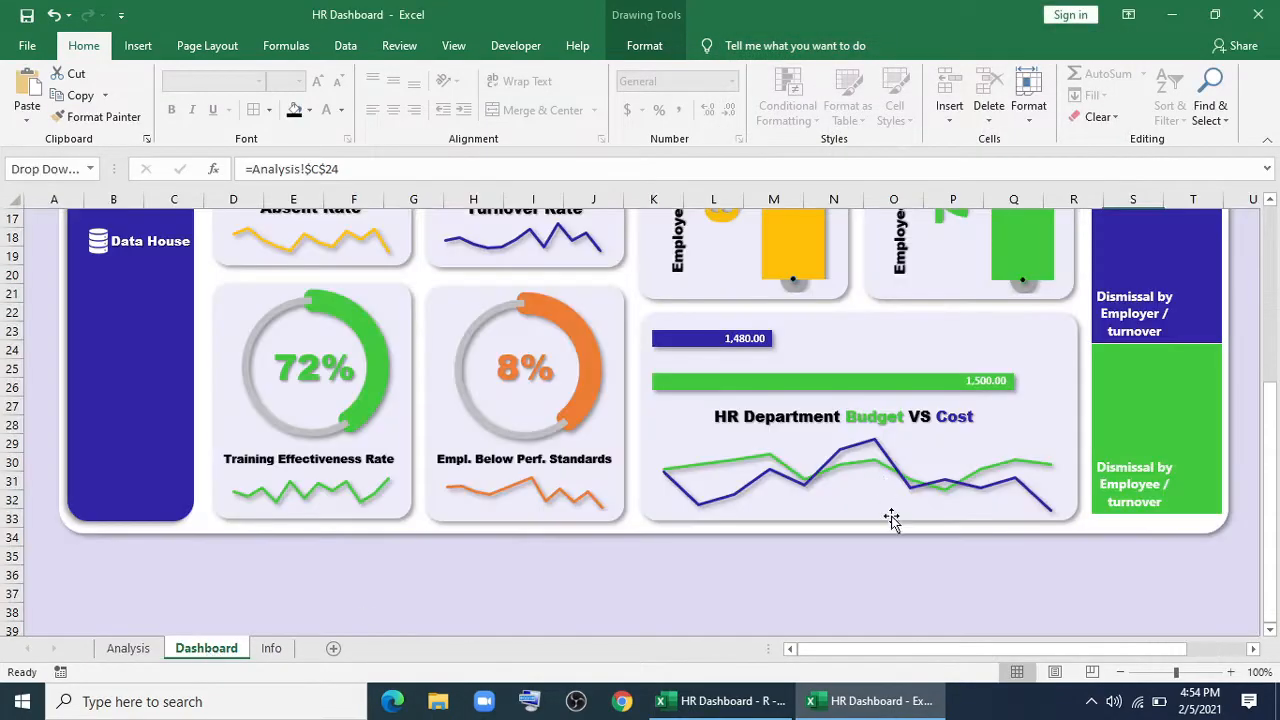
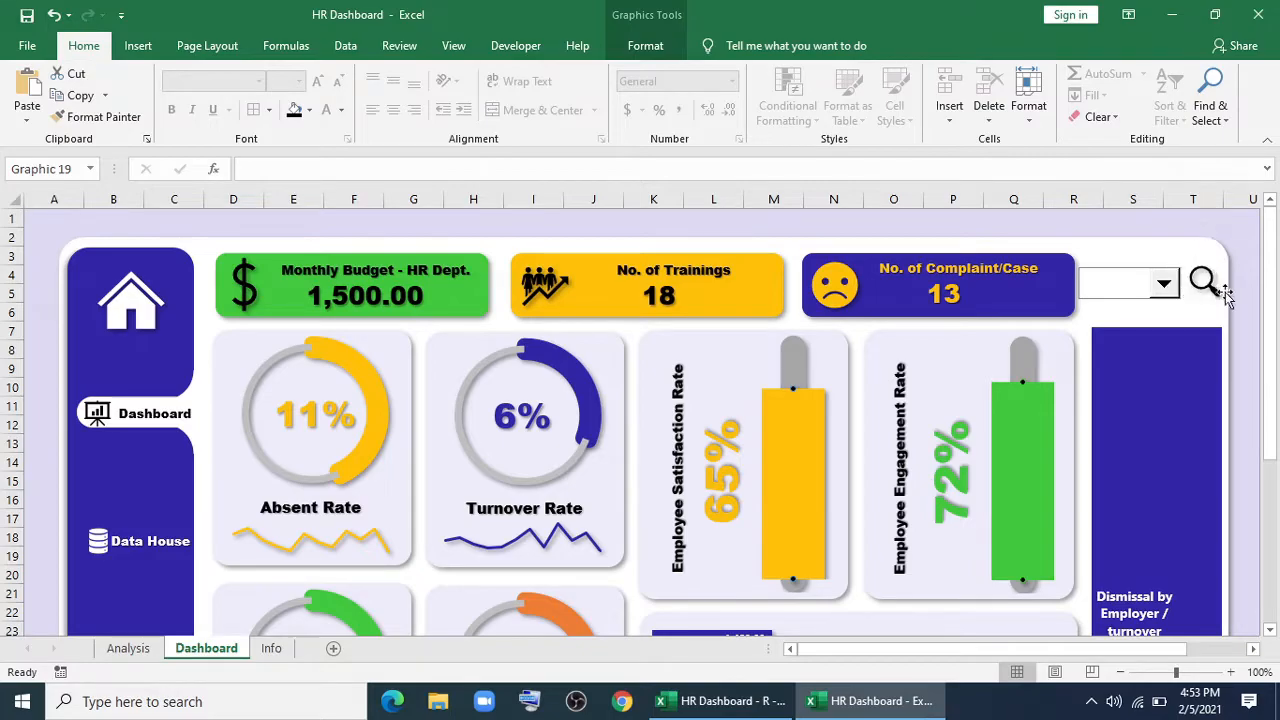
{"action": "left_click", "coordinate": [1130, 284], "text": "ctrl"}
Create a copy of the Dashboard sheet in the same workbook and position it just before the Info sheet.
{"action": "right_click", "coordinate": [206, 648]}
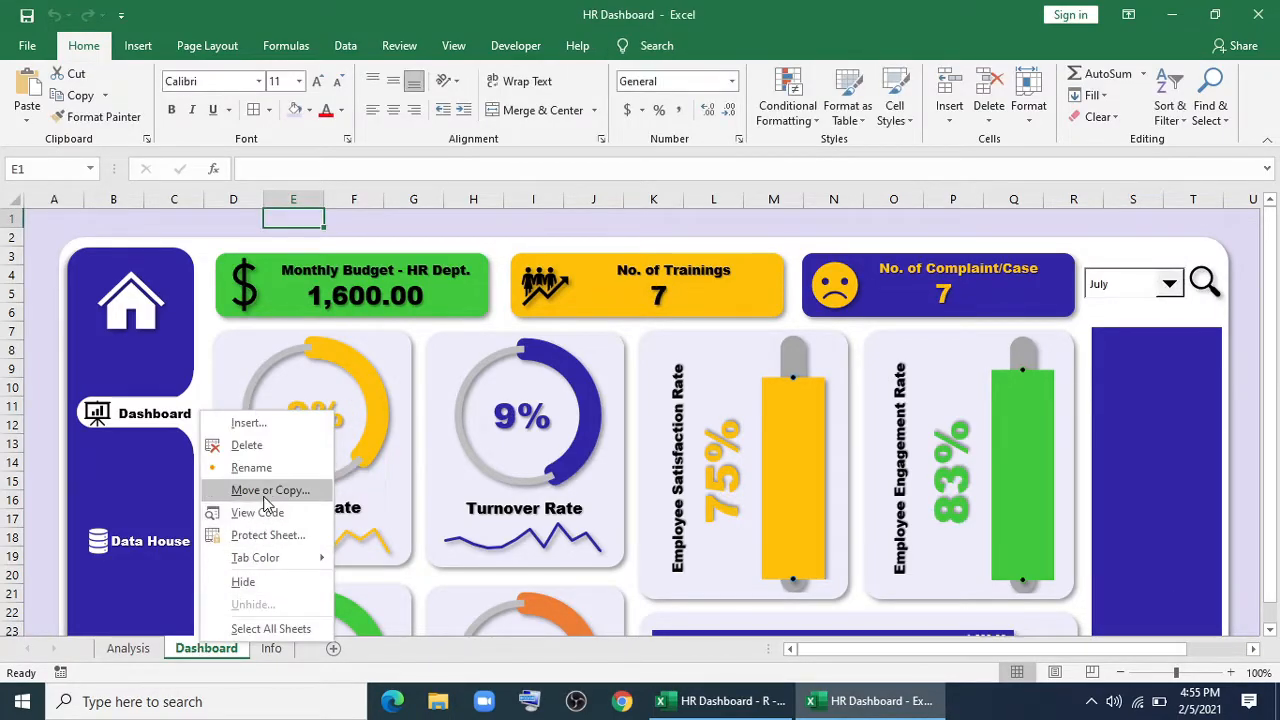
{"action": "left_click", "coordinate": [267, 490]}
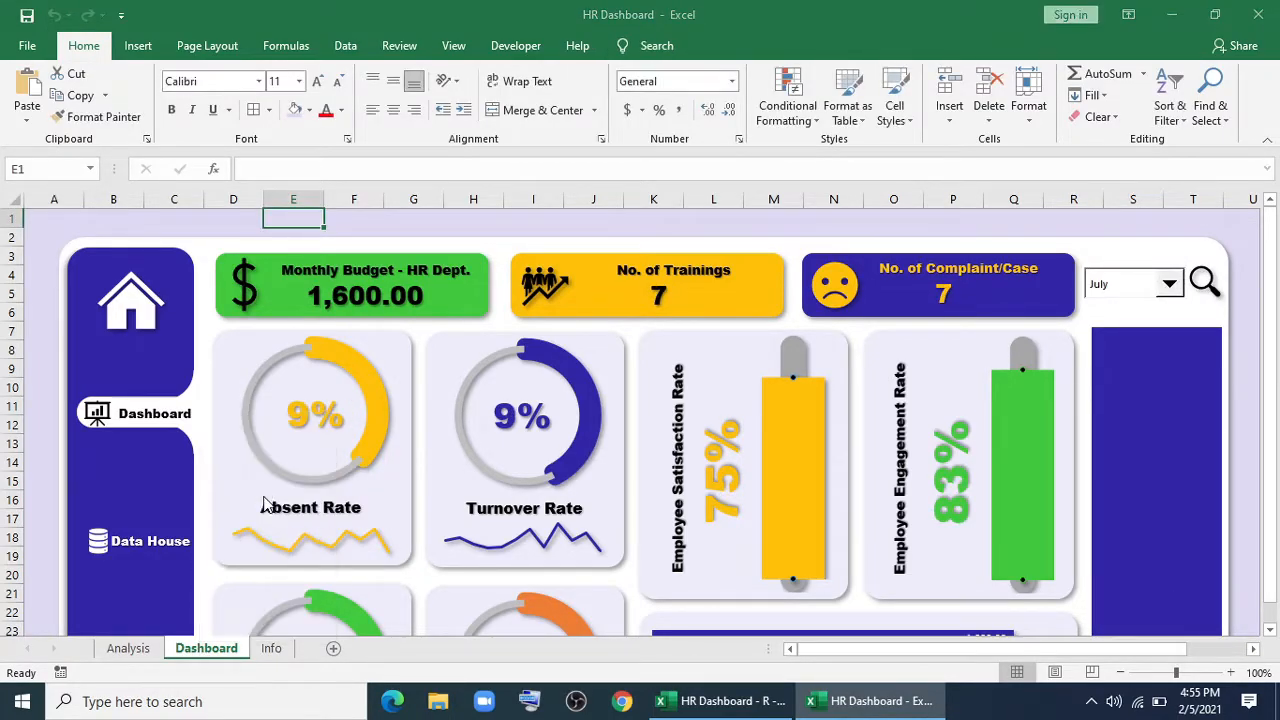
{"action": "left_click", "coordinate": [162, 500]}
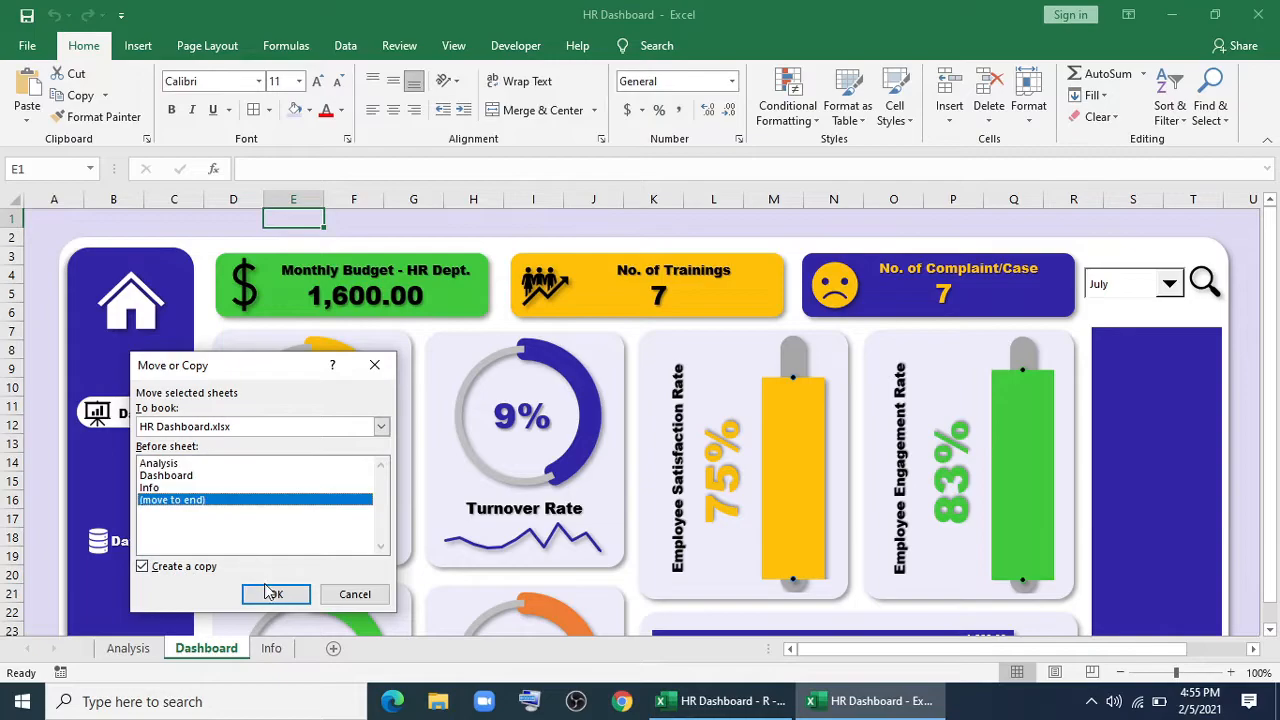
{"action": "left_click", "coordinate": [269, 593]}
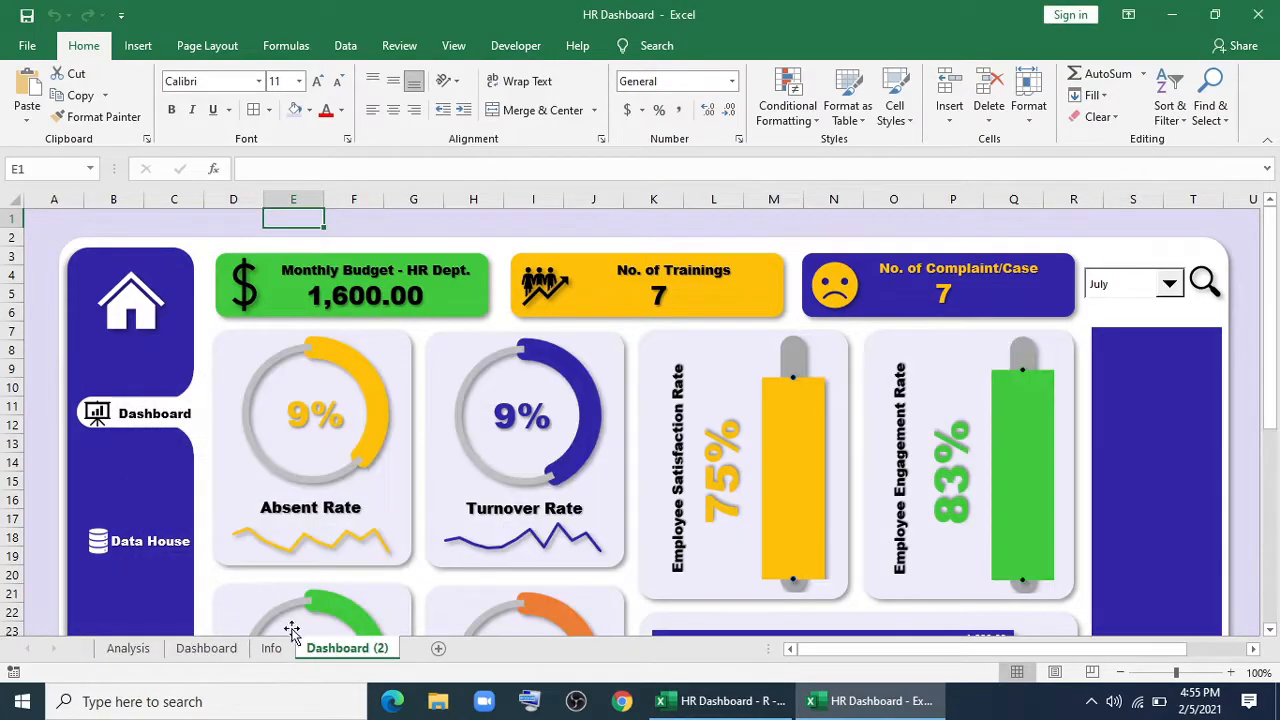
{"action": "left_click_drag", "start_coordinate": [256, 635], "coordinate": [254, 630]}
{"action": "right_click", "coordinate": [279, 647]}
{"action": "left_click", "coordinate": [320, 498]}
Delete the Absent Rate ring chart, its percentage text and its card background from the copied sheet.
{"action": "left_click", "coordinate": [379, 340]}
{"action": "key", "text": "Delete"}
{"action": "left_click", "coordinate": [364, 446]}
{"action": "key", "text": "Delete"}
{"action": "left_click", "coordinate": [359, 444]}
{"action": "key", "text": "Delete"}
Delete the remaining cards, charts, text boxes, drop-down and search icon, keeping the white background and side navigation panel.
{"action": "key", "text": "ctrl+a"}
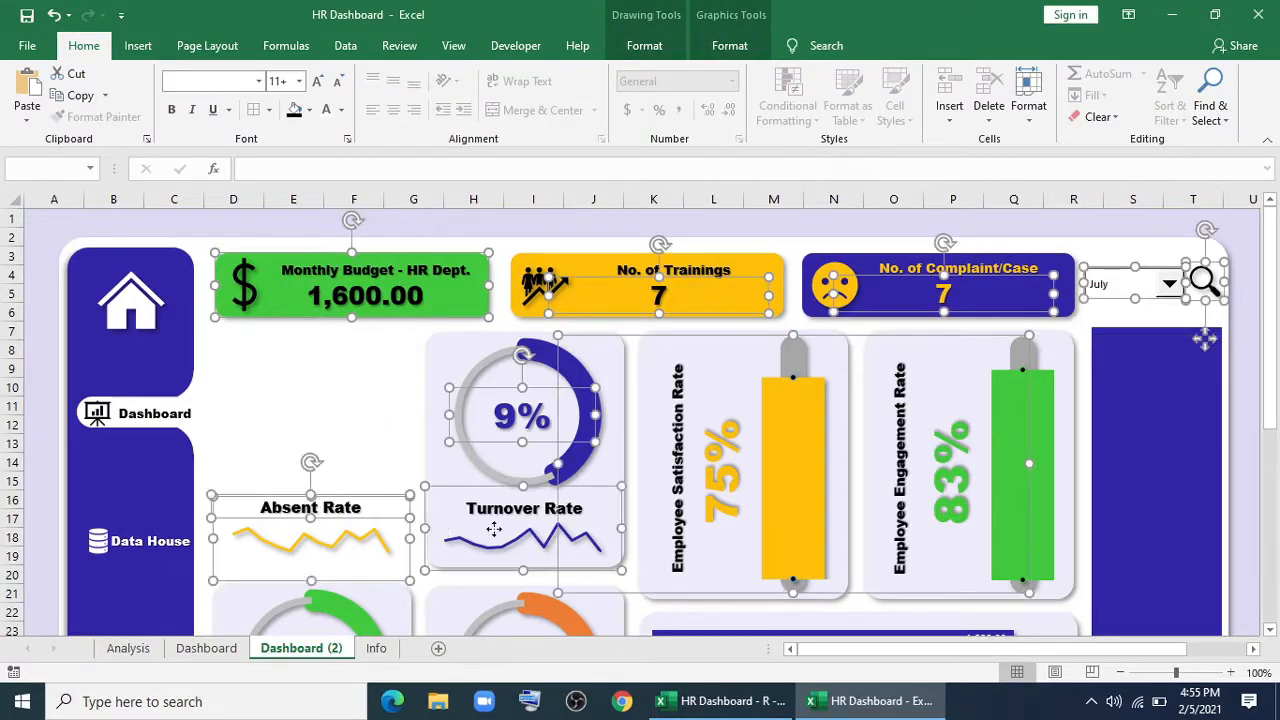
{"action": "scroll", "coordinate": [768, 541], "scroll_direction": "down", "scroll_amount": 3}
{"action": "key", "text": "Delete"}
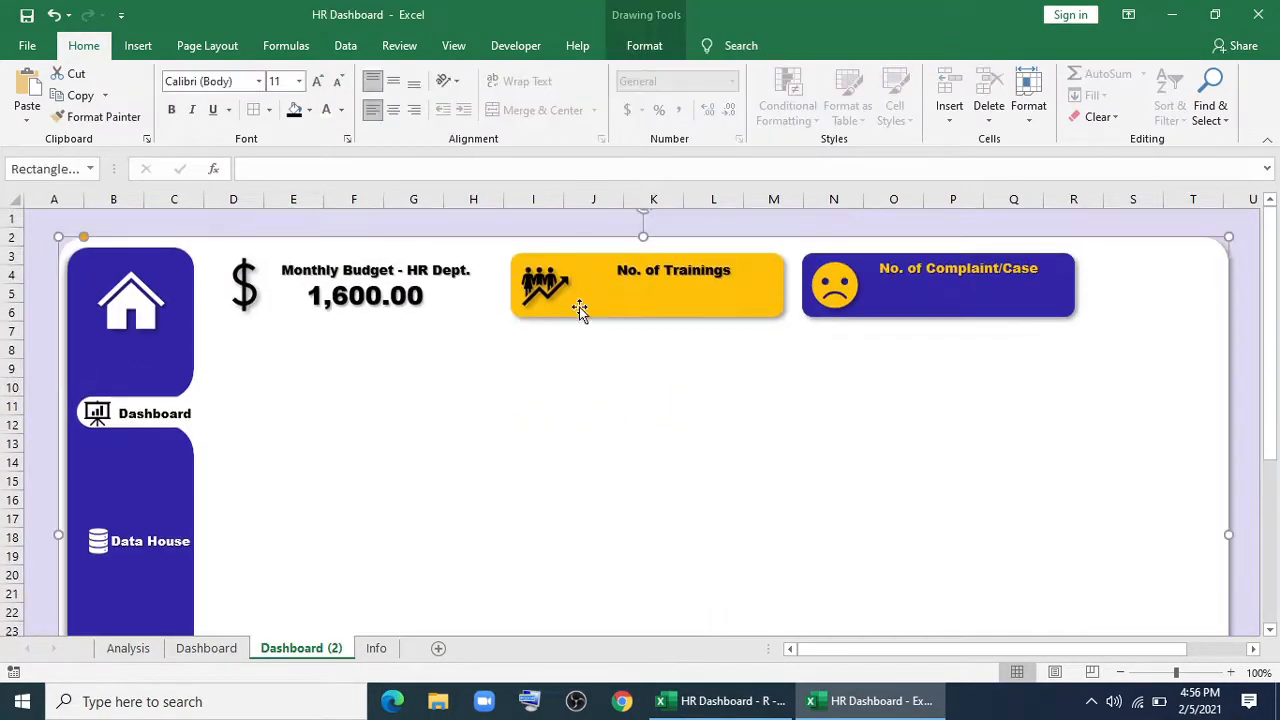
Rename the cleared copy of the Dashboard sheet as Data House.
{"action": "right_click", "coordinate": [295, 652]}
{"action": "left_click", "coordinate": [337, 472]}
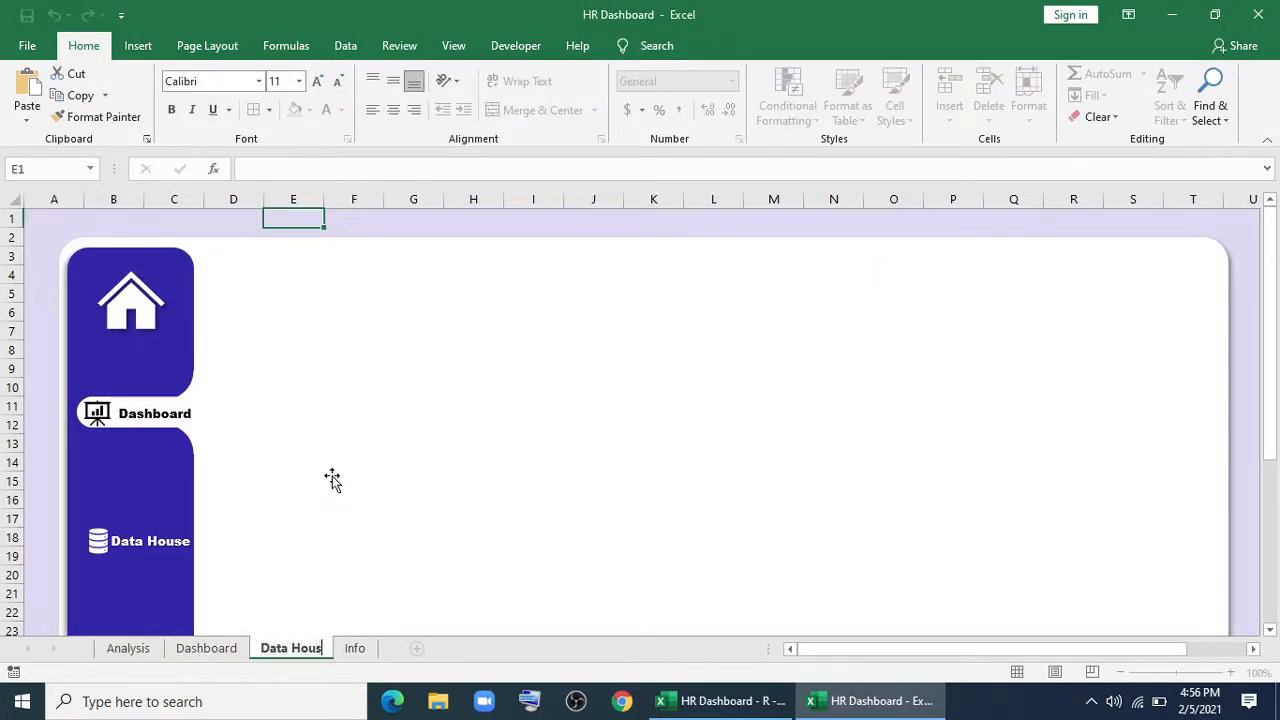
{"action": "left_click", "coordinate": [332, 479]}
Create a copy of the Data House sheet and place it between Data House and Info.
{"action": "scroll", "coordinate": [368, 546], "scroll_direction": "down", "scroll_amount": 3}
{"action": "scroll", "coordinate": [369, 557], "scroll_direction": "up", "scroll_amount": 3}
{"action": "right_click", "coordinate": [306, 648]}
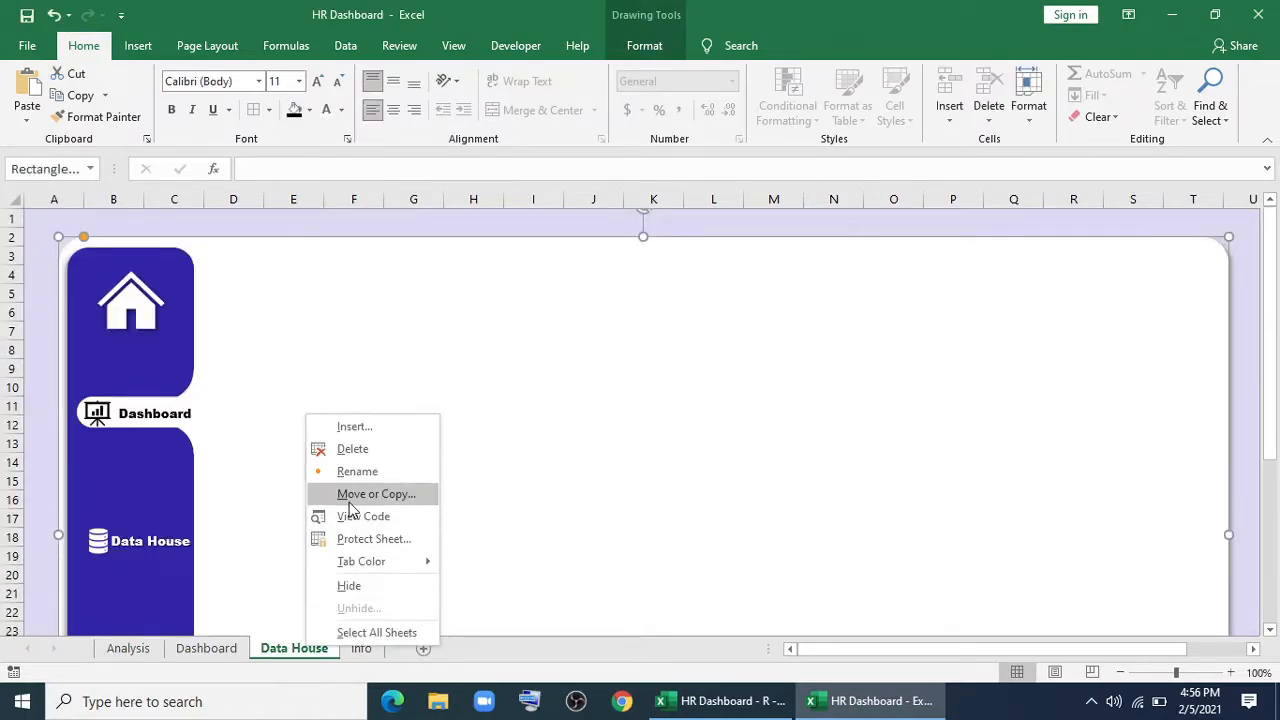
{"action": "left_click", "coordinate": [352, 494]}
{"action": "left_click", "coordinate": [355, 598]}
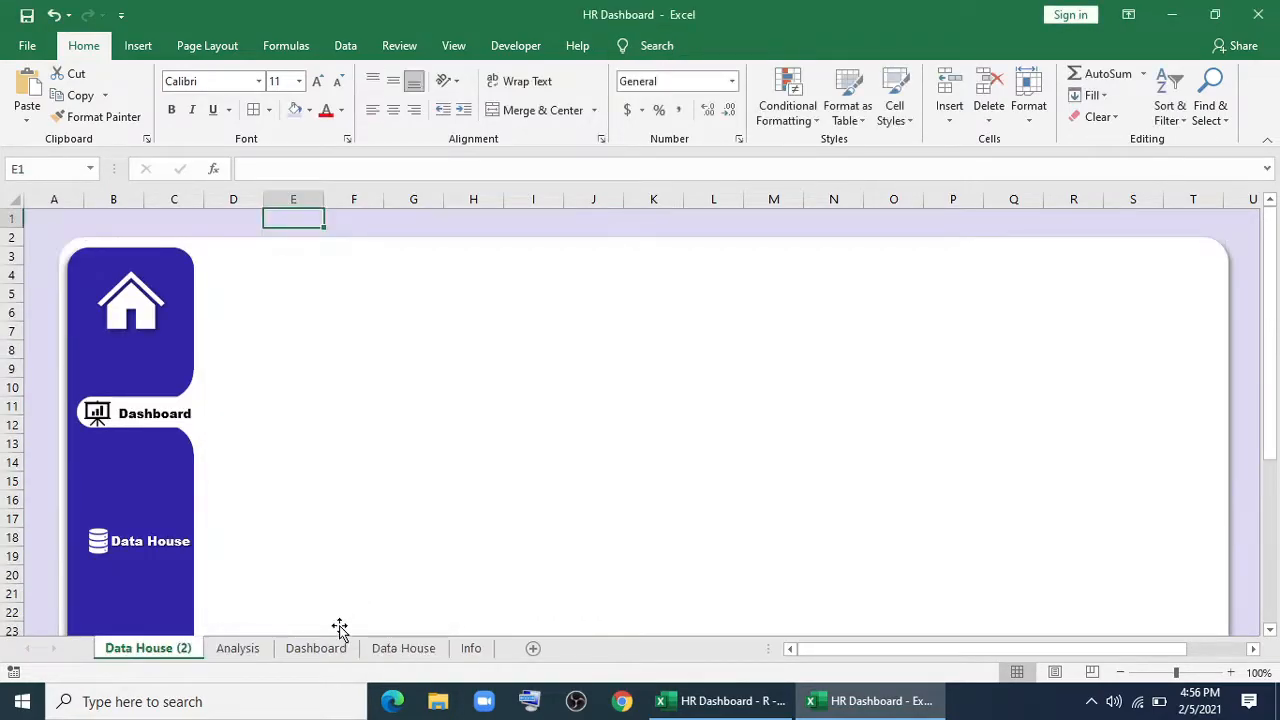
Rename the duplicated Data House sheet as Home.
{"action": "right_click", "coordinate": [360, 646]}
{"action": "left_click", "coordinate": [434, 468]}
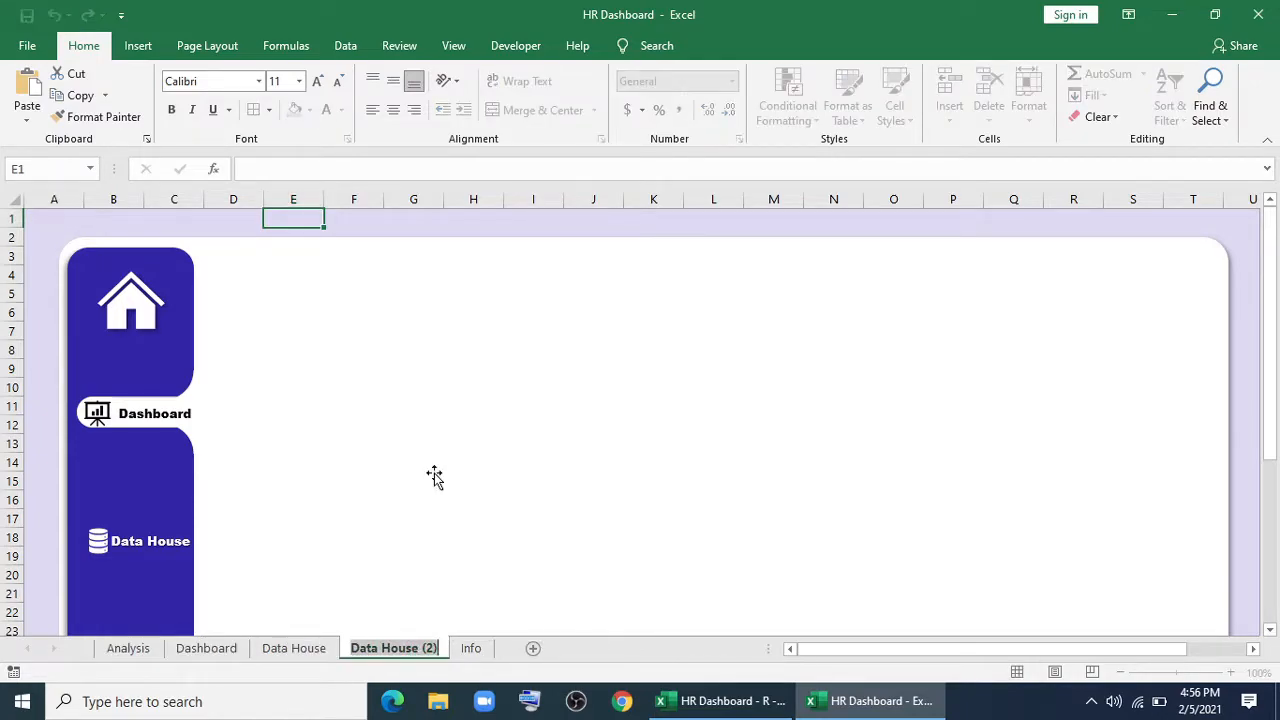
{"action": "type", "text": "Home"}
{"action": "left_click", "coordinate": [288, 530]}
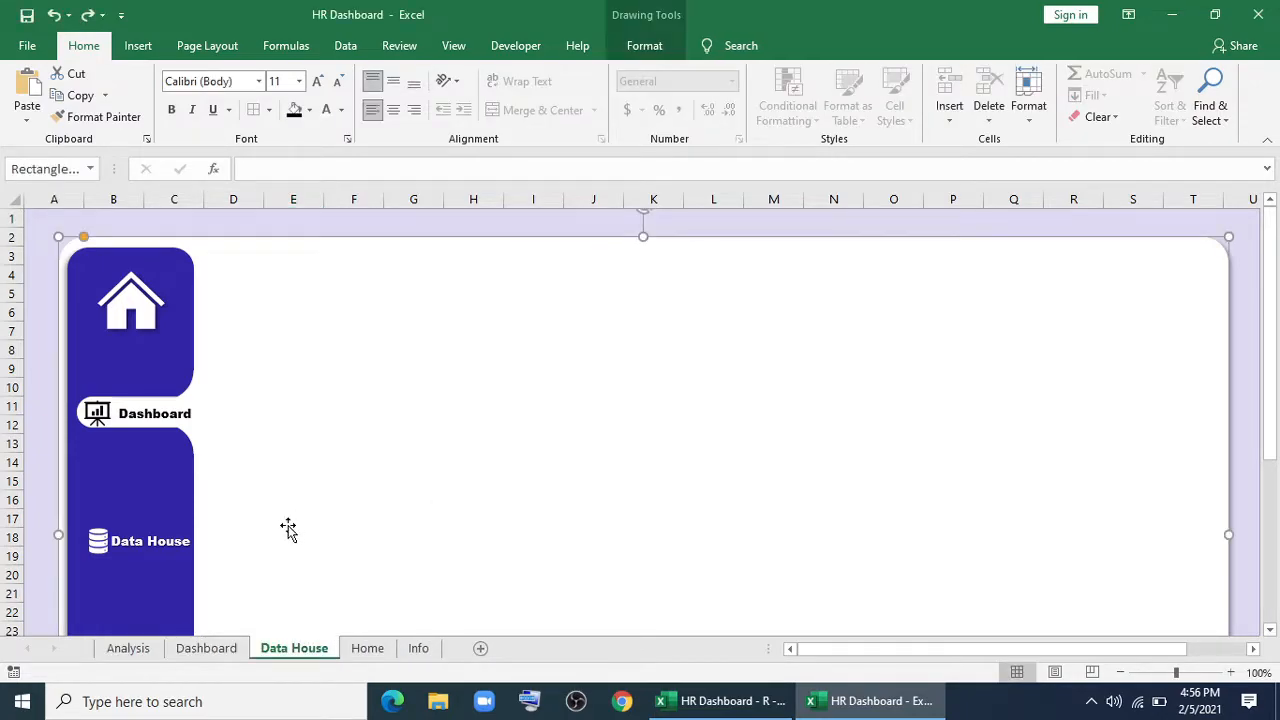
Hyperlink the house icon on the Dashboard sheet to cell A1 of the Home sheet.
{"action": "left_click", "coordinate": [206, 648]}
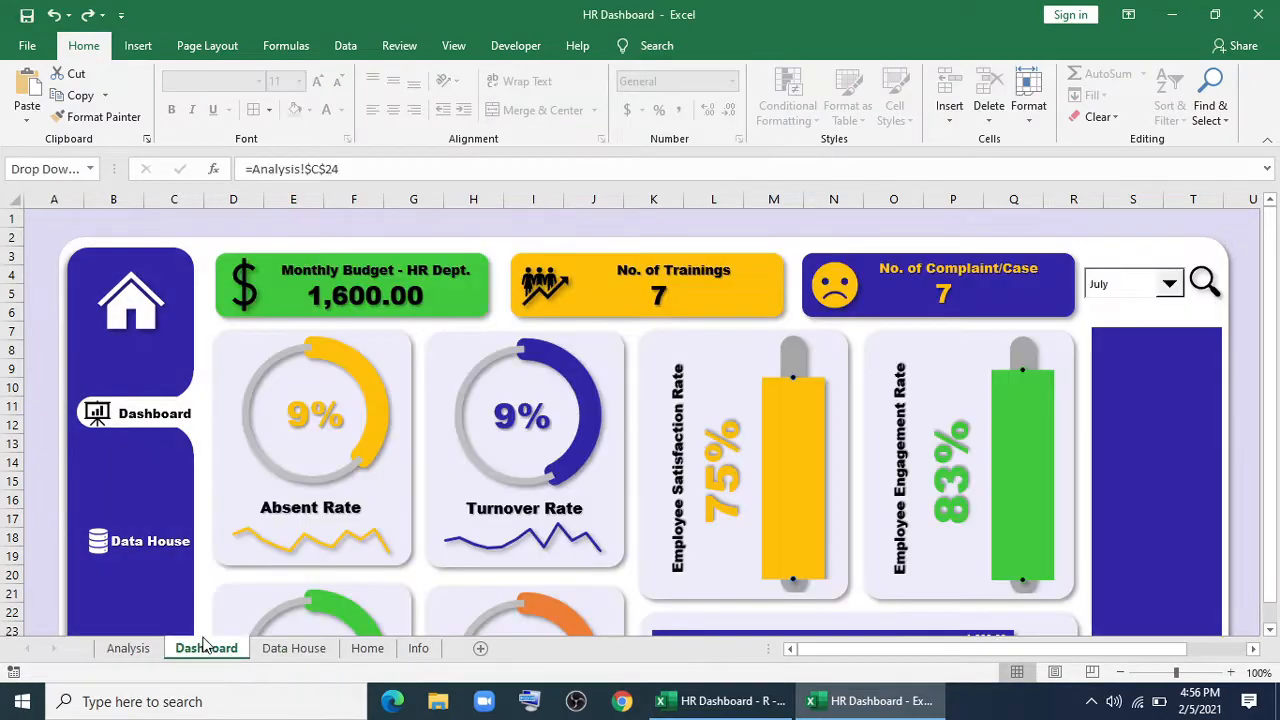
{"action": "right_click", "coordinate": [147, 317]}
{"action": "left_click", "coordinate": [185, 543]}
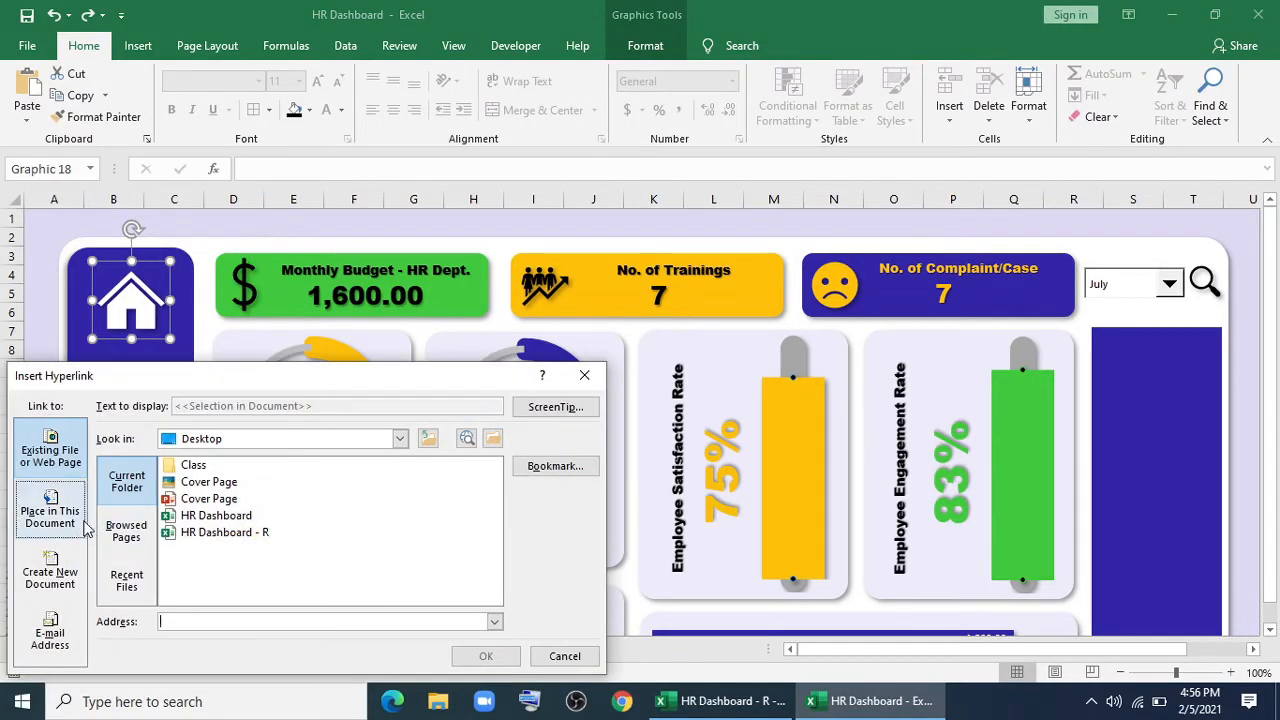
{"action": "left_click", "coordinate": [52, 512]}
{"action": "left_click_drag", "start_coordinate": [277, 381], "coordinate": [666, 230]}
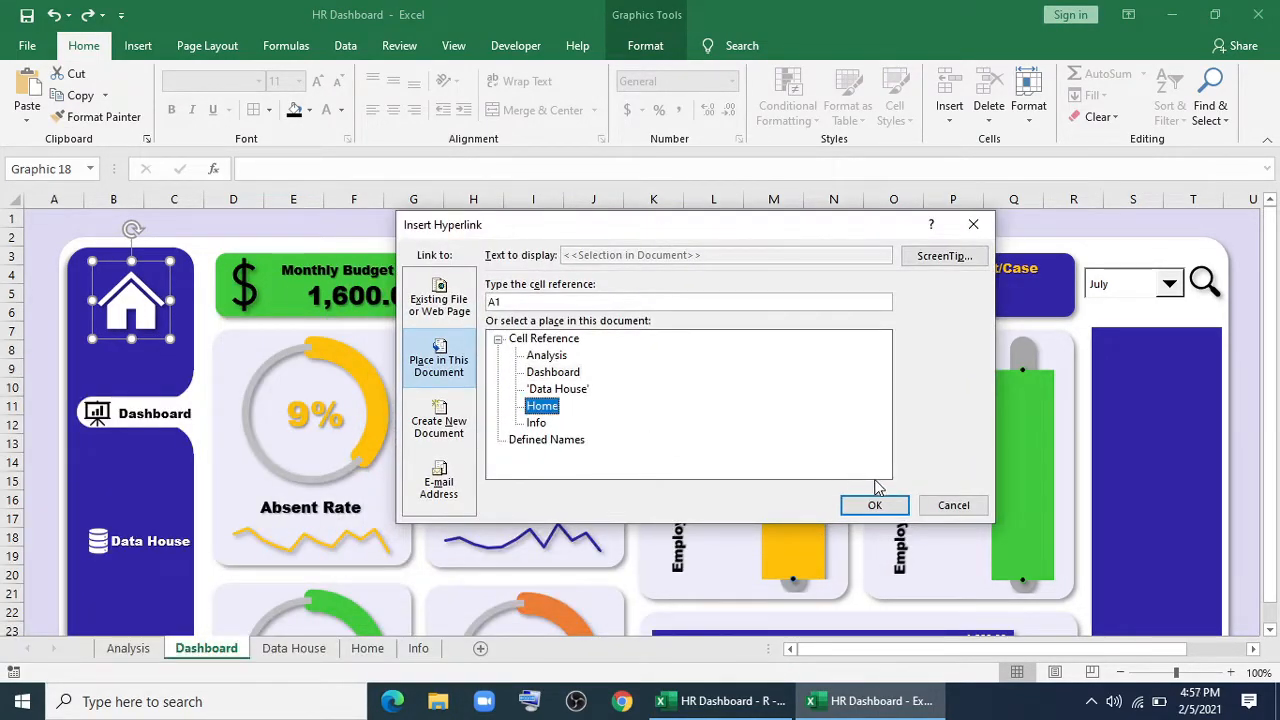
{"action": "left_click", "coordinate": [874, 504]}
Hyperlink the Dashboard label and its presentation icon on the Dashboard sheet to cell A1 of the Dashboard sheet.
{"action": "left_click", "coordinate": [140, 413]}
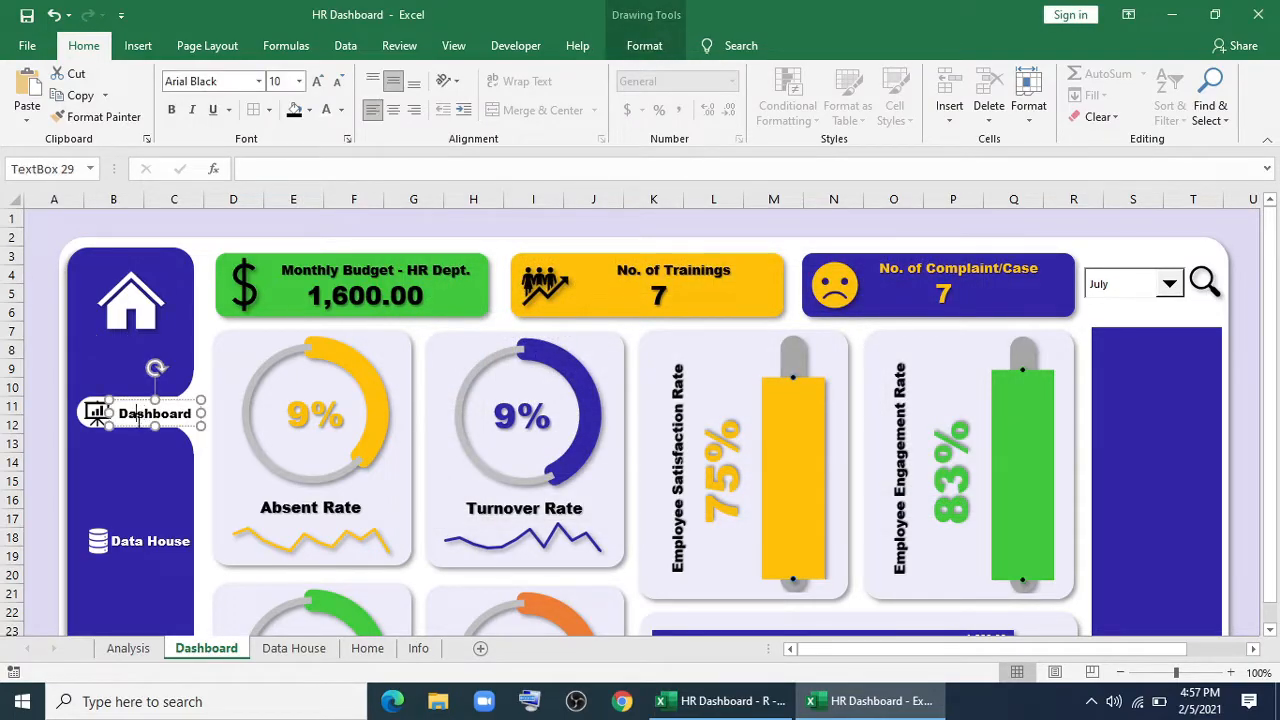
{"action": "right_click", "coordinate": [137, 425]}
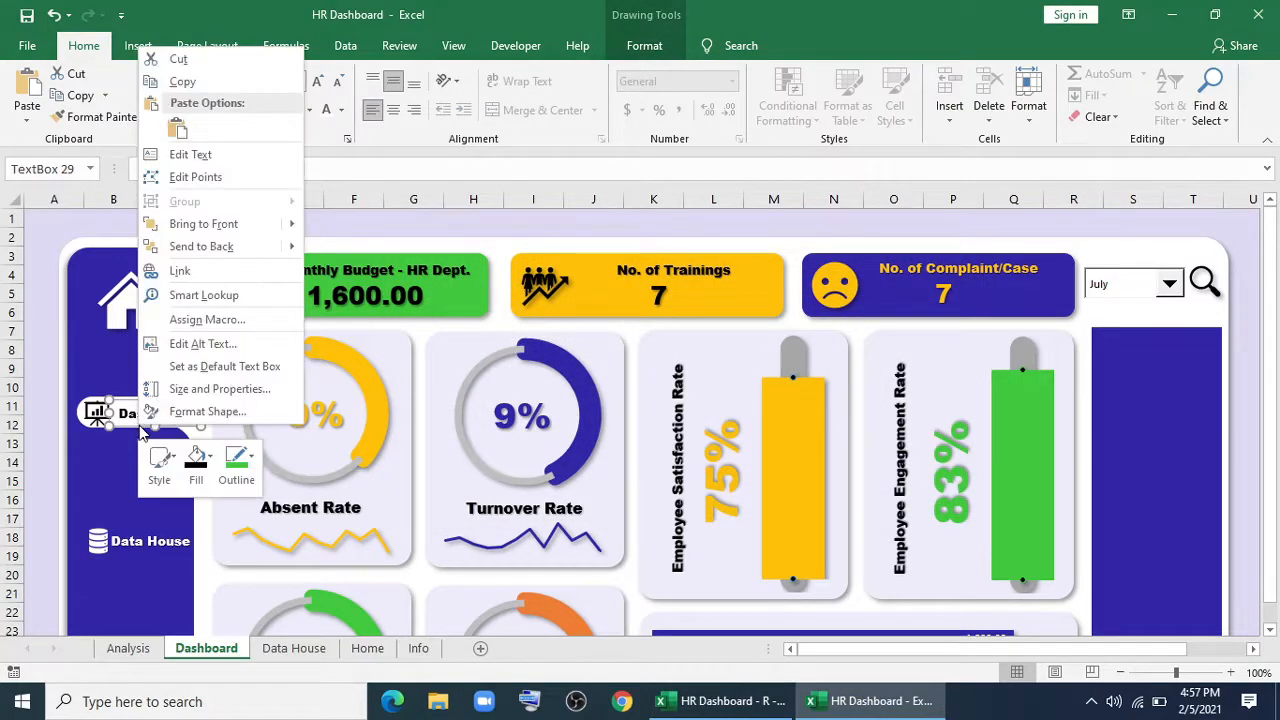
{"action": "left_click", "coordinate": [175, 276]}
{"action": "left_click", "coordinate": [470, 404]}
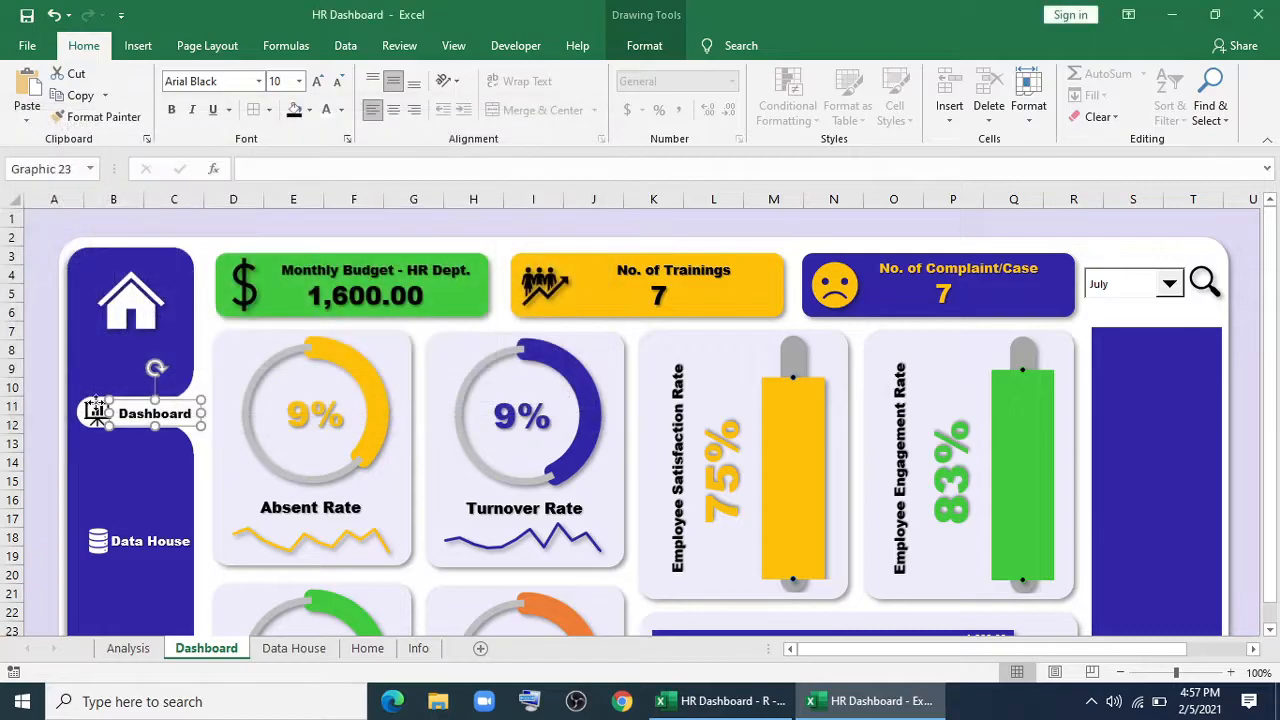
{"action": "right_click", "coordinate": [92, 405]}
{"action": "left_click", "coordinate": [143, 303]}
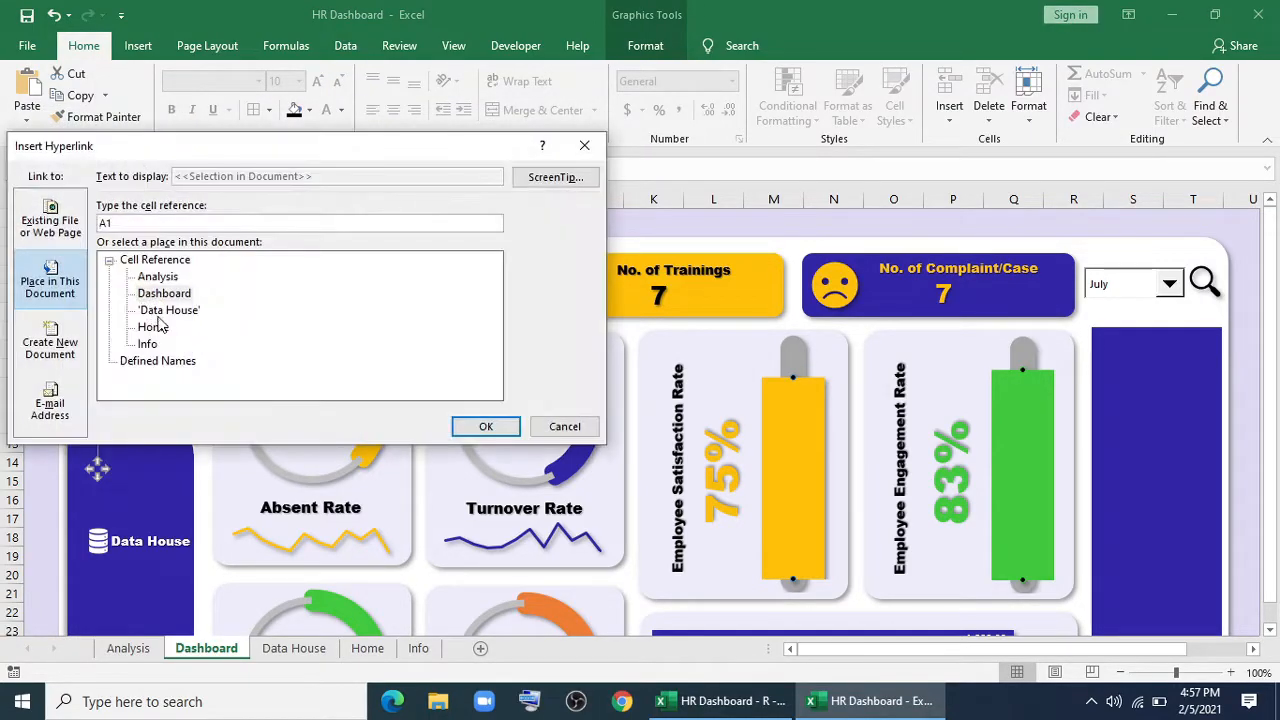
{"action": "left_click", "coordinate": [483, 430]}
Hyperlink the Data House label and its database icon on the Dashboard sheet to cell A1 of the Data House sheet.
{"action": "left_click", "coordinate": [150, 540]}
{"action": "right_click", "coordinate": [133, 556]}
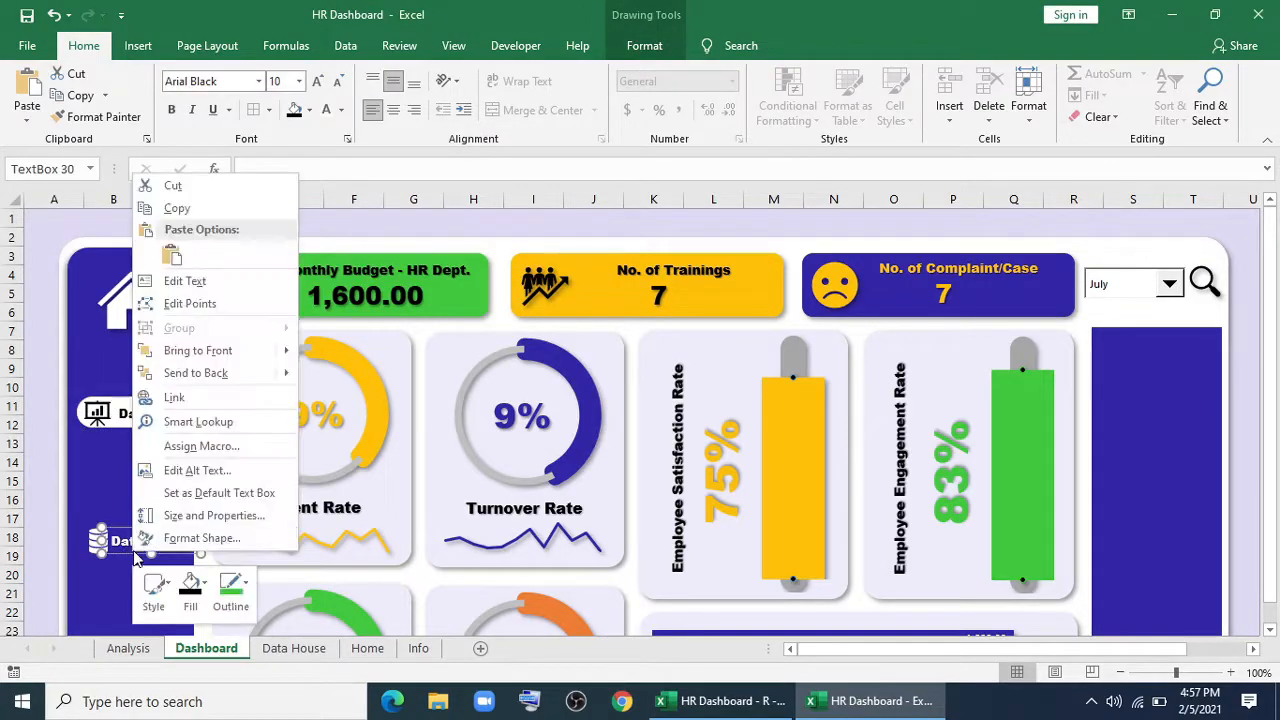
{"action": "left_click", "coordinate": [195, 398]}
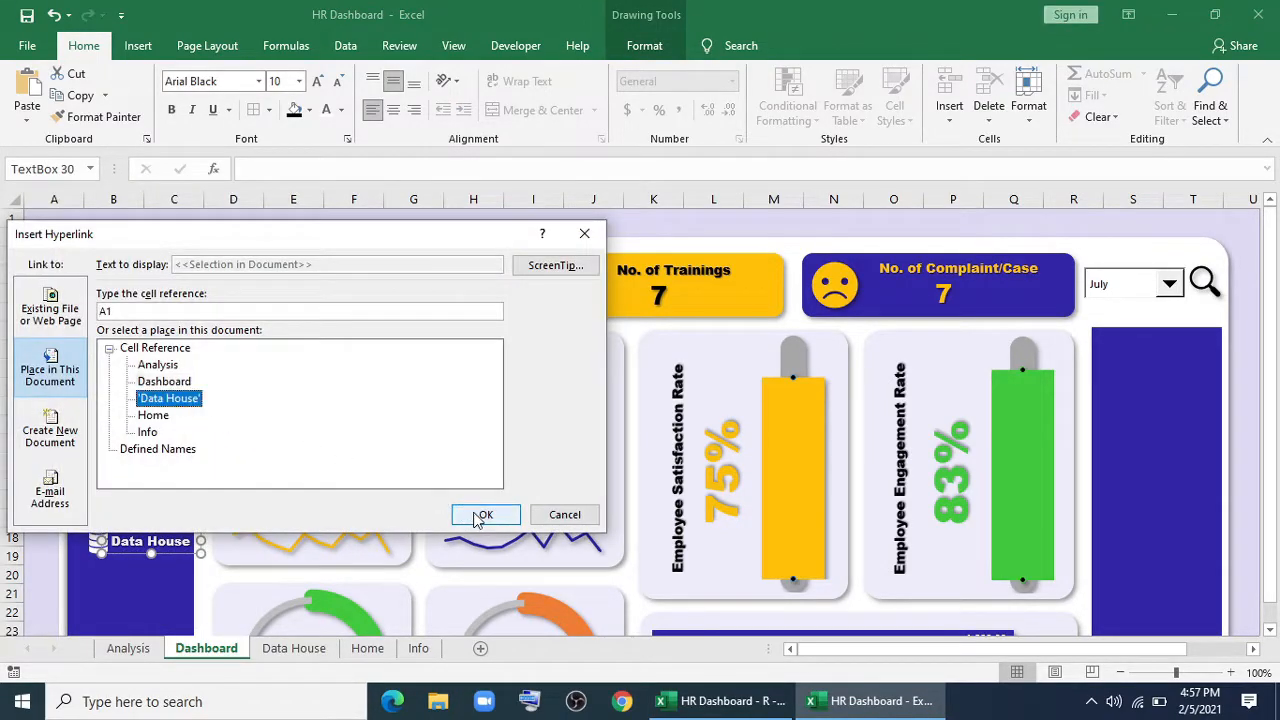
{"action": "left_click", "coordinate": [483, 515]}
{"action": "left_click", "coordinate": [97, 541]}
{"action": "right_click", "coordinate": [97, 541]}
{"action": "left_click", "coordinate": [118, 432]}
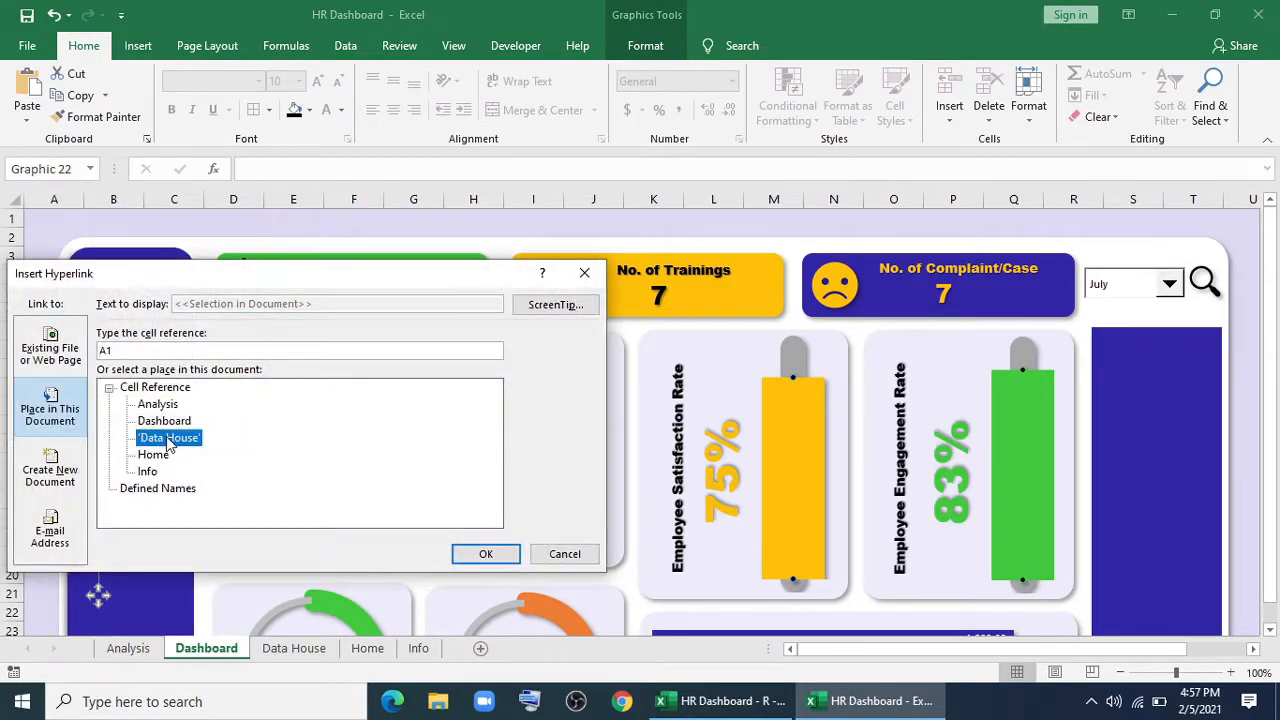
{"action": "left_click", "coordinate": [483, 555]}
Test the Dashboard link and follow the Data House link to its sheet.
{"action": "left_click", "coordinate": [347, 221]}
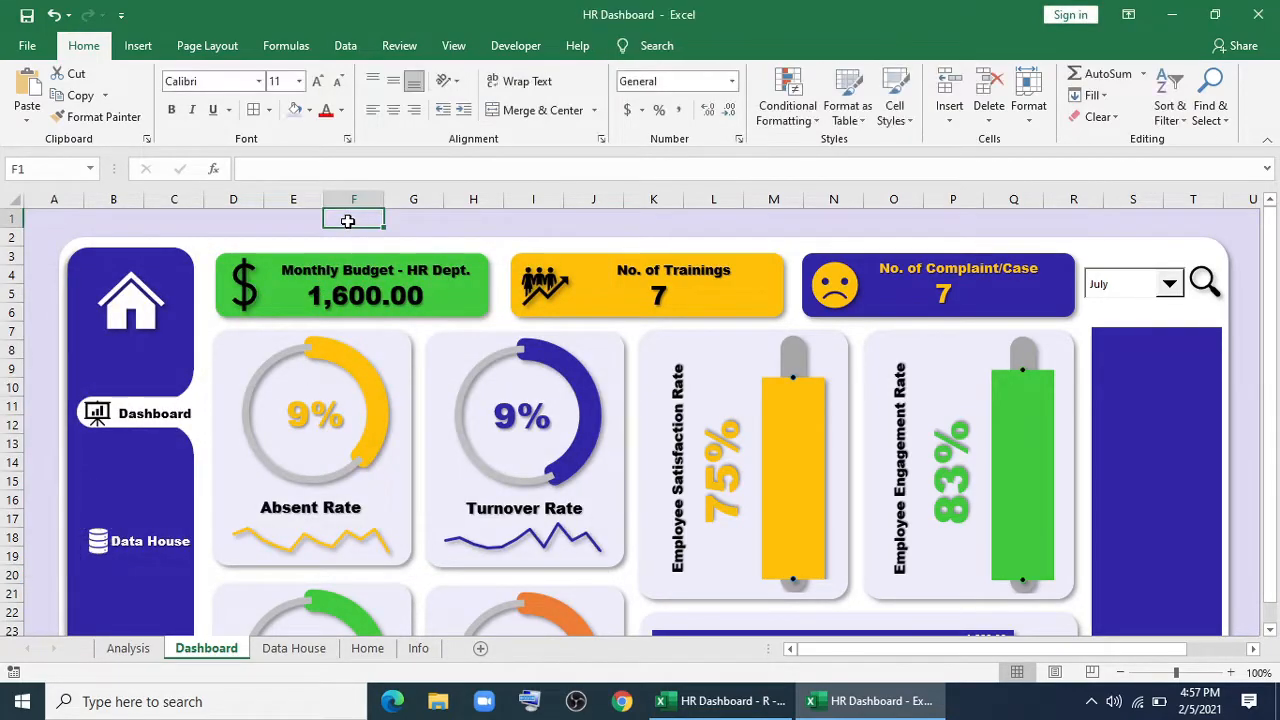
{"action": "left_click", "coordinate": [131, 412]}
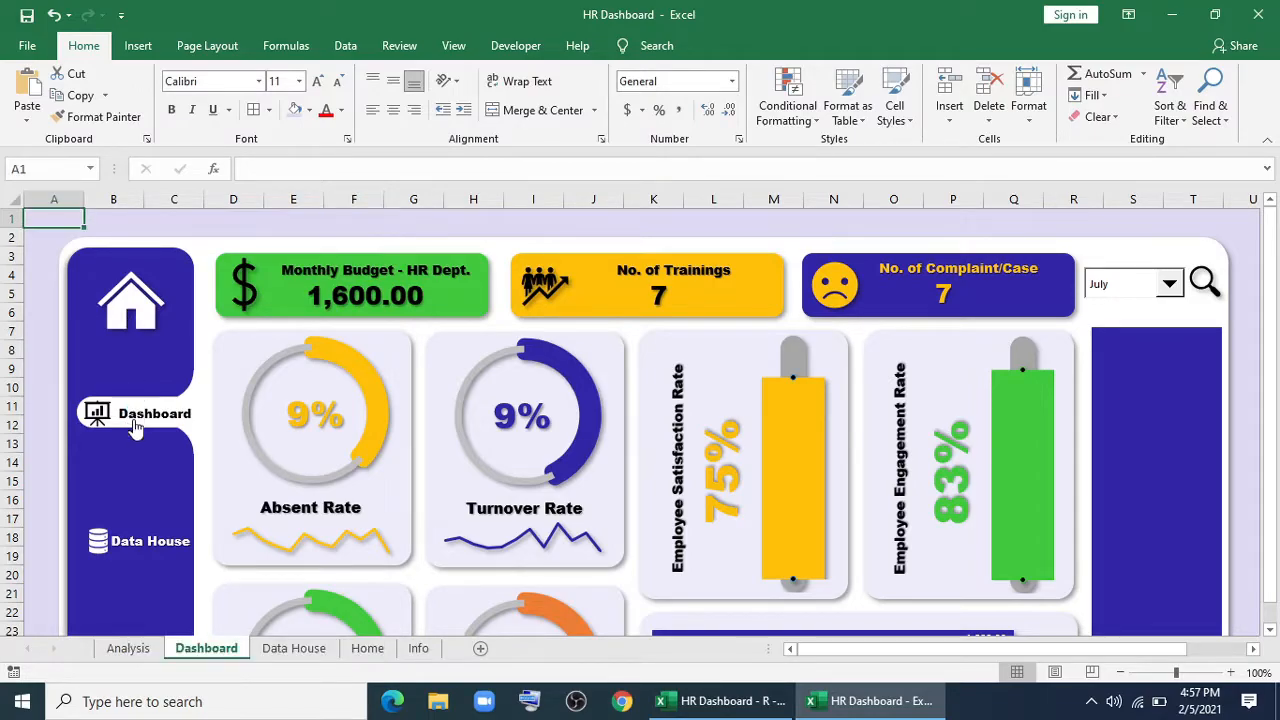
{"action": "left_click", "coordinate": [150, 545]}
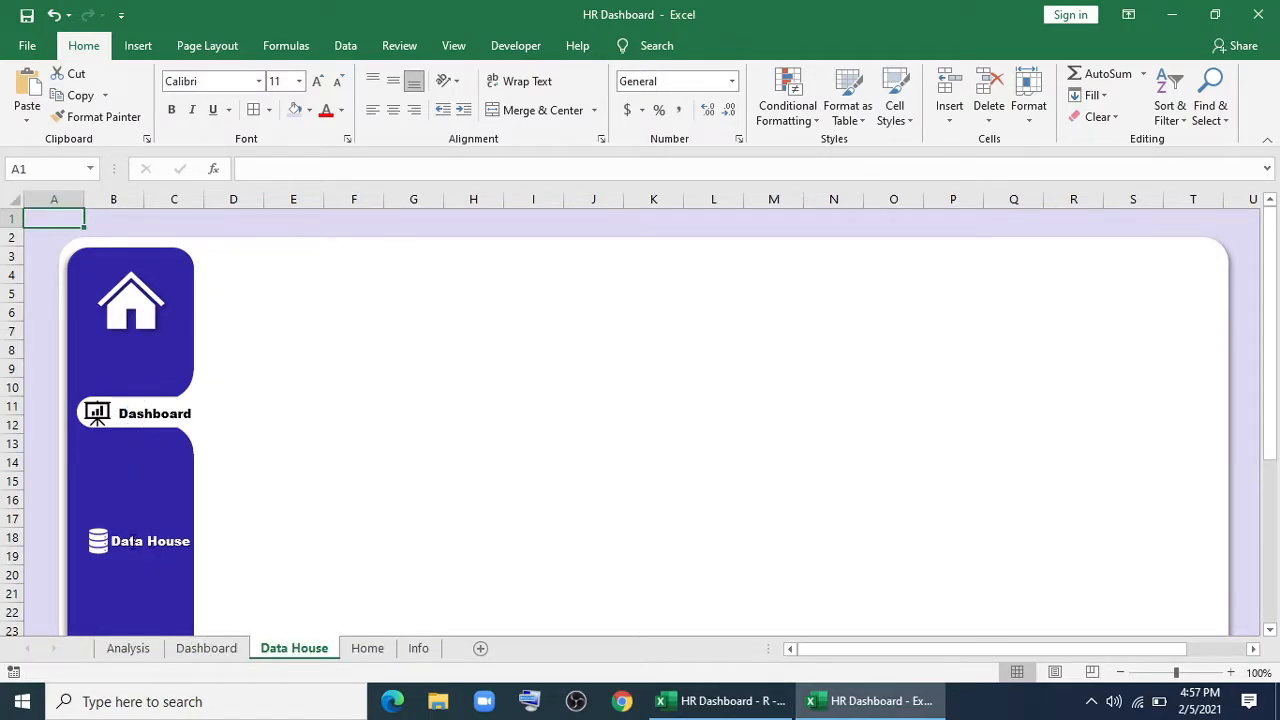
Group the Data House label with its database icon on the Data House sheet.
{"action": "right_click", "coordinate": [97, 545]}
{"action": "key", "text": "Escape"}
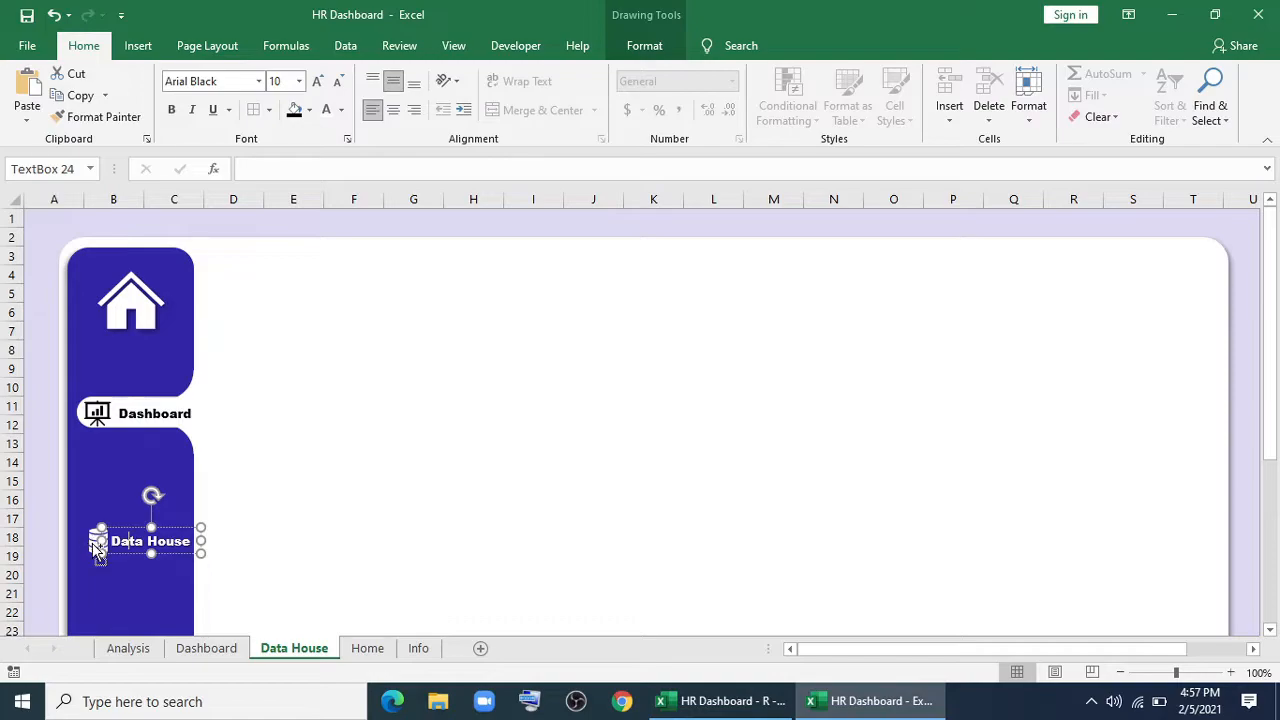
{"action": "left_click", "coordinate": [97, 545], "text": "ctrl"}
{"action": "right_click", "coordinate": [97, 550]}
{"action": "left_click", "coordinate": [210, 461]}
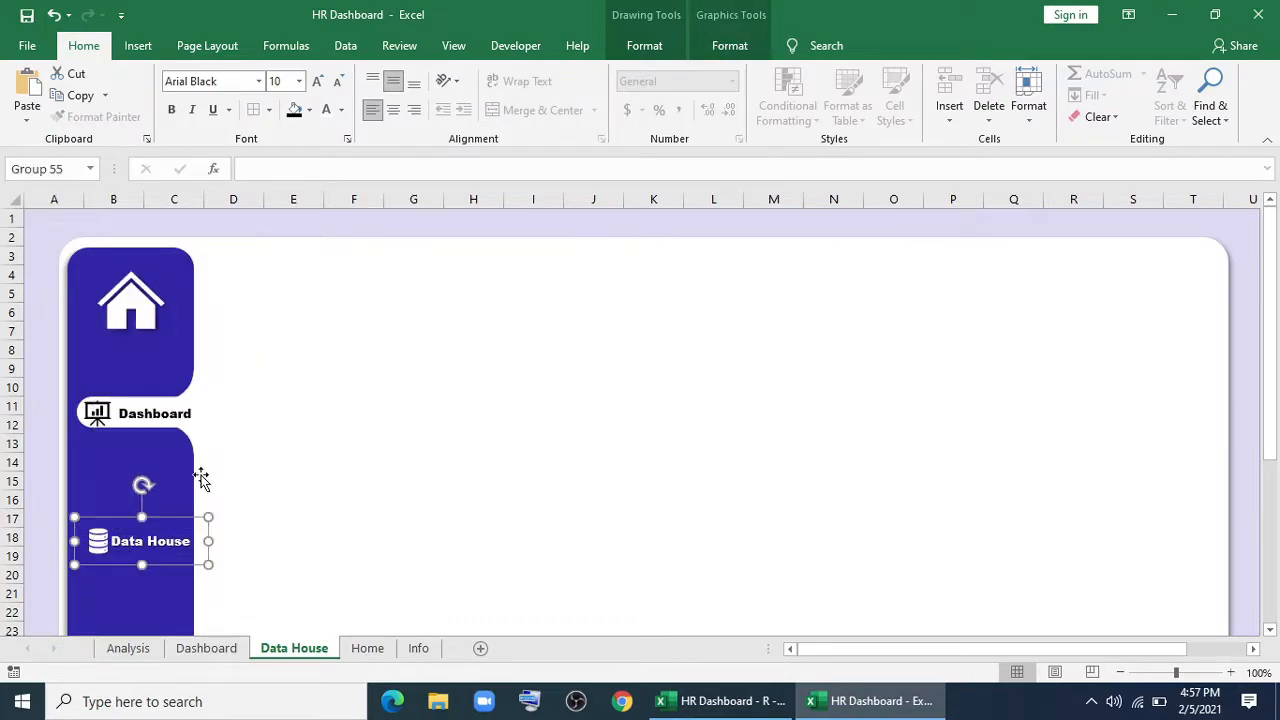
Hyperlink the grouped Data House button on the Data House sheet to cell A1 of the same sheet.
{"action": "right_click", "coordinate": [151, 545]}
{"action": "key", "text": "Escape"}
{"action": "right_click", "coordinate": [114, 565]}
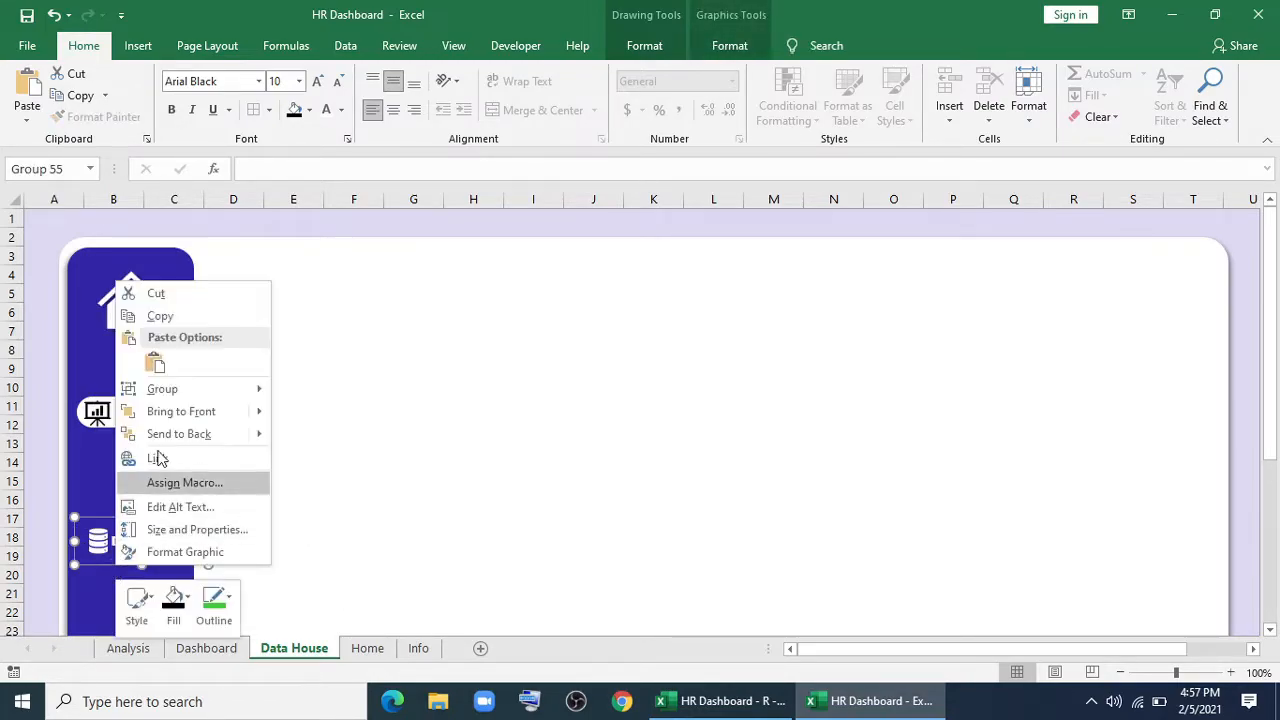
{"action": "left_click", "coordinate": [160, 458]}
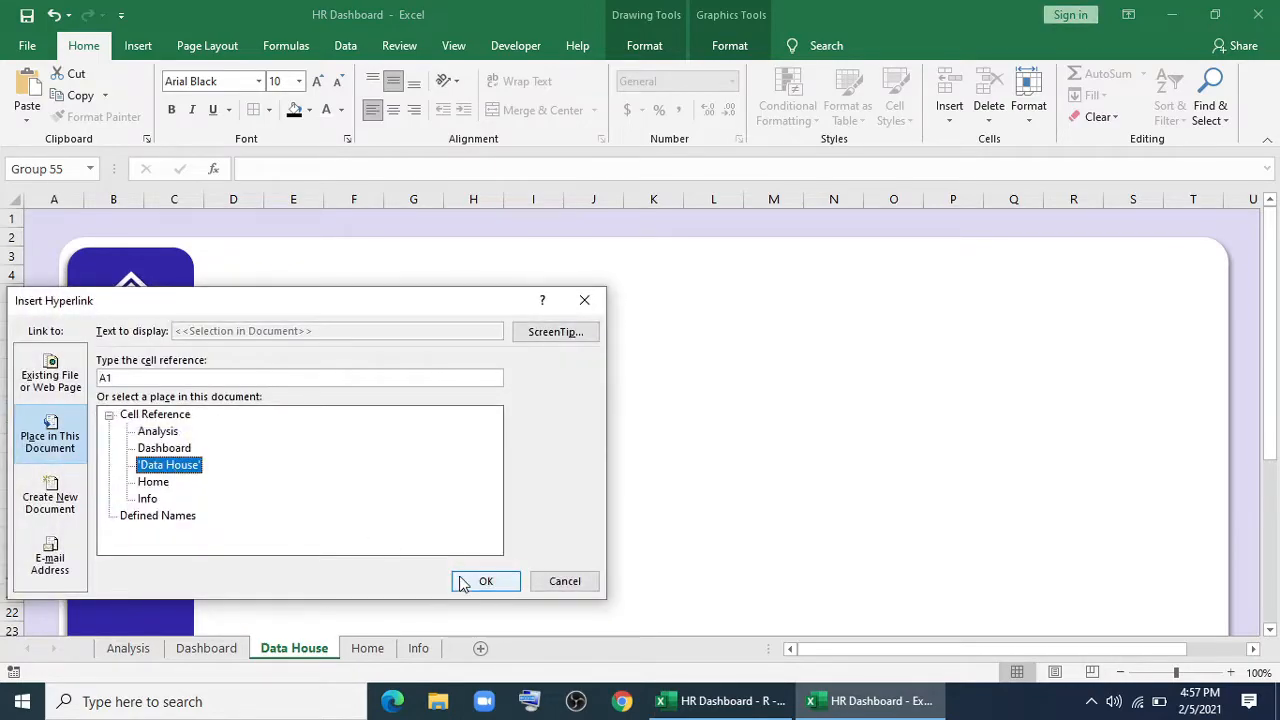
{"action": "left_click", "coordinate": [485, 581]}
Group the Dashboard label with its presentation icon on the Data House sheet.
{"action": "left_click", "coordinate": [138, 414]}
{"action": "left_click", "coordinate": [100, 415]}
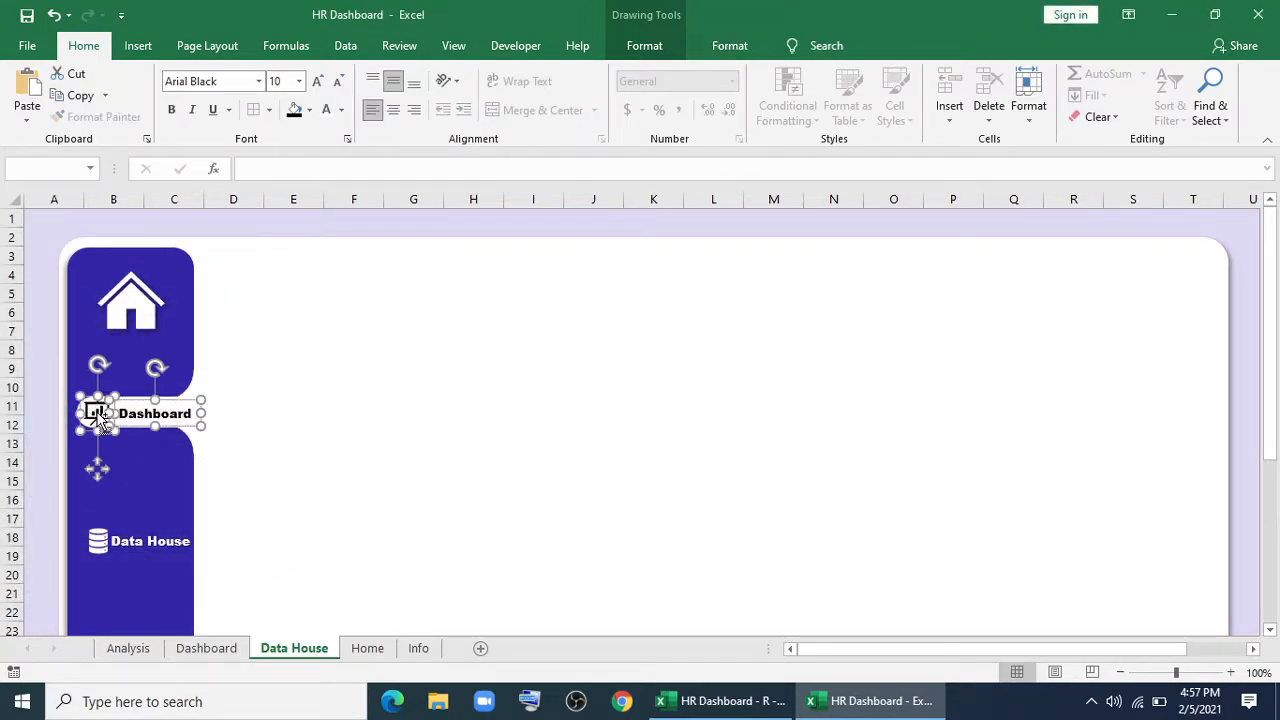
{"action": "right_click", "coordinate": [100, 418]}
{"action": "mouse_move", "coordinate": [160, 236]}
{"action": "left_click", "coordinate": [297, 237]}
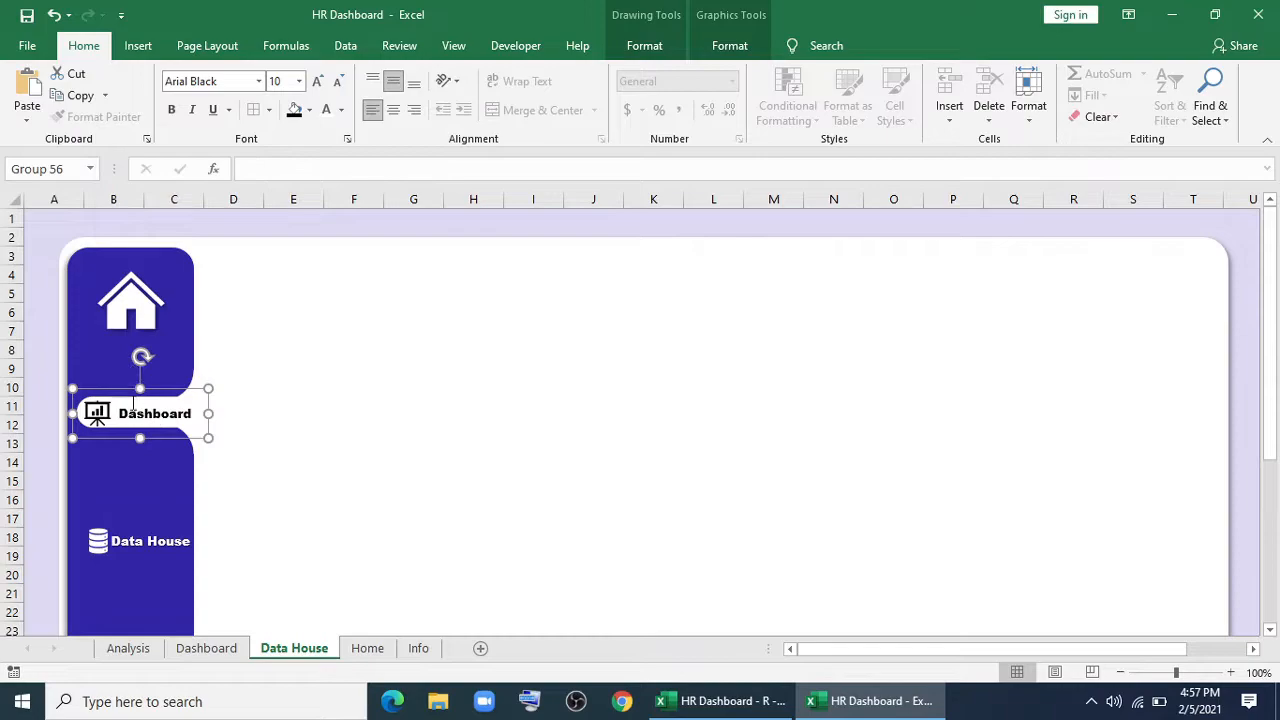
Hyperlink the grouped Dashboard button on the Data House sheet to cell A1 of the Dashboard sheet.
{"action": "right_click", "coordinate": [150, 440]}
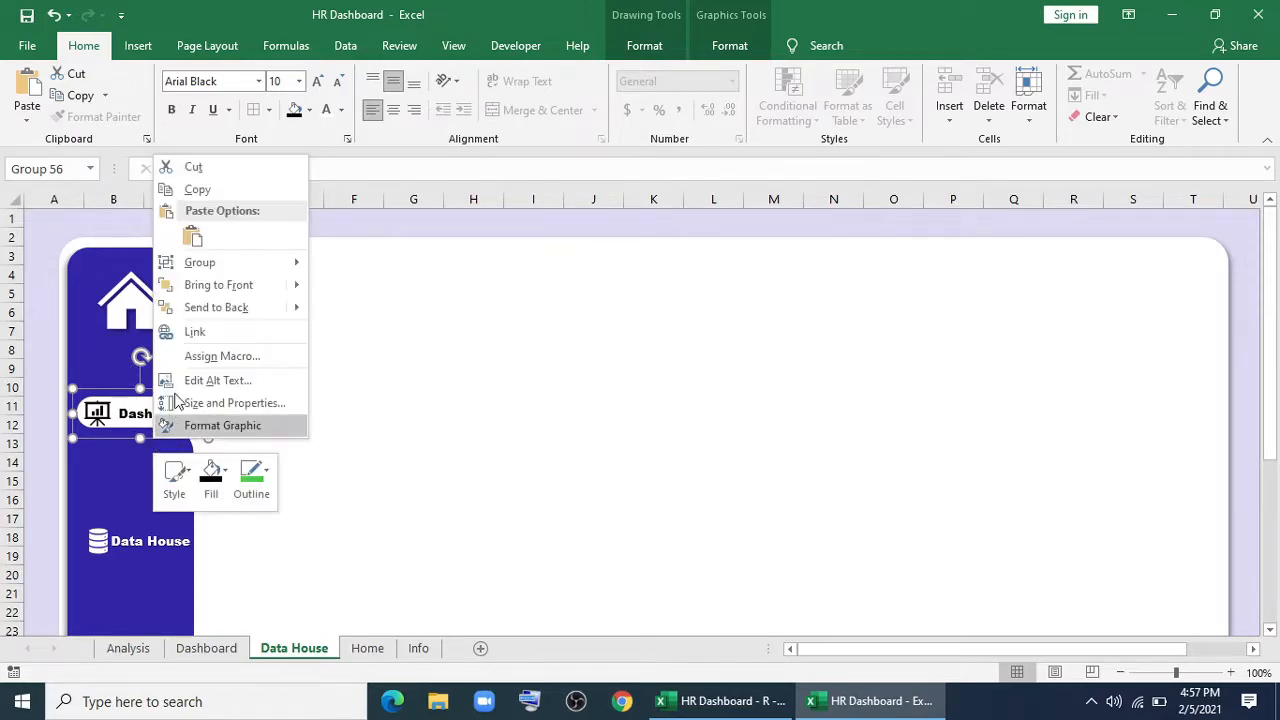
{"action": "left_click", "coordinate": [200, 329]}
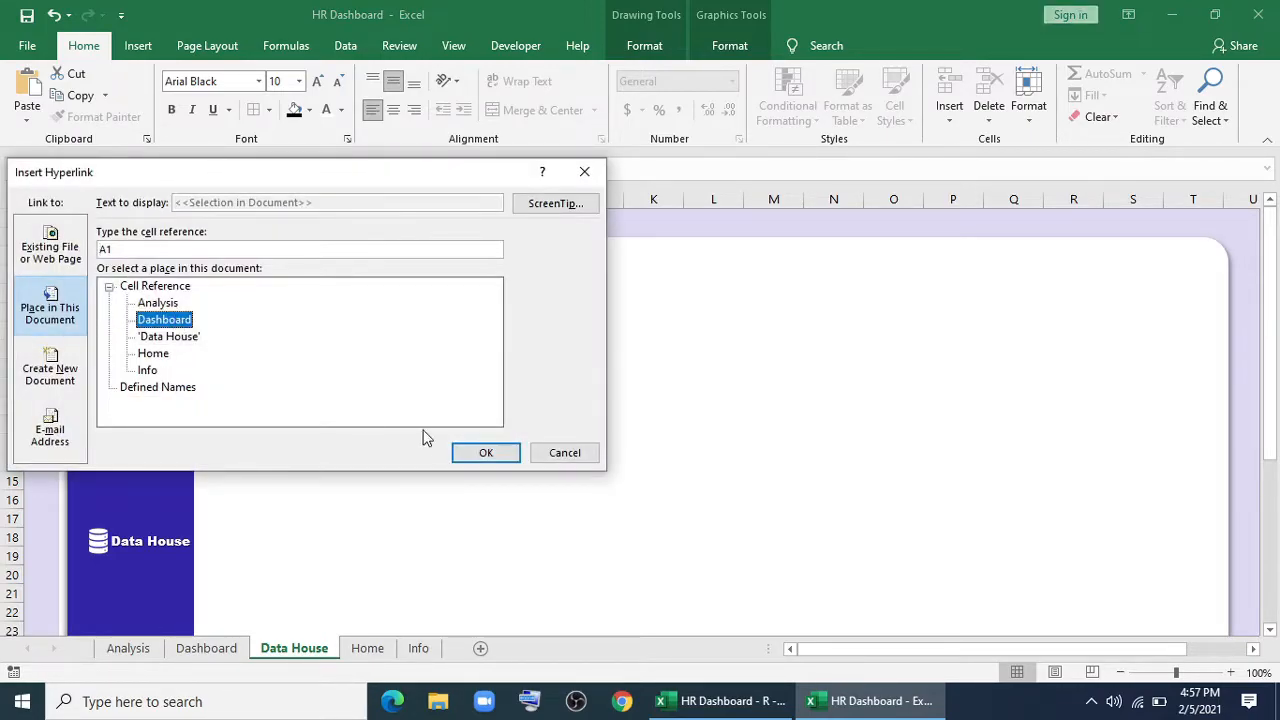
{"action": "left_click", "coordinate": [485, 452]}
Hyperlink the house icon on the Data House sheet to cell A1 of the Home sheet and follow the link.
{"action": "right_click", "coordinate": [143, 300]}
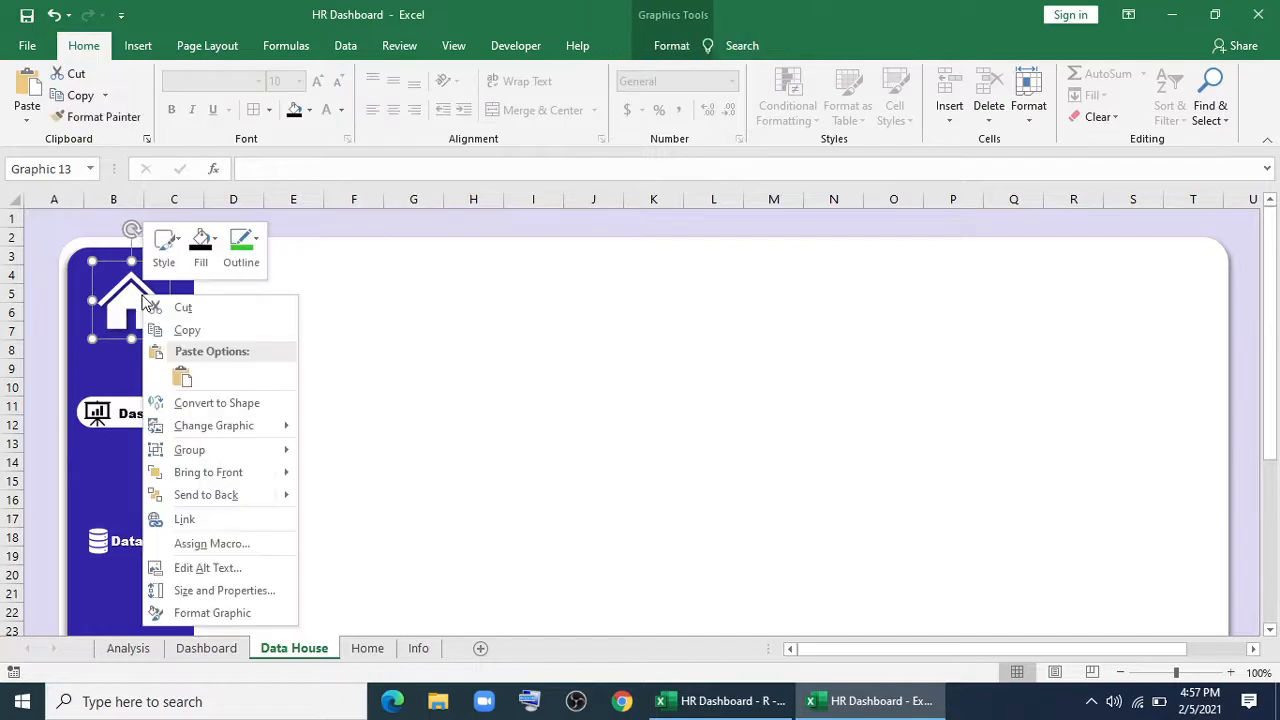
{"action": "left_click", "coordinate": [190, 519]}
{"action": "left_click", "coordinate": [485, 640]}
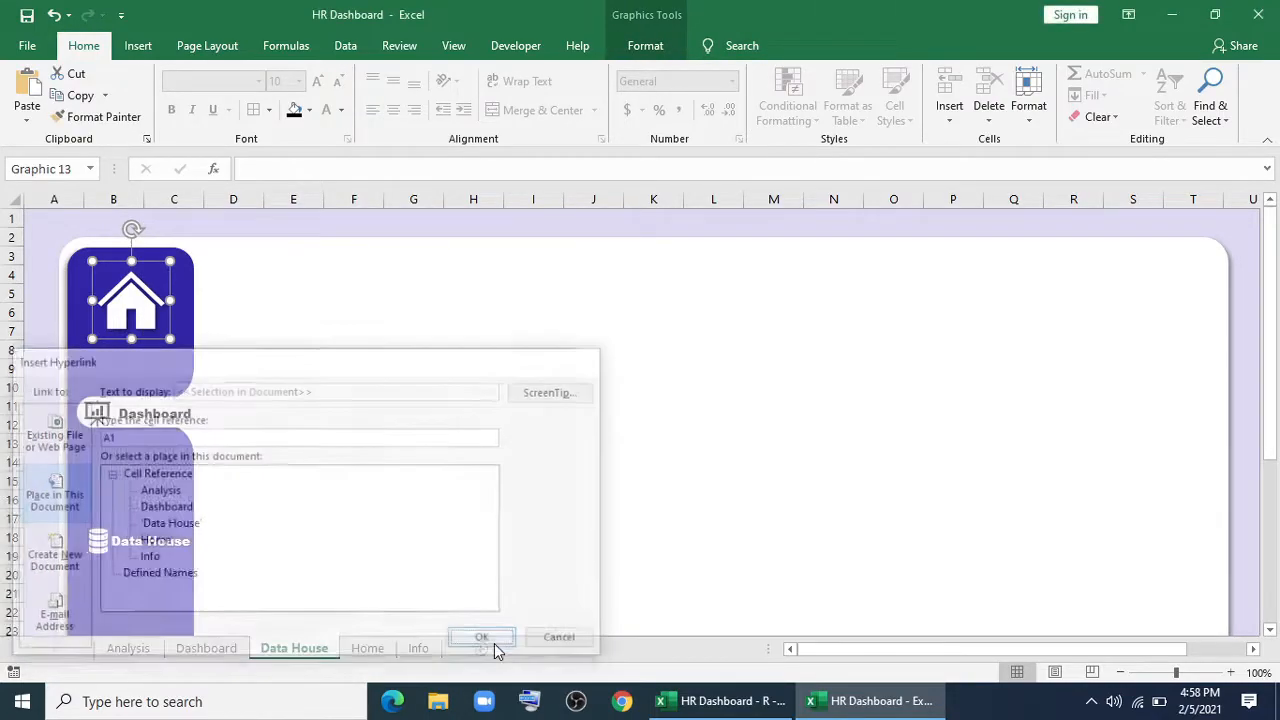
{"action": "left_click", "coordinate": [383, 474]}
{"action": "left_click", "coordinate": [140, 300]}
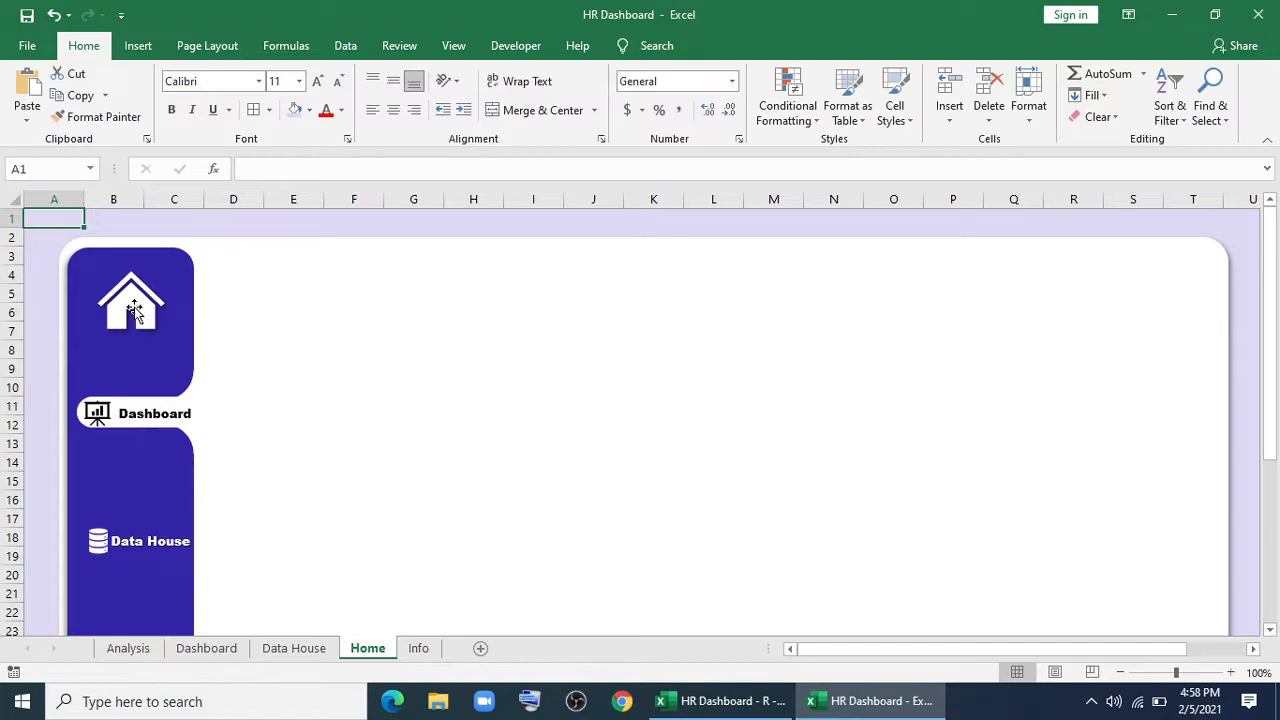
Fill the house icon on the Home sheet with gold.
{"action": "left_click", "coordinate": [134, 311], "text": "ctrl"}
{"action": "left_click", "coordinate": [645, 45]}
{"action": "left_click", "coordinate": [557, 74]}
{"action": "left_click", "coordinate": [630, 140]}
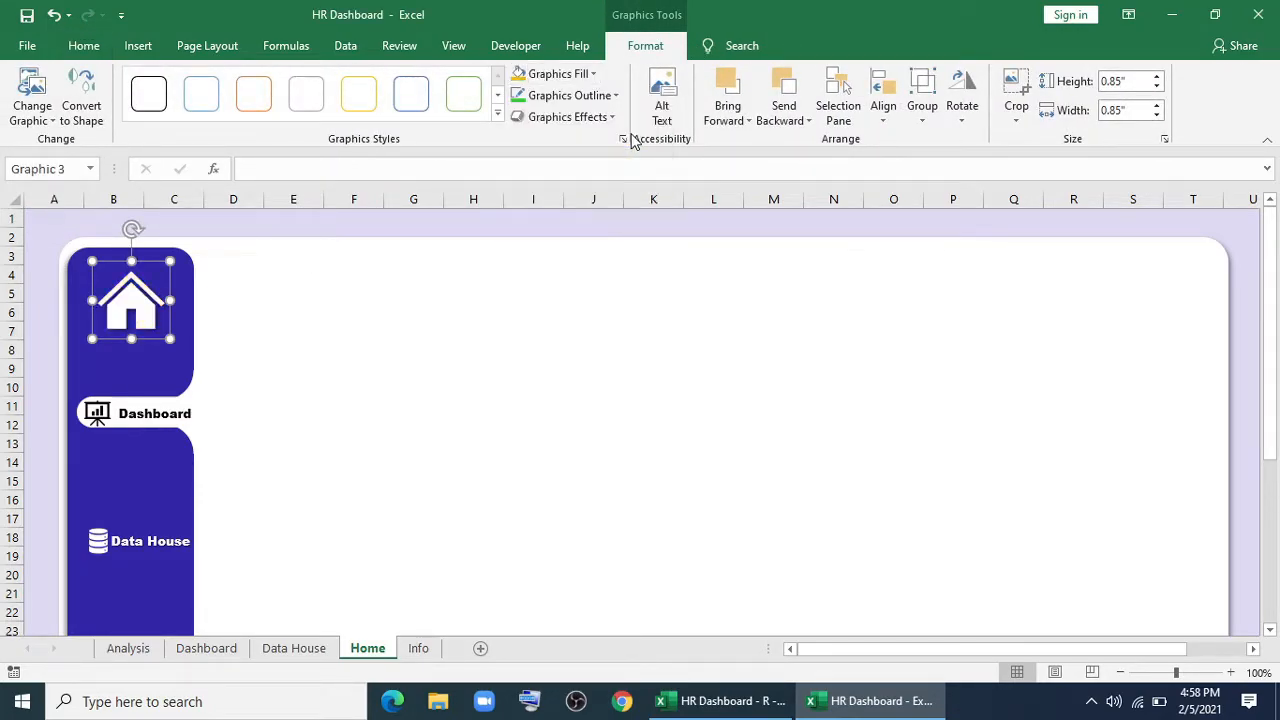
Hyperlink the gold house icon on the Home sheet to cell A1 of the Home sheet.
{"action": "right_click", "coordinate": [150, 313]}
{"action": "left_click", "coordinate": [180, 537]}
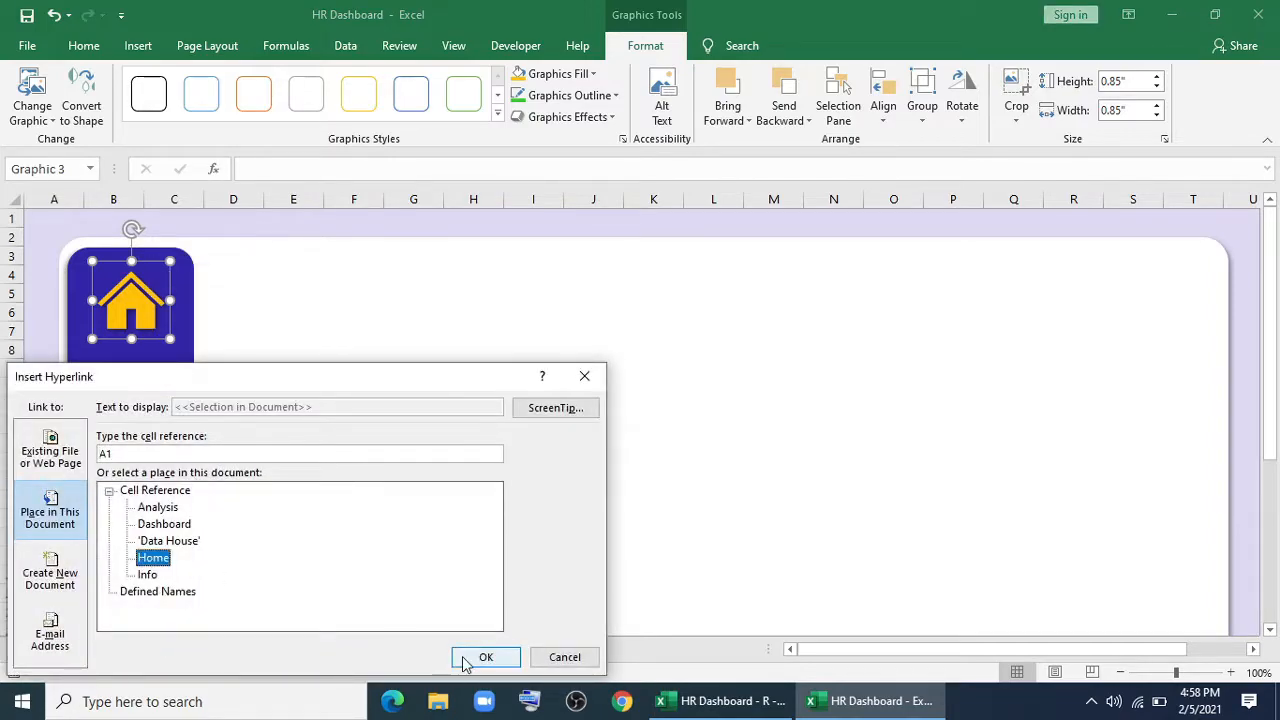
{"action": "left_click", "coordinate": [482, 657]}
Group the Dashboard label with its presentation icon on the Home sheet.
{"action": "left_click", "coordinate": [147, 413]}
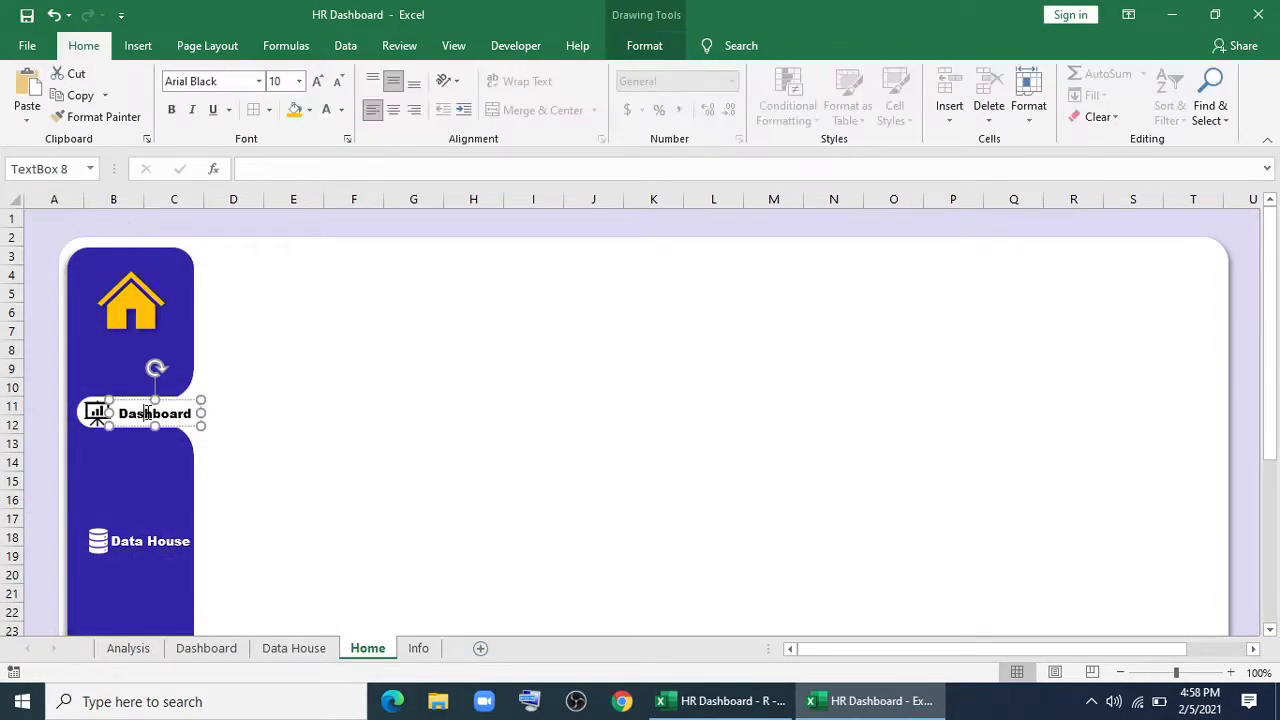
{"action": "left_click", "coordinate": [99, 415], "text": "ctrl"}
{"action": "right_click", "coordinate": [192, 440]}
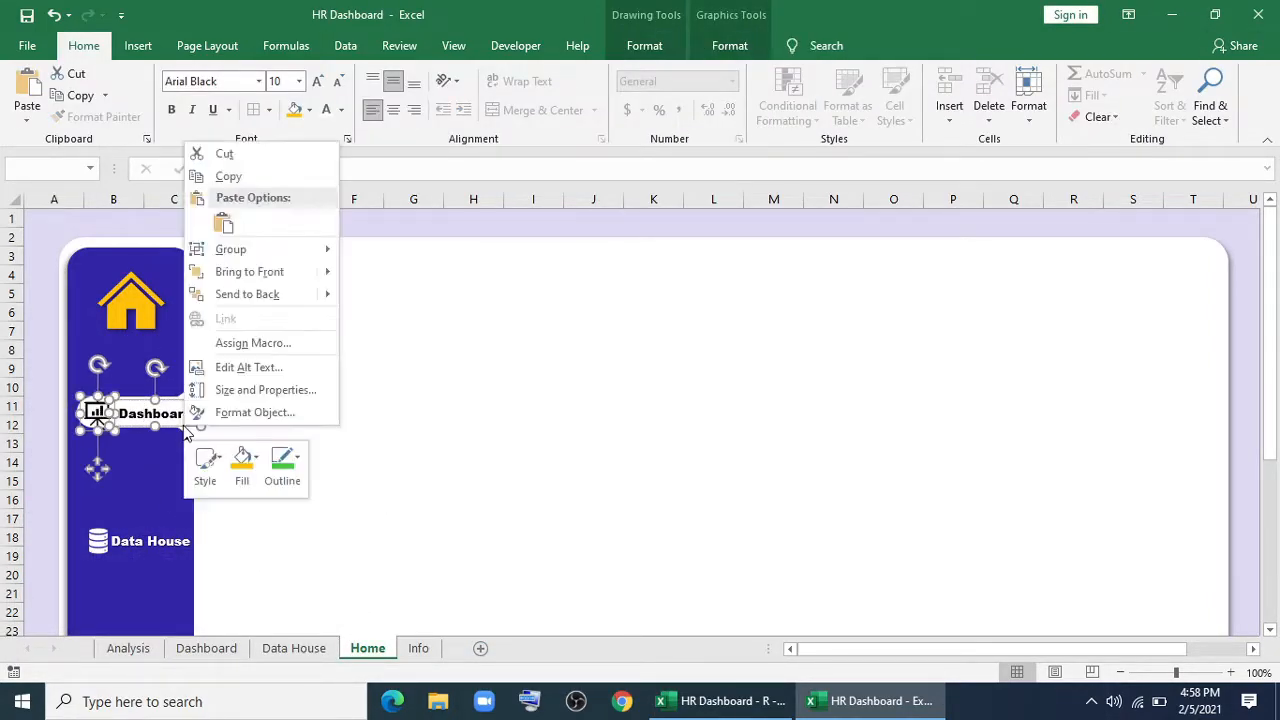
{"action": "mouse_move", "coordinate": [250, 250]}
{"action": "left_click", "coordinate": [375, 251]}
Hyperlink the grouped Dashboard button on the Home sheet to cell A1 of the Dashboard sheet.
{"action": "right_click", "coordinate": [159, 441]}
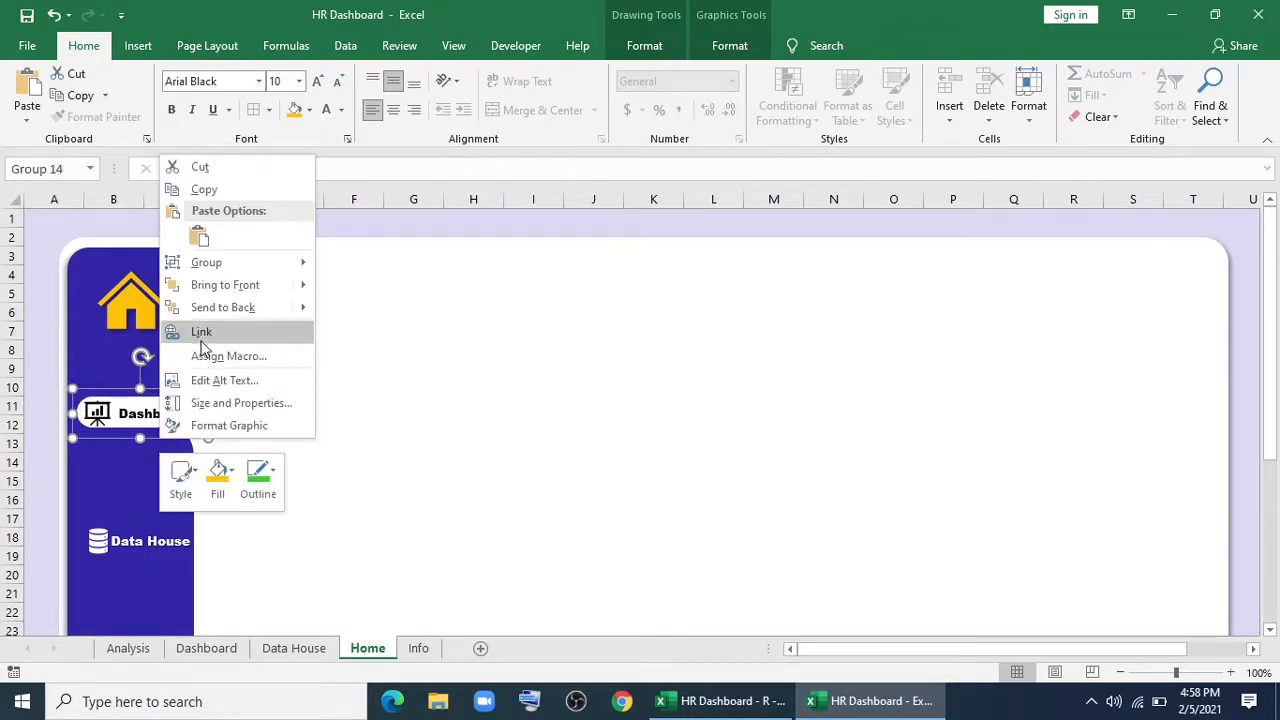
{"action": "left_click", "coordinate": [192, 332]}
{"action": "left_click", "coordinate": [485, 461]}
Group the Data House label with its database icon on the Home sheet.
{"action": "left_click", "coordinate": [120, 546]}
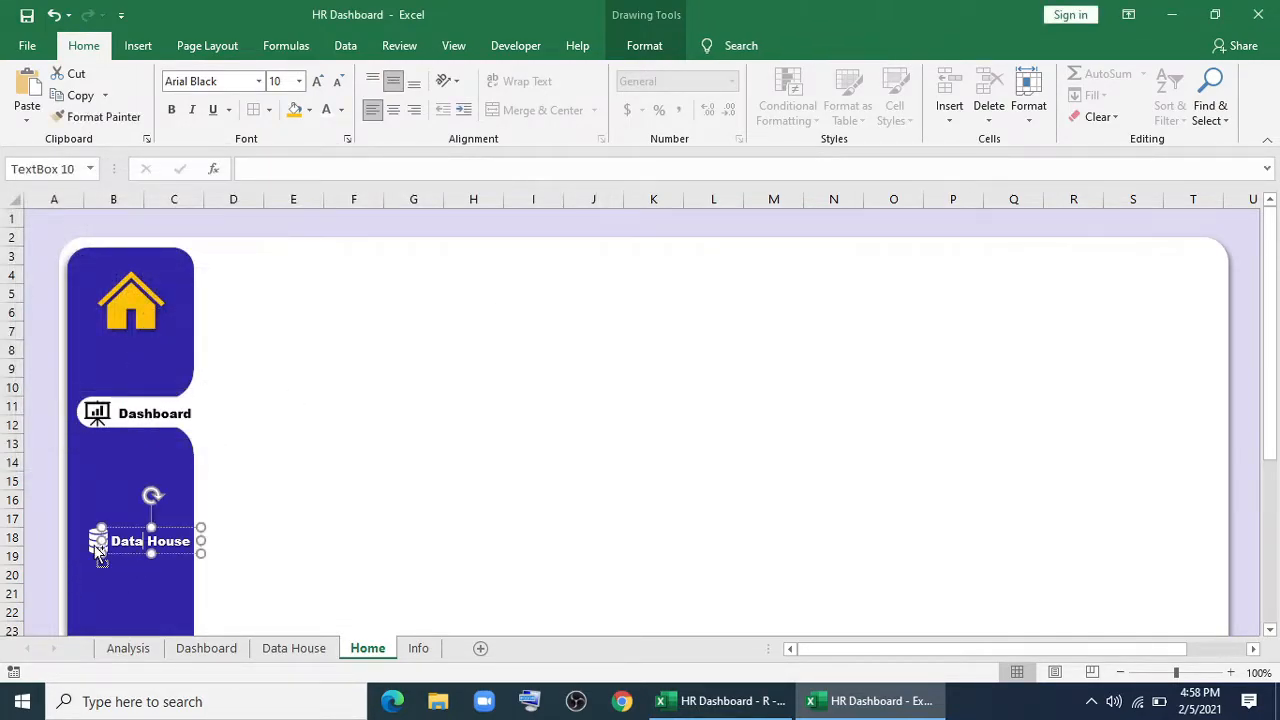
{"action": "left_click", "coordinate": [97, 545], "text": "ctrl"}
{"action": "right_click", "coordinate": [96, 549]}
{"action": "mouse_move", "coordinate": [200, 370]}
{"action": "left_click", "coordinate": [290, 374]}
Hyperlink the grouped Data House button on the Home sheet to cell A1 of the Data House sheet and follow the link.
{"action": "right_click", "coordinate": [157, 563]}
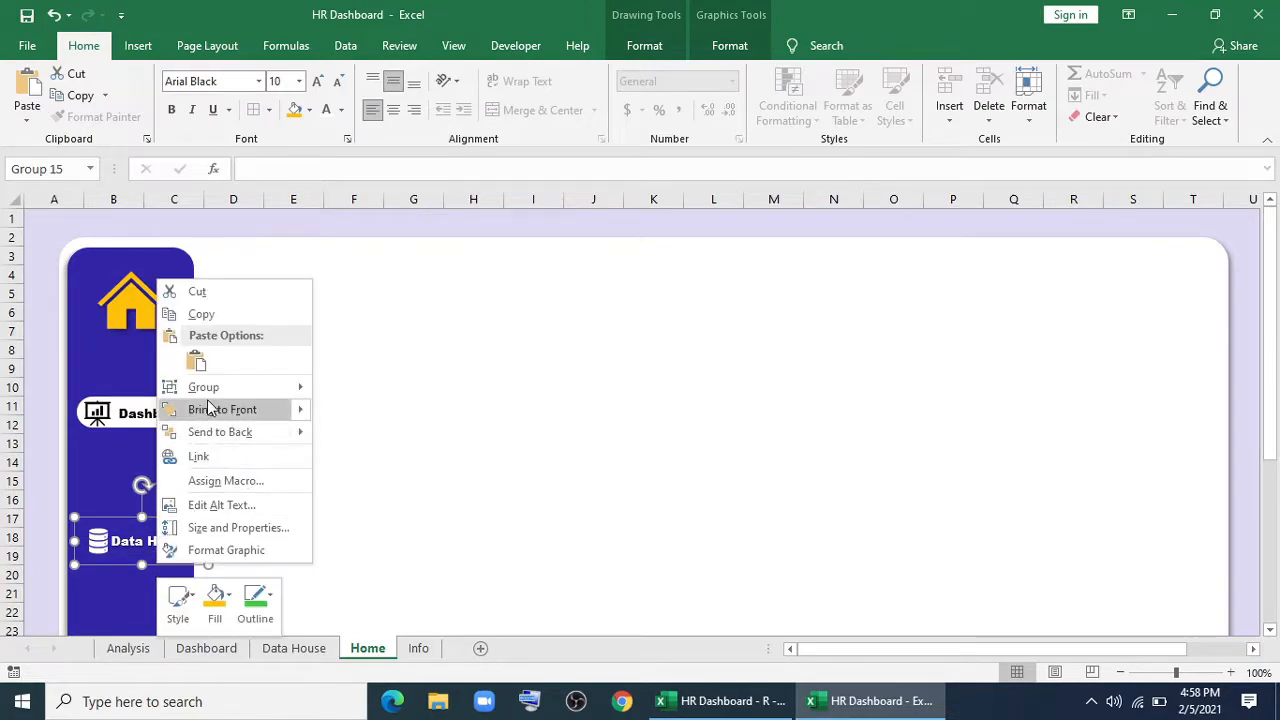
{"action": "left_click", "coordinate": [209, 460]}
{"action": "left_click", "coordinate": [487, 587]}
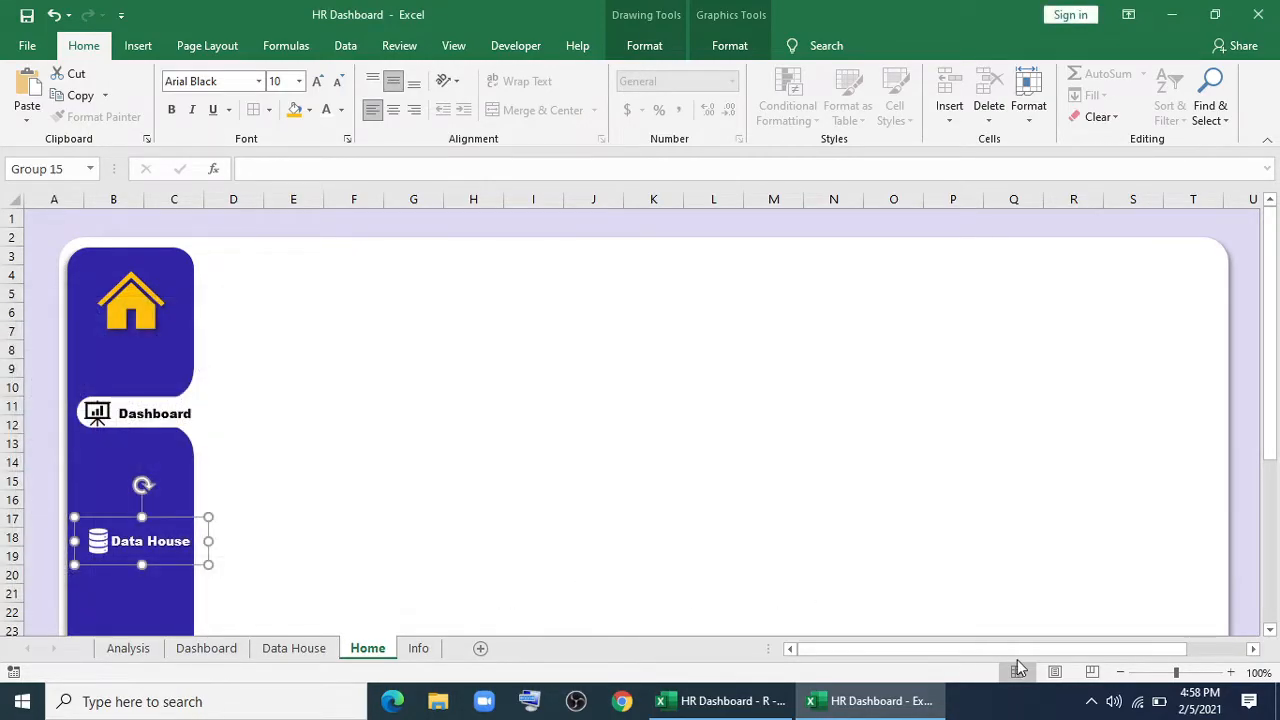
{"action": "left_click", "coordinate": [163, 562]}
{"action": "left_click", "coordinate": [163, 562]}
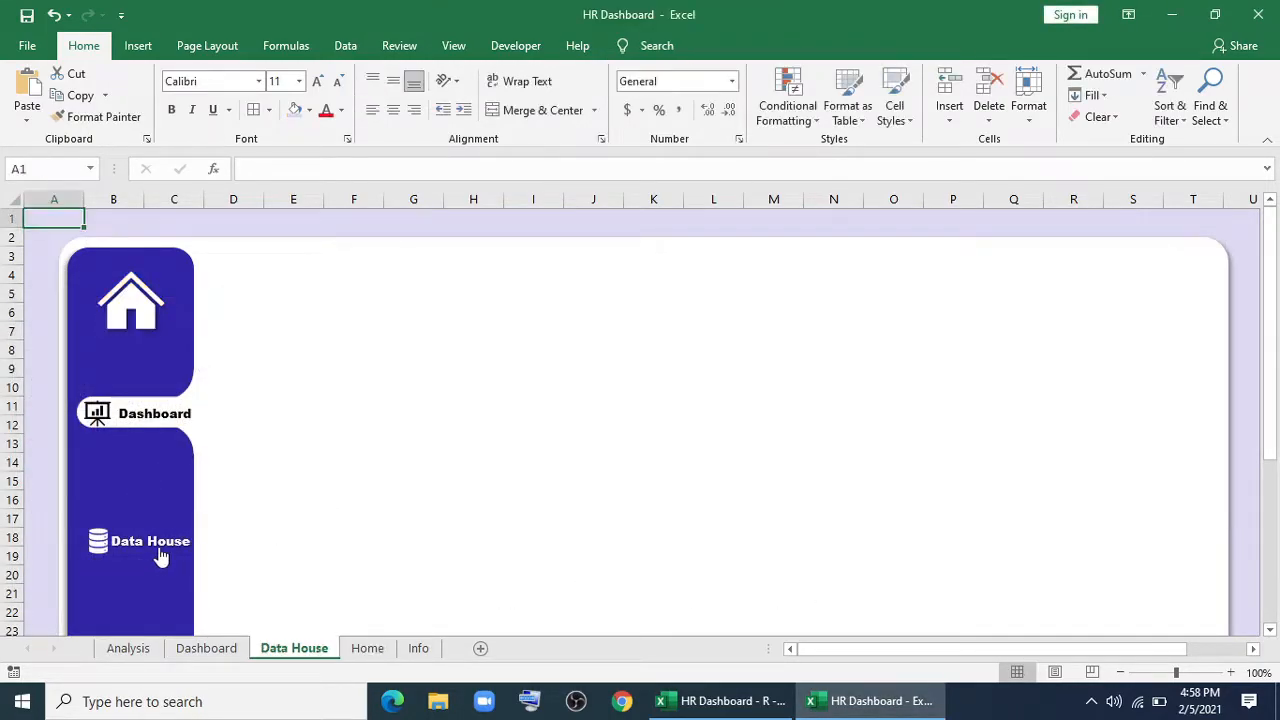
Move the white tab highlight and its curved corner shapes on the Data House sheet down from Dashboard to just above Data House.
{"action": "left_click", "coordinate": [195, 440]}
{"action": "left_click", "coordinate": [149, 555]}
{"action": "left_click", "coordinate": [200, 378]}
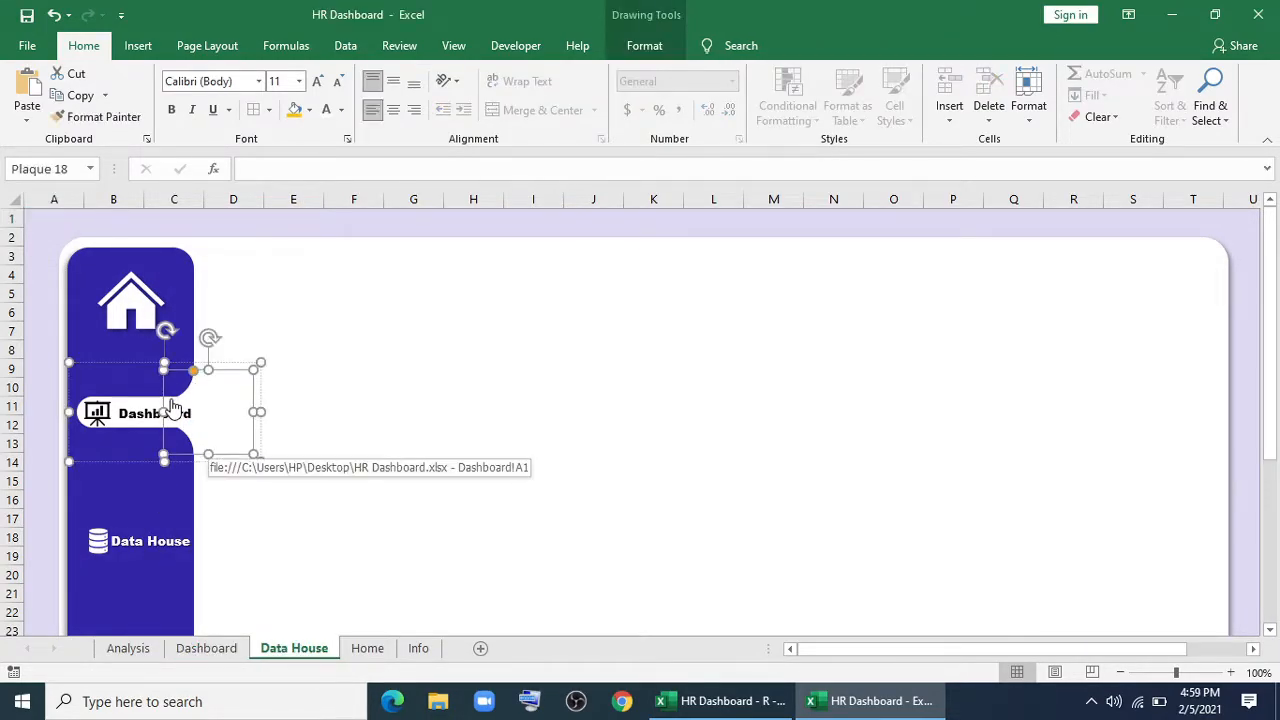
{"action": "left_click", "coordinate": [172, 404], "text": "ctrl"}
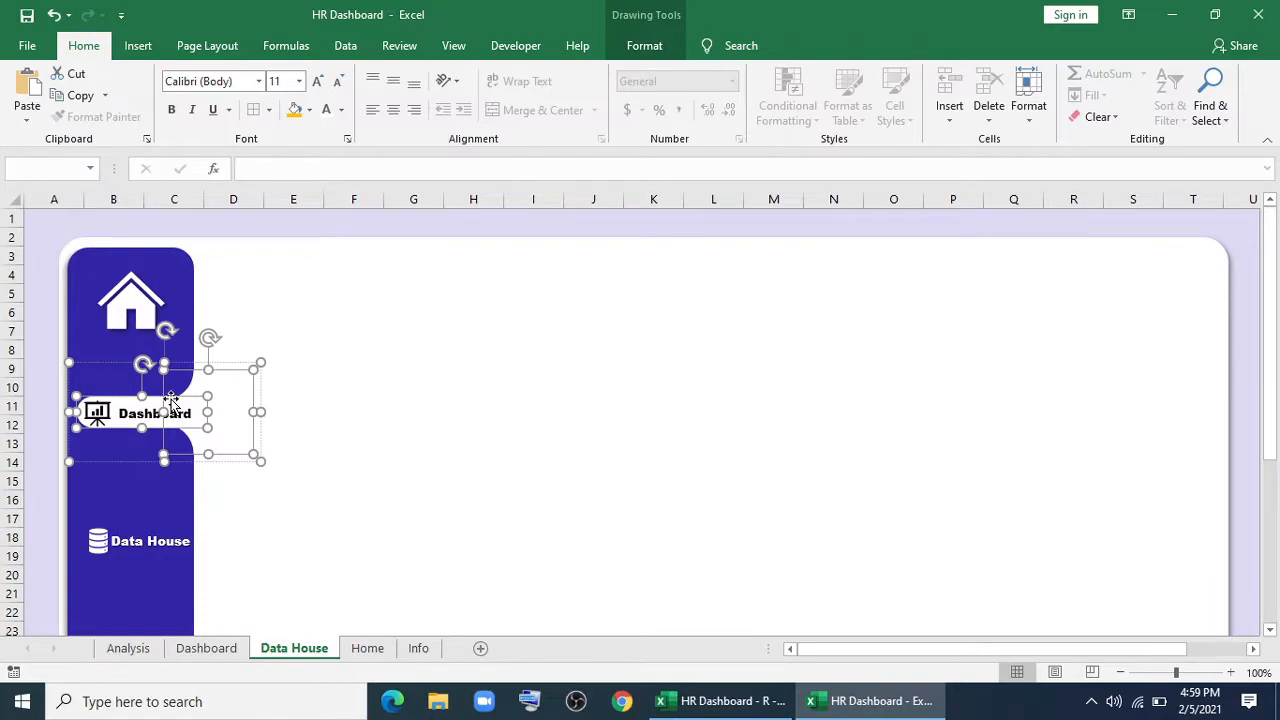
{"action": "key", "text": "Down"}
{"action": "key", "text": "Down"}
{"action": "key", "text": "Down"}
{"action": "key", "text": "Down"}
{"action": "key", "text": "Down"}
{"action": "key", "text": "Down"}
{"action": "key", "text": "Down"}
{"action": "key", "text": "Down"}
{"action": "key", "text": "Down"}
{"action": "key", "text": "Down"}
{"action": "key", "text": "Up"}
{"action": "key", "text": "Up"}
{"action": "key", "text": "Up"}
{"action": "key", "text": "Up"}
{"action": "key", "text": "Up"}
{"action": "key", "text": "Up"}
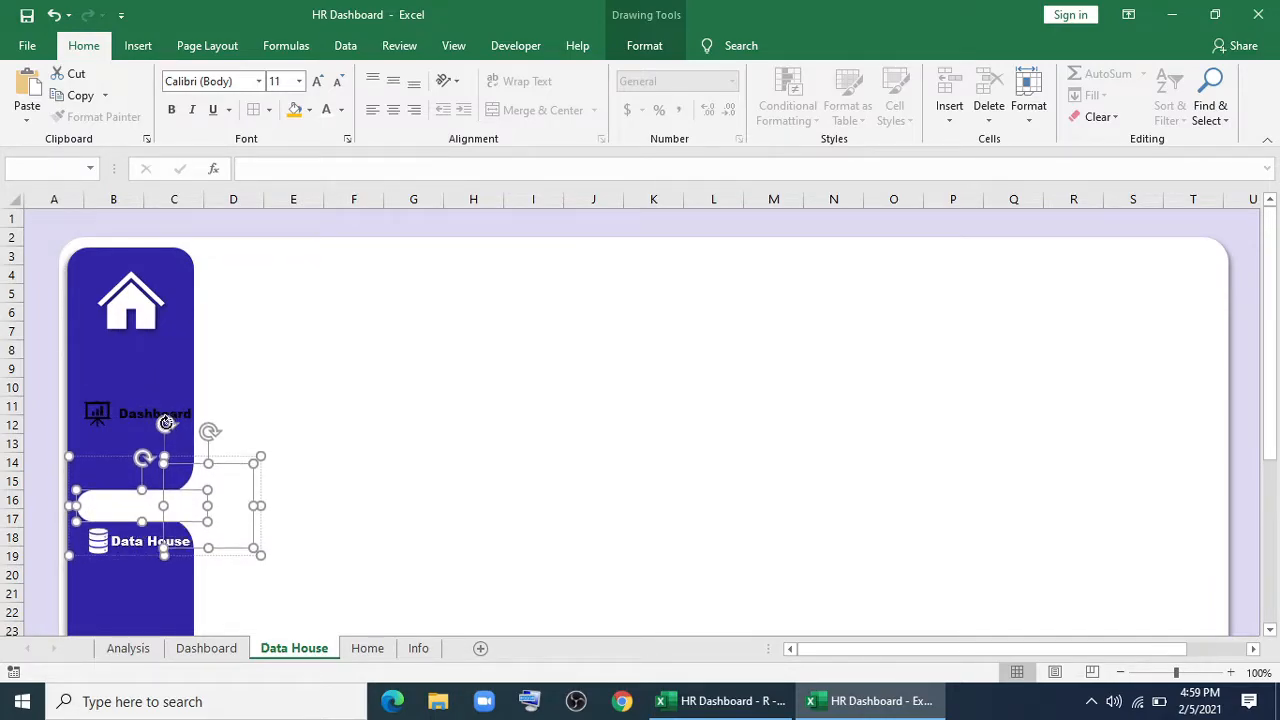
{"action": "key", "text": "Down"}
{"action": "key", "text": "Down"}
{"action": "key", "text": "Down"}
{"action": "key", "text": "Down"}
{"action": "key", "text": "Down"}
{"action": "key", "text": "Down"}
{"action": "key", "text": "Down"}
{"action": "key", "text": "Down"}
{"action": "key", "text": "Down"}
{"action": "key", "text": "Down"}
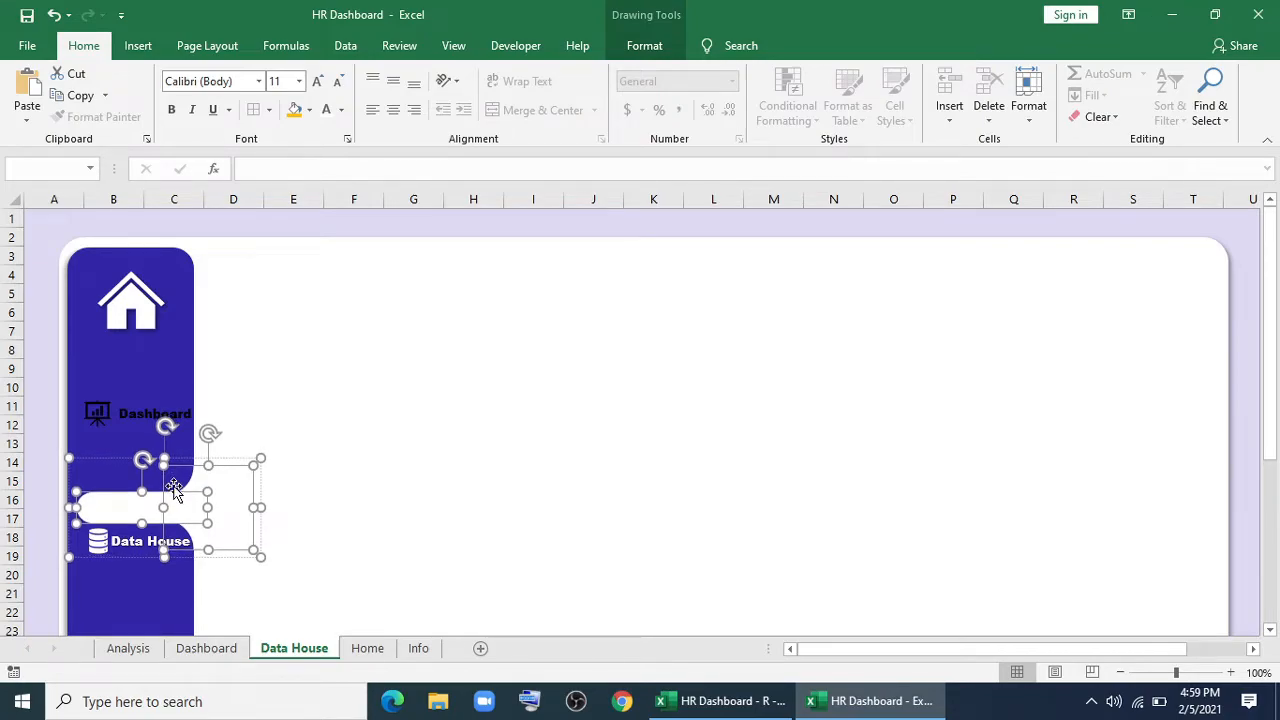
Recolor the Data House label text and its database icon black on the Data House sheet.
{"action": "left_click", "coordinate": [136, 582]}
{"action": "left_click", "coordinate": [131, 547], "text": "ctrl"}
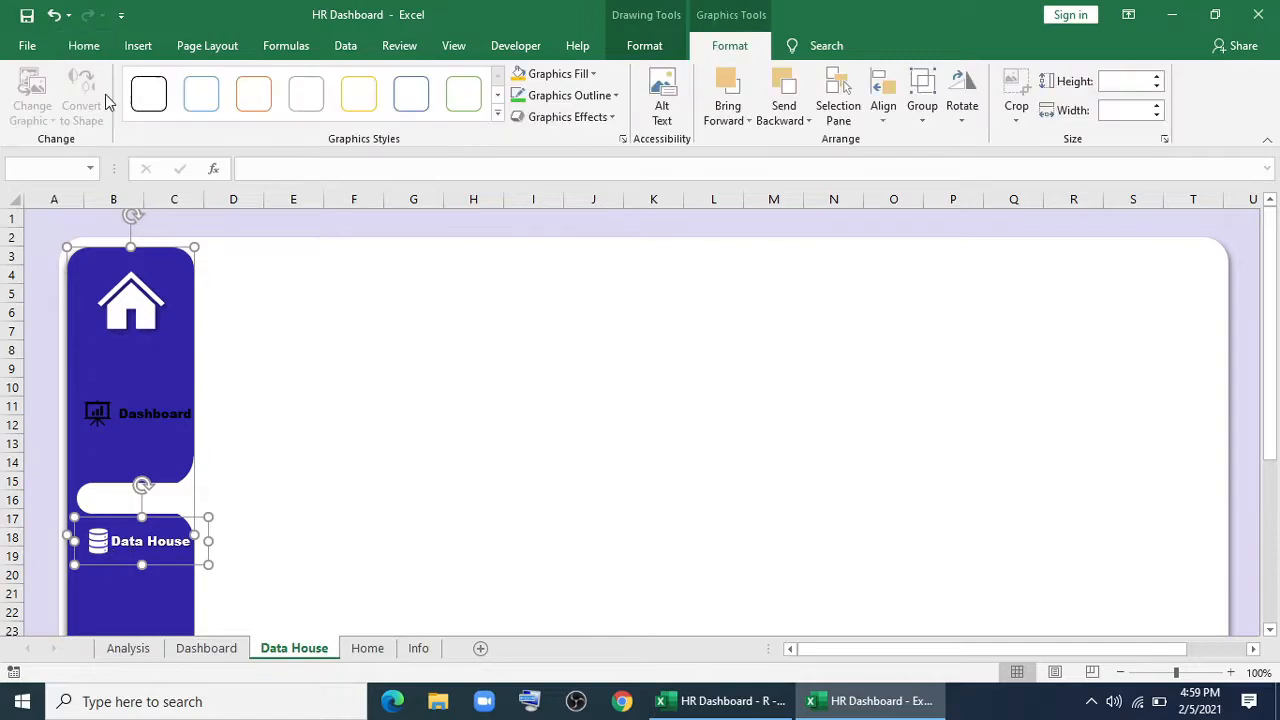
{"action": "left_click", "coordinate": [84, 47]}
{"action": "left_click", "coordinate": [341, 110]}
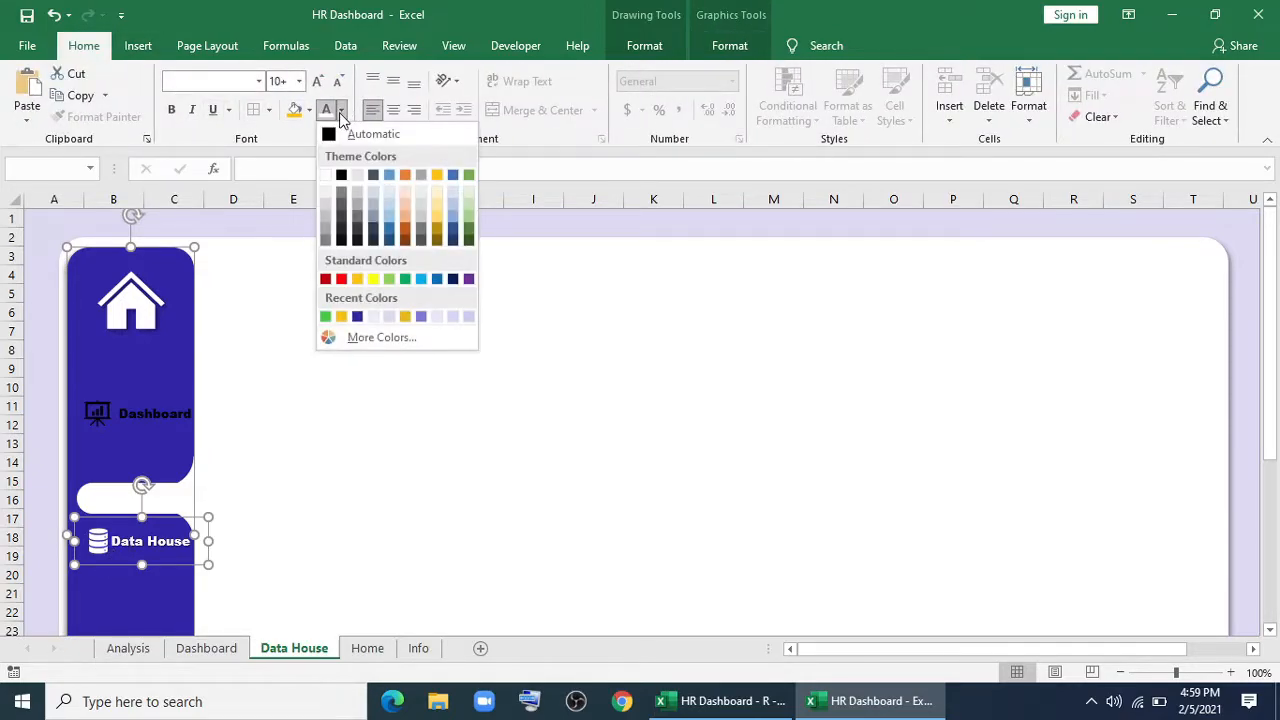
{"action": "left_click", "coordinate": [341, 178]}
{"action": "left_click", "coordinate": [98, 541]}
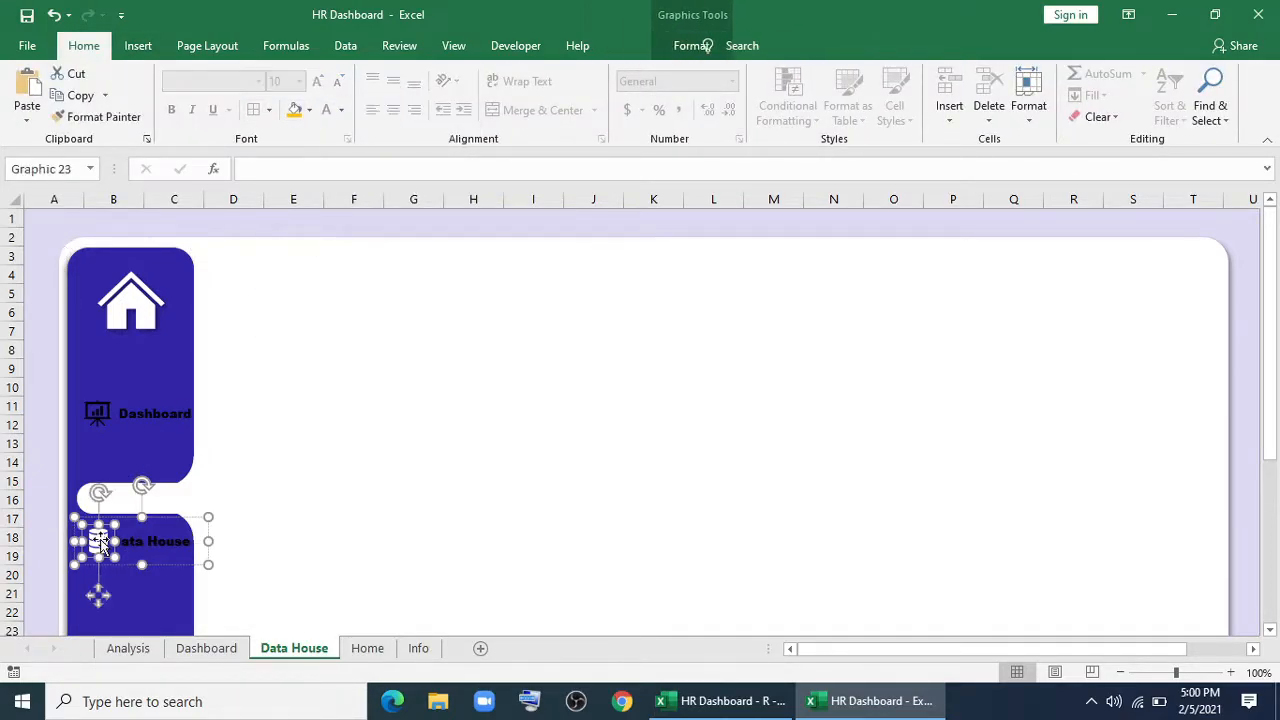
{"action": "left_click", "coordinate": [645, 46]}
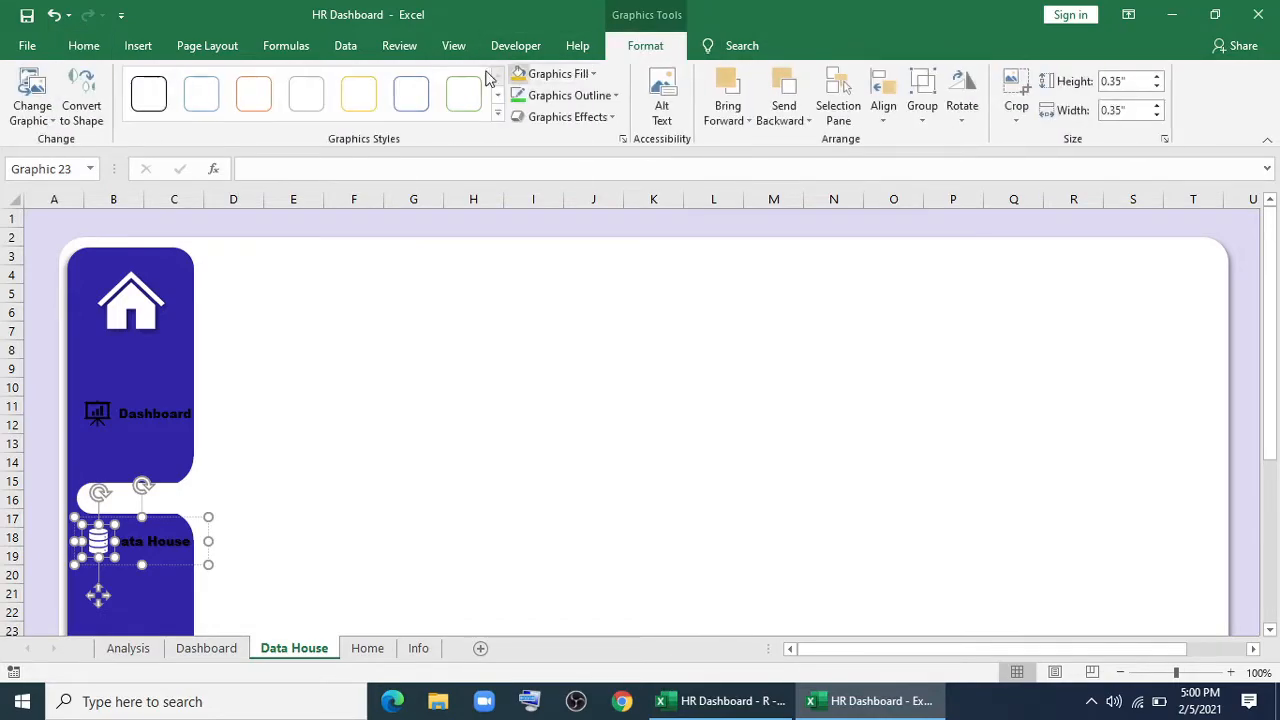
{"action": "left_click", "coordinate": [556, 73]}
{"action": "left_click", "coordinate": [517, 138]}
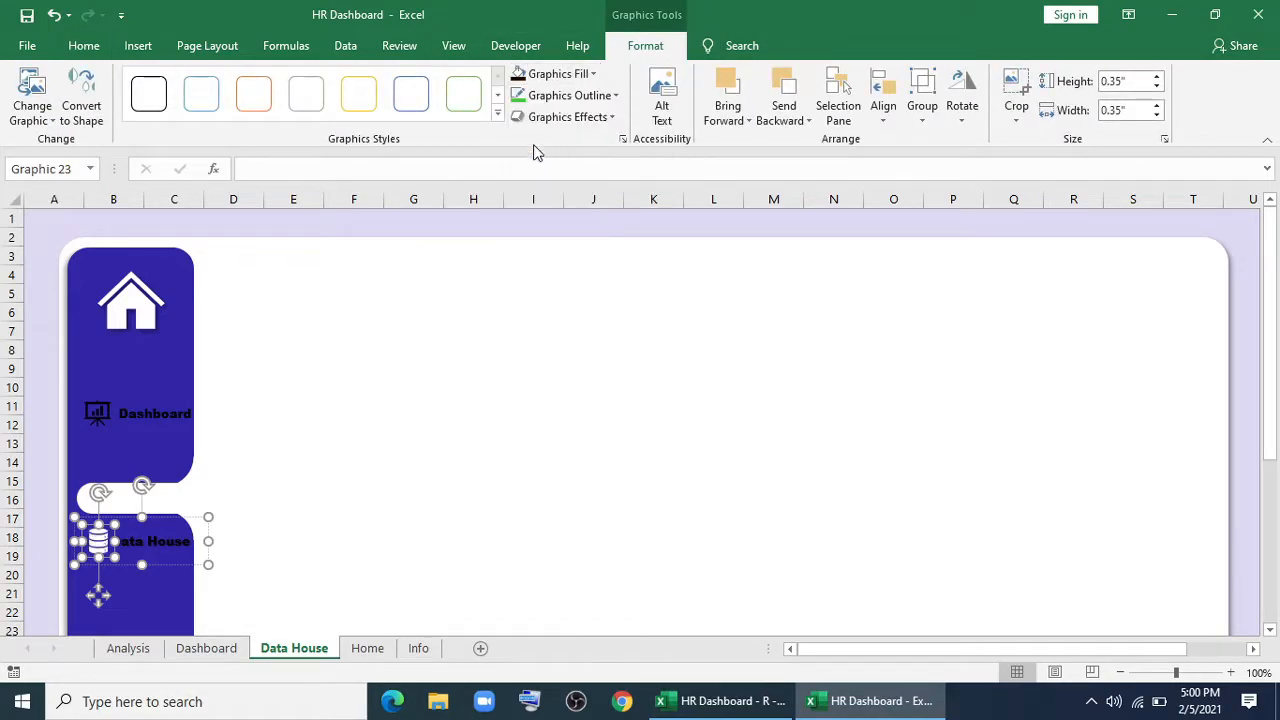
Nudge the white tab highlight group down so that it sits behind the Data House label.
{"action": "left_click", "coordinate": [201, 494]}
{"action": "key", "text": "Down"}
{"action": "key", "text": "Down"}
{"action": "key", "text": "Down"}
{"action": "key", "text": "Down"}
{"action": "key", "text": "Down"}
{"action": "key", "text": "Down"}
{"action": "key", "text": "Down"}
{"action": "key", "text": "Down"}
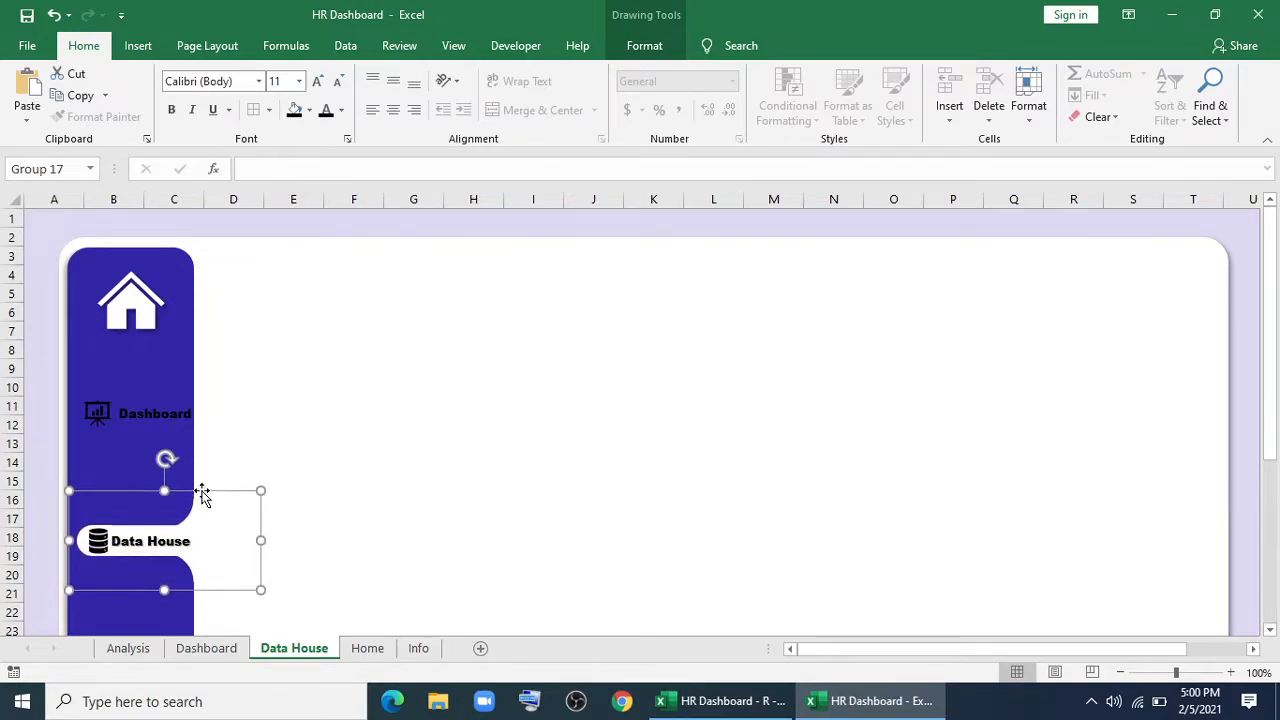
Recolor the Dashboard label text and its presentation icon white on the Data House sheet.
{"action": "left_click", "coordinate": [245, 417]}
{"action": "left_click", "coordinate": [153, 407], "text": "ctrl"}
{"action": "left_click", "coordinate": [148, 414], "text": "ctrl"}
{"action": "left_click", "coordinate": [137, 425], "text": "ctrl"}
{"action": "left_click", "coordinate": [341, 110]}
{"action": "left_click", "coordinate": [328, 178]}
{"action": "right_click", "coordinate": [112, 435]}
{"action": "right_click", "coordinate": [100, 422]}
{"action": "left_click", "coordinate": [645, 45]}
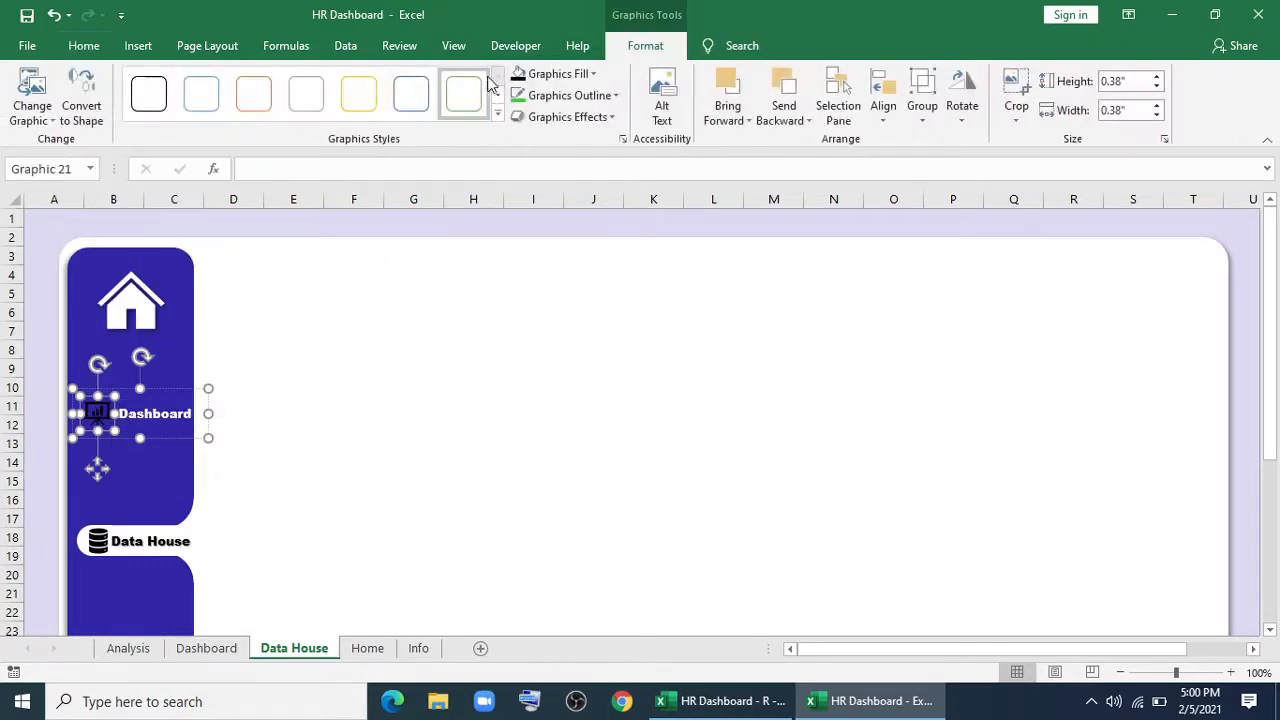
{"action": "left_click", "coordinate": [593, 74]}
{"action": "left_click", "coordinate": [520, 140]}
{"action": "left_click", "coordinate": [357, 400]}
{"action": "right_click", "coordinate": [169, 419]}
{"action": "left_click", "coordinate": [168, 416]}
{"action": "left_click", "coordinate": [363, 428]}
Test the sidebar's page links by navigating between the sheets, ending on the Home sheet.
{"action": "left_click", "coordinate": [146, 304]}
{"action": "left_click", "coordinate": [137, 402]}
{"action": "left_click", "coordinate": [91, 534]}
{"action": "left_click", "coordinate": [144, 420]}
{"action": "left_click", "coordinate": [141, 322]}
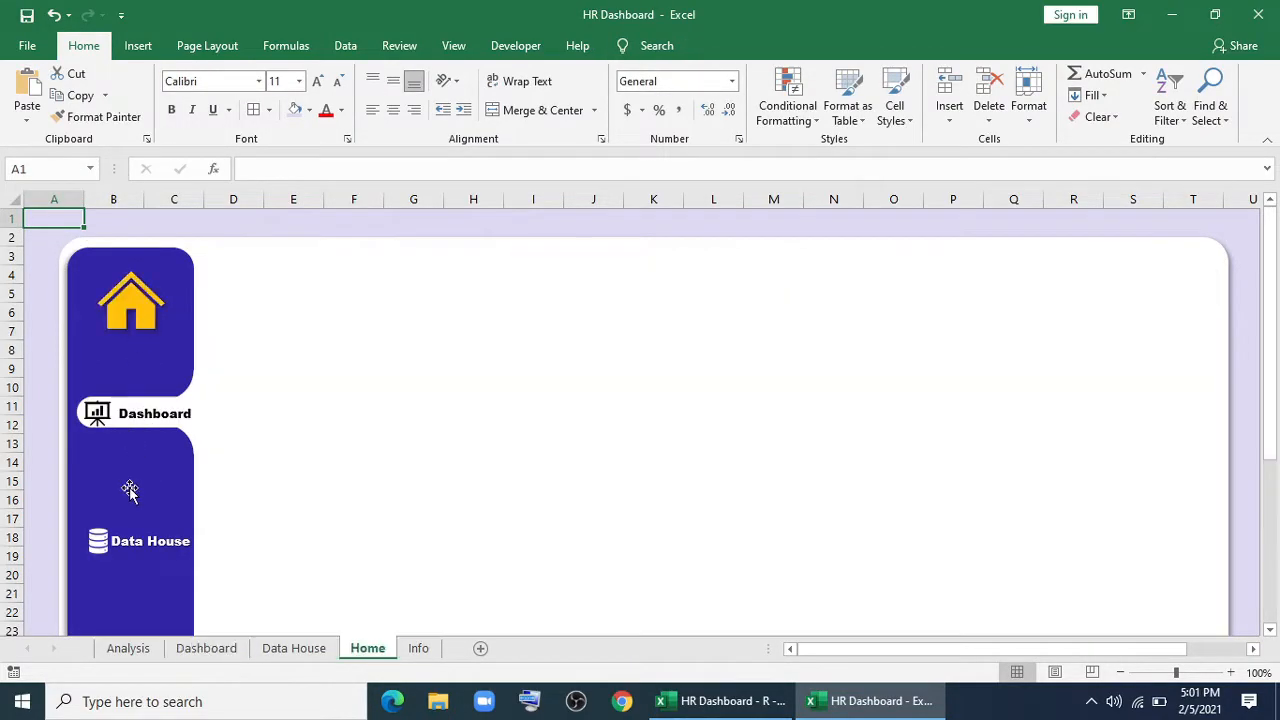
Delete the white tab highlight group behind the Dashboard label on the Home sheet.
{"action": "left_click", "coordinate": [194, 434]}
{"action": "left_click", "coordinate": [189, 400]}
{"action": "key", "text": "Delete"}
Recolor the Dashboard label text and its presentation icon white on the Home sheet.
{"action": "left_click", "coordinate": [164, 408]}
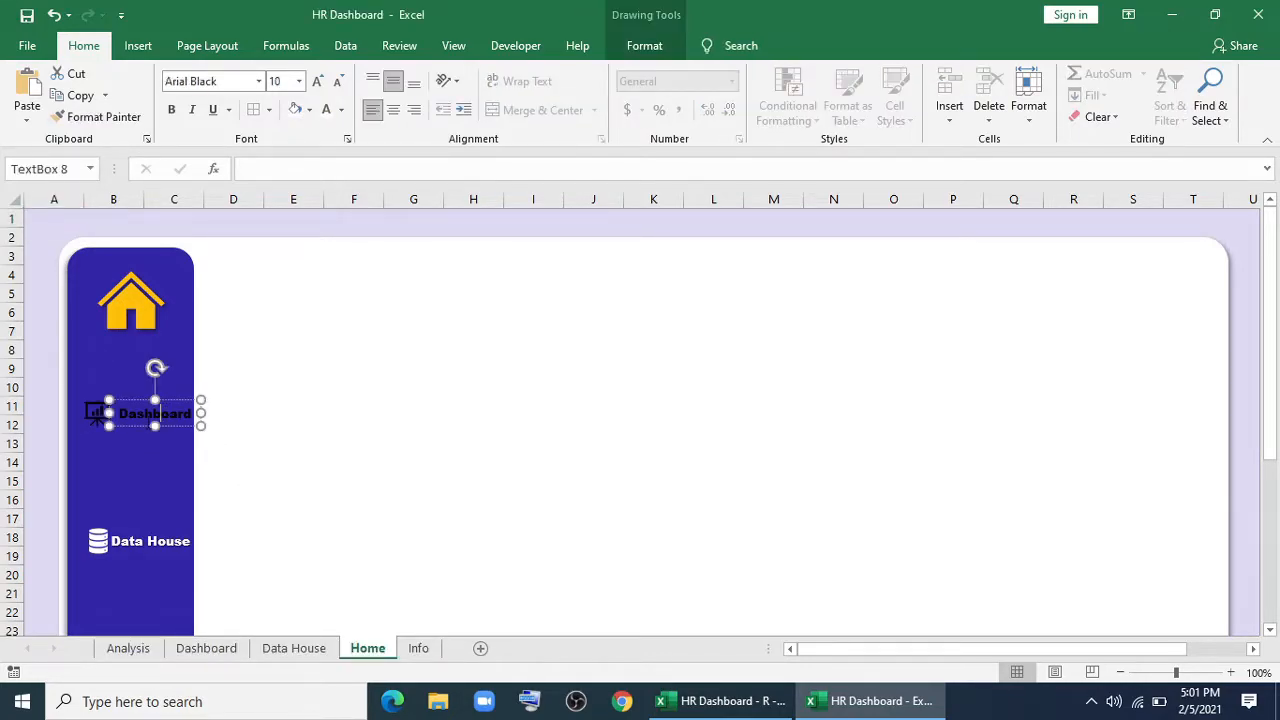
{"action": "left_click", "coordinate": [97, 412]}
{"action": "left_click", "coordinate": [645, 45]}
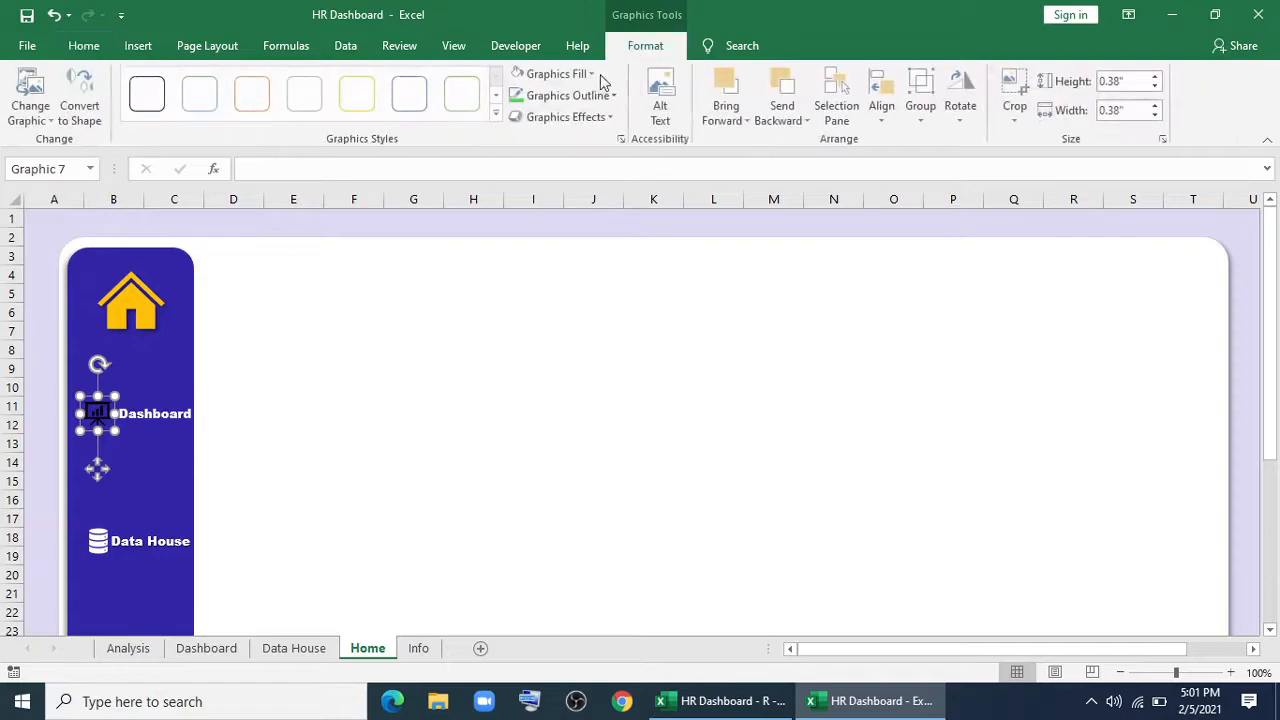
Group the Home sheet's Dashboard label with its icon and hyperlink the group to cell A1 of the Dashboard sheet.
{"action": "left_click", "coordinate": [155, 413]}
{"action": "left_click", "coordinate": [97, 413], "text": "ctrl"}
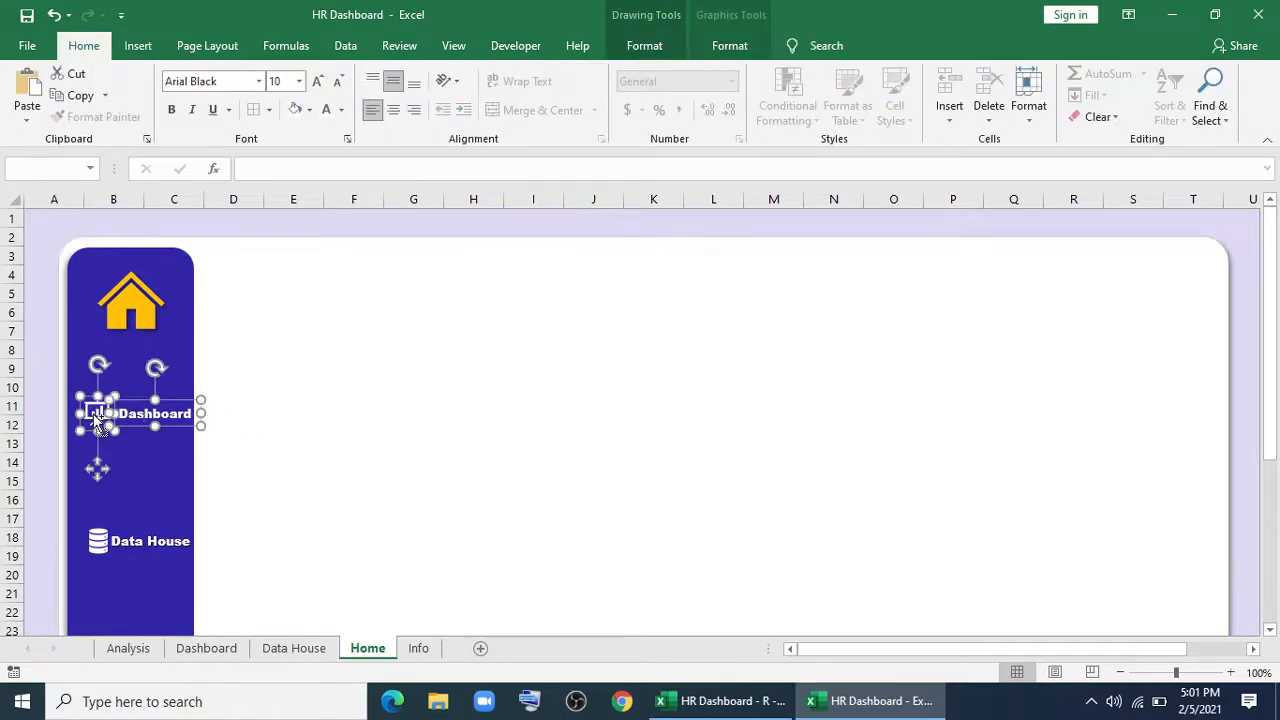
{"action": "right_click", "coordinate": [96, 418]}
{"action": "mouse_move", "coordinate": [196, 248]}
{"action": "left_click", "coordinate": [285, 240]}
{"action": "right_click", "coordinate": [154, 395]}
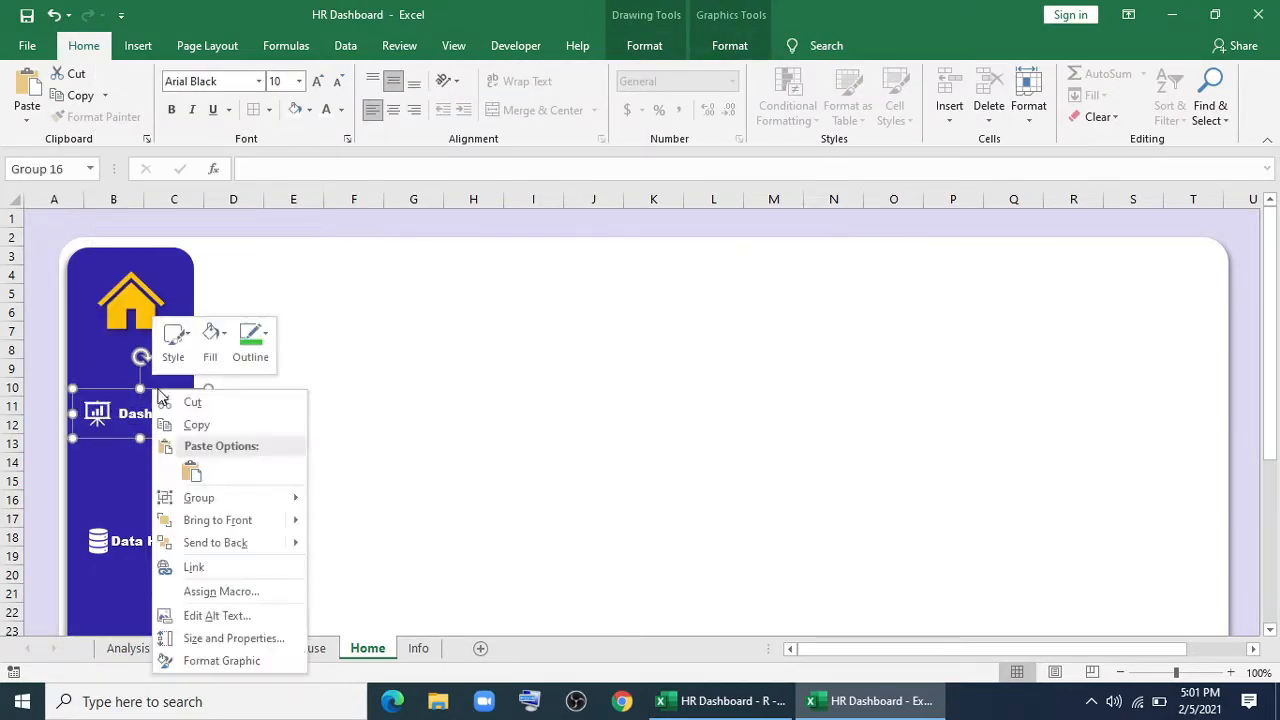
{"action": "left_click", "coordinate": [194, 567]}
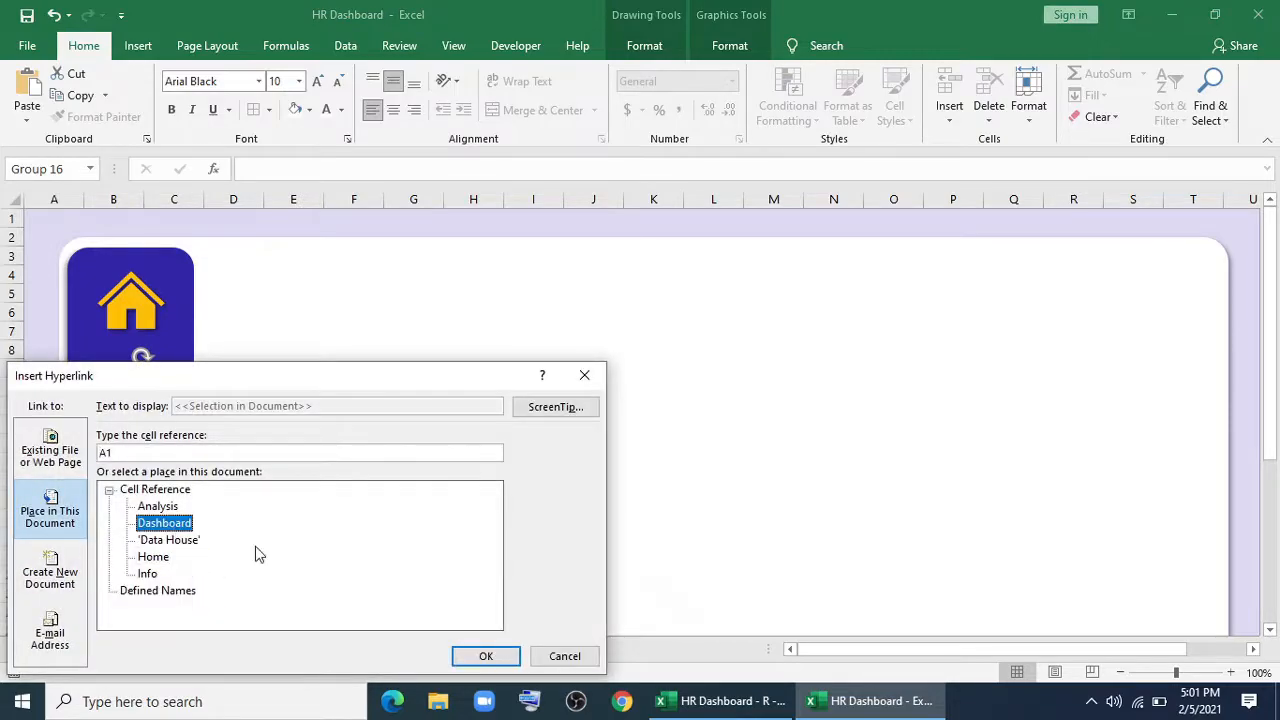
{"action": "double_click", "coordinate": [178, 531]}
Hyperlink the Data House label on the Home sheet to cell A1 of the Data House sheet.
{"action": "right_click", "coordinate": [150, 548]}
{"action": "right_click", "coordinate": [122, 568]}
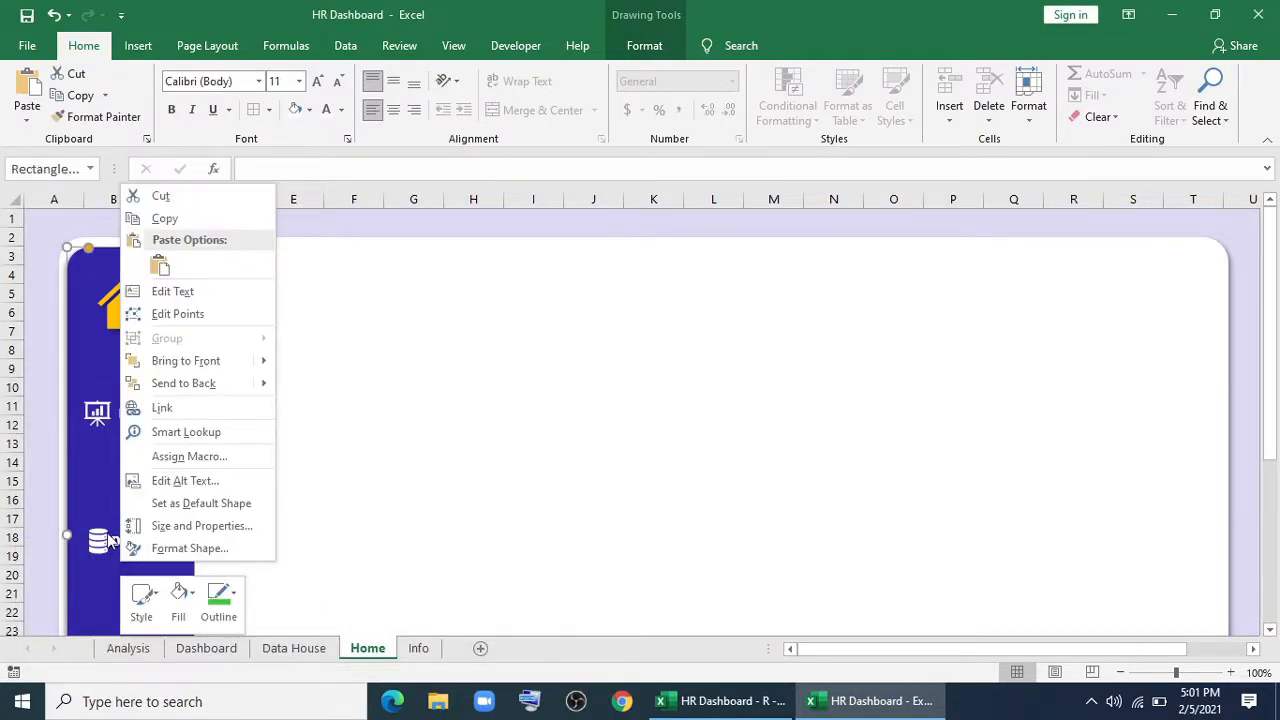
{"action": "right_click", "coordinate": [113, 540]}
{"action": "left_click", "coordinate": [157, 430]}
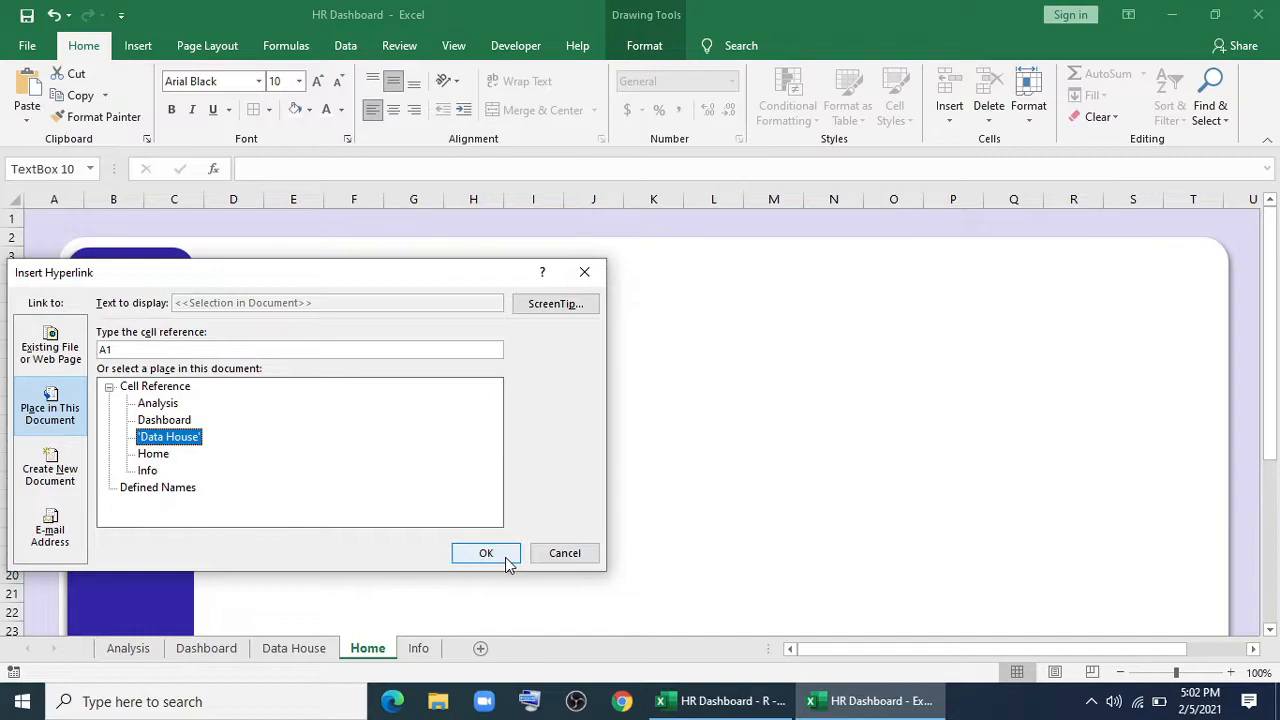
{"action": "left_click", "coordinate": [505, 557]}
Check the highlighted tab on each page by following the Home, Dashboard and Data House sidebar links.
{"action": "left_click", "coordinate": [103, 552]}
{"action": "left_click", "coordinate": [136, 420]}
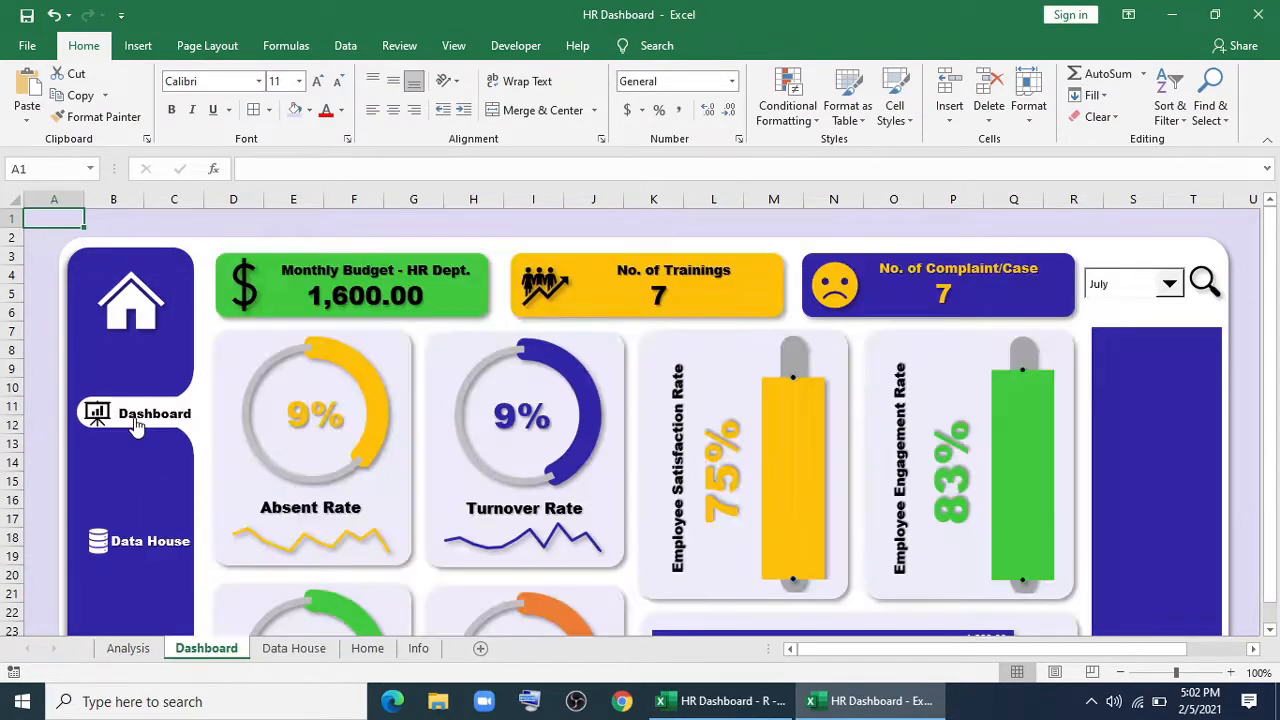
{"action": "left_click", "coordinate": [139, 514]}
{"action": "left_click", "coordinate": [152, 418]}
{"action": "left_click", "coordinate": [148, 326]}
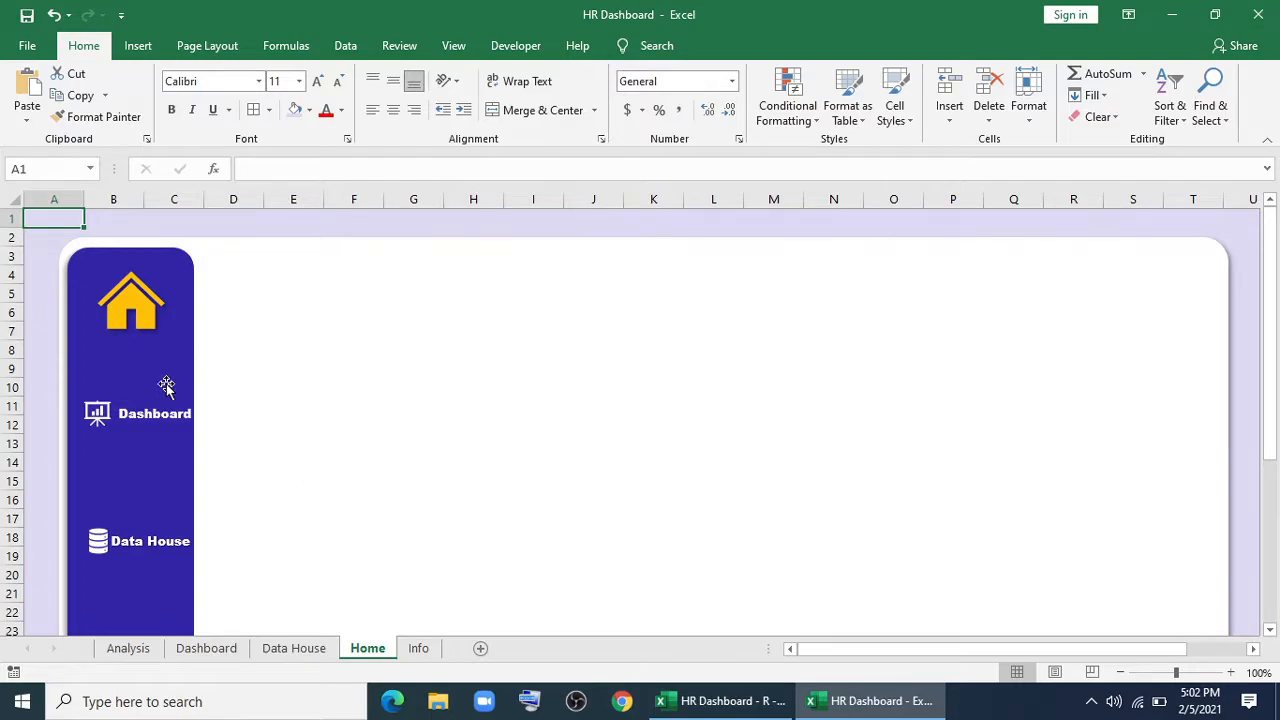
{"action": "left_click", "coordinate": [158, 414]}
{"action": "left_click", "coordinate": [134, 545]}
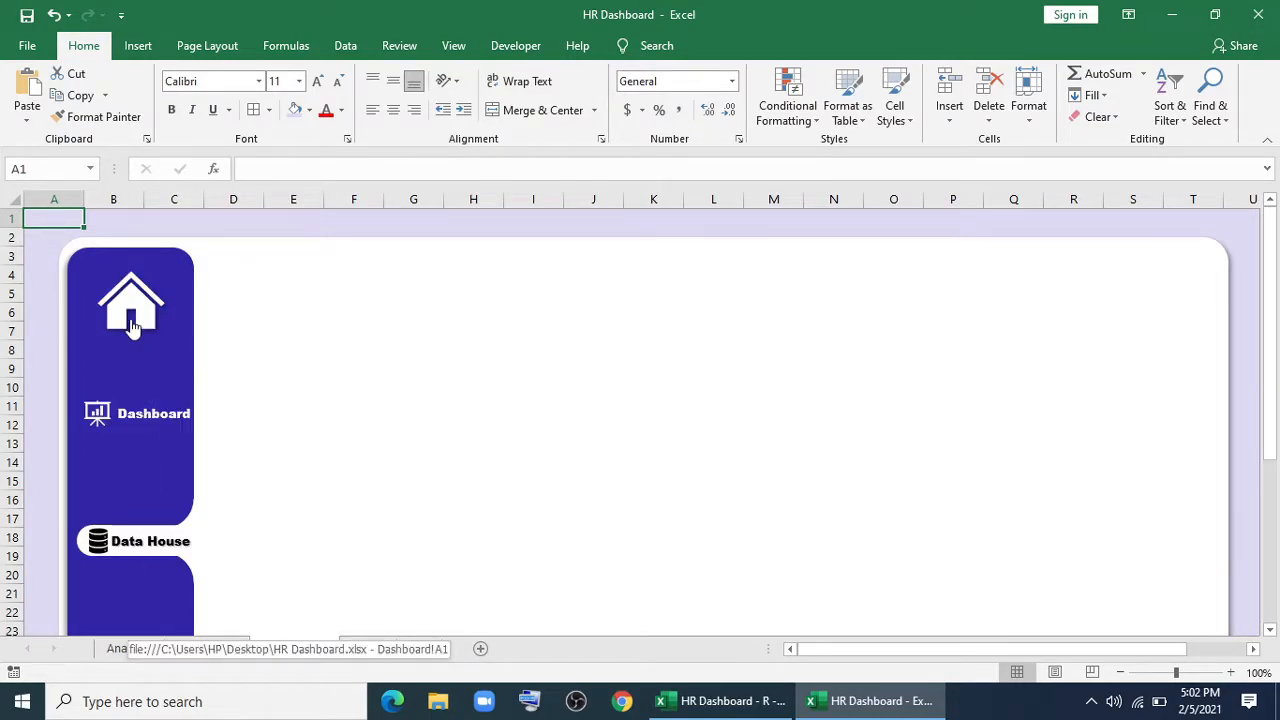
Switch to the Analysis sheet and collapse the ribbon to show the whole Performance Data table.
{"action": "left_click", "coordinate": [124, 650]}
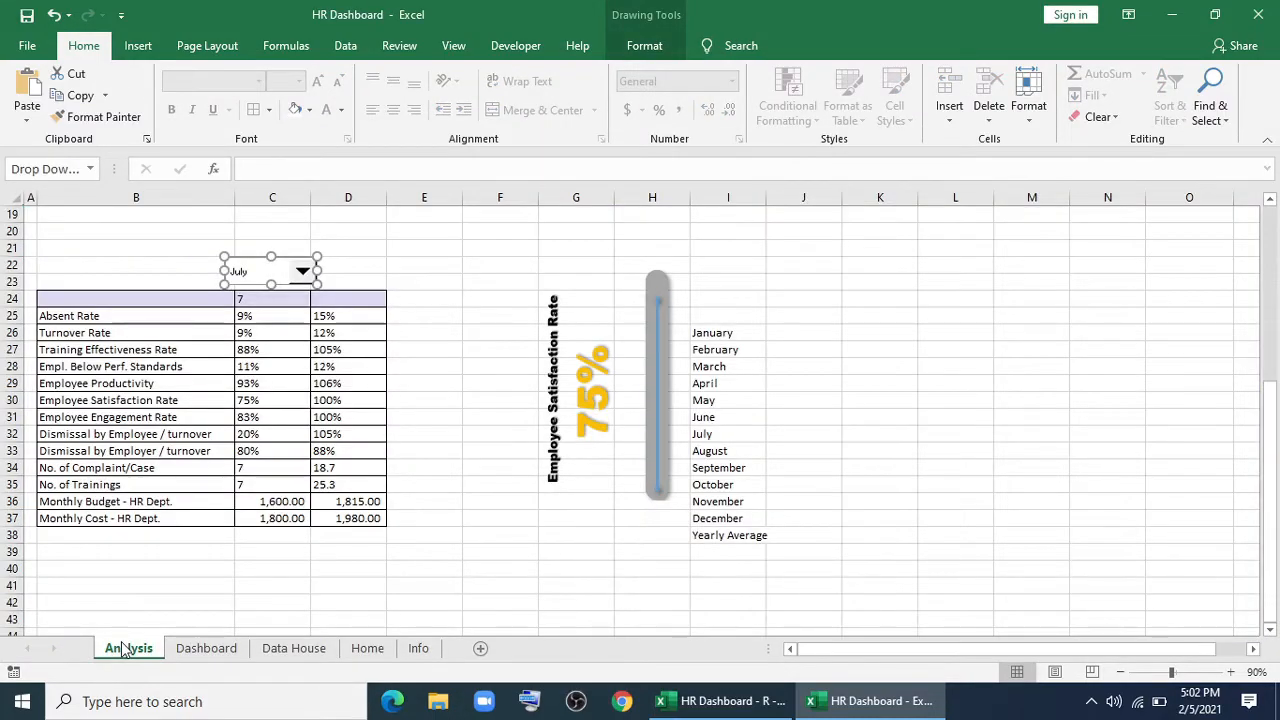
{"action": "scroll", "coordinate": [238, 575], "scroll_direction": "up", "scroll_amount": 6}
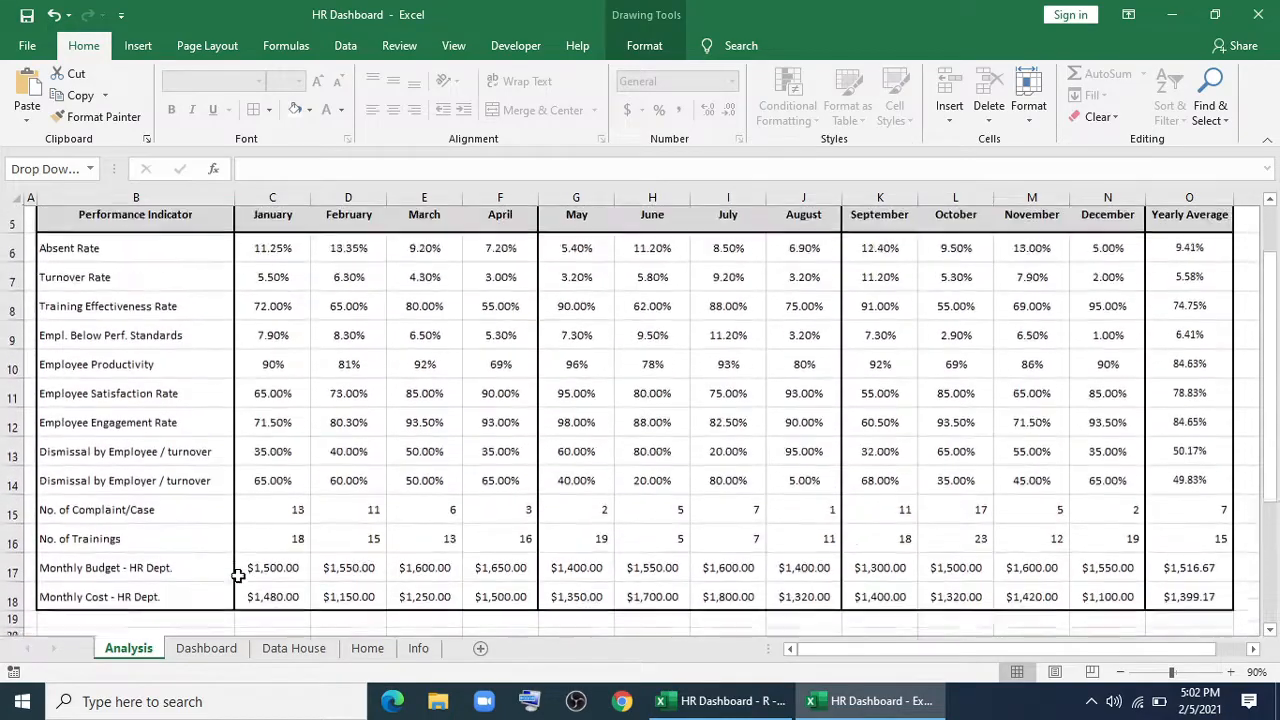
{"action": "scroll", "coordinate": [238, 575], "scroll_direction": "down", "scroll_amount": 3}
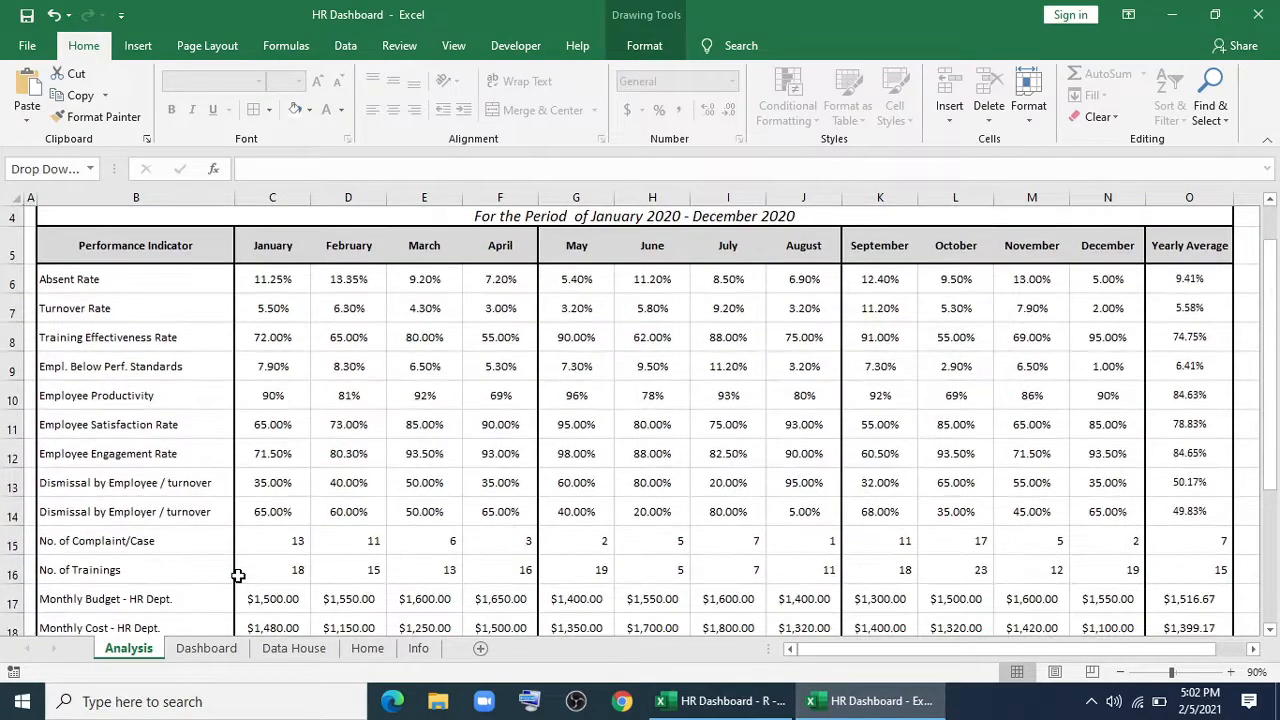
{"action": "scroll", "coordinate": [238, 575], "scroll_direction": "up", "scroll_amount": 2}
{"action": "double_click", "coordinate": [99, 47]}
{"action": "scroll", "coordinate": [267, 290], "scroll_direction": "up", "scroll_amount": 1}
Fill the Performance Data title, month header row and indicator column with the sidebar's dark blue and make their text white.
{"action": "left_click", "coordinate": [127, 148]}
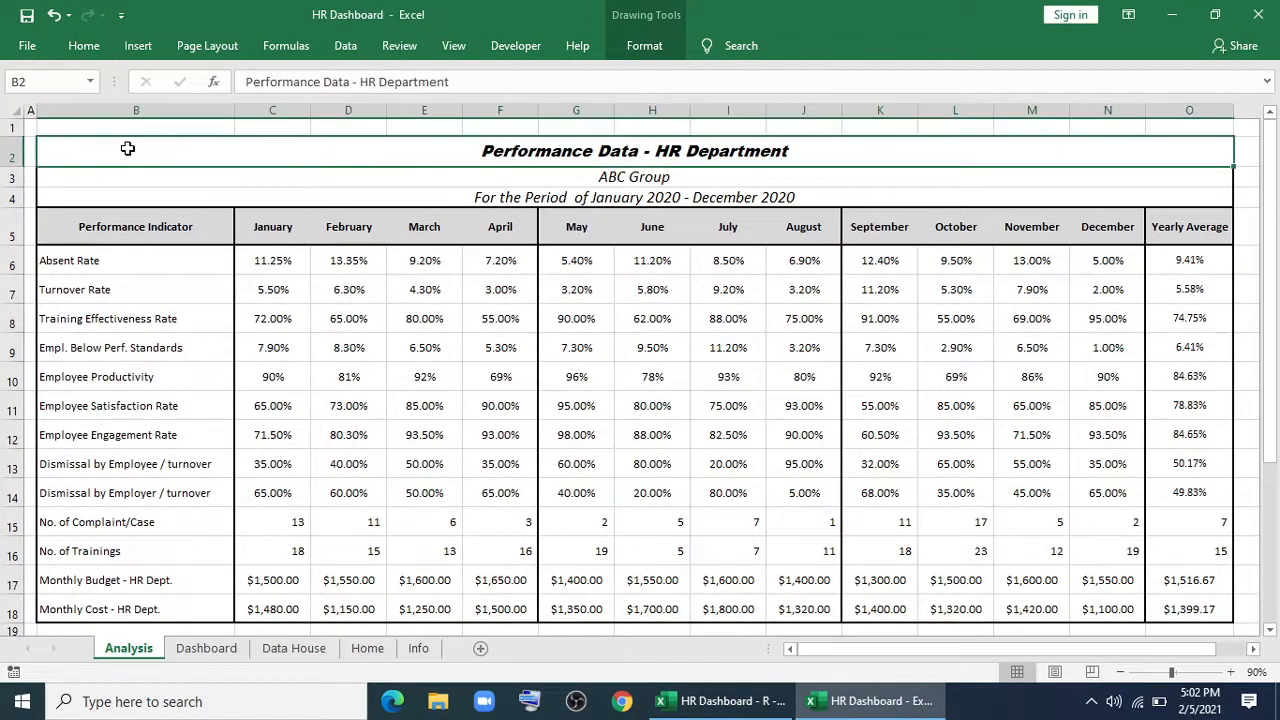
{"action": "left_click_drag", "start_coordinate": [108, 226], "coordinate": [1188, 227]}
{"action": "left_click_drag", "start_coordinate": [136, 262], "coordinate": [143, 609]}
{"action": "left_click", "coordinate": [84, 46]}
{"action": "left_click", "coordinate": [310, 110]}
{"action": "left_click", "coordinate": [326, 294]}
{"action": "left_click", "coordinate": [341, 110]}
{"action": "left_click", "coordinate": [325, 175]}
{"action": "left_click", "coordinate": [314, 485]}
Apply solid orange data bars to the Absent Rate values from January through Yearly Average.
{"action": "left_click_drag", "start_coordinate": [273, 262], "coordinate": [1188, 264]}
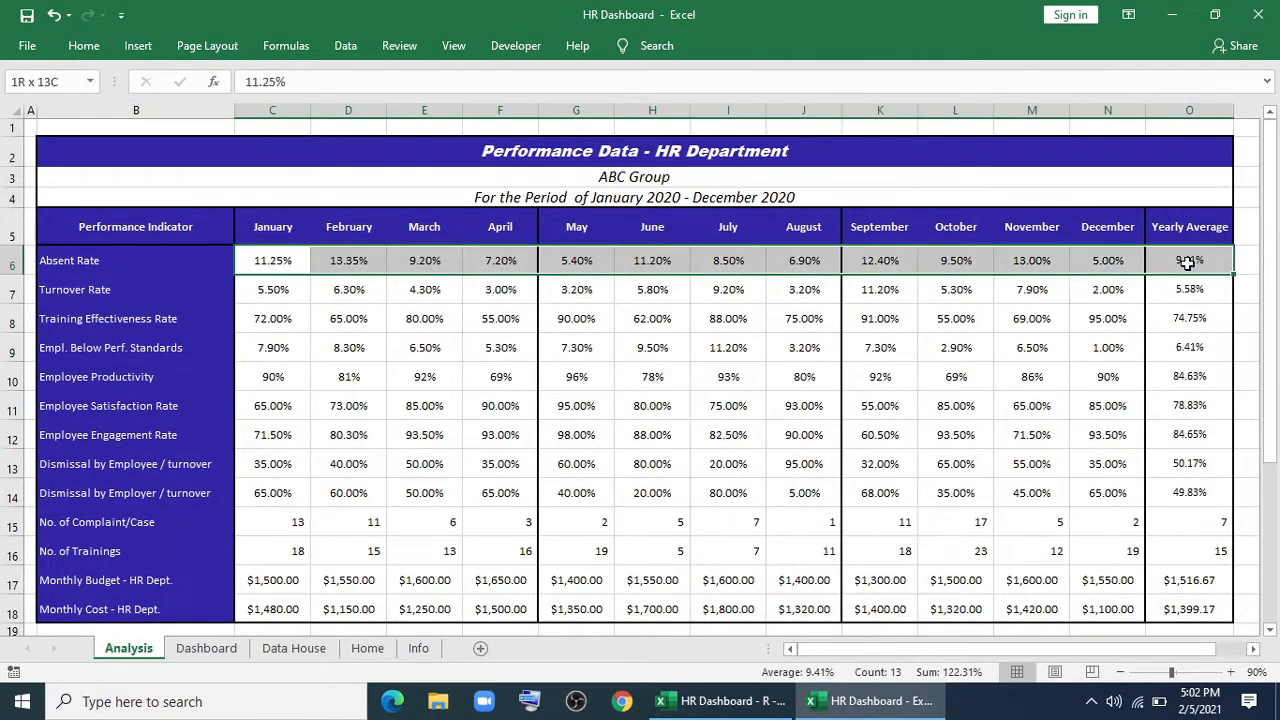
{"action": "left_click", "coordinate": [84, 46]}
{"action": "left_click", "coordinate": [790, 114]}
{"action": "mouse_move", "coordinate": [823, 237]}
{"action": "left_click", "coordinate": [953, 386]}
Add a custom data bar rule with a solid green fill to the Turnover Rate values.
{"action": "left_click_drag", "start_coordinate": [273, 377], "coordinate": [1189, 377]}
{"action": "left_click", "coordinate": [789, 114]}
{"action": "left_click", "coordinate": [963, 422]}
{"action": "left_click", "coordinate": [906, 383]}
{"action": "left_click", "coordinate": [949, 530]}
{"action": "left_click", "coordinate": [982, 477]}
Apply solid orange data bars to the Training Effectiveness Rate values.
{"action": "left_click_drag", "start_coordinate": [273, 406], "coordinate": [1171, 408]}
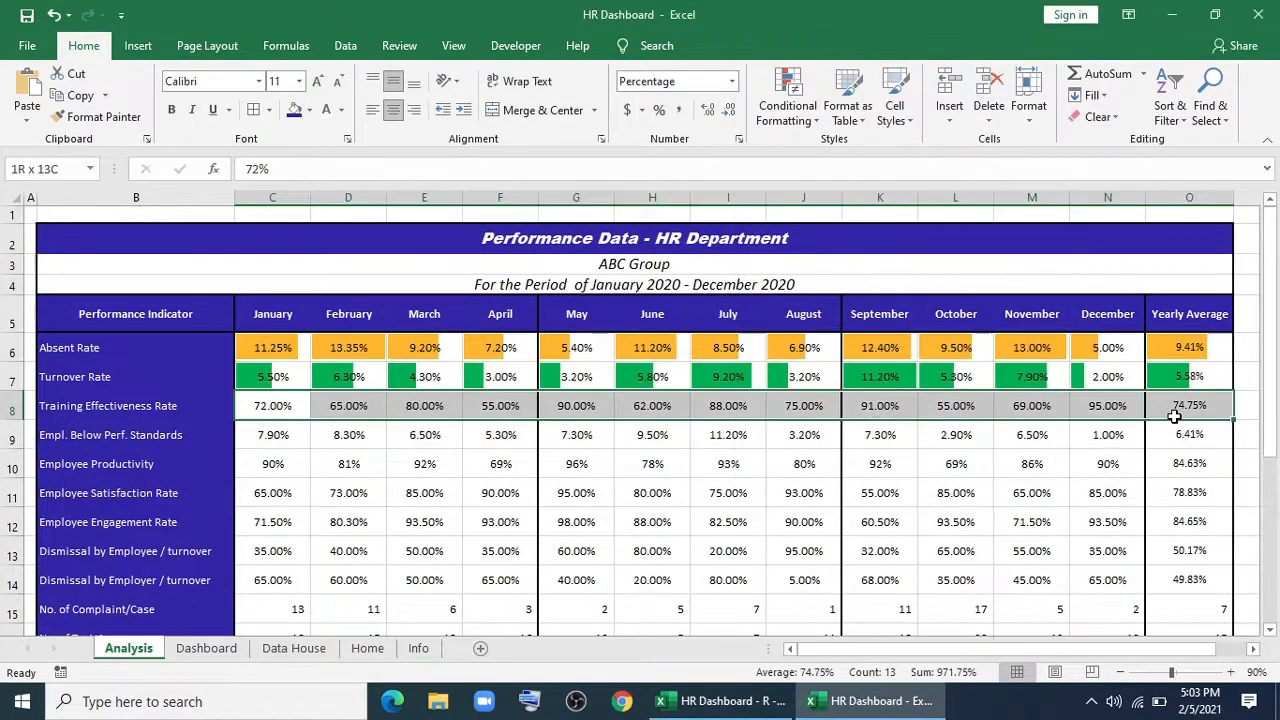
{"action": "left_click", "coordinate": [789, 114]}
{"action": "left_click", "coordinate": [953, 386]}
Apply a green-yellow-red color scale separately to the Empl. Below Perf. Standards, Employee Productivity and Employee Satisfaction Rate rows.
{"action": "left_click_drag", "start_coordinate": [273, 435], "coordinate": [1225, 433]}
{"action": "left_click", "coordinate": [789, 114]}
{"action": "mouse_move", "coordinate": [829, 278]}
{"action": "left_click", "coordinate": [943, 283]}
{"action": "scroll", "coordinate": [943, 283], "scroll_direction": "down", "scroll_amount": 2}
{"action": "left_click_drag", "start_coordinate": [273, 308], "coordinate": [1200, 310]}
{"action": "left_click", "coordinate": [789, 114]}
{"action": "left_click", "coordinate": [943, 283]}
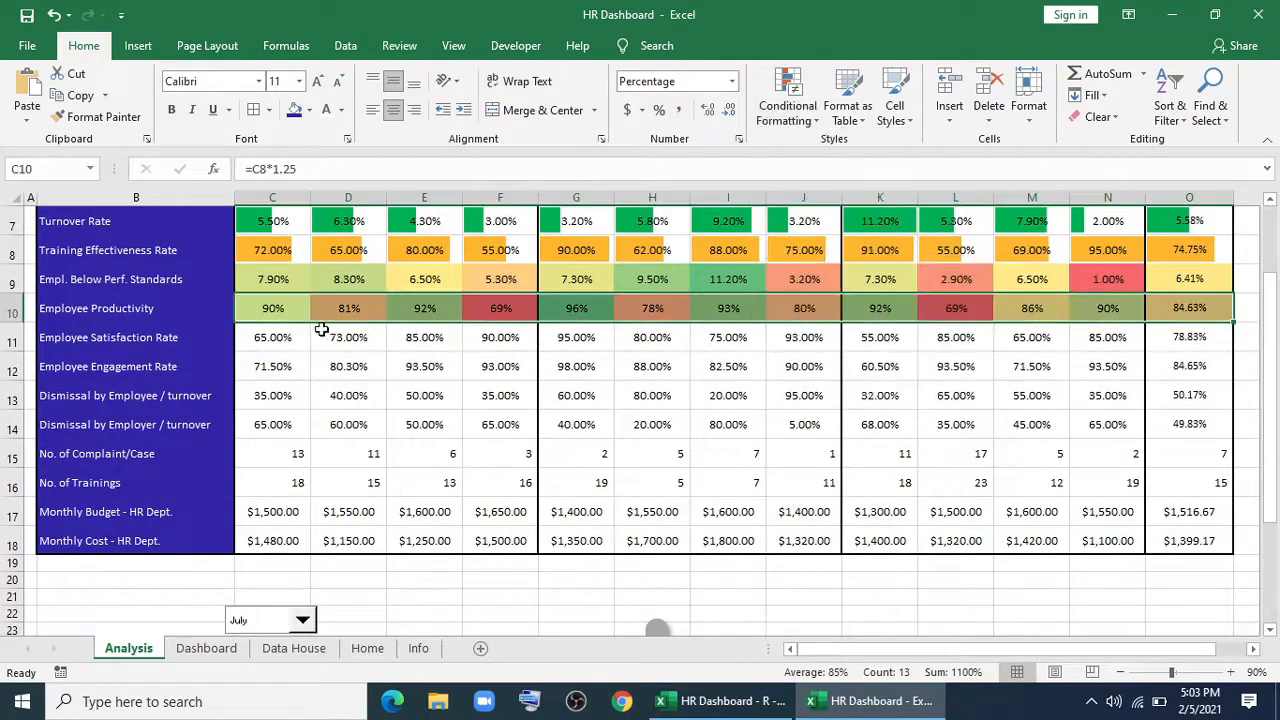
{"action": "left_click_drag", "start_coordinate": [273, 337], "coordinate": [1189, 337]}
{"action": "left_click", "coordinate": [789, 114]}
{"action": "left_click", "coordinate": [943, 283]}
Apply solid orange data bars to the Employee Engagement Rate values.
{"action": "left_click", "coordinate": [273, 366]}
{"action": "left_click_drag", "start_coordinate": [401, 370], "coordinate": [1189, 368]}
{"action": "left_click", "coordinate": [789, 114]}
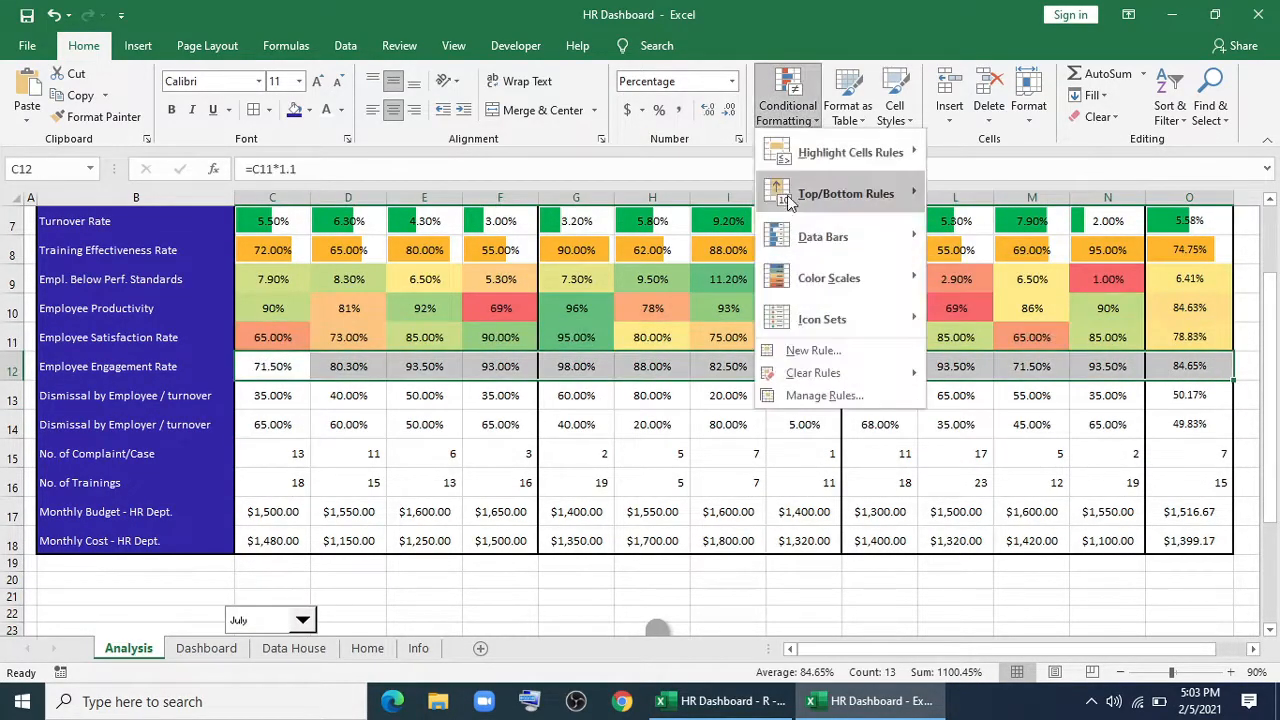
{"action": "mouse_move", "coordinate": [820, 237]}
{"action": "left_click", "coordinate": [953, 386]}
Apply the four colored arrows icon set to Dismissal by Employee and the red-to-black circles icon set to Dismissal by Employer.
{"action": "left_click_drag", "start_coordinate": [273, 396], "coordinate": [1189, 396]}
{"action": "left_click", "coordinate": [792, 118]}
{"action": "left_click", "coordinate": [975, 370]}
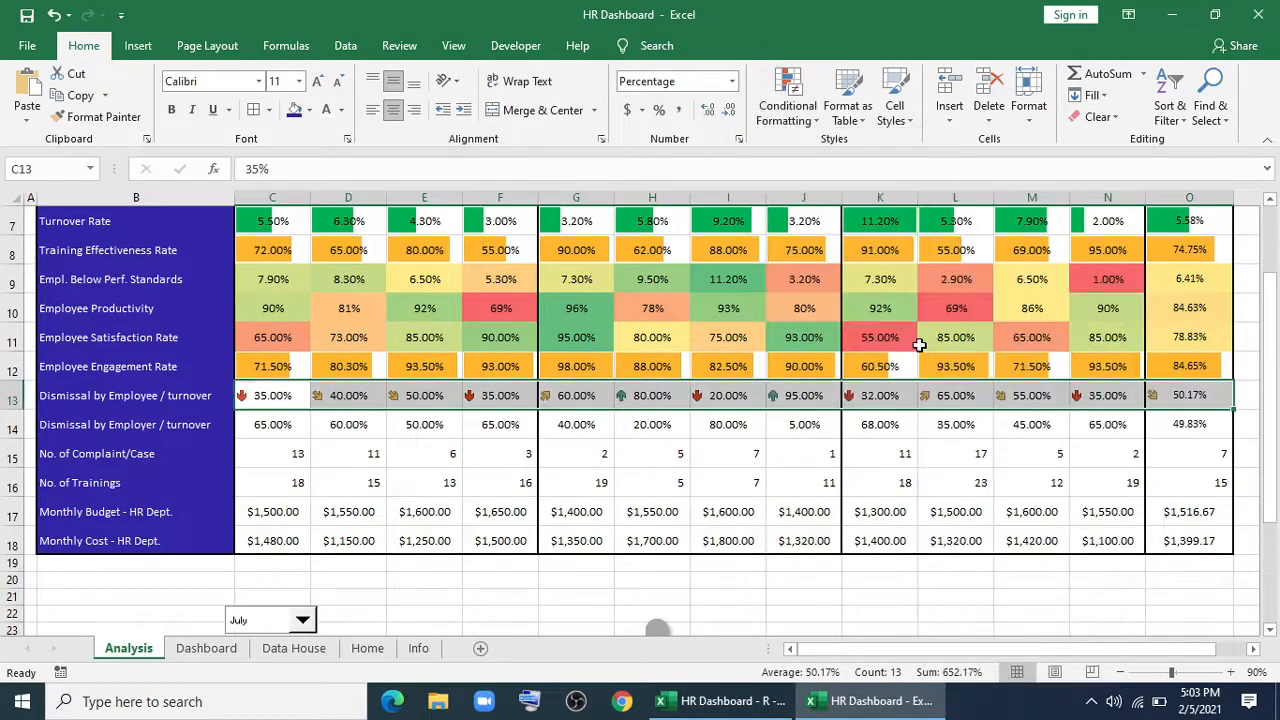
{"action": "left_click_drag", "start_coordinate": [273, 424], "coordinate": [1174, 423]}
{"action": "left_click", "coordinate": [789, 114]}
{"action": "mouse_move", "coordinate": [822, 319]}
{"action": "left_click", "coordinate": [960, 485]}
Apply solid orange data bars to No. of Complaint/Case and a green-yellow-red color scale to No. of Trainings.
{"action": "left_click_drag", "start_coordinate": [273, 453], "coordinate": [1225, 453]}
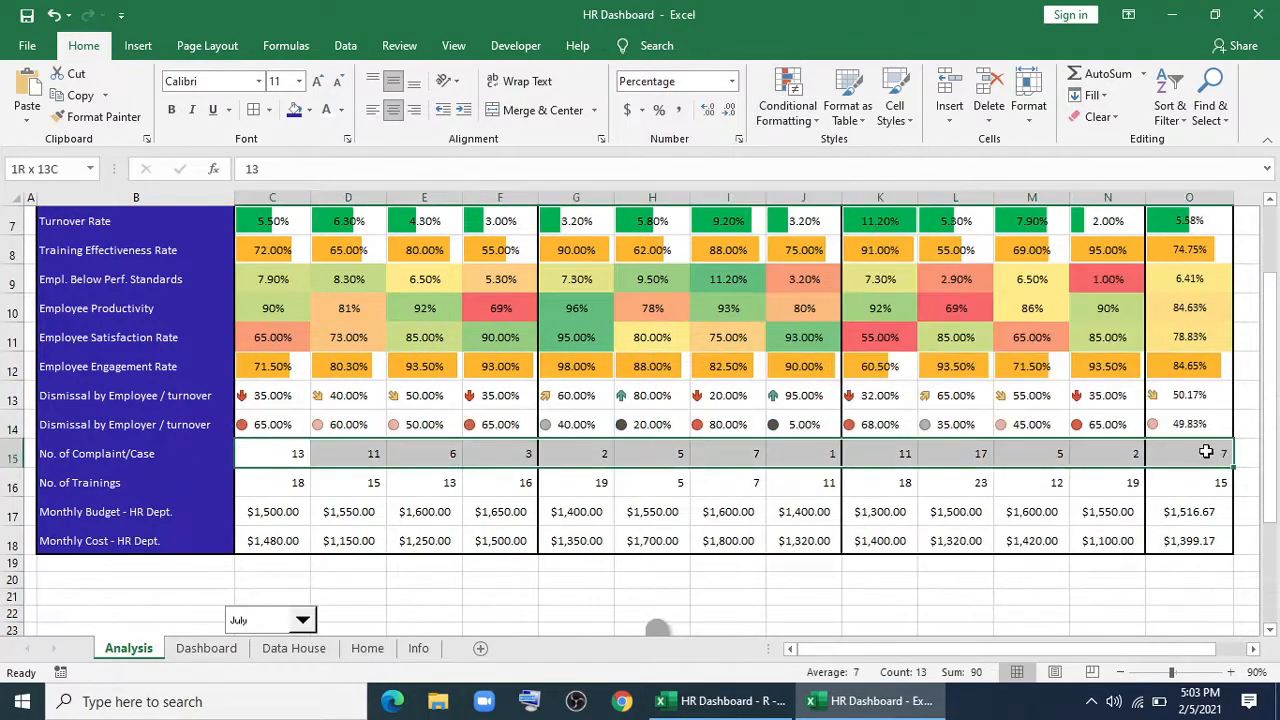
{"action": "left_click", "coordinate": [789, 114]}
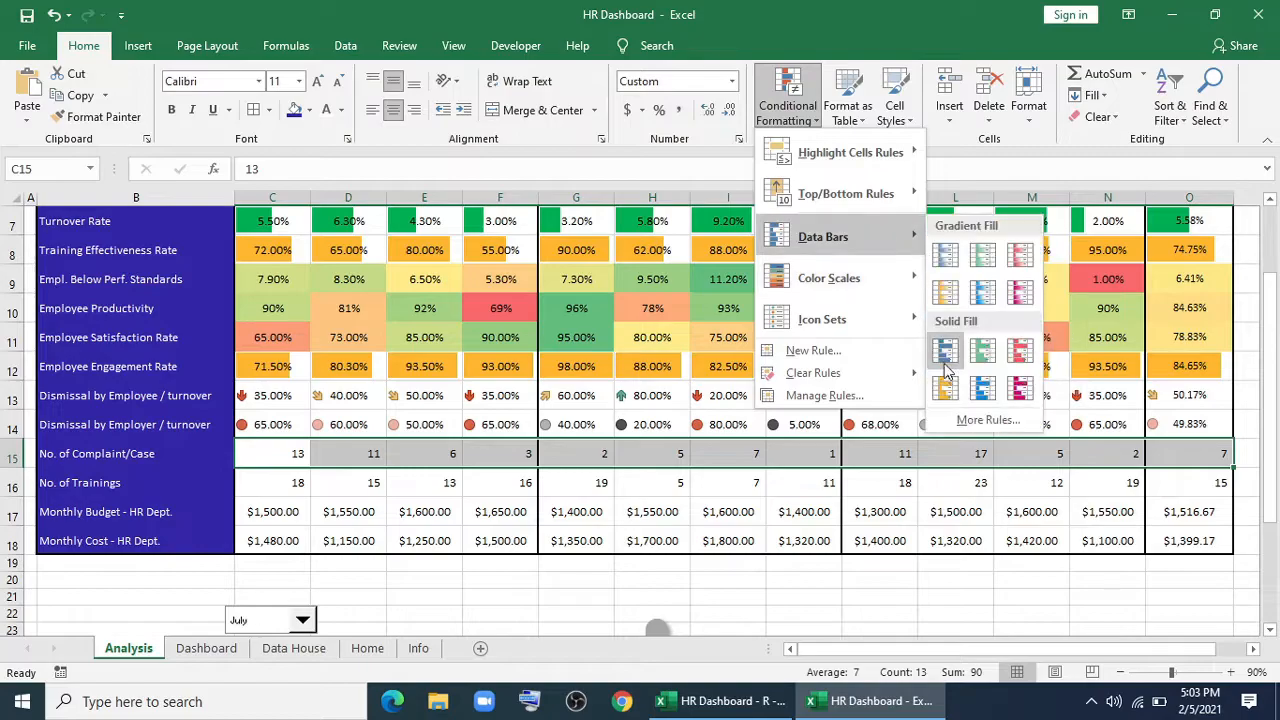
{"action": "left_click", "coordinate": [945, 388]}
{"action": "left_click_drag", "start_coordinate": [273, 482], "coordinate": [1186, 481]}
{"action": "left_click", "coordinate": [789, 114]}
{"action": "left_click", "coordinate": [946, 292]}
Apply the circle, triangle and diamond signs icon set to the Monthly Budget and Monthly Cost rows.
{"action": "left_click_drag", "start_coordinate": [273, 511], "coordinate": [1225, 545]}
{"action": "left_click", "coordinate": [789, 114]}
{"action": "mouse_move", "coordinate": [830, 319]}
{"action": "left_click", "coordinate": [998, 452]}
Copy the formatted Performance Data table B2:O18 and paste it as a picture on the Data House sheet.
{"action": "scroll", "coordinate": [296, 508], "scroll_direction": "up", "scroll_amount": 2}
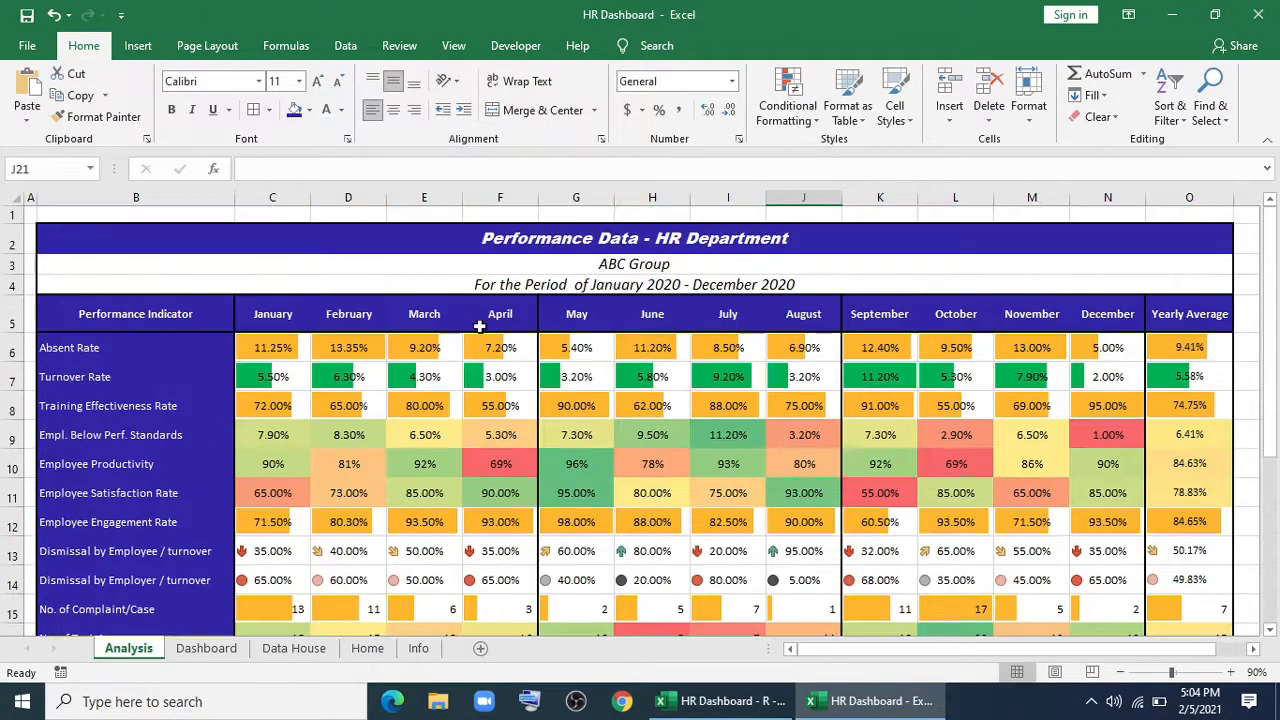
{"action": "left_click_drag", "start_coordinate": [143, 229], "coordinate": [888, 578]}
{"action": "key", "text": "ctrl+c"}
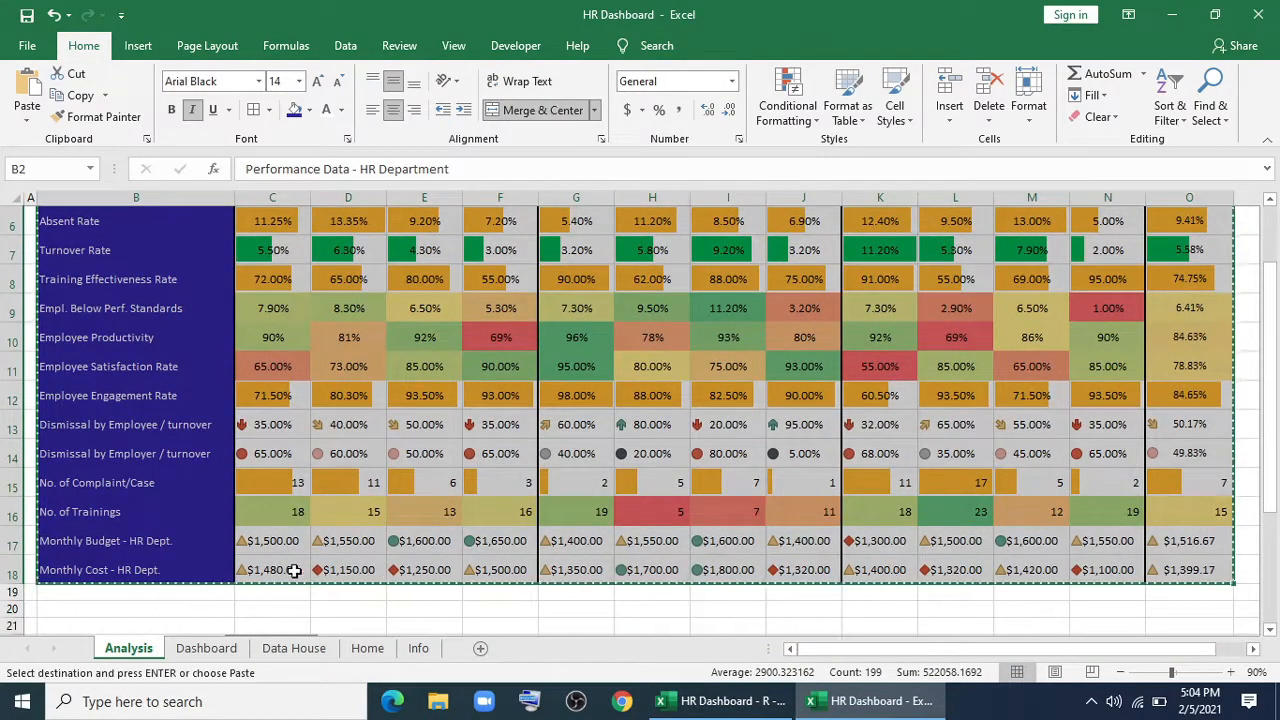
{"action": "left_click", "coordinate": [294, 648]}
{"action": "right_click", "coordinate": [335, 368]}
{"action": "left_click", "coordinate": [364, 382]}
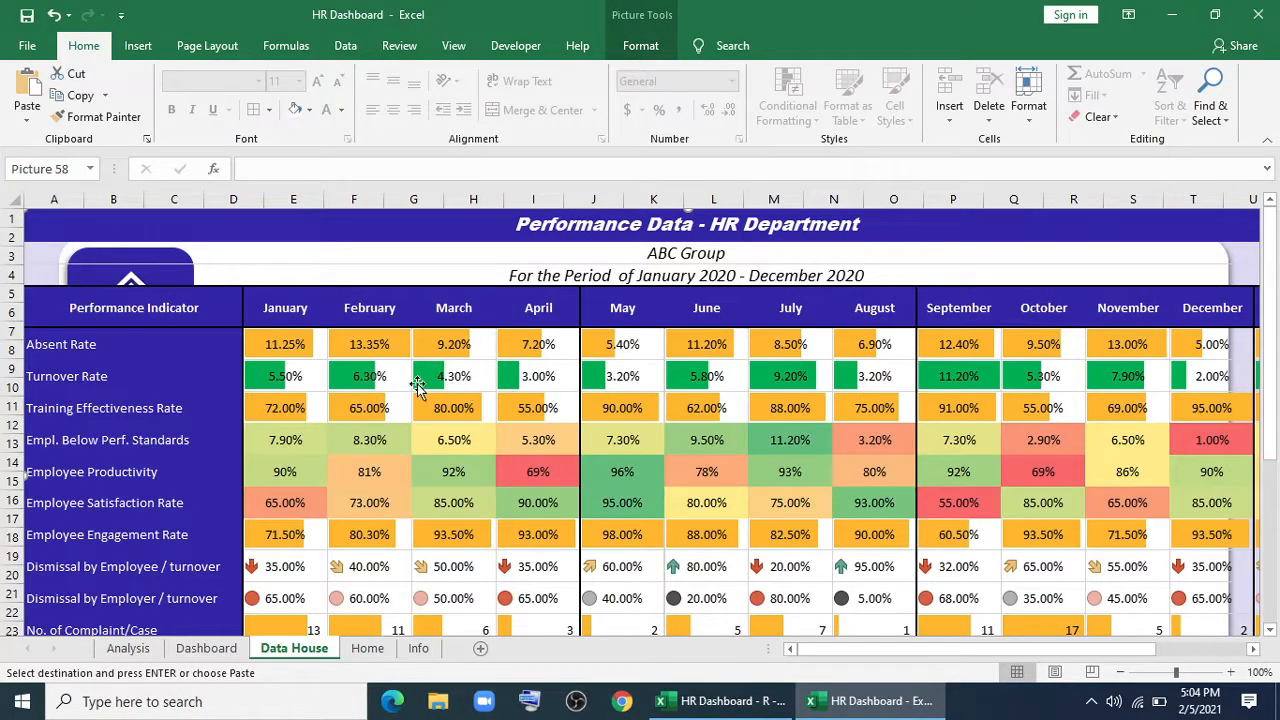
Shrink the pasted table picture and position it inside the white panel beside the Data House sidebar.
{"action": "left_click_drag", "start_coordinate": [418, 386], "coordinate": [473, 422]}
{"action": "scroll", "coordinate": [475, 425], "scroll_direction": "down", "scroll_amount": 3}
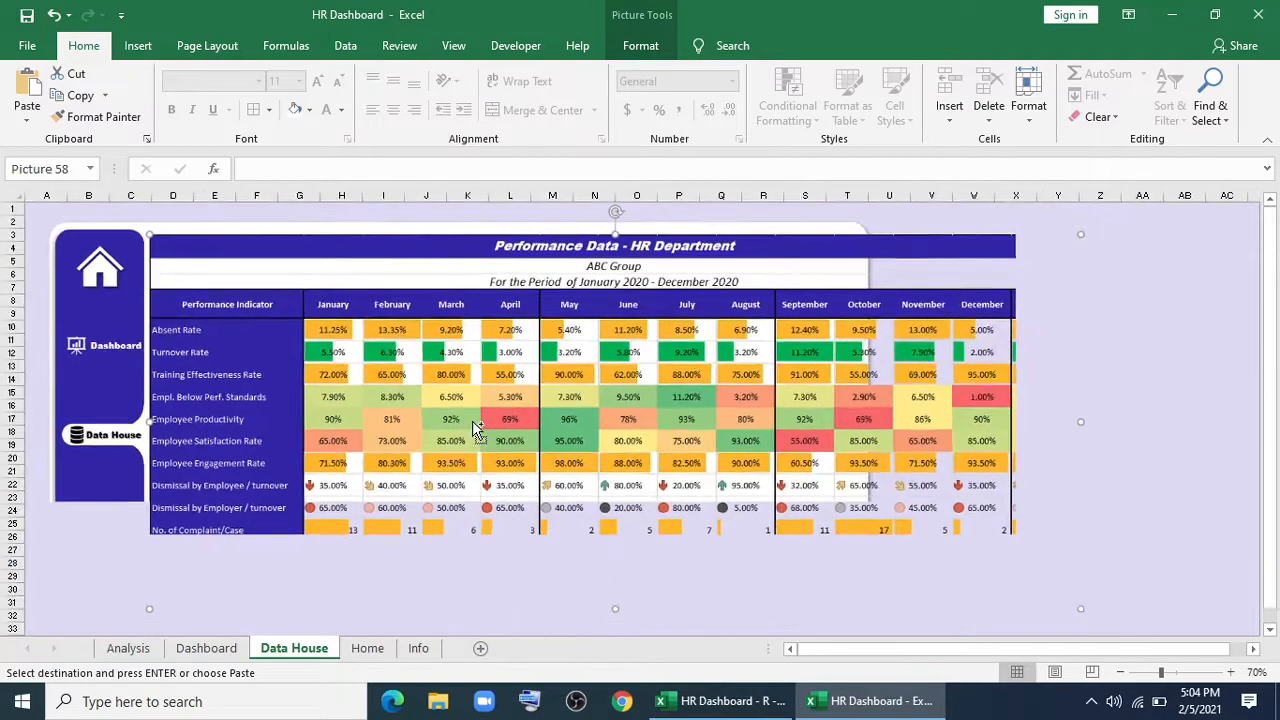
{"action": "left_click_drag", "start_coordinate": [847, 516], "coordinate": [617, 448]}
{"action": "left_click_drag", "start_coordinate": [589, 395], "coordinate": [590, 429]}
{"action": "scroll", "coordinate": [418, 458], "scroll_direction": "up", "scroll_amount": 1}
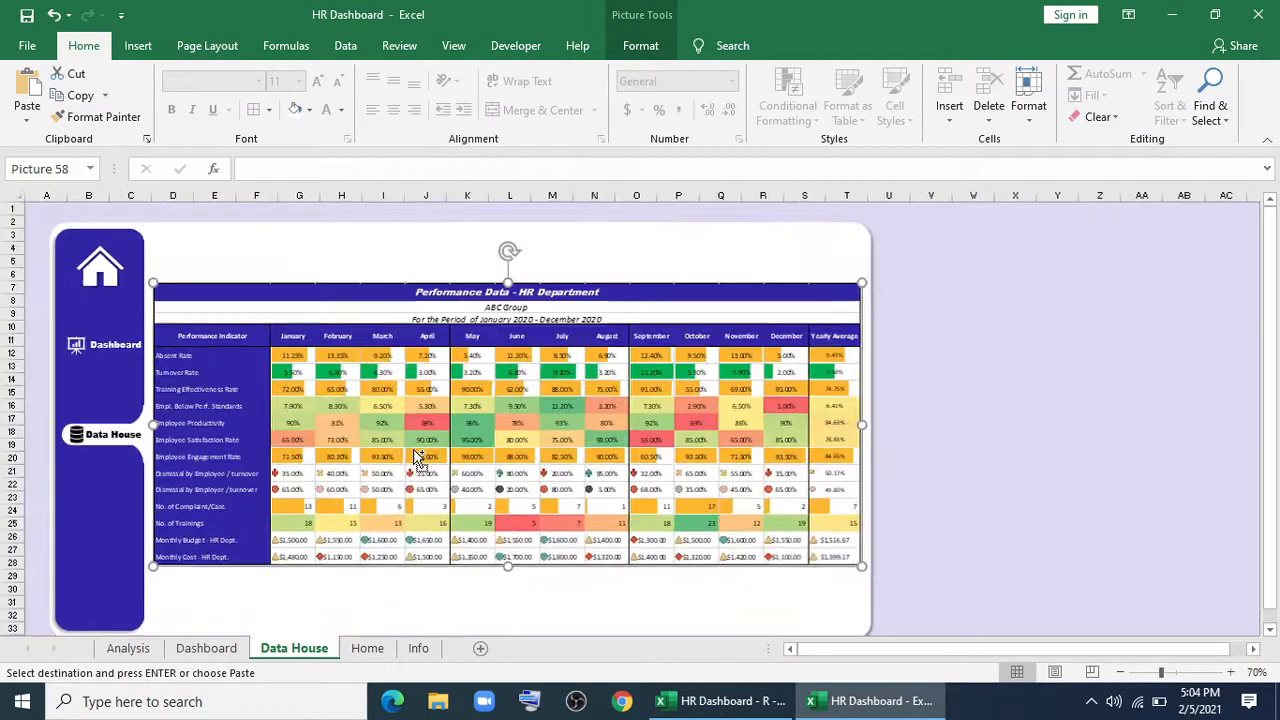
{"action": "scroll", "coordinate": [418, 458], "scroll_direction": "up", "scroll_amount": 1}
{"action": "left_click", "coordinate": [1146, 449]}
{"action": "scroll", "coordinate": [664, 466], "scroll_direction": "up", "scroll_amount": 1}
{"action": "left_click_drag", "start_coordinate": [894, 652], "coordinate": [824, 652]}
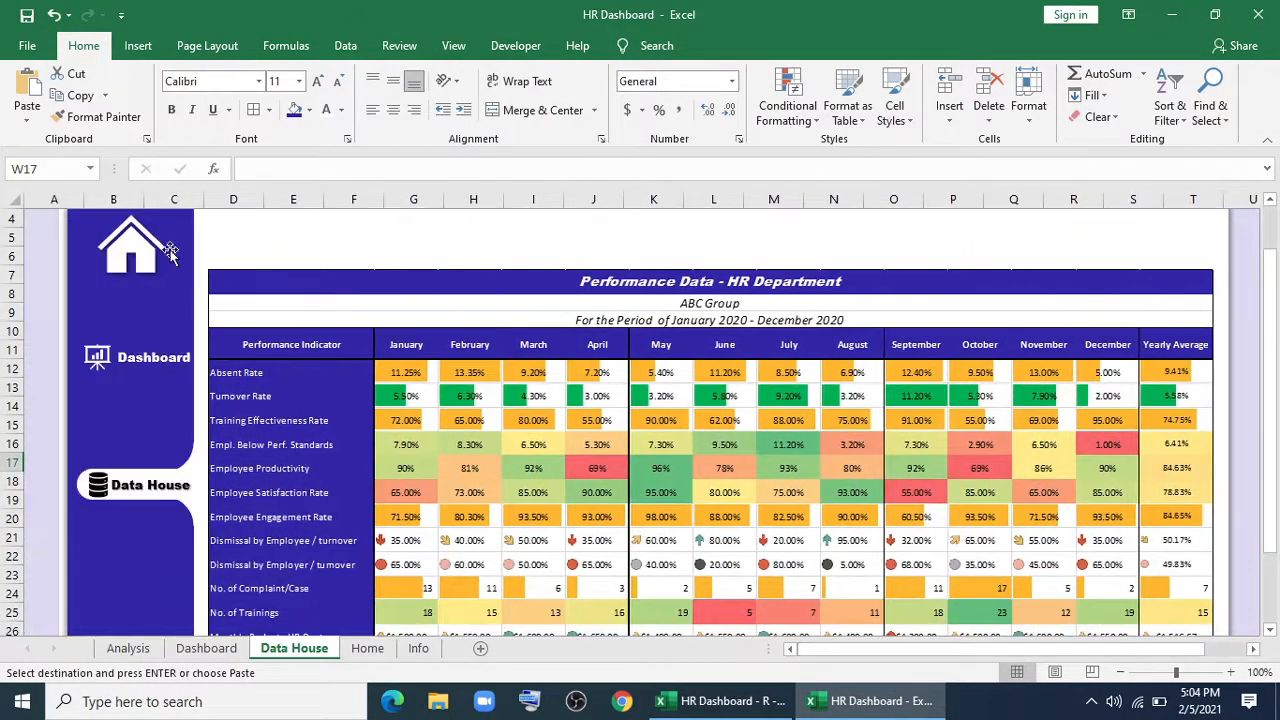
Insert the Cover Page picture from the Desktop onto the Home sheet.
{"action": "scroll", "coordinate": [537, 490], "scroll_direction": "down", "scroll_amount": 4}
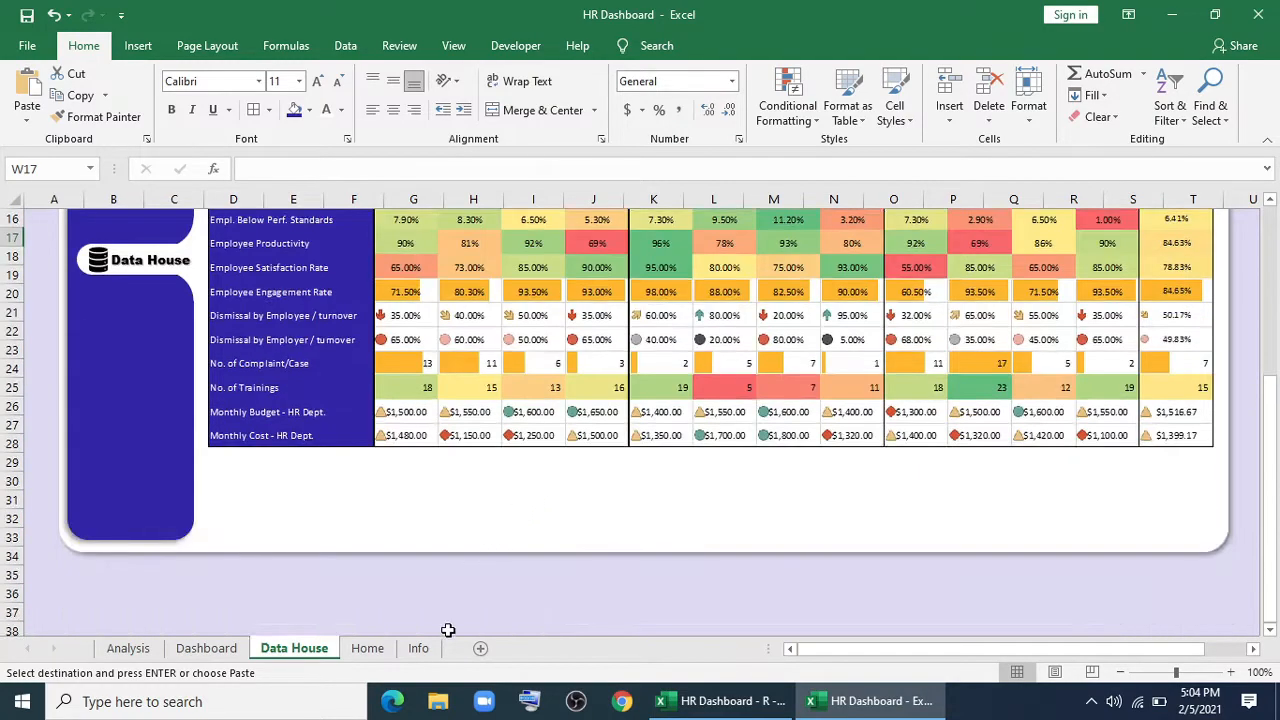
{"action": "left_click", "coordinate": [368, 648]}
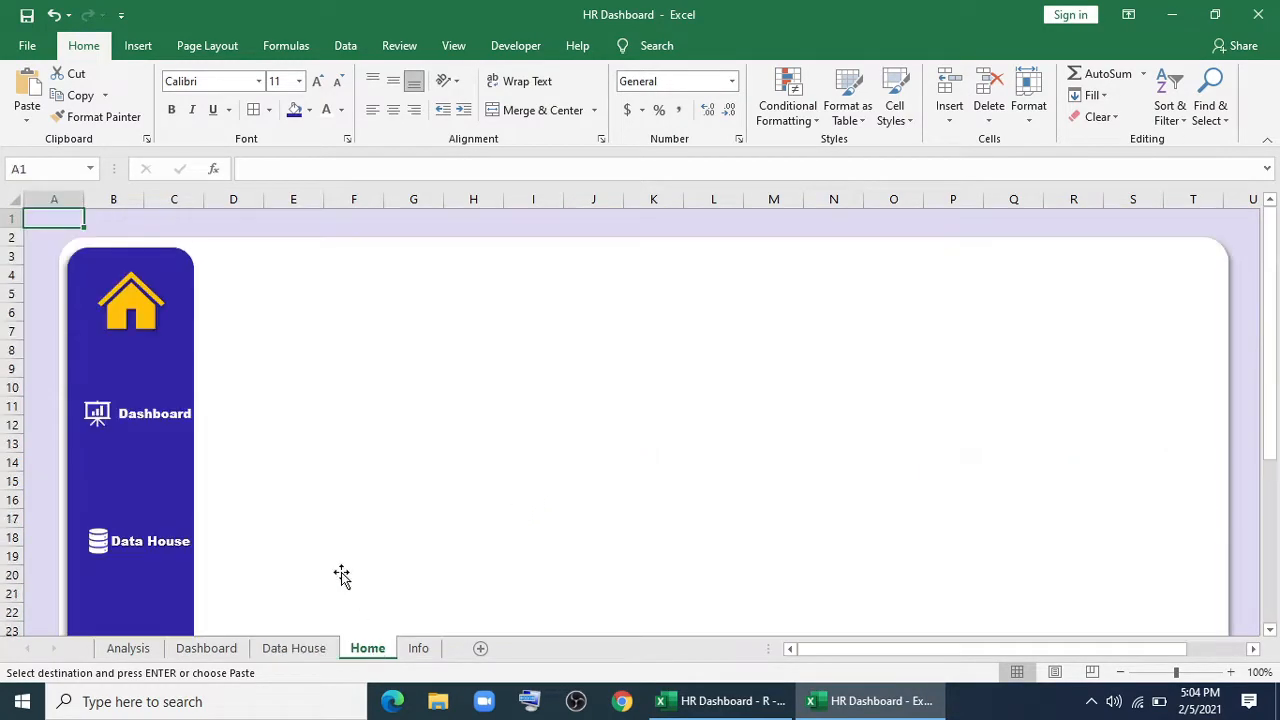
{"action": "left_click", "coordinate": [137, 46]}
{"action": "left_click", "coordinate": [222, 105]}
{"action": "left_click", "coordinate": [217, 180]}
{"action": "left_click", "coordinate": [245, 251]}
{"action": "left_click", "coordinate": [335, 160]}
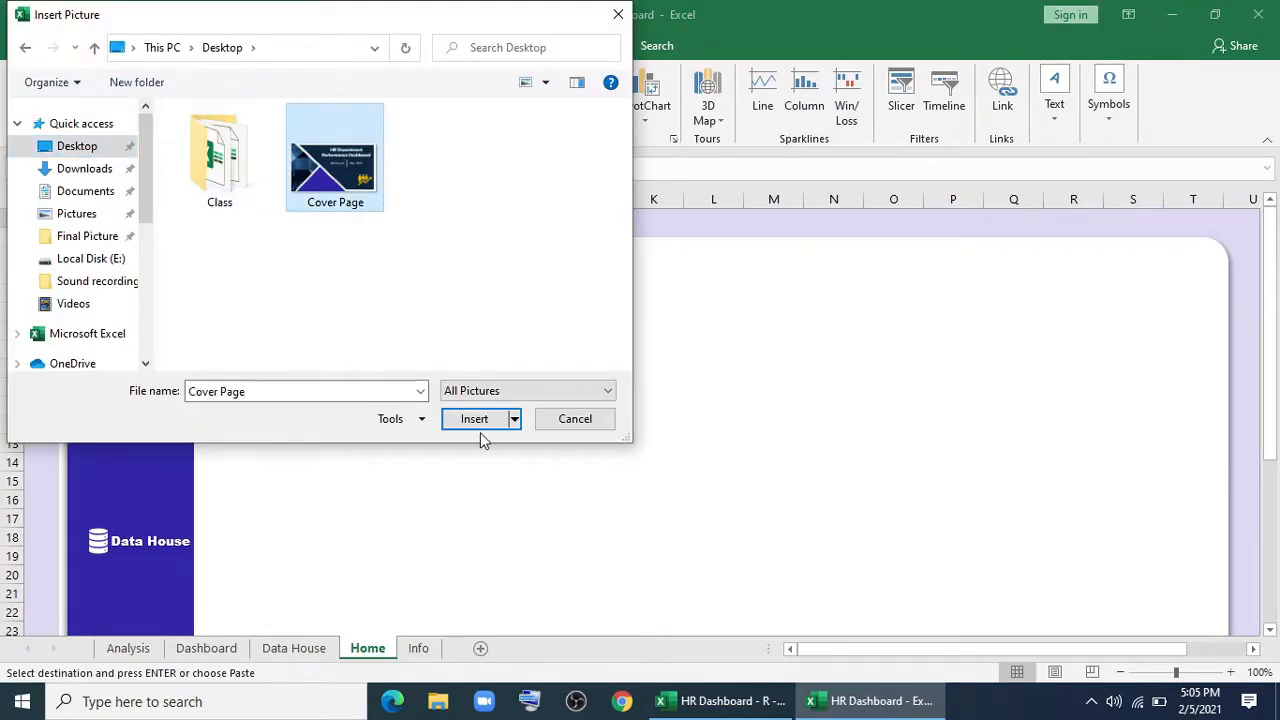
{"action": "left_click", "coordinate": [488, 420]}
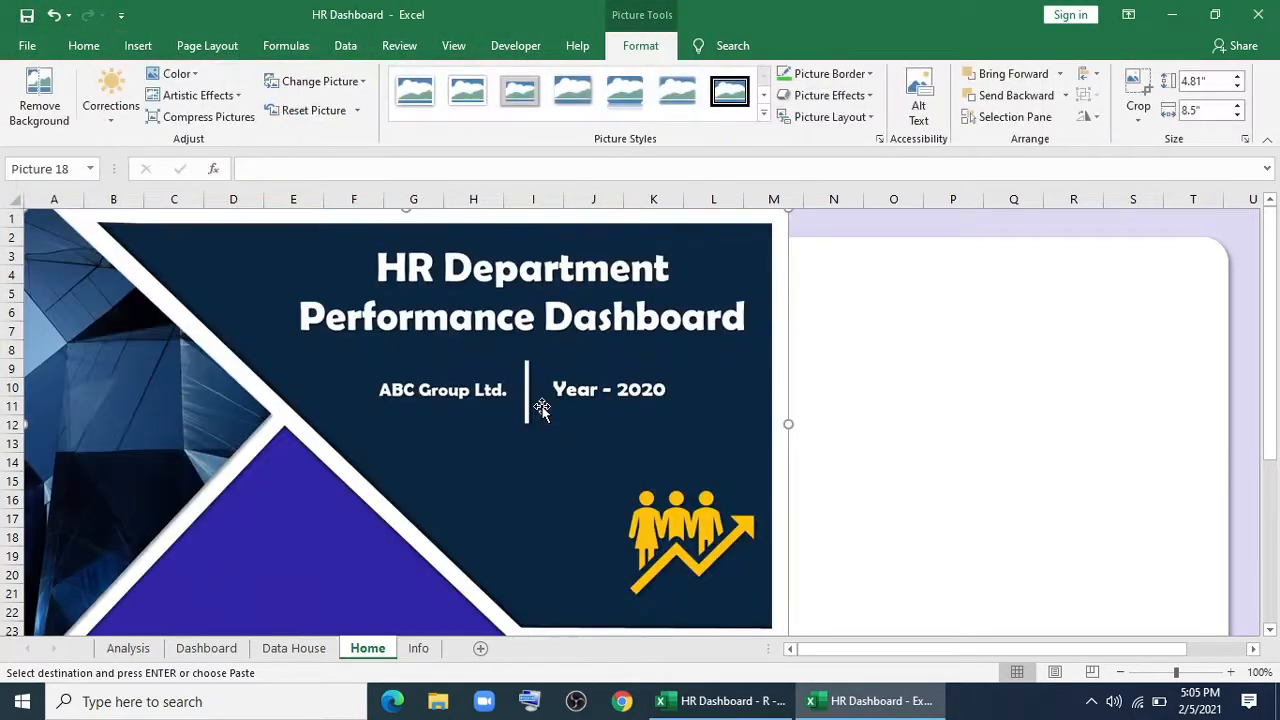
Move the cover picture into the white panel beside the Home sidebar and enlarge it to about 6.2" high by 10.91" wide.
{"action": "left_click_drag", "start_coordinate": [318, 340], "coordinate": [538, 385]}
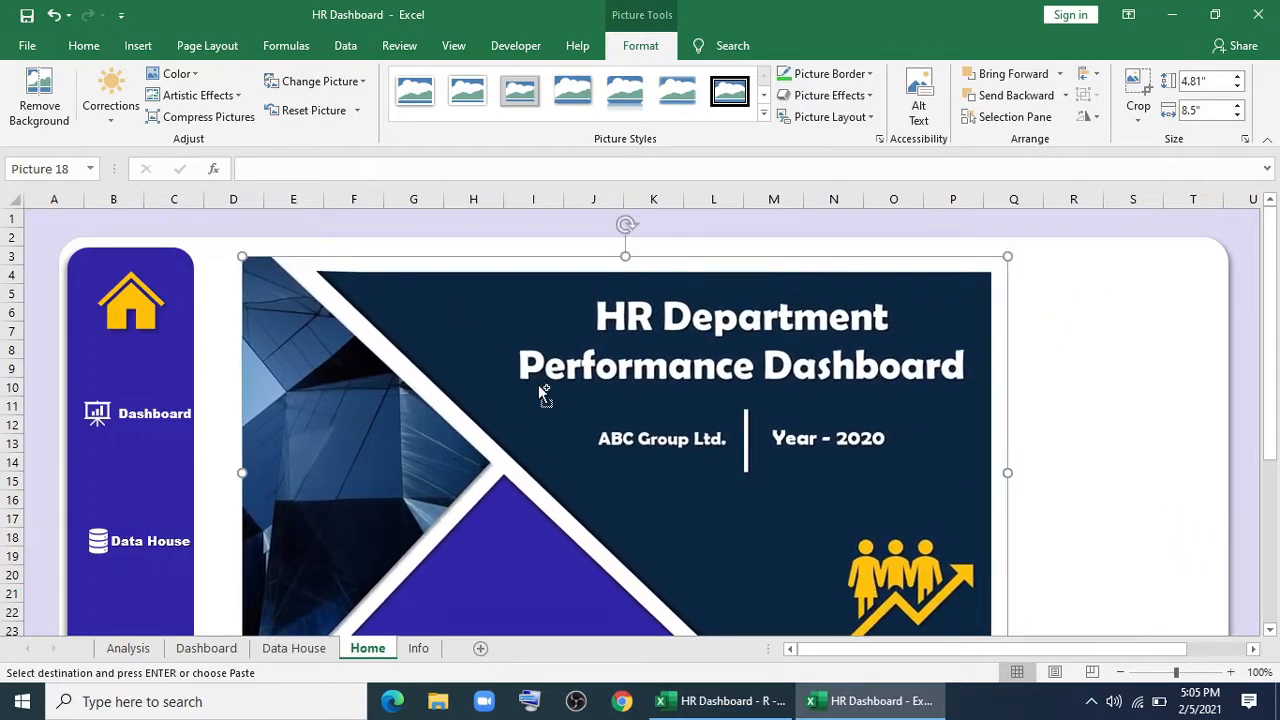
{"action": "scroll", "coordinate": [538, 384], "scroll_direction": "down", "scroll_amount": 3}
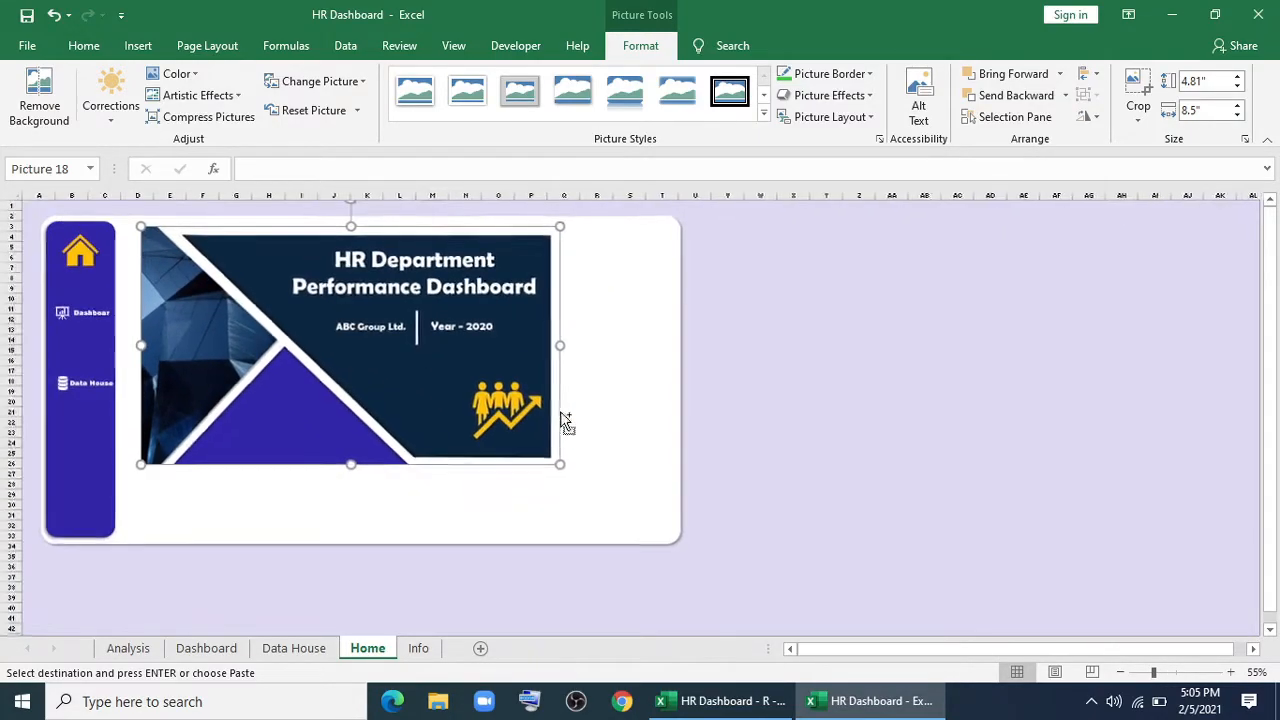
{"action": "left_click_drag", "start_coordinate": [560, 462], "coordinate": [609, 513]}
{"action": "left_click_drag", "start_coordinate": [656, 528], "coordinate": [667, 535]}
{"action": "left_click_drag", "start_coordinate": [623, 499], "coordinate": [626, 498]}
{"action": "mouse_move", "coordinate": [670, 225]}
{"action": "left_mouse_down"}
{"action": "mouse_move", "coordinate": [680, 218]}
{"action": "mouse_move", "coordinate": [667, 236]}
{"action": "left_mouse_up"}
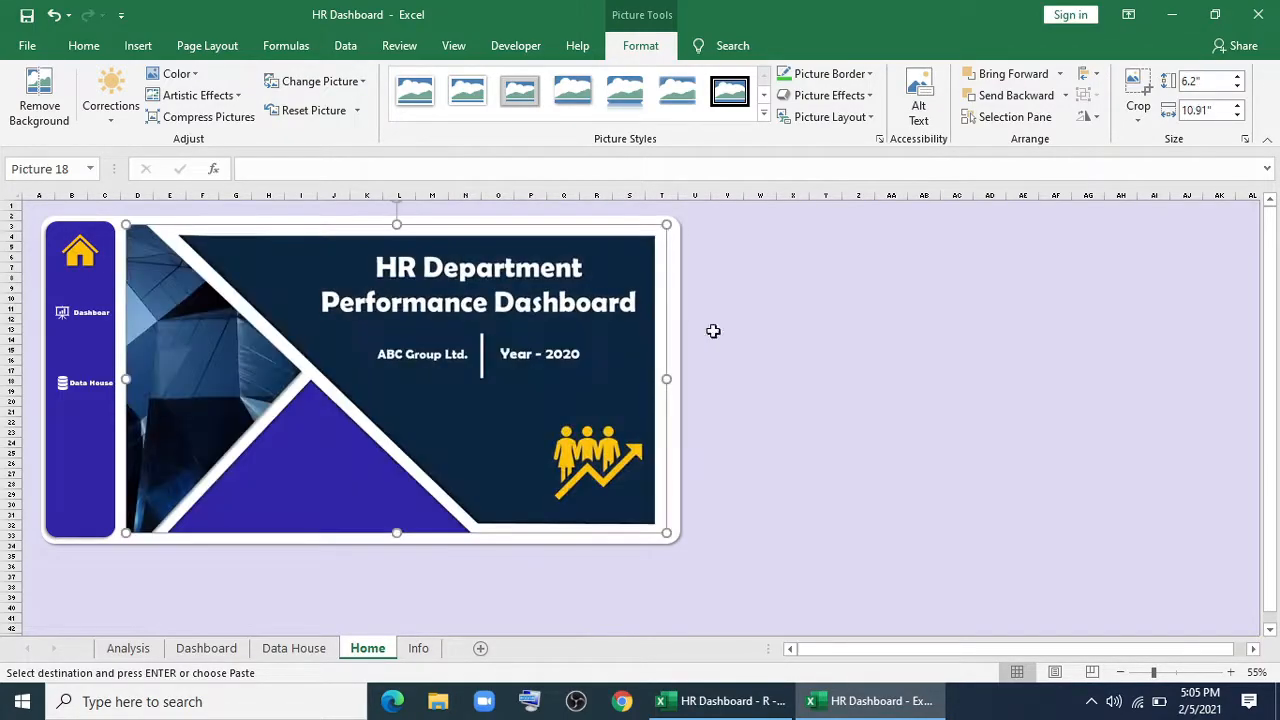
{"action": "left_click", "coordinate": [793, 453]}
Enlarge the view to full screen and test the sidebar links between the Home, Dashboard and Data House sheets.
{"action": "scroll", "coordinate": [795, 458], "scroll_direction": "up", "scroll_amount": 2}
{"action": "left_click_drag", "start_coordinate": [885, 655], "coordinate": [1100, 654]}
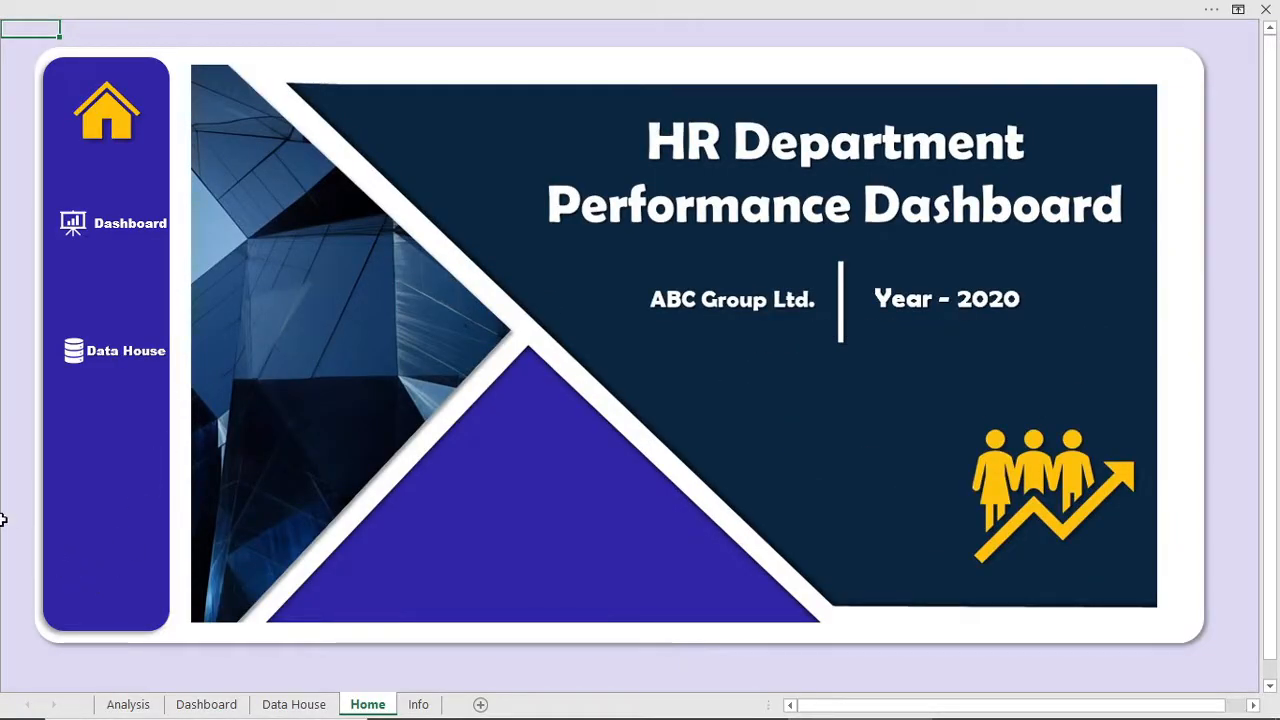
{"action": "left_click", "coordinate": [106, 220]}
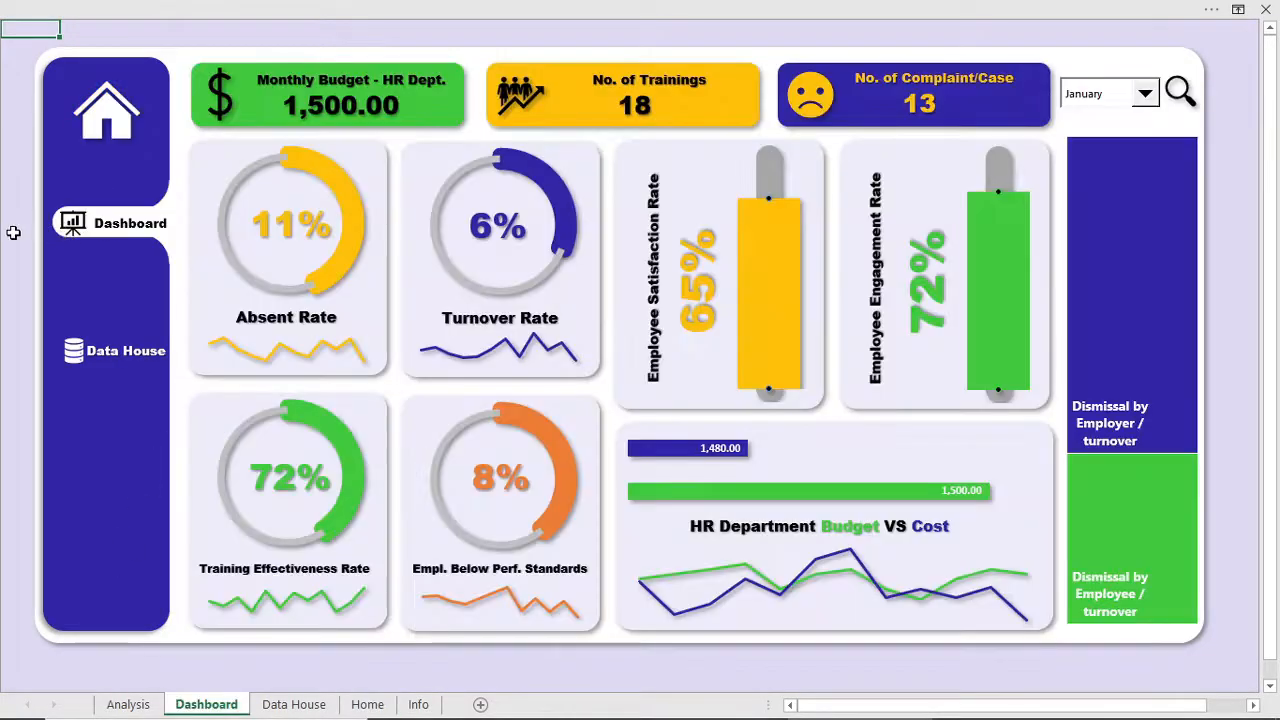
{"action": "left_click", "coordinate": [113, 350]}
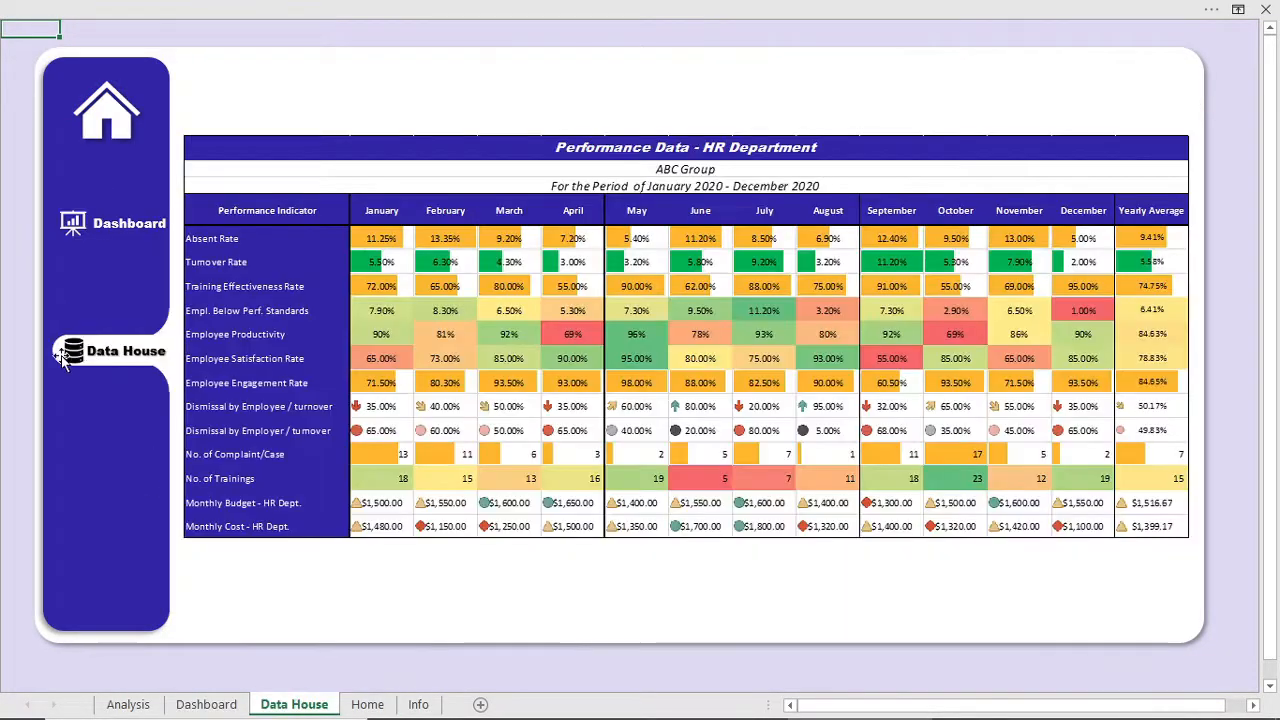
{"action": "left_click", "coordinate": [101, 230]}
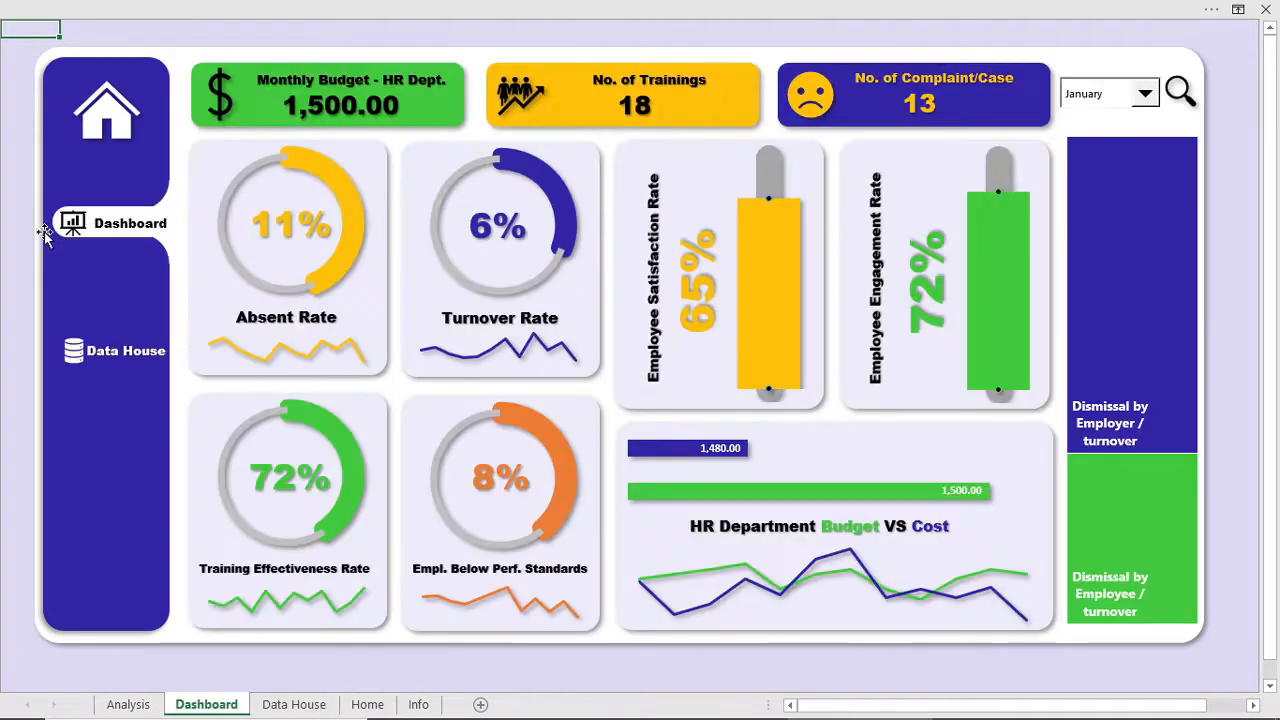
{"action": "left_click", "coordinate": [104, 125]}
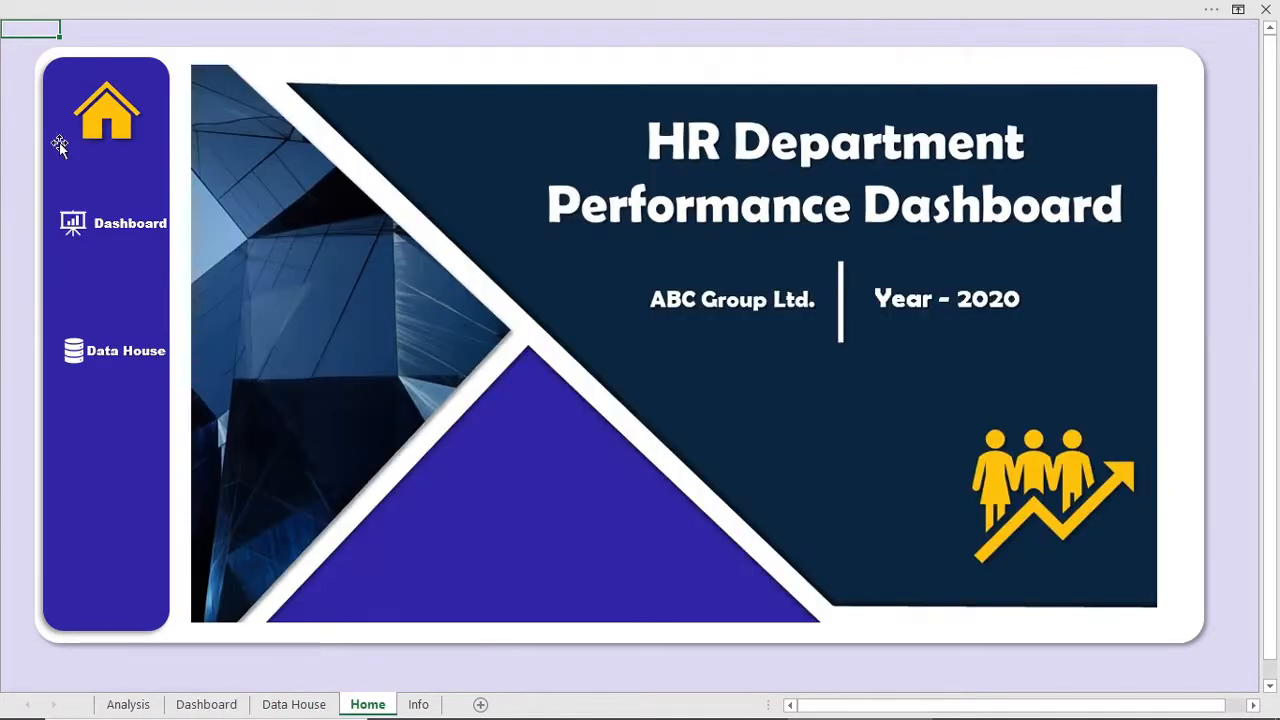
{"action": "left_click", "coordinate": [115, 226]}
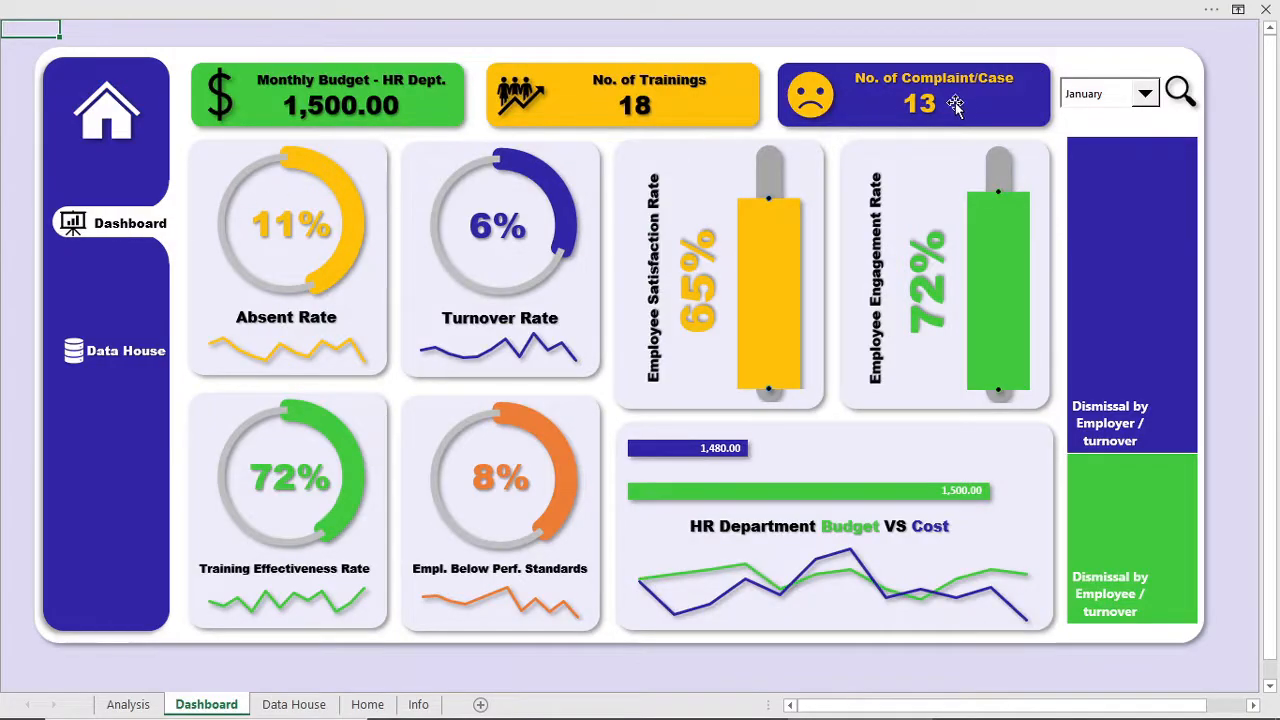
Test the Dashboard's month selector by choosing November, another month and January.
{"action": "left_click", "coordinate": [1142, 96]}
{"action": "scroll", "coordinate": [1110, 150], "scroll_direction": "down", "scroll_amount": 2}
{"action": "left_click", "coordinate": [1110, 174]}
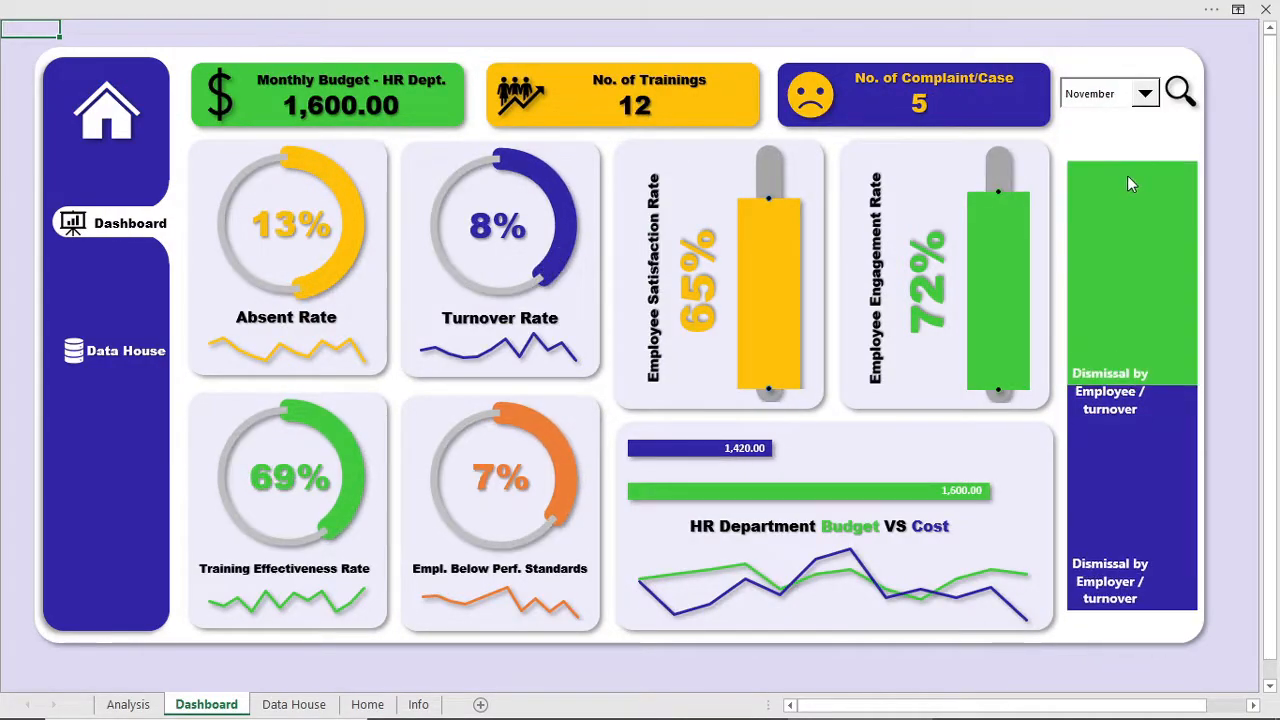
{"action": "left_click", "coordinate": [1145, 94]}
{"action": "scroll", "coordinate": [1110, 150], "scroll_direction": "up", "scroll_amount": 2}
{"action": "left_click", "coordinate": [1090, 164]}
{"action": "left_click", "coordinate": [1145, 96]}
{"action": "left_click", "coordinate": [1150, 144]}
{"action": "left_click", "coordinate": [1085, 116]}
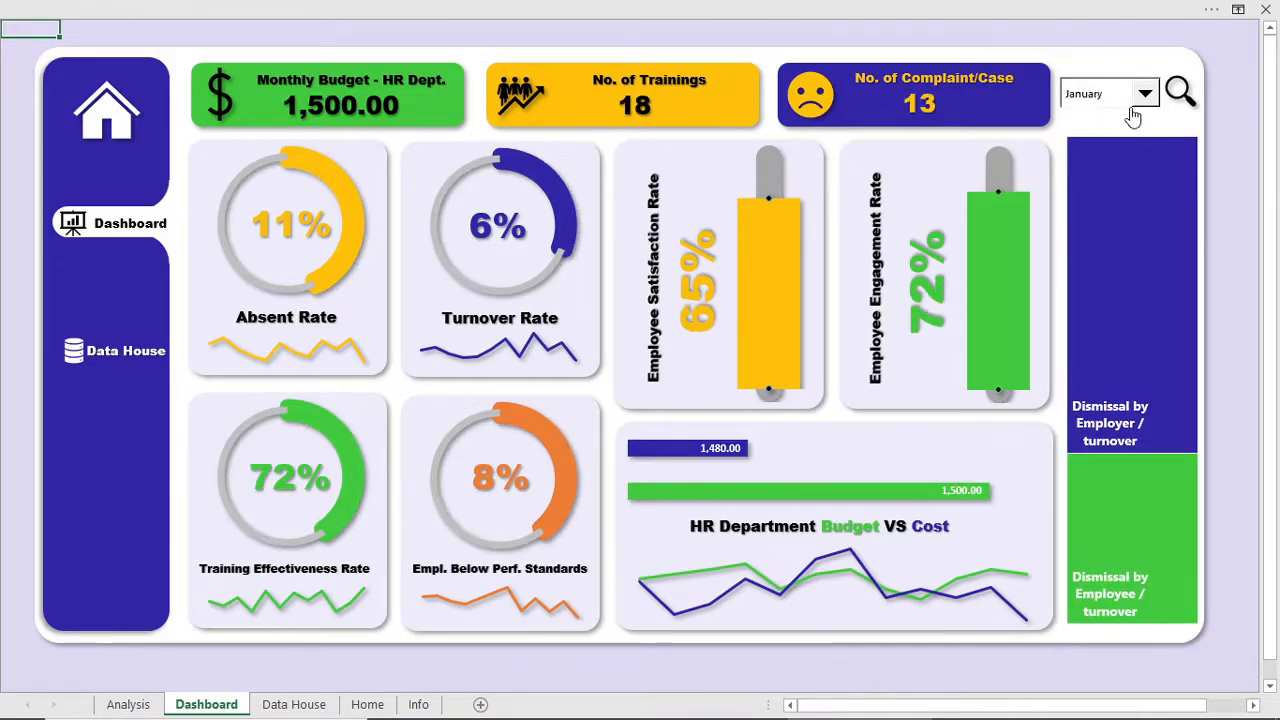
Check the dashboard charts for further periods, including Yearly Average and June, using the month selector.
{"action": "left_click", "coordinate": [1146, 96]}
{"action": "left_click", "coordinate": [1085, 152]}
{"action": "left_click", "coordinate": [1145, 93]}
{"action": "scroll", "coordinate": [1150, 165], "scroll_direction": "down", "scroll_amount": 1}
{"action": "left_click", "coordinate": [1090, 200]}
{"action": "left_click", "coordinate": [1145, 93]}
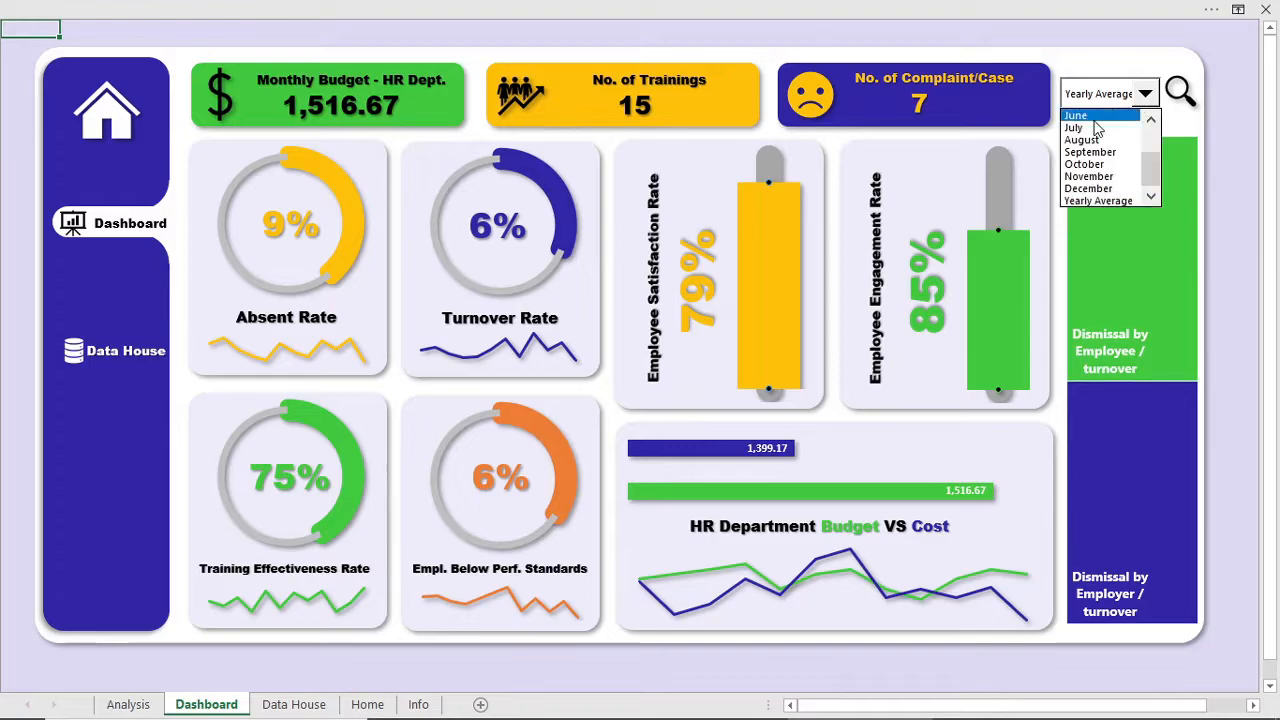
{"action": "left_click", "coordinate": [1100, 120]}
Set the dashboard month back to January and follow the sidebar links to Data House and Home.
{"action": "left_click", "coordinate": [1145, 93]}
{"action": "scroll", "coordinate": [1150, 122], "scroll_direction": "up", "scroll_amount": 2}
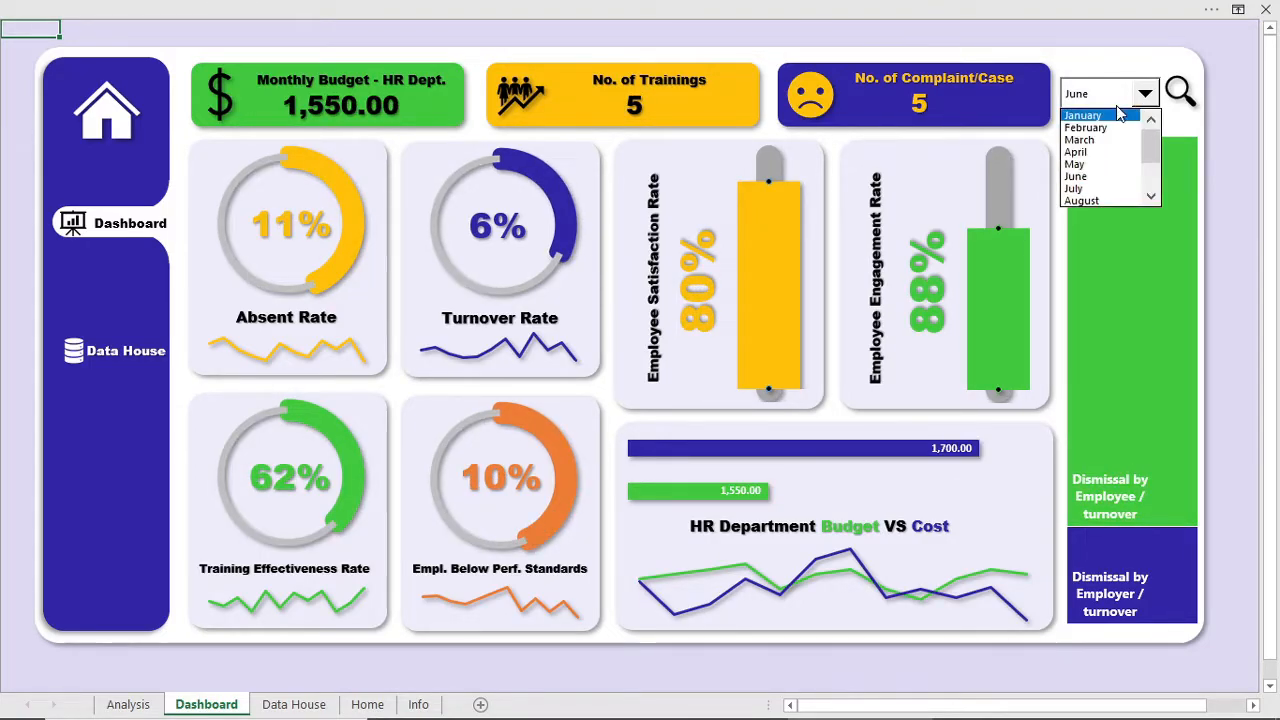
{"action": "left_click", "coordinate": [1120, 115]}
{"action": "left_click", "coordinate": [115, 350]}
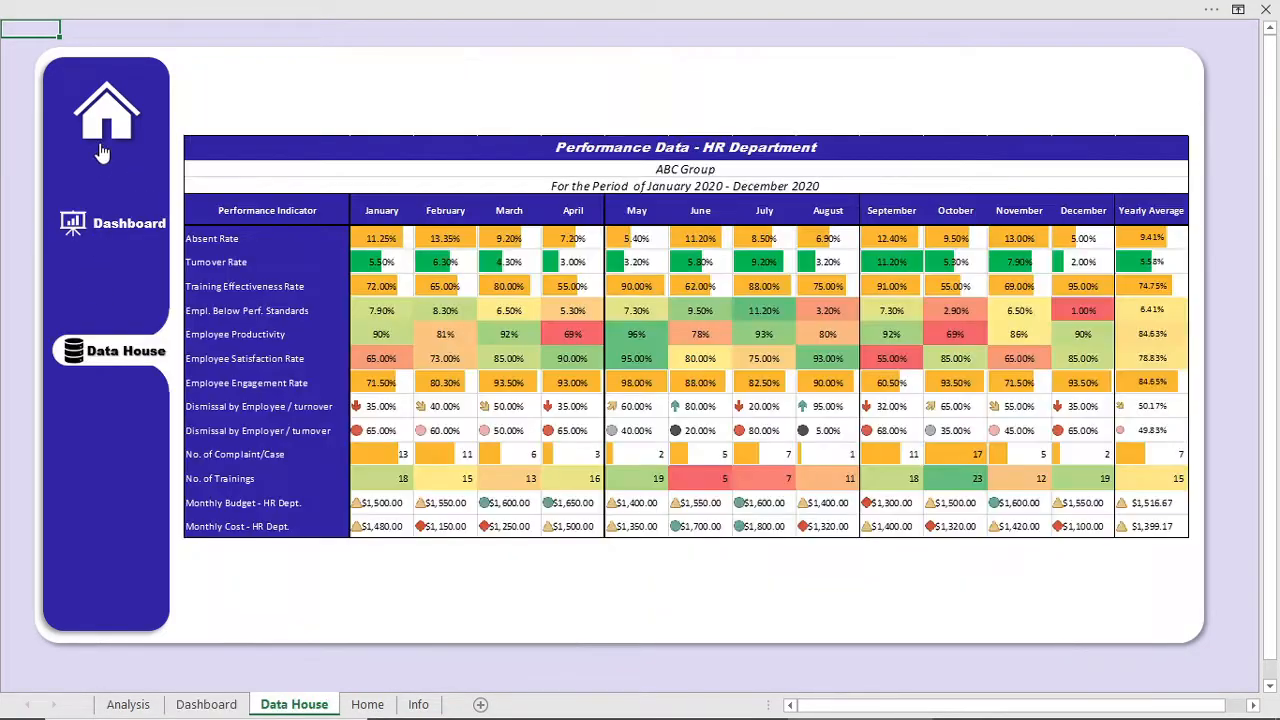
{"action": "left_click", "coordinate": [106, 110]}
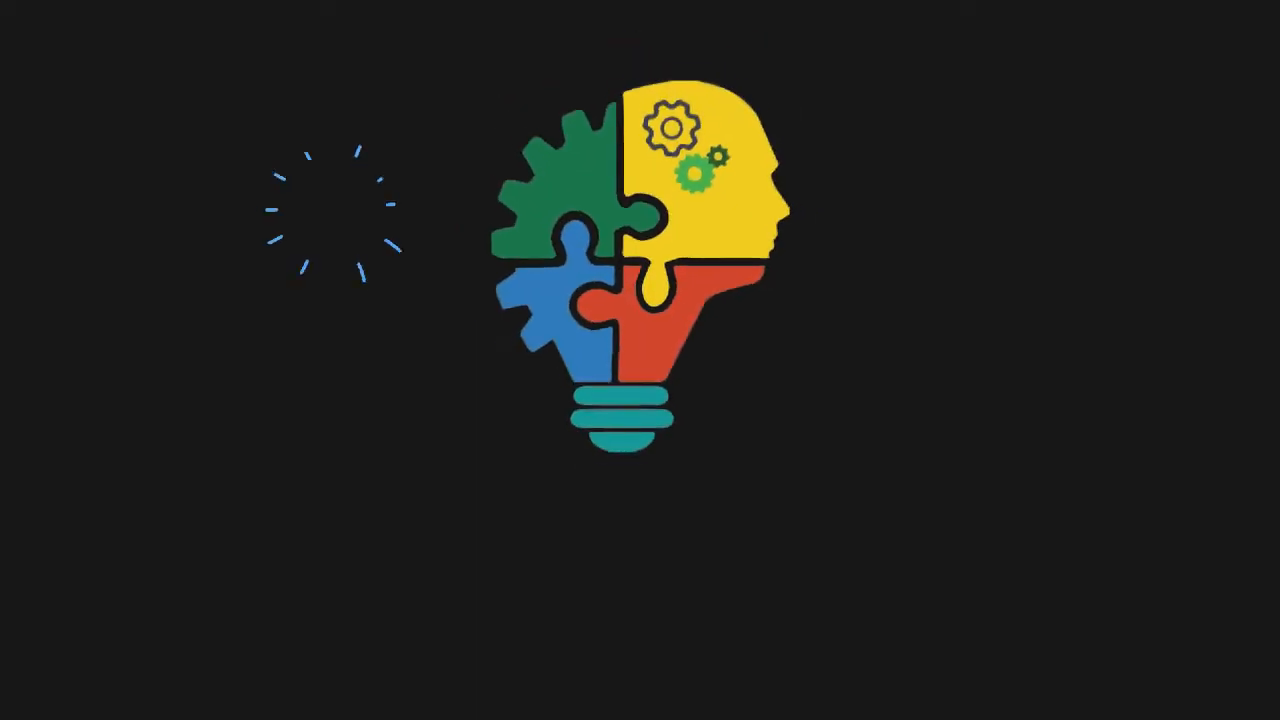